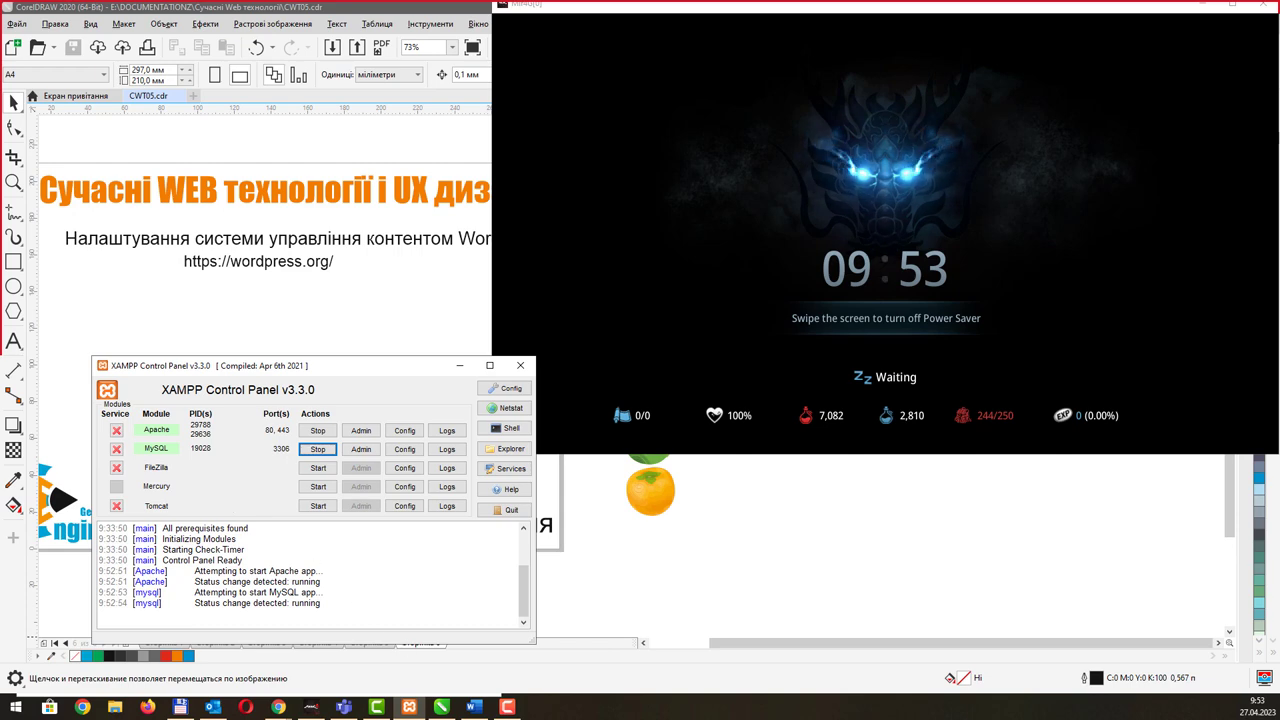
Step: Bring the Chrome window to the front over XAMPP and maximize it
click(278, 706)
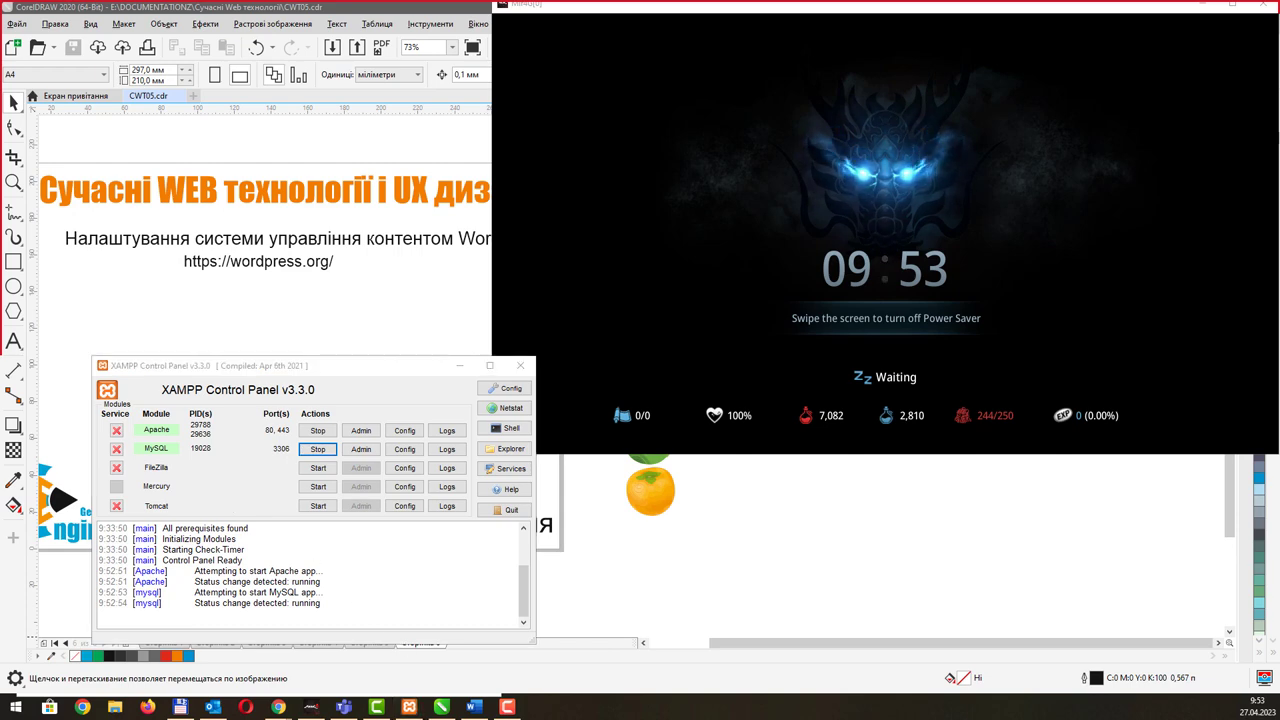
double_click(366, 12)
Step: Go to the ntudp.com site in Chrome
key(ctrl+a)
key(BackSpace)
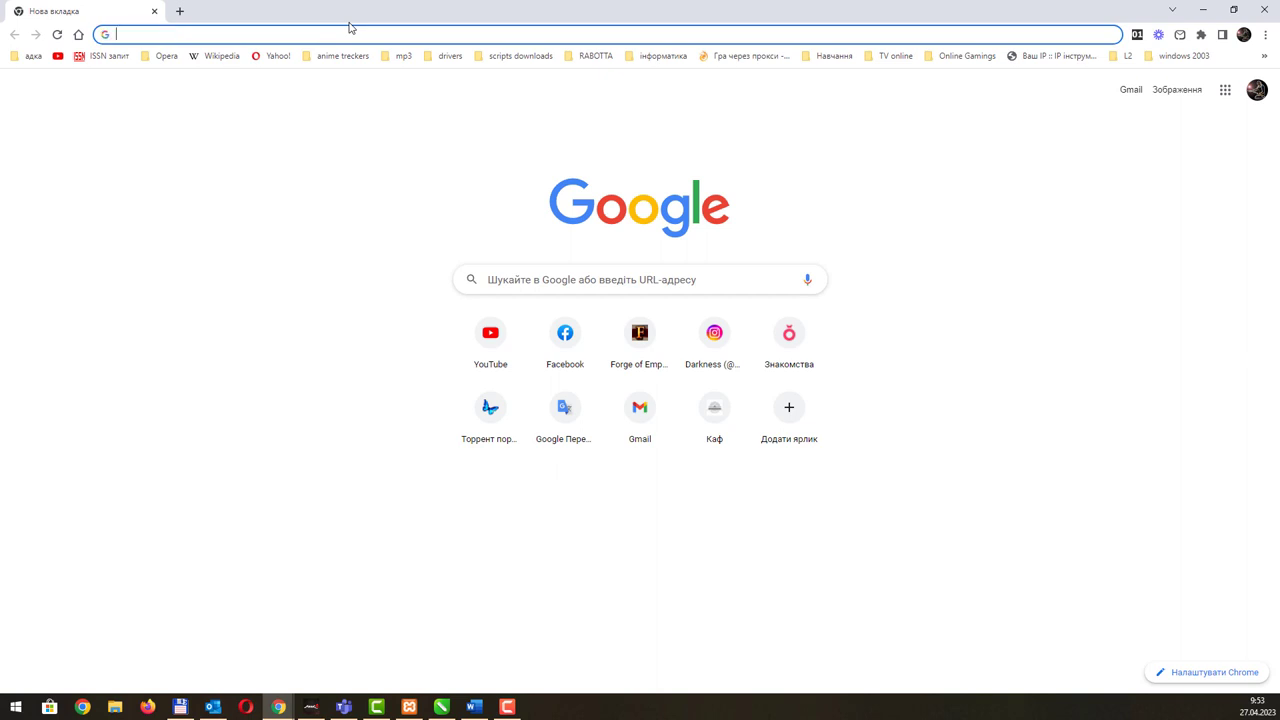
text(че)
key(BackSpace)
key(BackSpace)
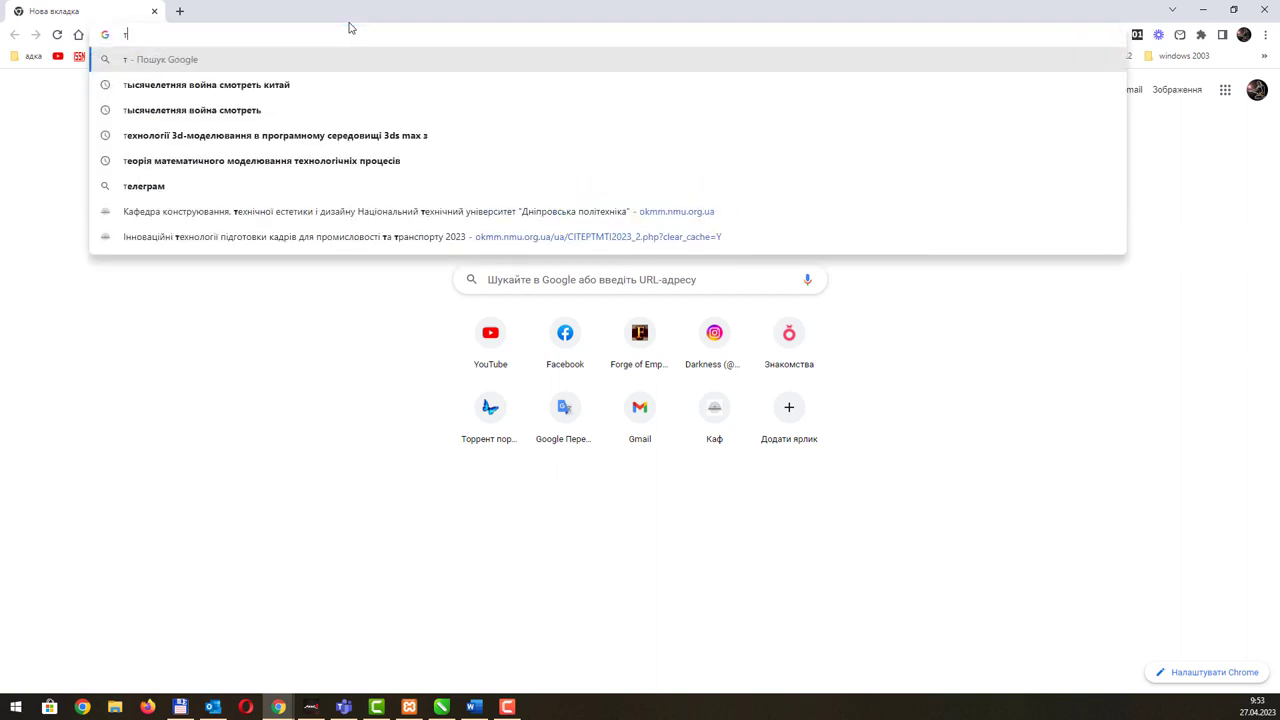
text(ntudp.com)
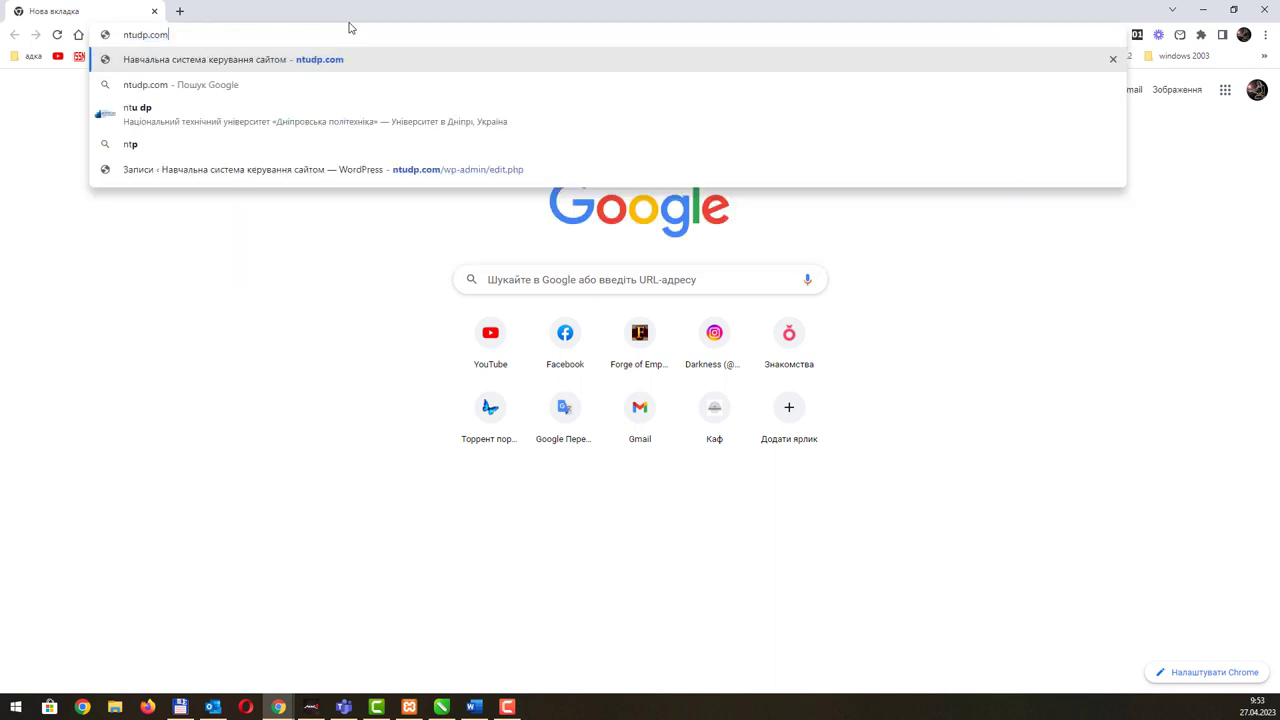
key(Return)
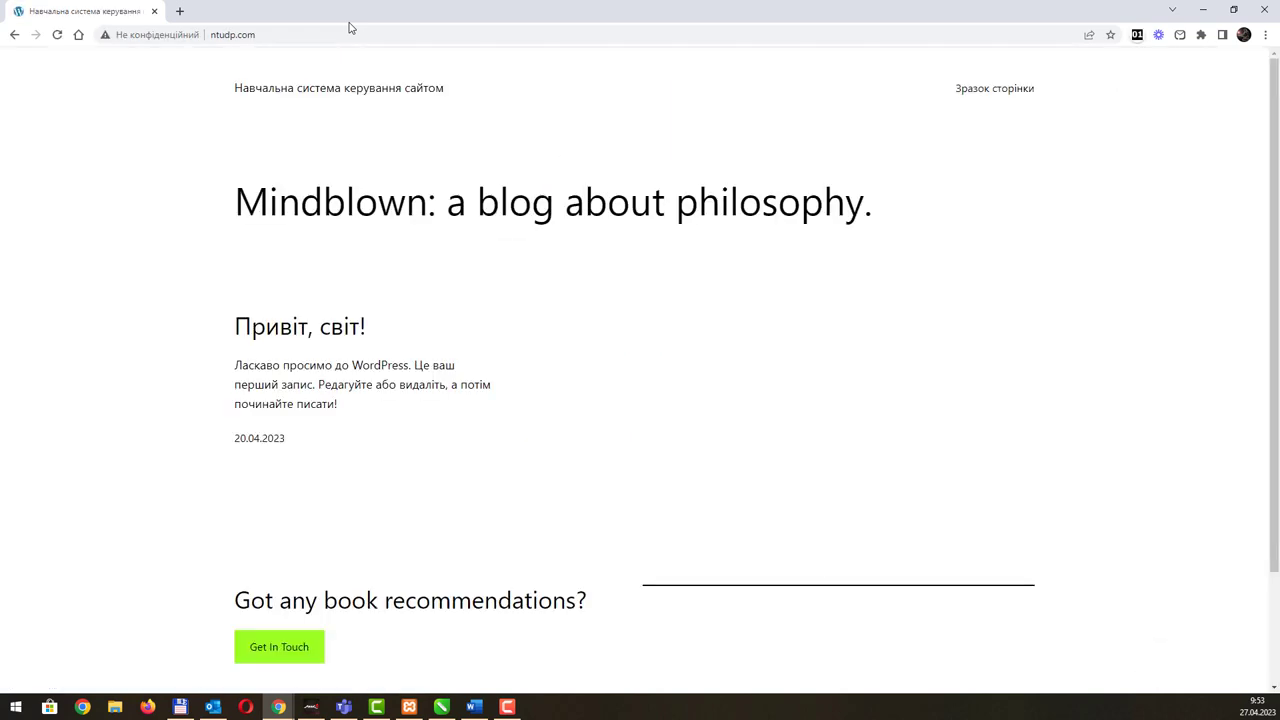
scroll(577, 299, down, 2)
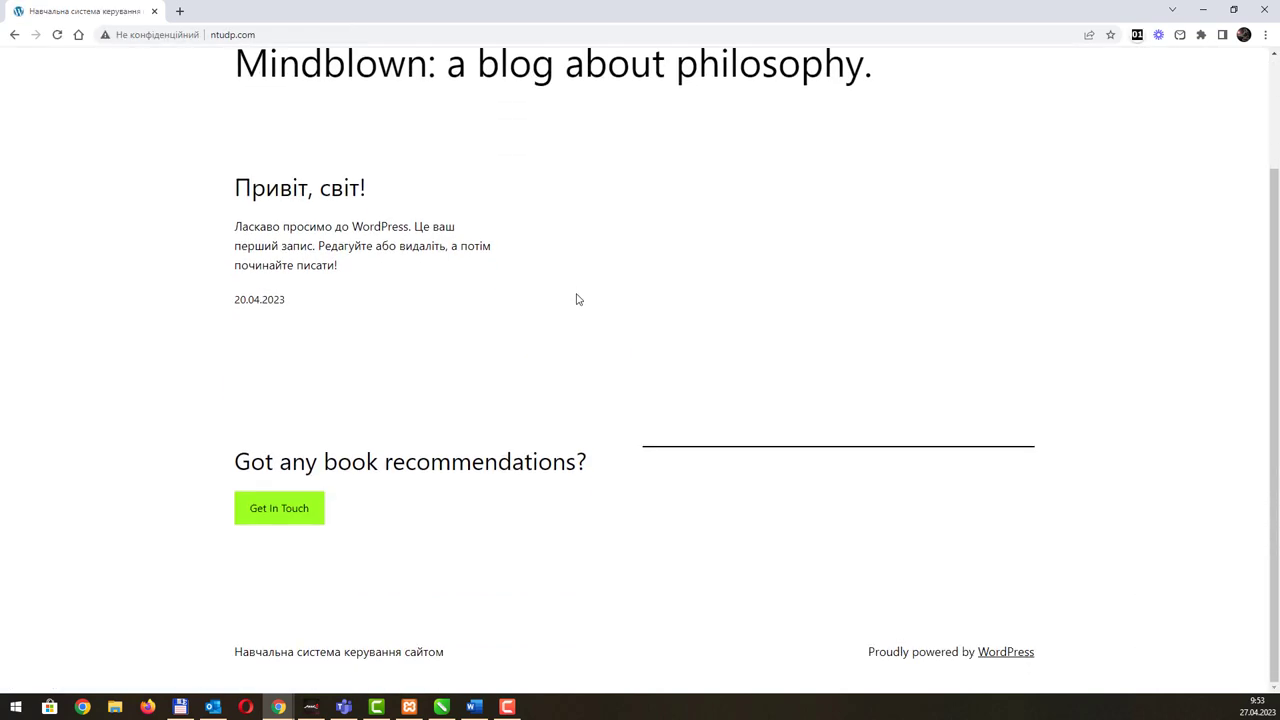
scroll(577, 299, up, 2)
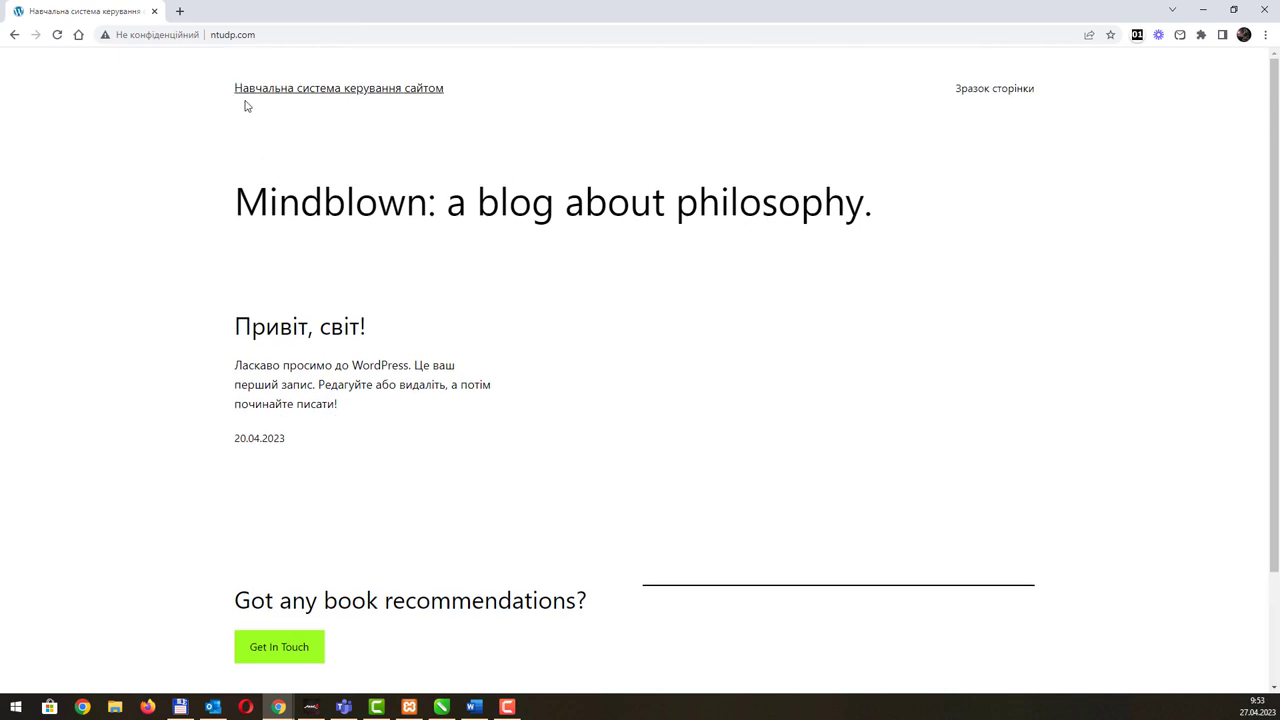
Step: Open the site's wp-admin/edit.php page in a new tab, reaching the login form
click(258, 34)
key(ctrl+c)
click(180, 11)
key(ctrl+v)
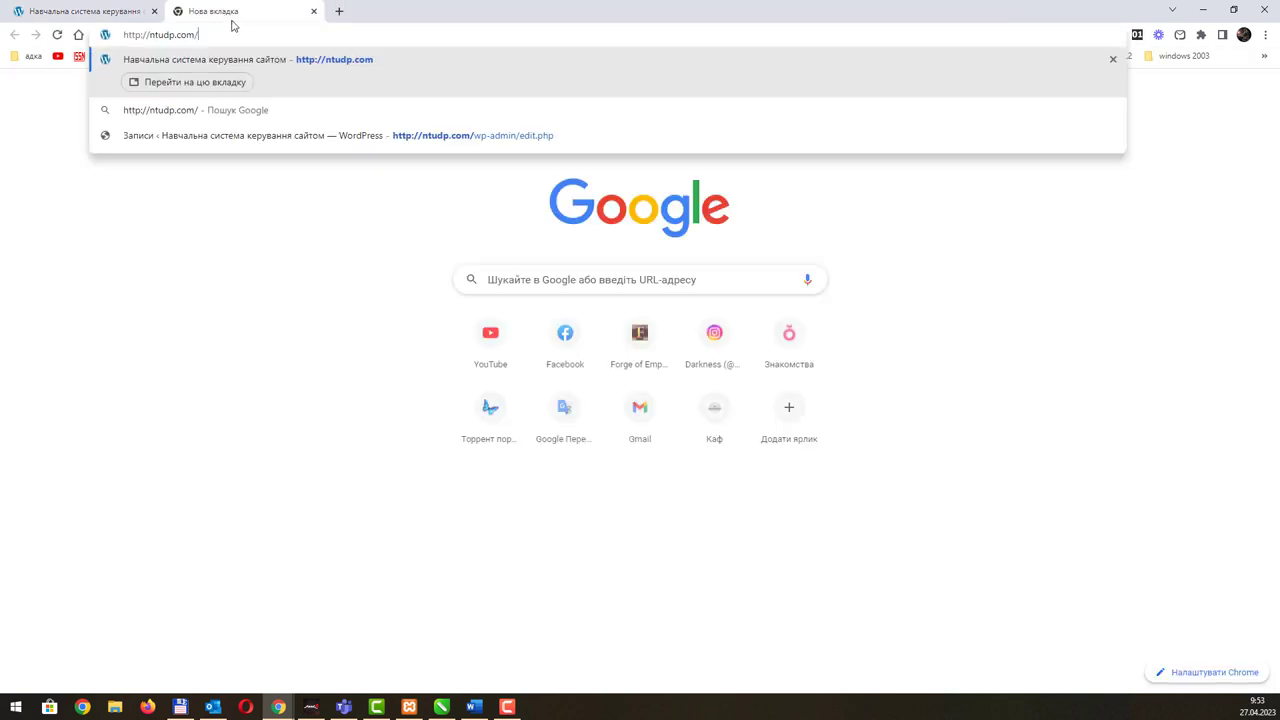
click(552, 140)
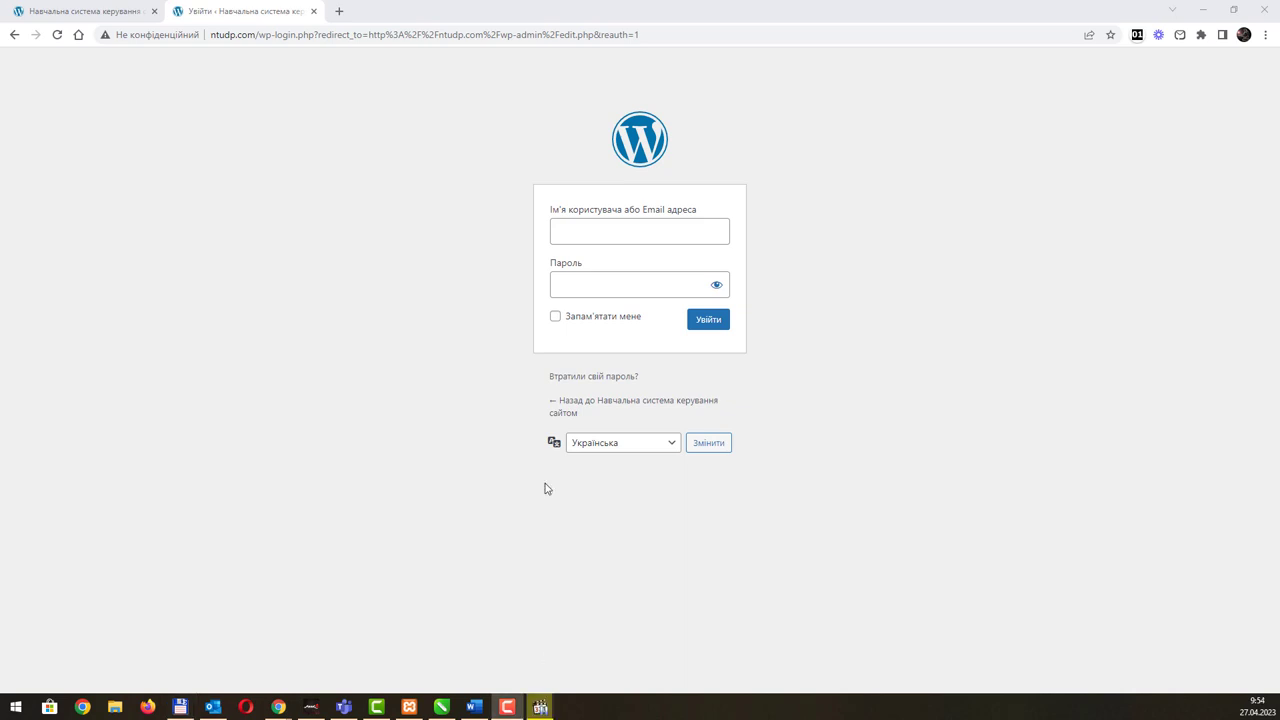
Step: Log in with the admin username and password, revealing the password to check it
click(591, 240)
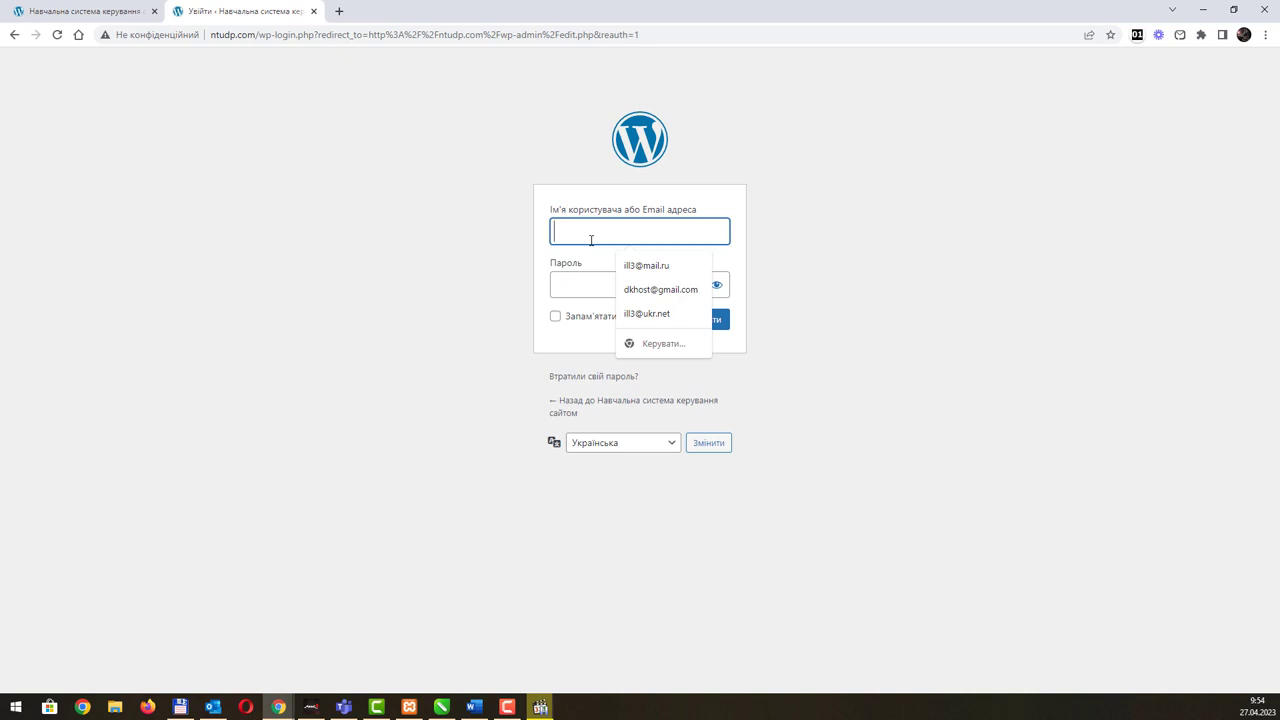
text(usetr)
key(Tab)
key(shift+Tab)
key(End)
key(BackSpace)
key(BackSpace)
text(r)
key(Tab)
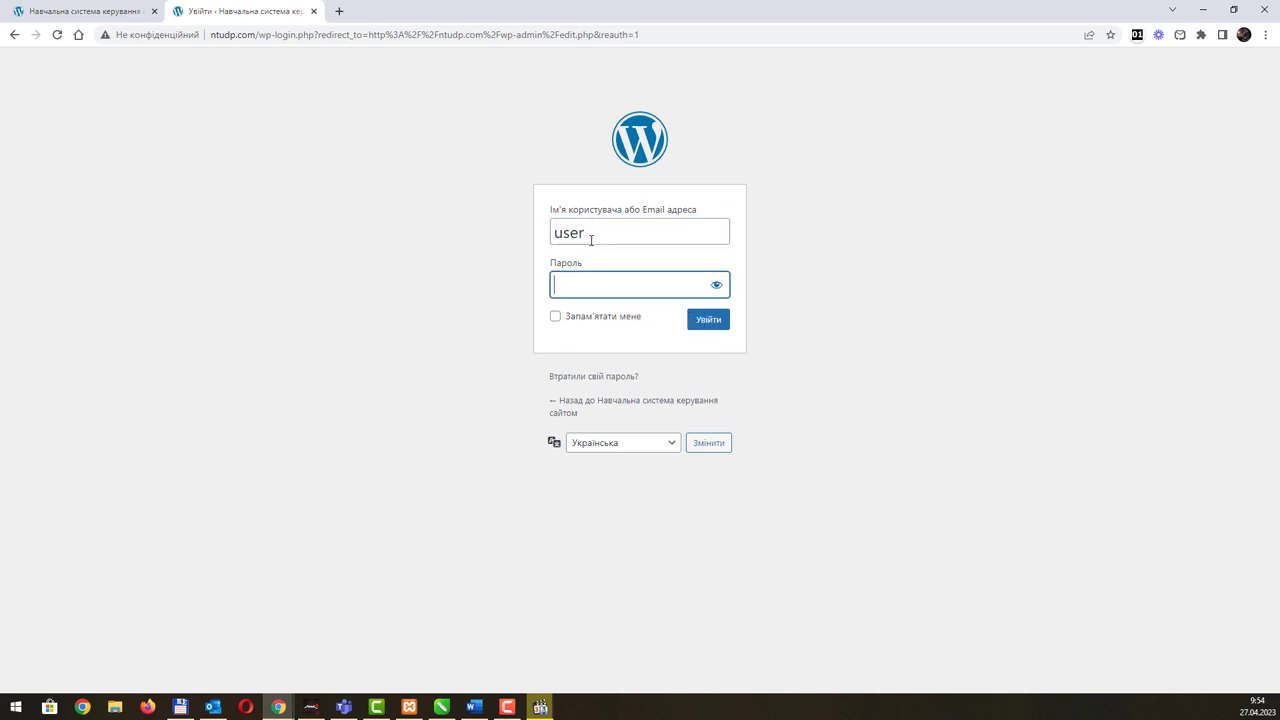
text(123)
click(716, 286)
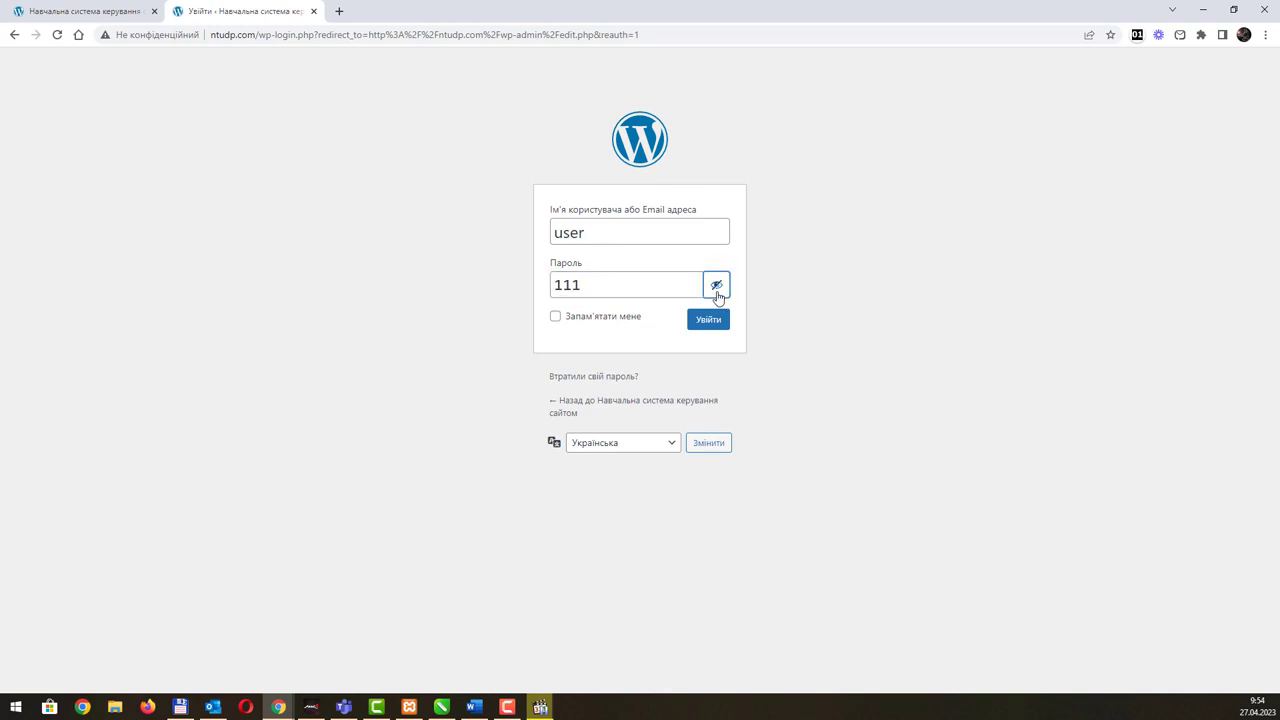
click(706, 321)
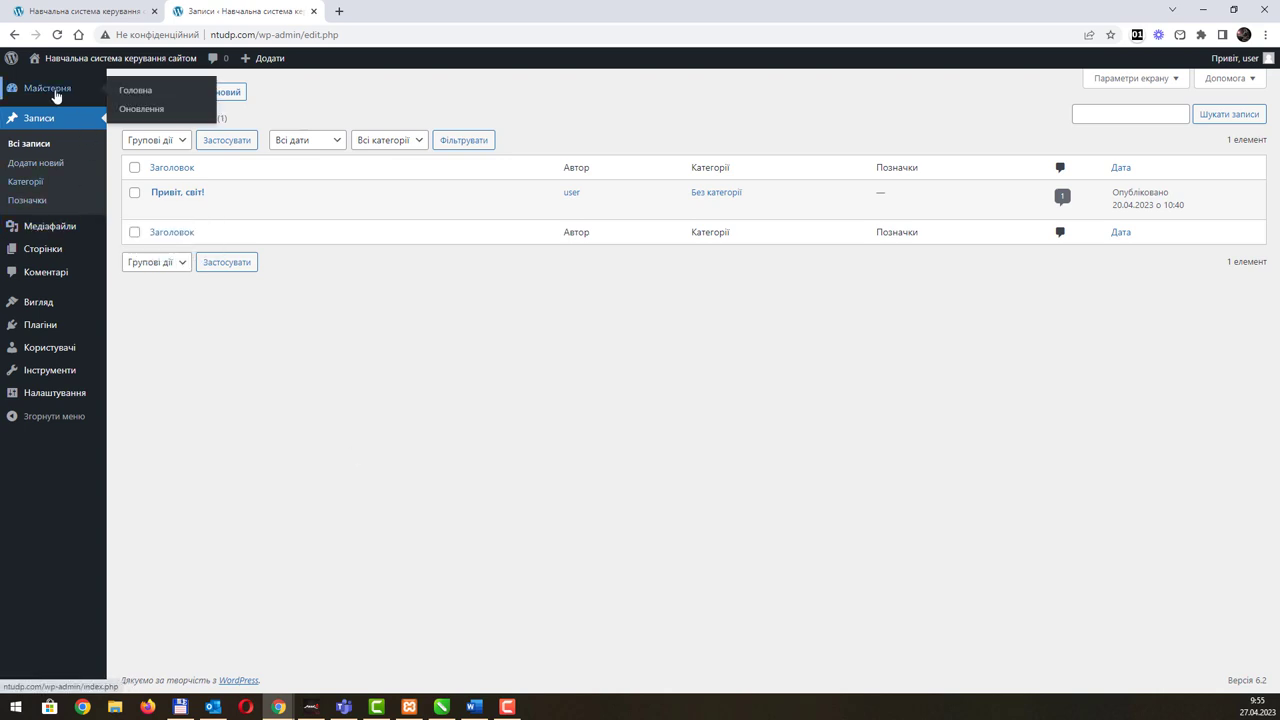
Step: Dismiss the dashboard welcome panel and go to Налаштування > Загальне
click(55, 94)
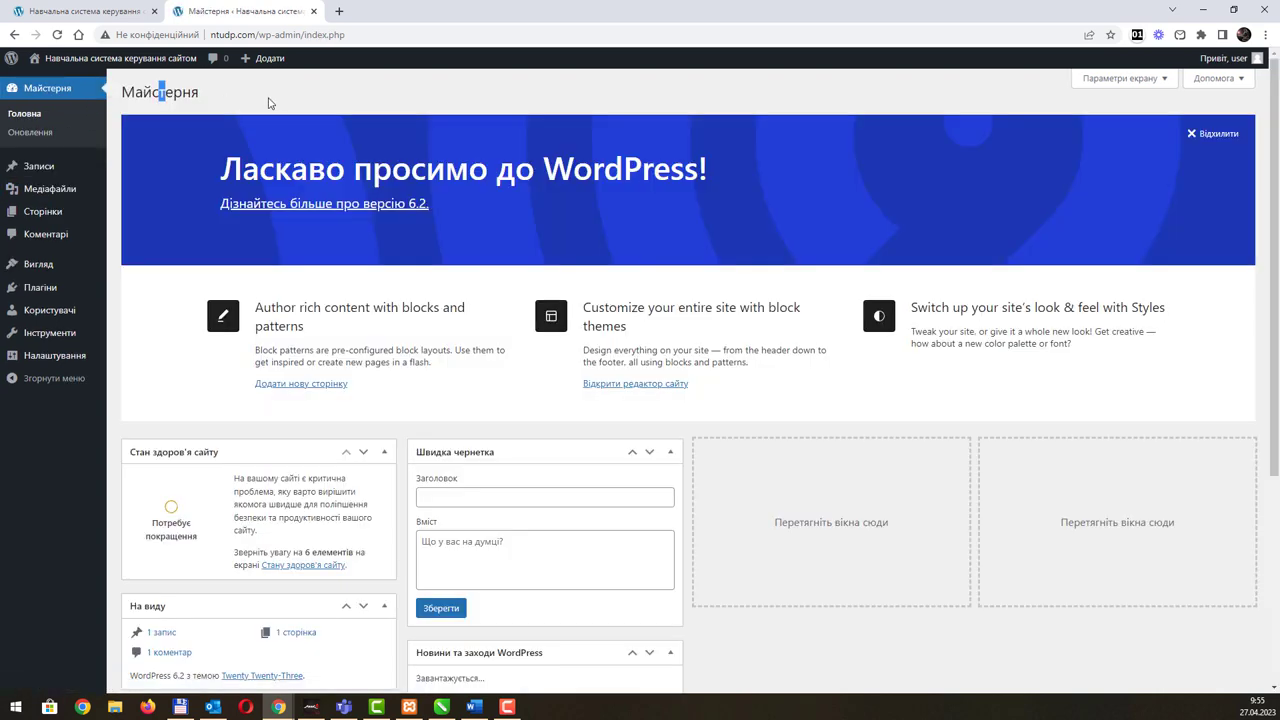
drag(160, 92, 372, 168)
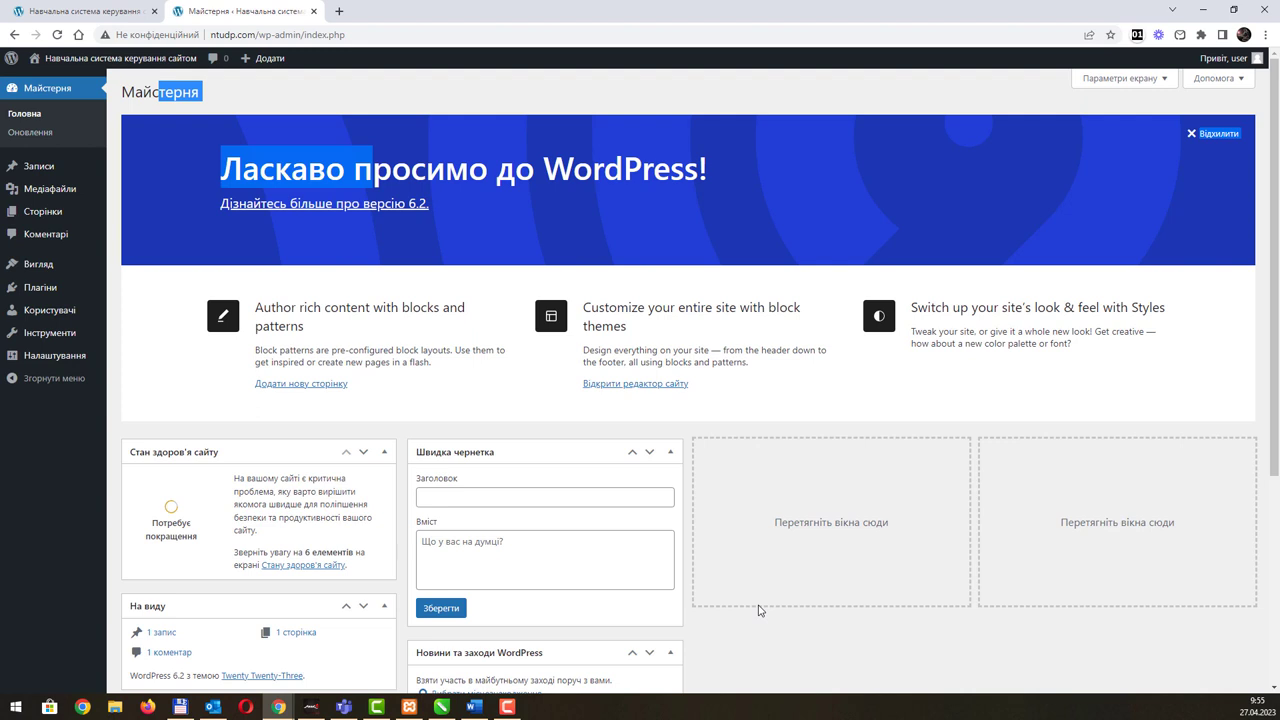
click(1212, 134)
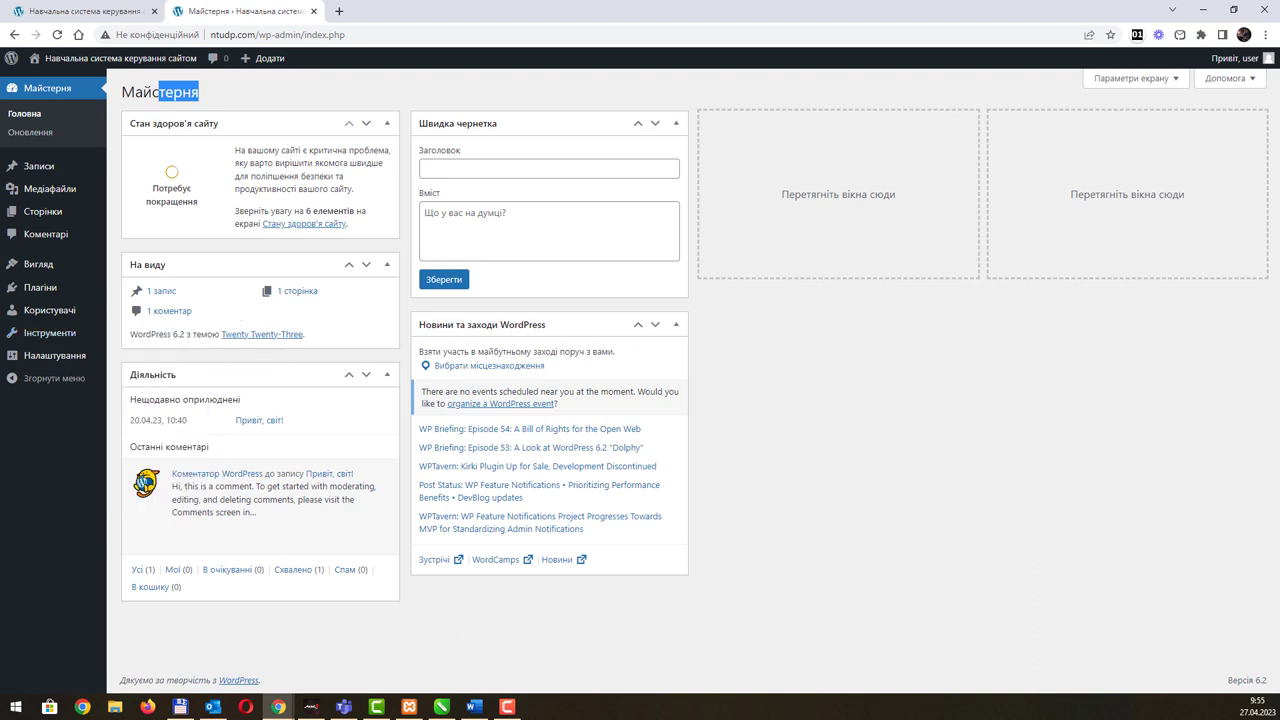
key(alt+Tab)
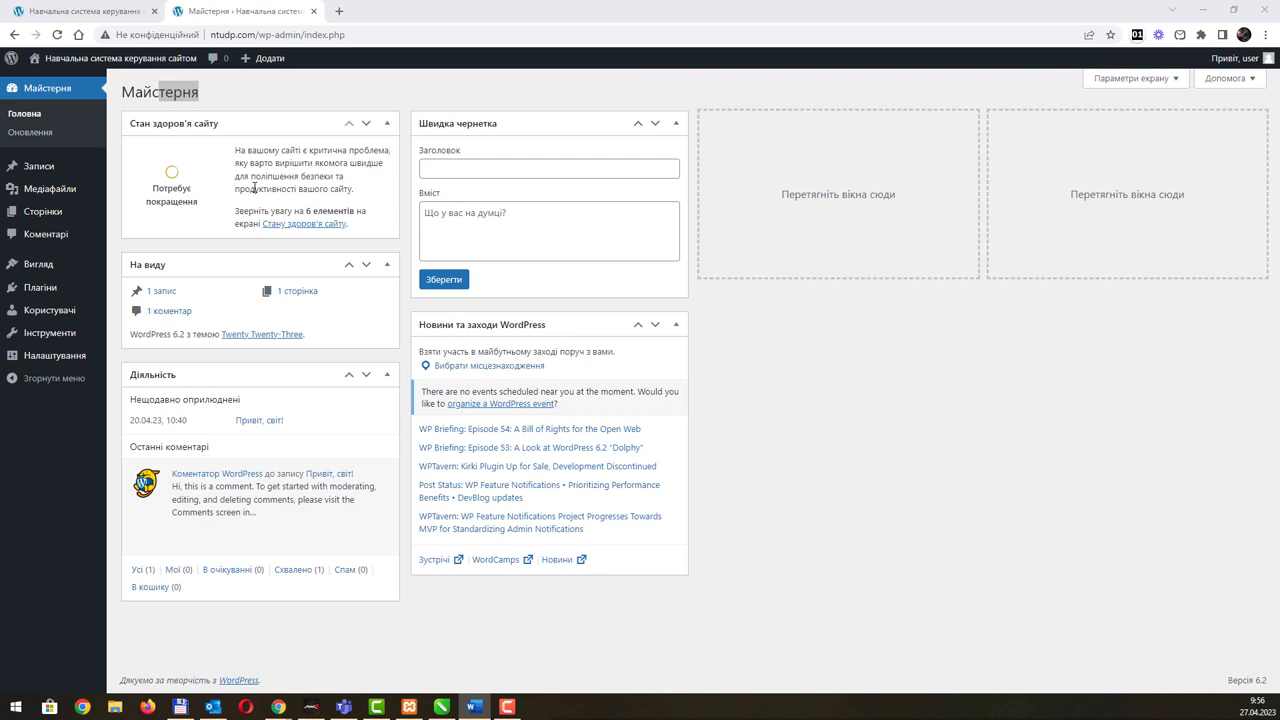
click(138, 357)
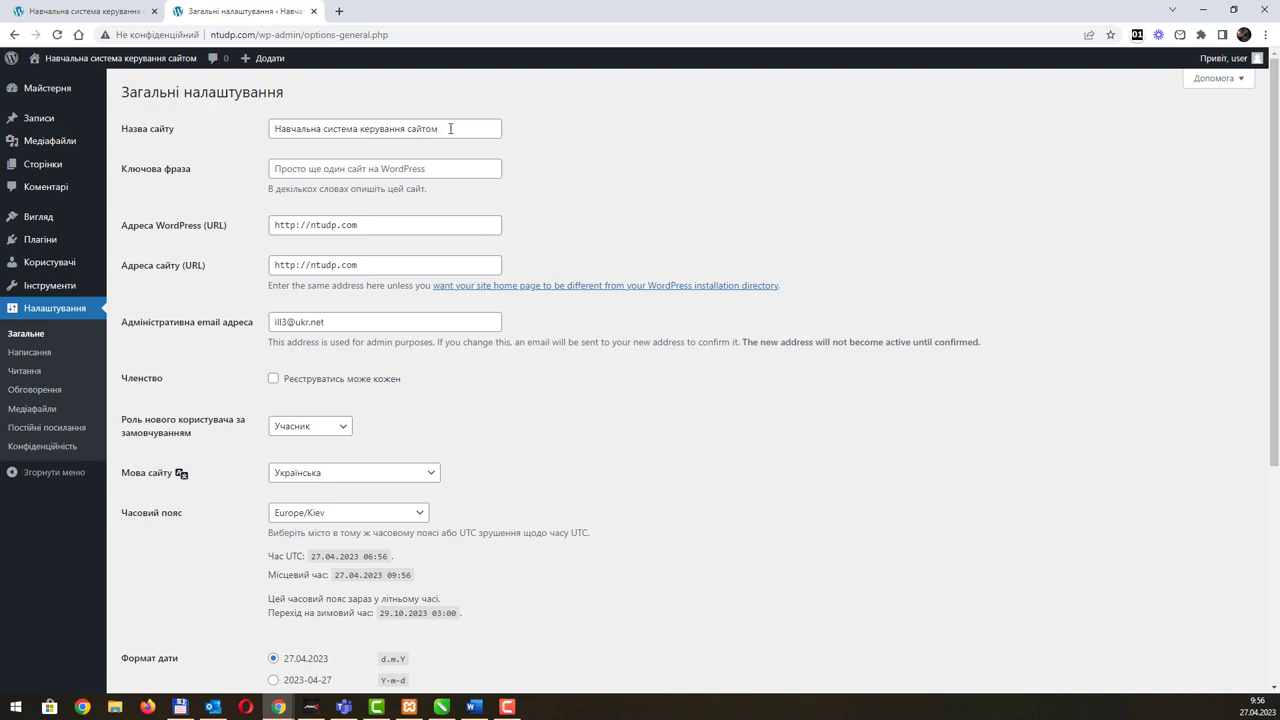
click(57, 14)
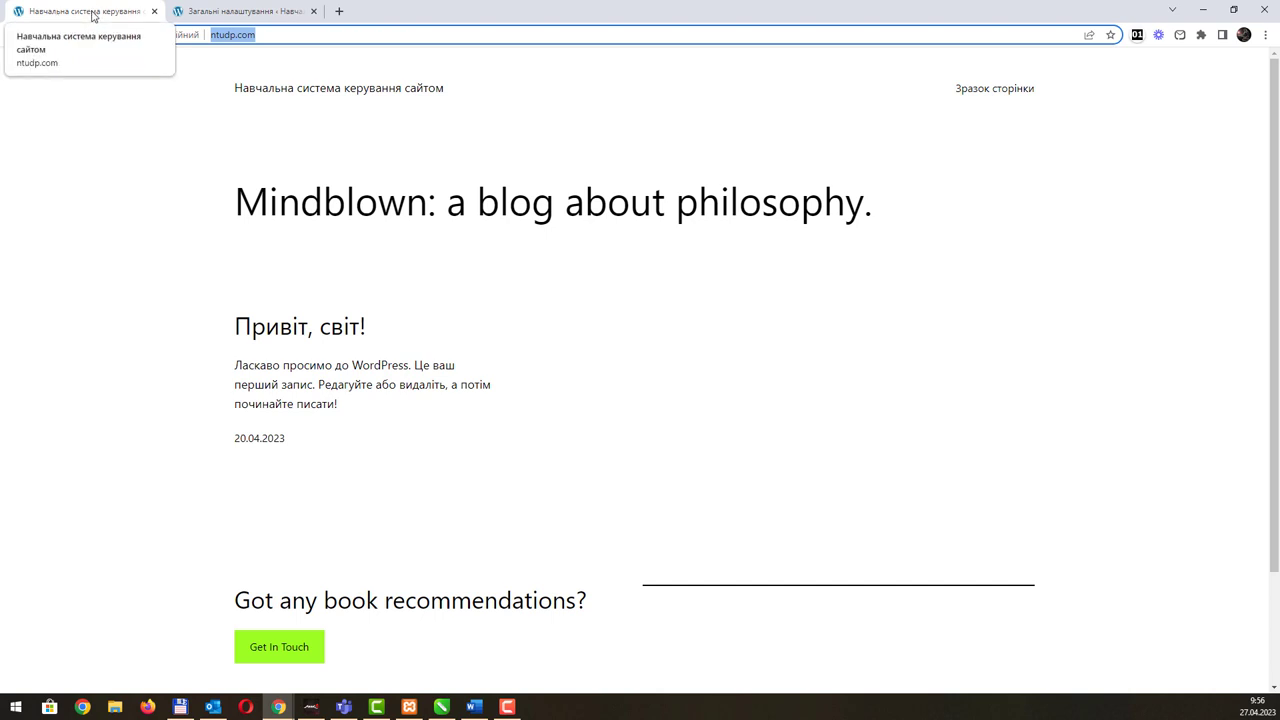
click(219, 12)
drag(451, 137, 252, 125)
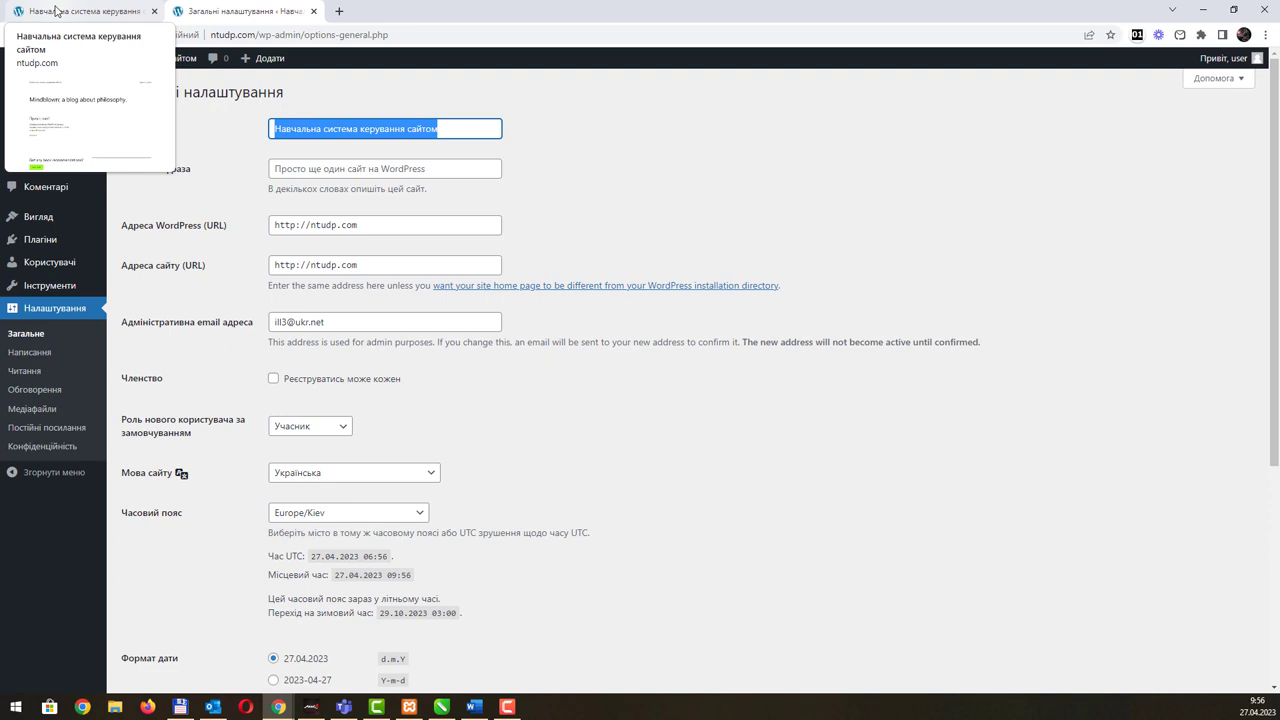
click(310, 170)
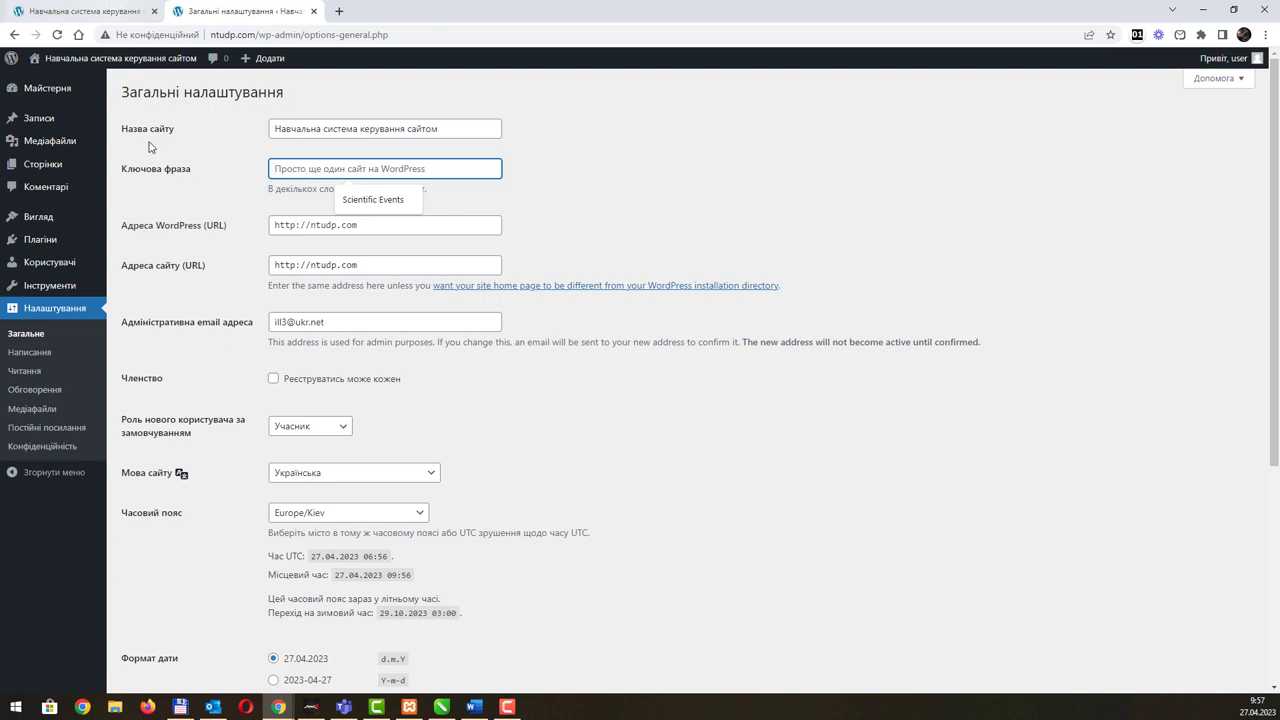
Step: Enter the tagline 'Система для навчання під час виконання лабораторних…' about web-development labs
click(289, 125)
click(302, 165)
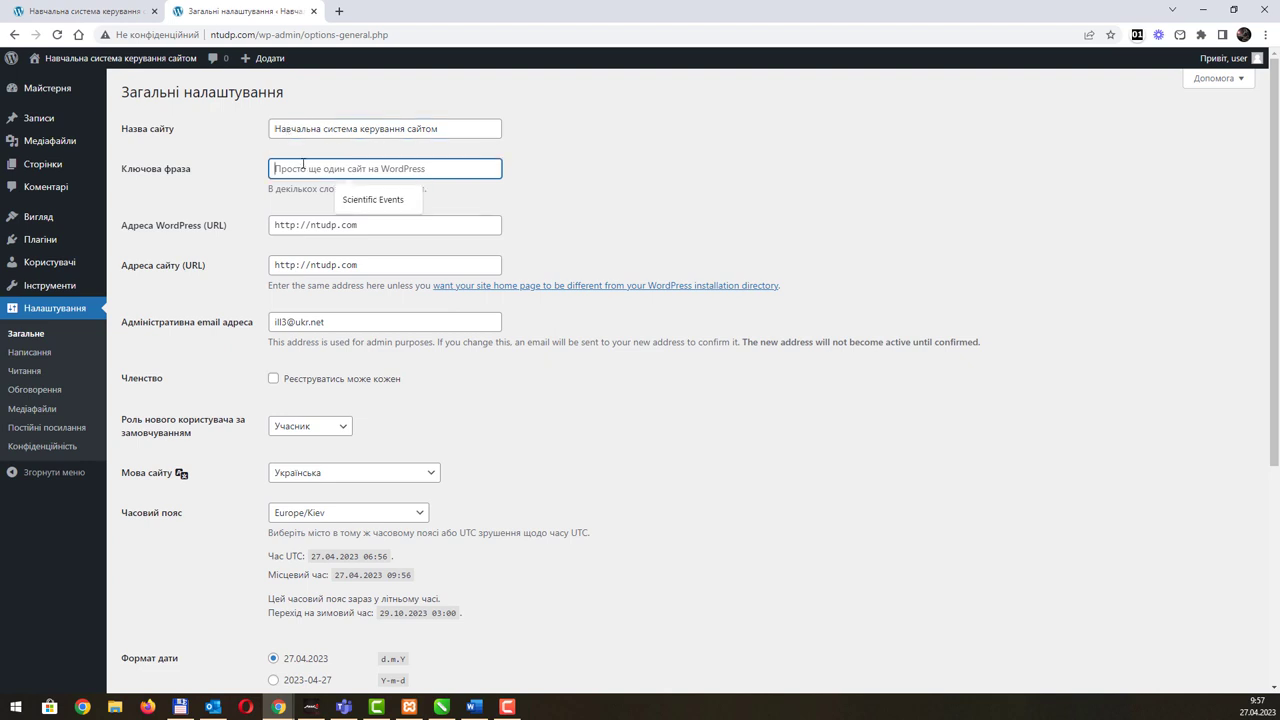
click(306, 128)
click(300, 168)
click(299, 130)
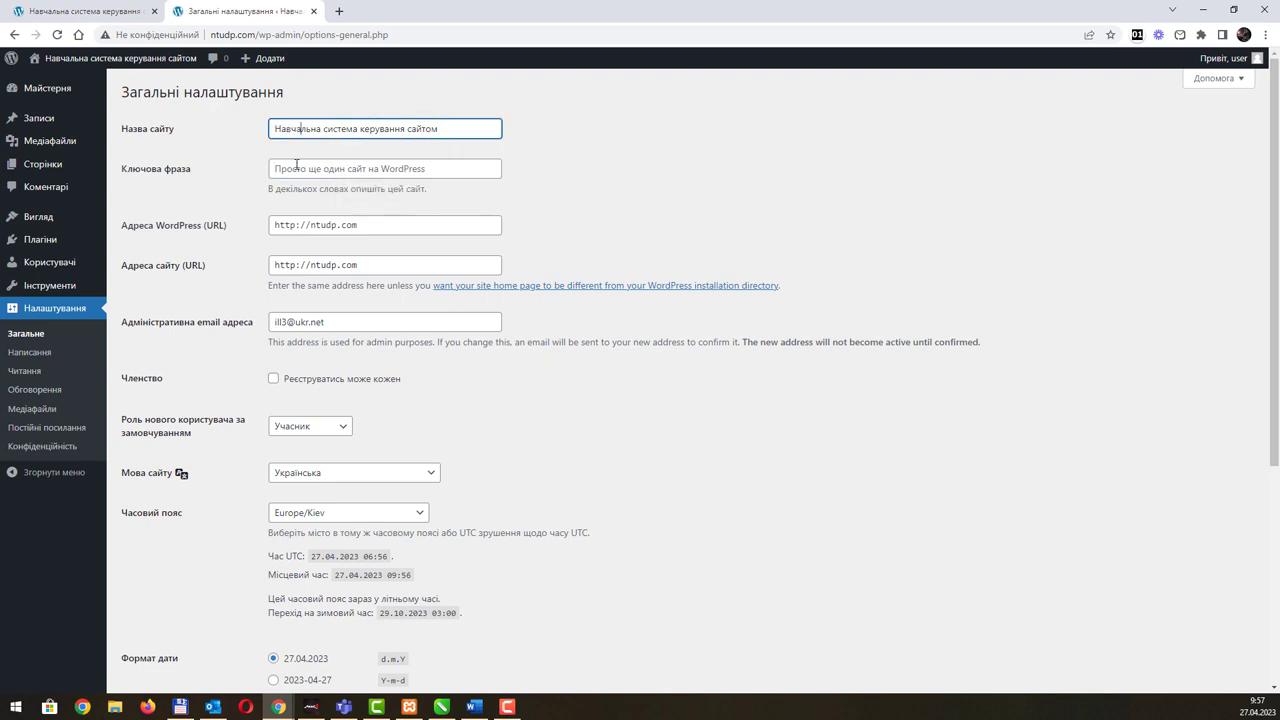
click(295, 170)
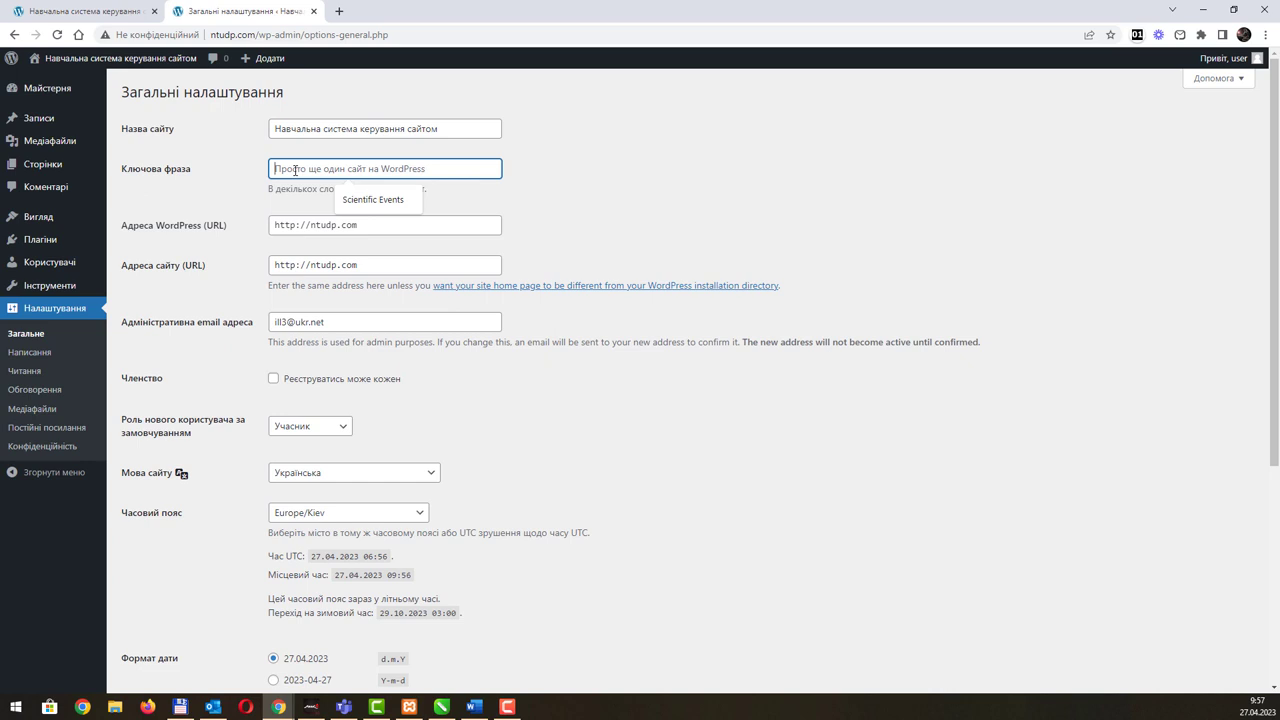
text(Навч)
key(BackSpace)
key(BackSpace)
key(BackSpace)
key(BackSpace)
text(Сист)
text(ема для нав)
text(чання п)
text(ід час ви)
text(конання лабора)
text(торних із е)
text(еброзроб)
text(ки)
text(курсу)
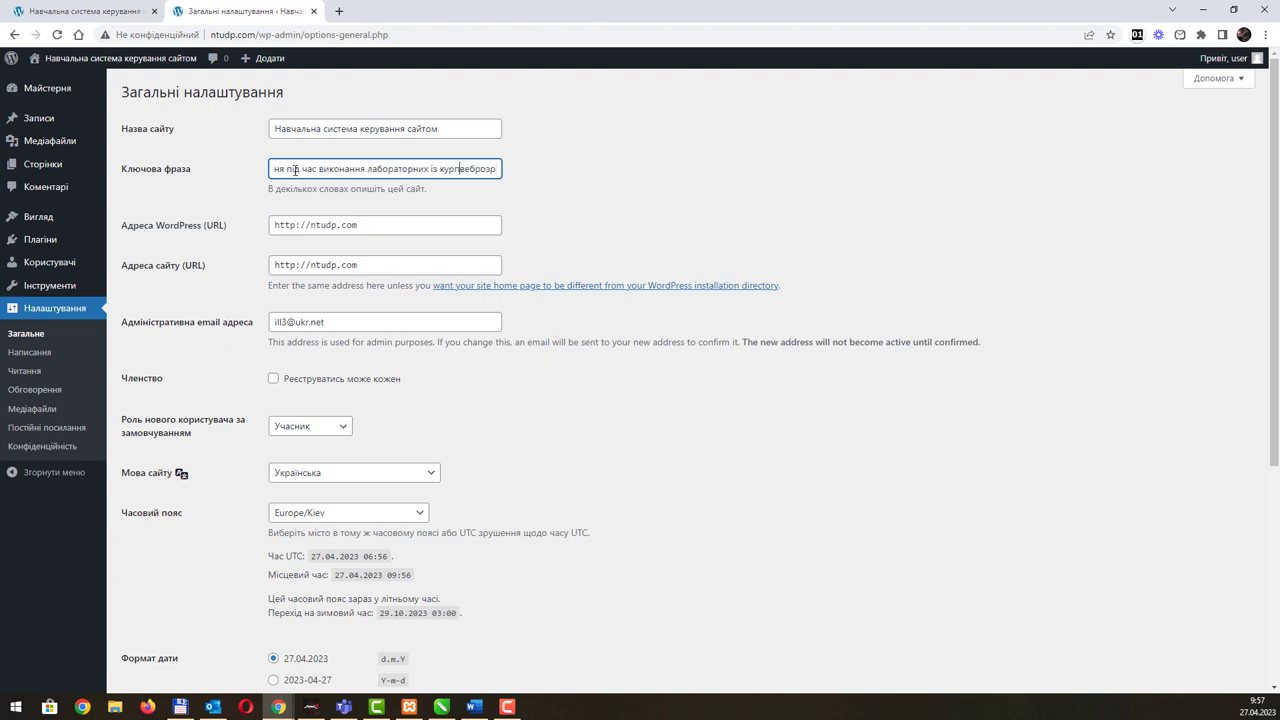
key(Home)
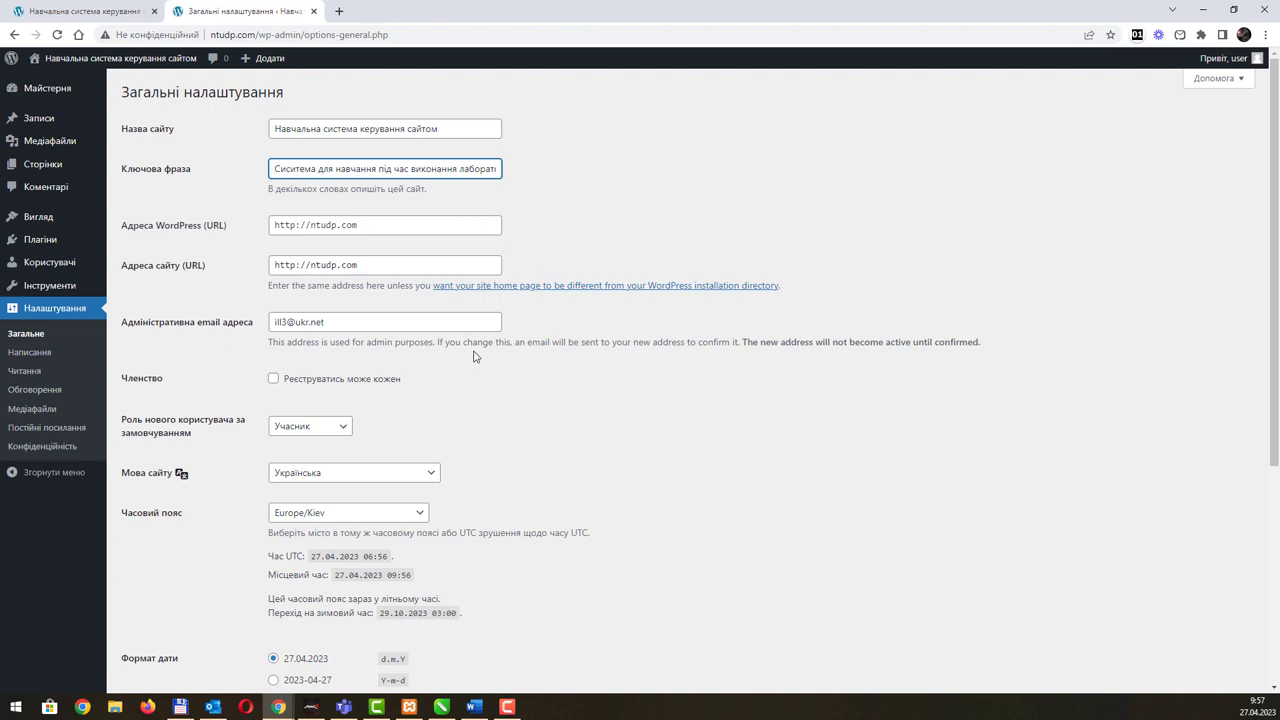
click(404, 222)
key(alt+Tab)
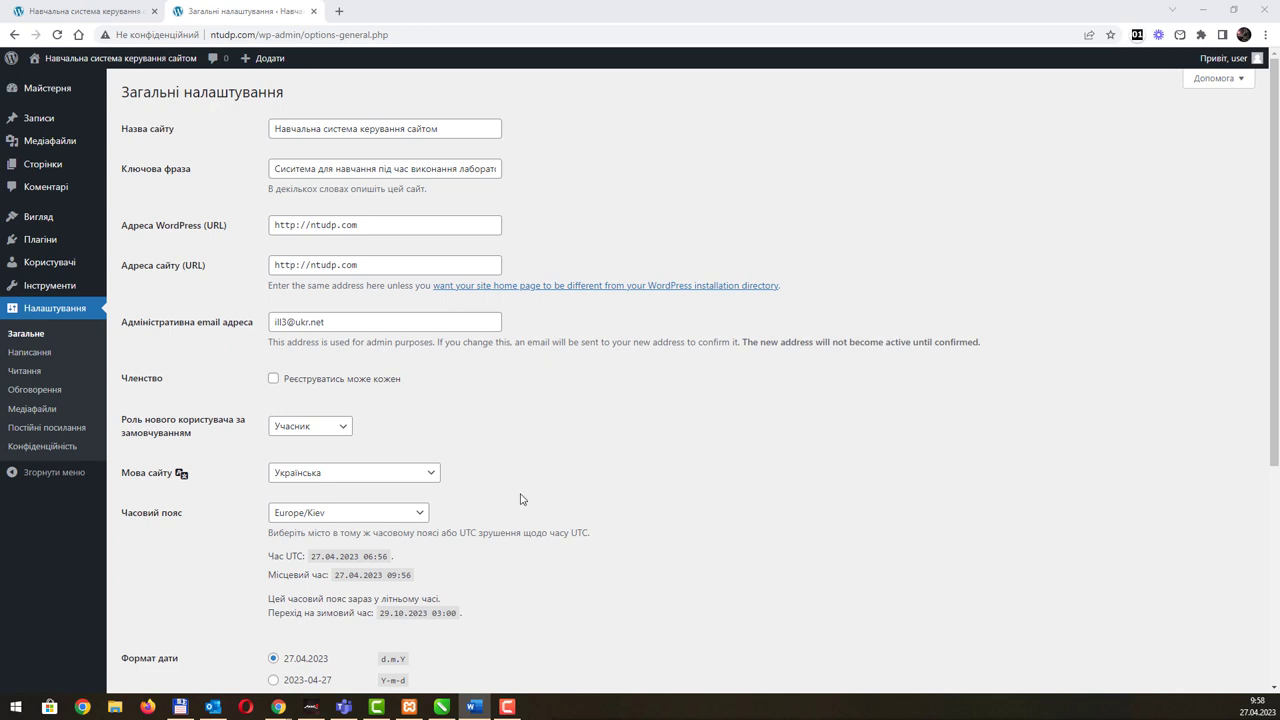
Step: Check the admin email field, then open the default new-user role list
click(338, 324)
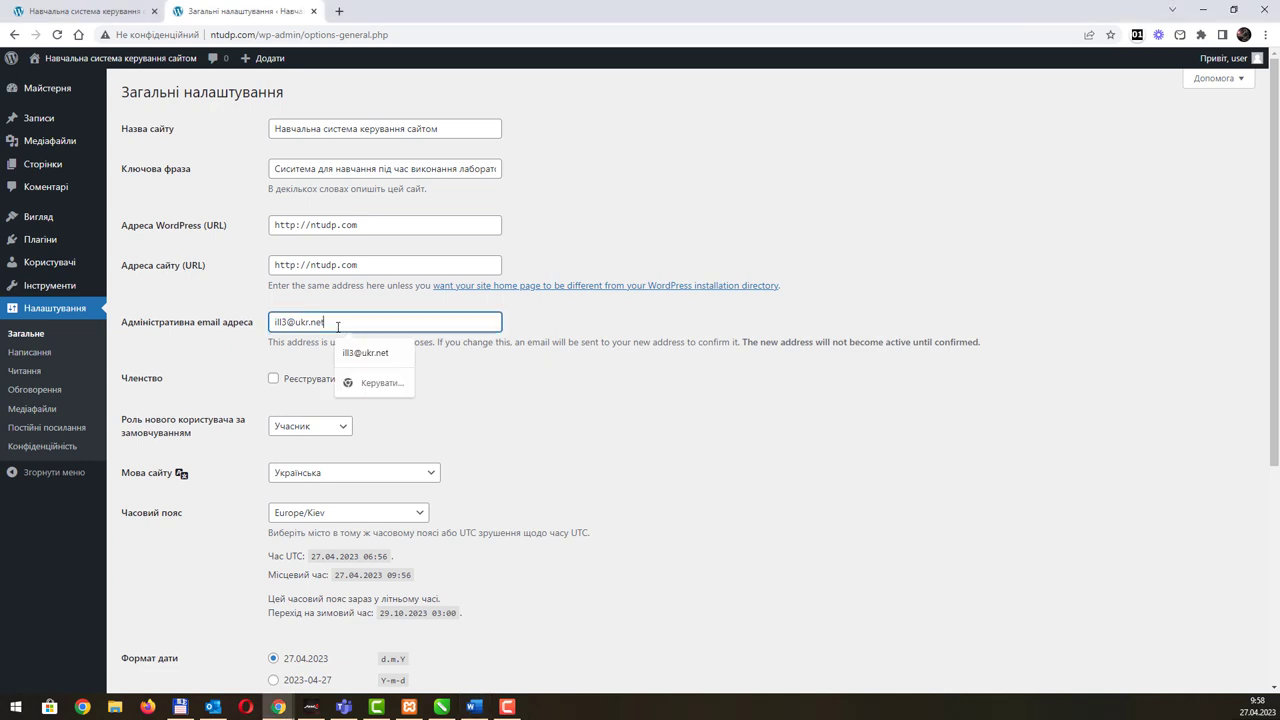
click(617, 376)
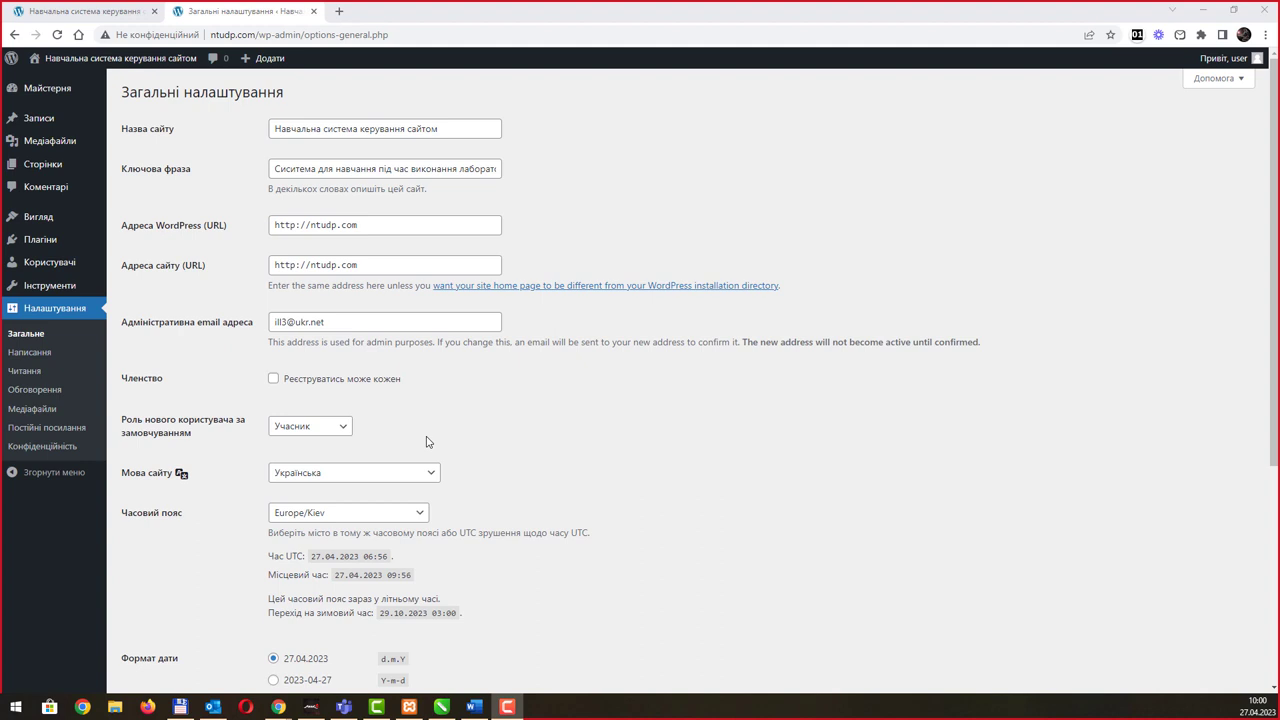
click(322, 431)
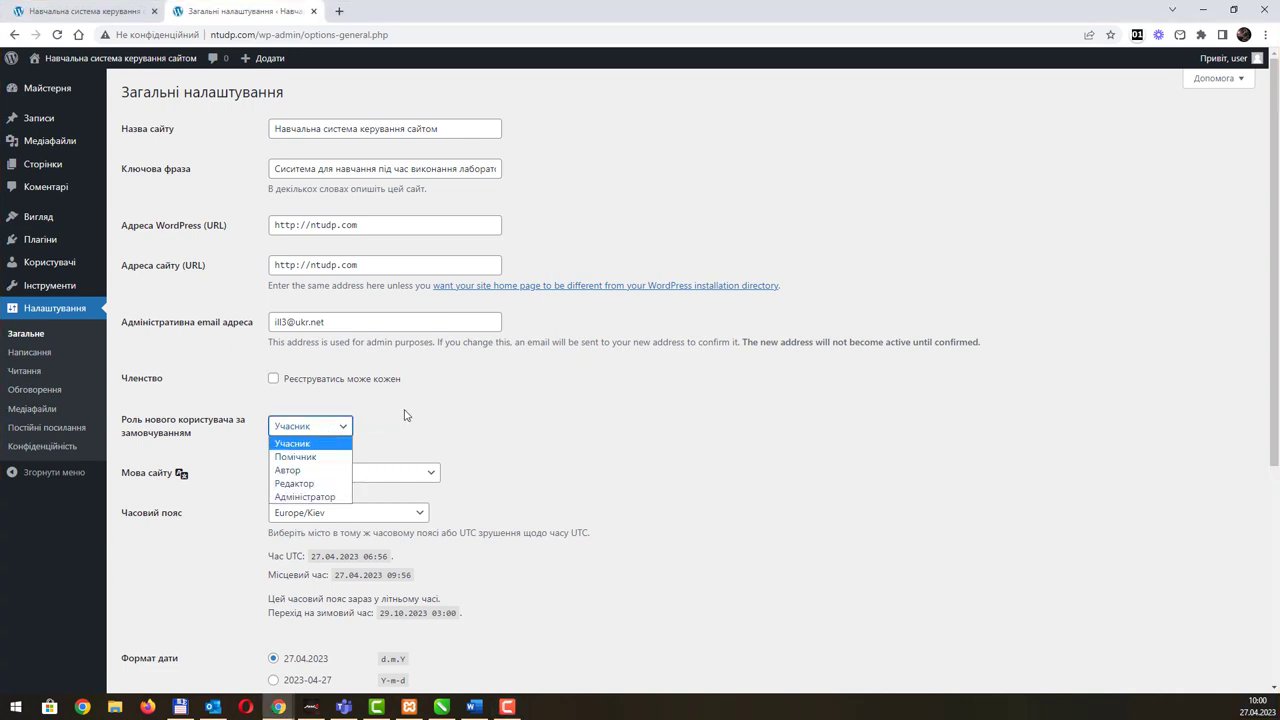
Step: Keep Учасник as default role, Українська as site language and Europe/Kiev timezone
click(407, 415)
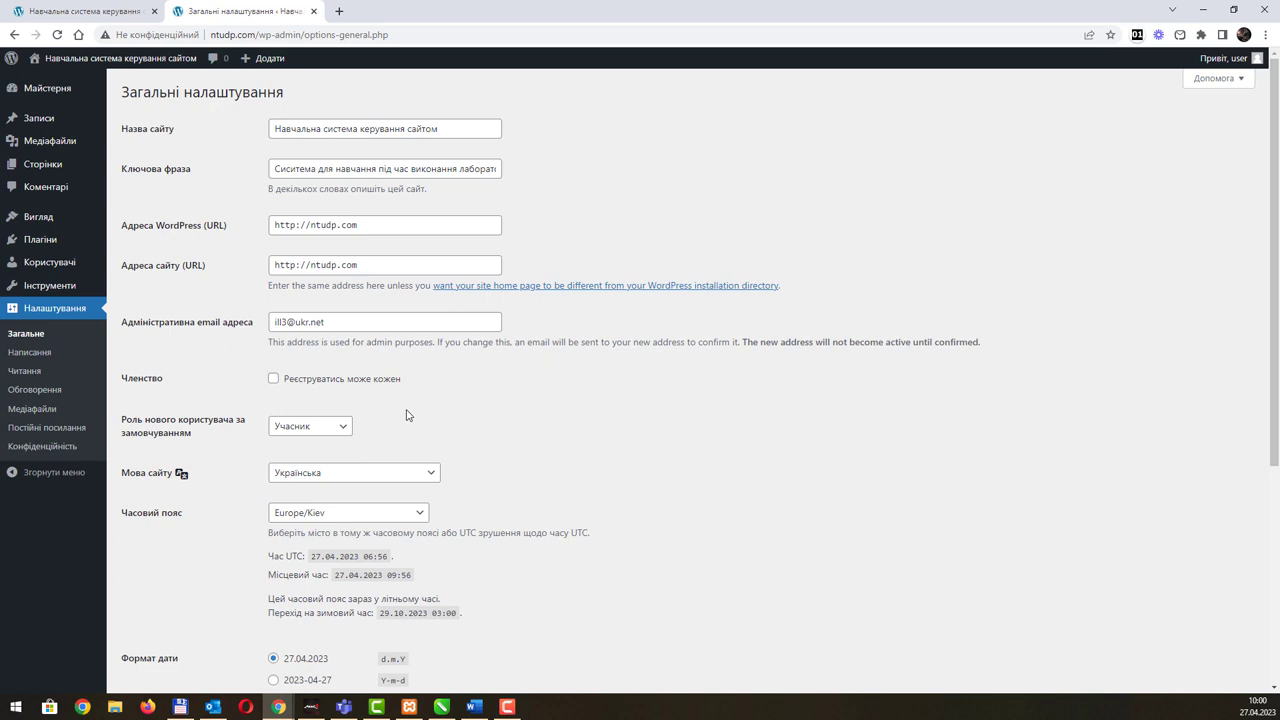
click(440, 479)
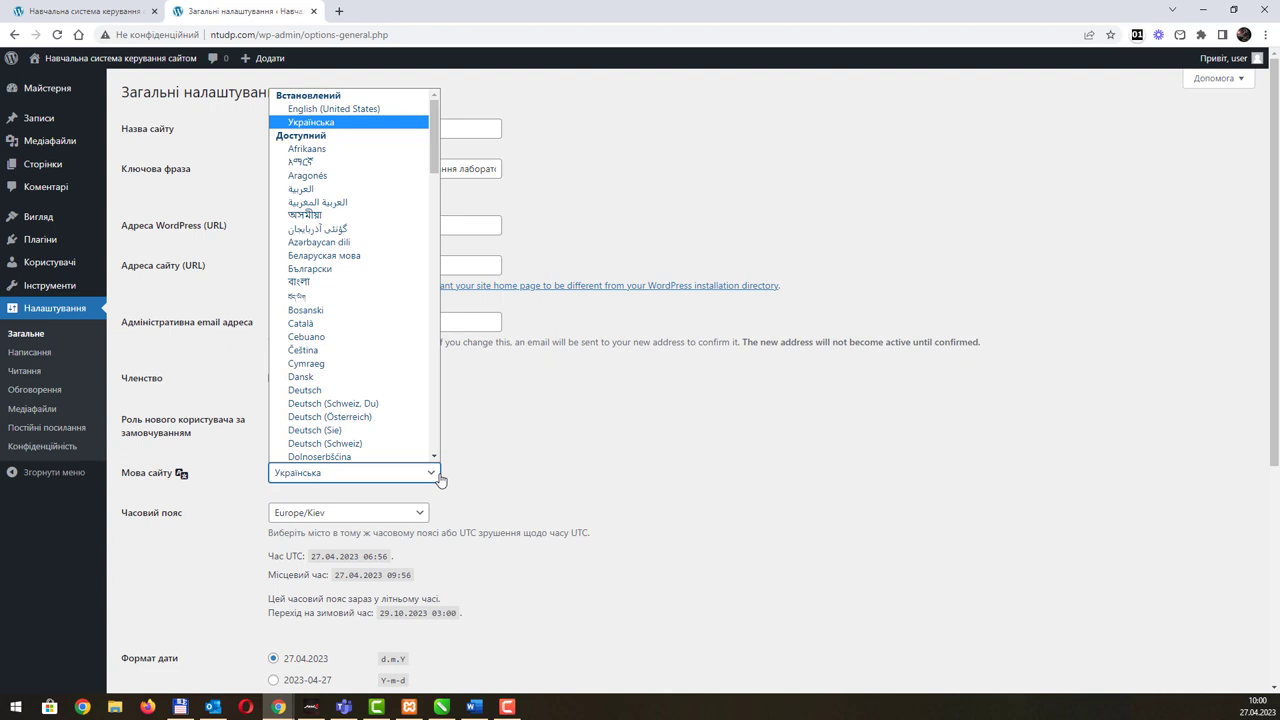
click(440, 479)
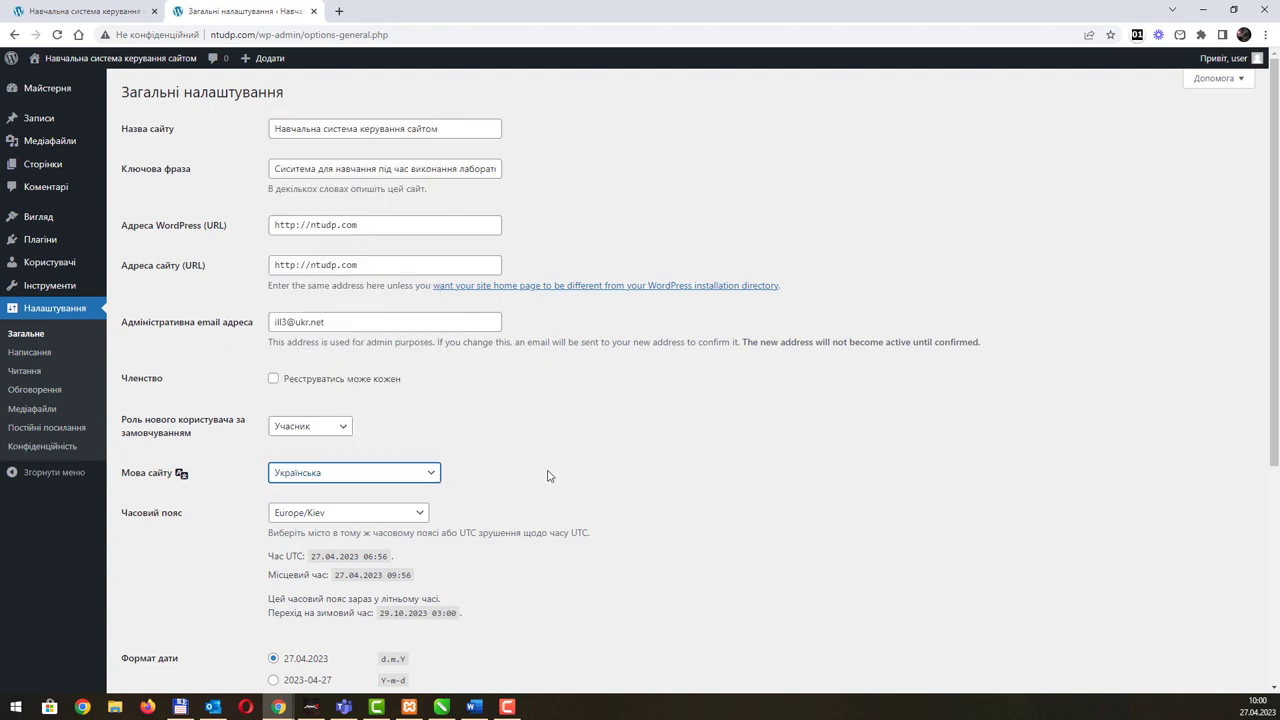
click(416, 516)
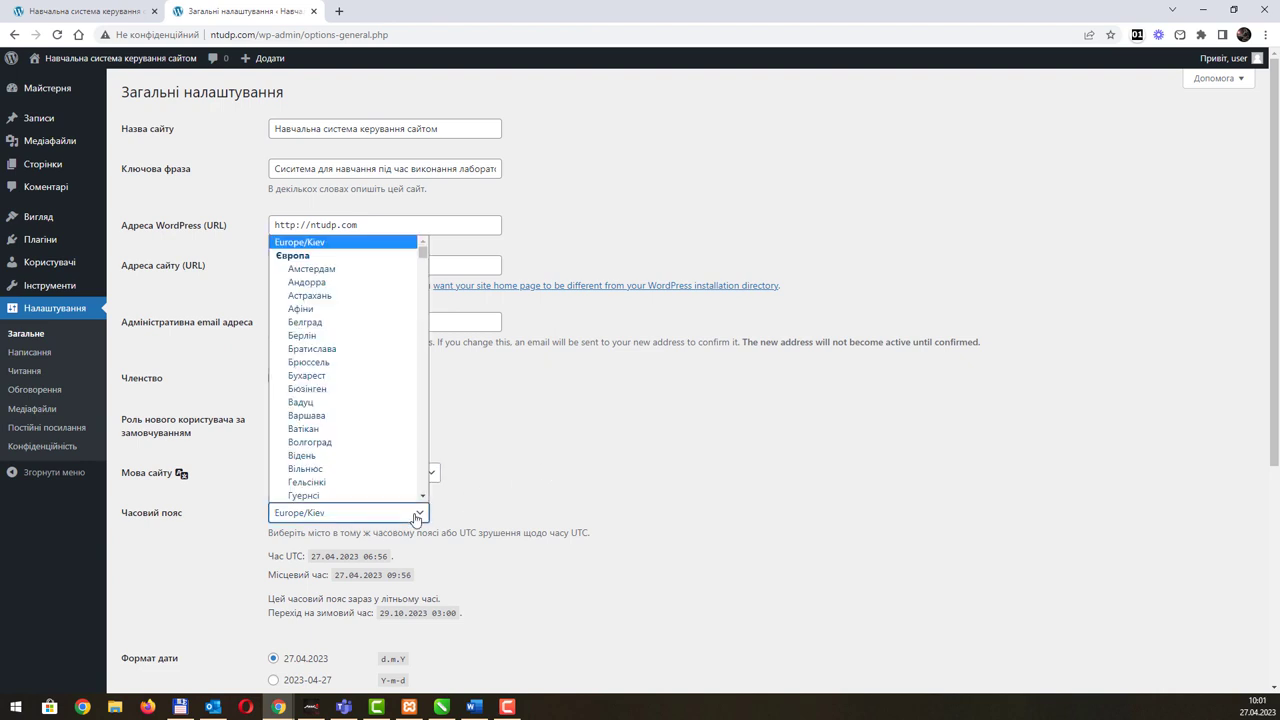
click(416, 516)
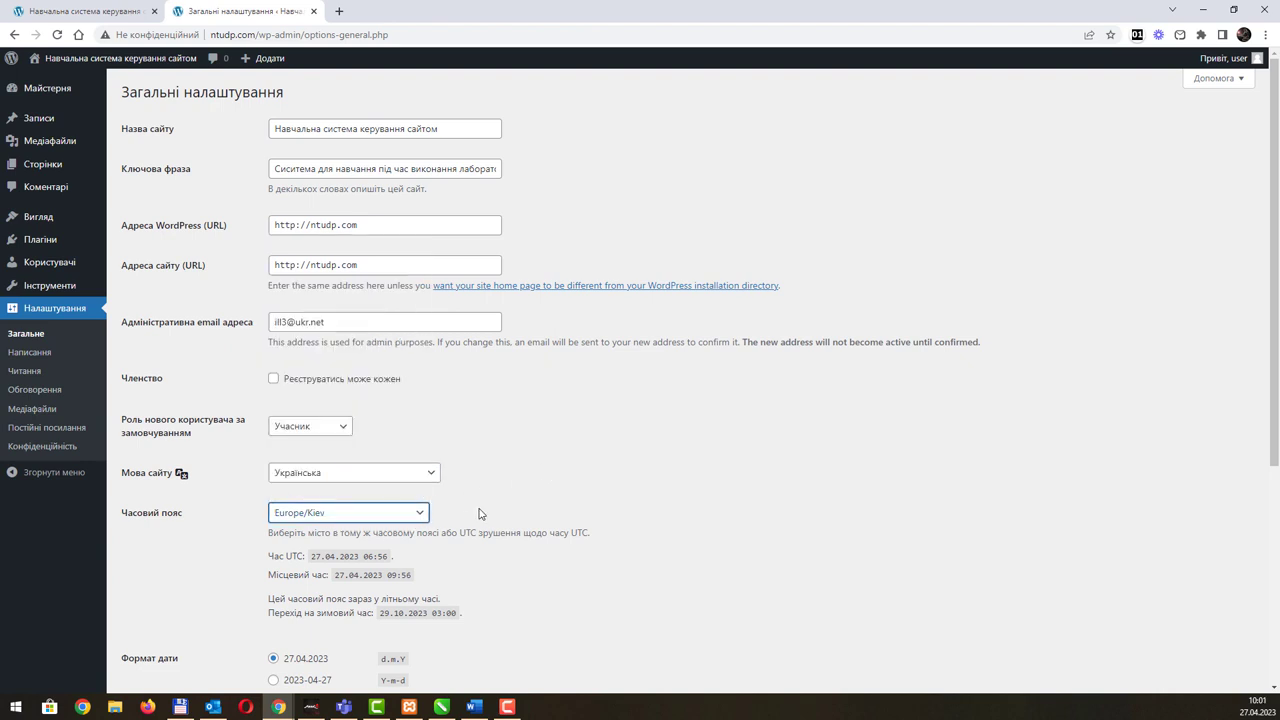
scroll(500, 500, down, 3)
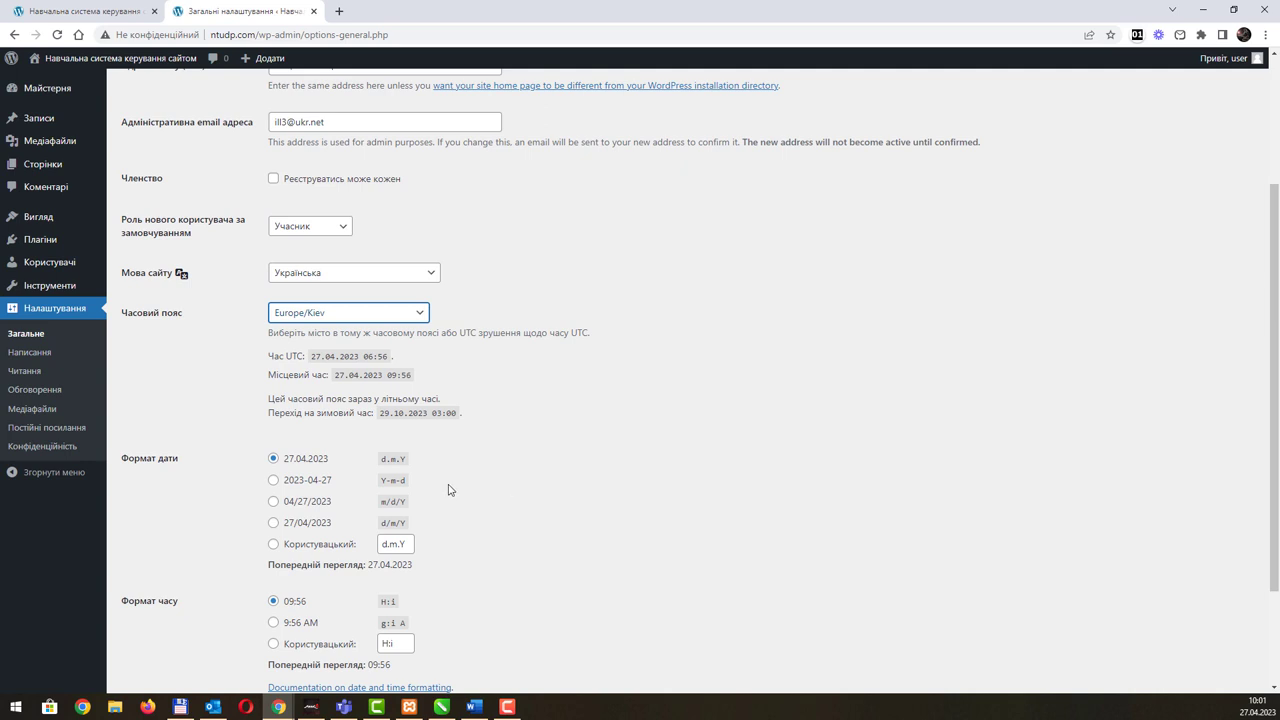
scroll(449, 490, down, 1)
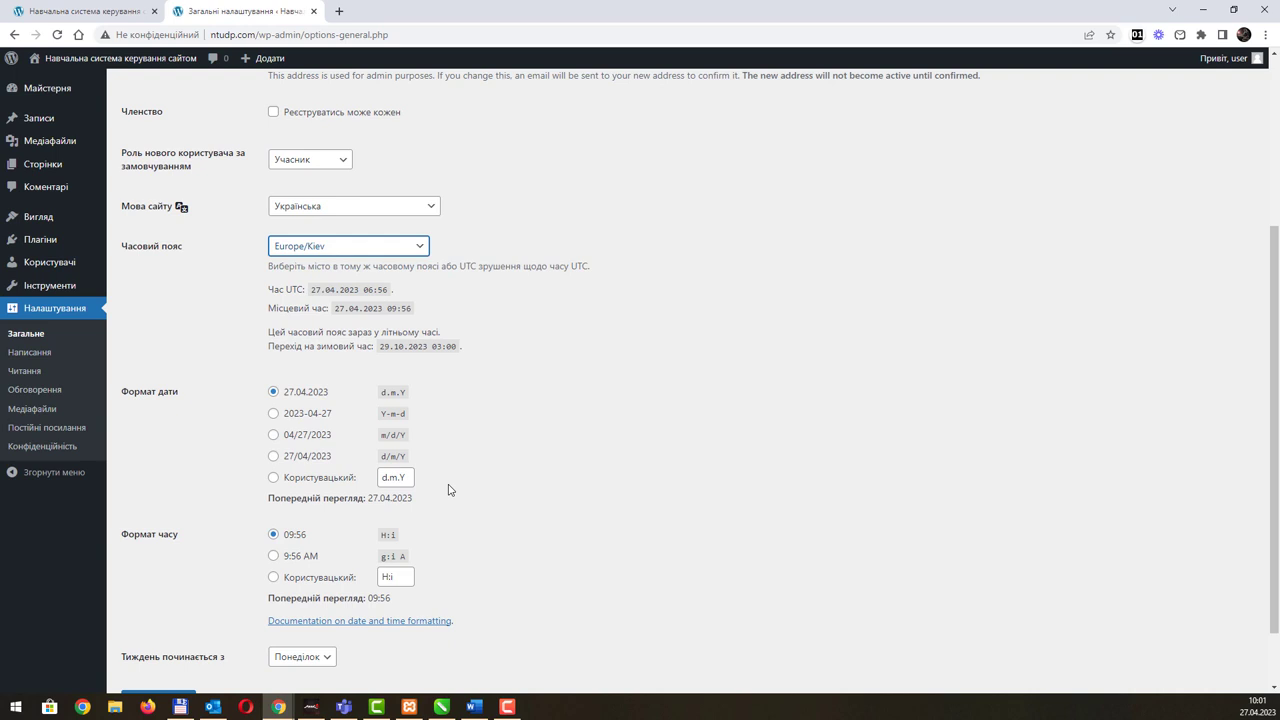
scroll(449, 490, down, 1)
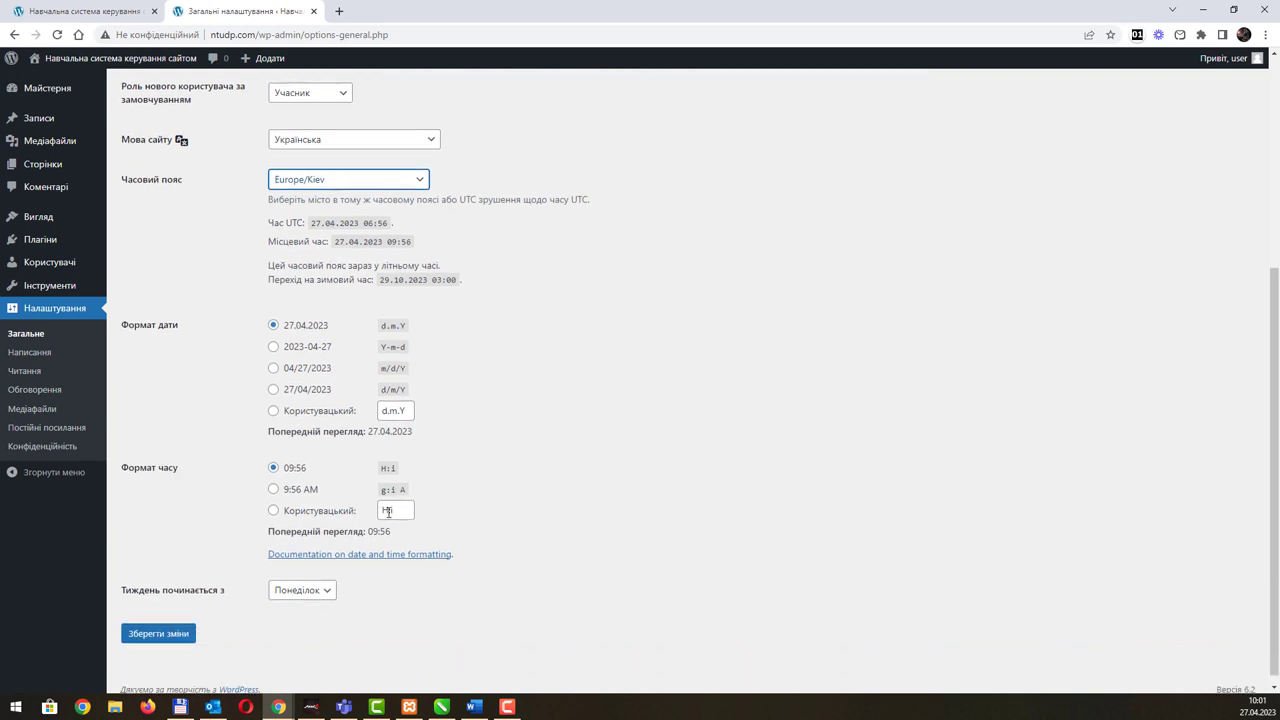
Step: Keep Понеділок as the week's first day and save the general settings
click(331, 593)
click(331, 593)
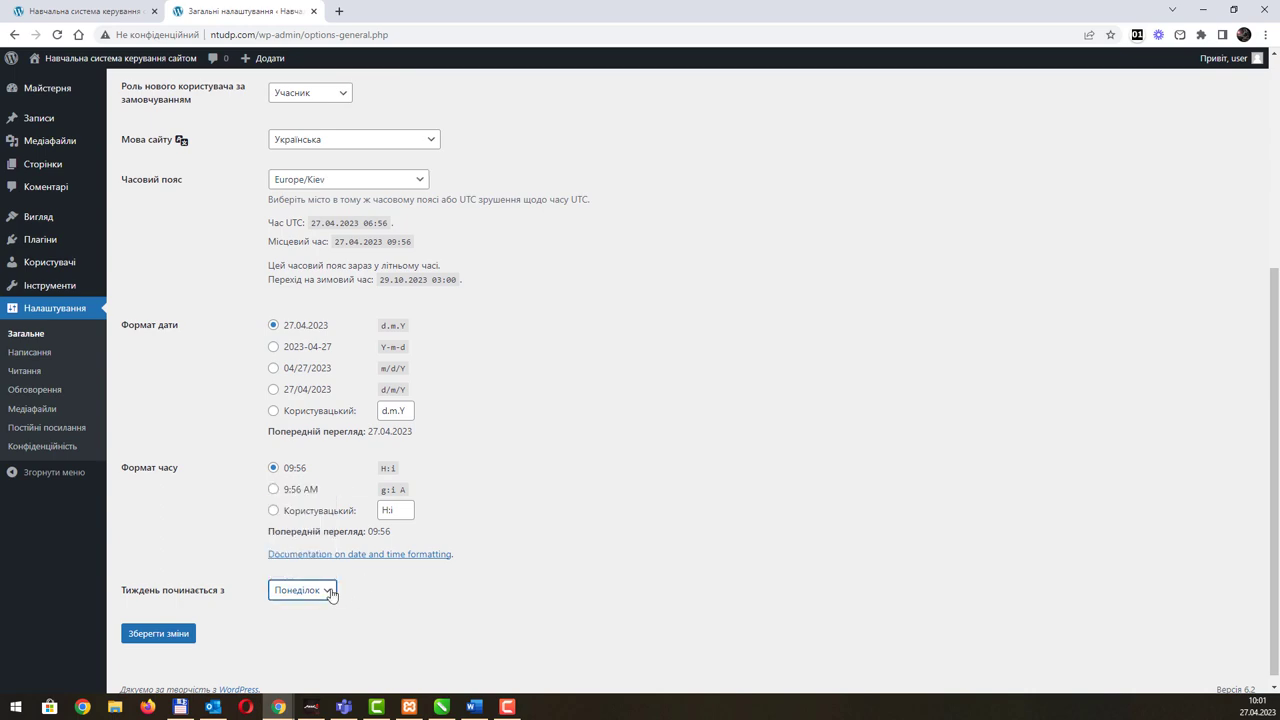
scroll(608, 506, up, 4)
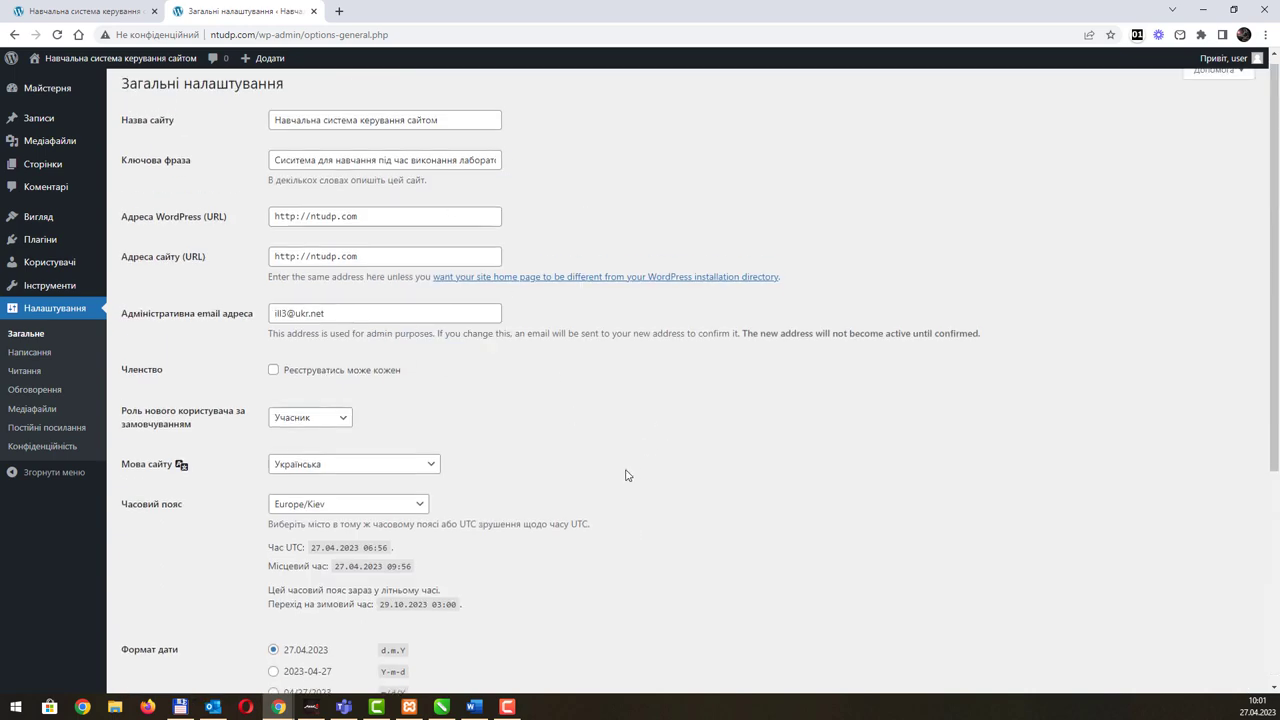
scroll(628, 473, down, 3)
click(160, 636)
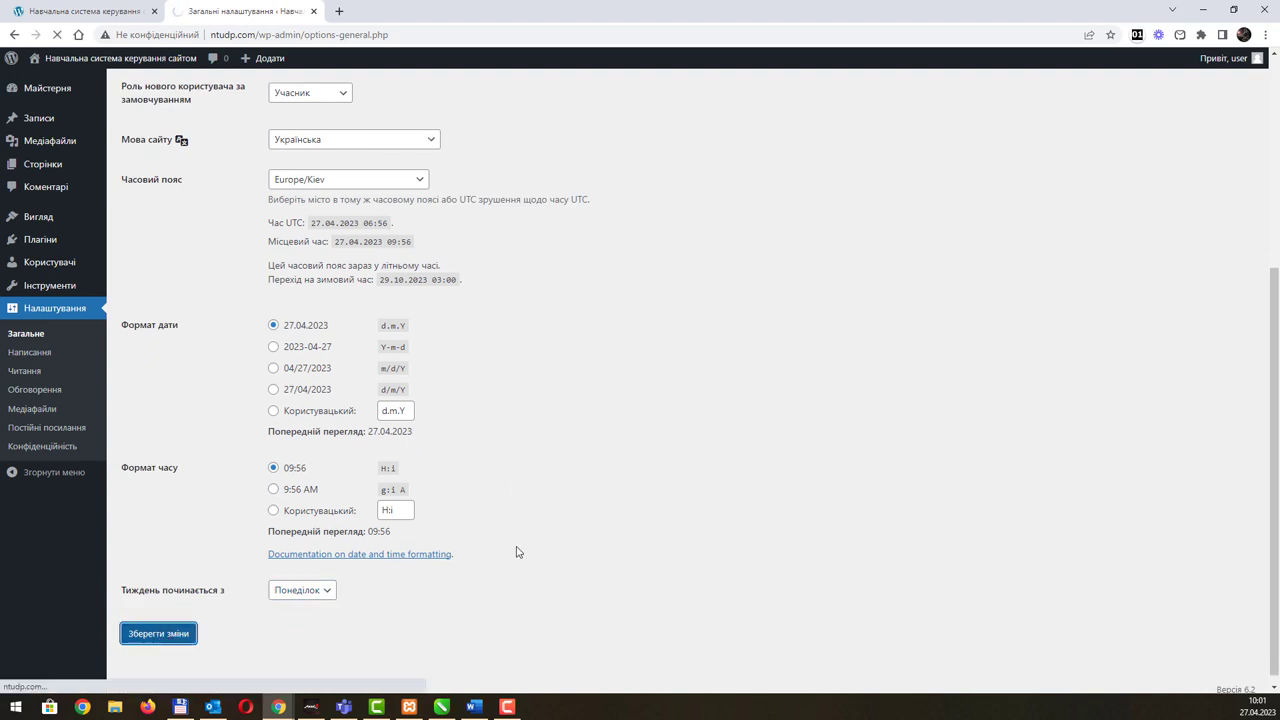
scroll(523, 517, down, 5)
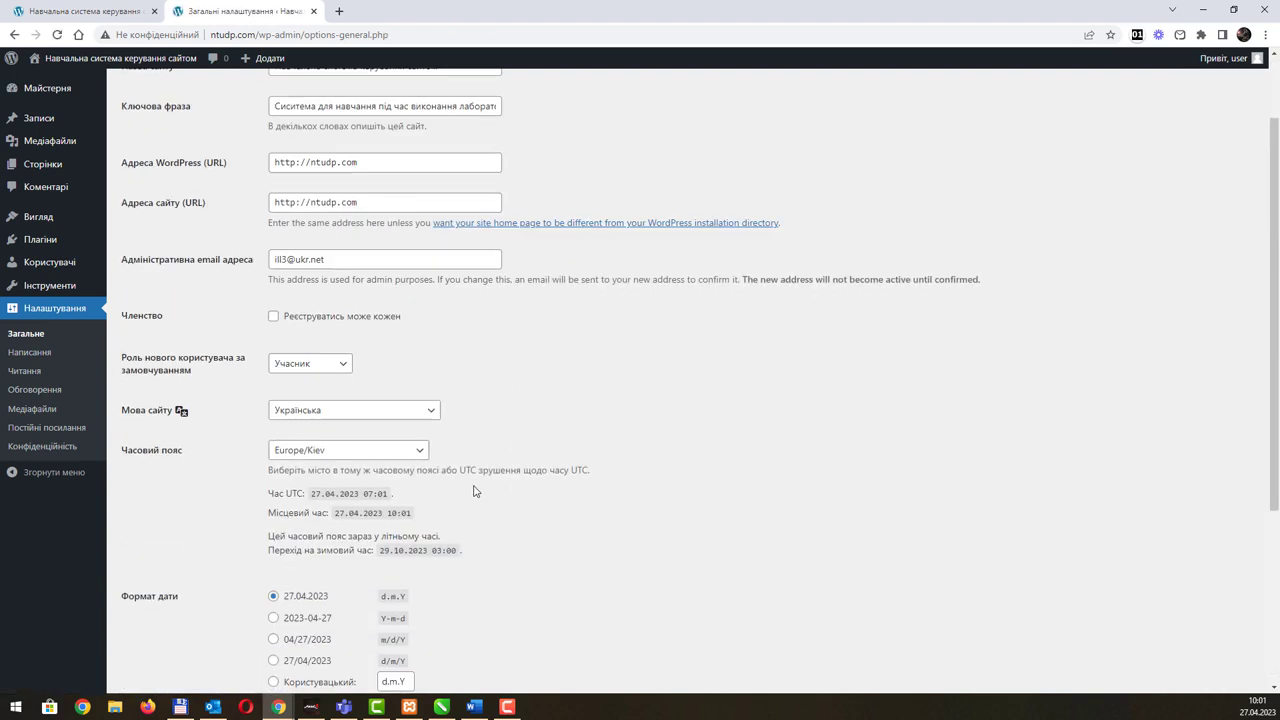
scroll(470, 492, up, 4)
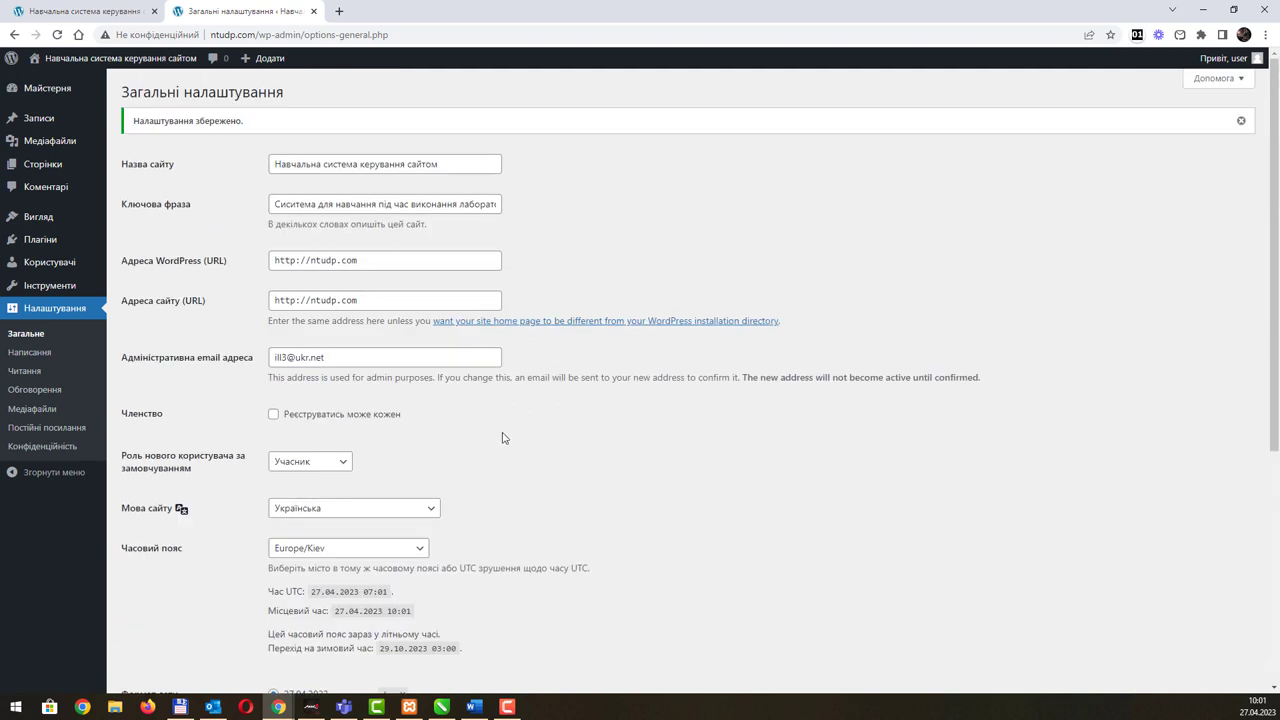
click(27, 355)
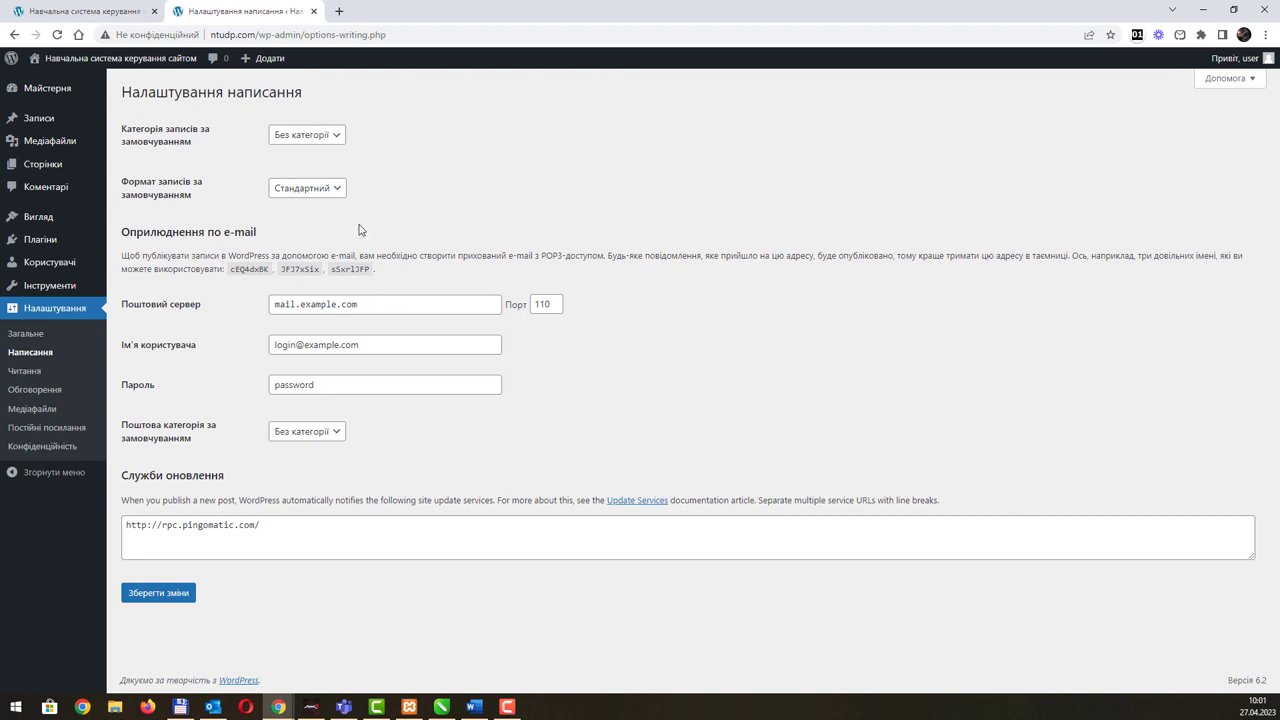
Step: Leave the default post category unchanged and Стандартний as the default post format
click(334, 136)
click(331, 150)
click(327, 188)
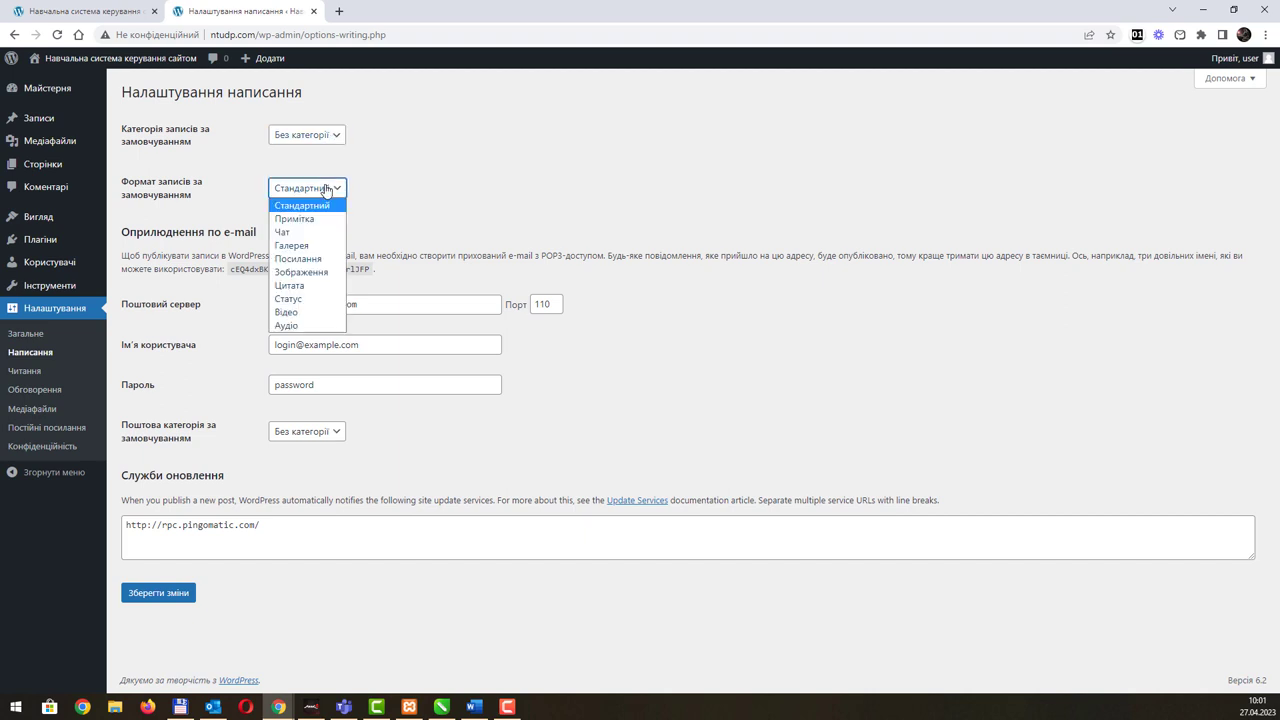
click(327, 188)
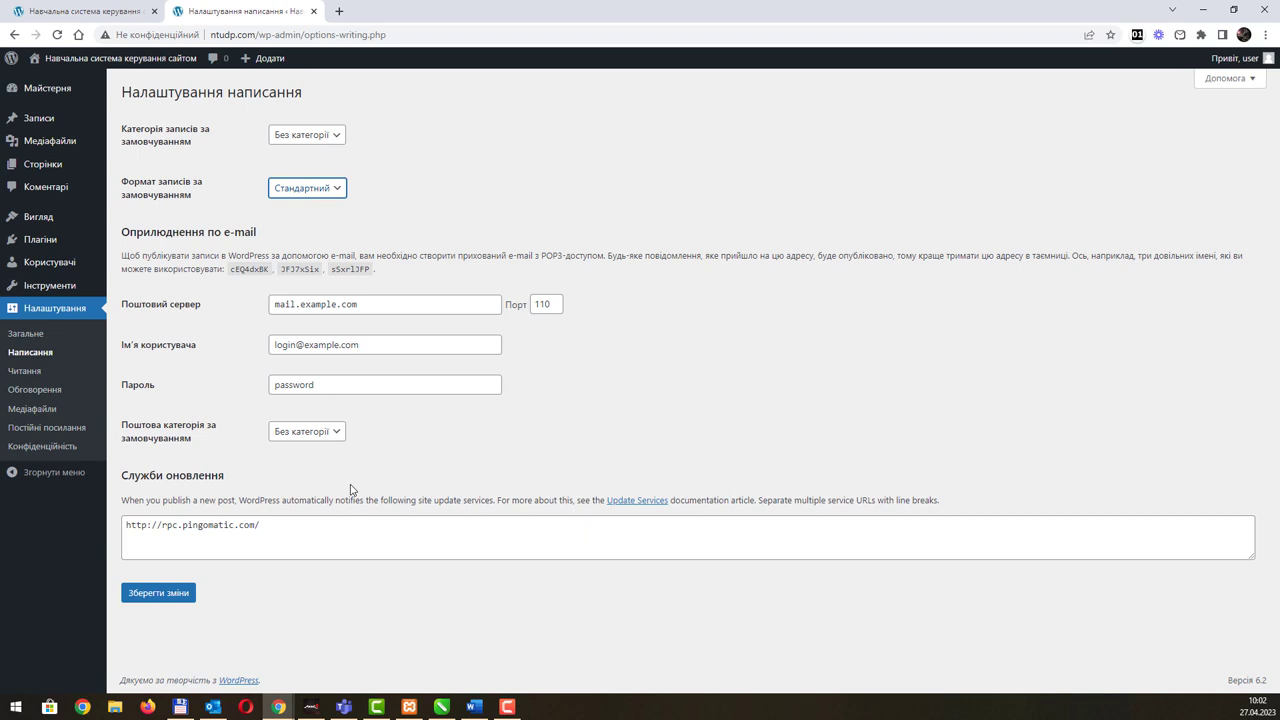
Step: Change the post-by-email mail server from mail.example.com to mail.ntudp.com
click(249, 34)
click(249, 34)
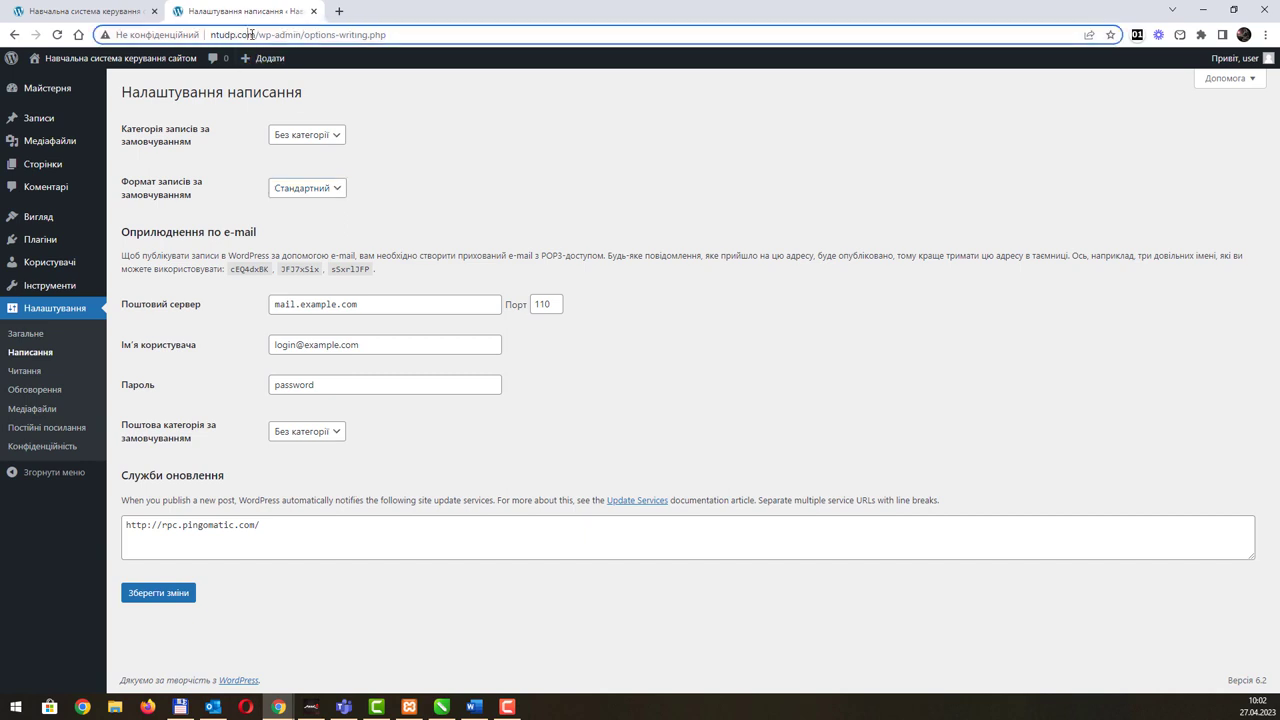
drag(257, 34, 207, 34)
key(ctrl+c)
drag(304, 303, 408, 303)
key(ctrl+v)
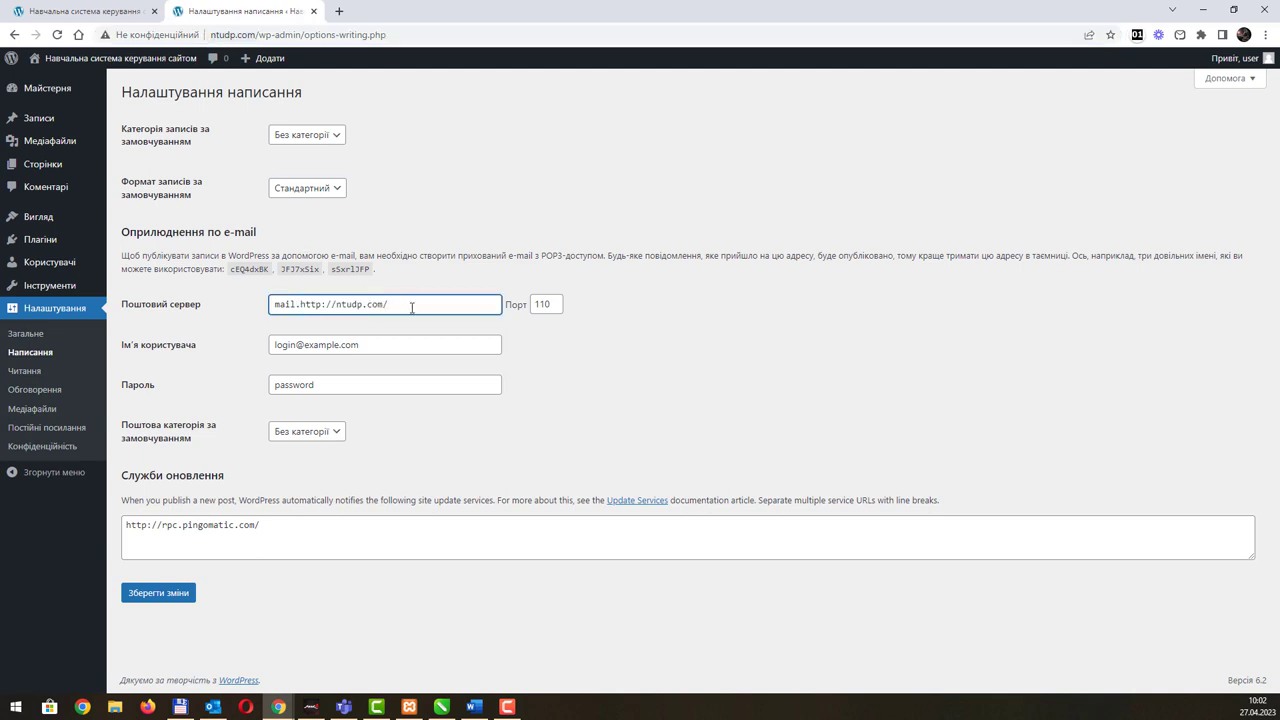
double_click(311, 304)
key(Delete)
key(Delete)
key(Delete)
key(Delete)
key(End)
key(BackSpace)
Step: Review the port and login fields, then save the writing settings
click(540, 308)
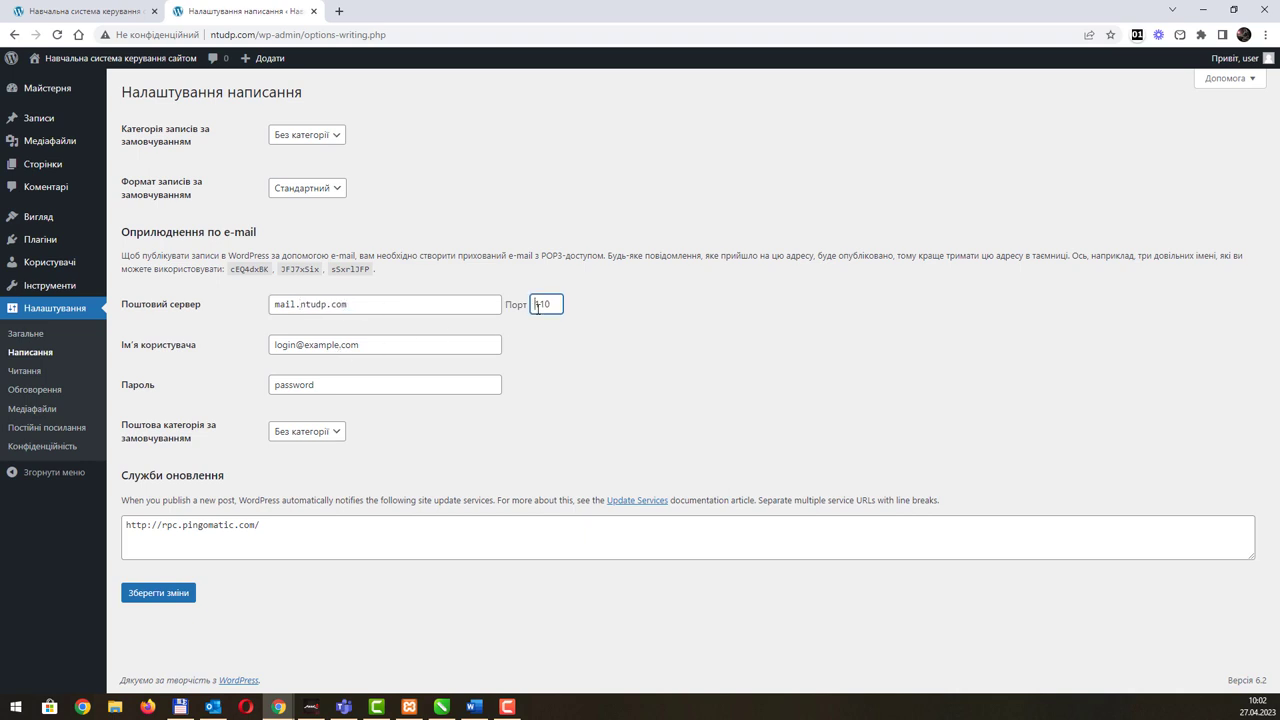
click(406, 342)
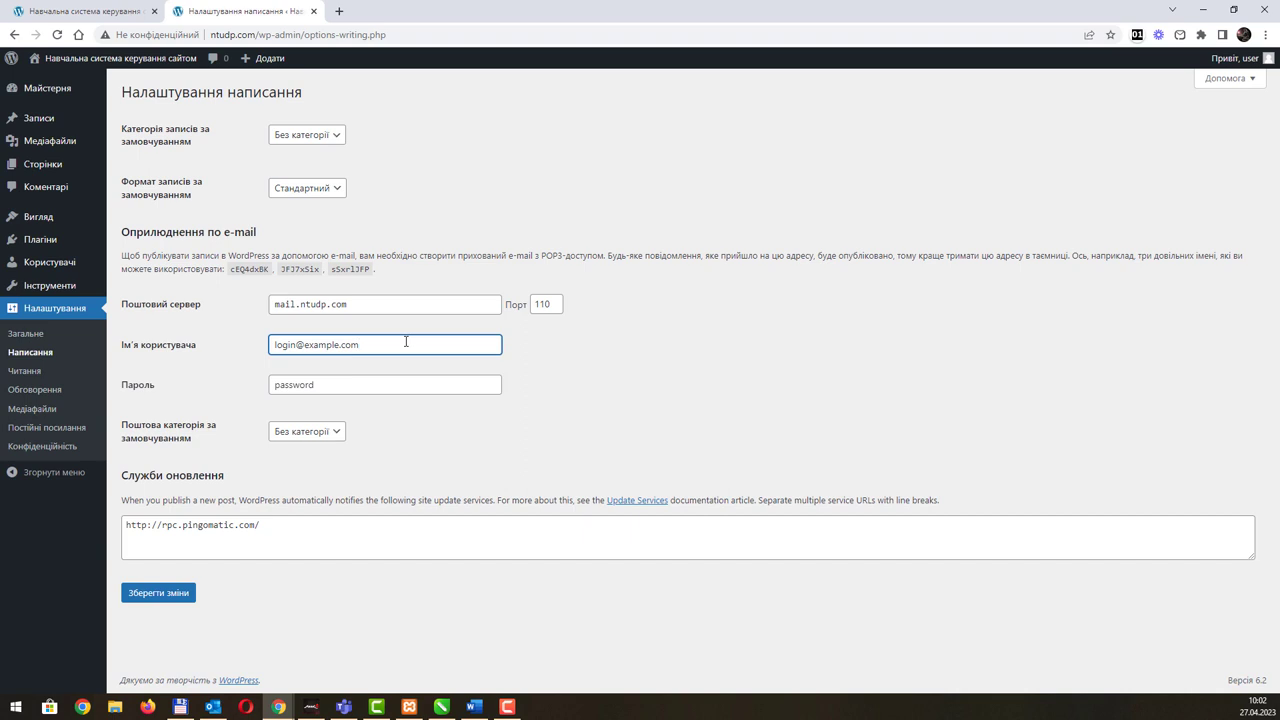
drag(403, 341, 194, 354)
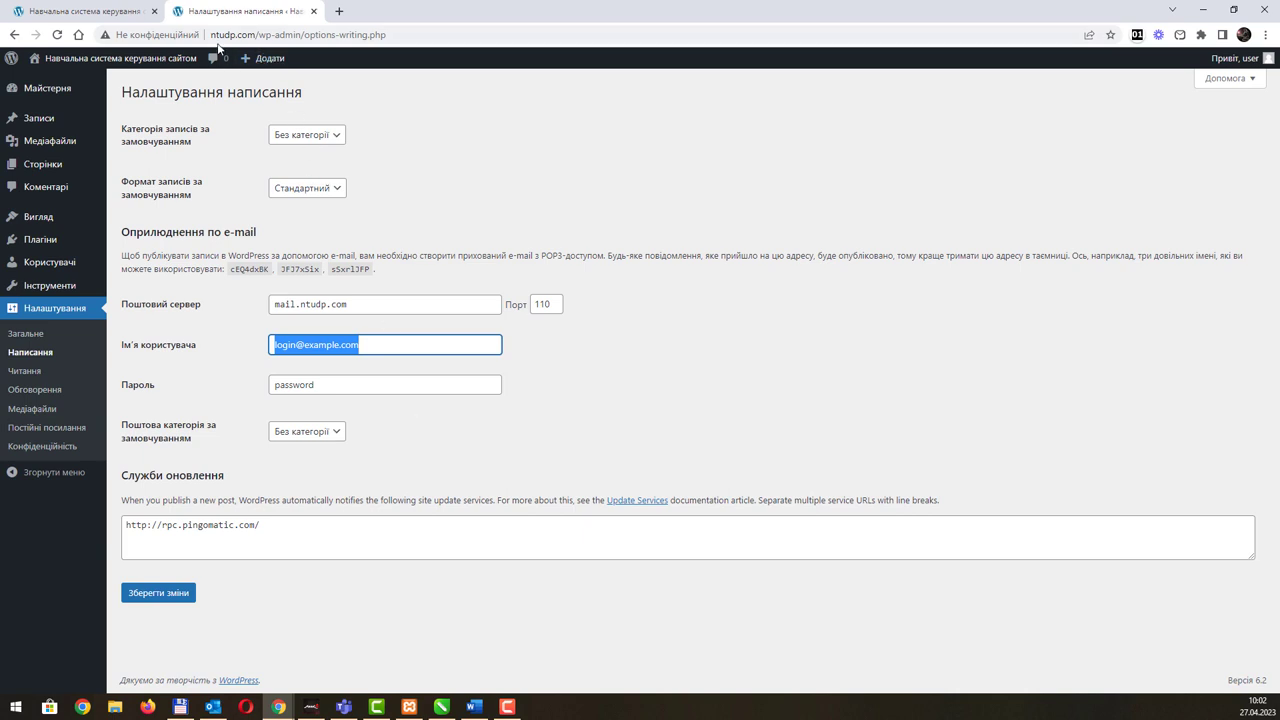
drag(211, 35, 258, 35)
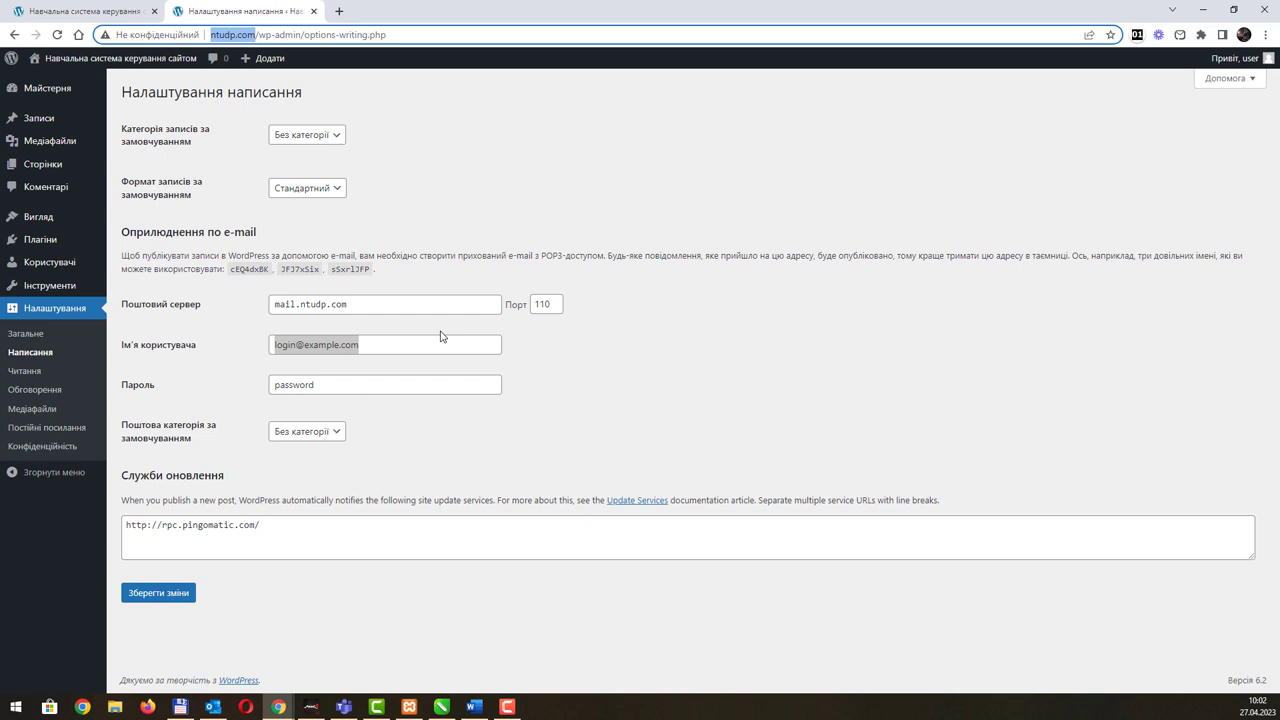
click(165, 594)
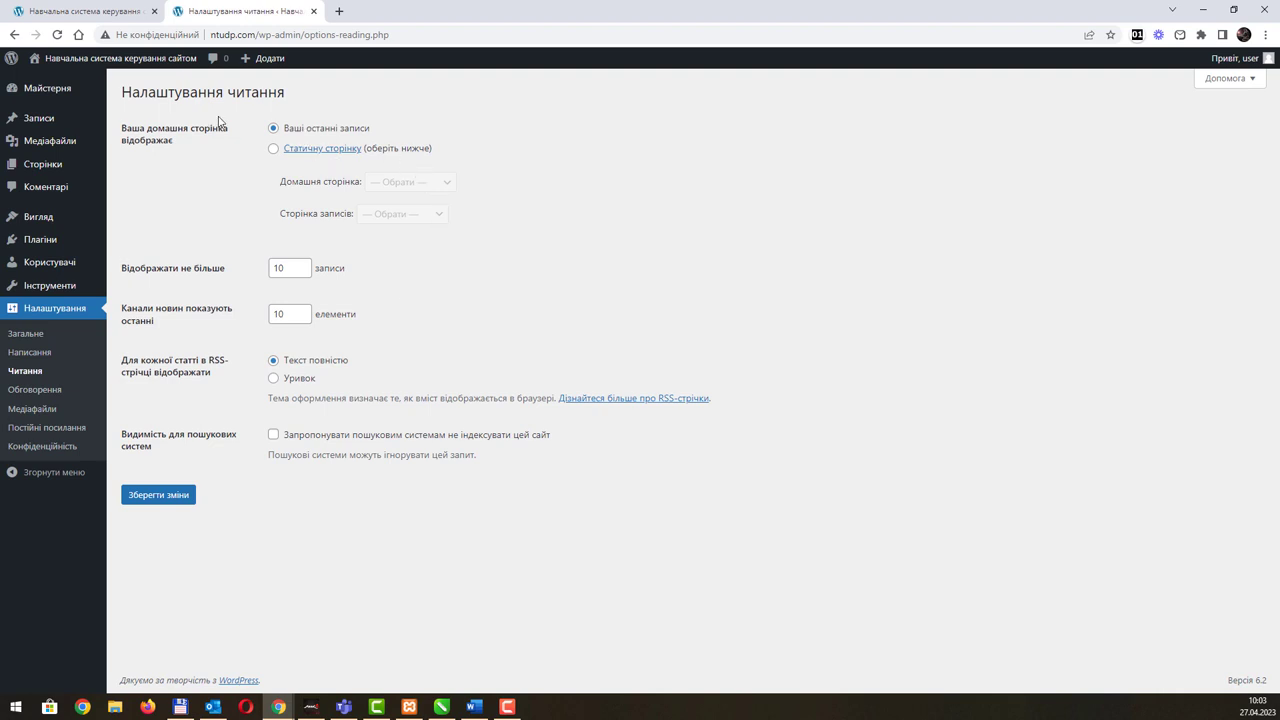
click(101, 14)
scroll(446, 380, down, 2)
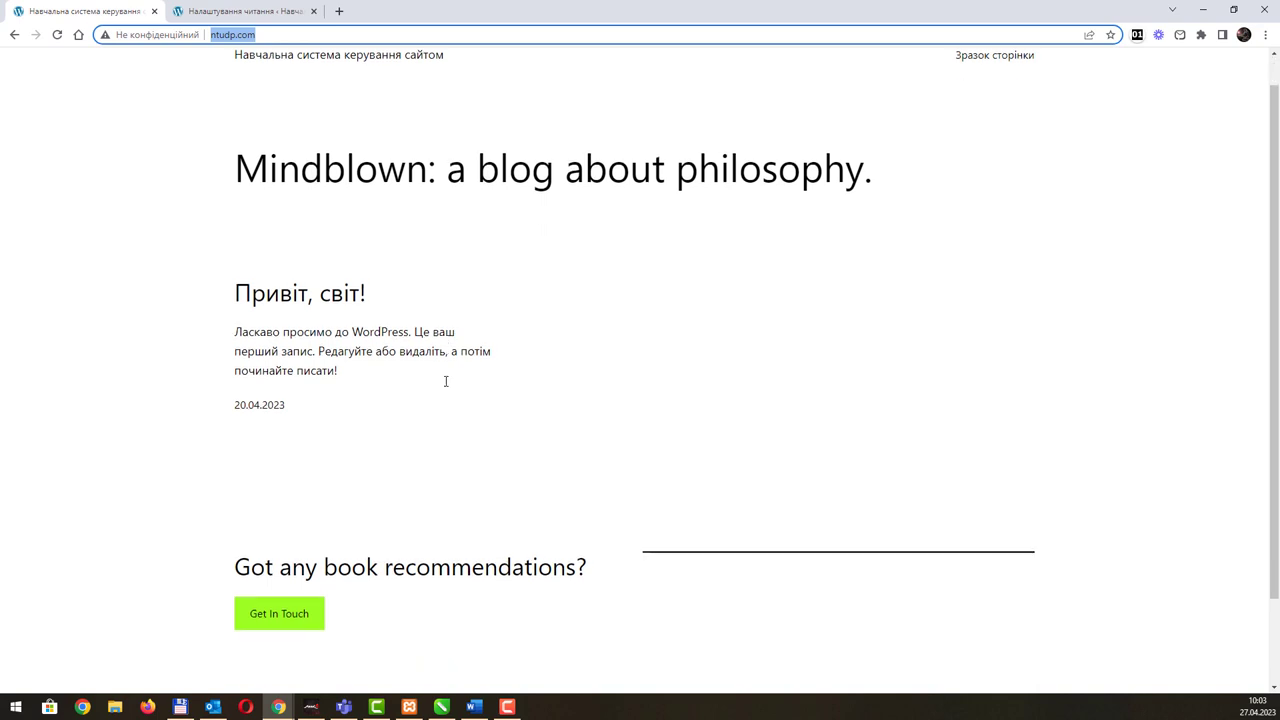
scroll(406, 330, up, 2)
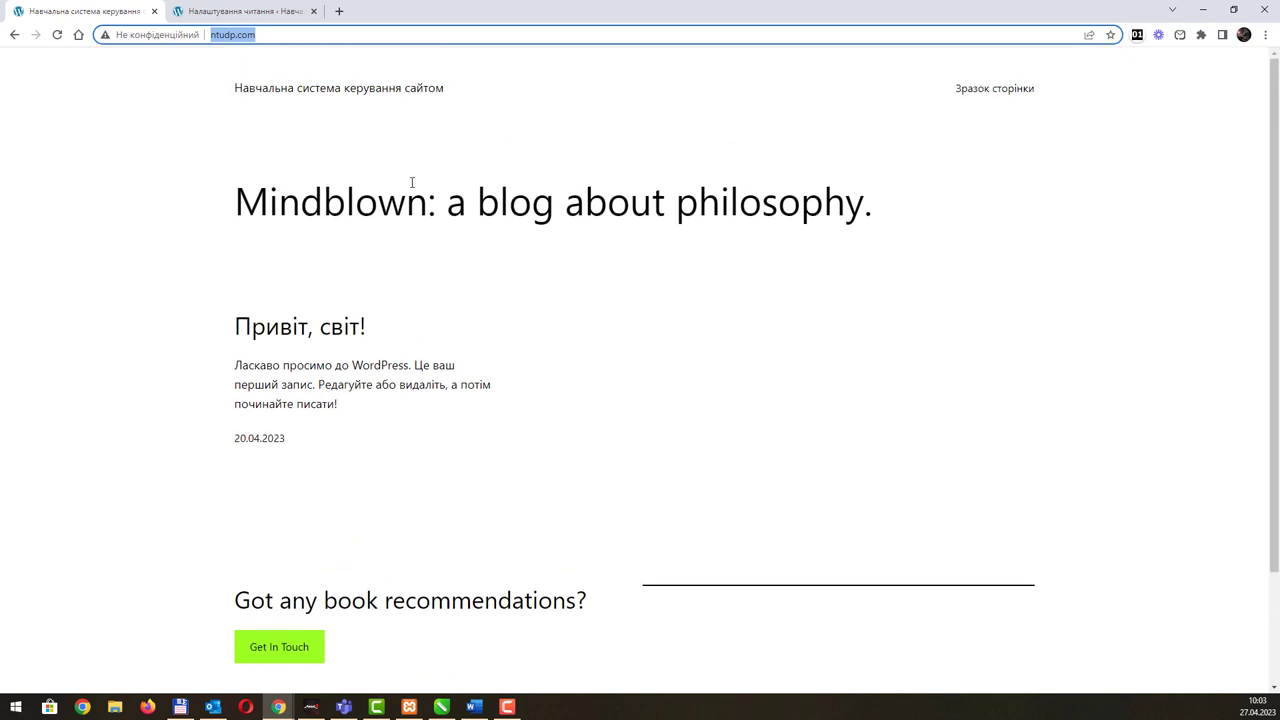
click(219, 11)
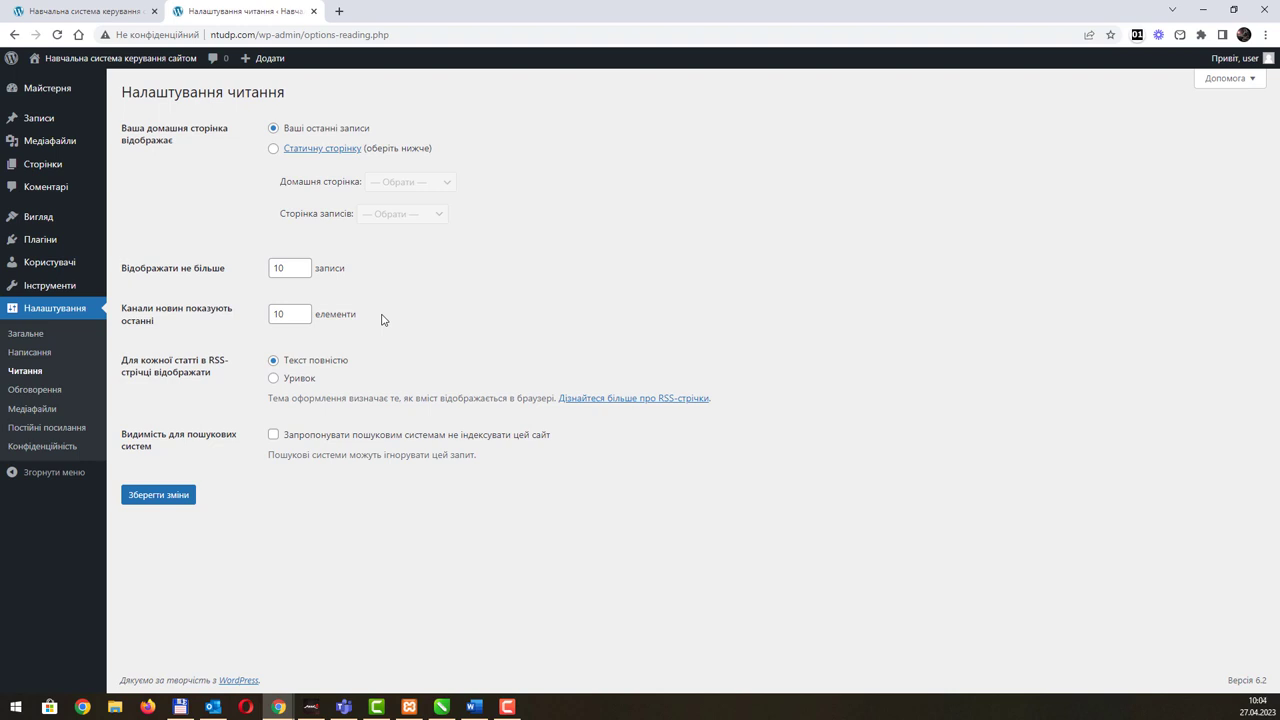
Step: Try Зразок сторінки as a static homepage, revert to latest posts, then open Обговорення
click(274, 149)
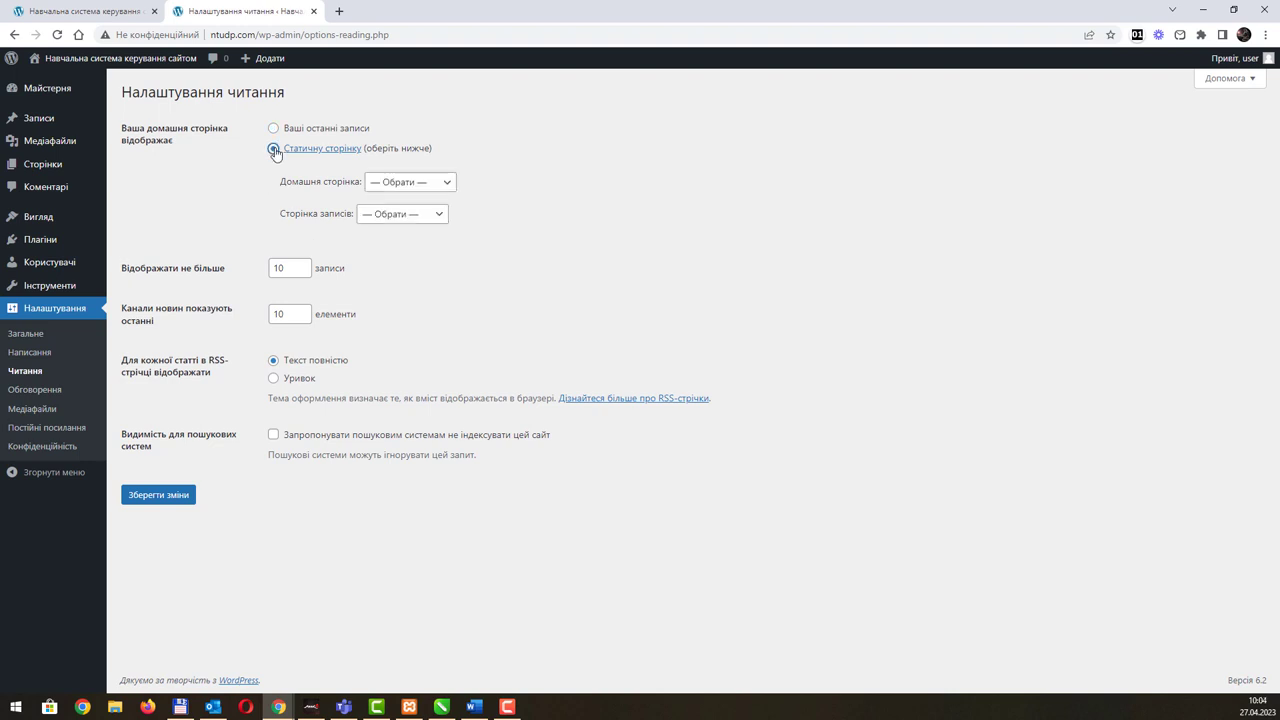
click(420, 184)
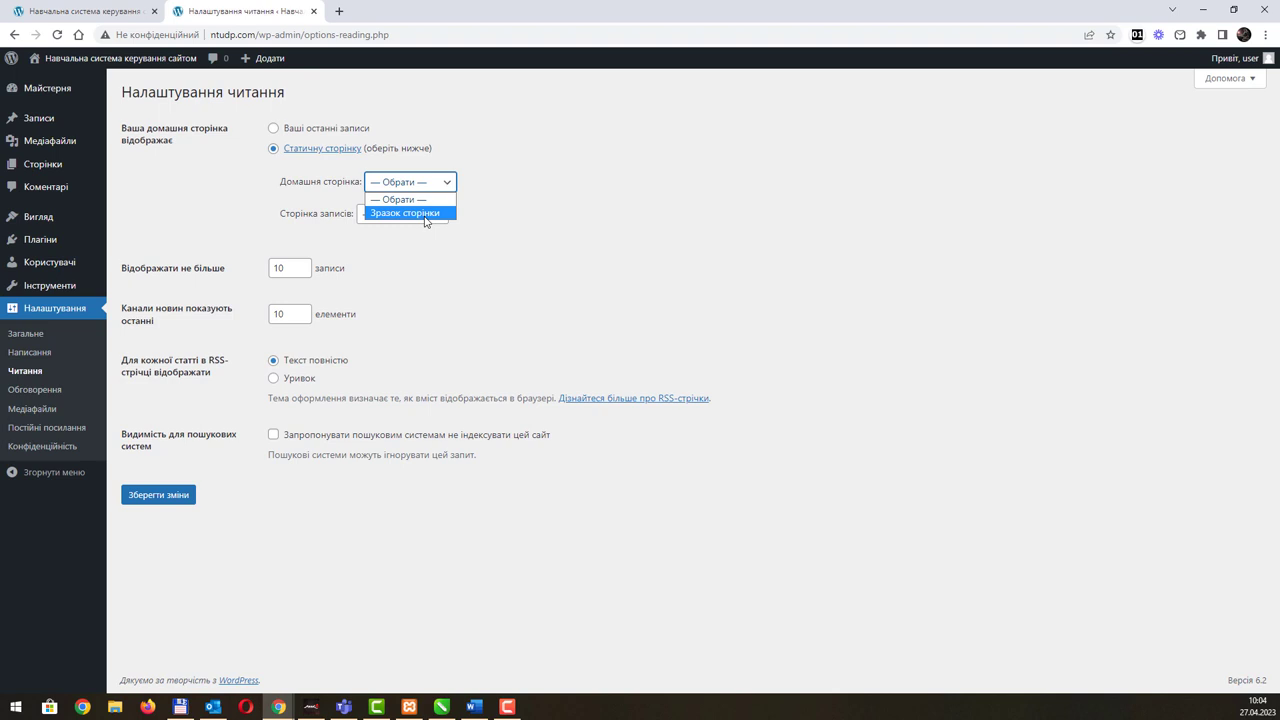
click(425, 214)
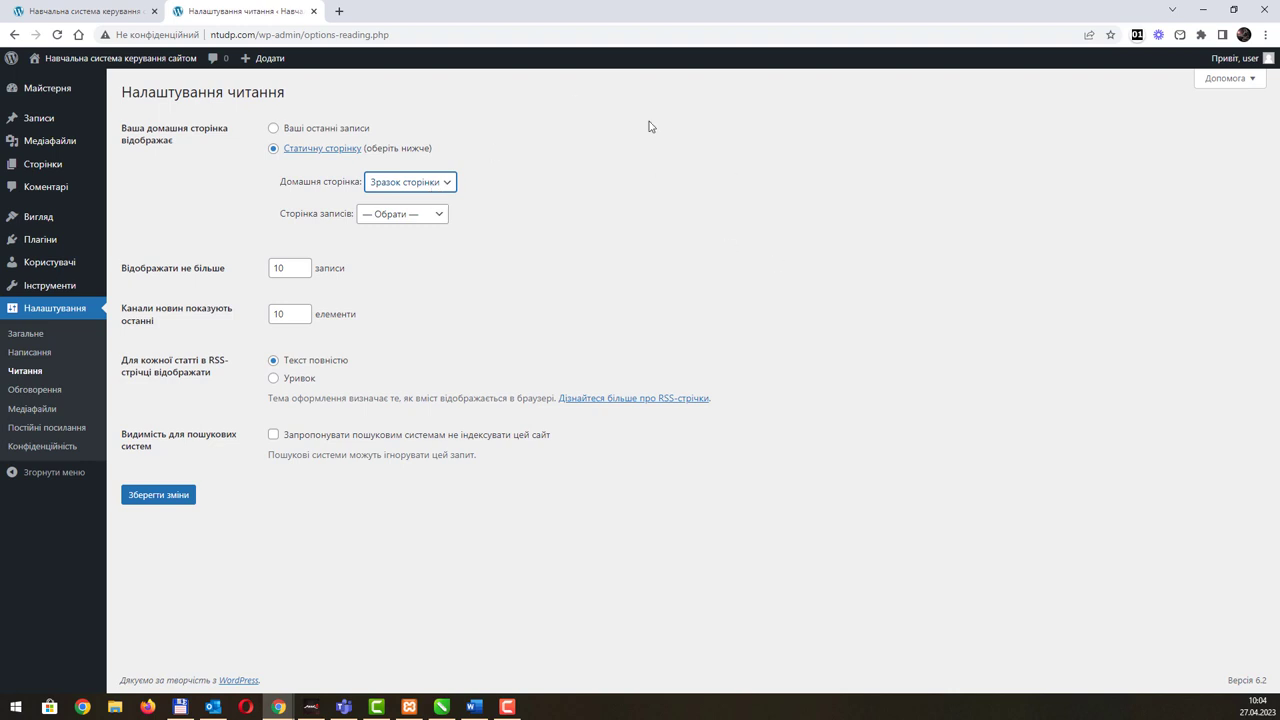
click(333, 129)
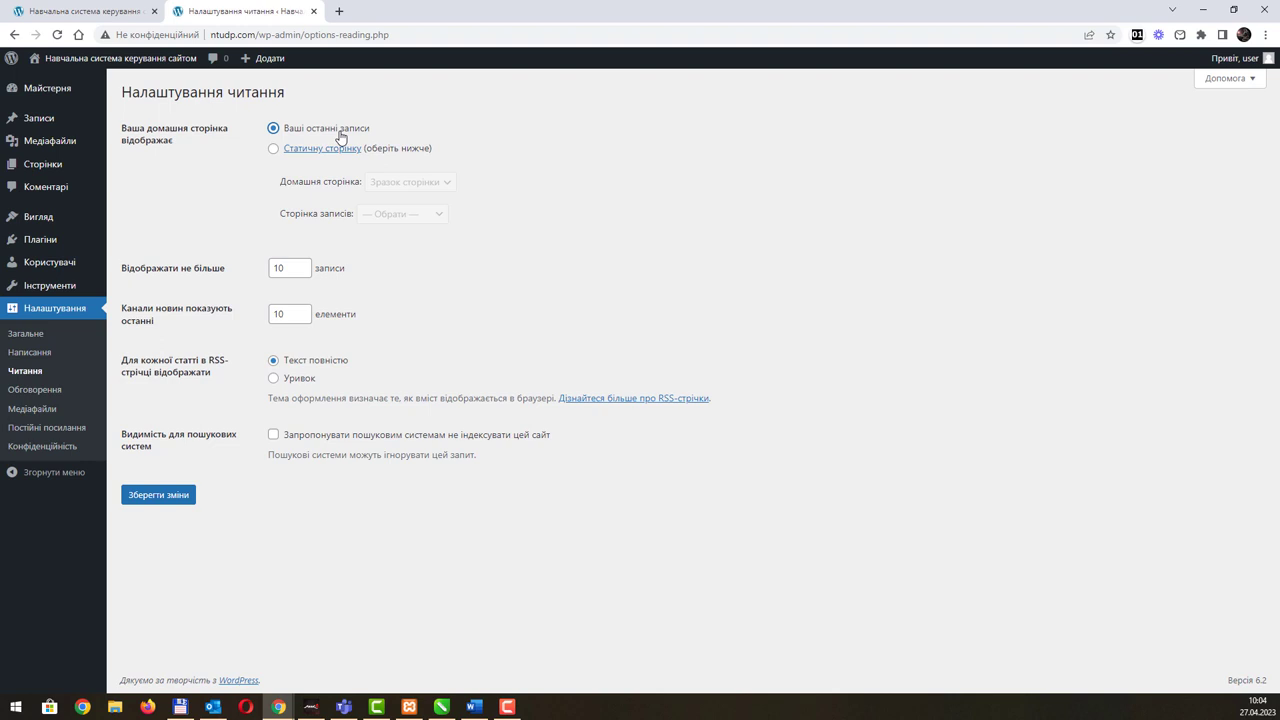
key(alt+Tab)
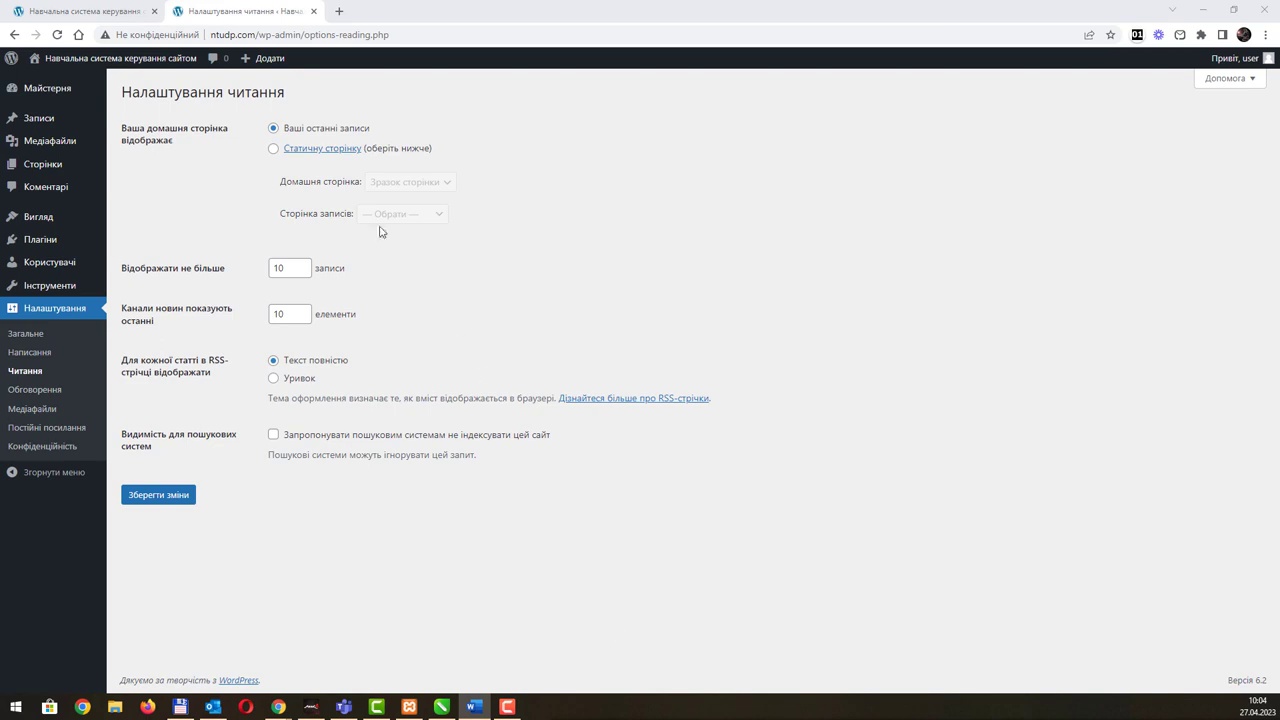
click(42, 394)
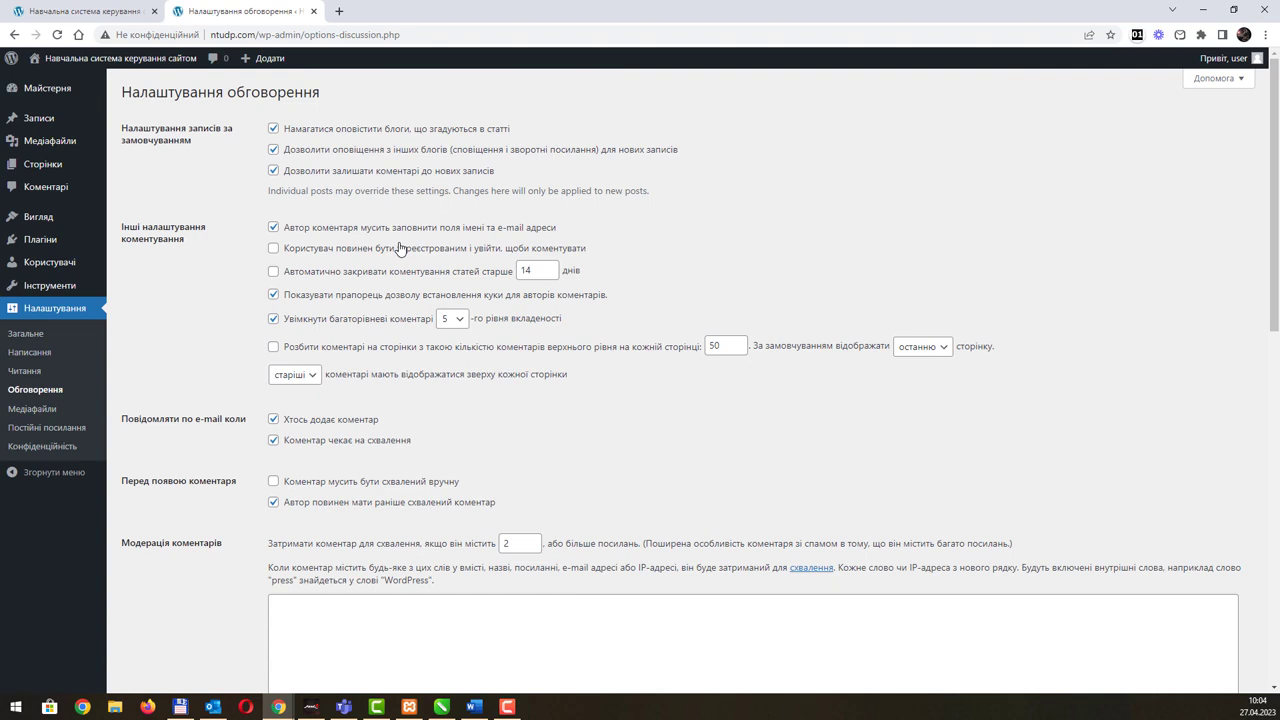
Step: Open the Media settings with thumbnail 150×150, medium 300×300 and large 1024×1024 sizes
double_click(530, 271)
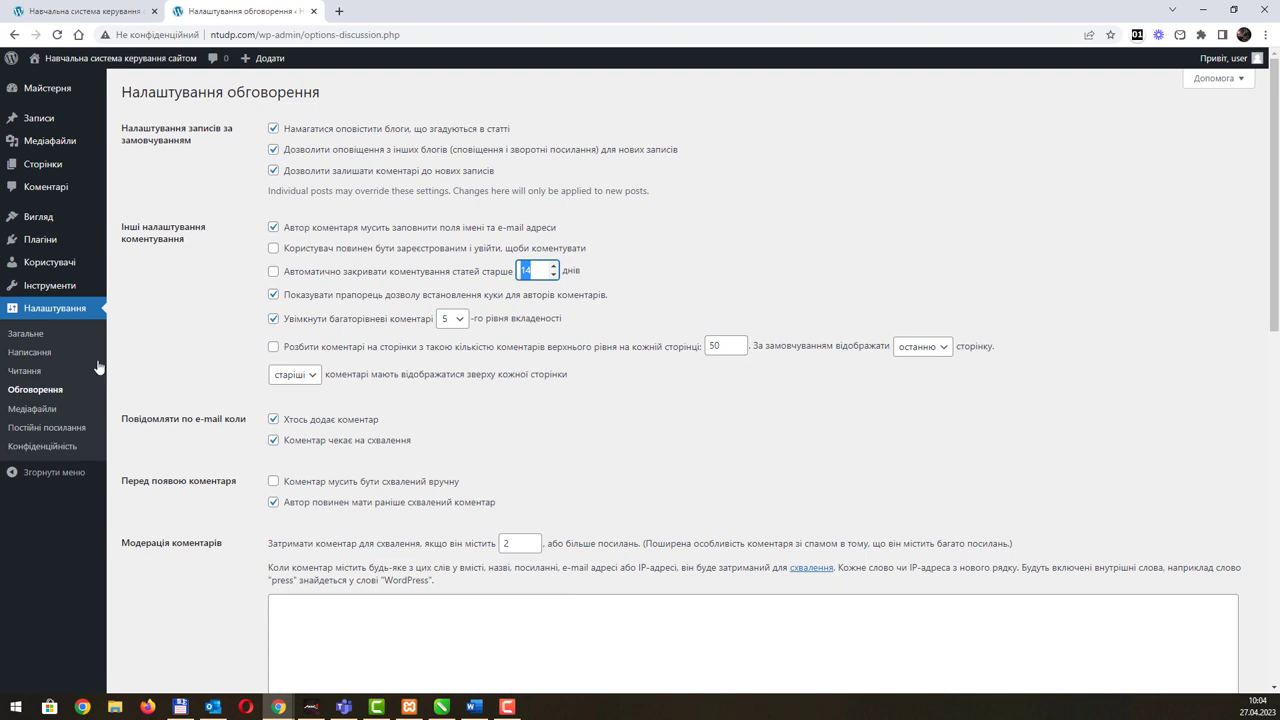
click(44, 410)
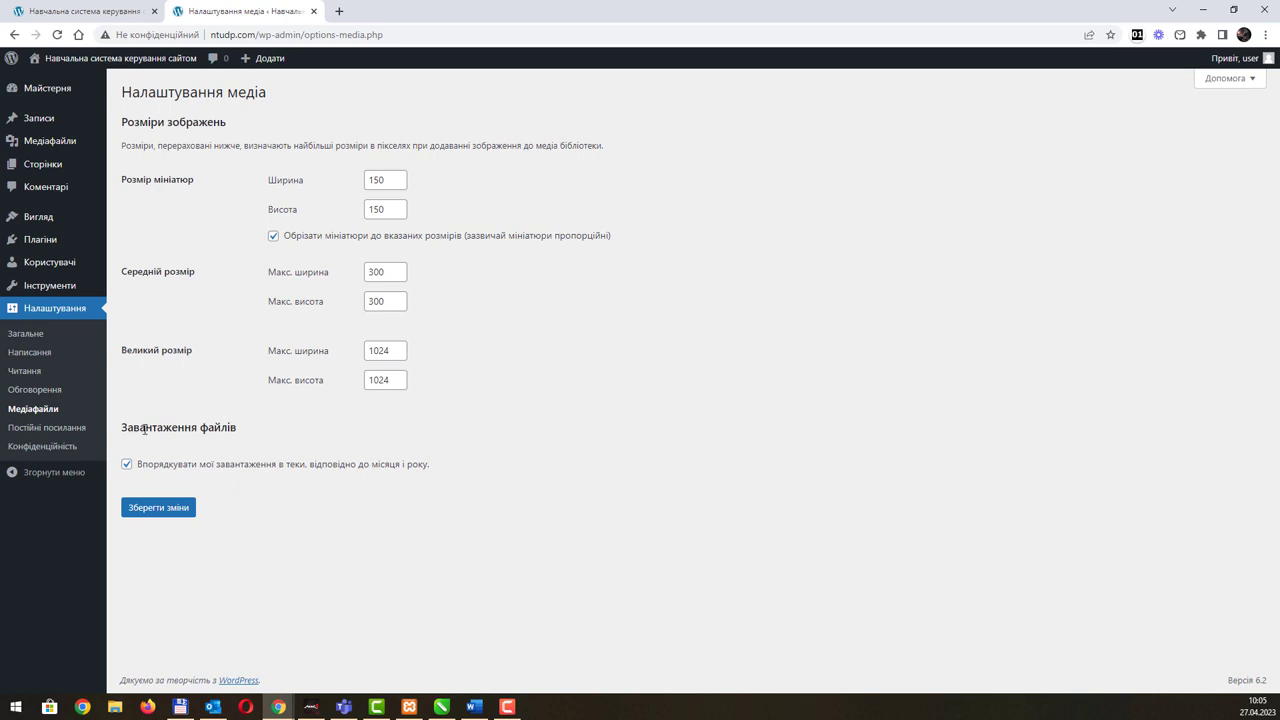
Step: Open the Permalinks settings, where the Day and name (День і назва) structure is selected
click(72, 431)
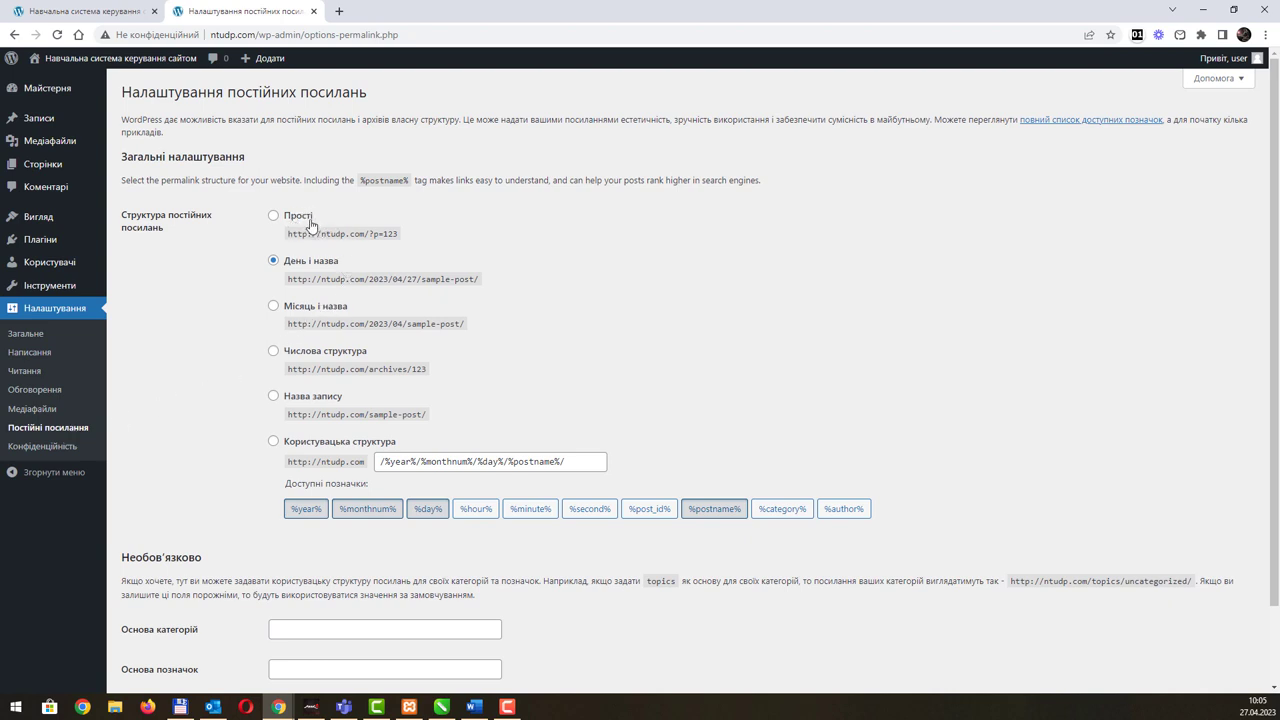
Step: Compare the permalink example addresses with the Привіт, світ! post's current date-based address
drag(370, 233, 404, 239)
drag(373, 278, 492, 291)
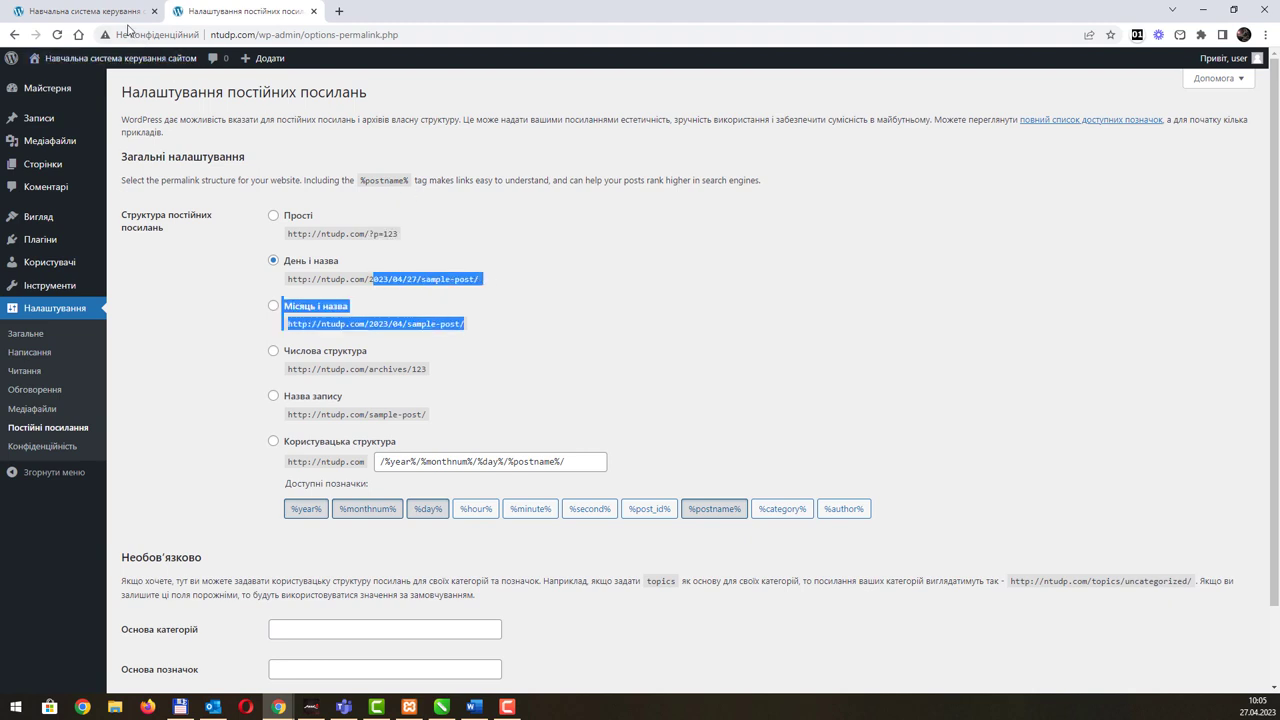
click(117, 13)
click(284, 332)
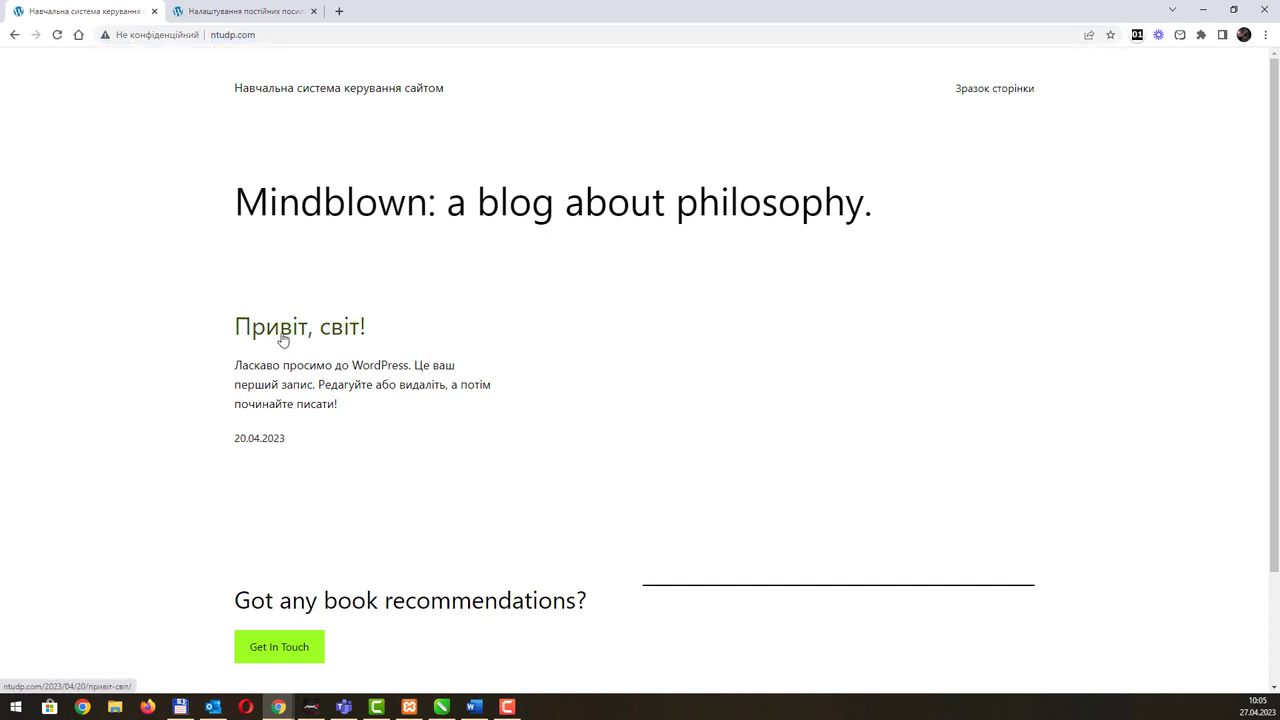
double_click(267, 34)
drag(291, 33, 362, 34)
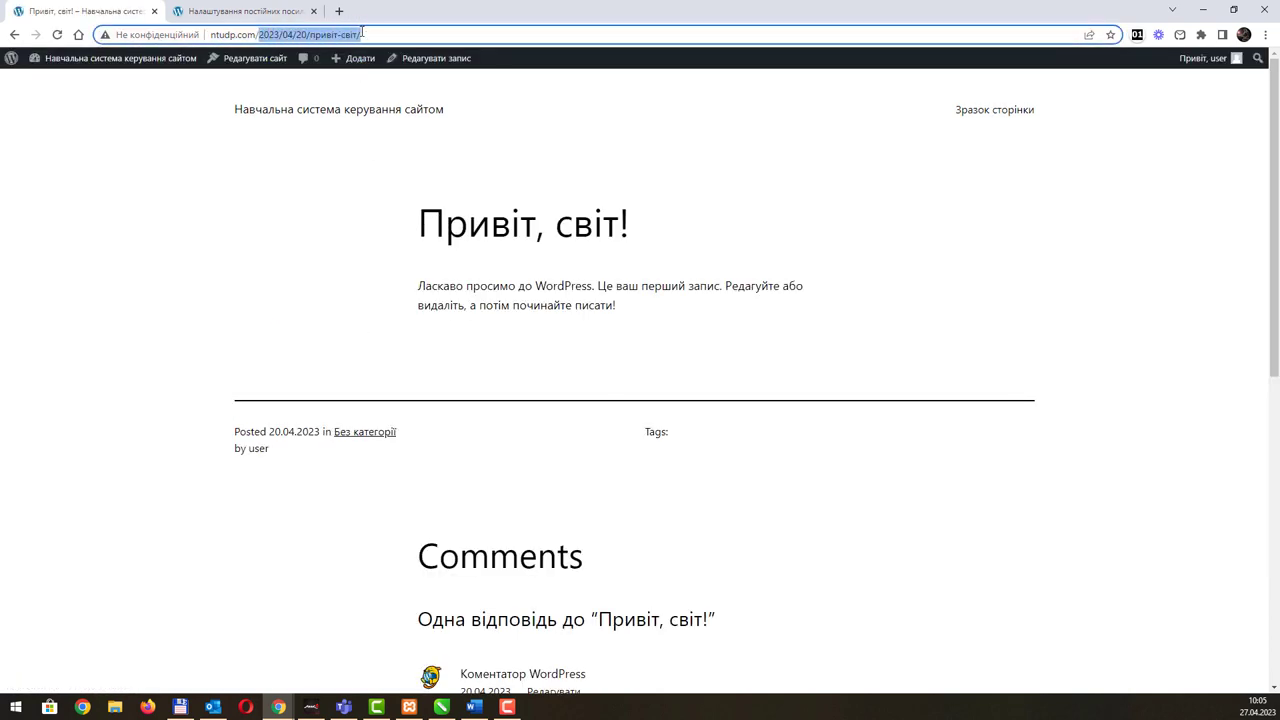
click(258, 12)
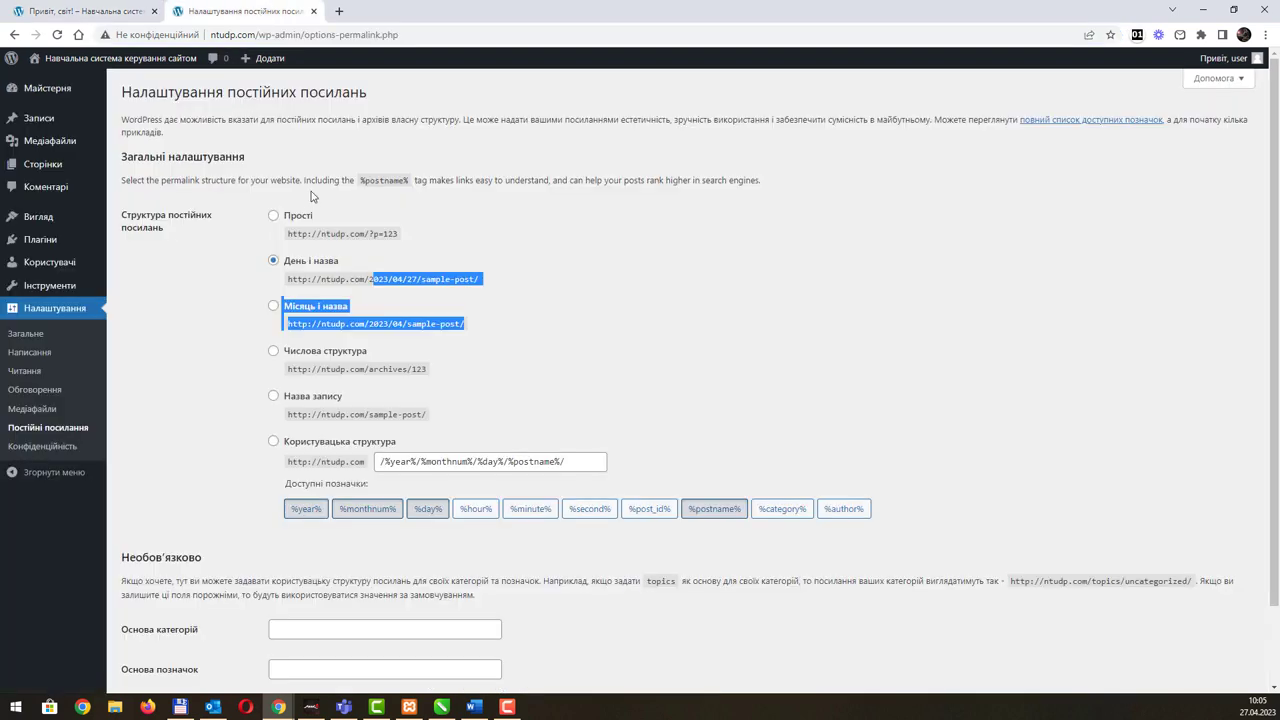
Step: Save the Plain (Прості) permalink structure and confirm the post's address is now ntudp.com/?p=1
click(296, 226)
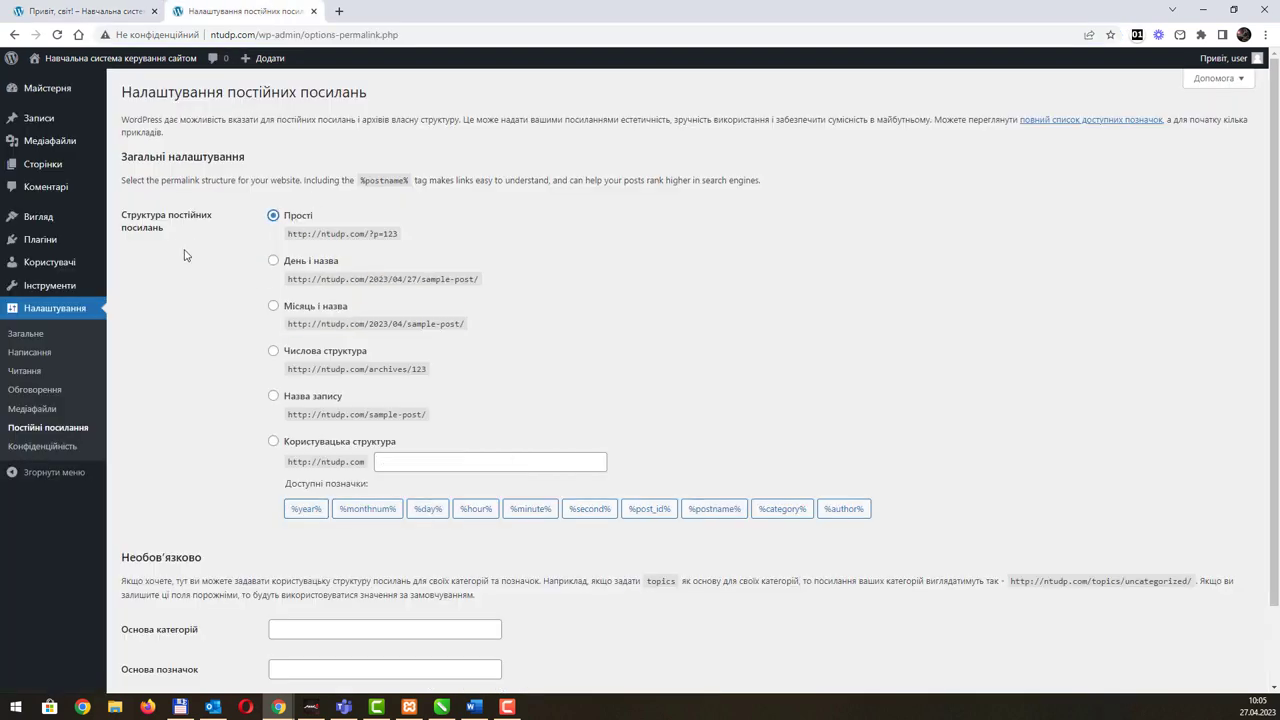
scroll(578, 433, down, 1)
click(168, 624)
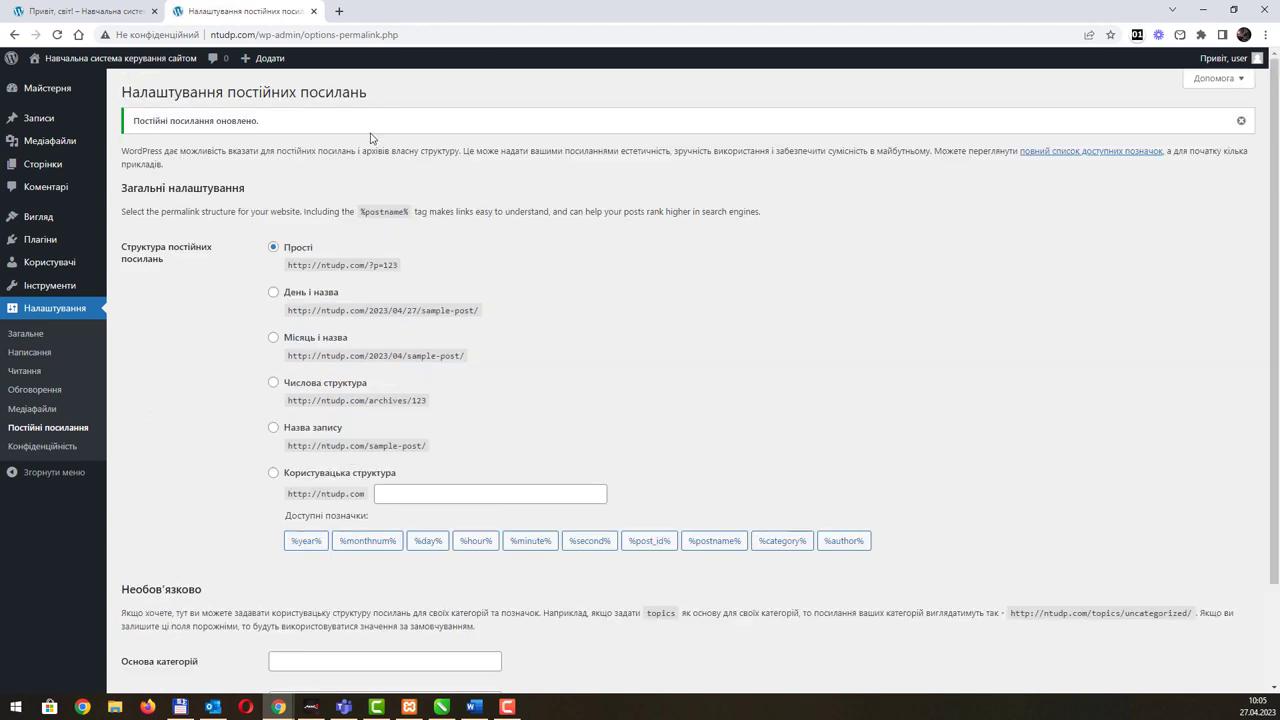
click(100, 12)
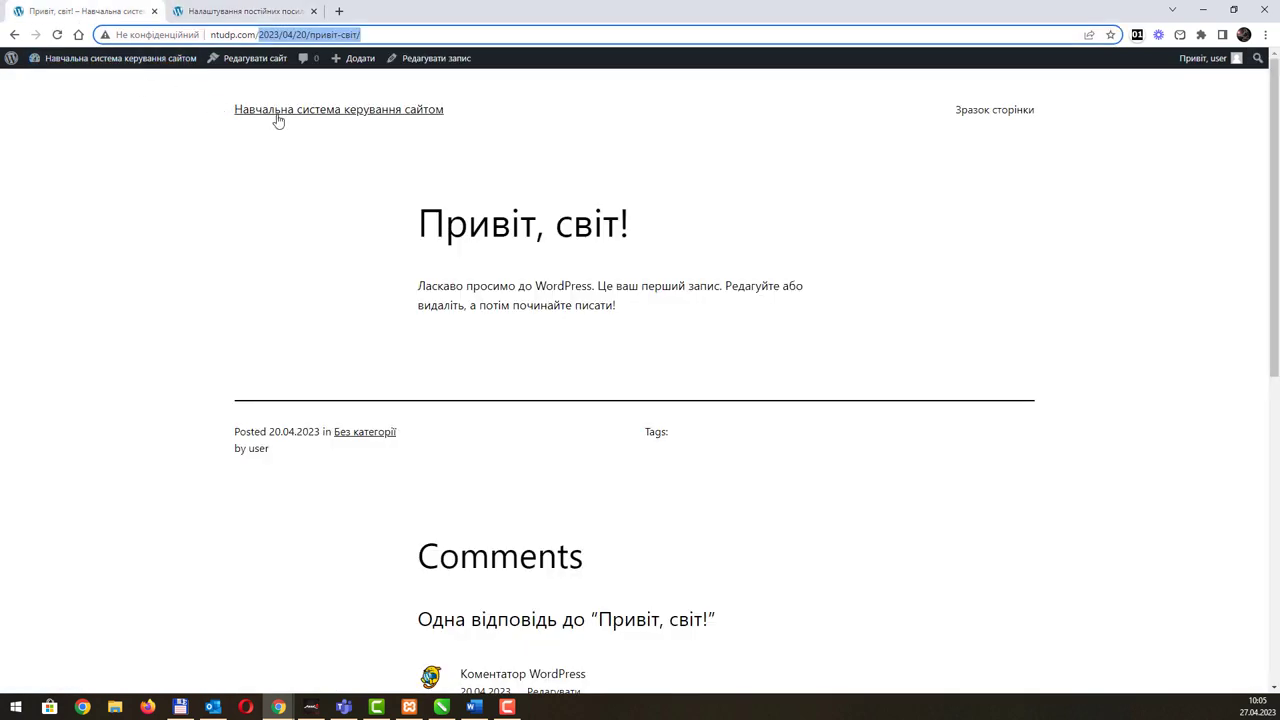
click(343, 110)
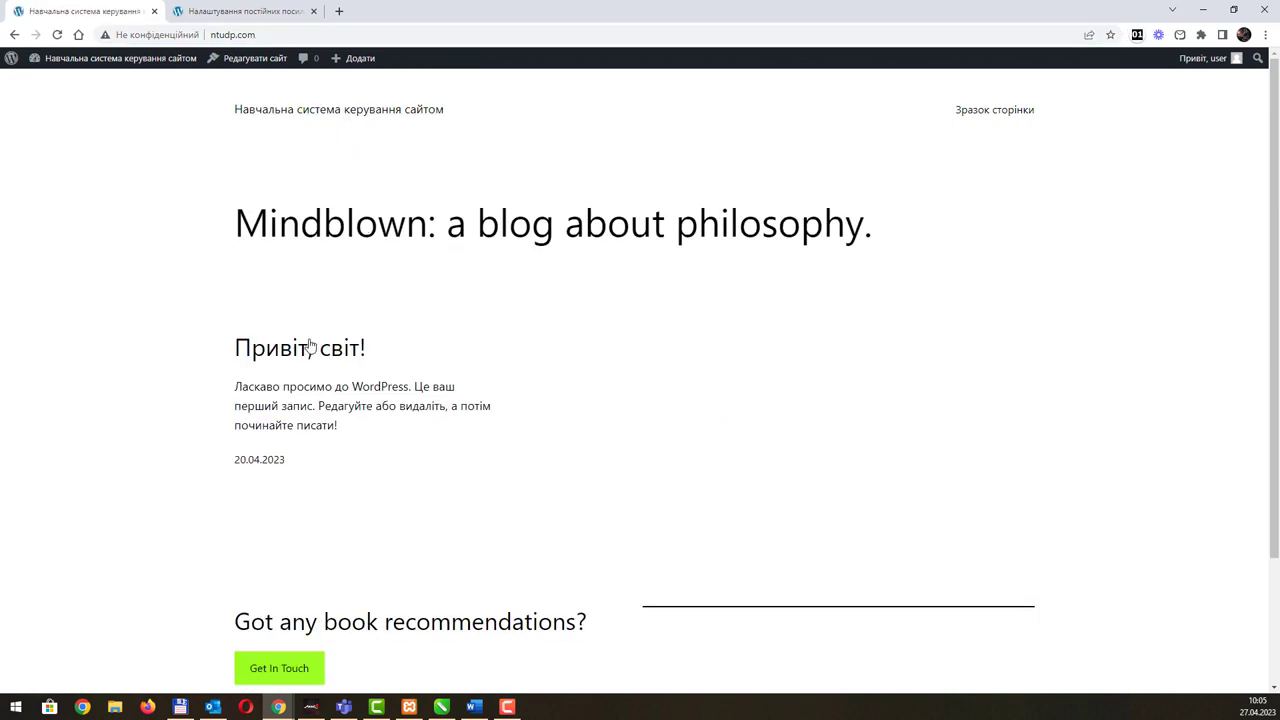
click(305, 360)
drag(281, 34, 198, 34)
drag(300, 34, 194, 34)
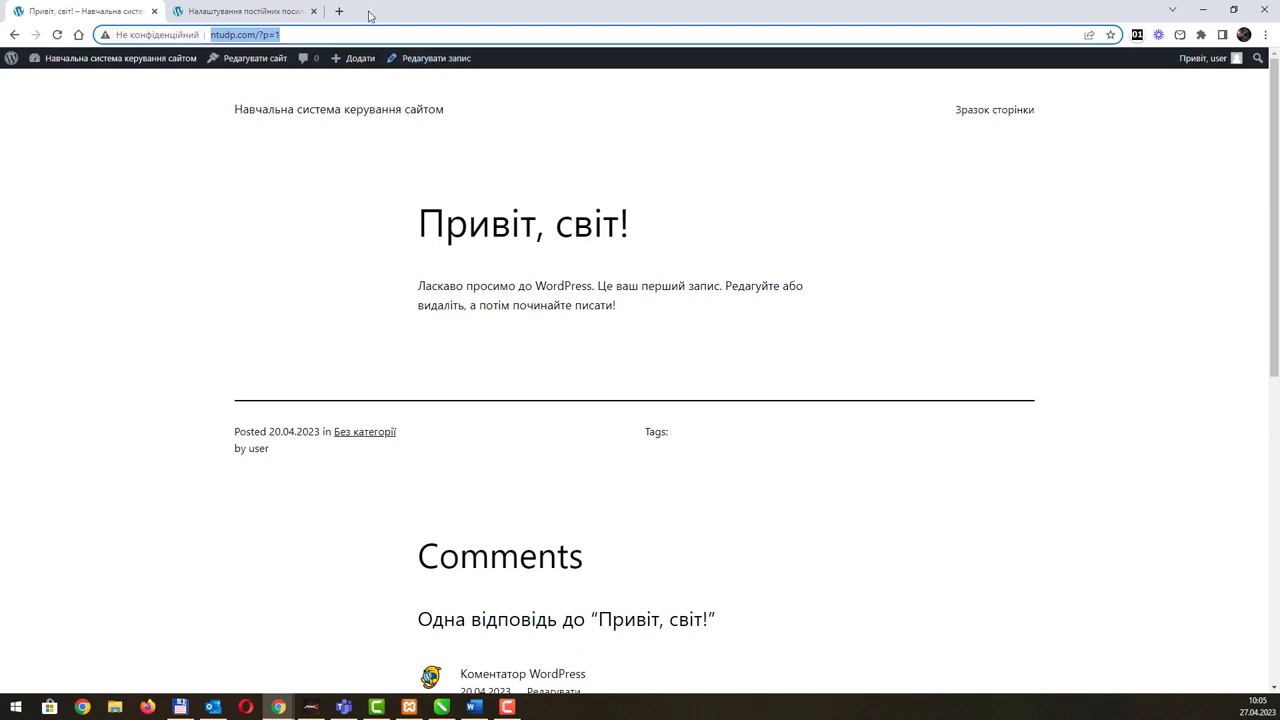
click(253, 12)
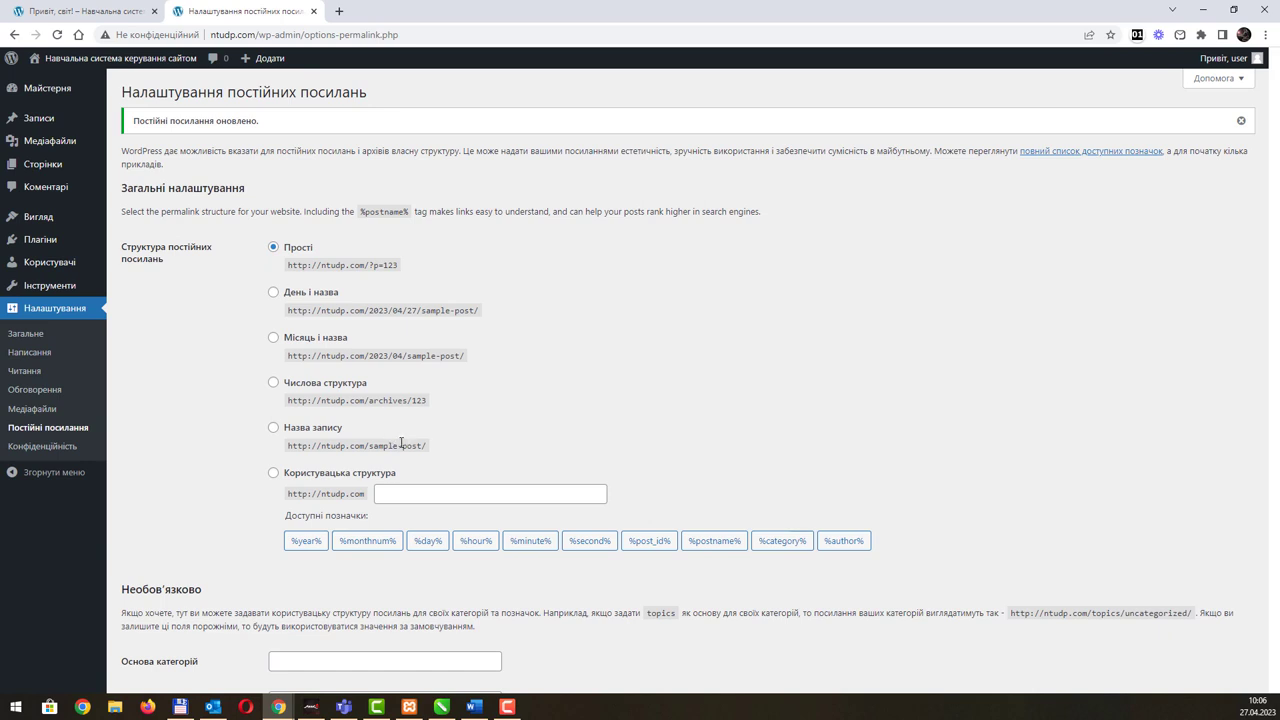
Step: Save the Post name (Назва запису) structure and verify the post address ntudp.com/привіт-світ/
click(306, 428)
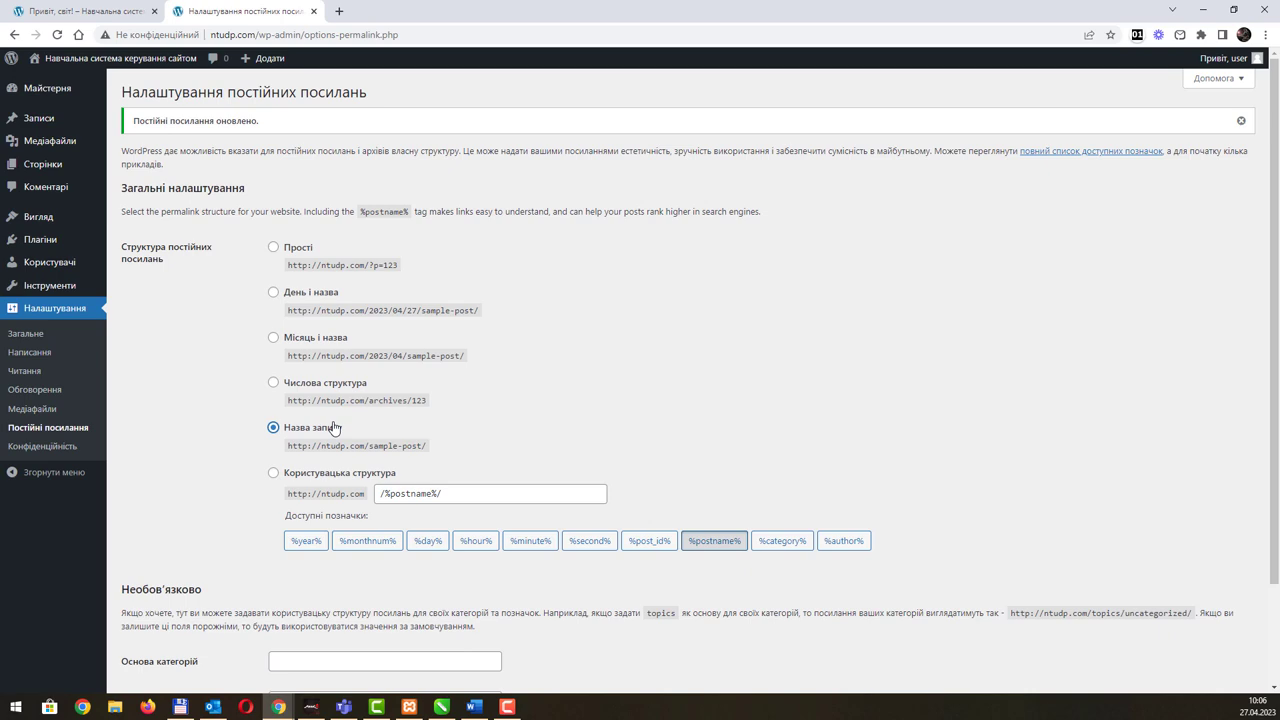
scroll(211, 585, down, 3)
click(160, 627)
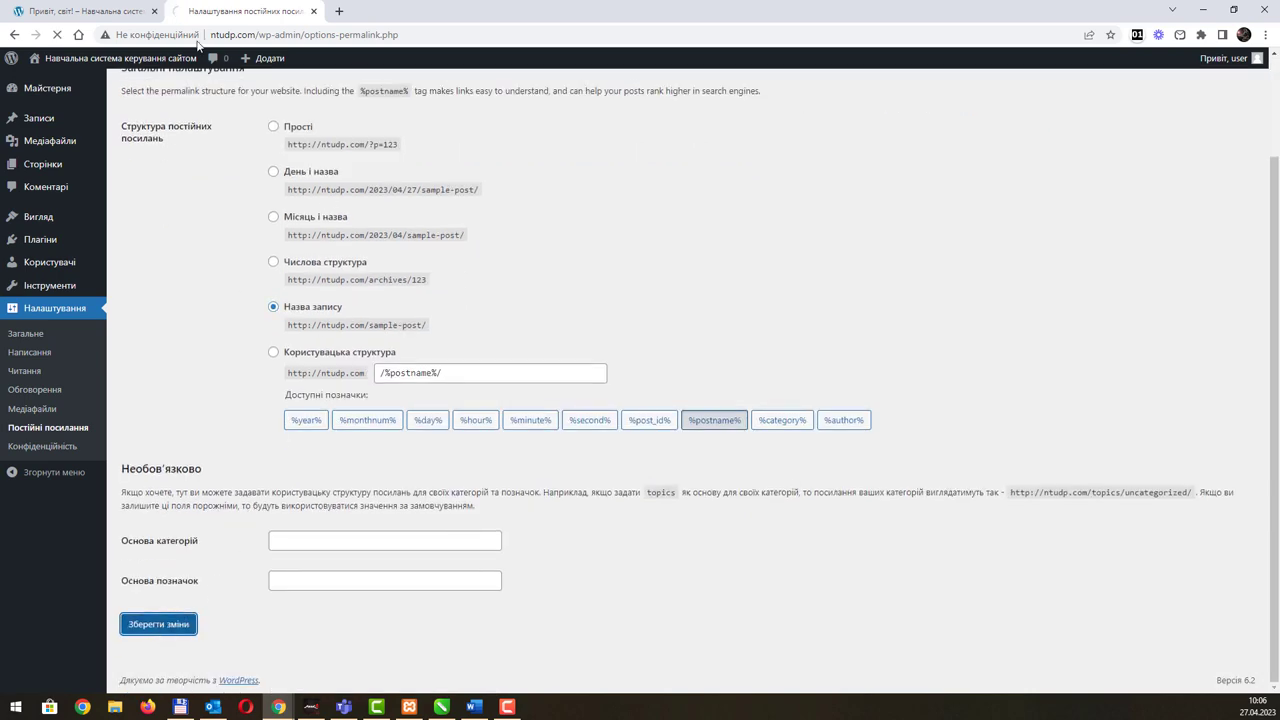
click(100, 13)
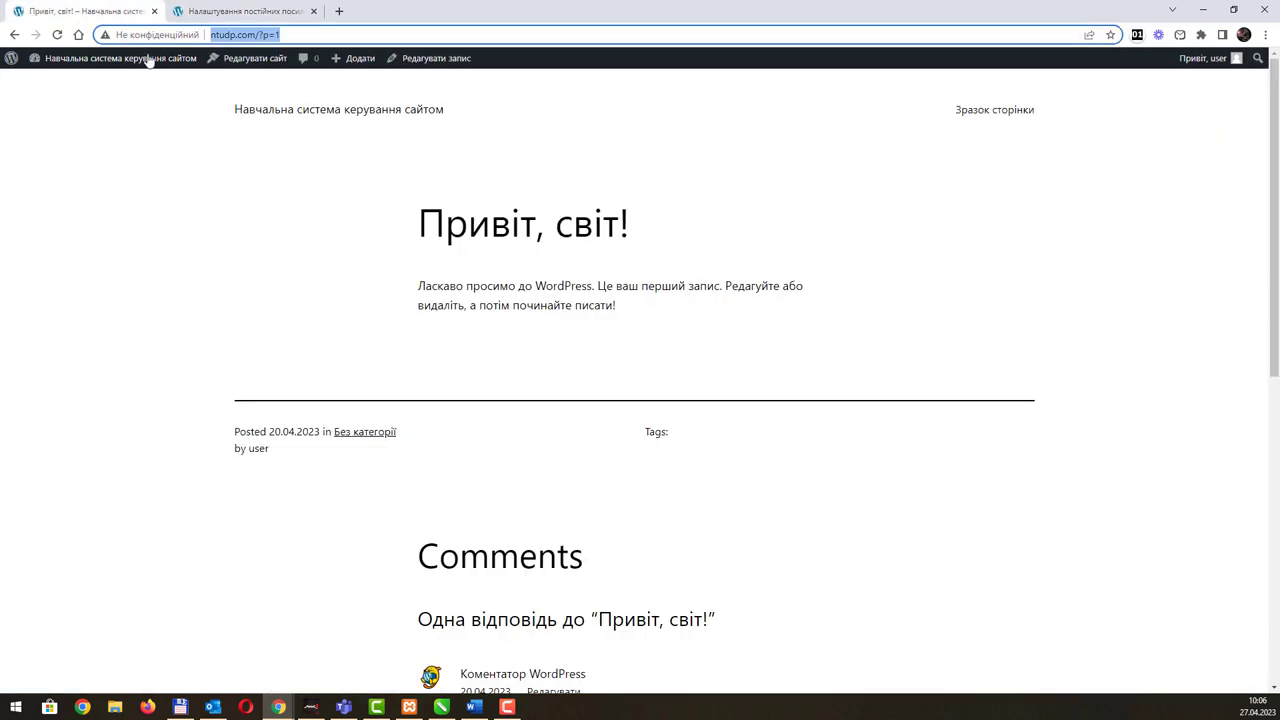
click(264, 115)
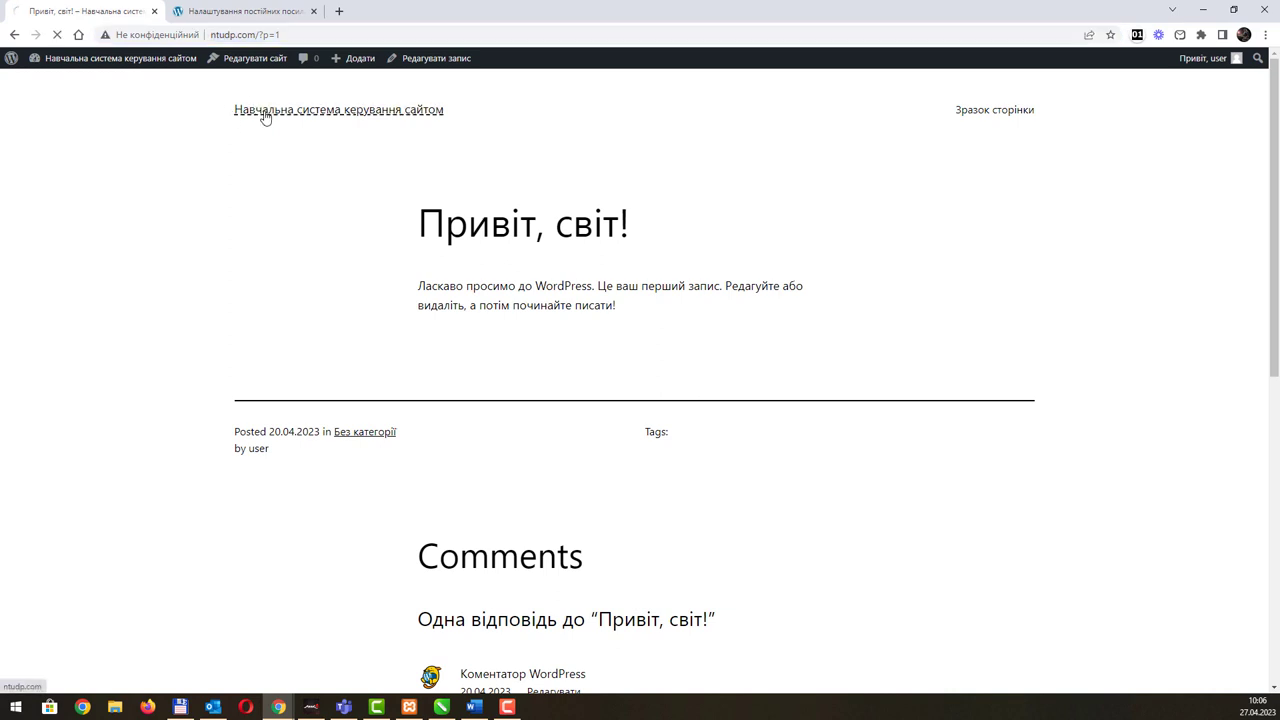
click(355, 347)
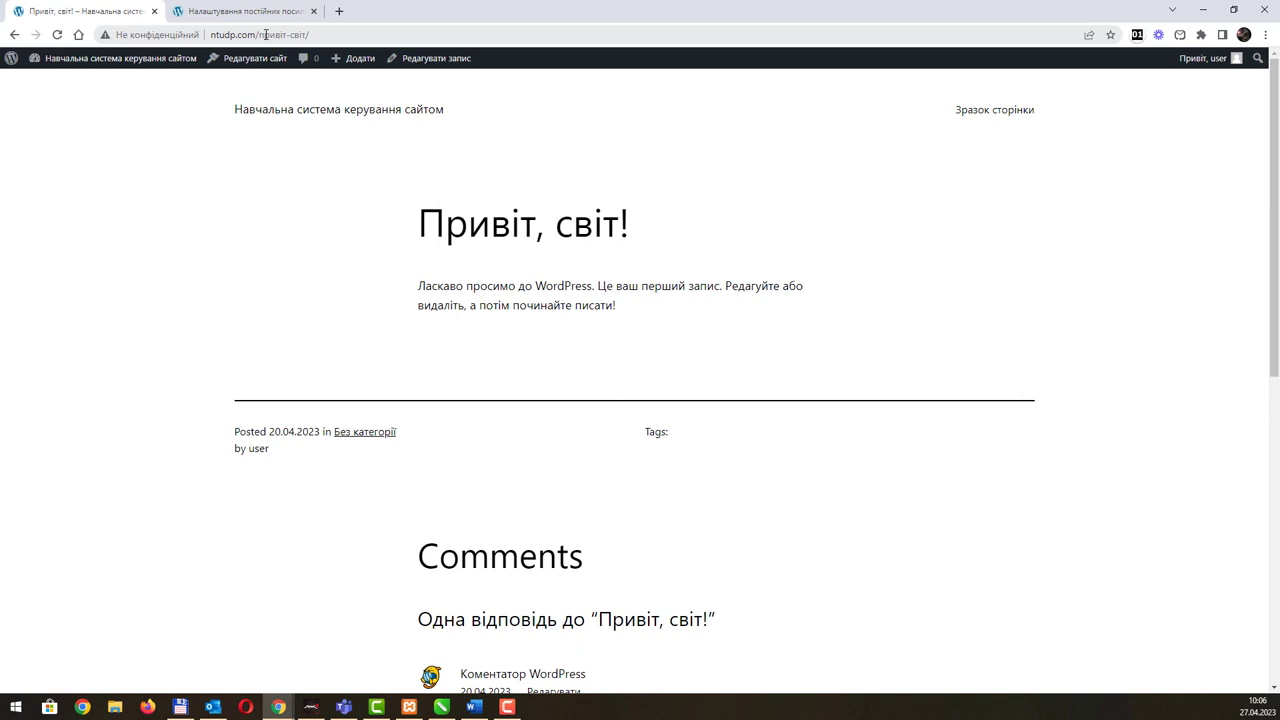
drag(261, 34, 311, 38)
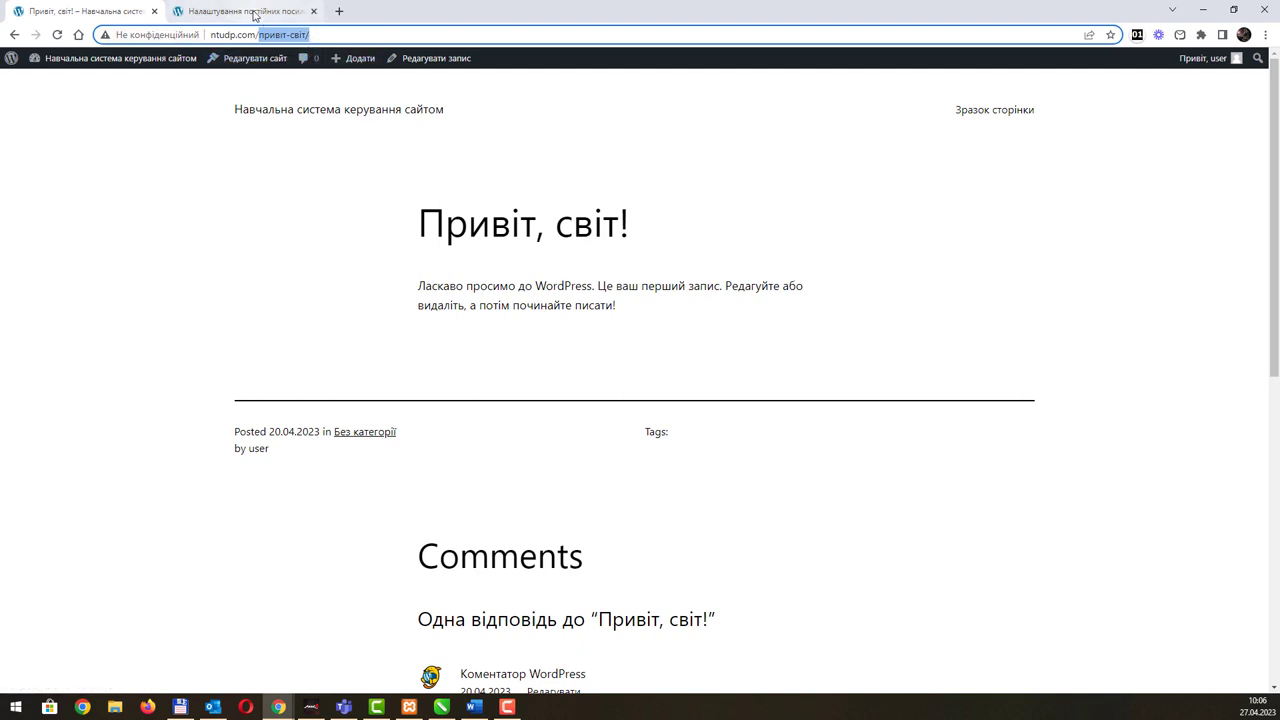
Step: Review the Post name example address and its custom structure /%postname%/ on the Permalinks page
click(253, 12)
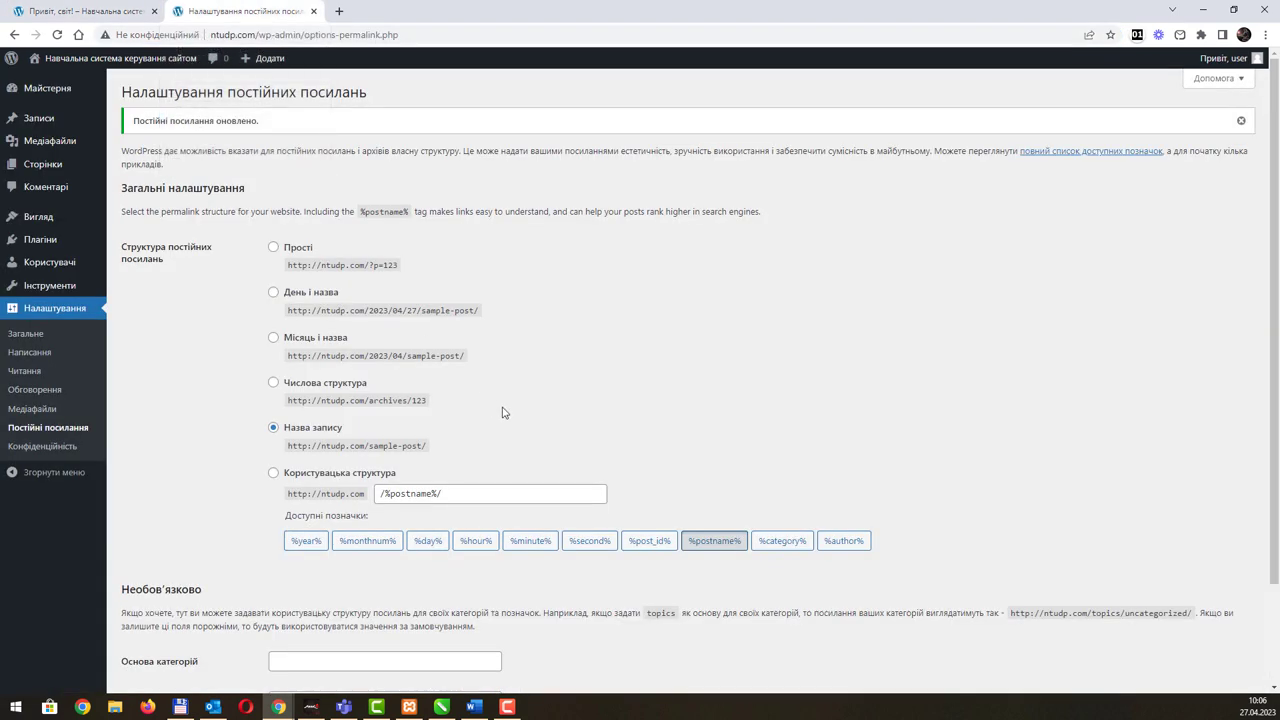
drag(289, 445, 433, 447)
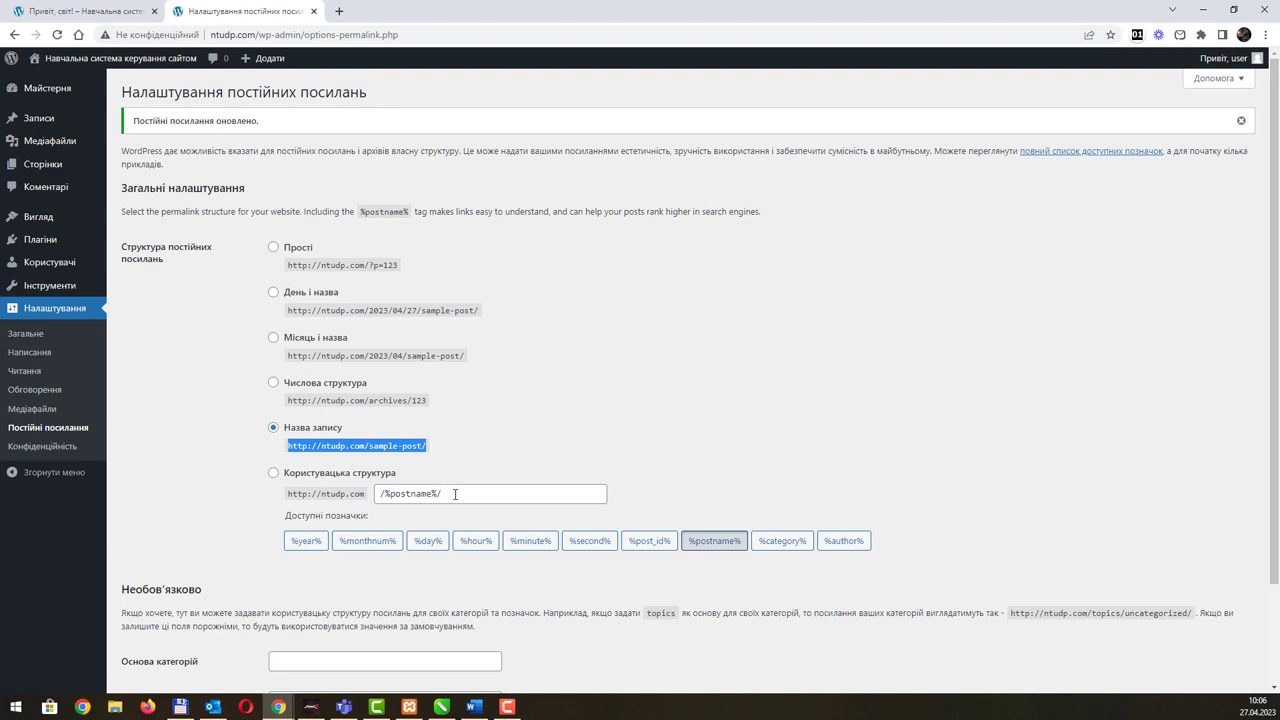
drag(455, 494, 380, 494)
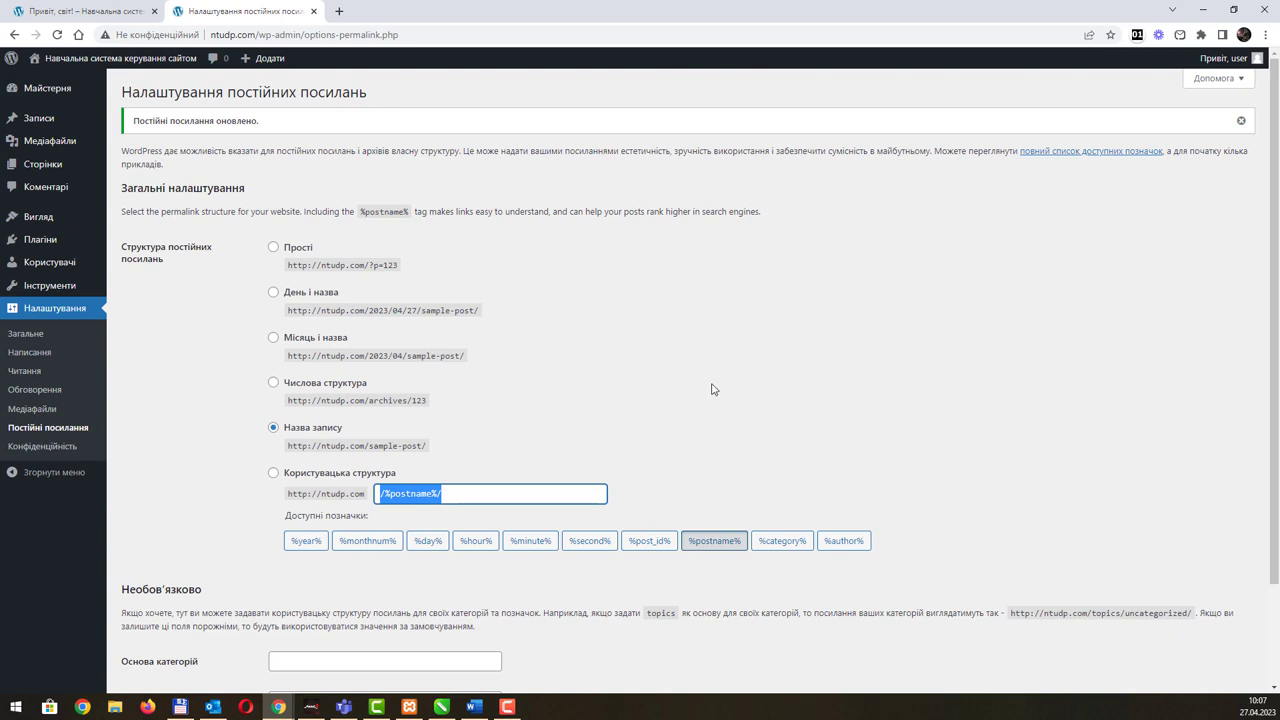
scroll(518, 385, down, 1)
scroll(518, 385, down, 2)
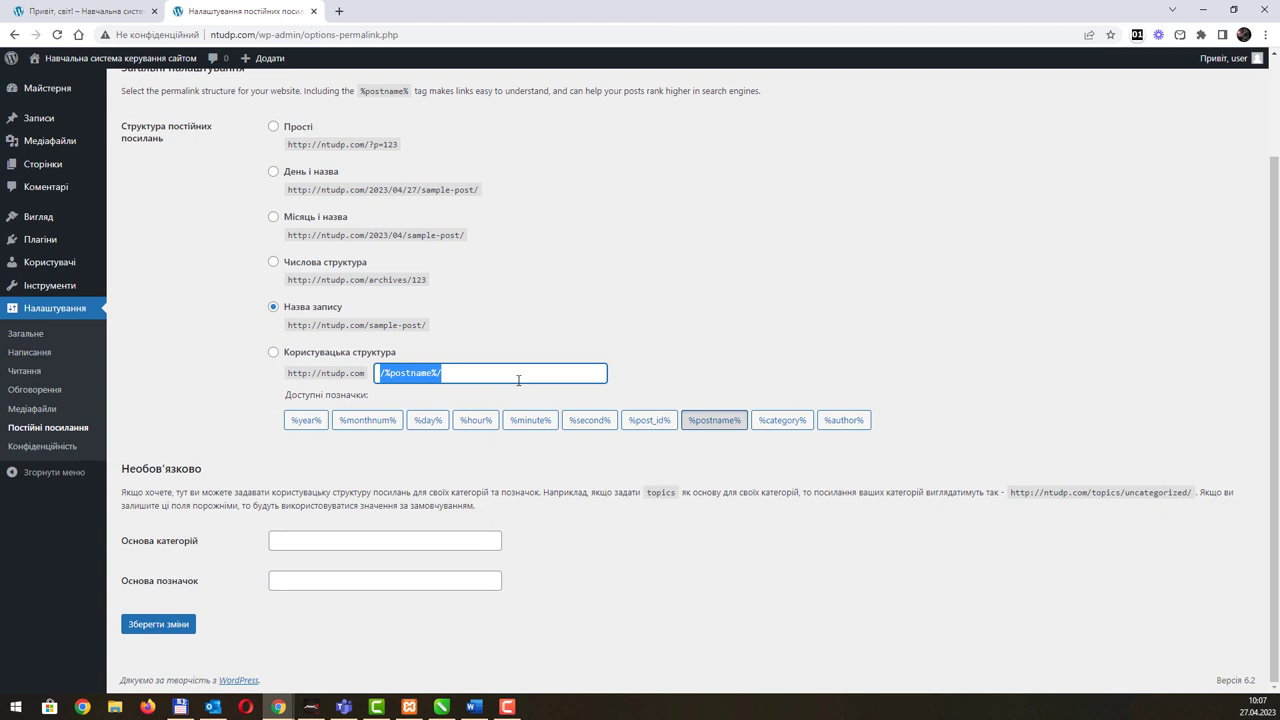
scroll(518, 380, up, 1)
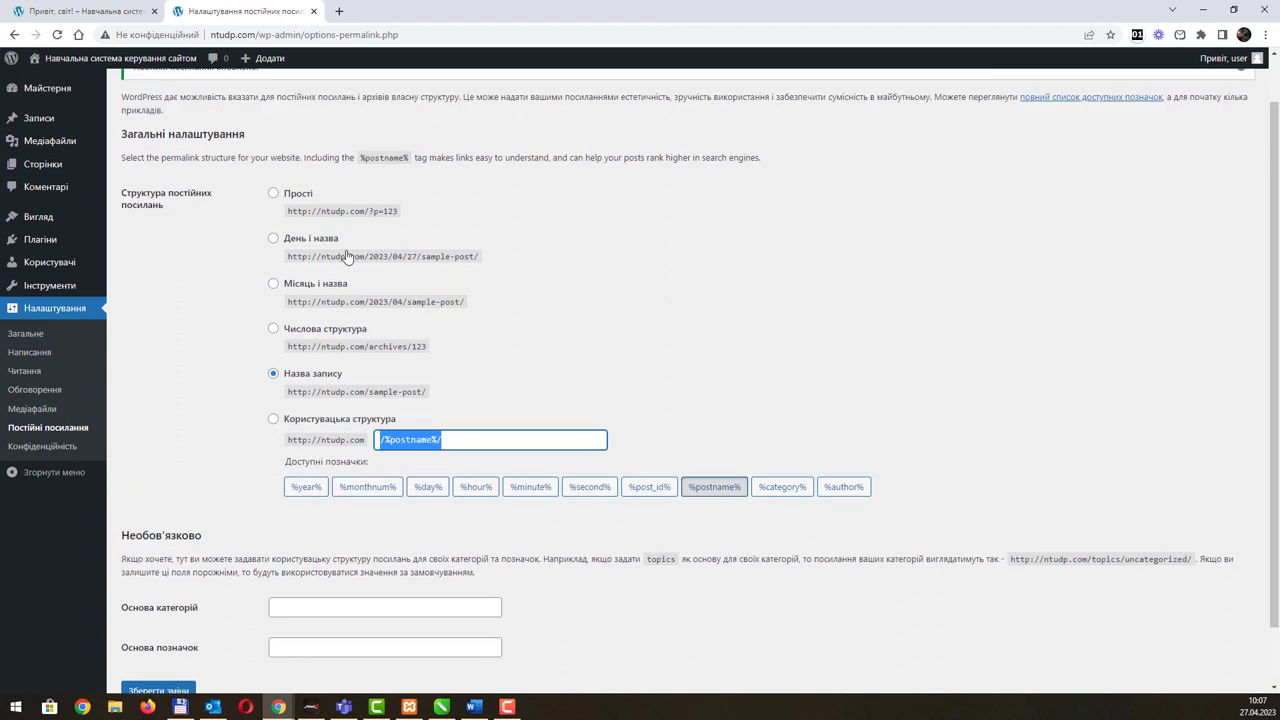
Step: Keep Політика конфіденційності as privacy policy page, view the Policy Guide, then return to the Dashboard
click(55, 446)
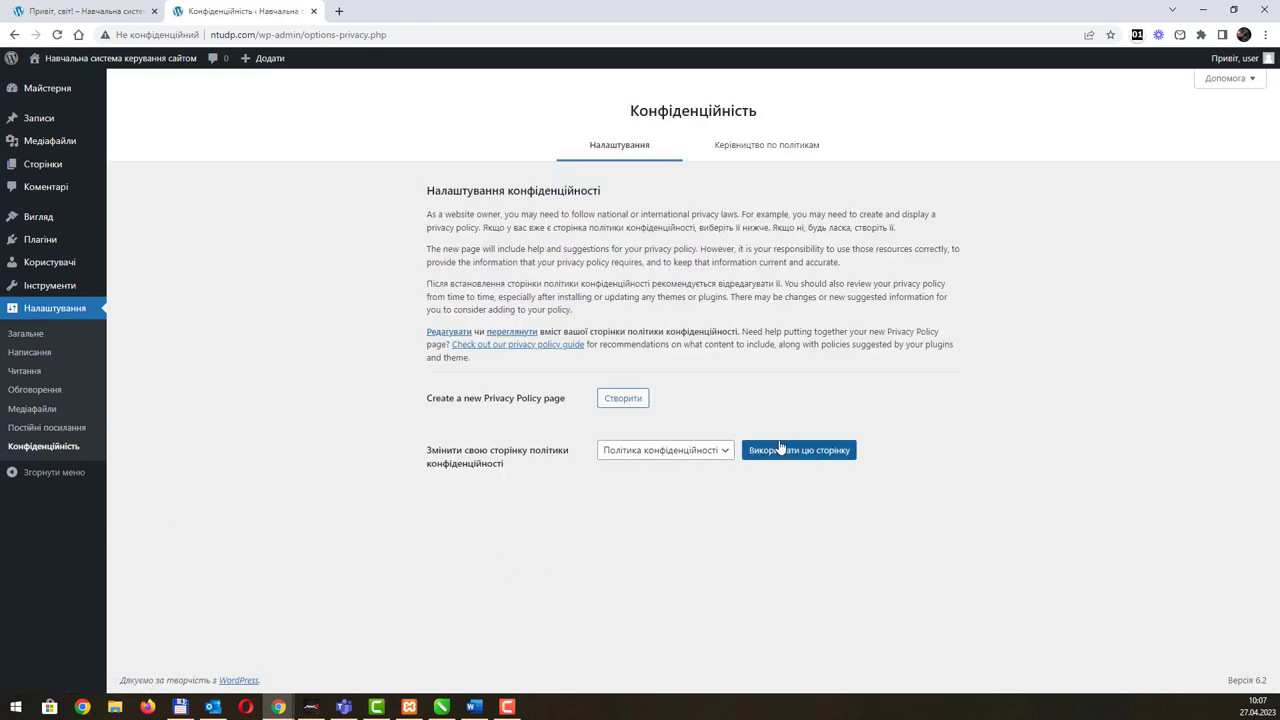
click(692, 452)
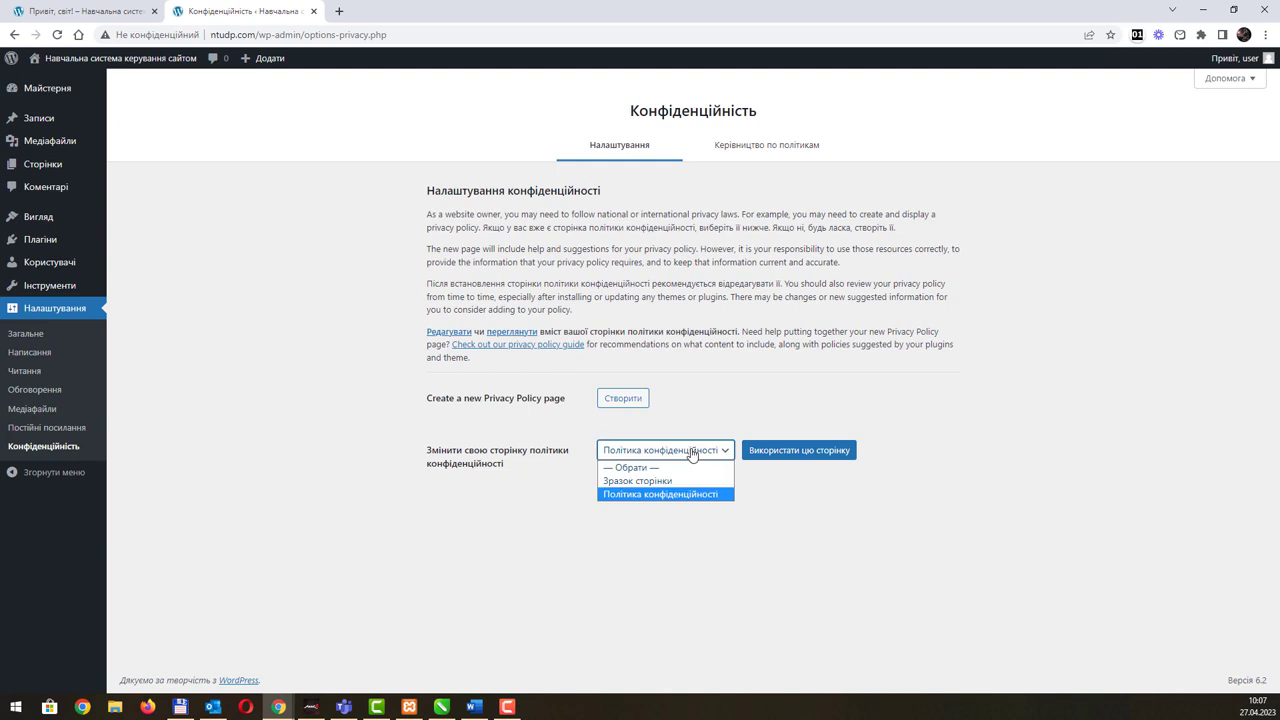
click(692, 452)
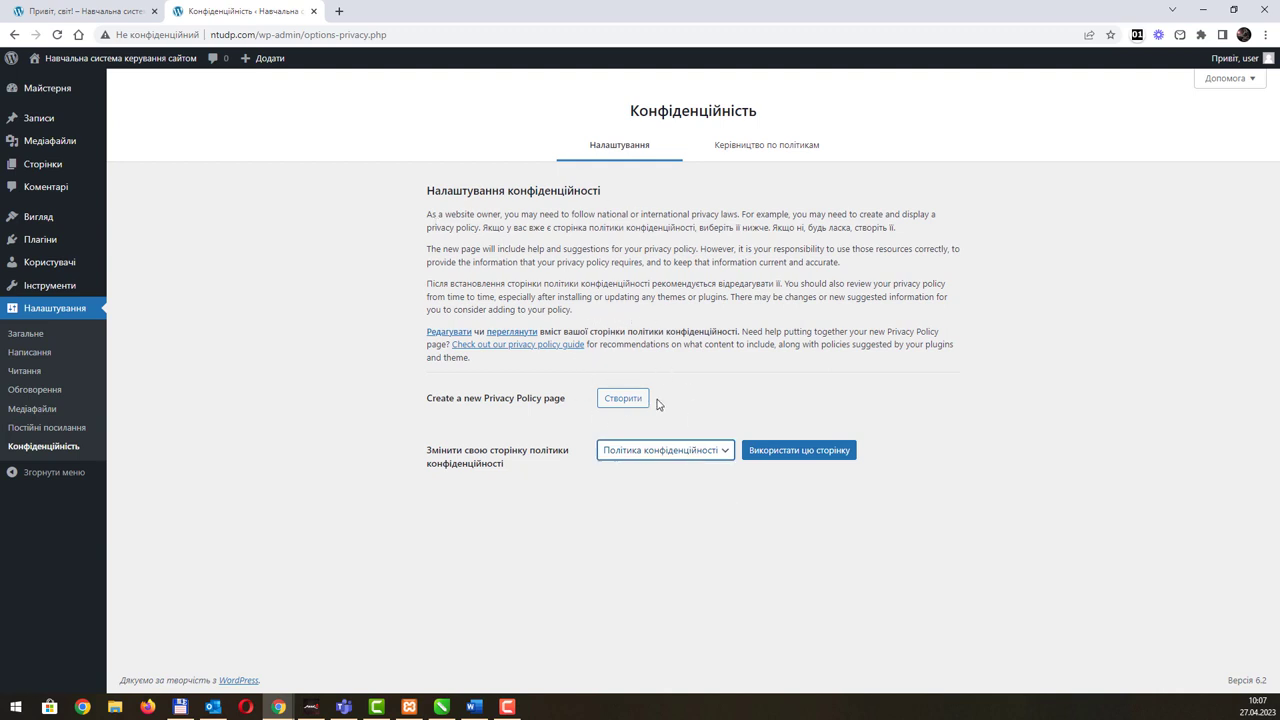
click(754, 150)
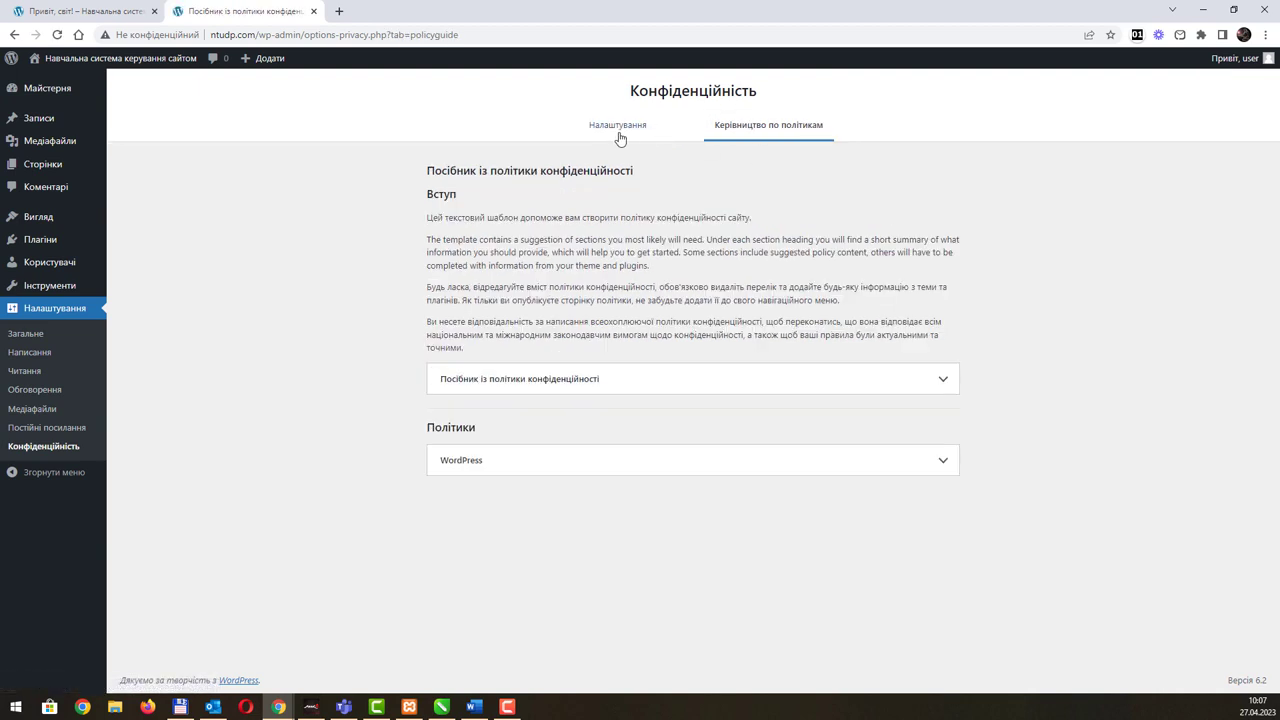
click(618, 136)
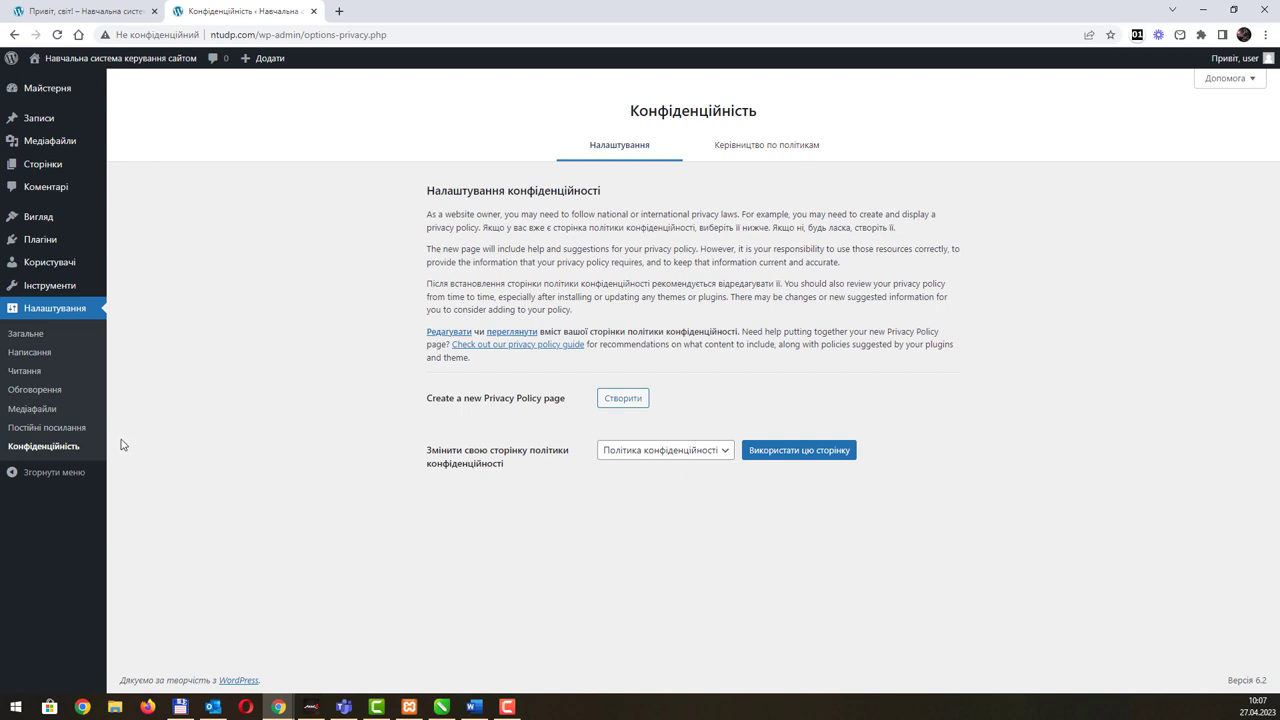
click(58, 89)
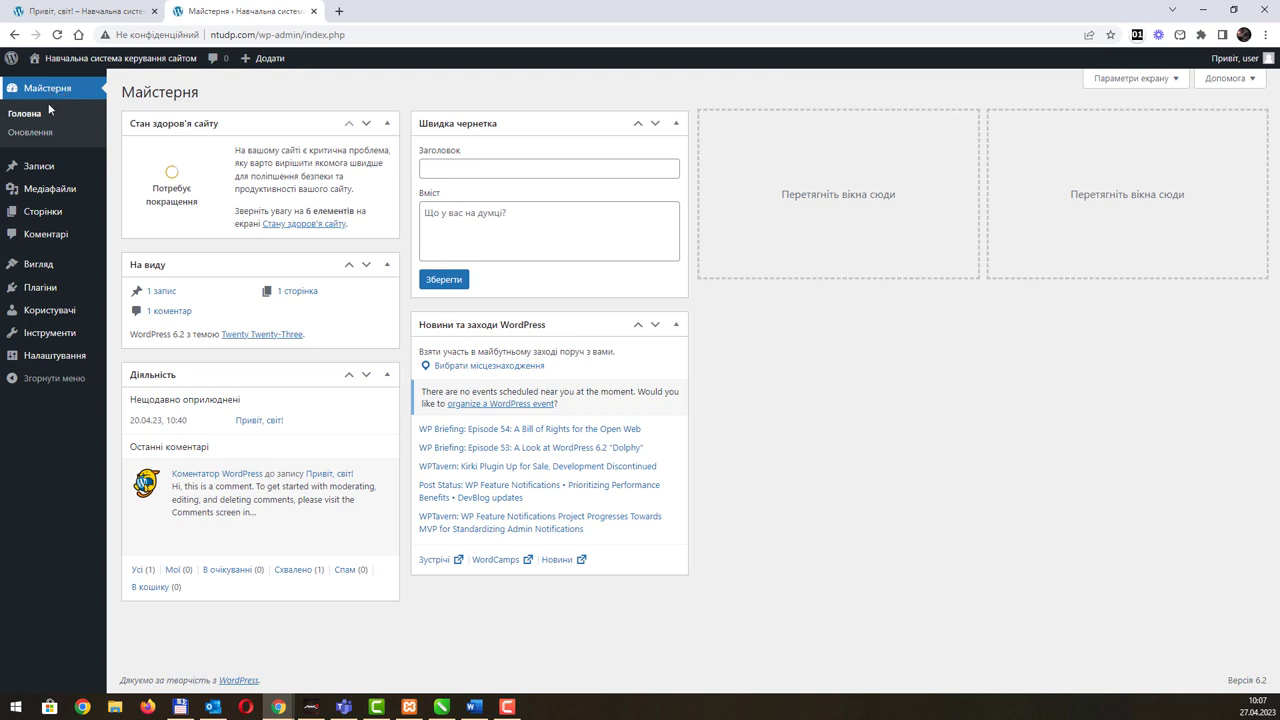
click(32, 134)
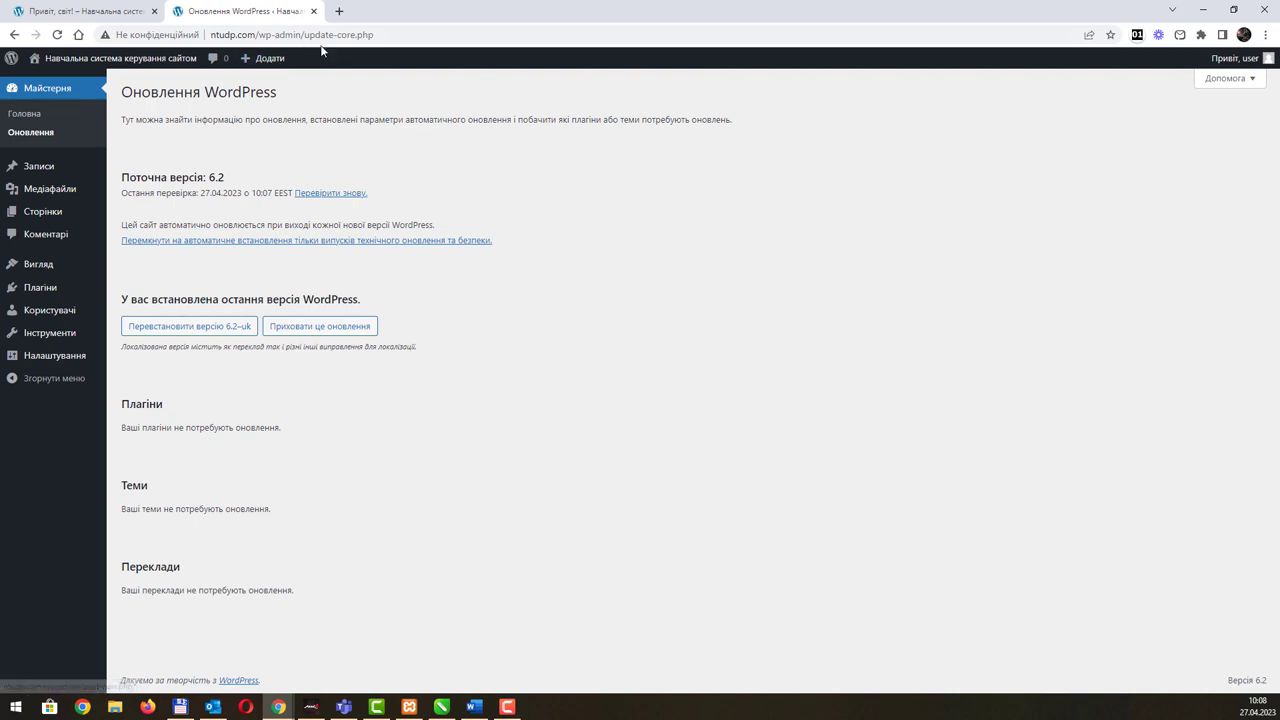
click(338, 14)
key(ctrl+w)
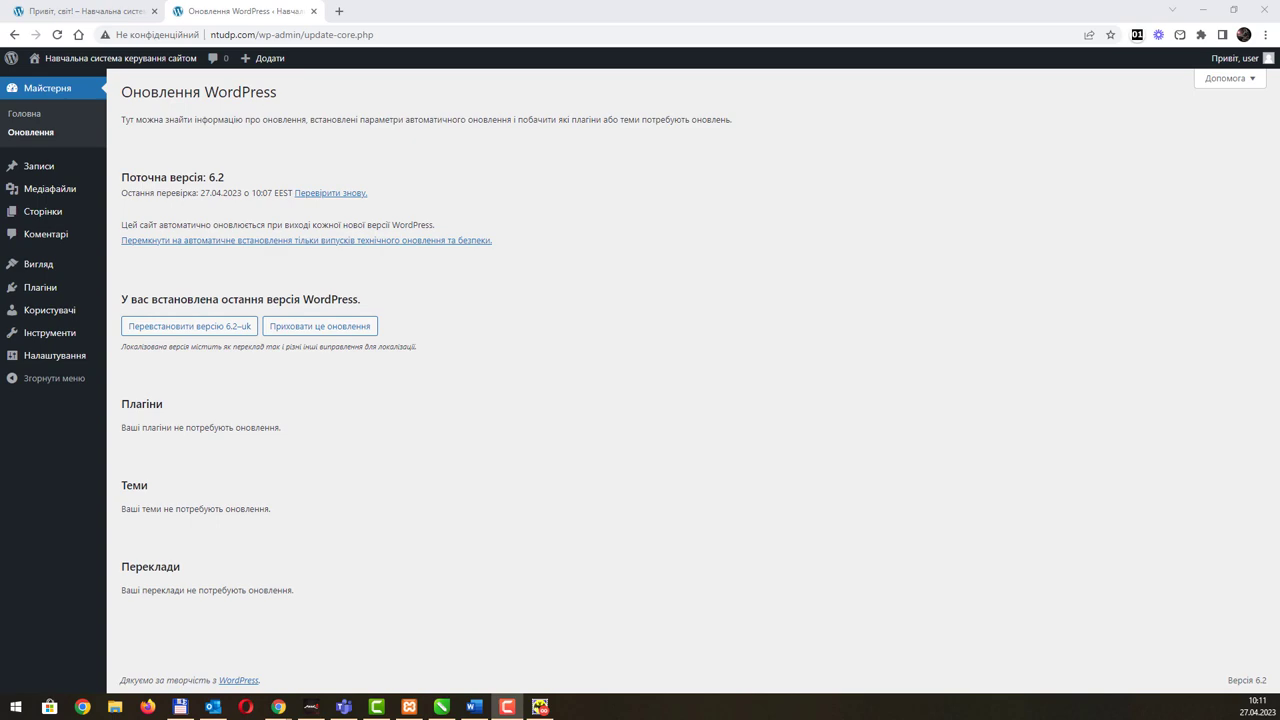
key(alt+Tab)
drag(839, 108, 853, 80)
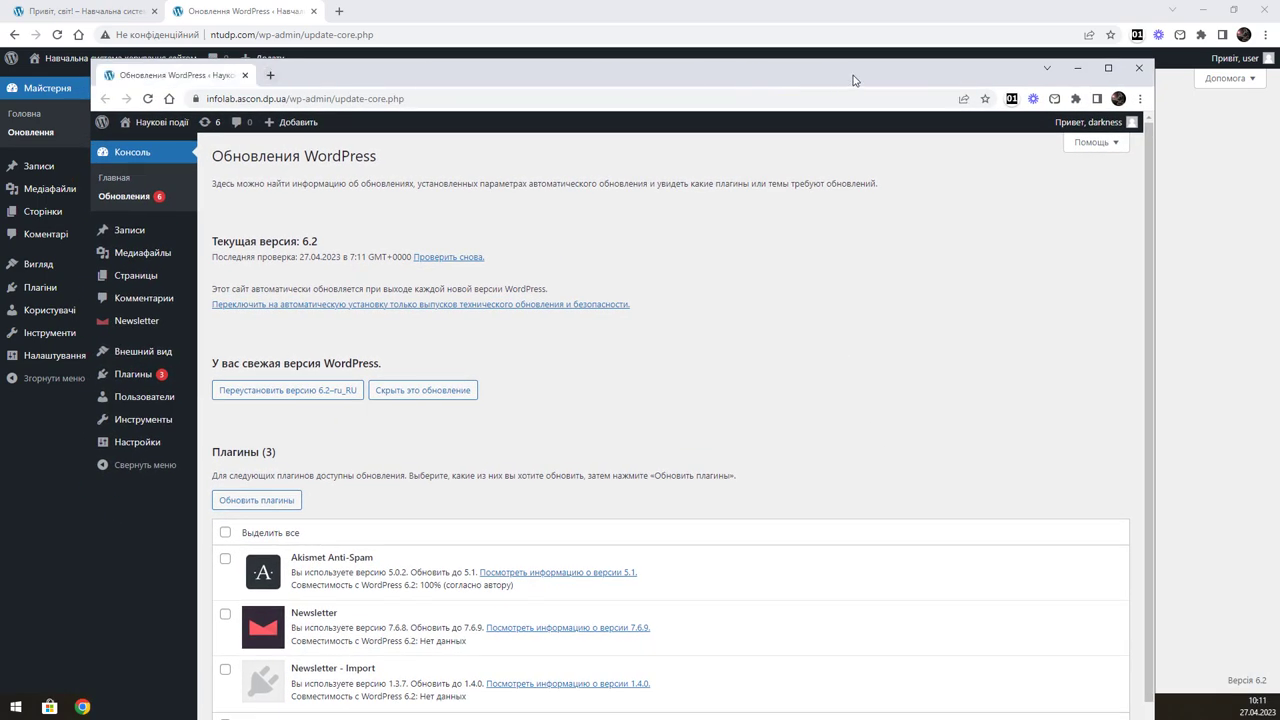
double_click(855, 80)
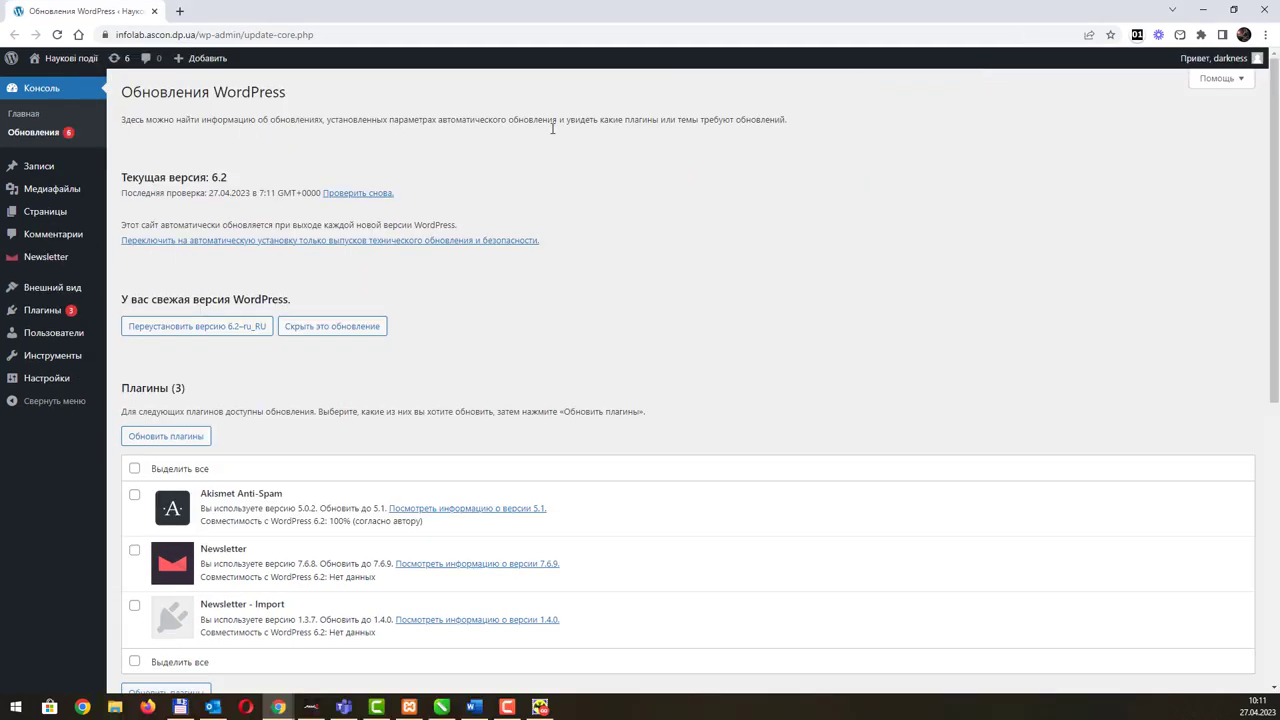
click(44, 140)
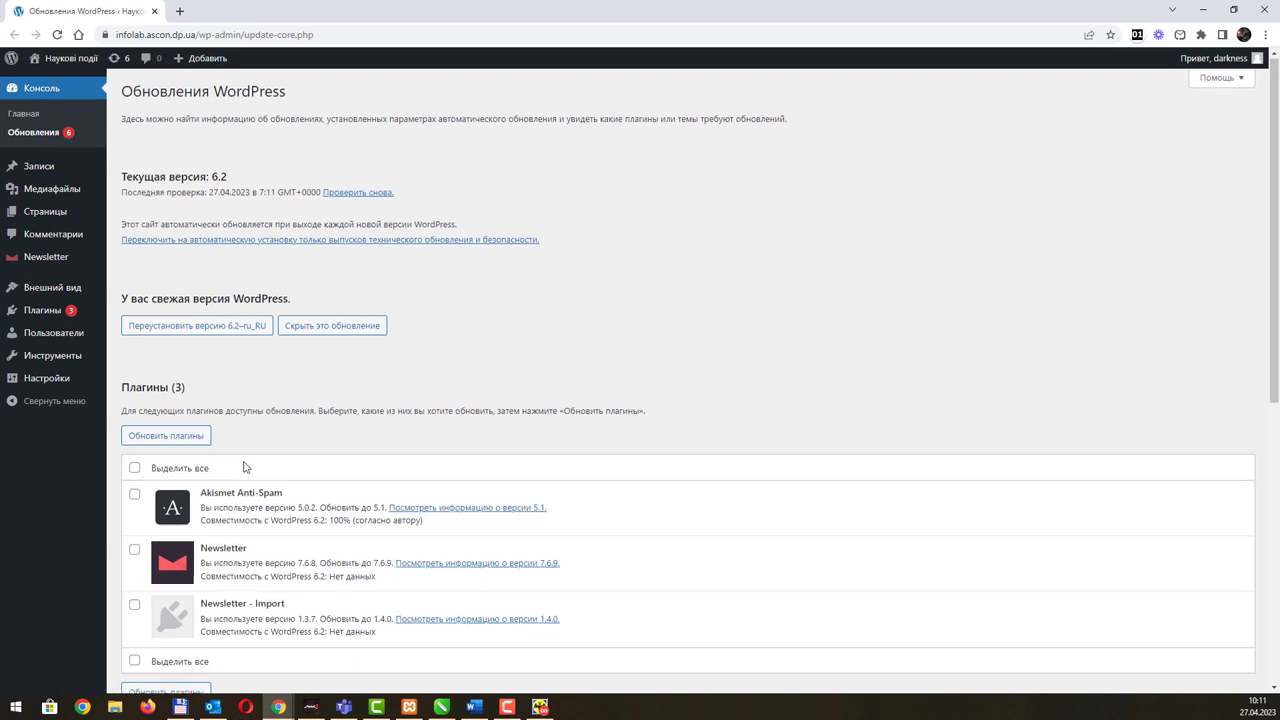
scroll(243, 463, down, 2)
scroll(255, 445, up, 2)
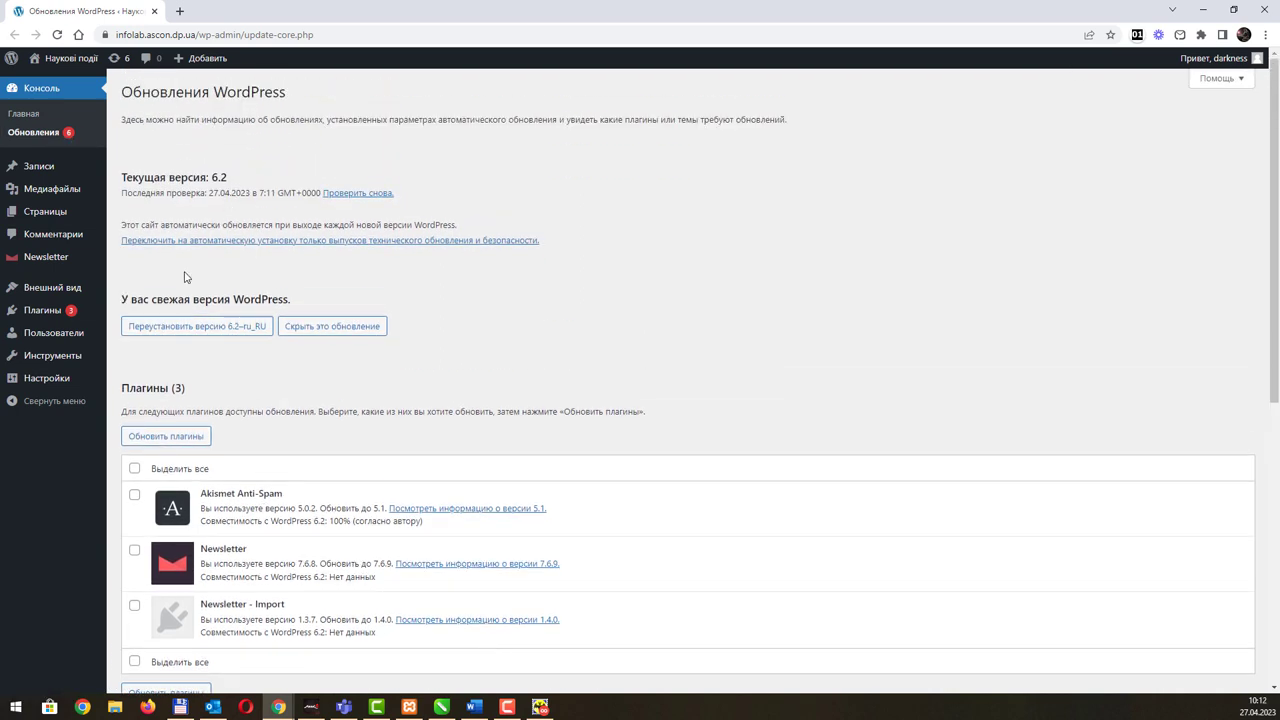
scroll(230, 200, down, 3)
scroll(246, 342, down, 3)
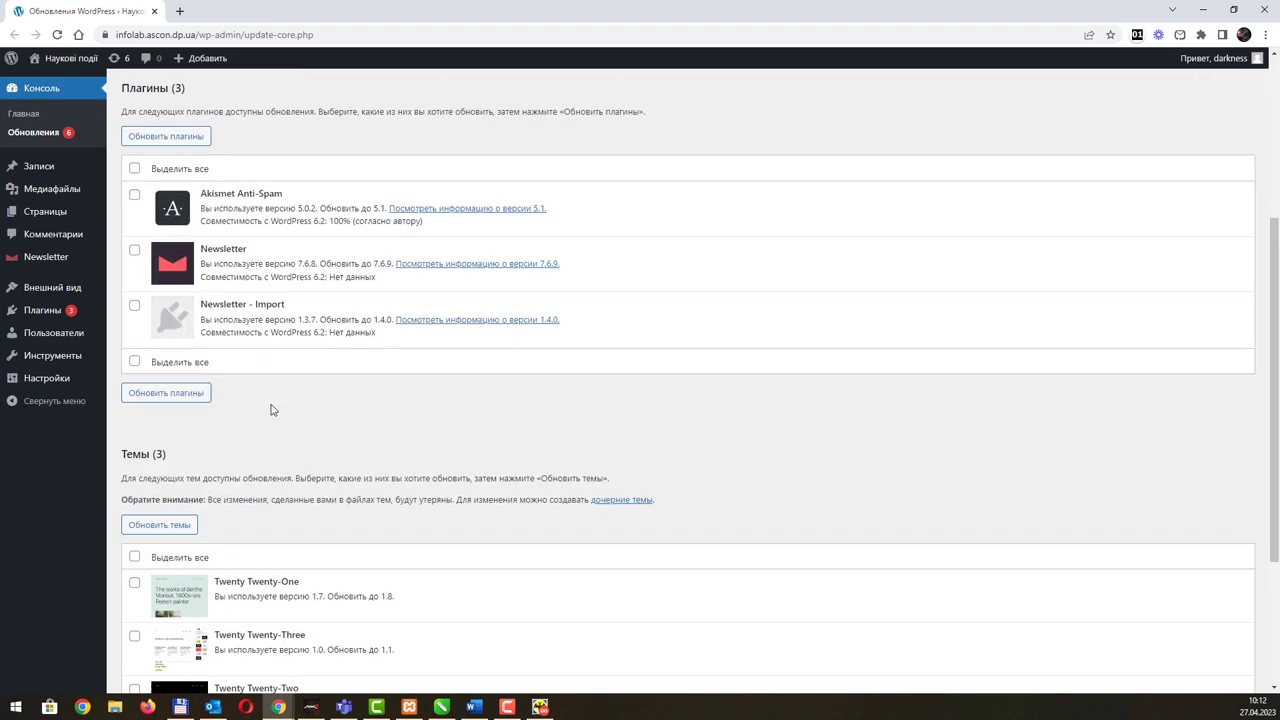
scroll(287, 384, up, 1)
scroll(287, 384, up, 5)
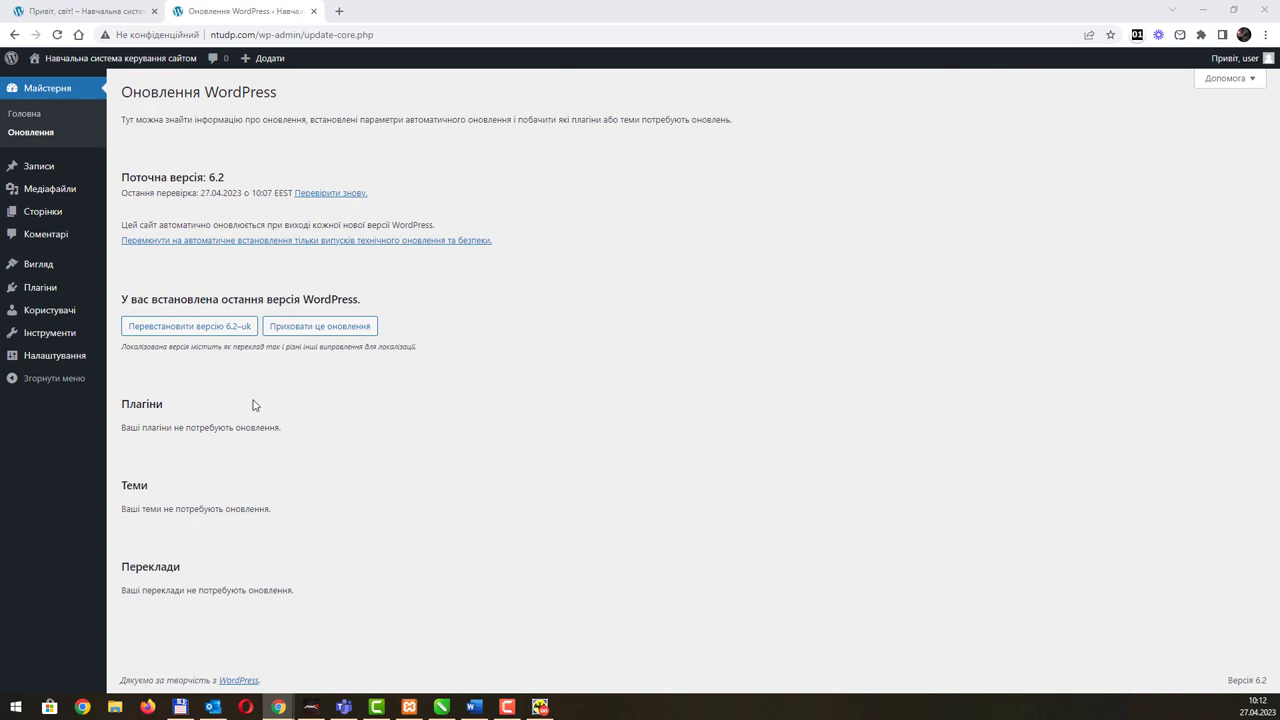
Step: Open the ntudp.com dashboard home (Головна under Майстерня)
click(25, 115)
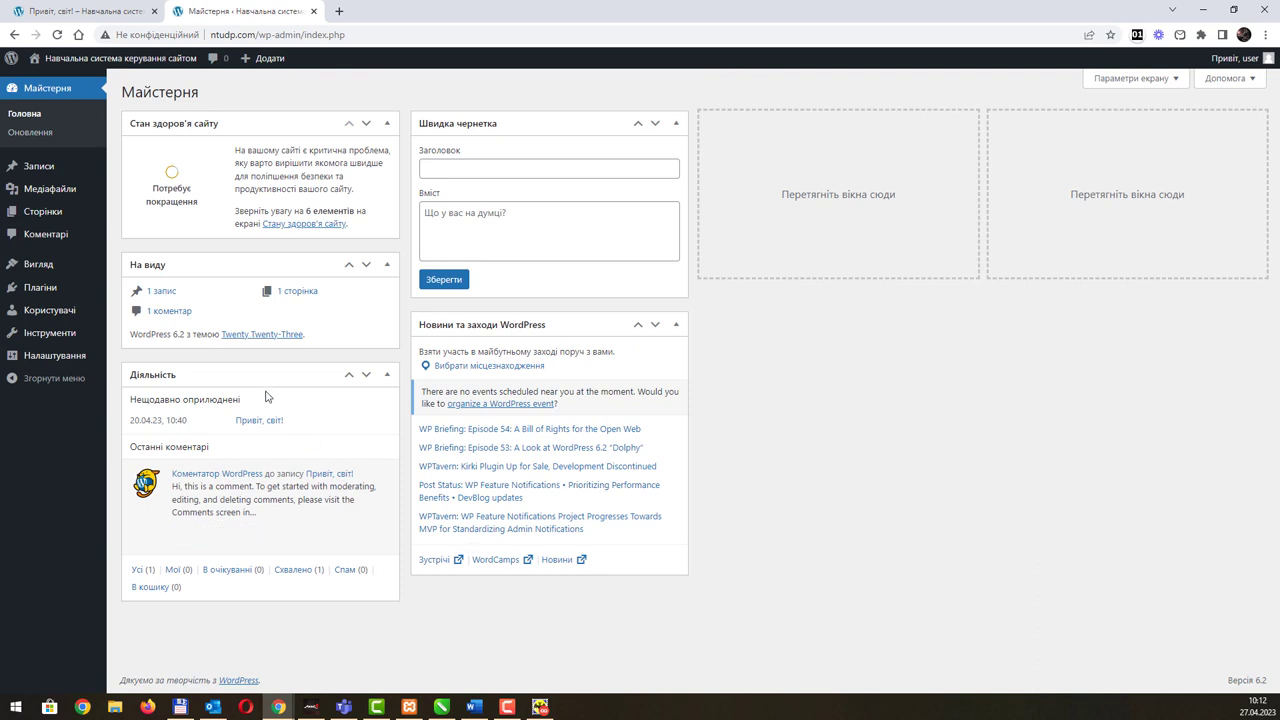
mouse_move(57, 357)
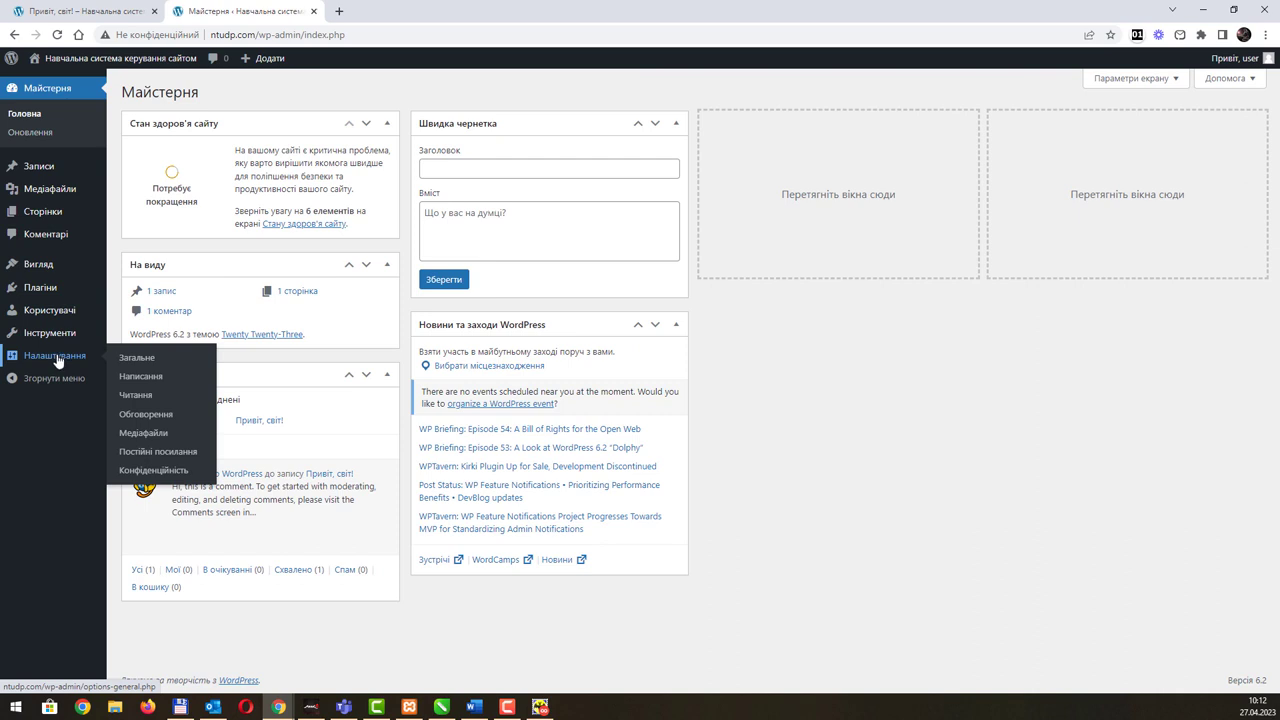
mouse_move(48, 272)
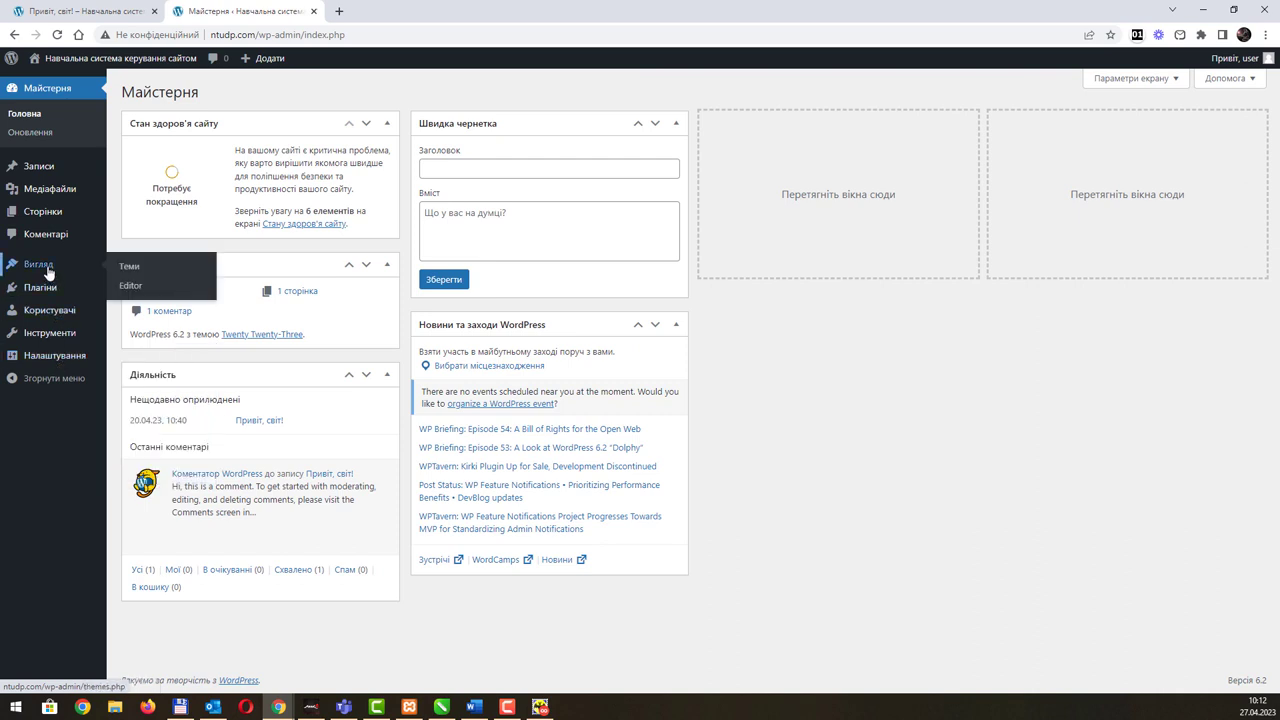
Step: Open the Themes page showing Twenty Twenty-Three active plus Twenty Twenty-One and Twenty Twenty-Two
click(157, 268)
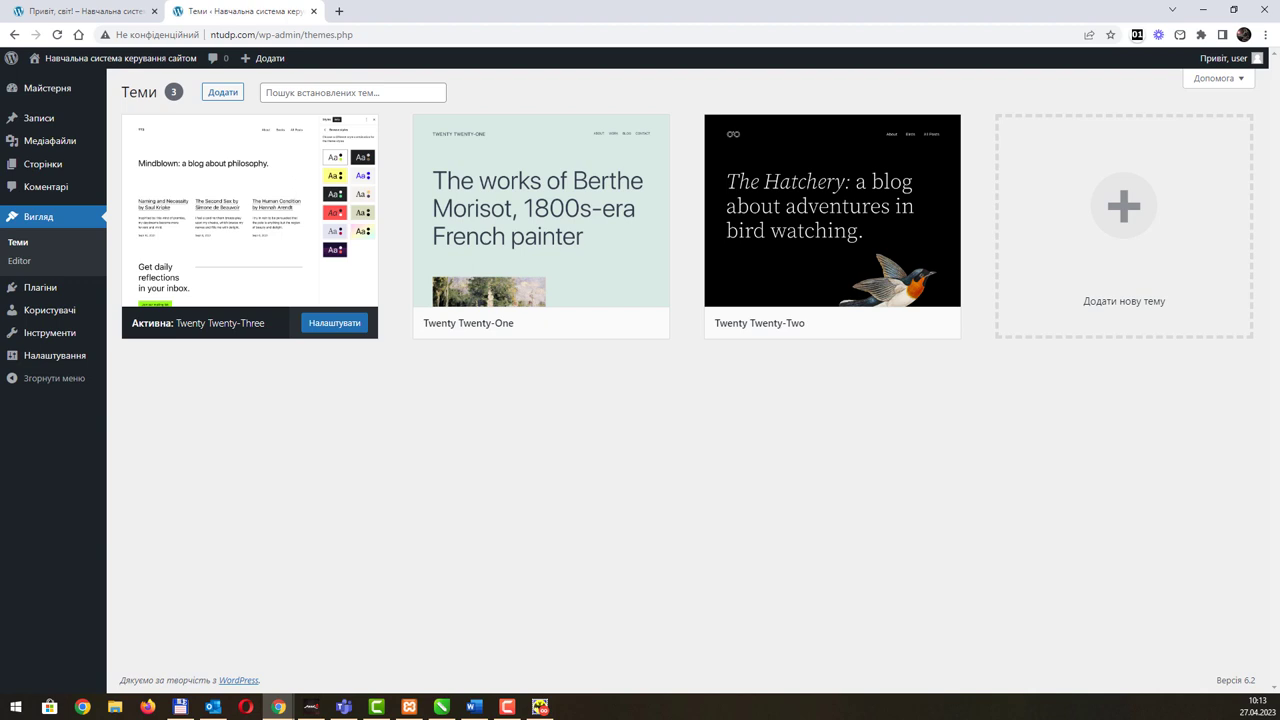
mouse_move(470, 192)
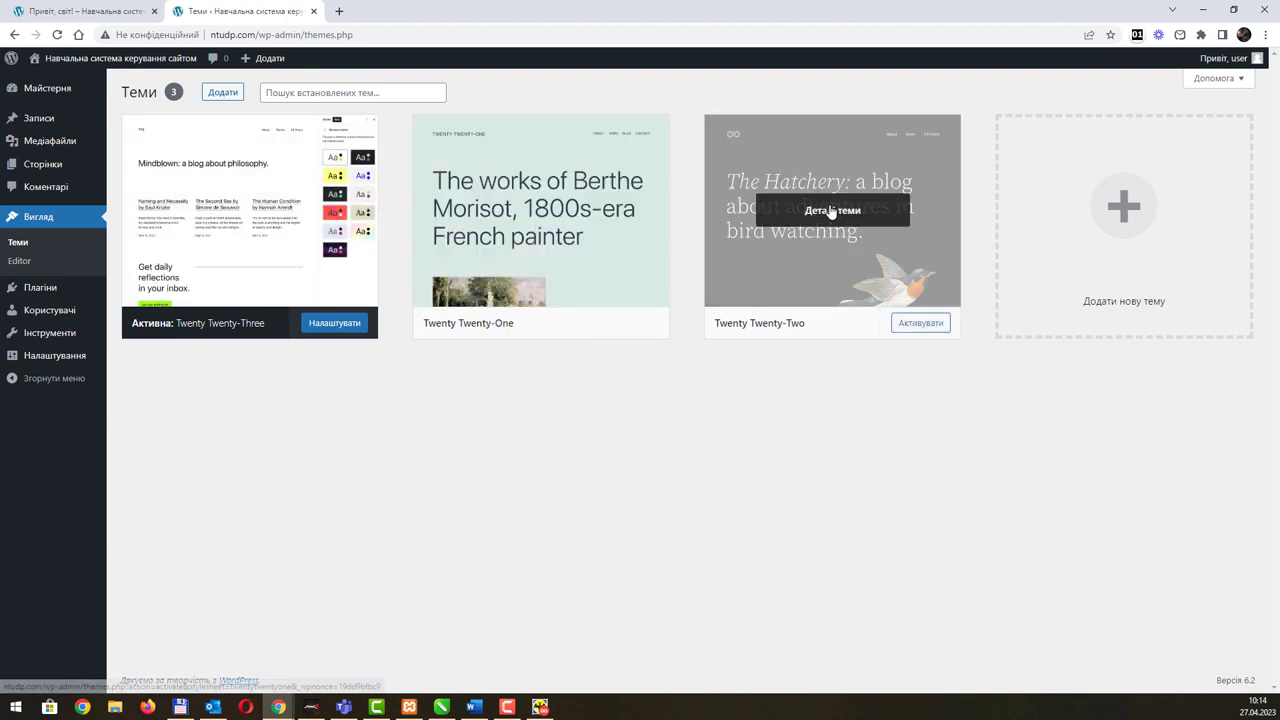
mouse_move(512, 231)
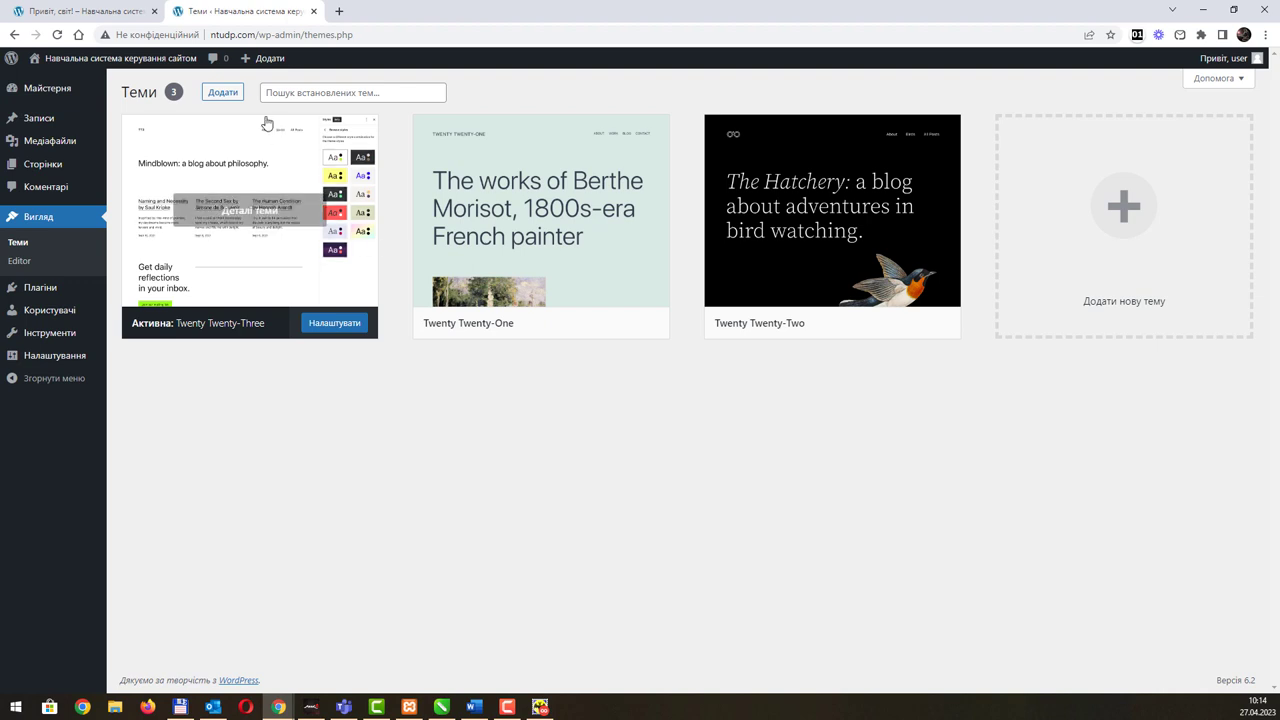
Step: Open the Add Themes catalogue listing popular themes like Hello Elementor, Astra and OceanWP
click(222, 93)
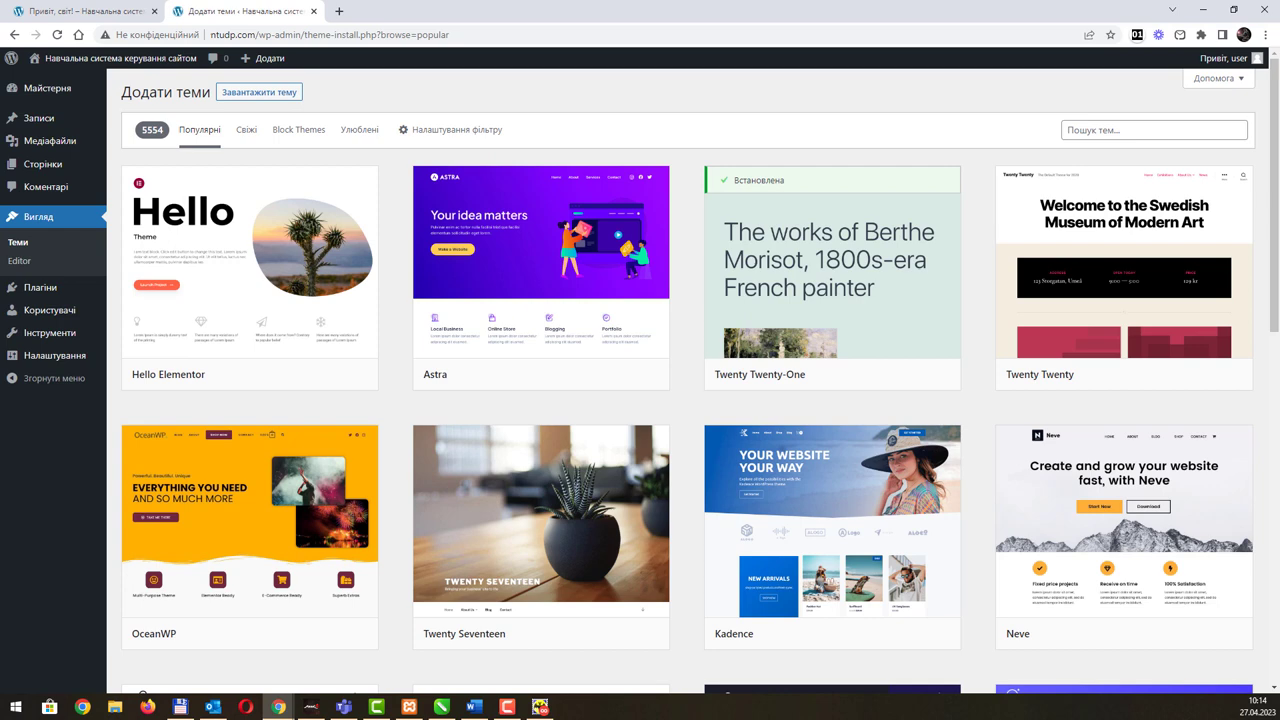
key(alt+Tab)
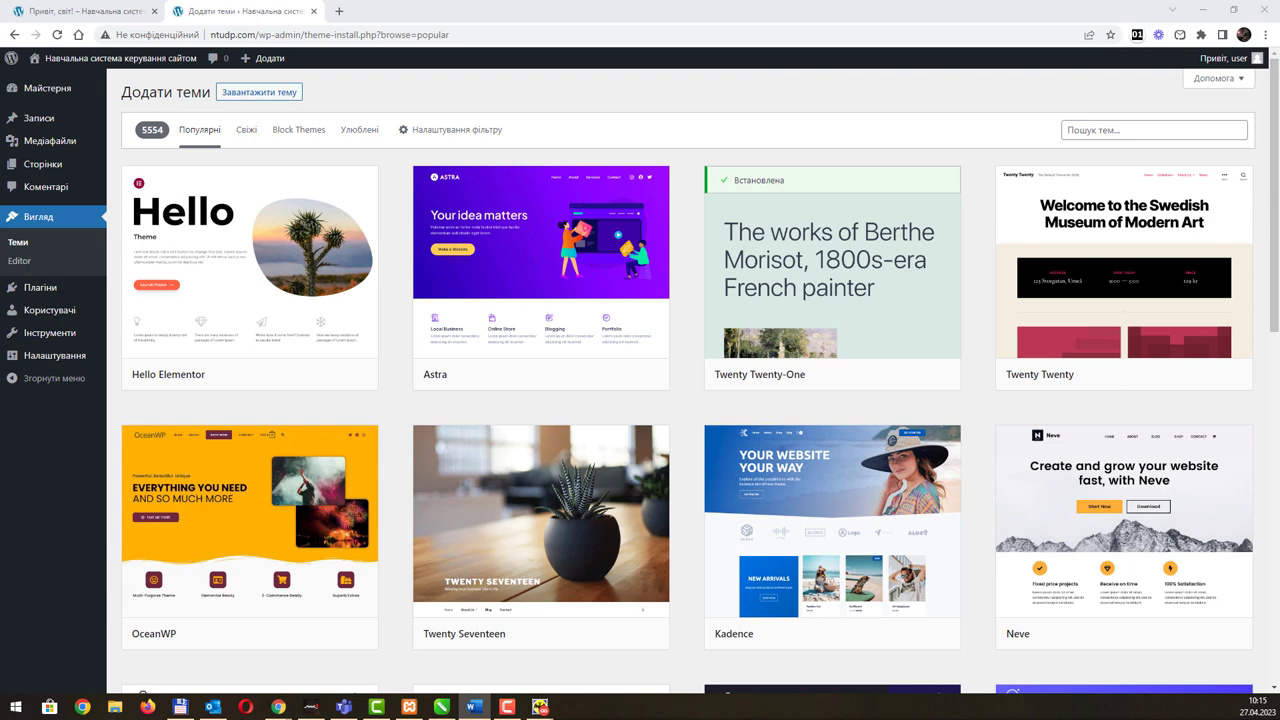
click(1154, 131)
Step: Search the theme catalogue for 'ThemeForest', then for 'orange', and browse the 11 results
text(ThemeForest)
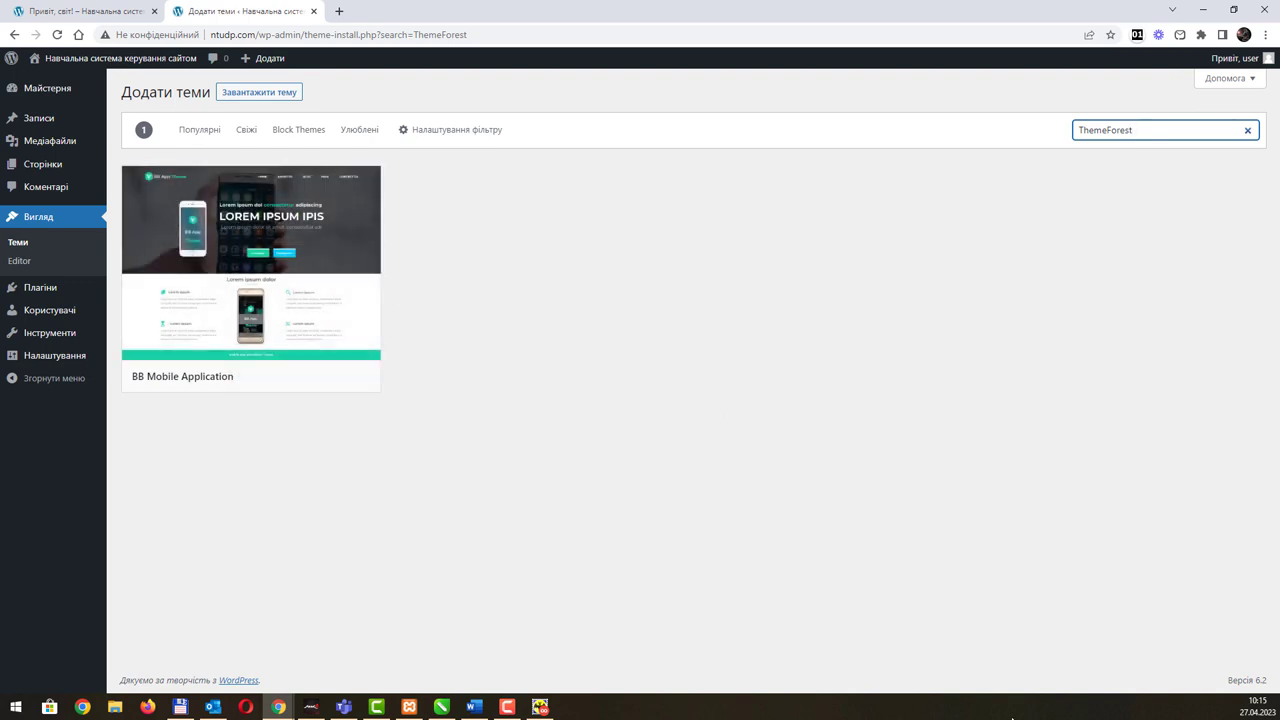
drag(1163, 132, 1076, 134)
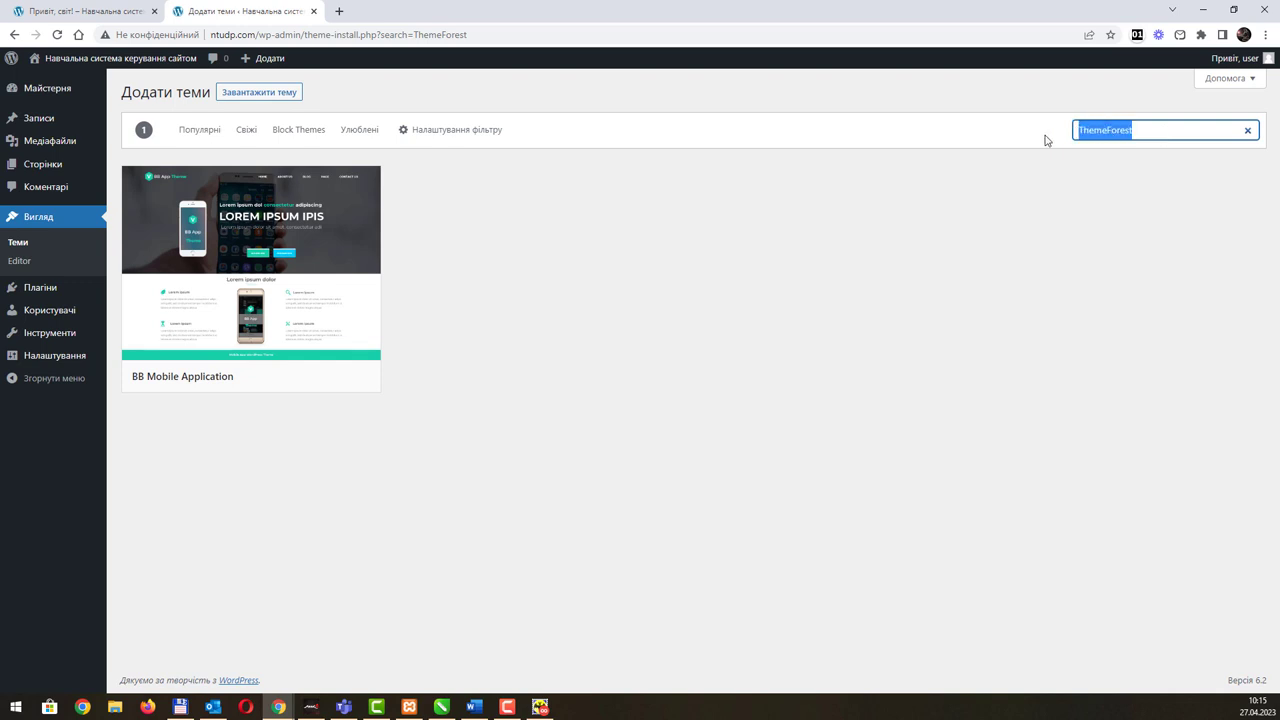
text(orange)
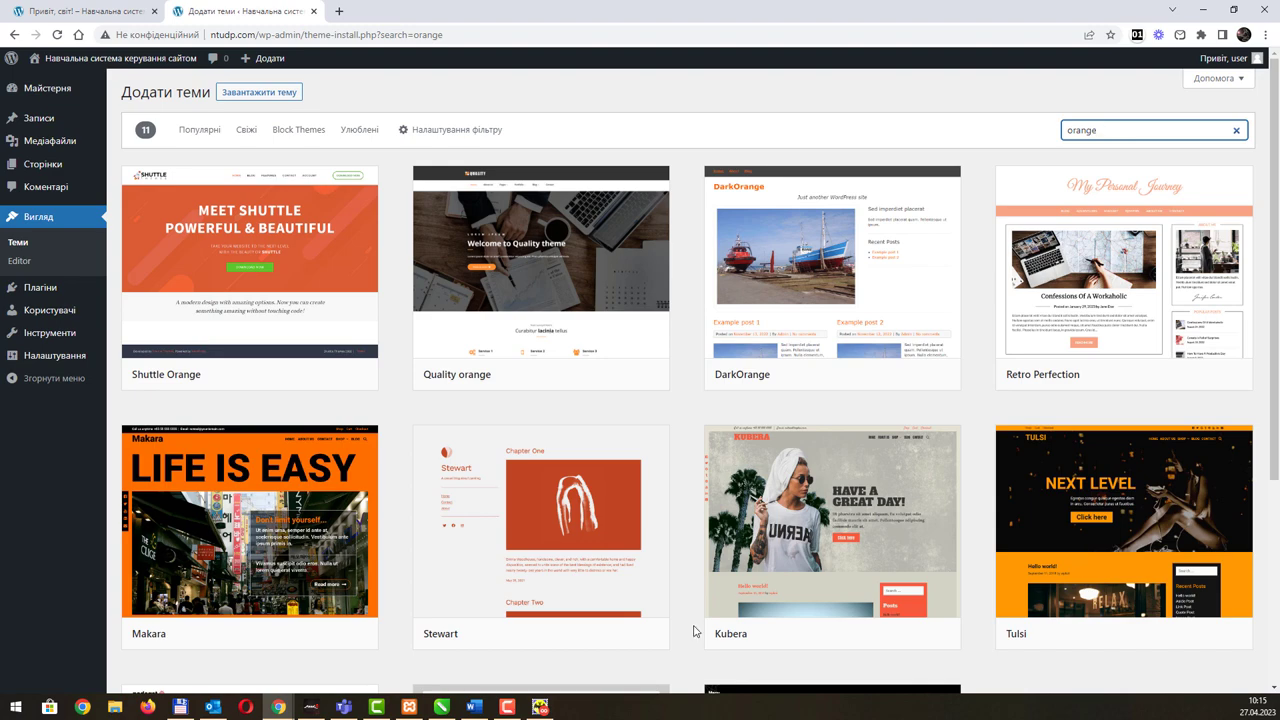
scroll(650, 343, down, 1)
scroll(650, 343, down, 3)
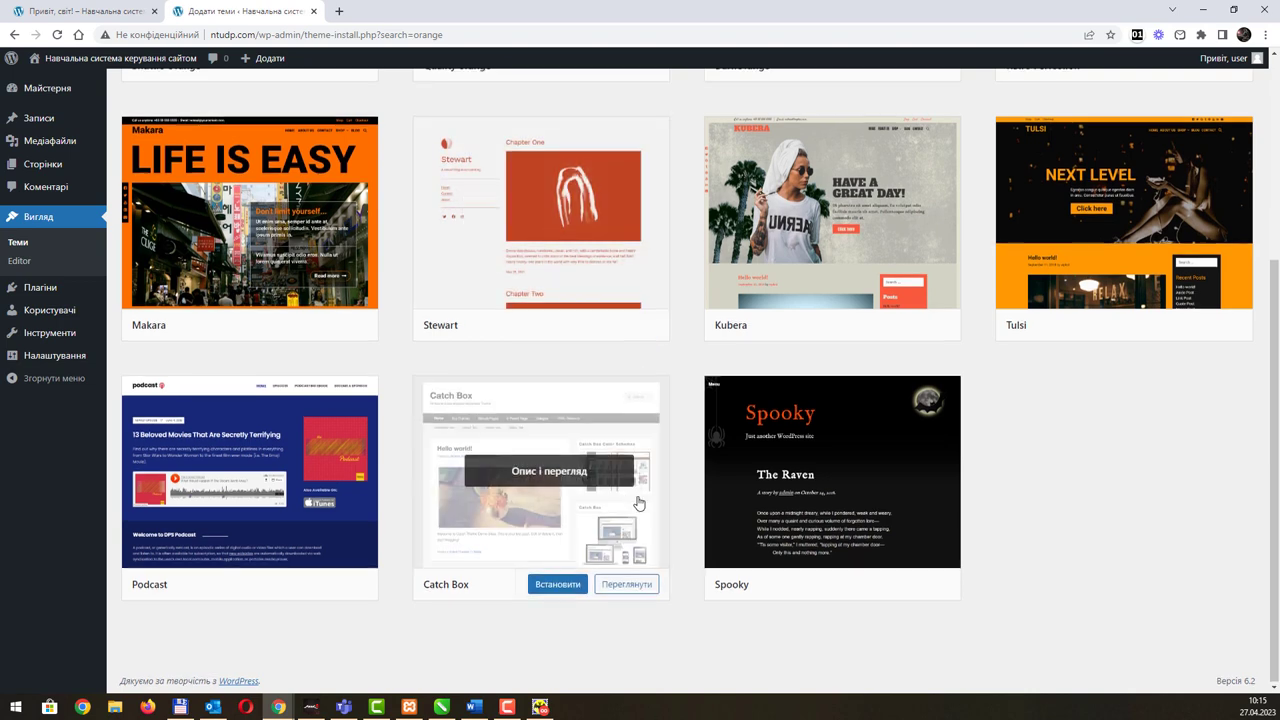
scroll(640, 500, up, 2)
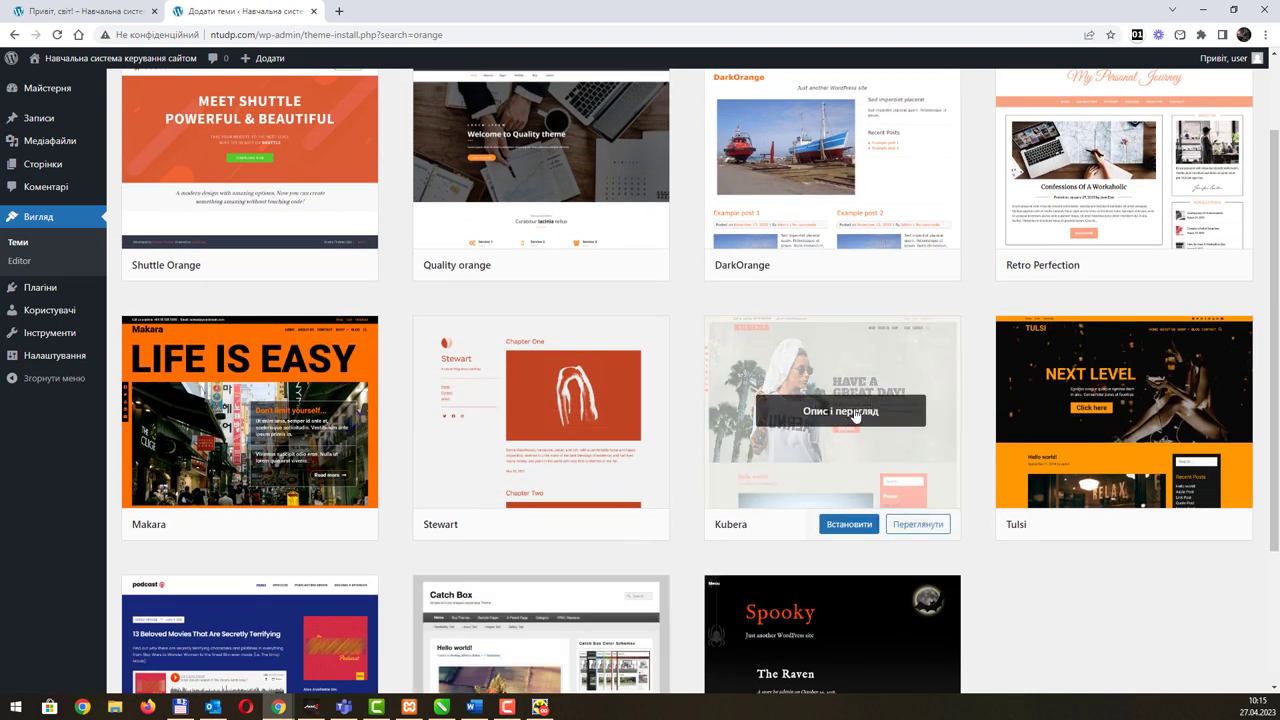
Step: Preview the Kubera theme and open its Sub-page demo
click(914, 528)
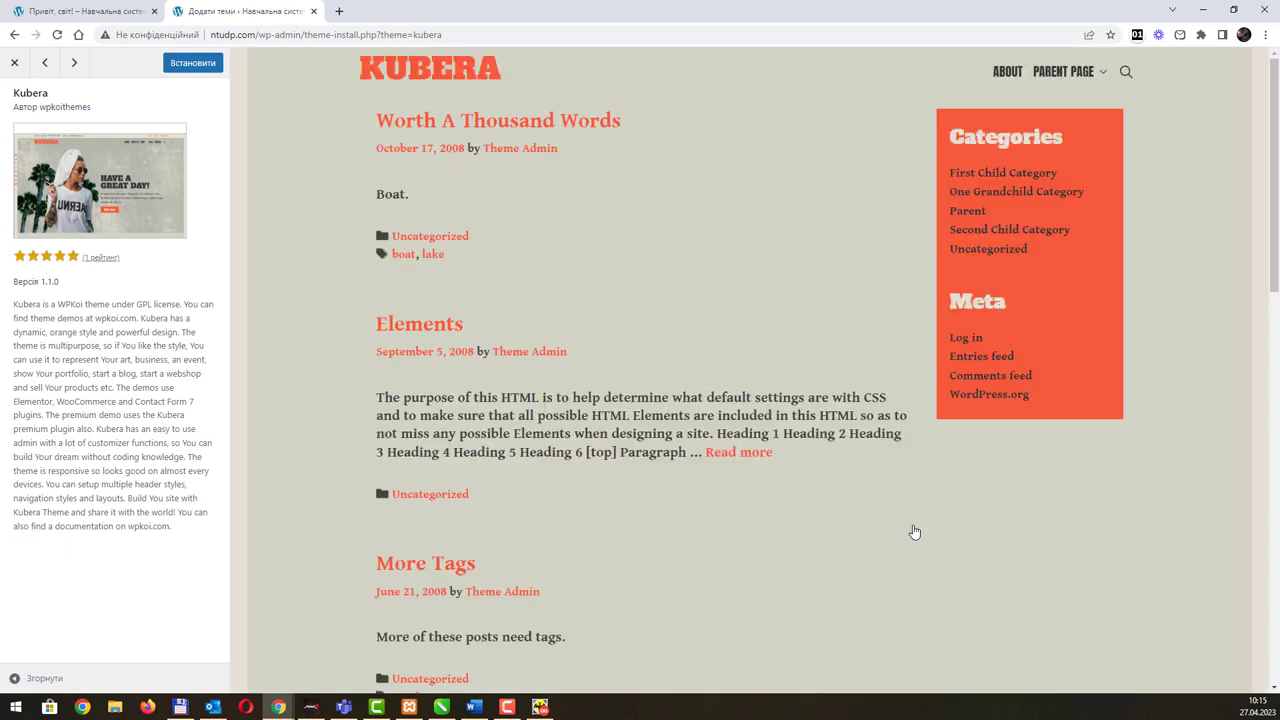
scroll(614, 323, down, 15)
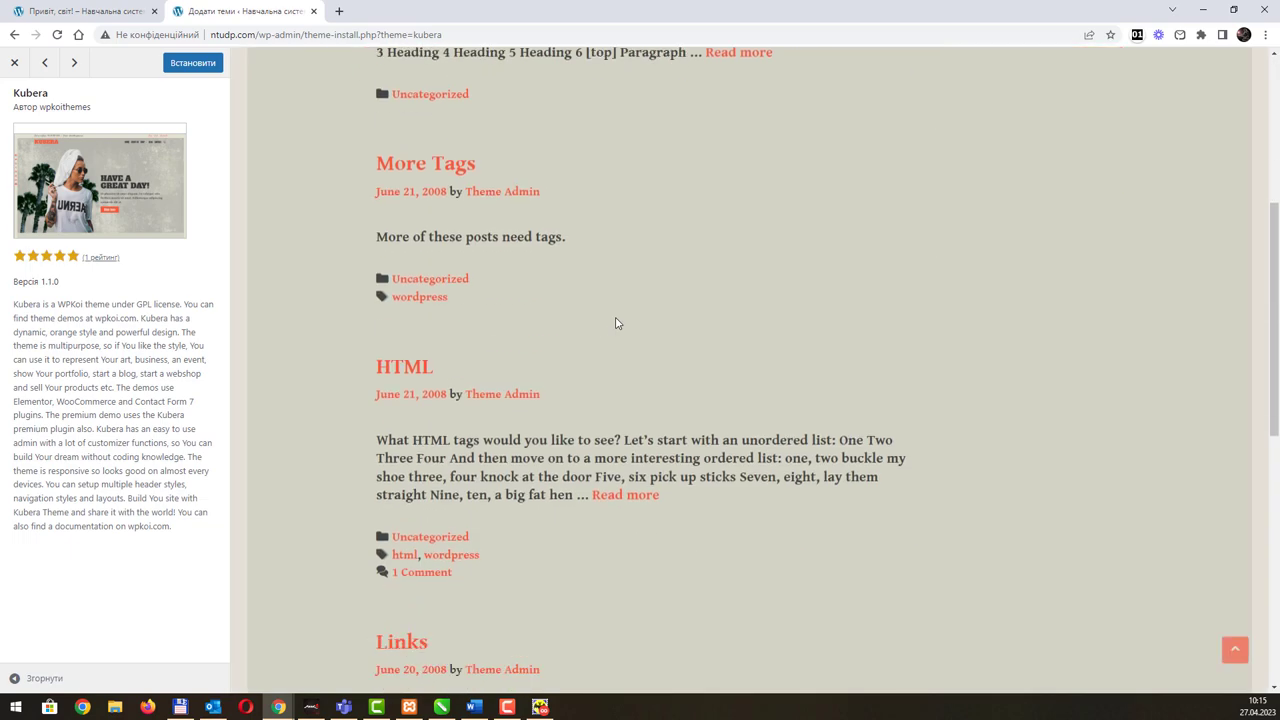
scroll(629, 334, up, 15)
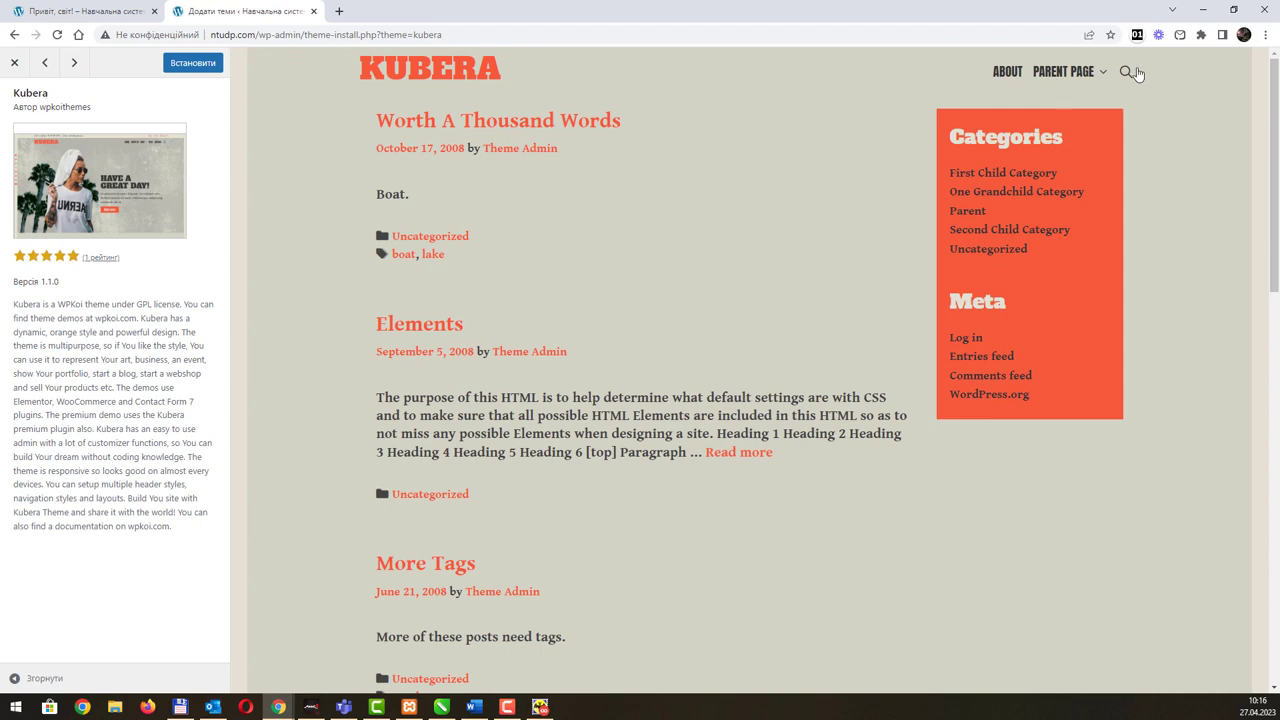
mouse_move(1086, 75)
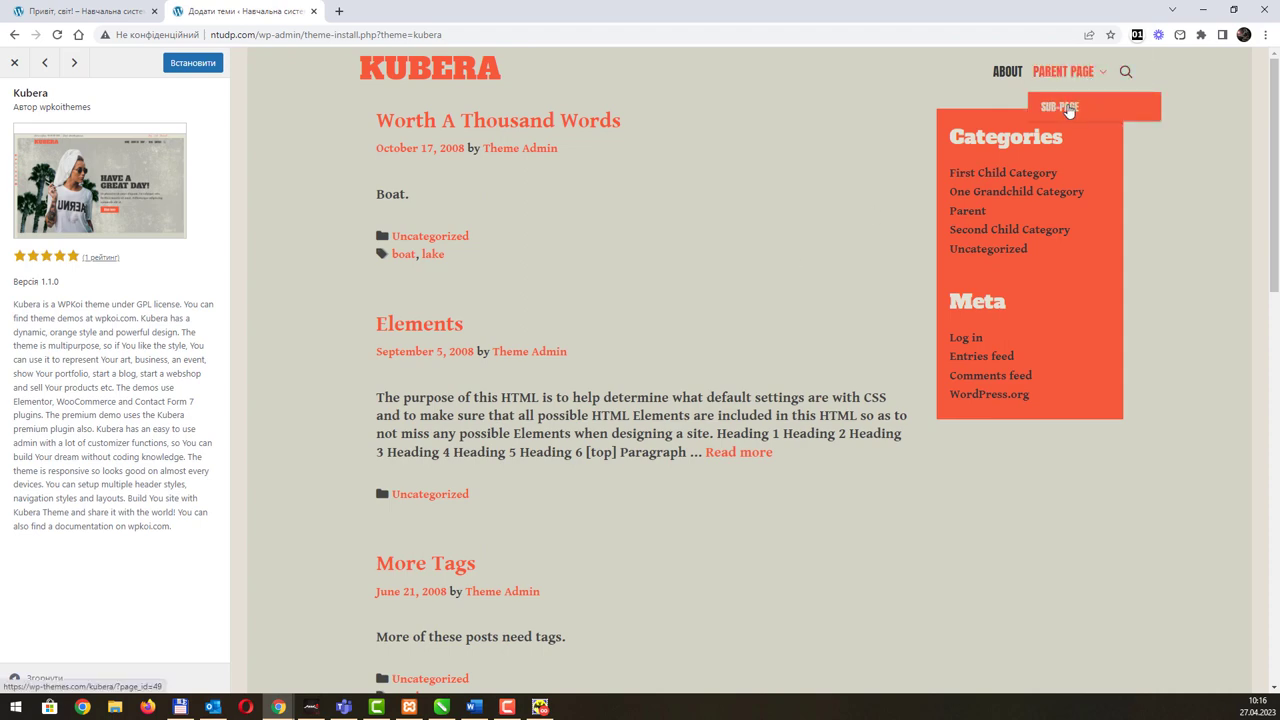
click(1068, 109)
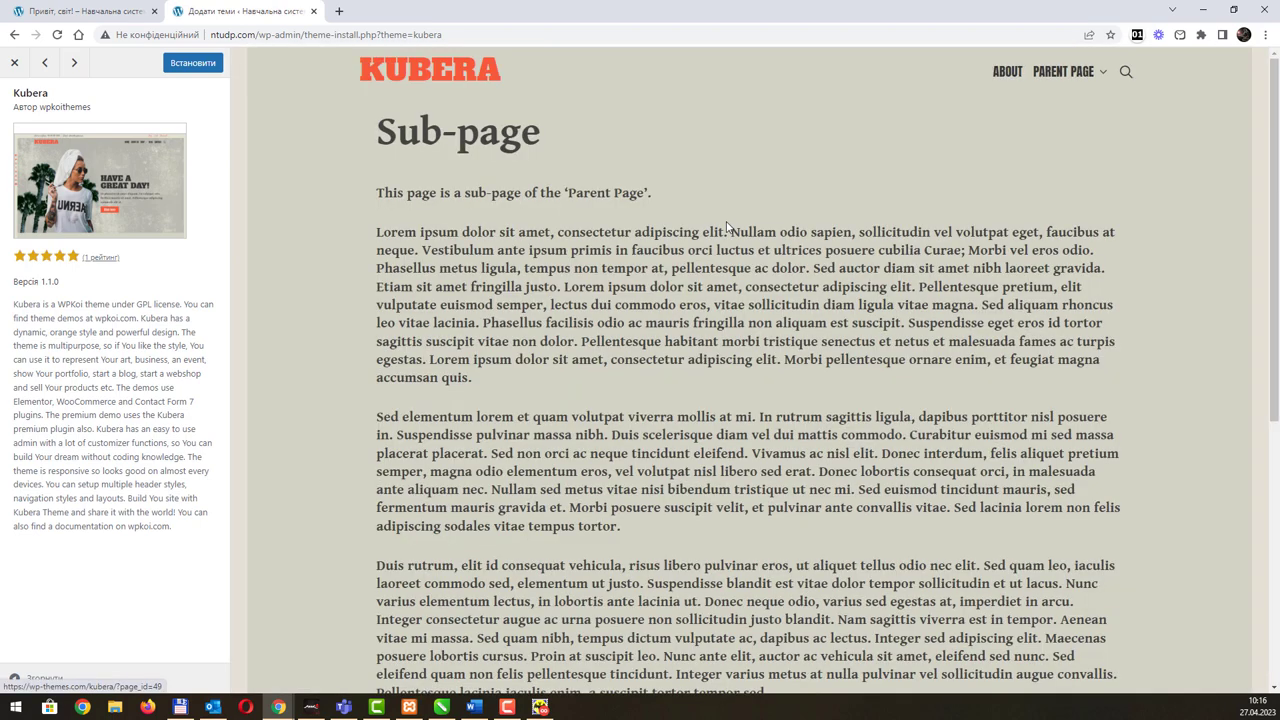
scroll(732, 222, down, 5)
scroll(768, 334, up, 5)
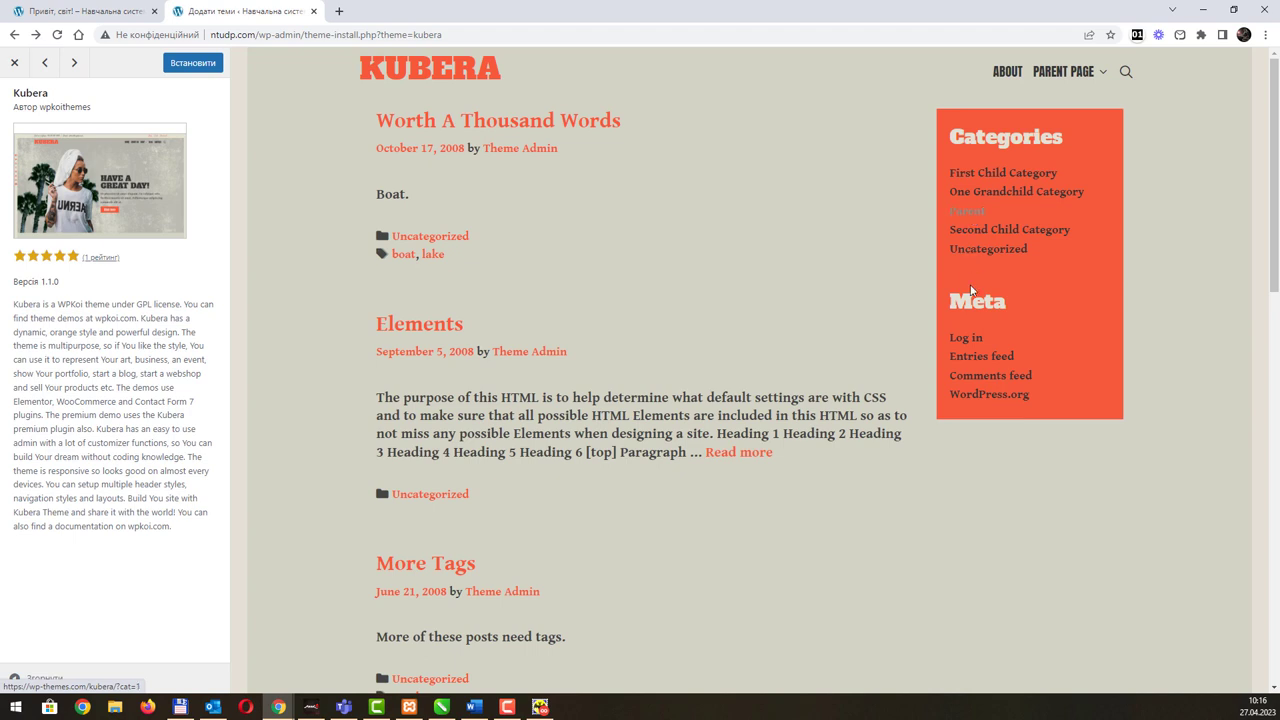
Step: Visit the Kubera preview's Parent category and About page, then return to the blog home
click(968, 212)
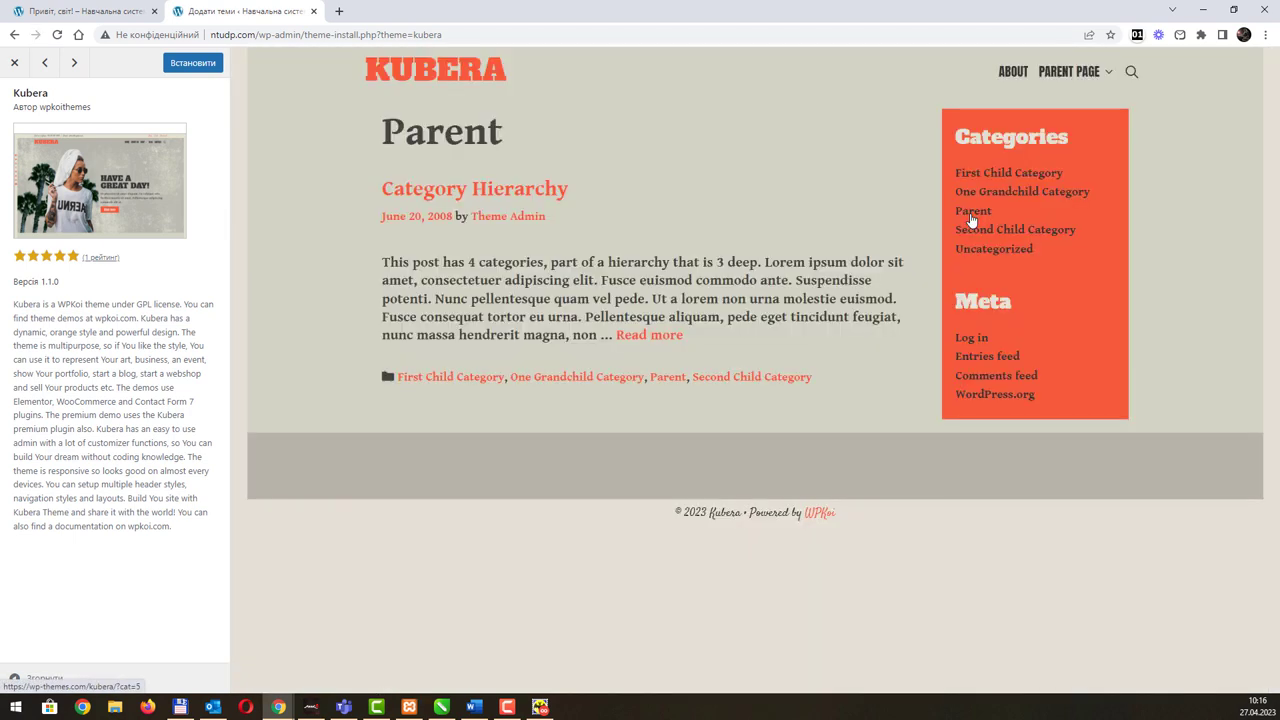
click(971, 216)
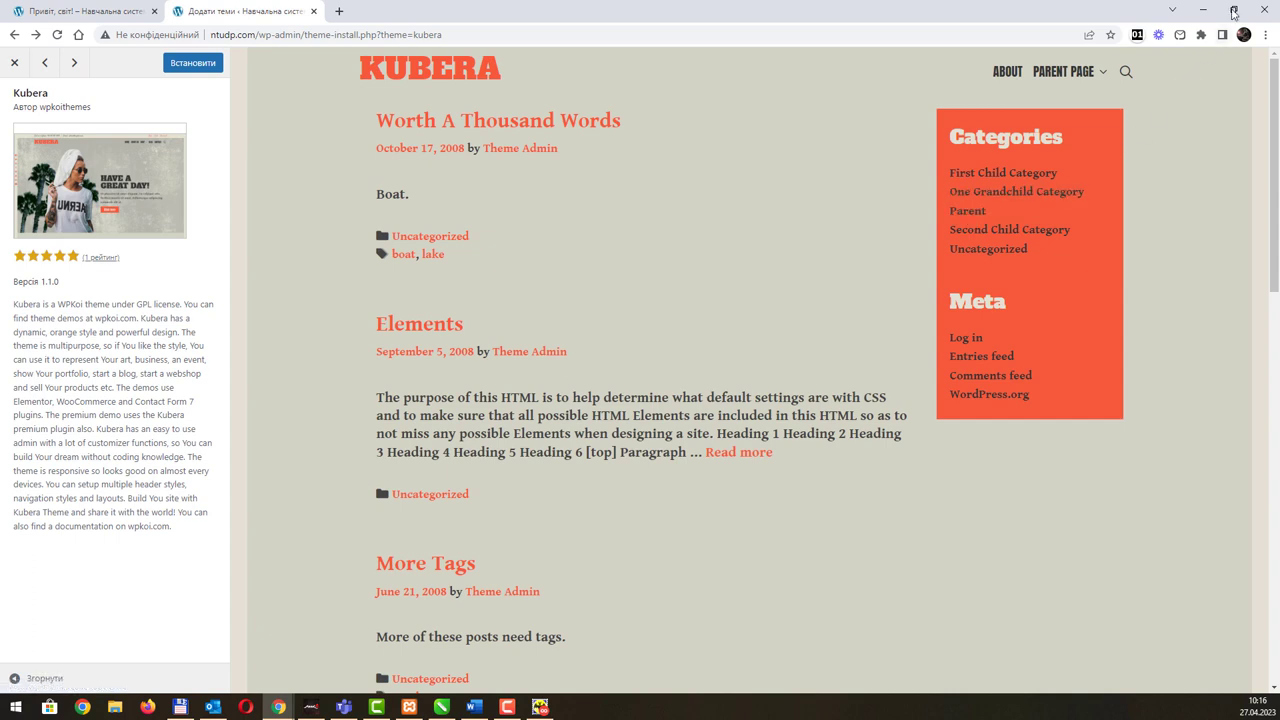
click(1005, 73)
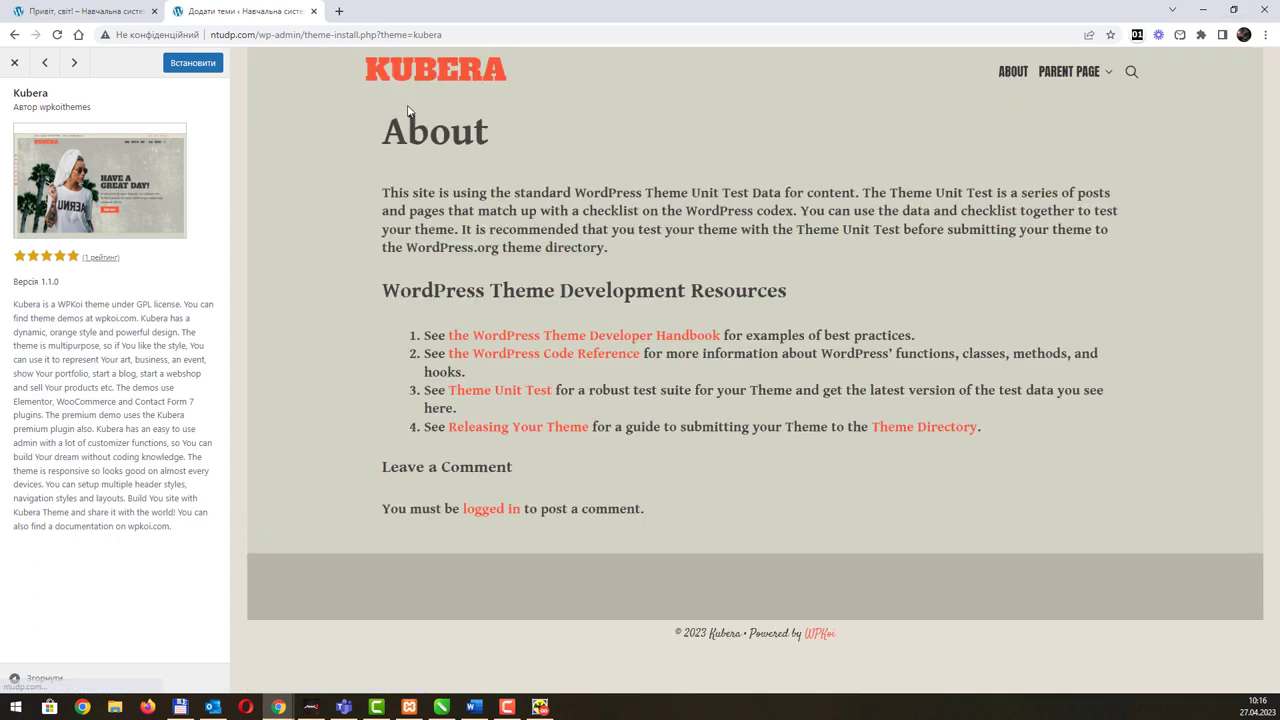
click(413, 83)
scroll(614, 293, down, 5)
scroll(874, 190, up, 5)
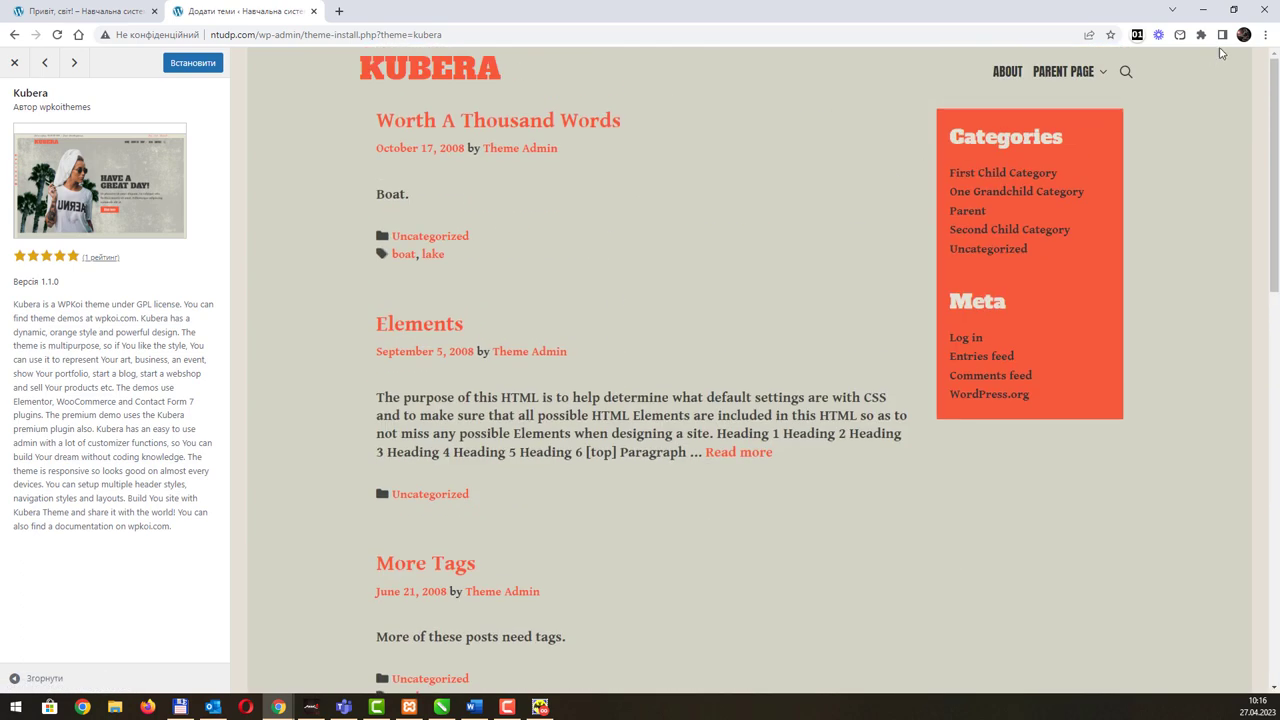
click(1234, 10)
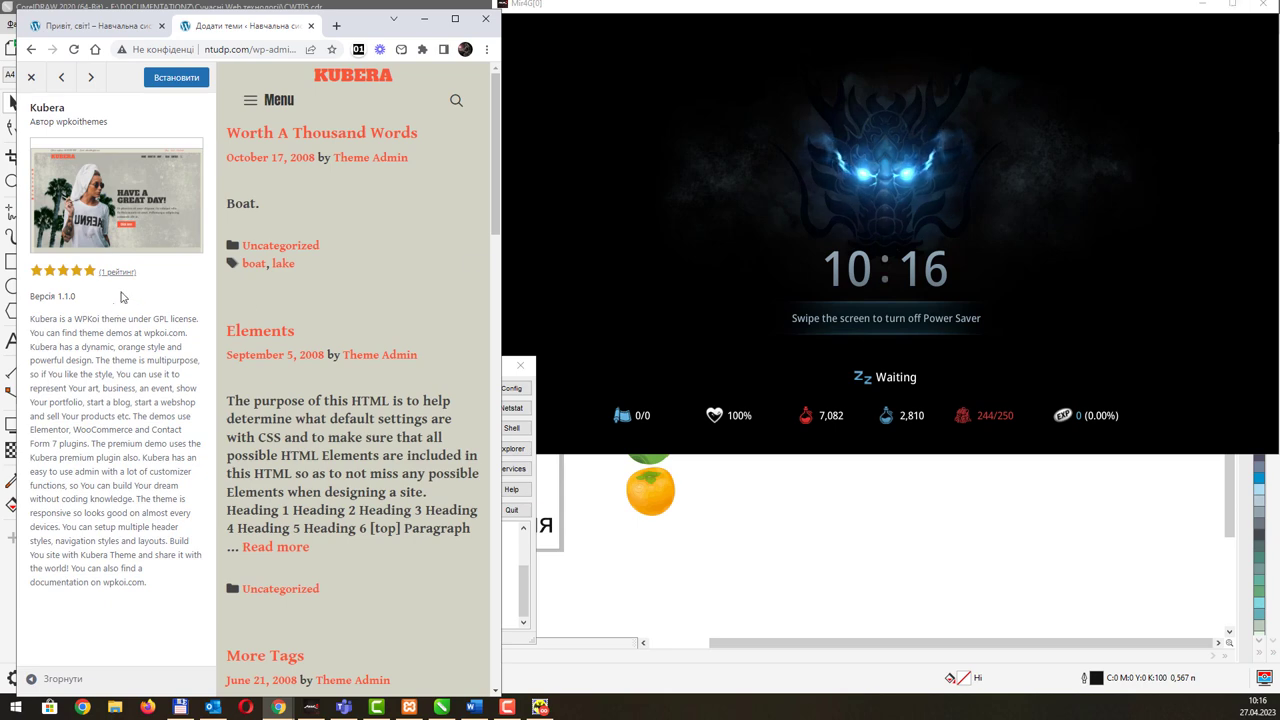
Step: Narrow the window, open Parent Page from Kubera's hamburger menu, then return to the home post list
drag(503, 161, 452, 160)
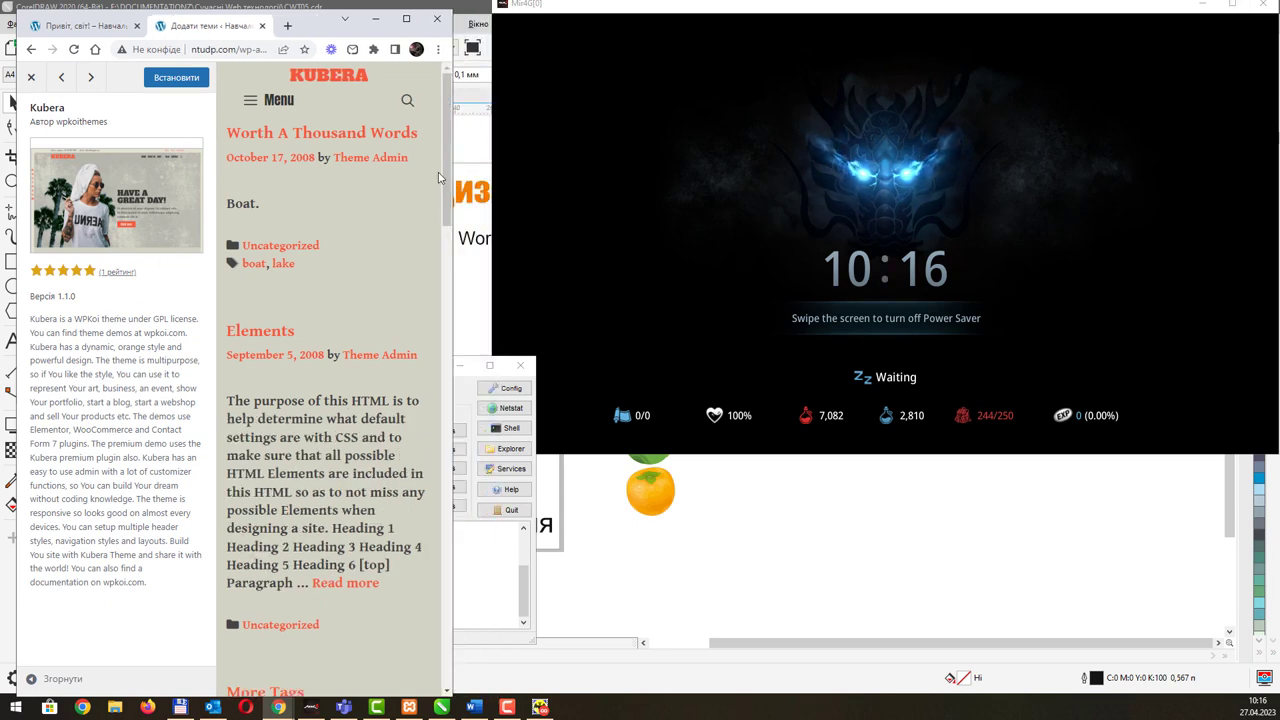
click(252, 104)
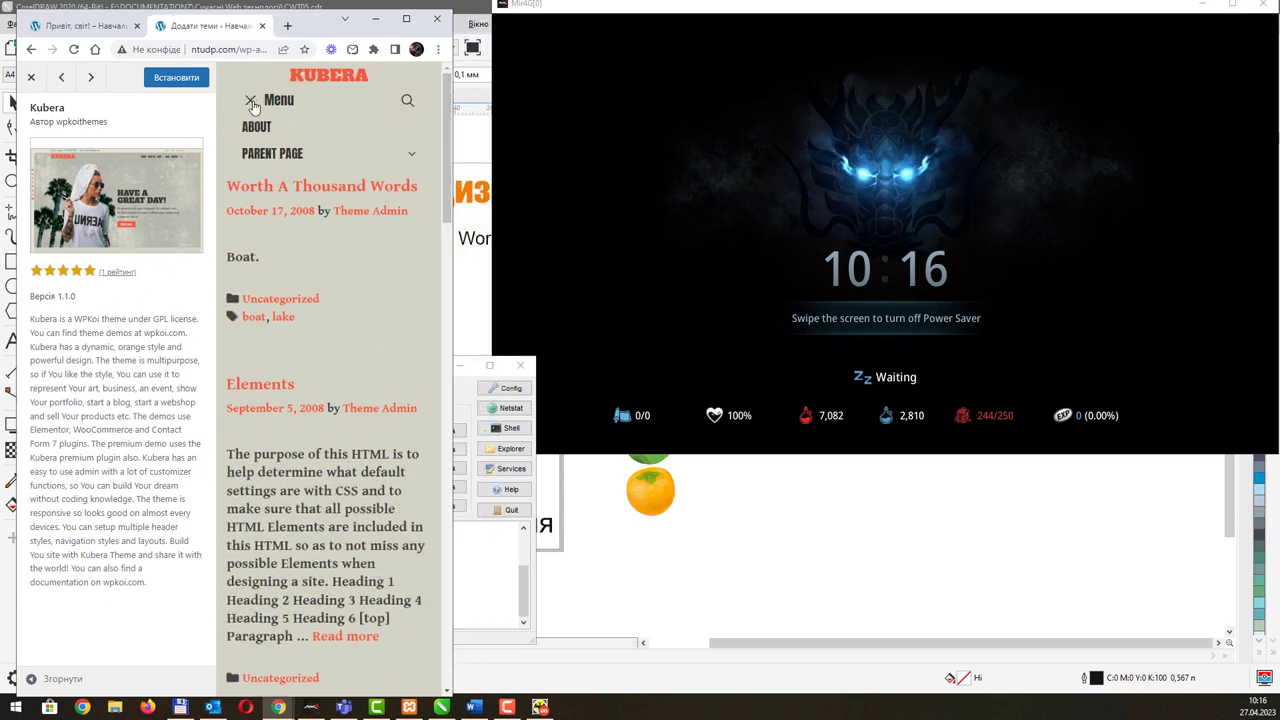
click(392, 160)
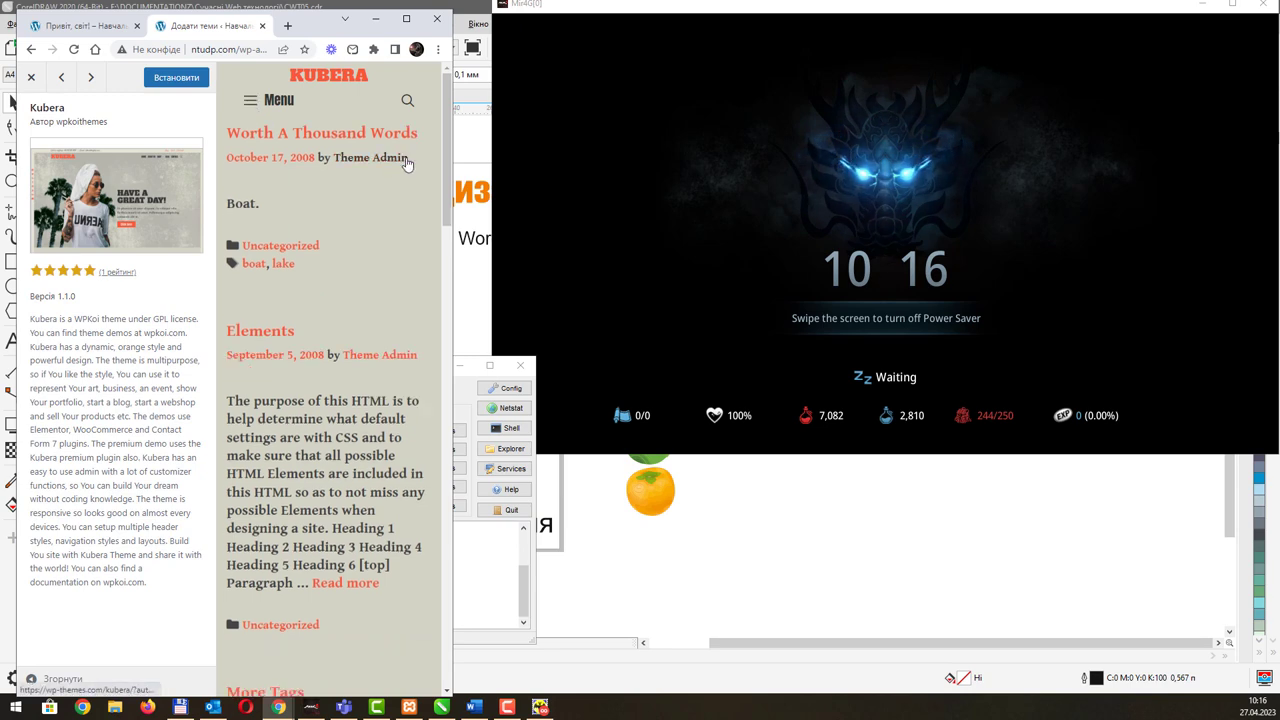
click(251, 102)
click(262, 126)
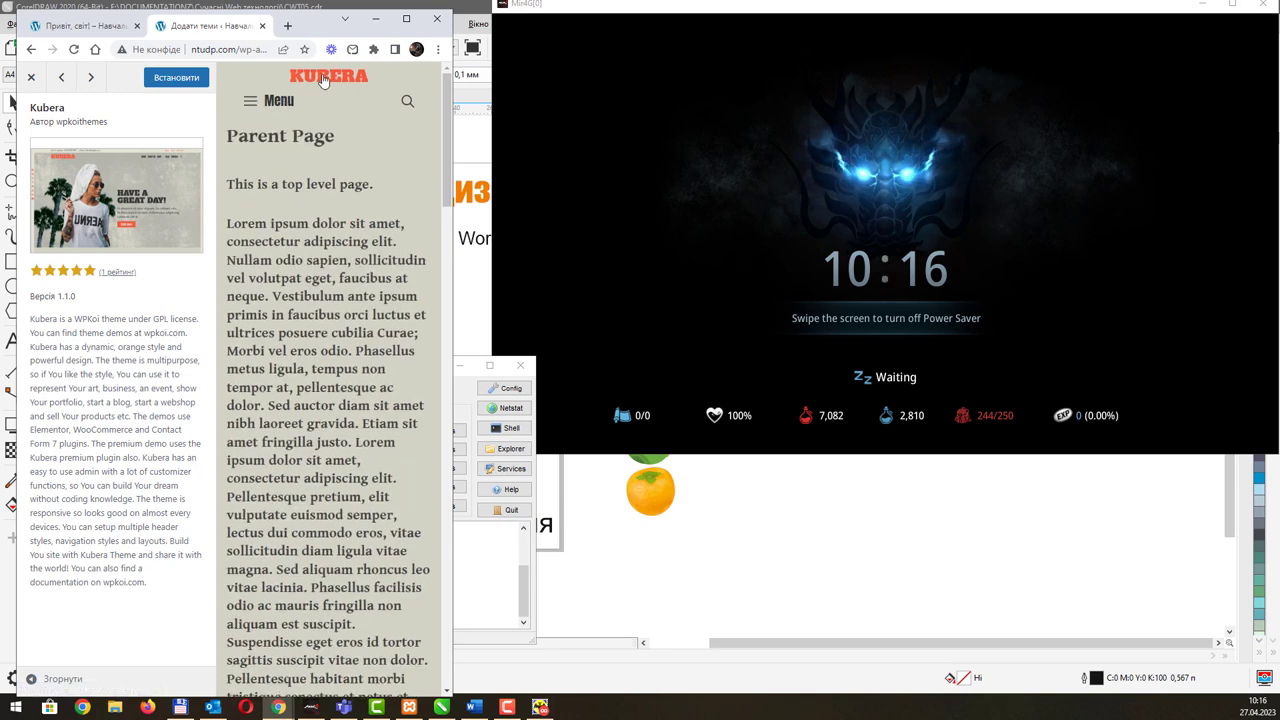
Step: Scroll the Kubera blog listing and maximize the browser back to full width
scroll(360, 250, down, 15)
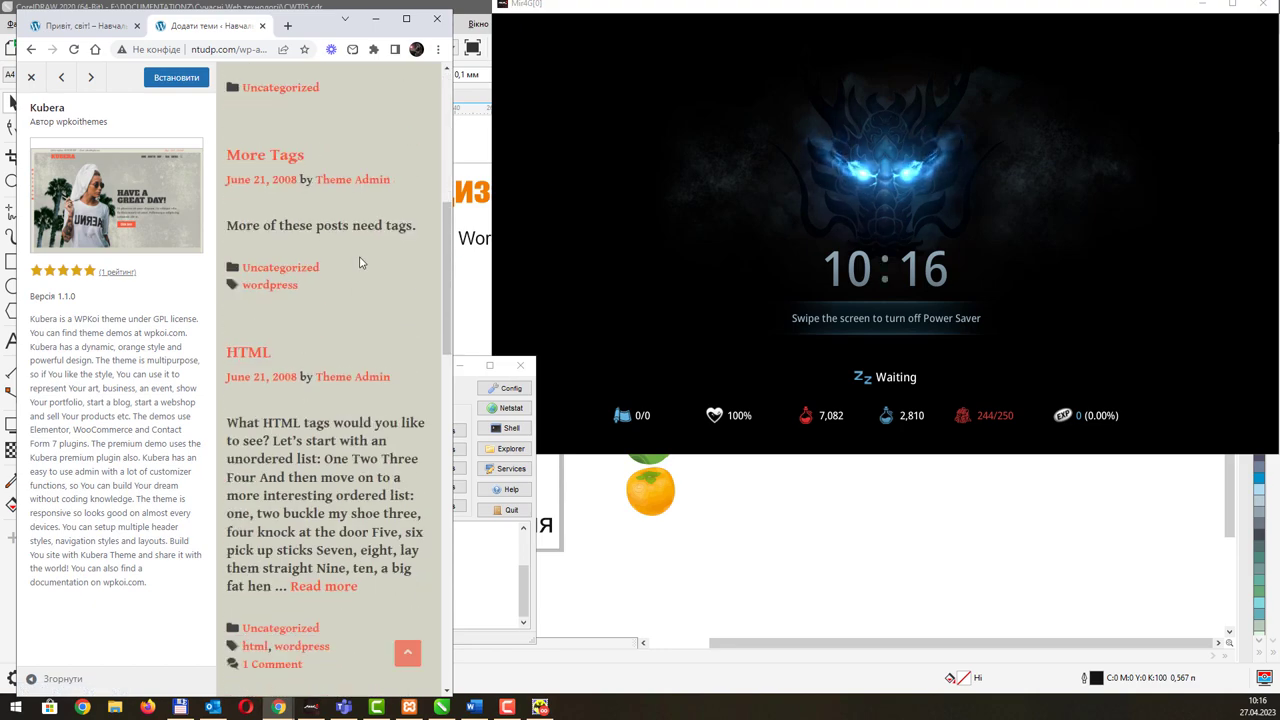
scroll(360, 257, down, 4)
scroll(360, 257, up, 4)
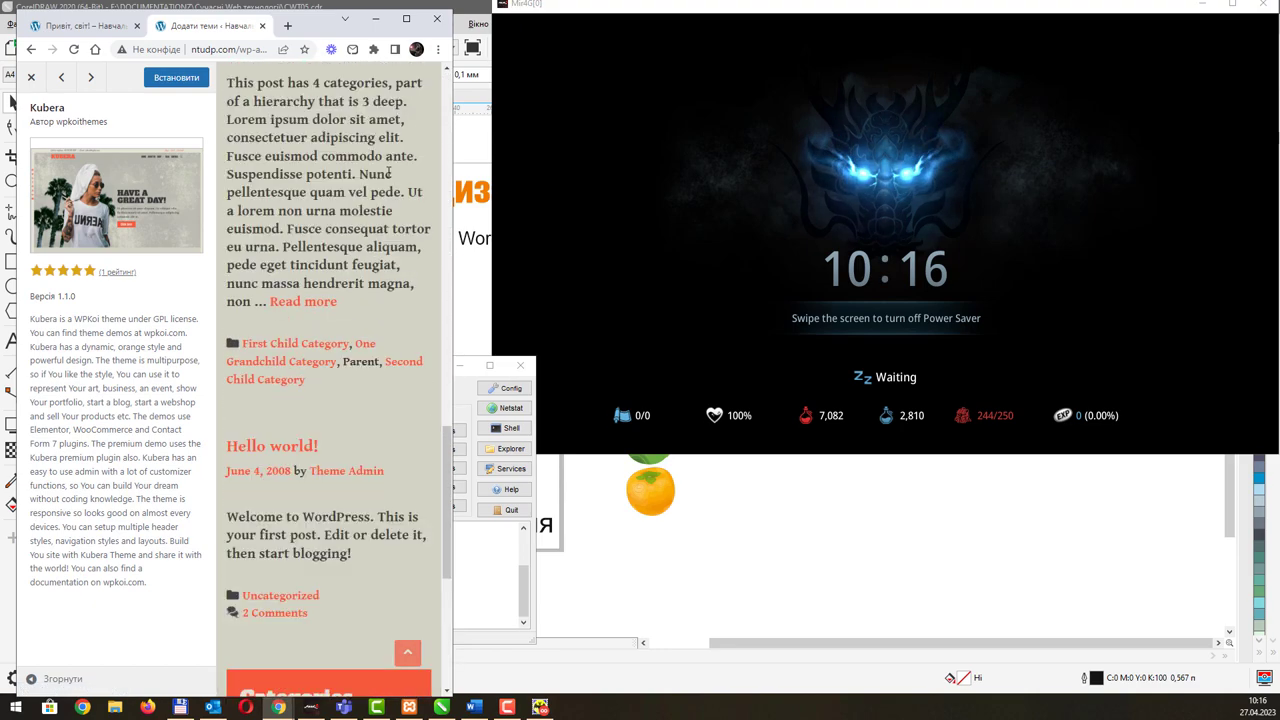
click(406, 18)
scroll(806, 346, up, 10)
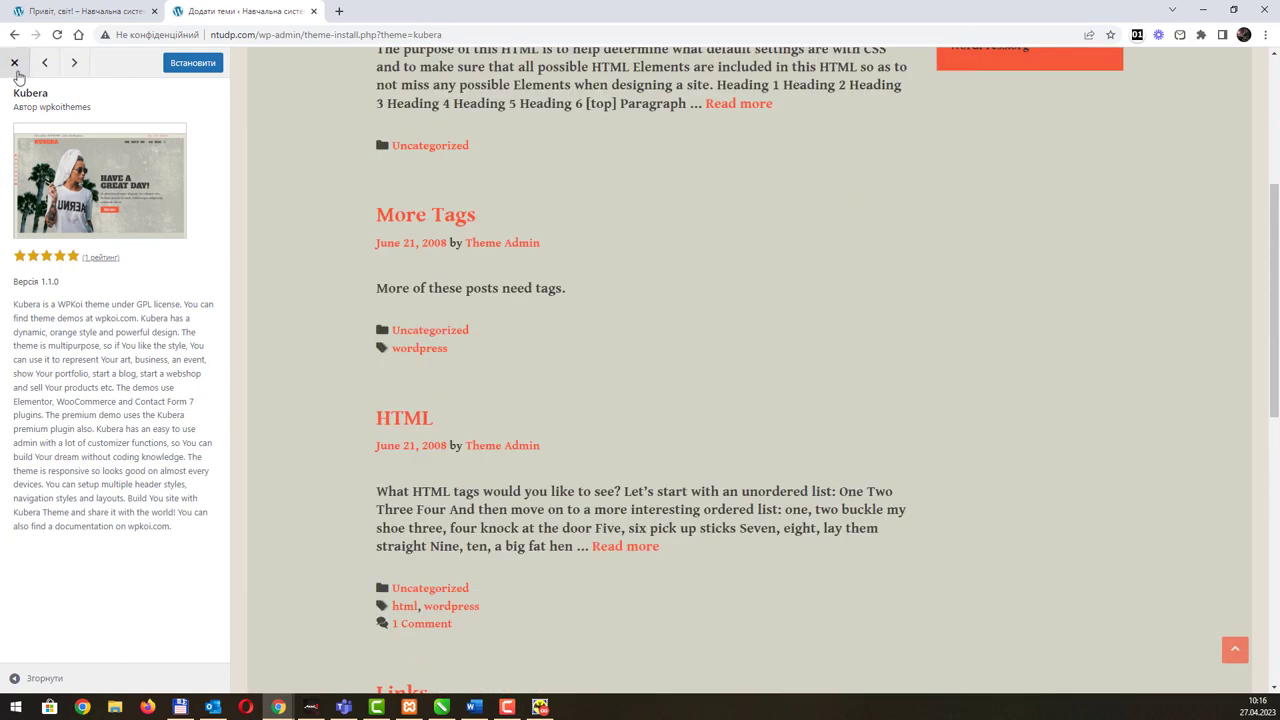
Step: Close the Kubera preview and search the themes for 'classic' instead of 'orange'
click(17, 66)
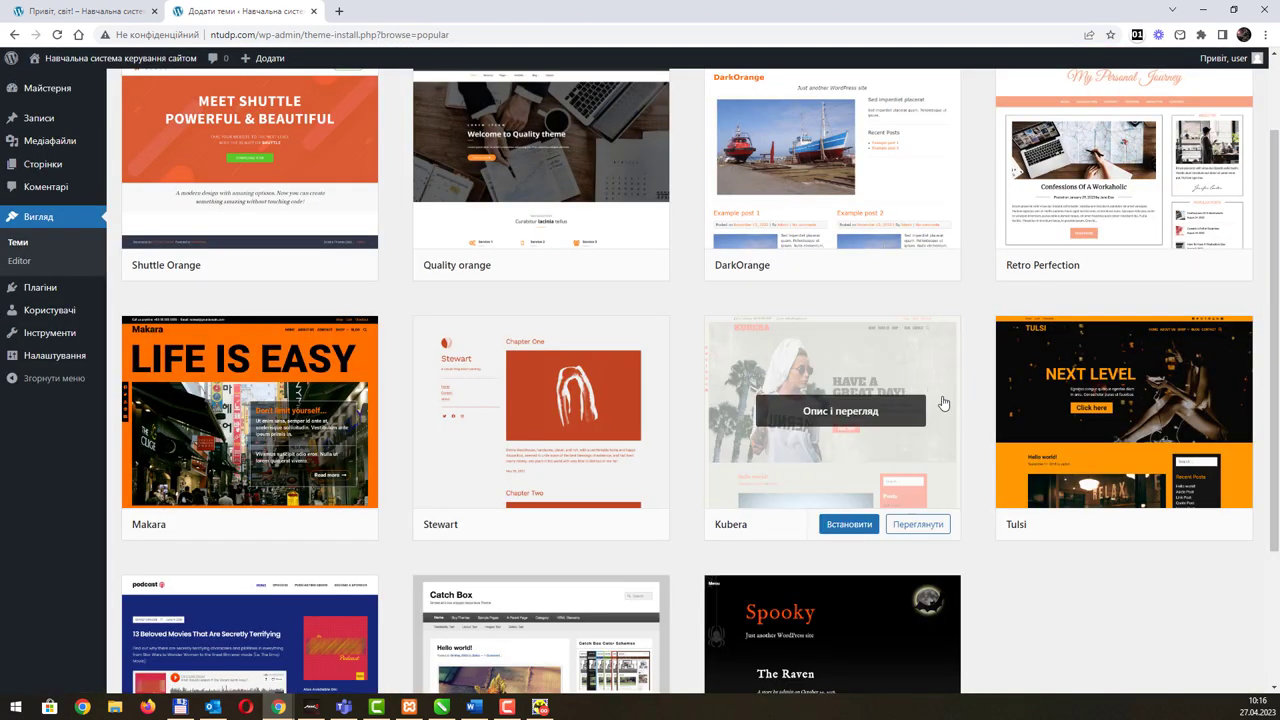
scroll(974, 431, down, 3)
scroll(974, 435, up, 3)
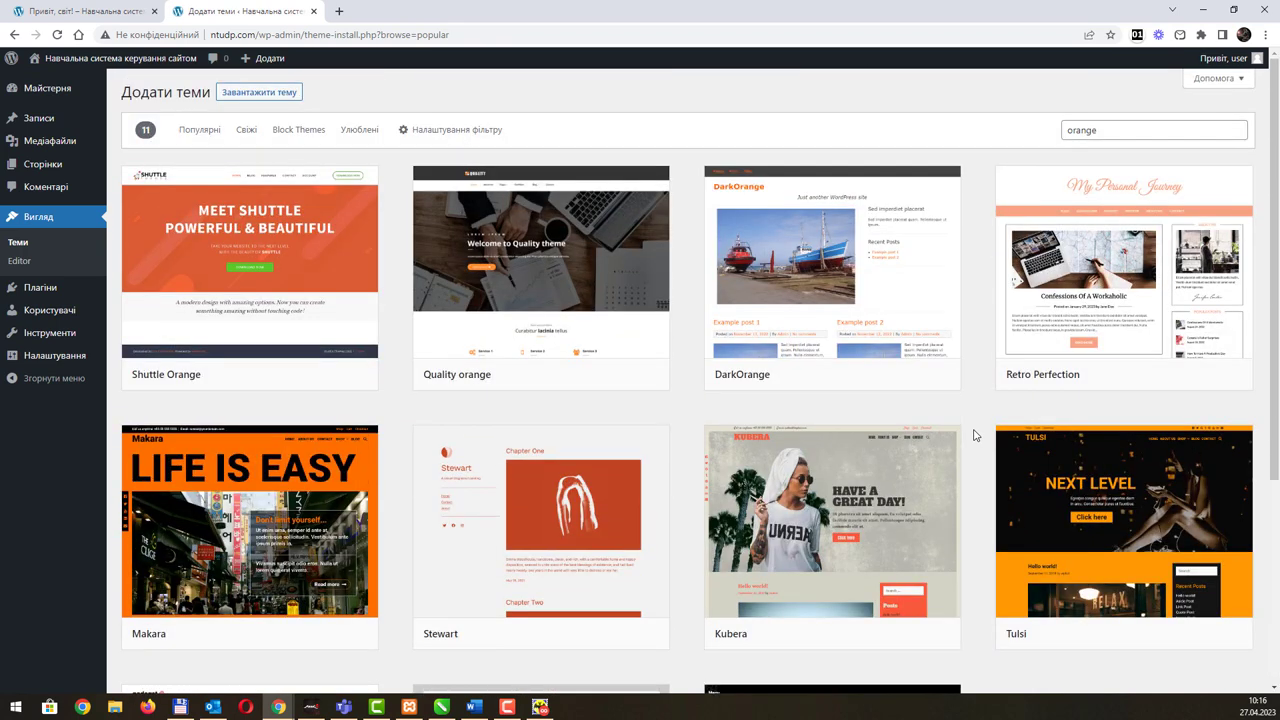
mouse_move(997, 223)
drag(1116, 130, 1008, 140)
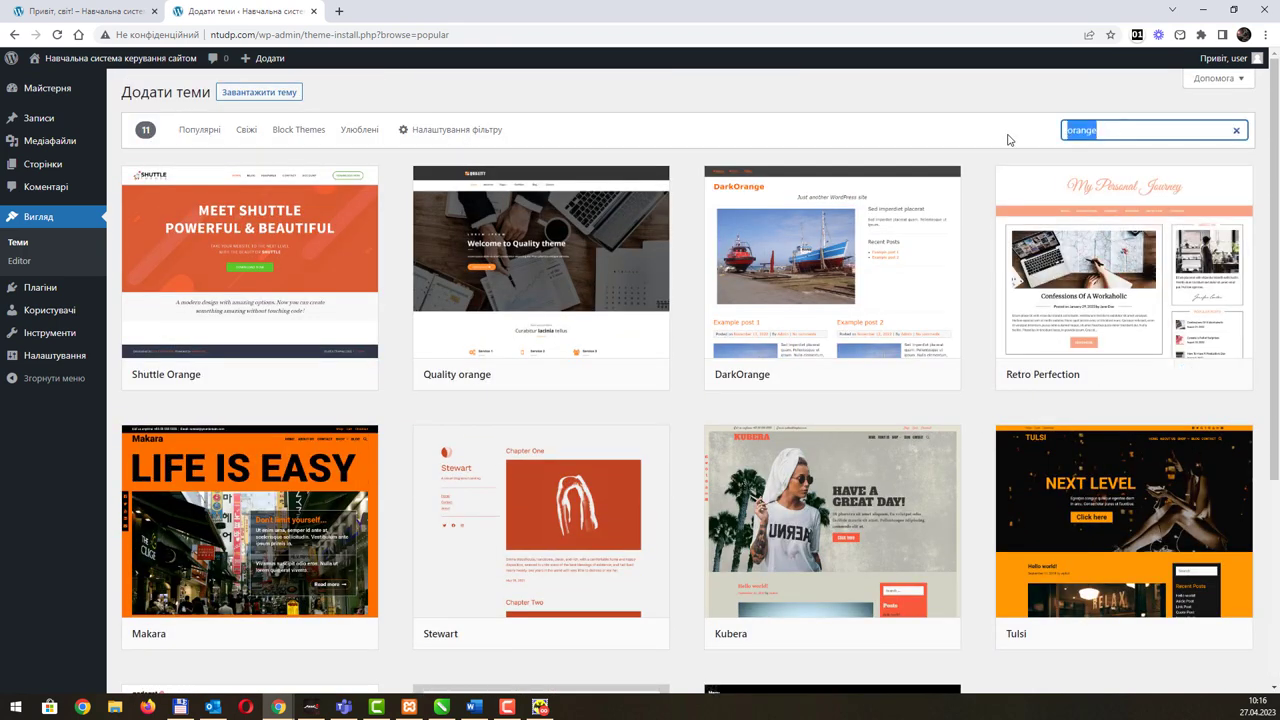
text(classic)
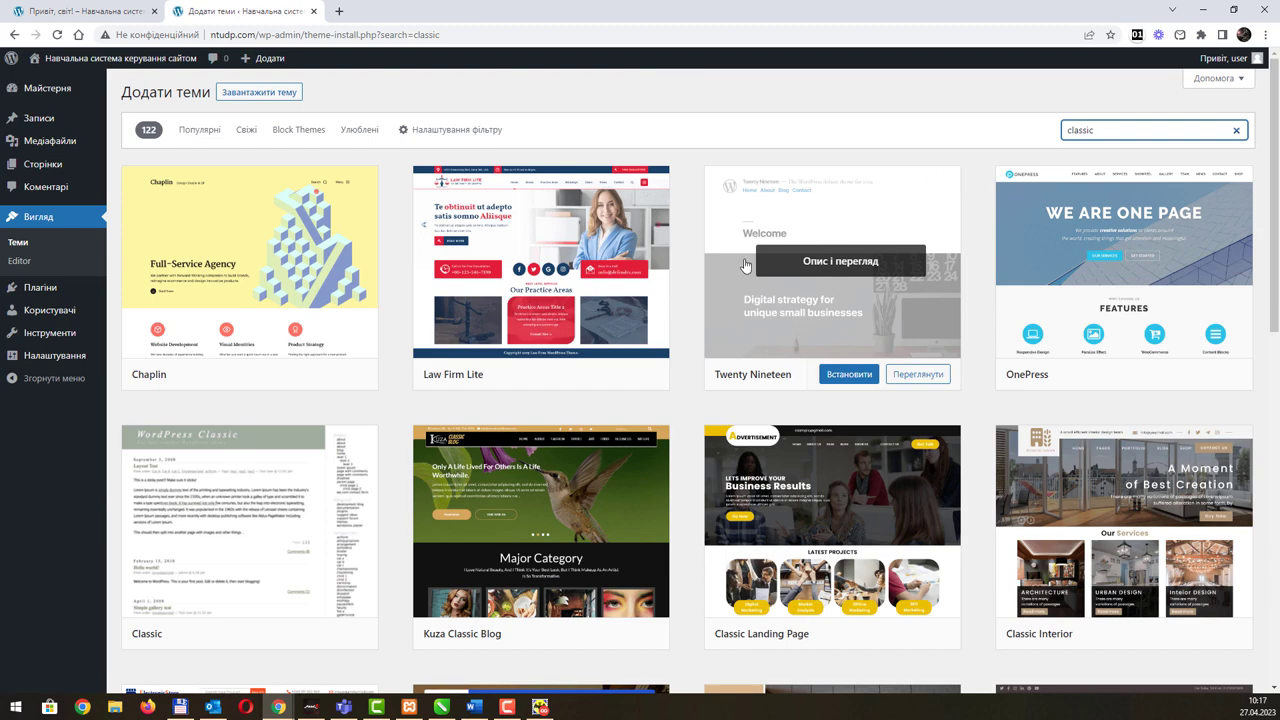
Step: Scroll through the 'classic' results and preview the Gutener Education theme
scroll(745, 265, down, 3)
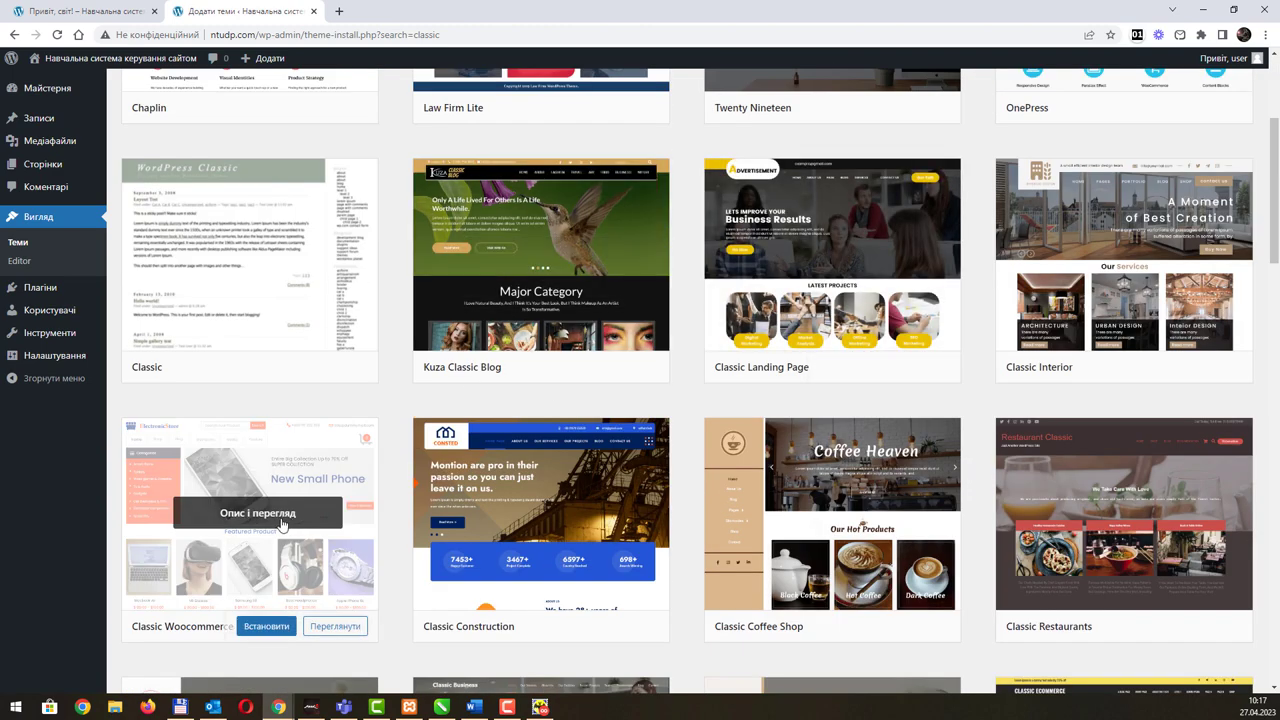
scroll(918, 480, down, 5)
scroll(918, 467, down, 4)
scroll(918, 467, down, 4)
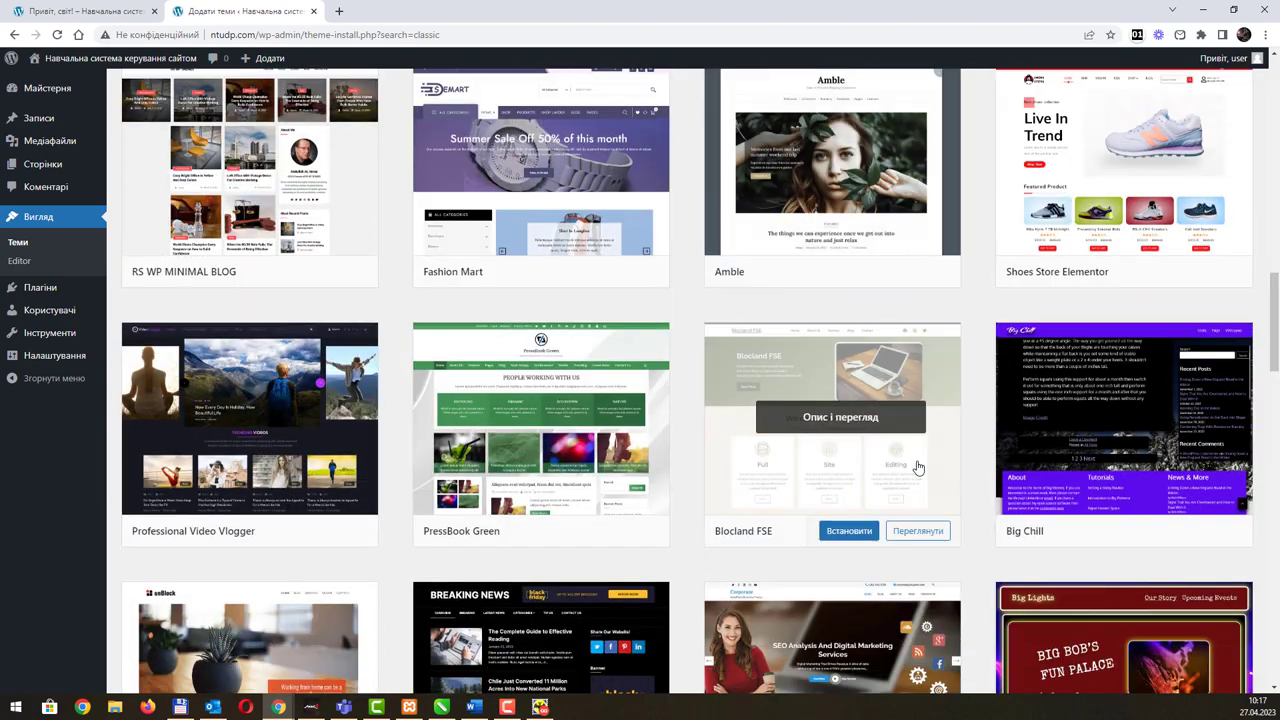
scroll(918, 467, down, 3)
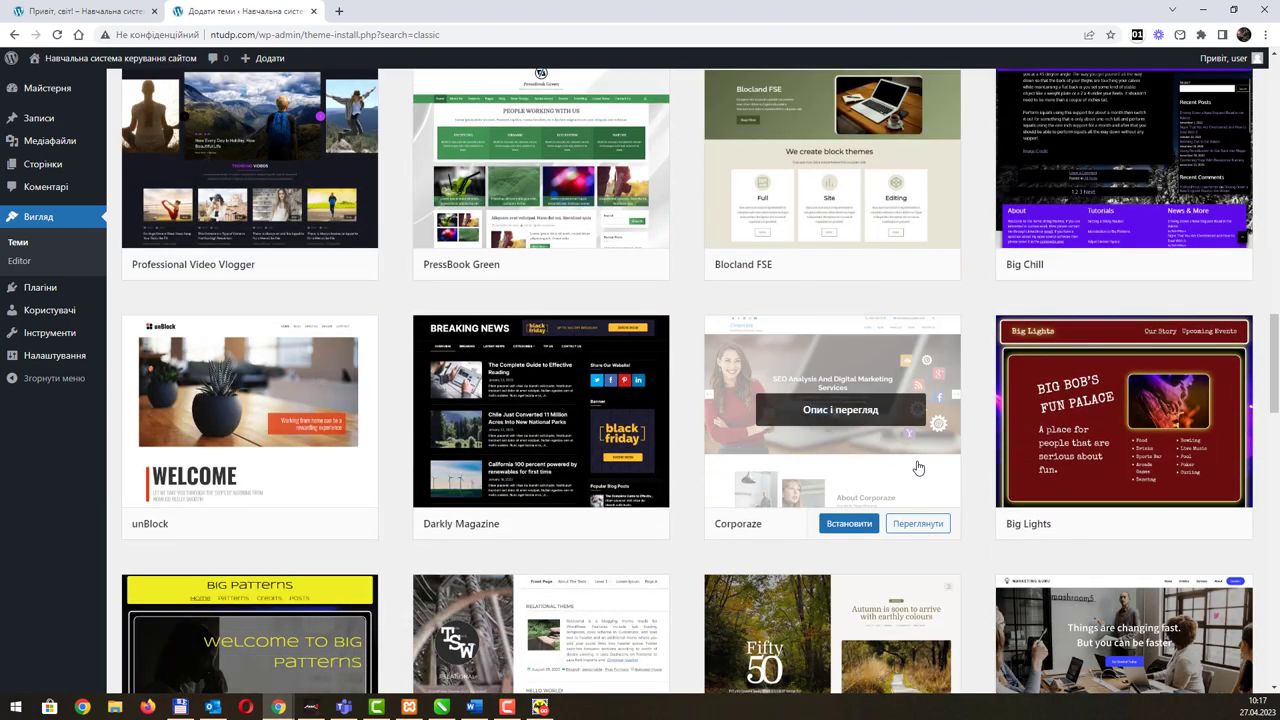
scroll(918, 467, down, 4)
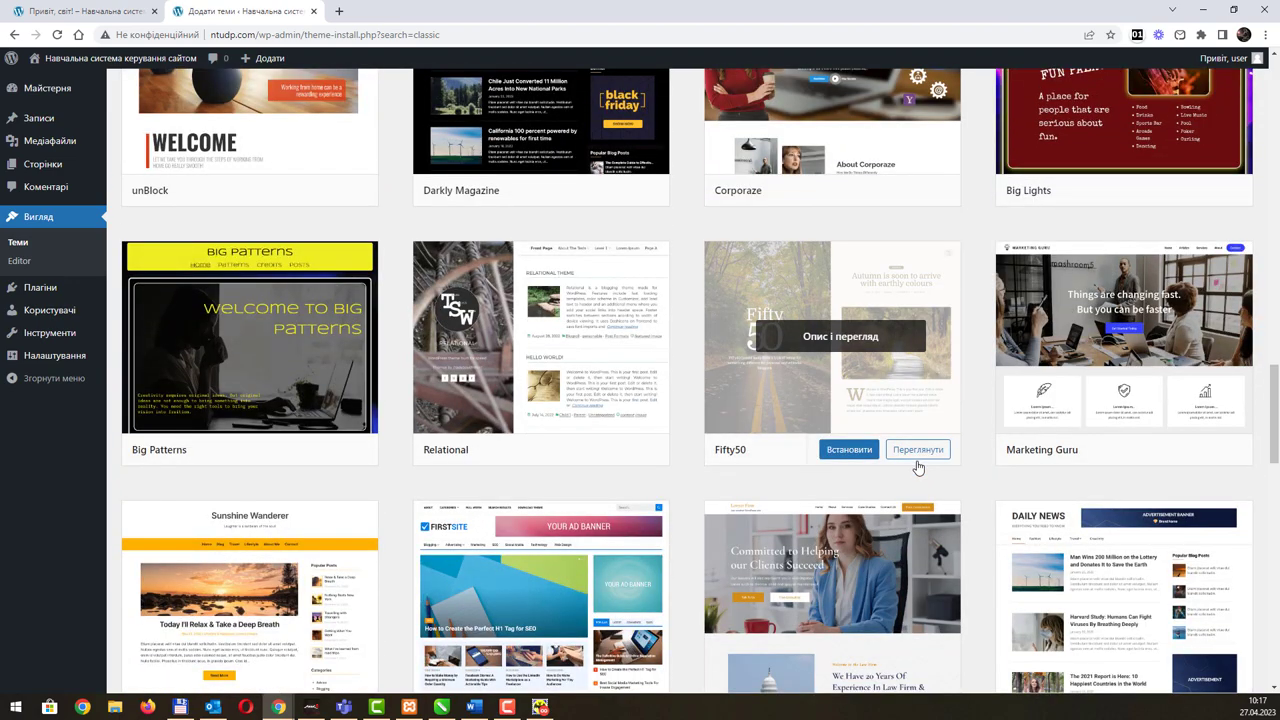
scroll(918, 467, down, 6)
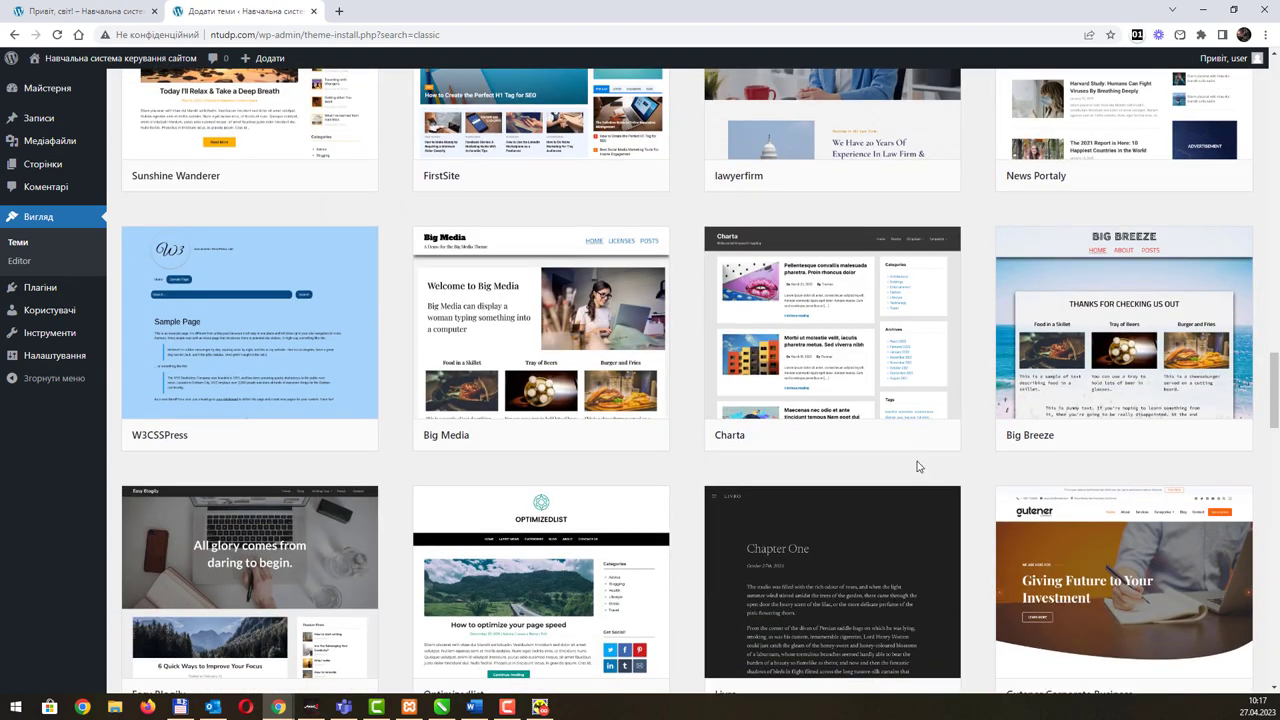
scroll(918, 467, down, 4)
scroll(918, 467, down, 3)
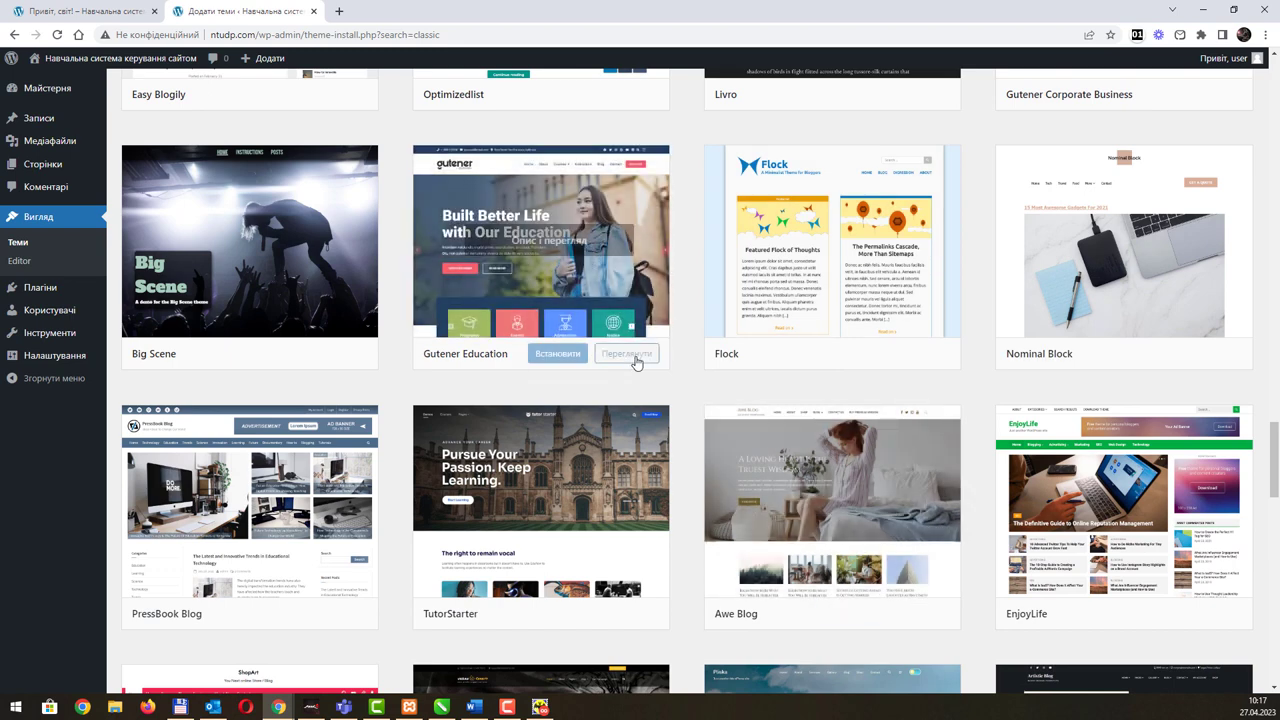
click(628, 355)
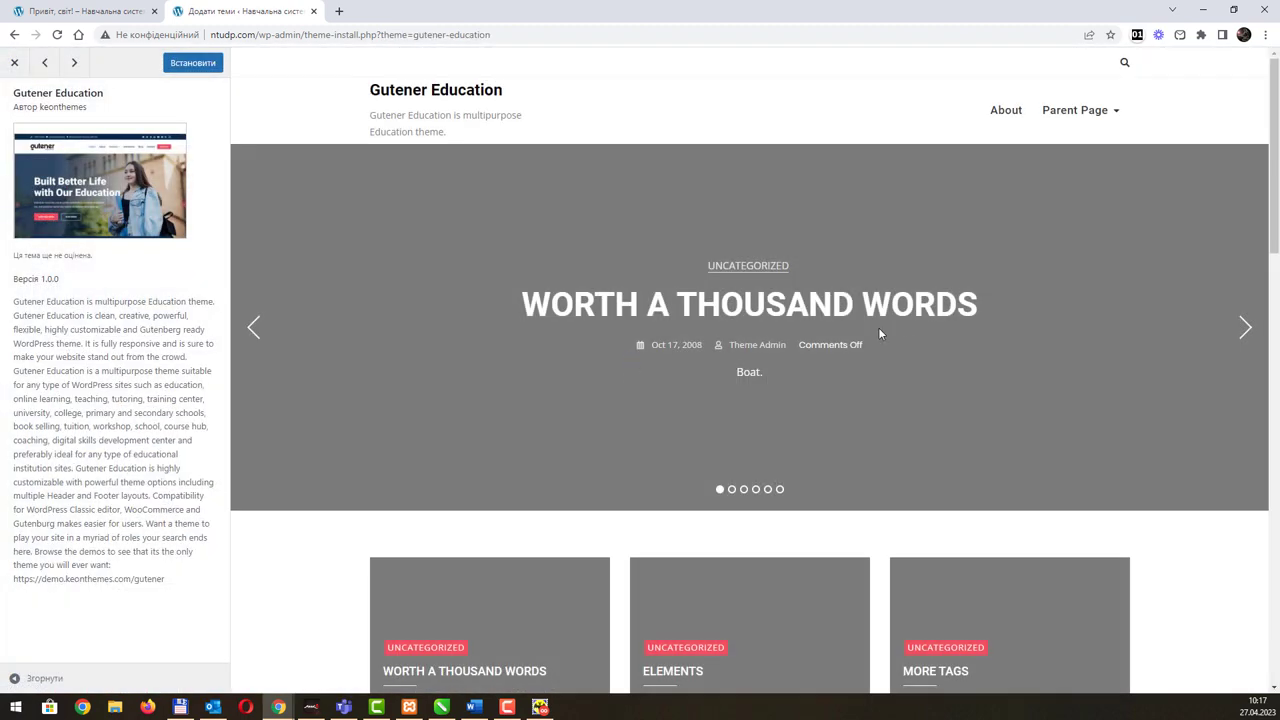
Step: Advance the Gutener Education featured-post slider through five slides
click(1240, 338)
click(1240, 337)
click(1241, 333)
click(1241, 333)
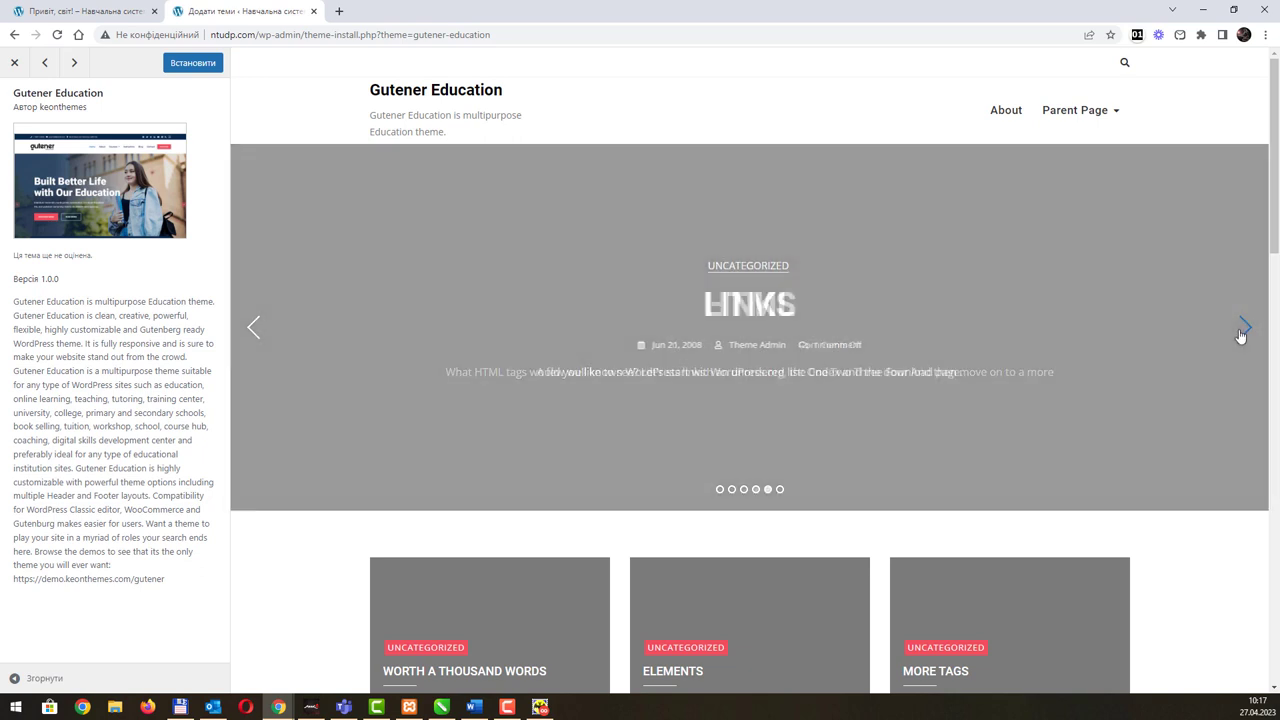
click(1241, 333)
Step: Scroll the preview's post list, then shrink the browser to a narrow, mobile-sized window
scroll(586, 328, down, 3)
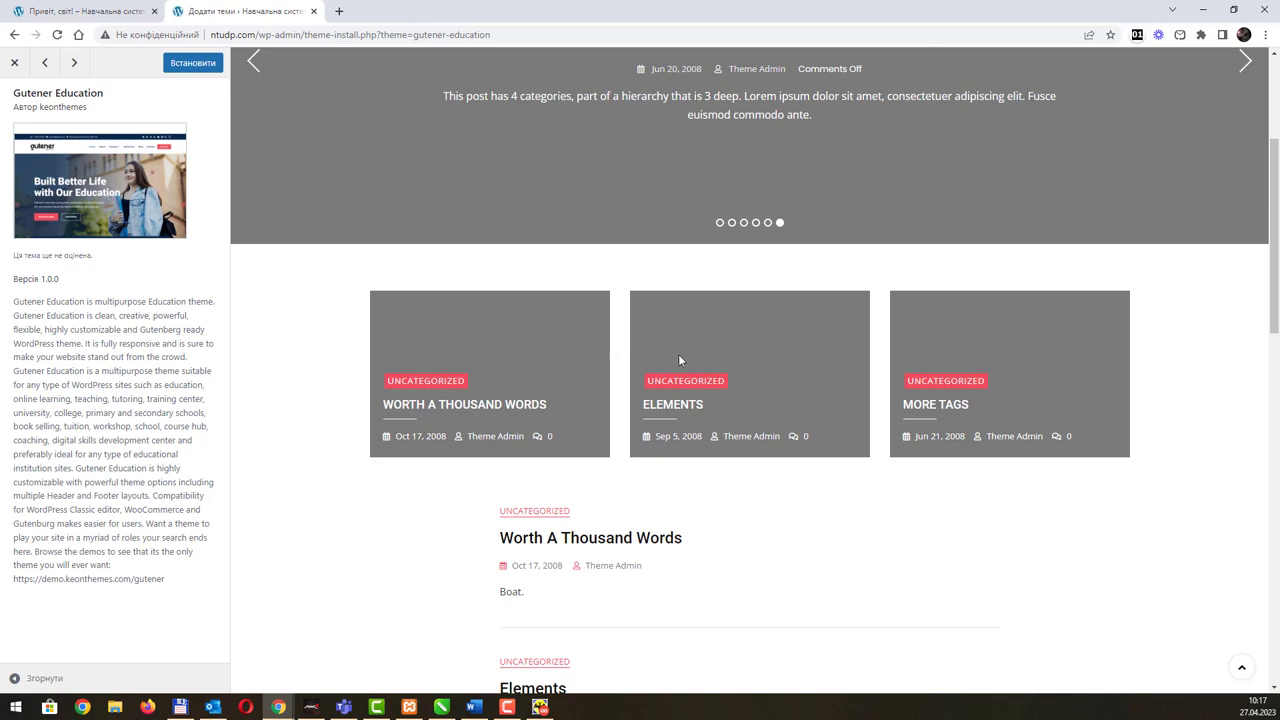
scroll(534, 366, down, 12)
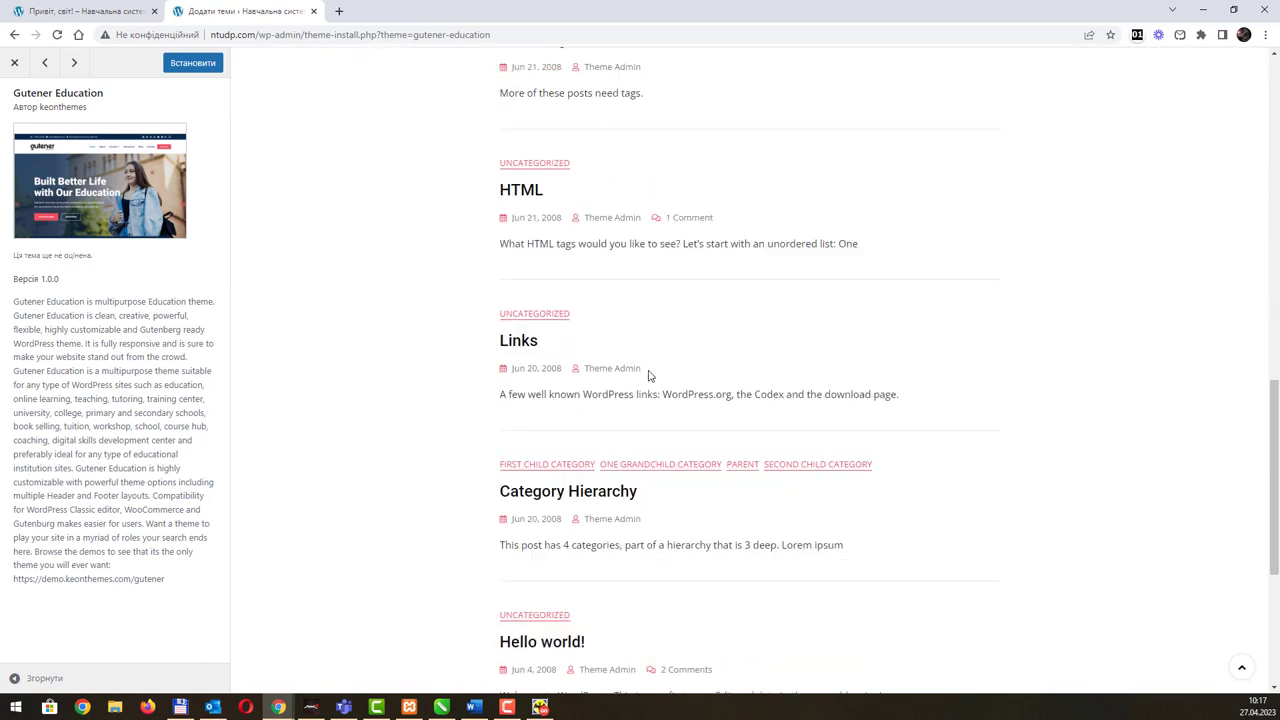
scroll(829, 460, up, 15)
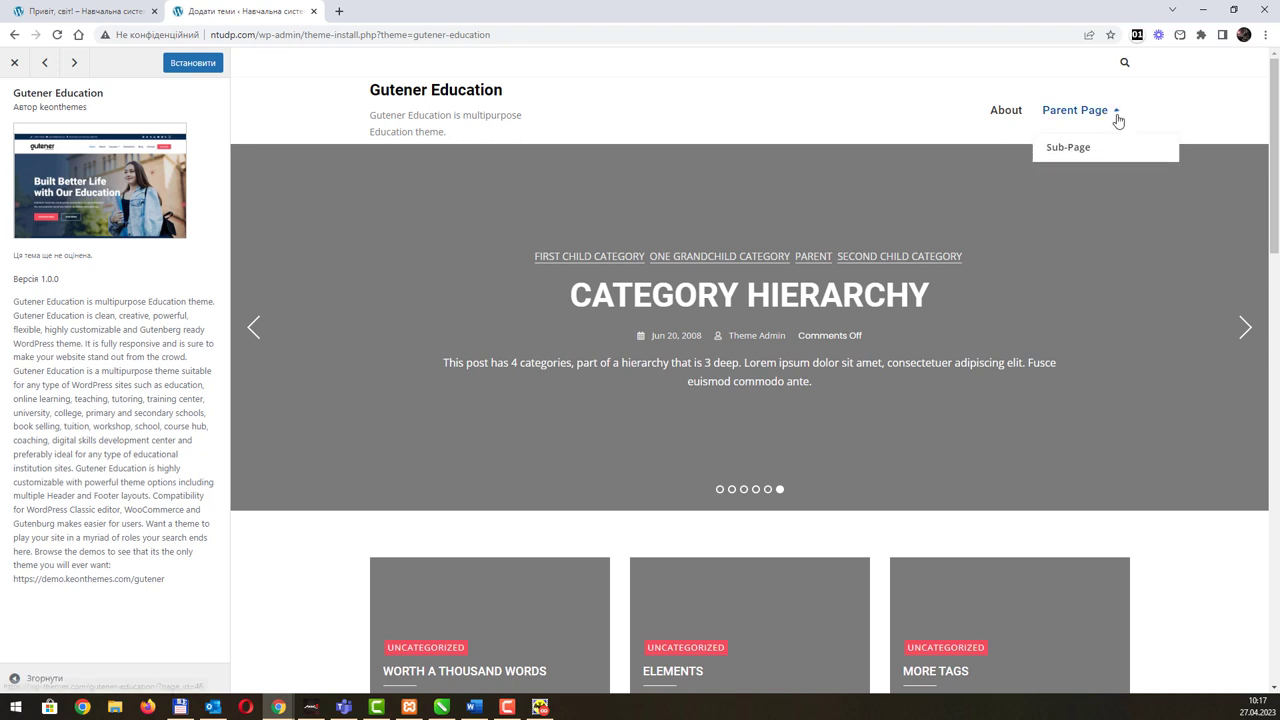
click(1232, 9)
click(429, 308)
Step: Open Gutener's mobile menu and expand Parent Page to show its Sub-page, then collapse it
click(429, 308)
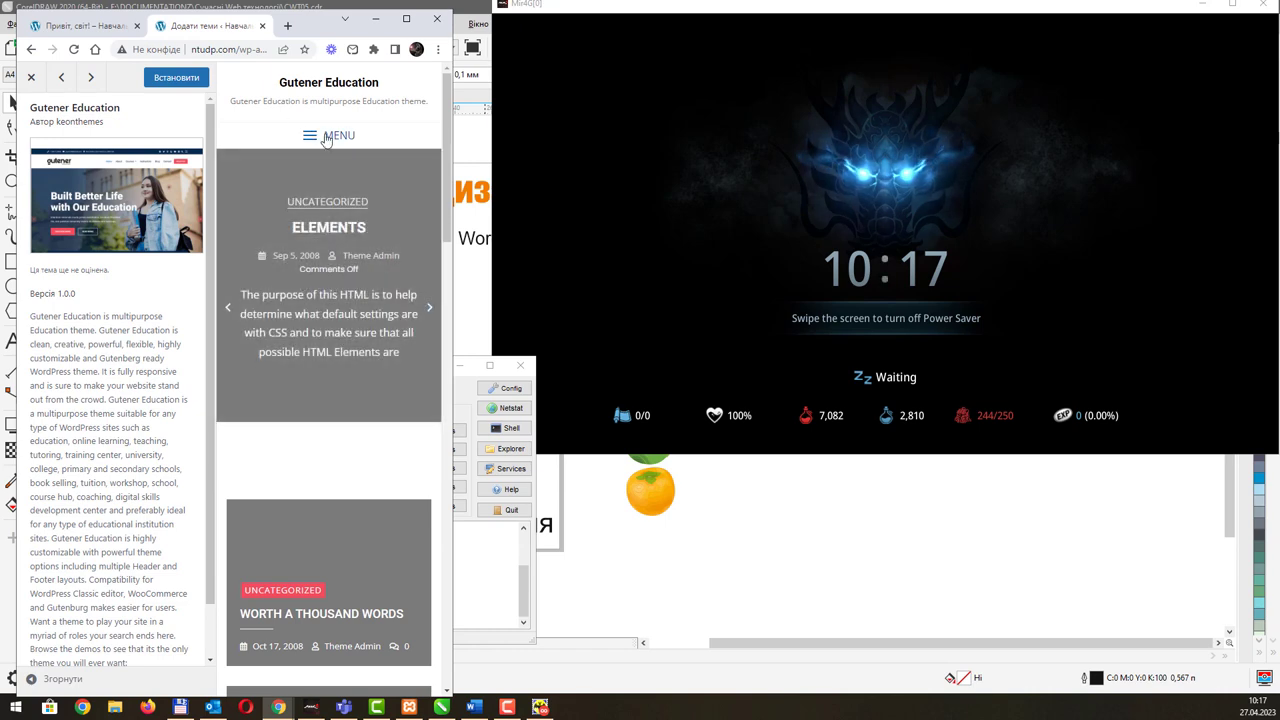
click(326, 137)
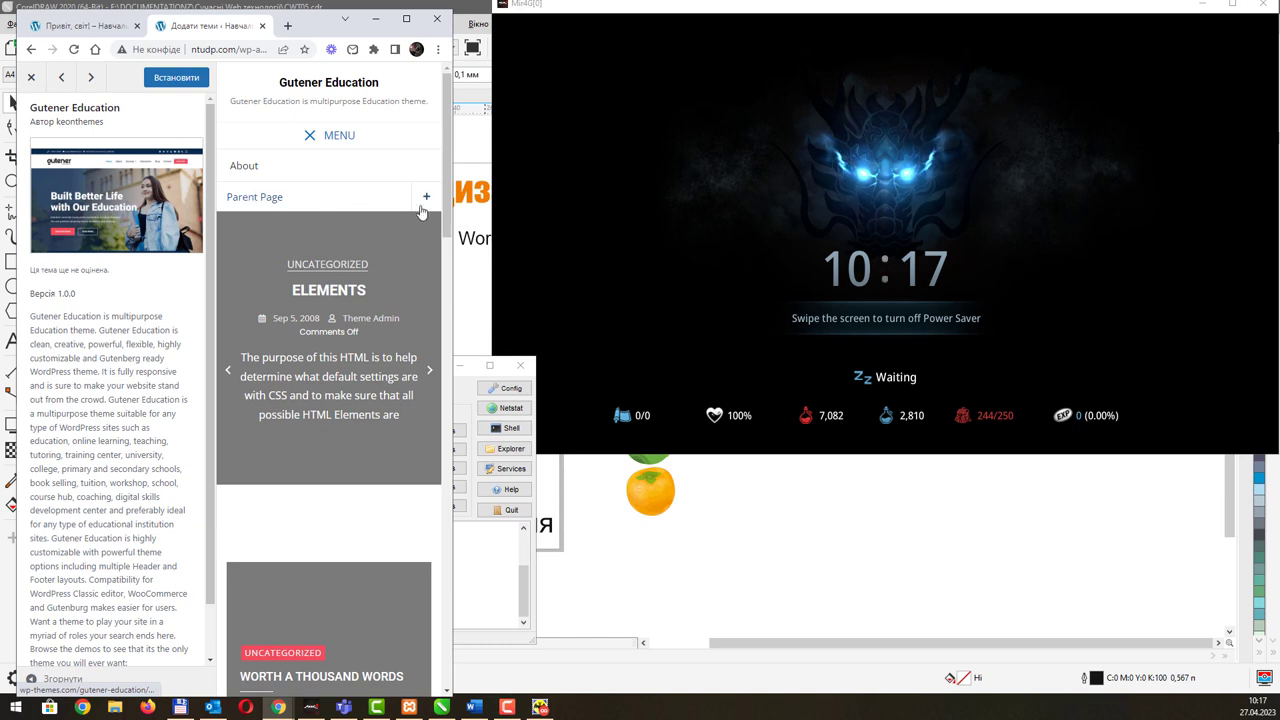
click(425, 199)
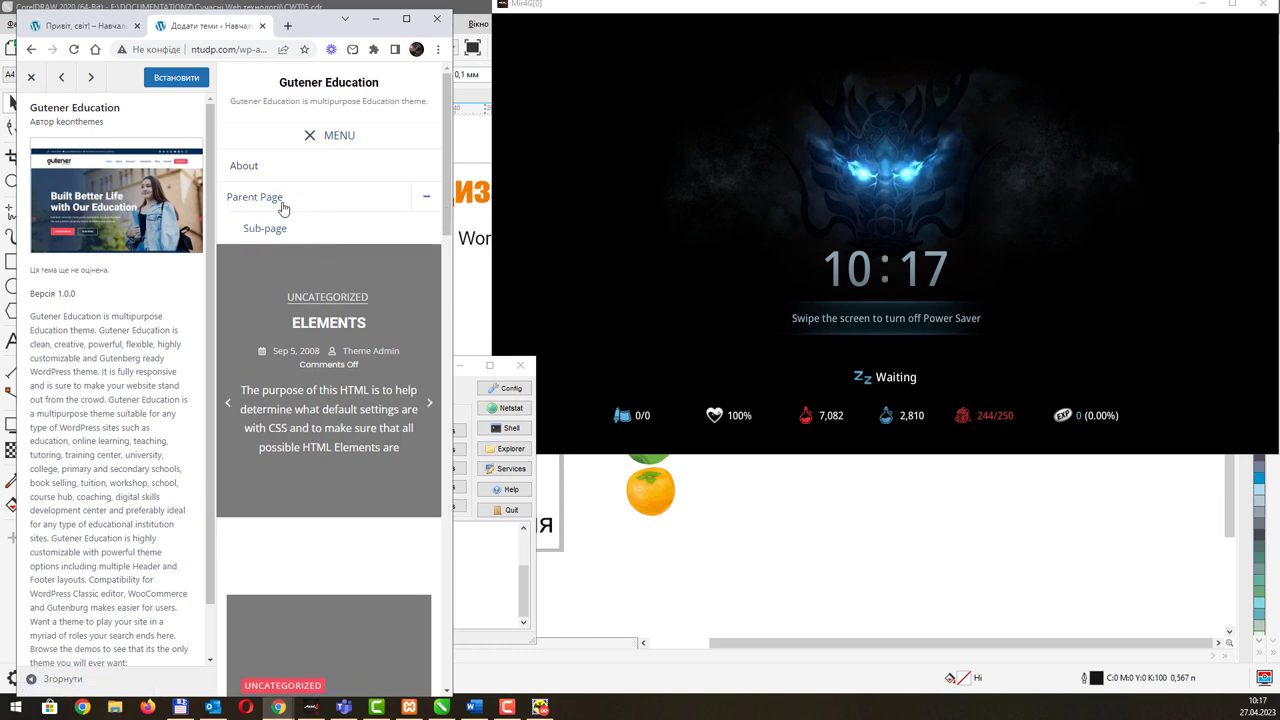
click(426, 198)
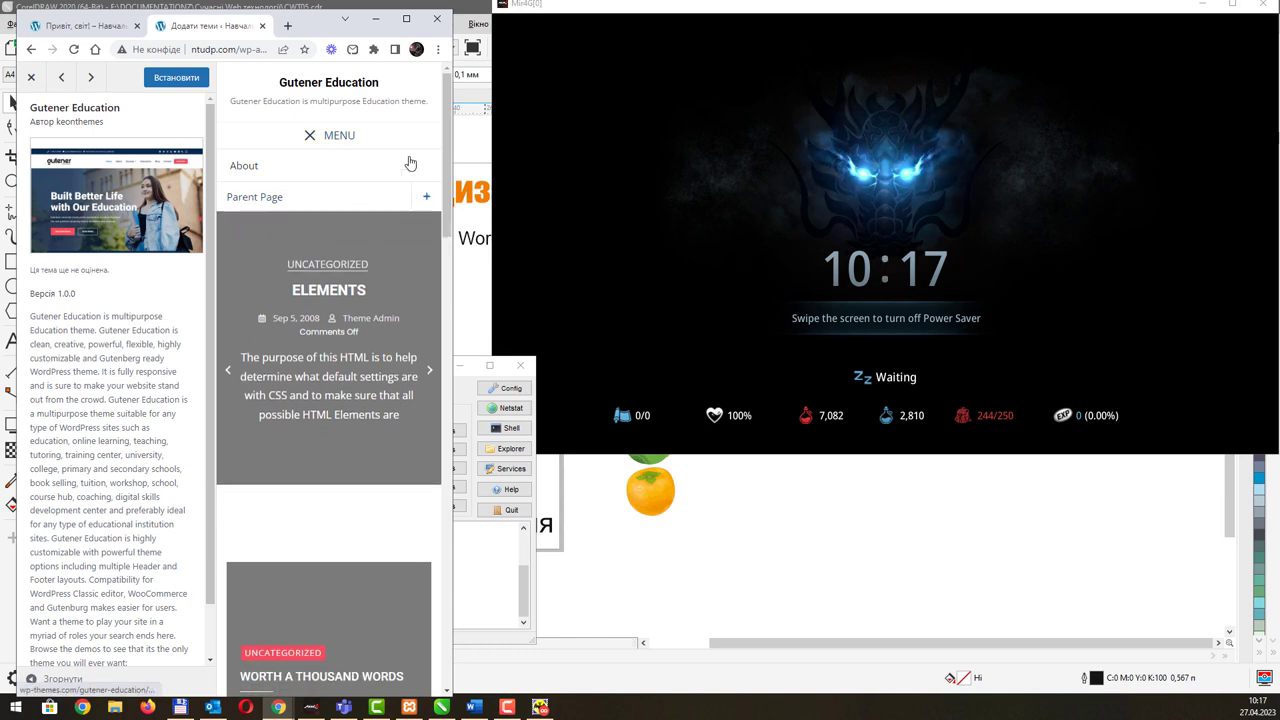
Step: Close the mobile menu, scroll the stacked posts, and maximize the browser again
click(310, 137)
click(310, 137)
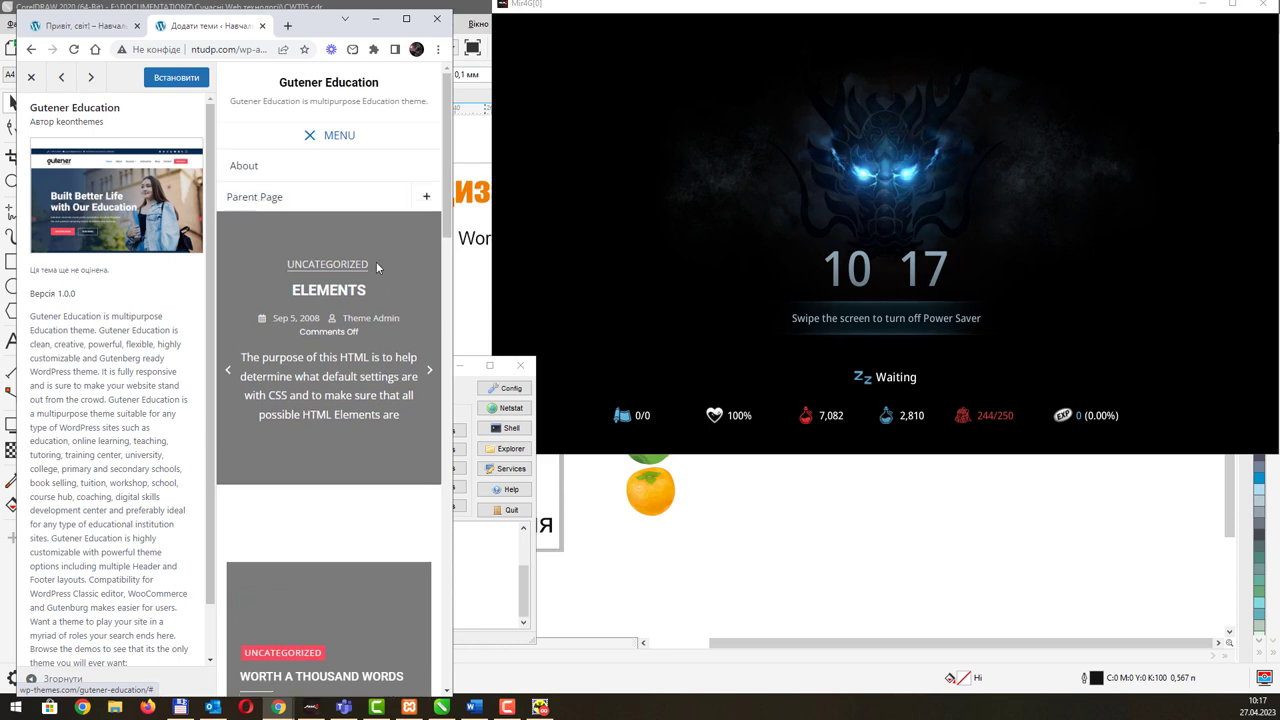
click(306, 135)
scroll(340, 320, down, 8)
scroll(329, 352, down, 10)
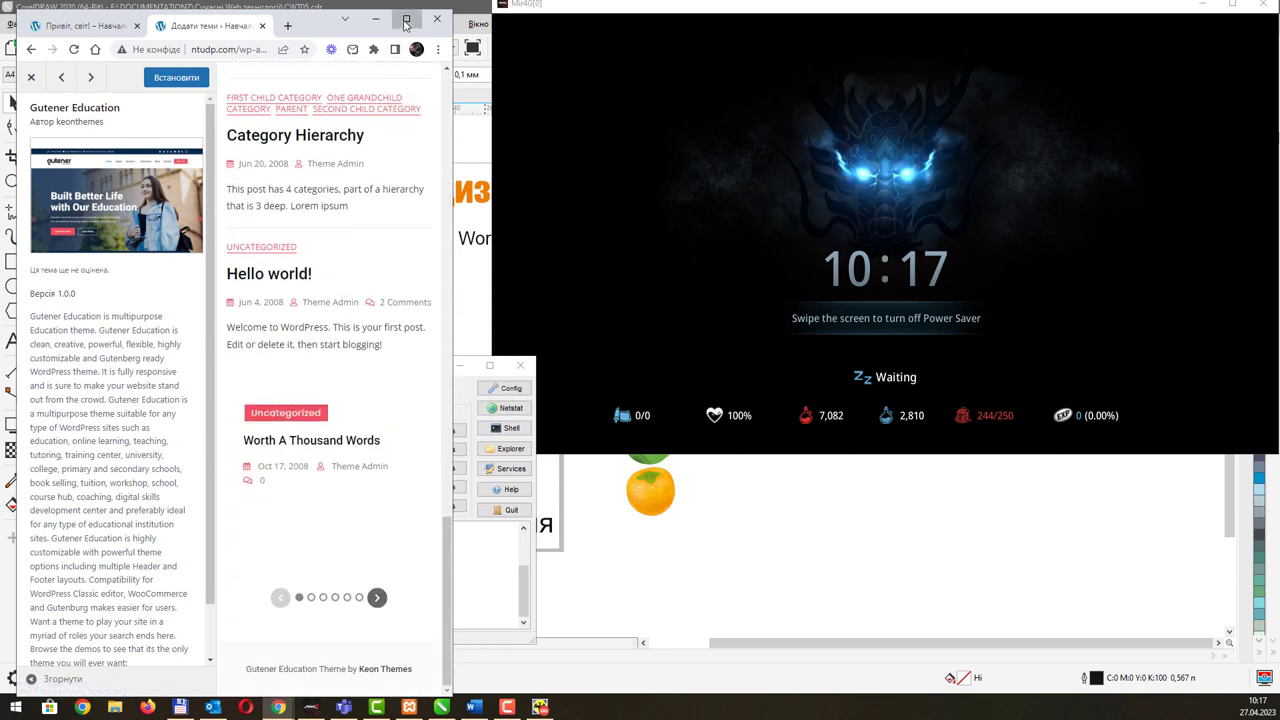
click(406, 20)
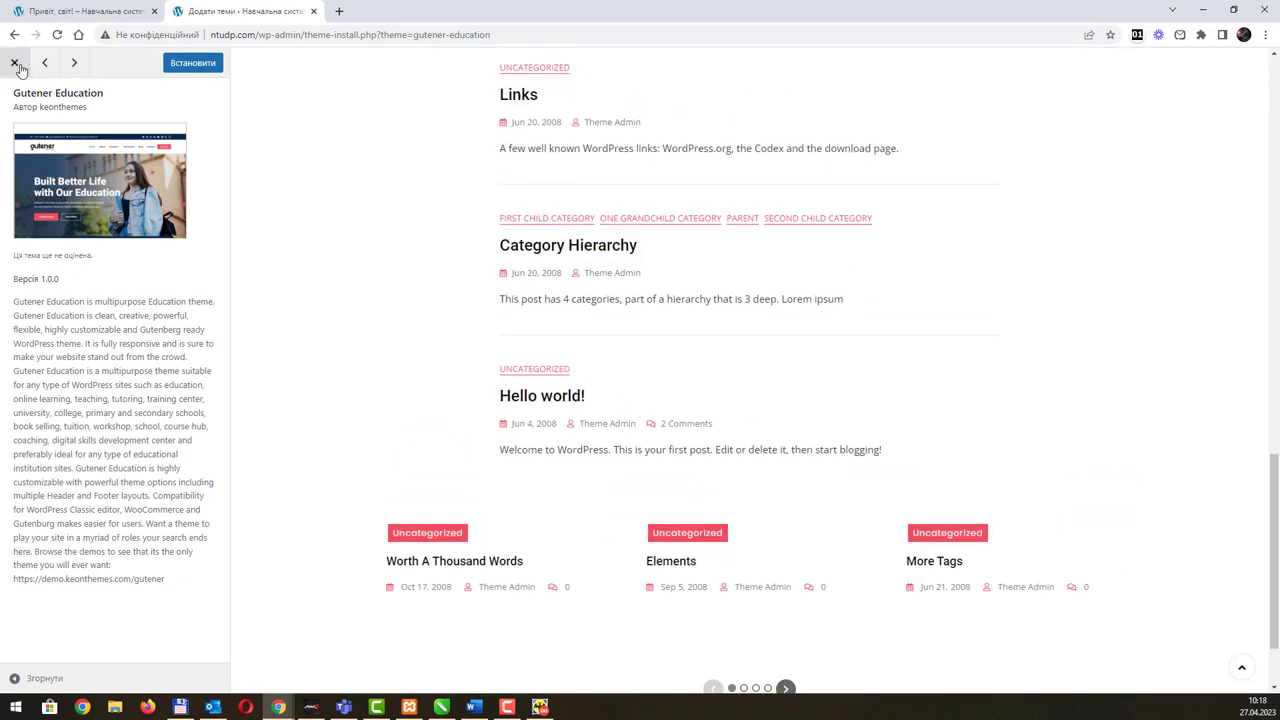
click(14, 62)
scroll(1006, 360, down, 3)
scroll(1006, 360, down, 6)
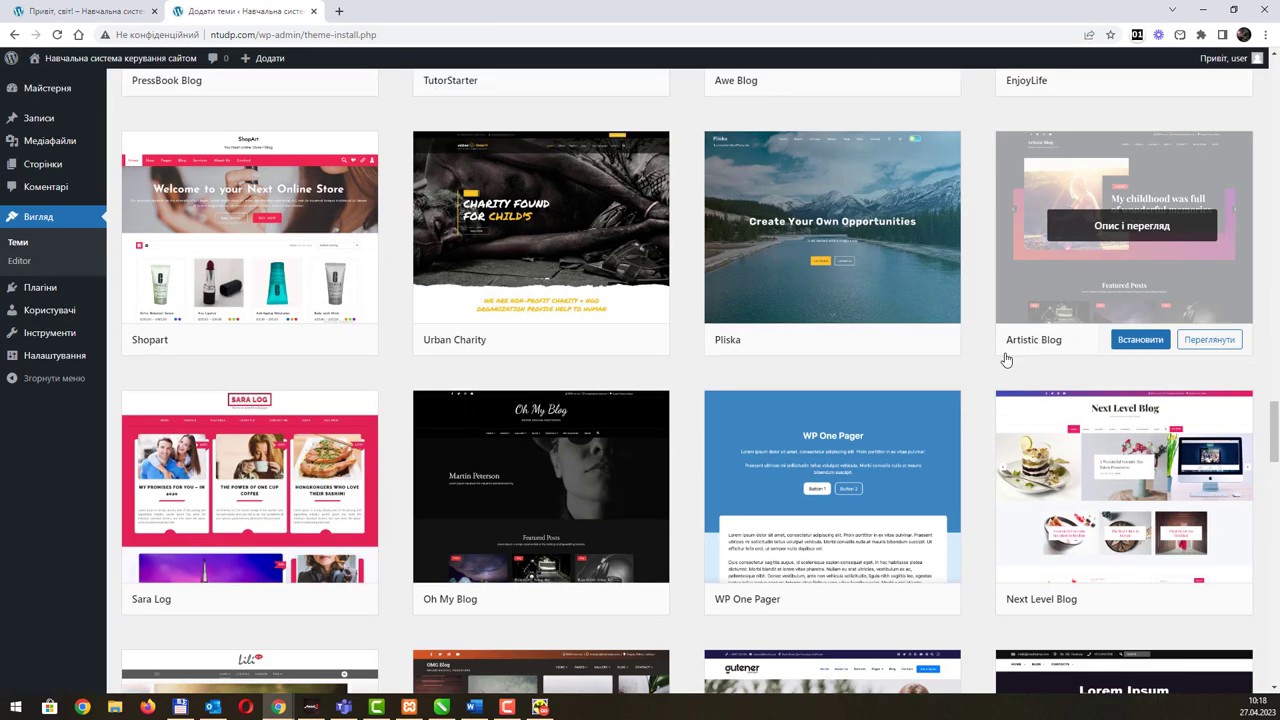
scroll(1006, 360, down, 6)
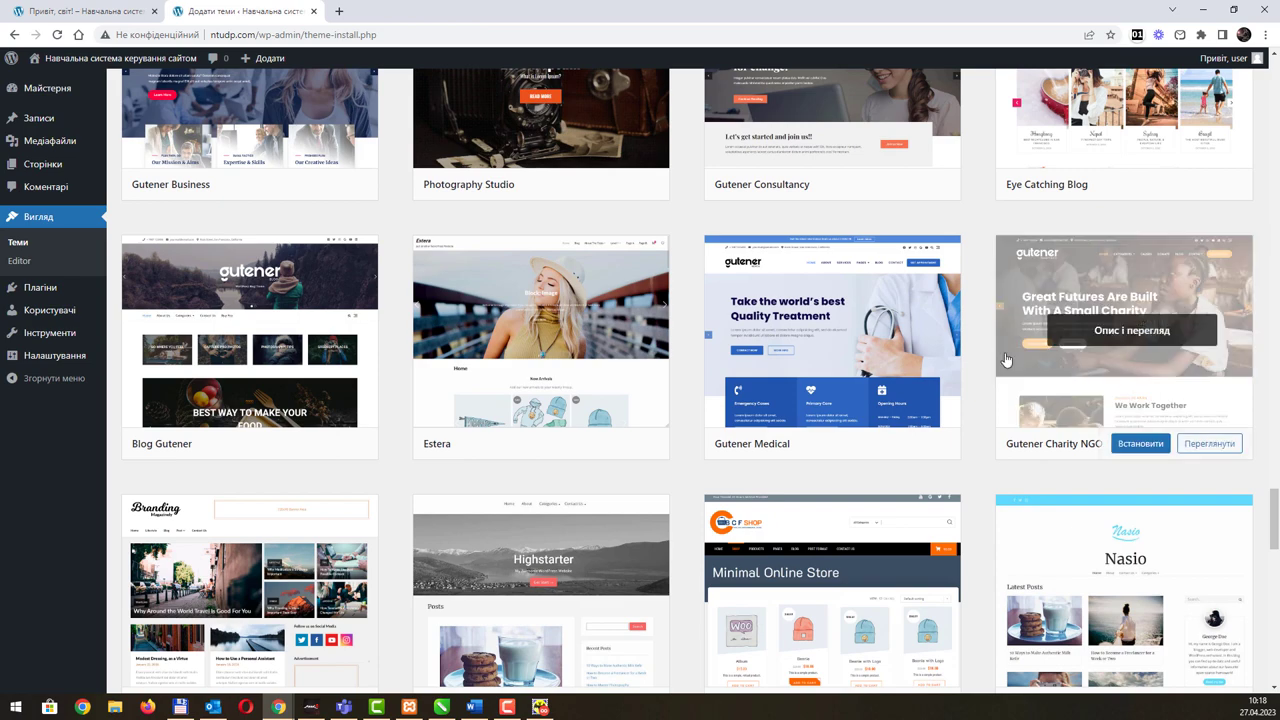
scroll(1006, 360, down, 6)
scroll(1006, 360, down, 2)
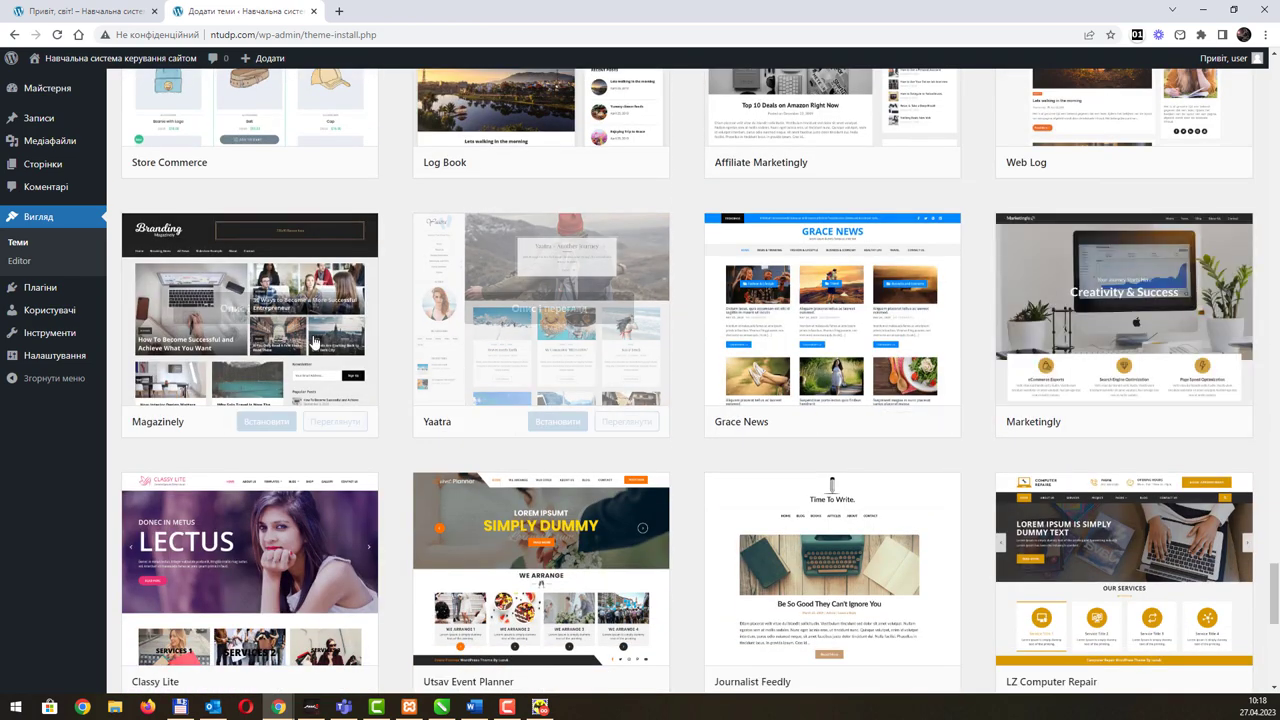
click(317, 423)
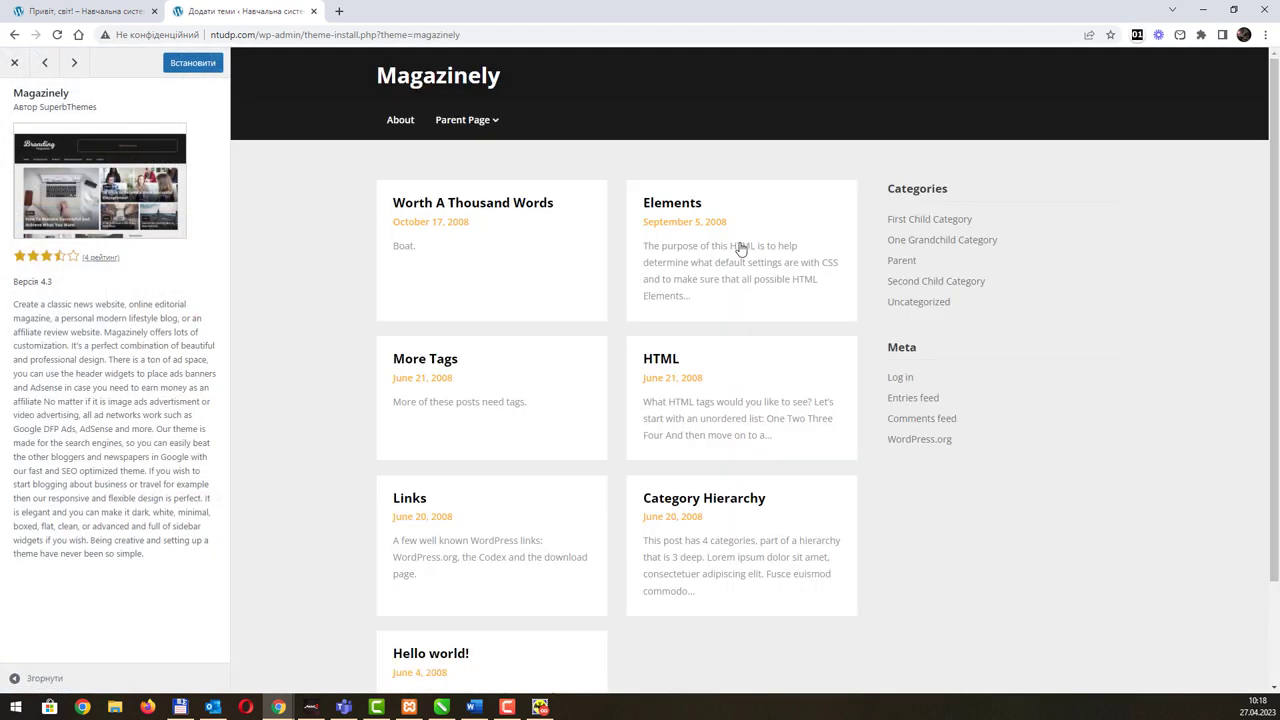
scroll(757, 300, down, 3)
scroll(283, 145, up, 3)
click(14, 62)
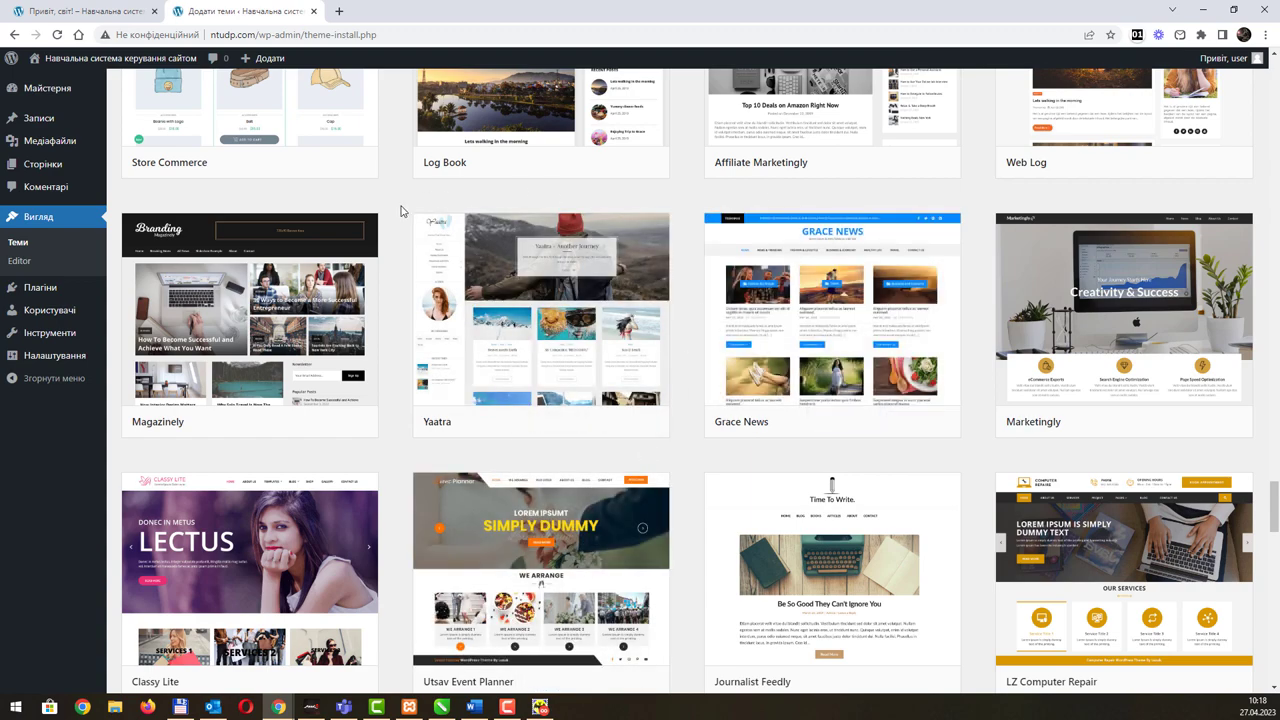
scroll(873, 400, up, 10)
scroll(873, 400, up, 15)
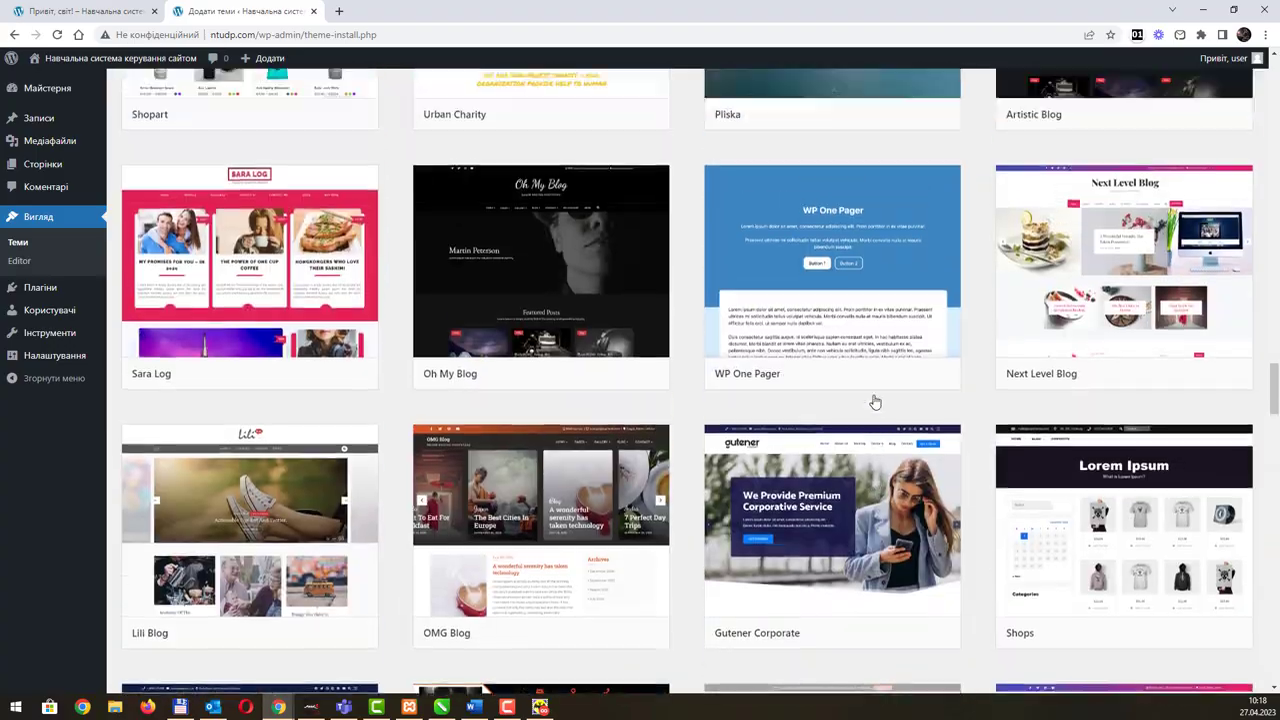
scroll(869, 401, up, 15)
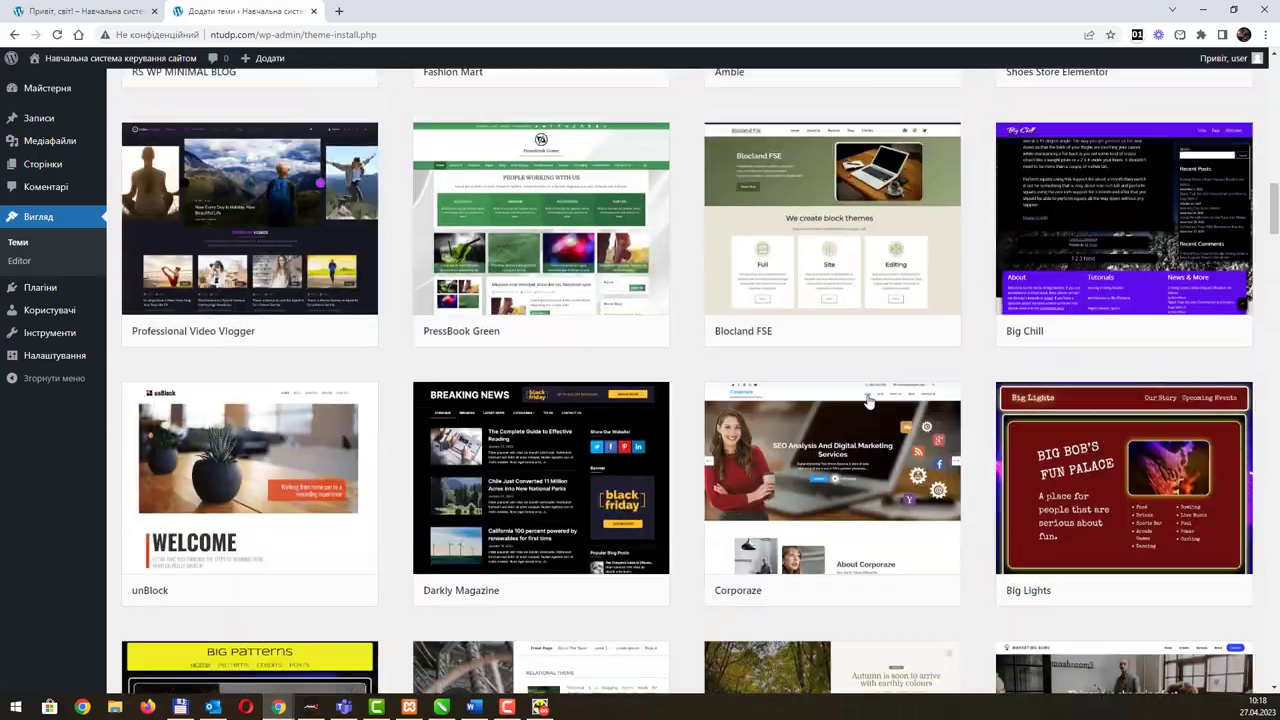
scroll(869, 401, down, 3)
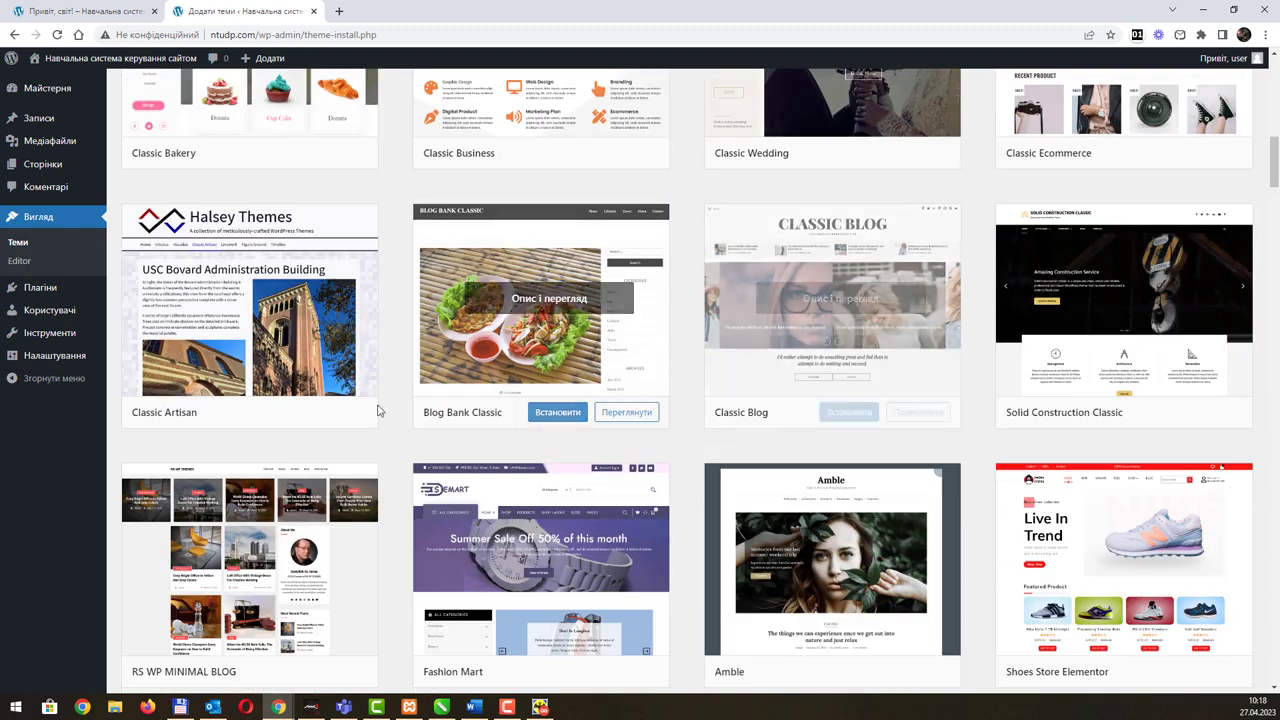
click(325, 413)
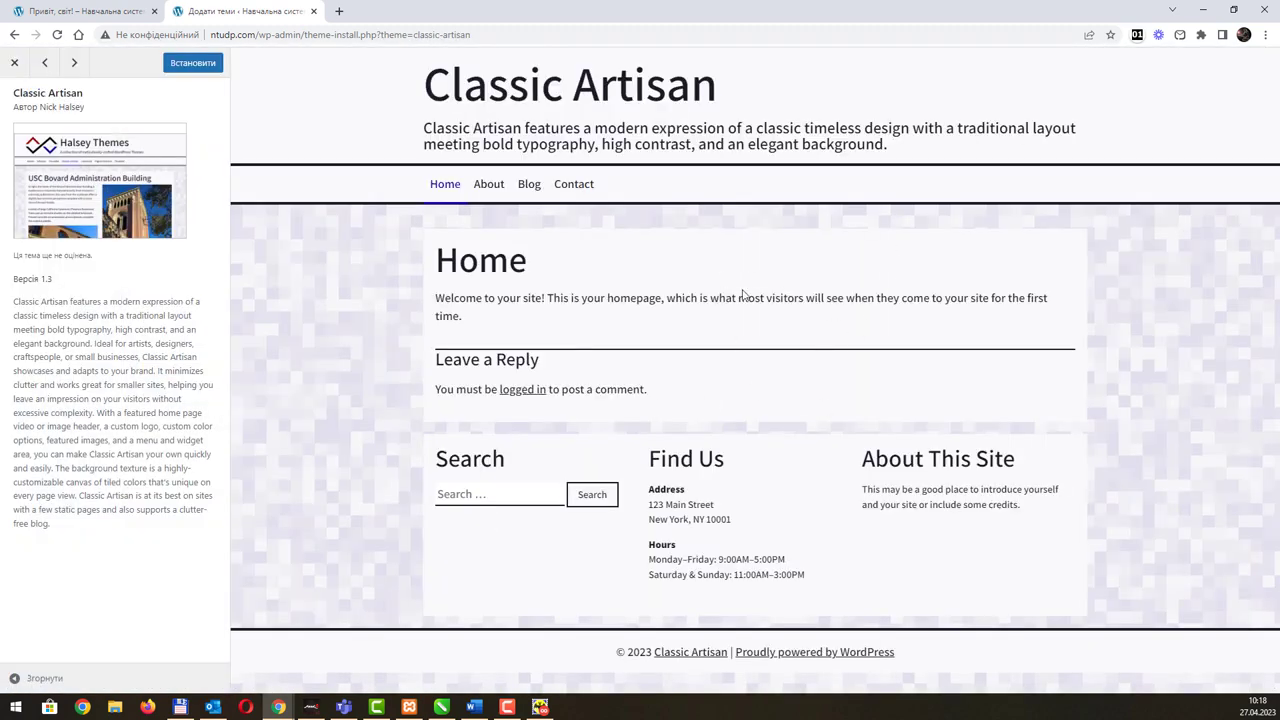
Step: Close the Classic Artisan preview and search the themes for 'dark' instead of 'classic'
click(13, 63)
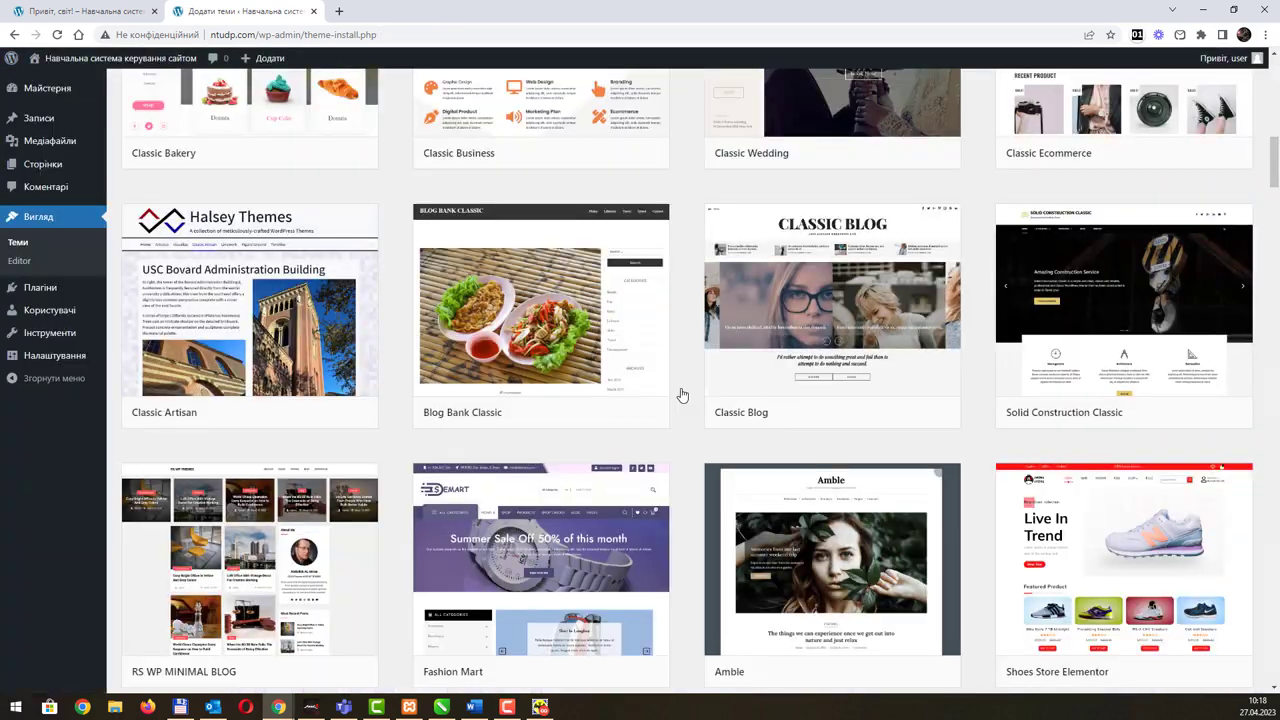
scroll(928, 449, up, 8)
scroll(928, 449, up, 2)
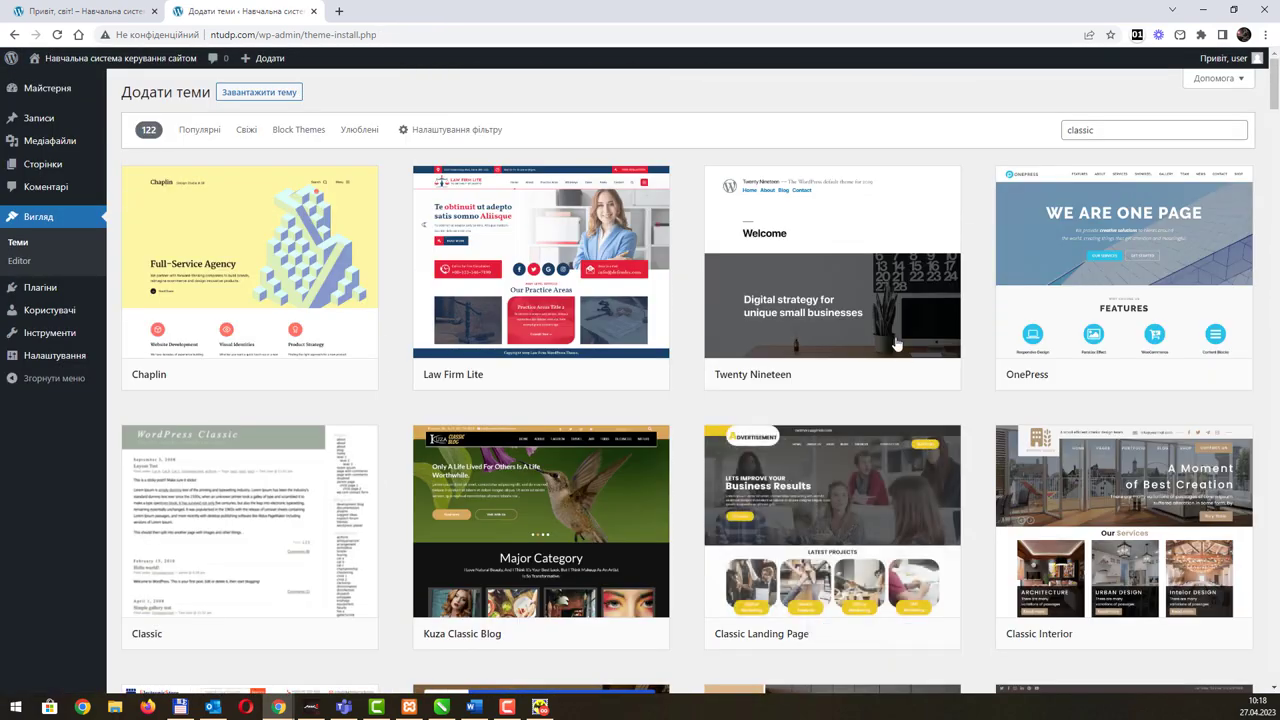
double_click(1080, 130)
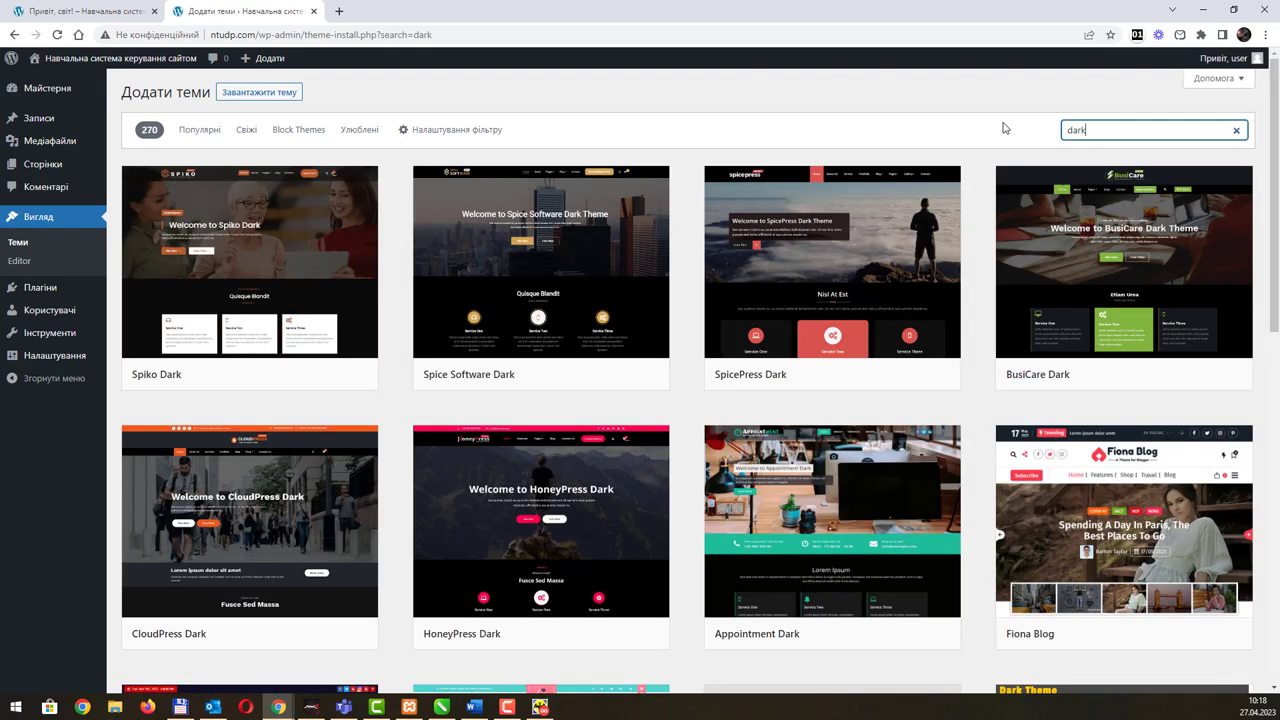
scroll(870, 347, down, 12)
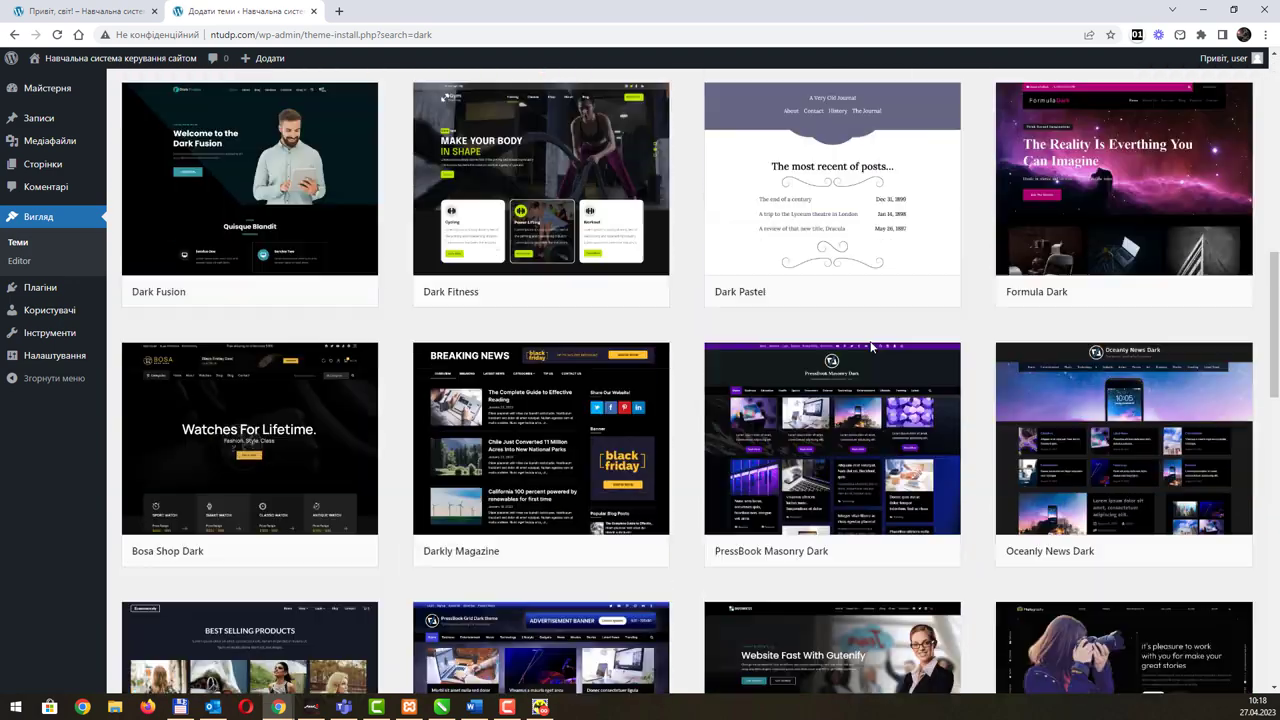
scroll(870, 347, up, 12)
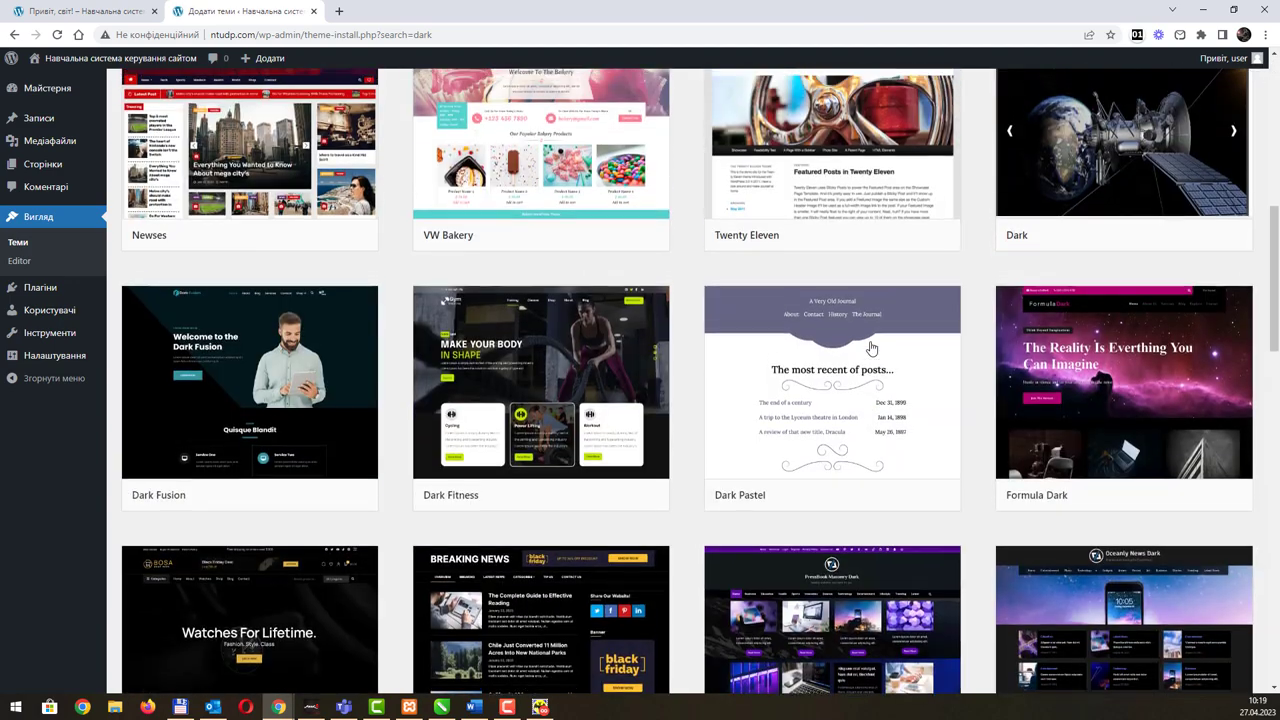
Step: Search the themes for 'light' instead of 'dark' and browse the results
drag(1105, 130, 952, 136)
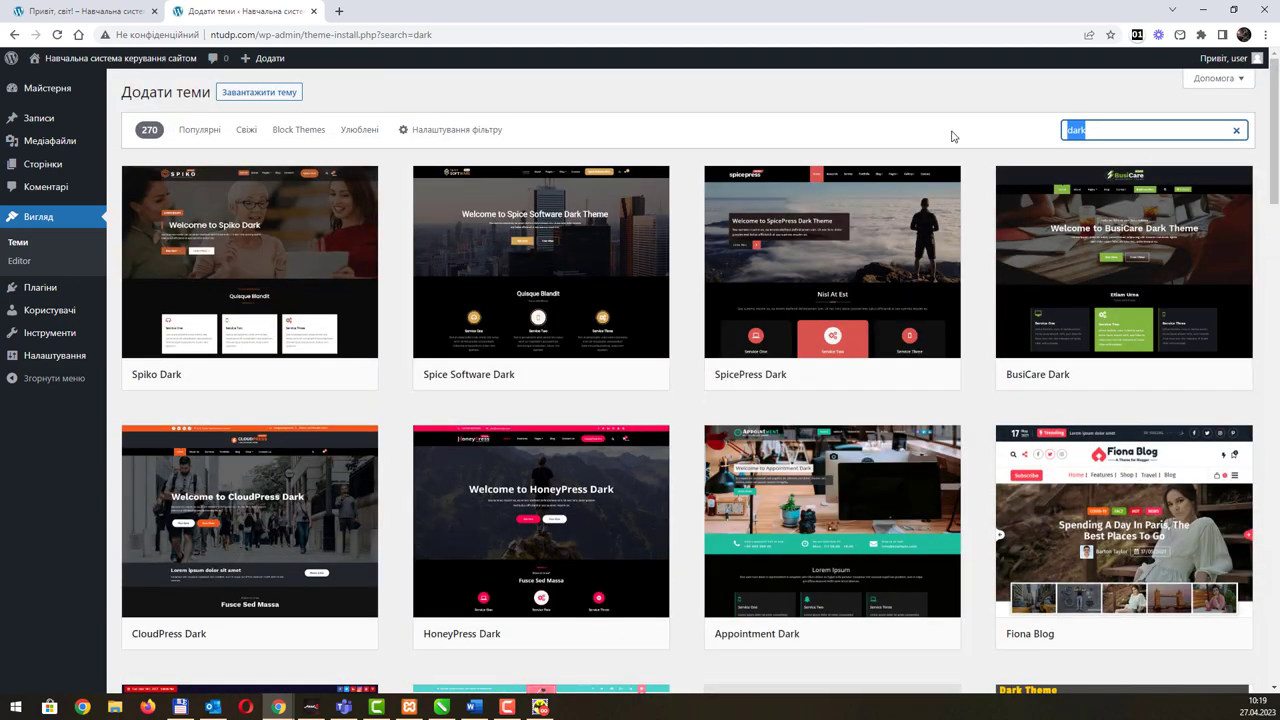
text(light)
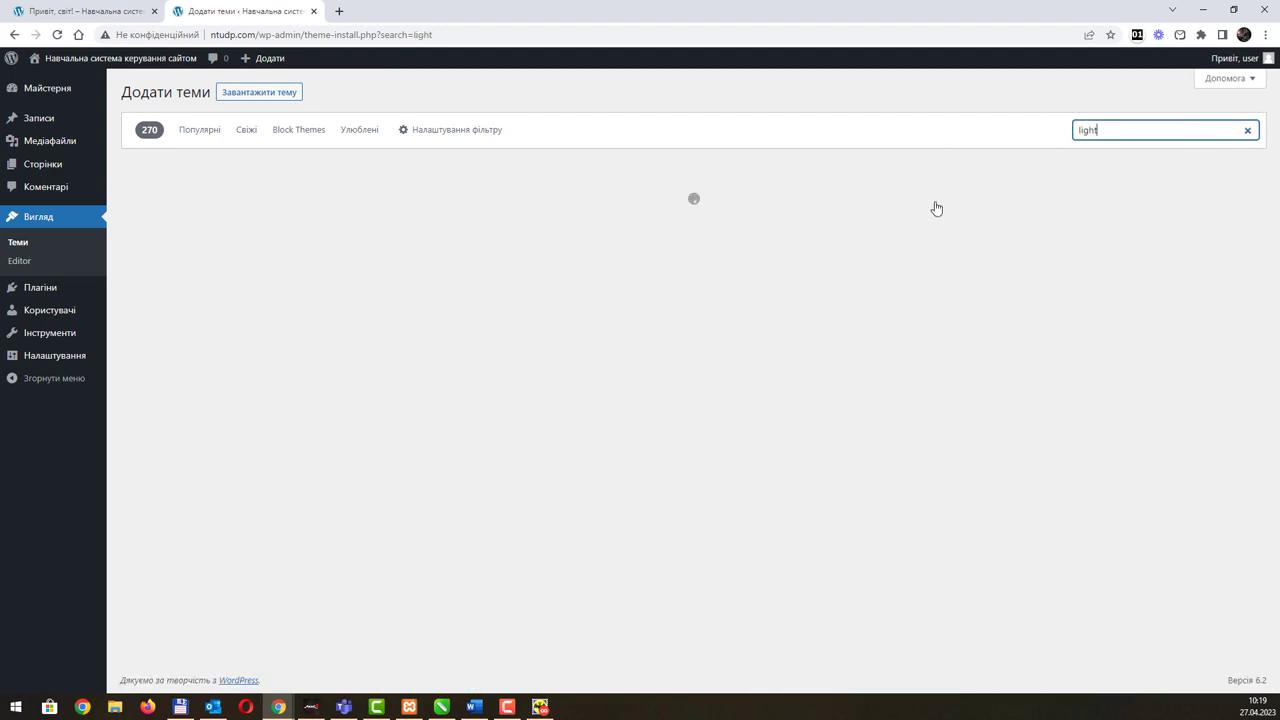
scroll(849, 259, down, 12)
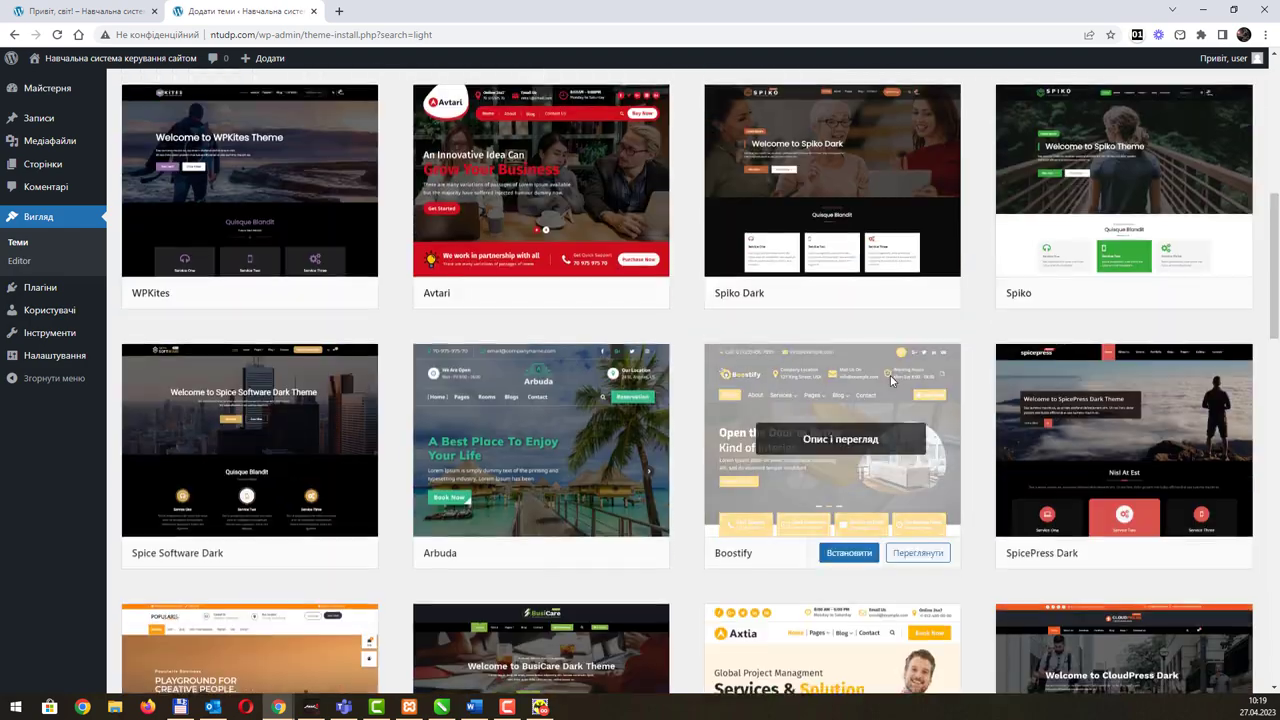
scroll(891, 382, up, 15)
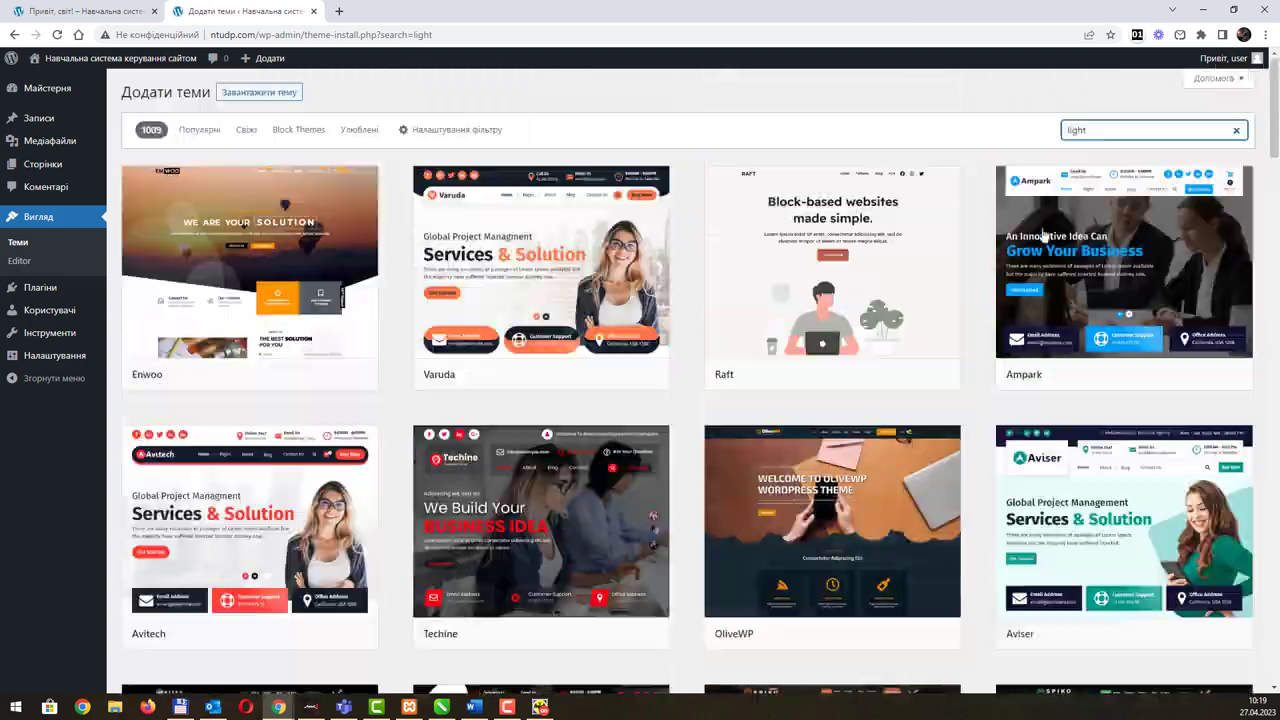
Step: Search for 'adapt' instead, browse its 180 results, then clear the search box
drag(1090, 130, 1014, 127)
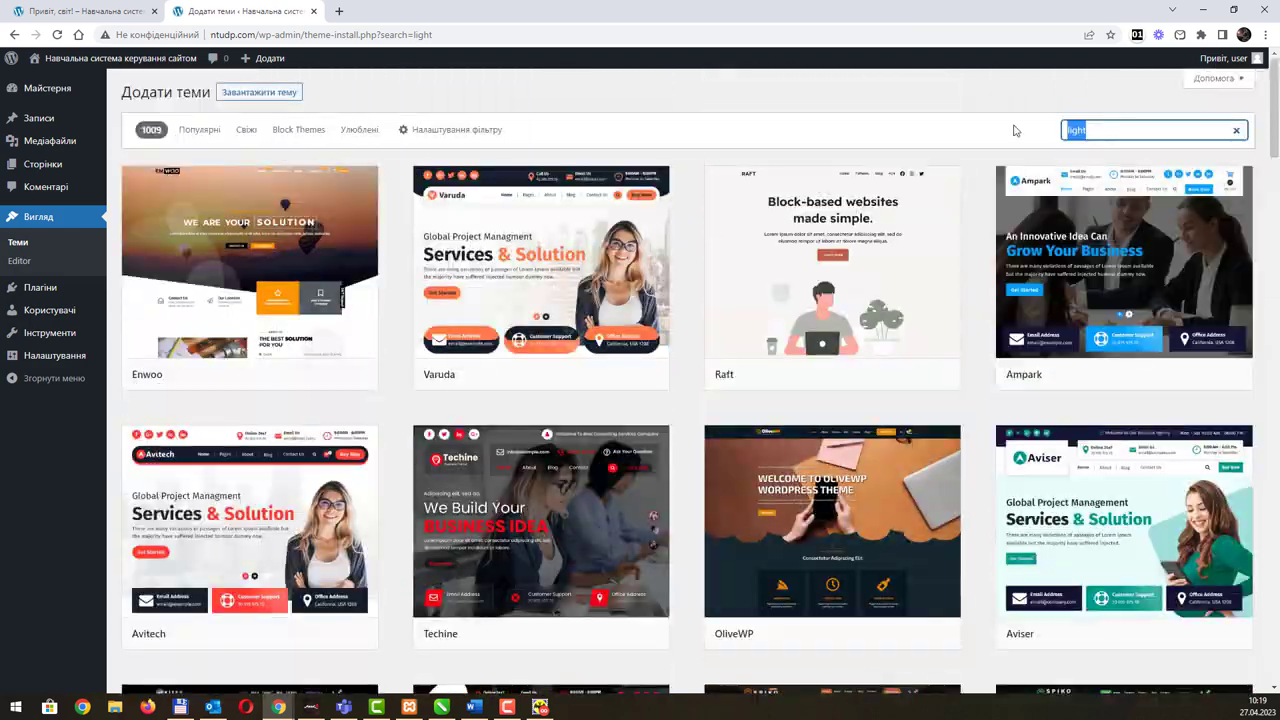
text(adap)
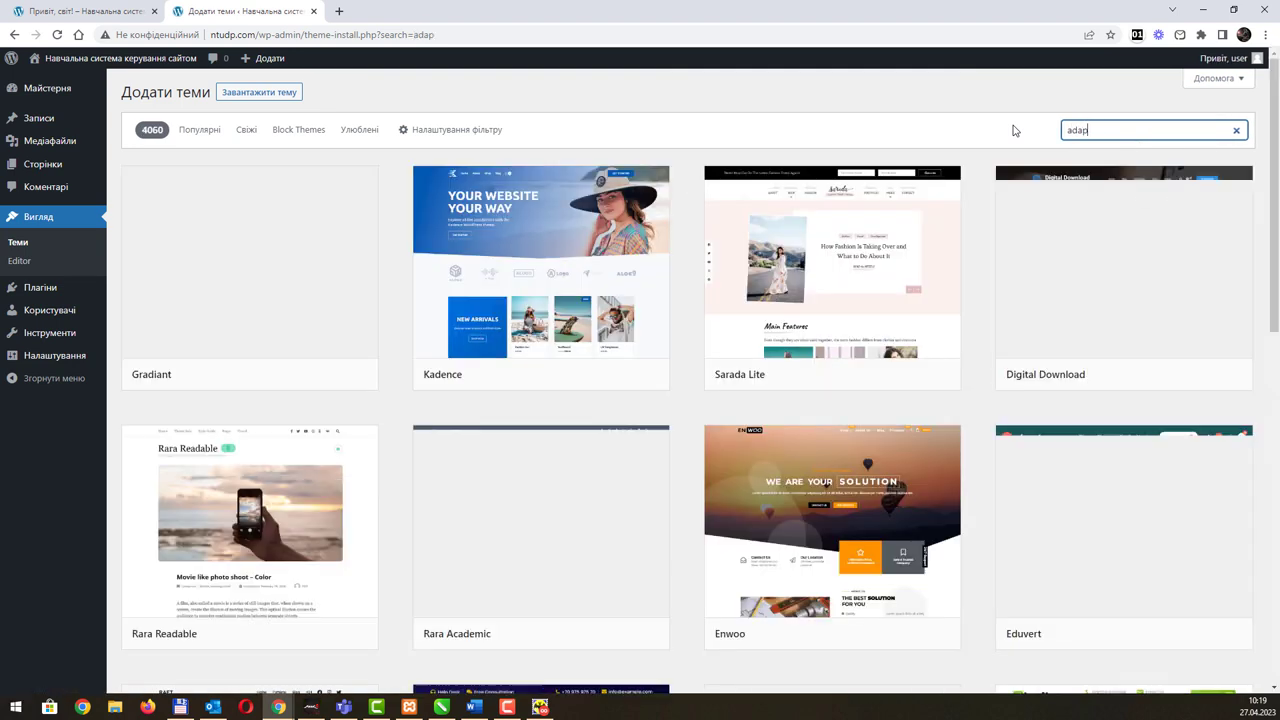
text(t)
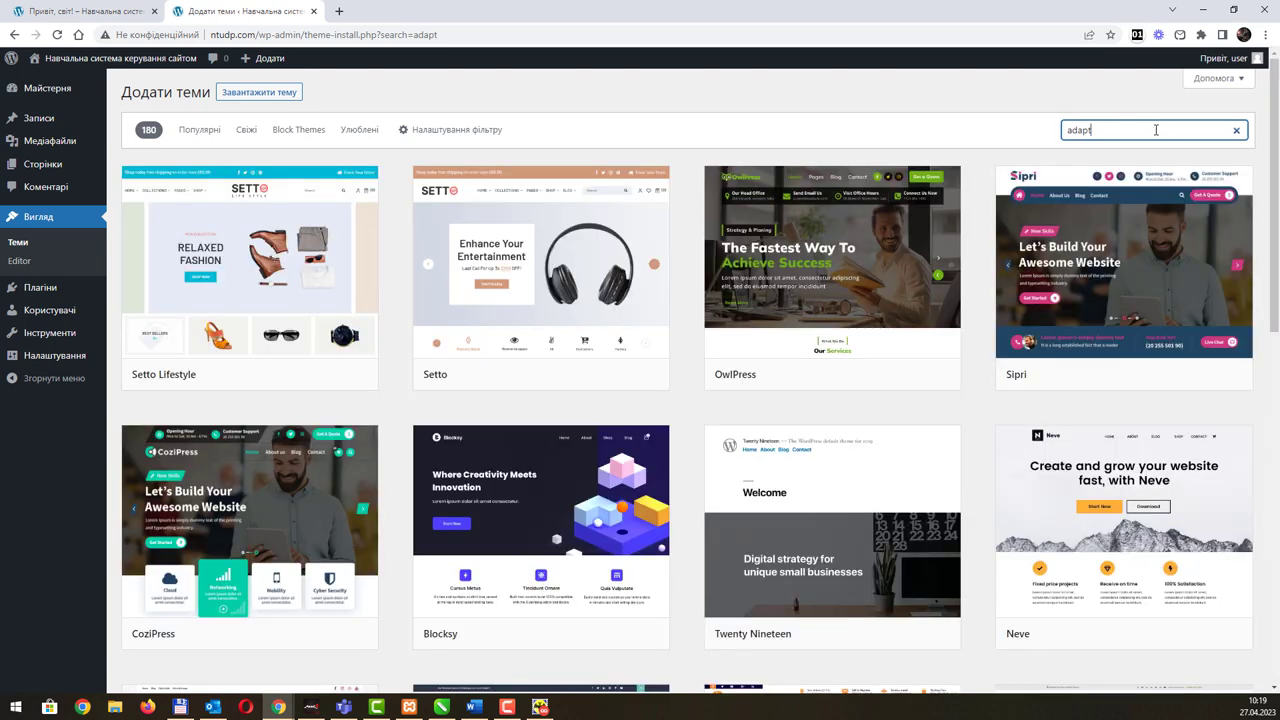
scroll(875, 297, down, 10)
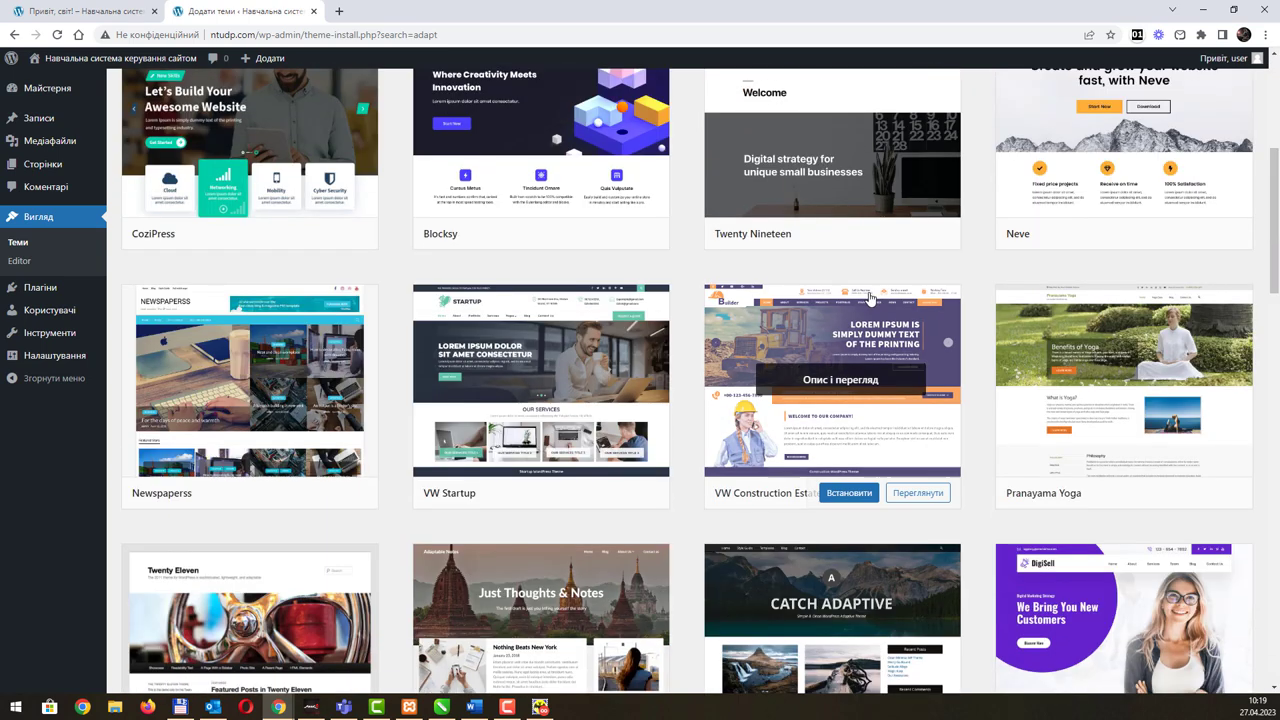
scroll(875, 297, up, 5)
scroll(880, 297, up, 5)
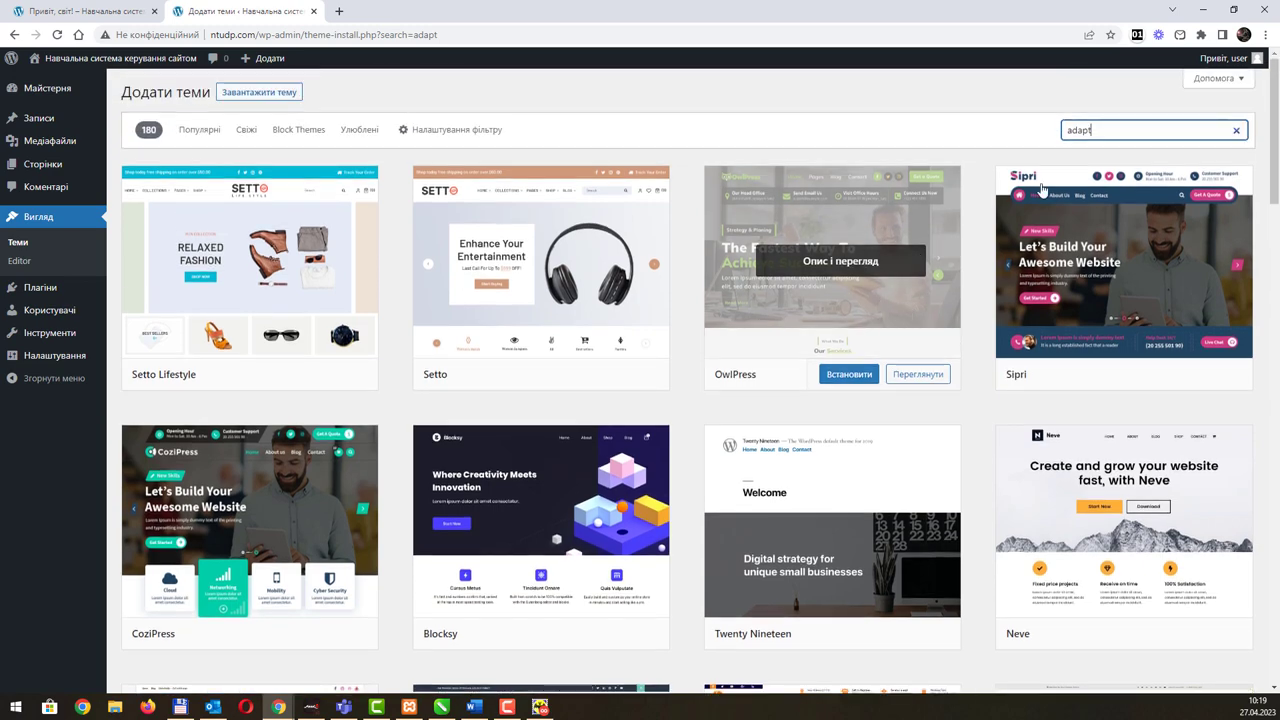
click(1237, 131)
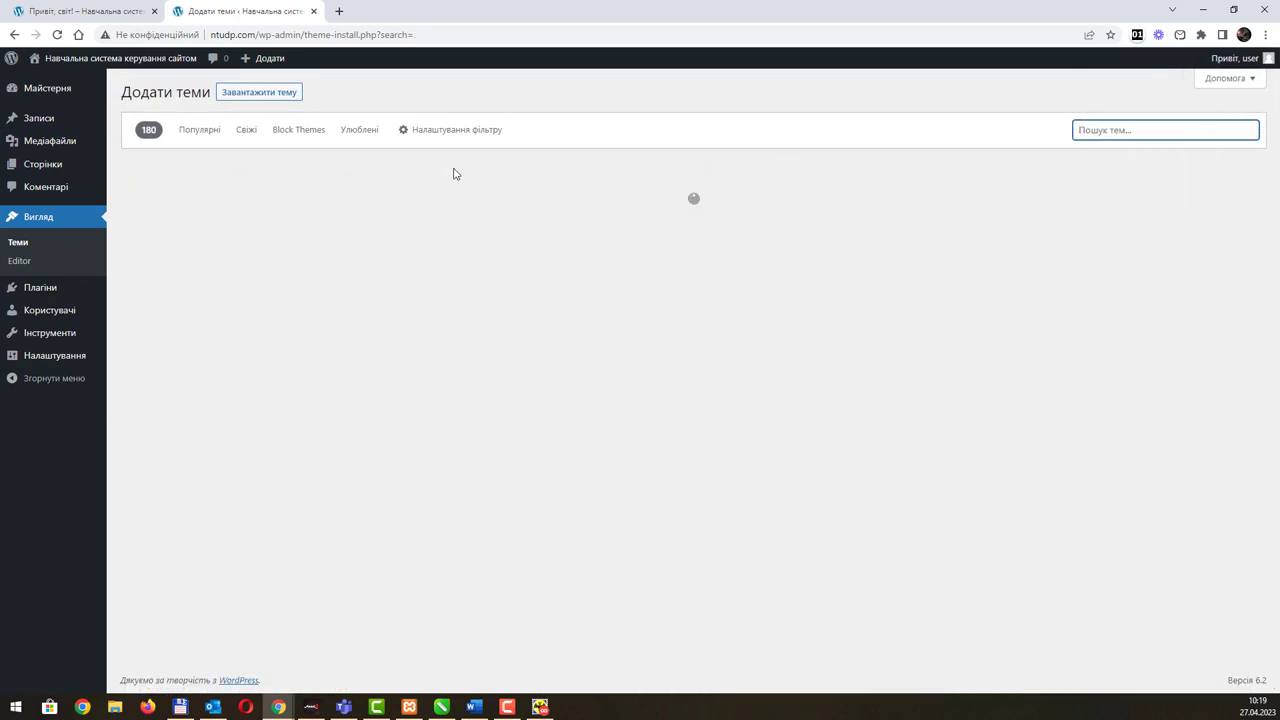
Step: List the popular (Популярні) themes and scroll through them
click(192, 133)
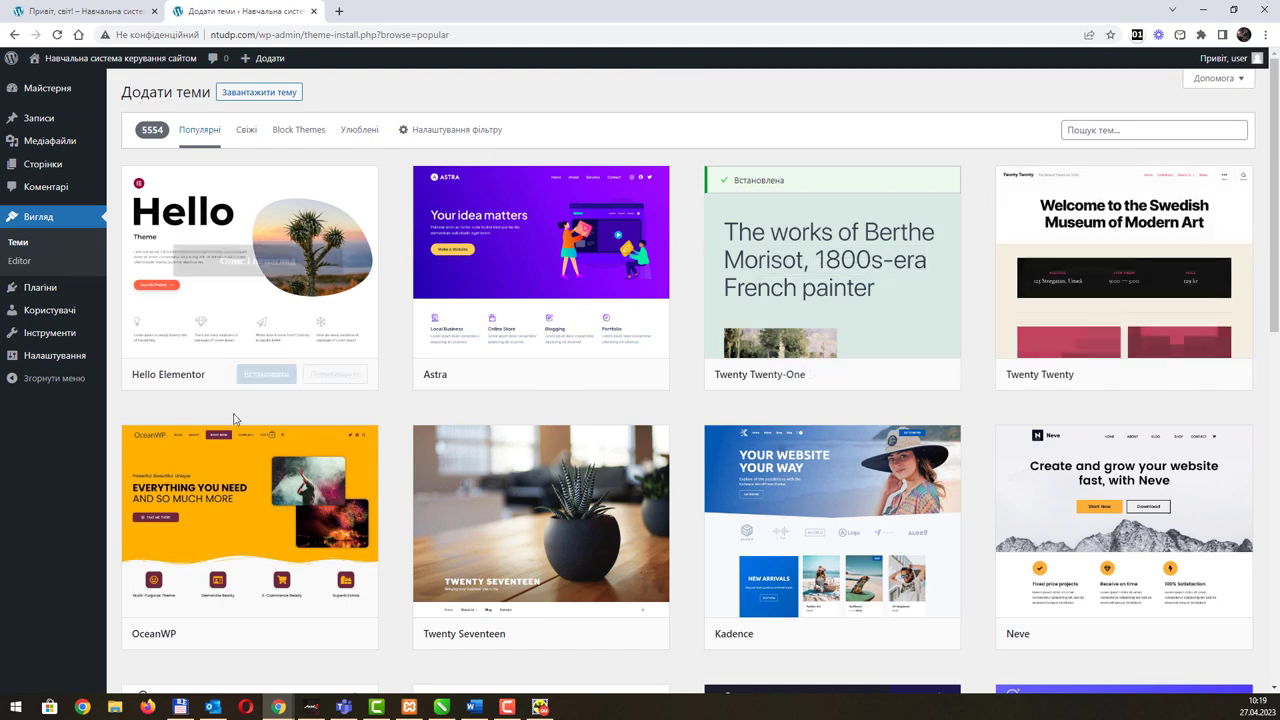
scroll(683, 500, down, 3)
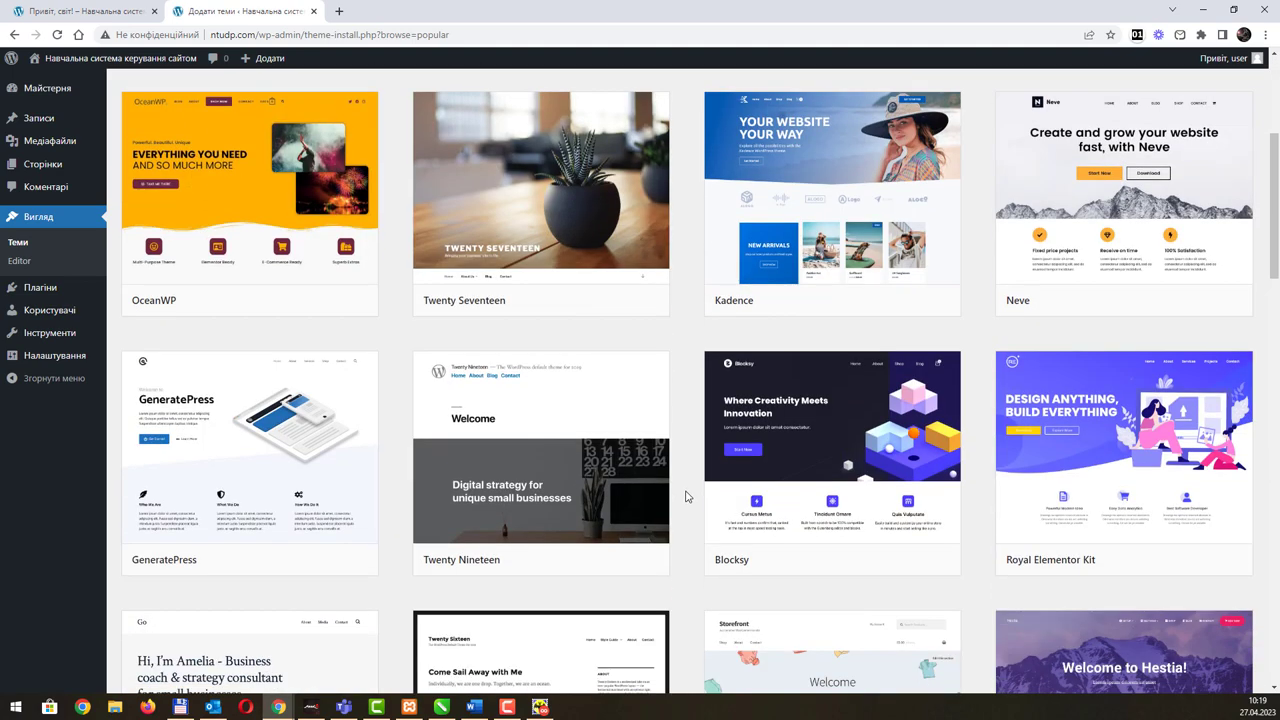
scroll(873, 467, down, 4)
scroll(789, 426, down, 4)
scroll(883, 470, down, 3)
scroll(883, 470, up, 15)
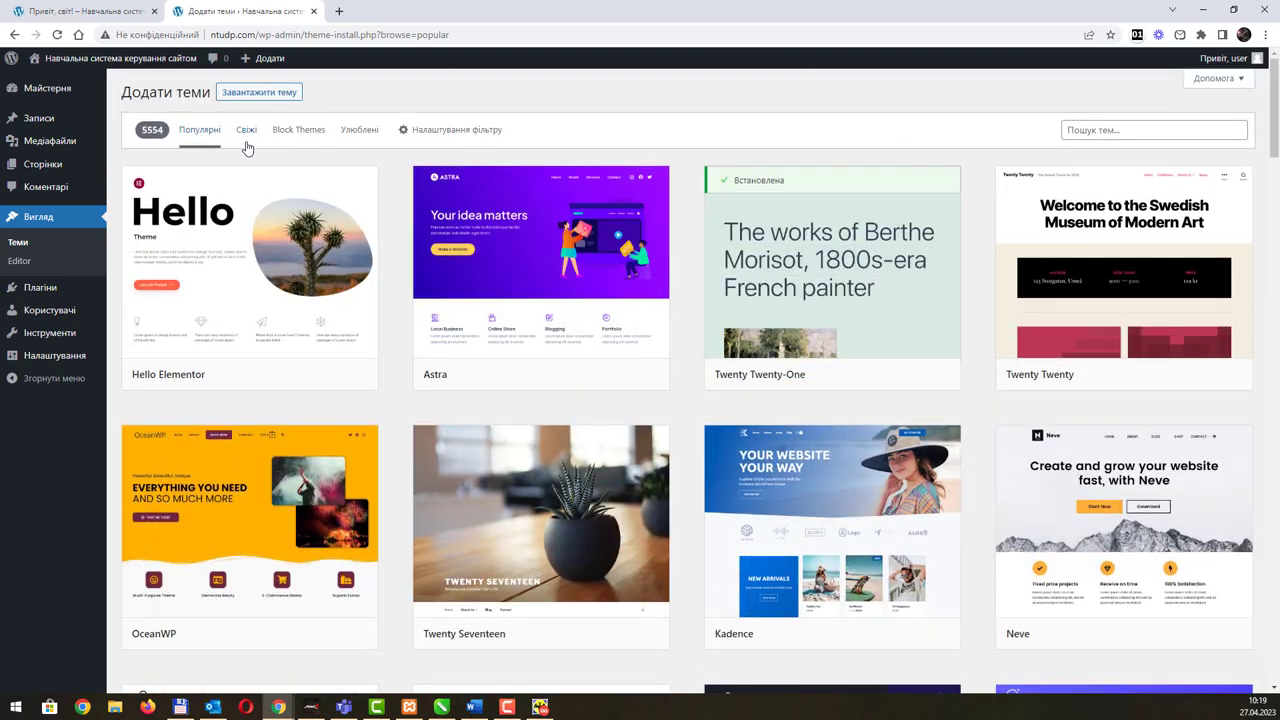
Step: Switch to the newest (Свіжі) themes and scroll through the 10737 results
click(246, 145)
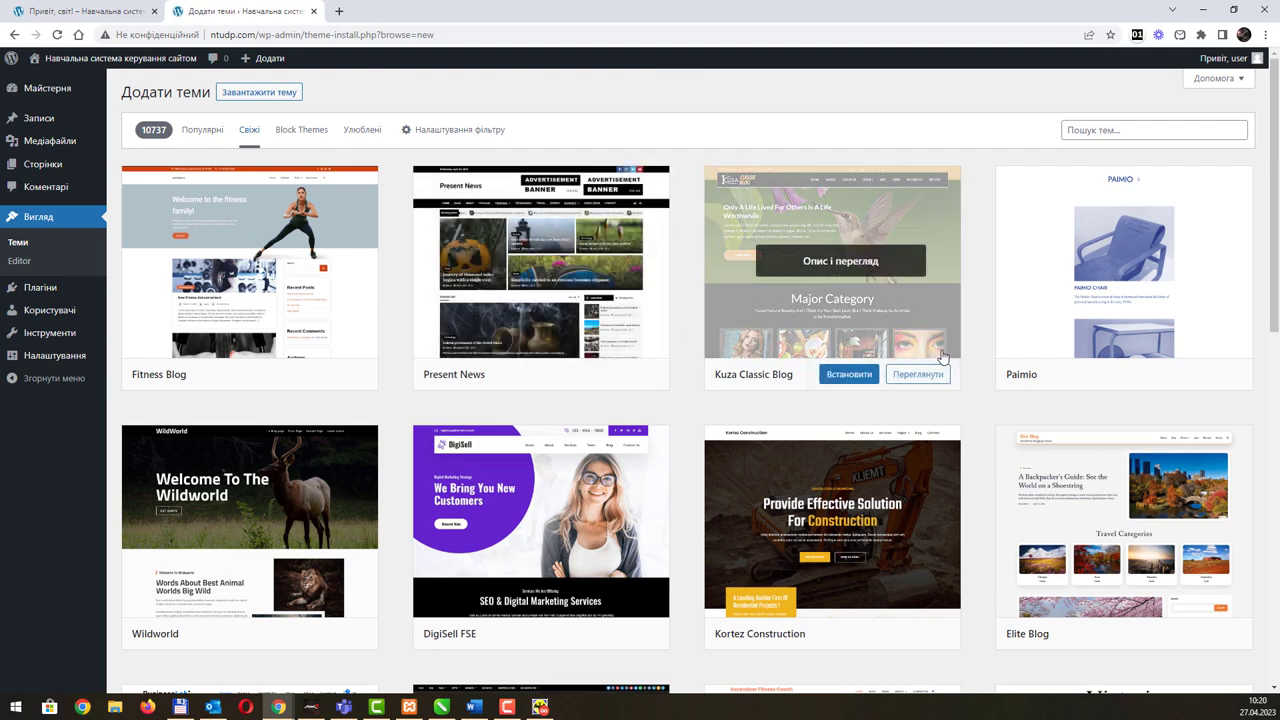
scroll(942, 357, down, 1)
scroll(942, 357, down, 3)
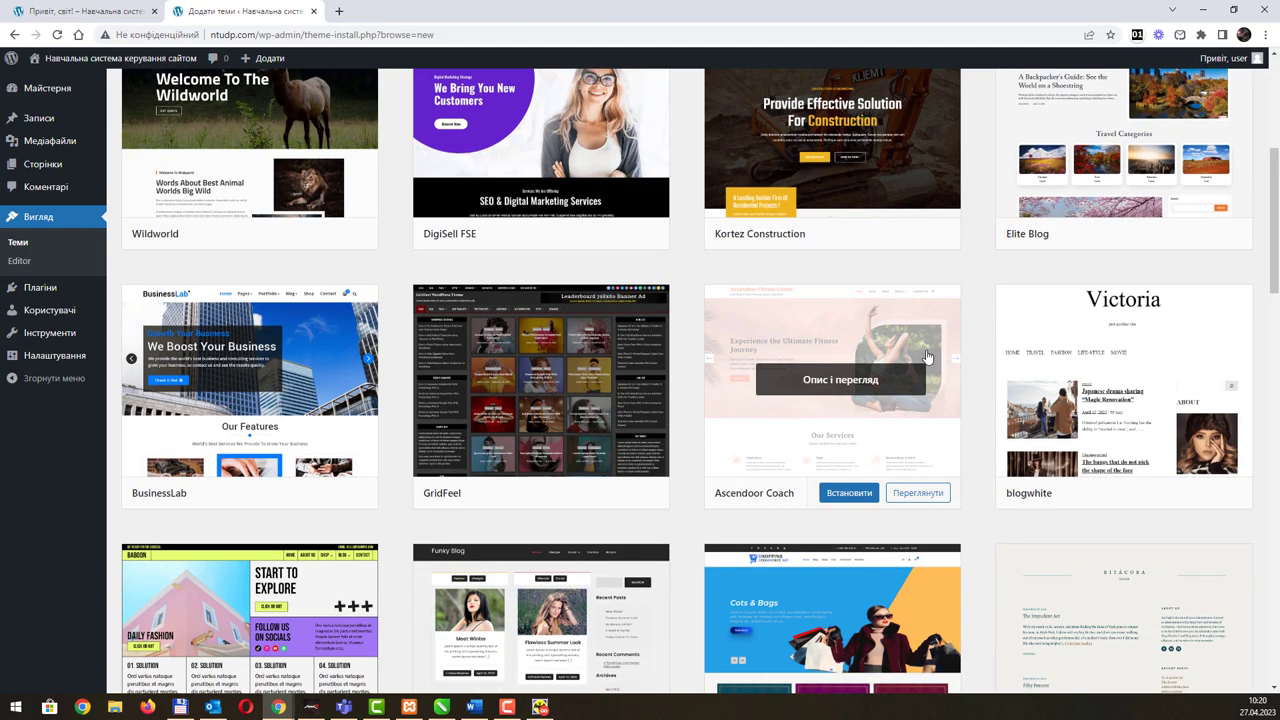
scroll(927, 357, down, 6)
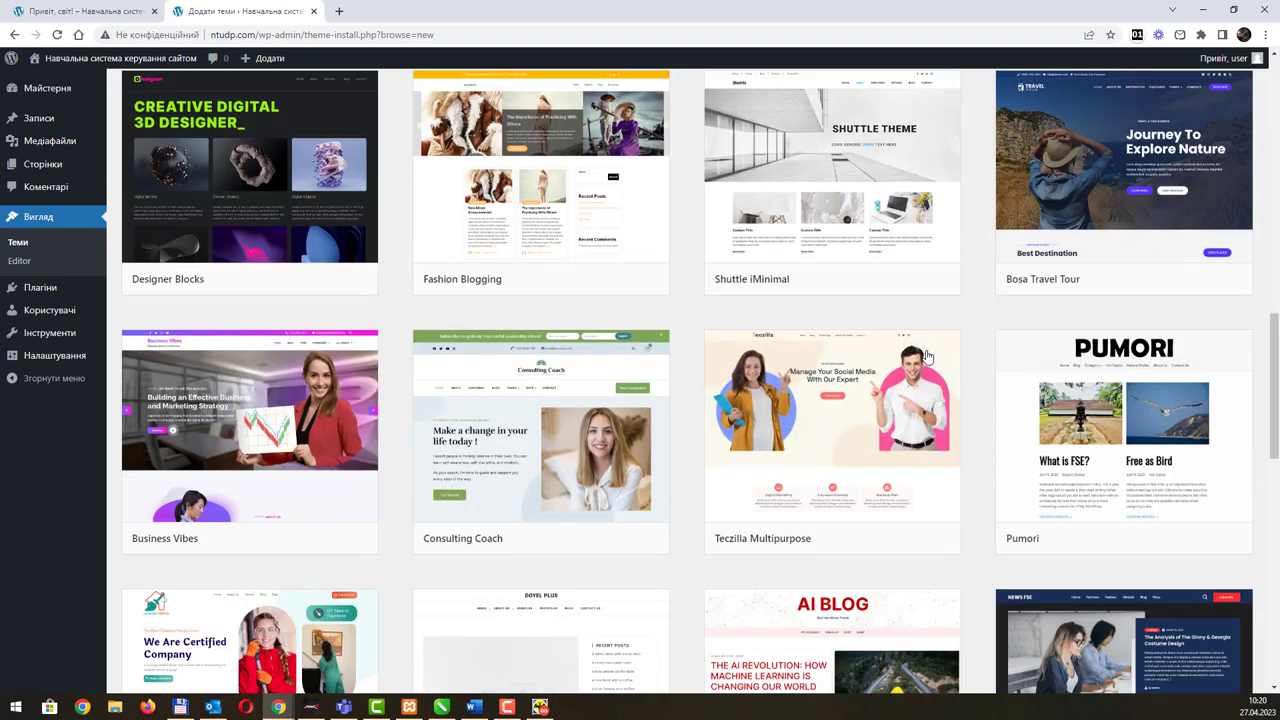
scroll(927, 357, down, 4)
scroll(920, 367, up, 5)
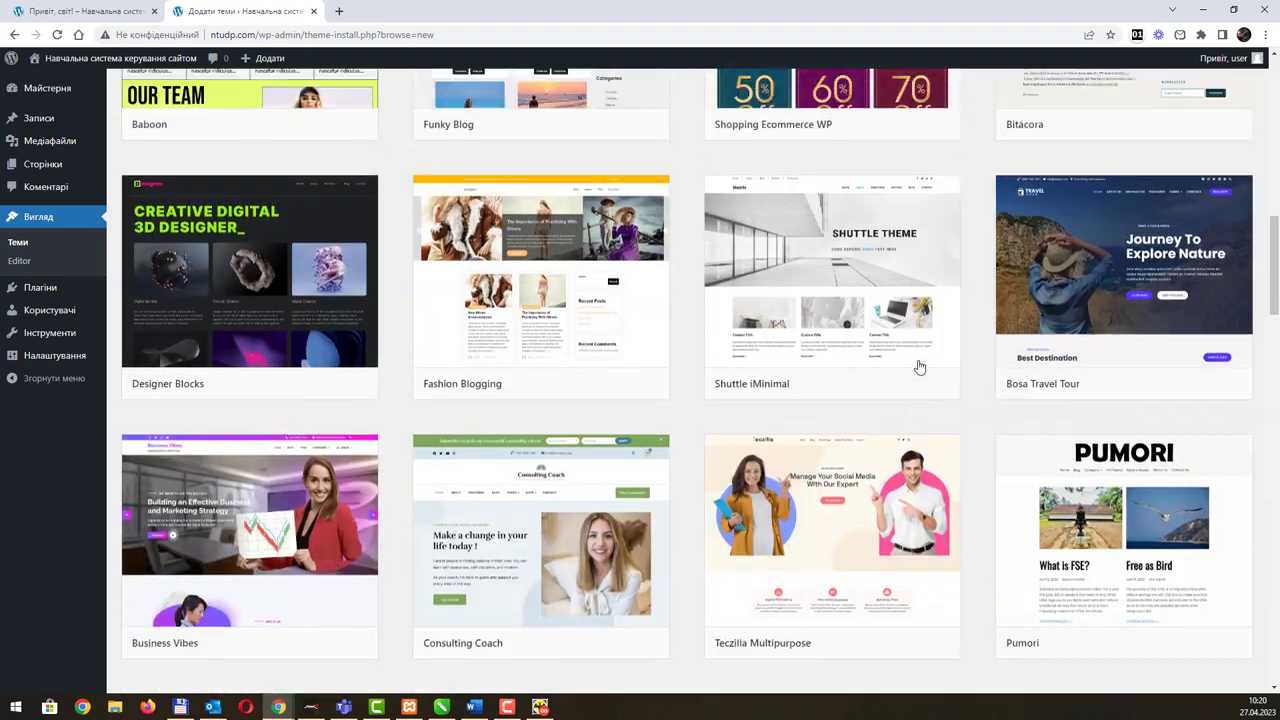
scroll(920, 367, up, 10)
mouse_move(920, 367)
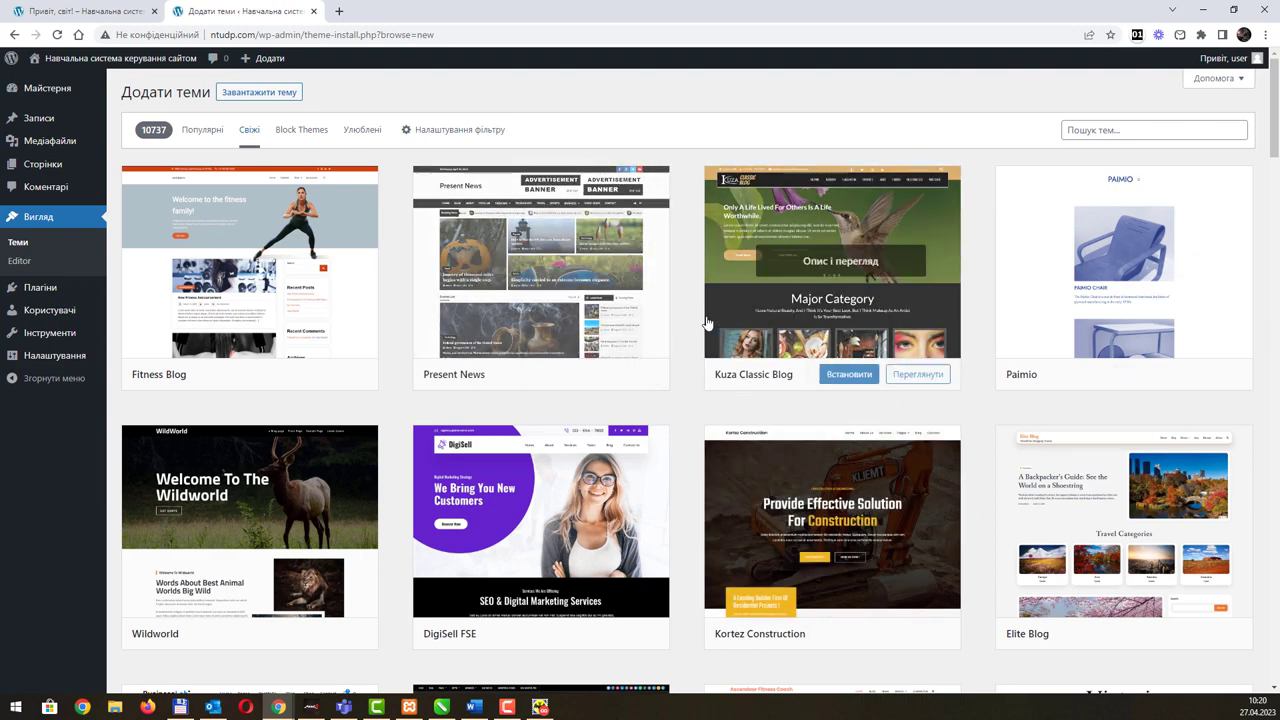
Step: List only block themes and scroll through them
click(313, 132)
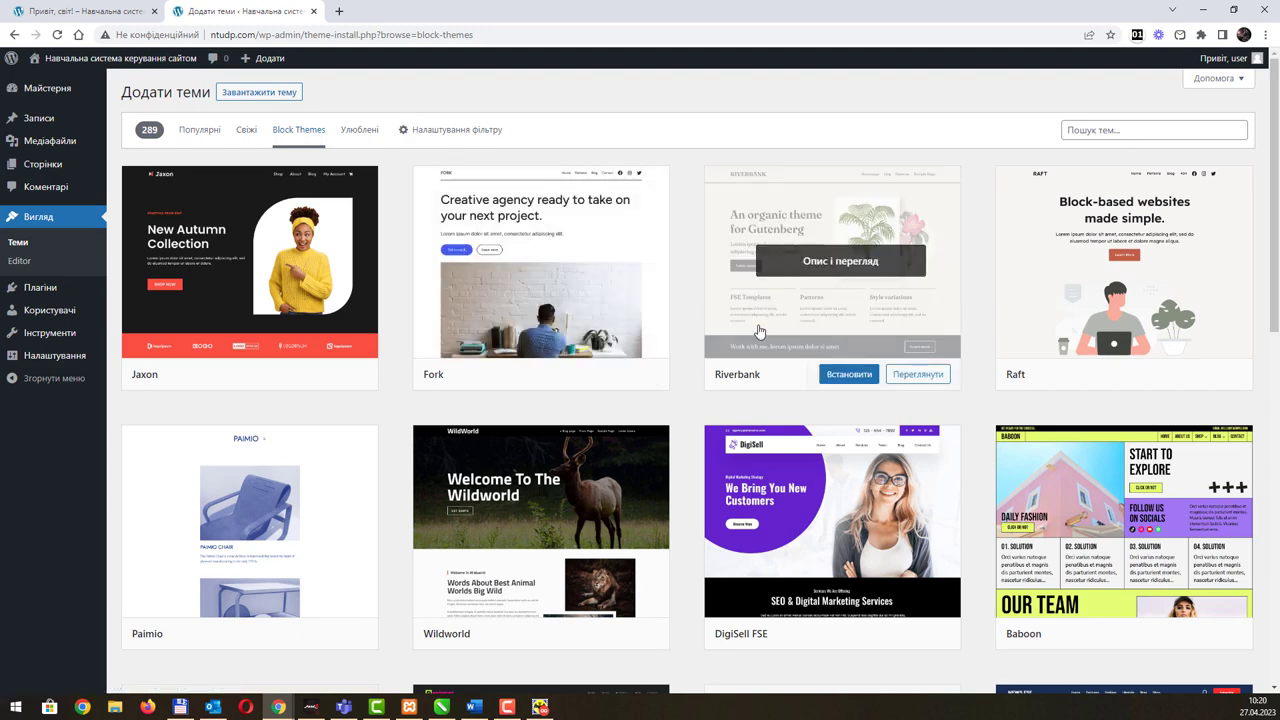
scroll(787, 324, down, 2)
scroll(787, 324, down, 7)
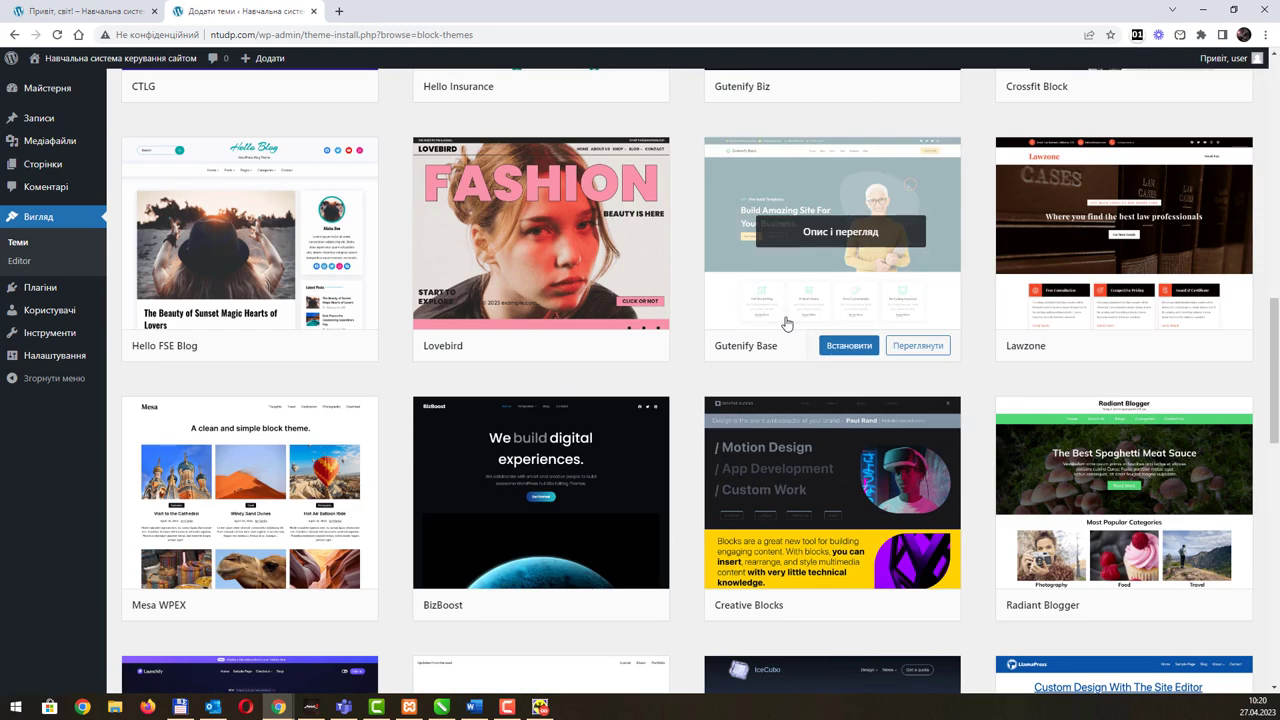
scroll(787, 324, down, 3)
scroll(787, 324, up, 9)
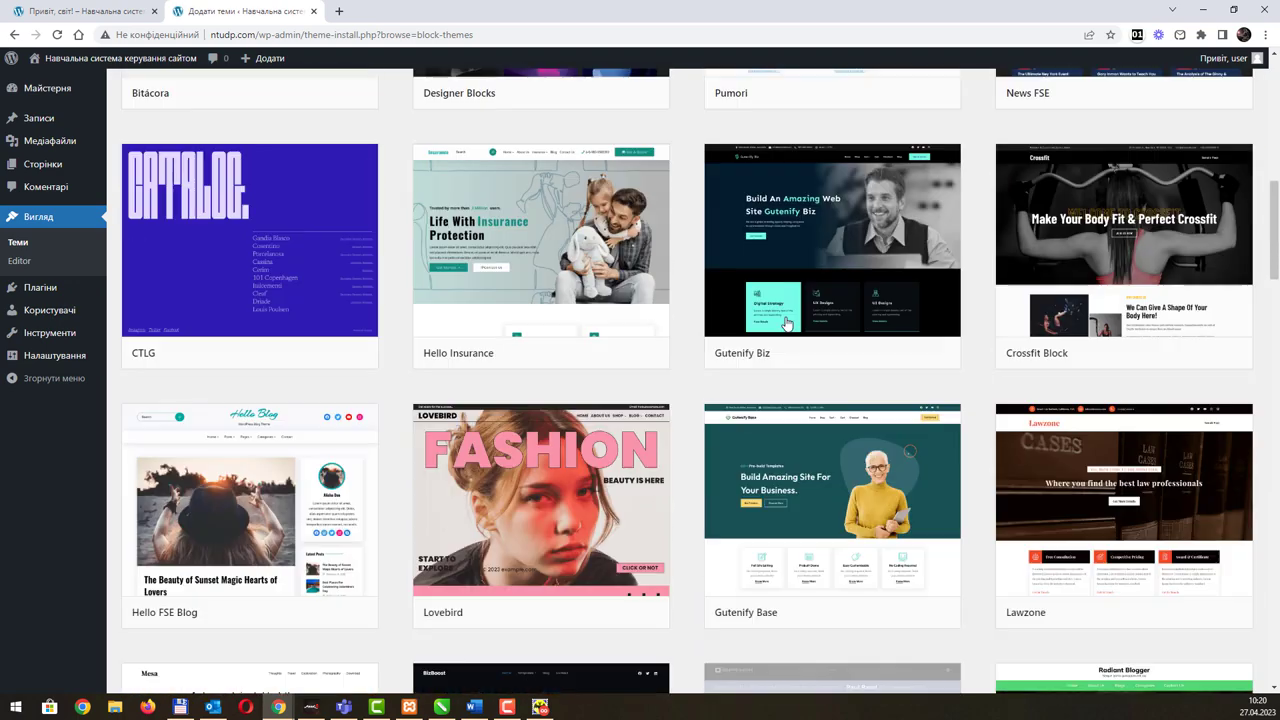
scroll(787, 324, up, 3)
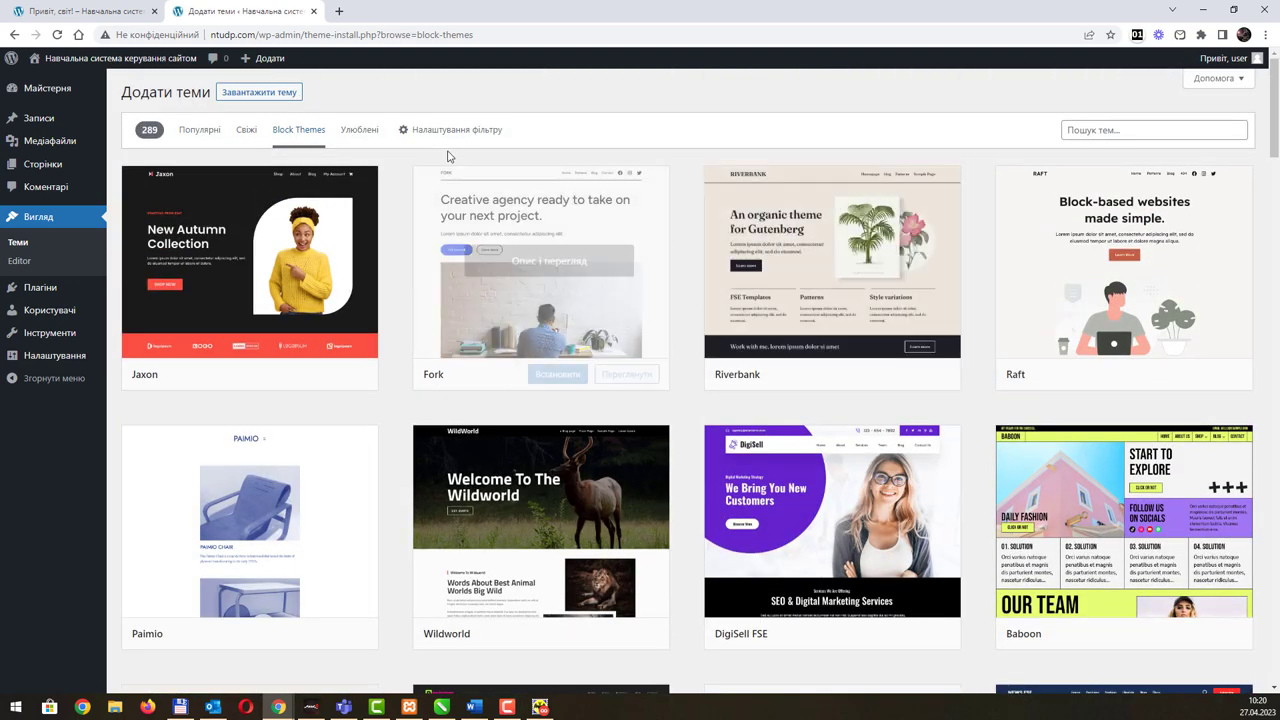
Step: Go through the Улюблені and Популярні tabs to the Свіжі newest-themes listing
click(364, 130)
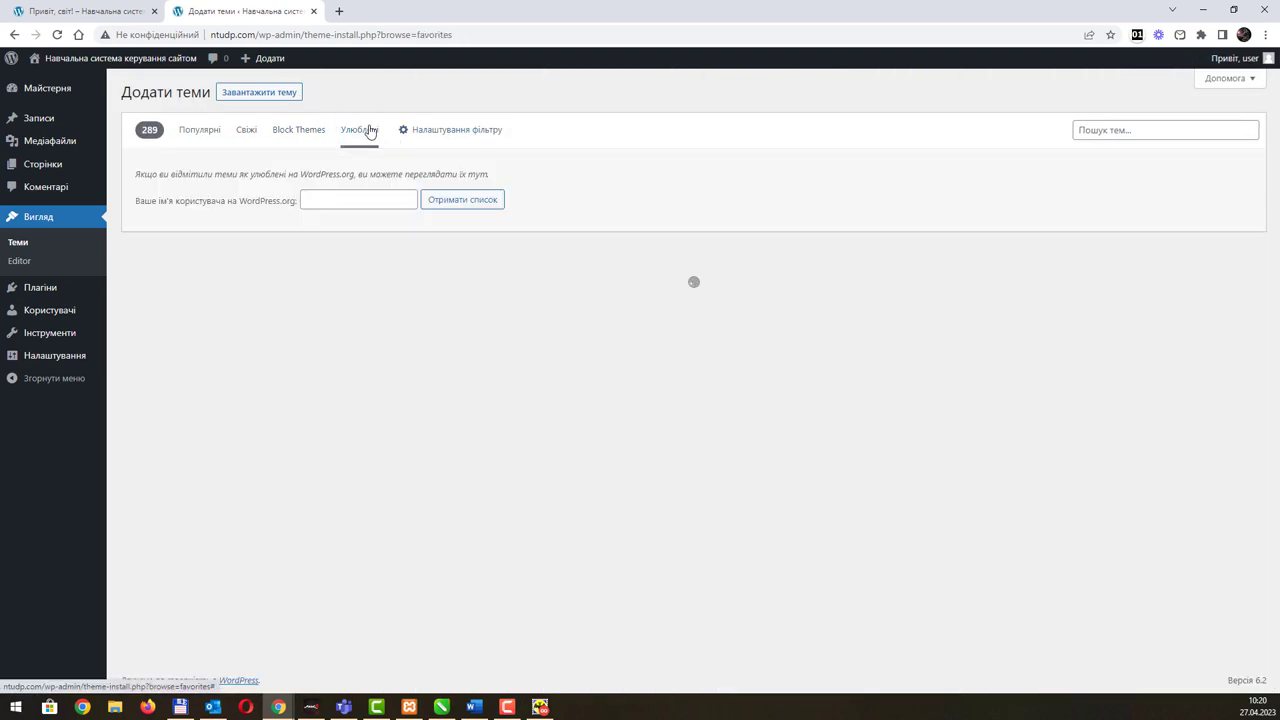
click(205, 129)
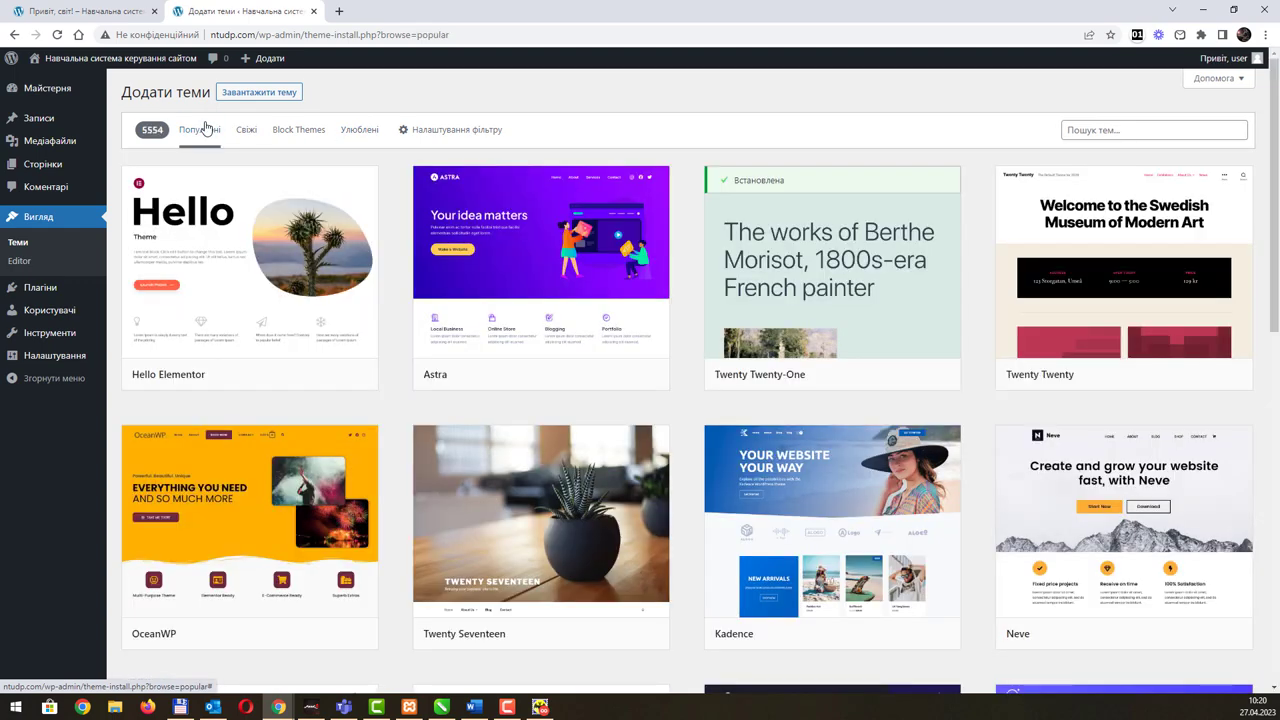
click(251, 133)
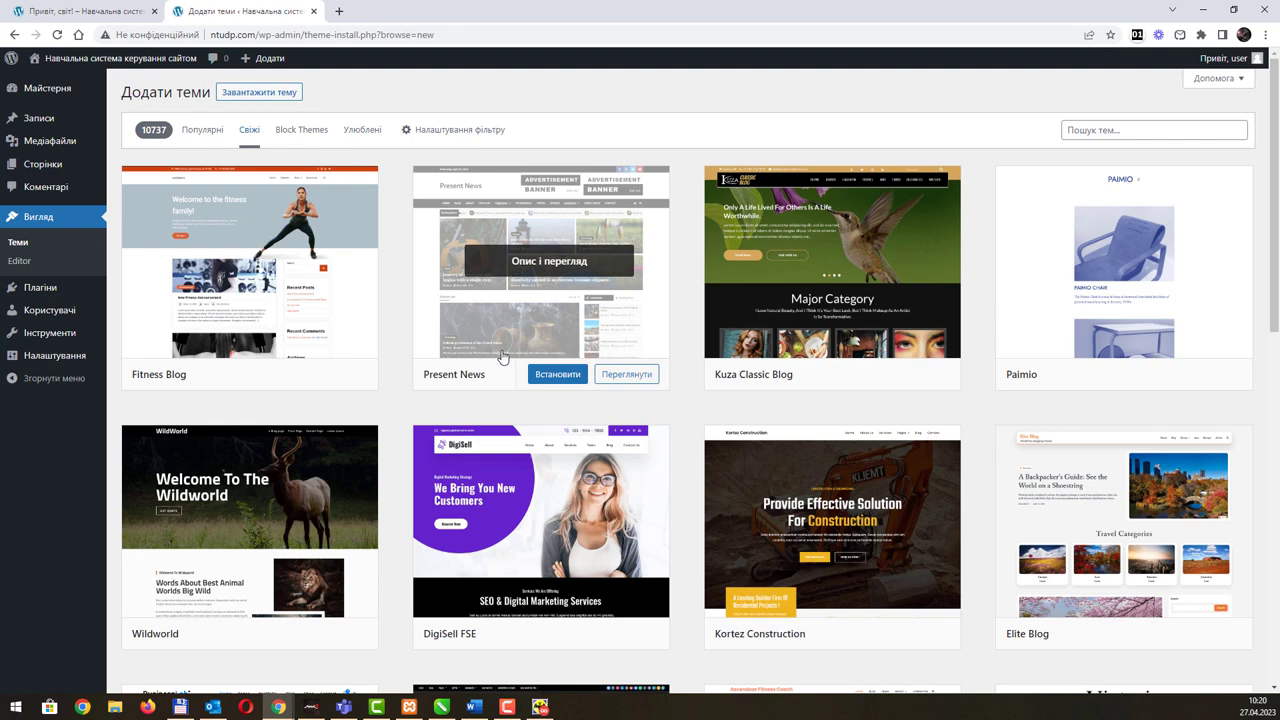
Step: Install and activate the Elite Blog theme from the newest-themes list
scroll(503, 358, down, 2)
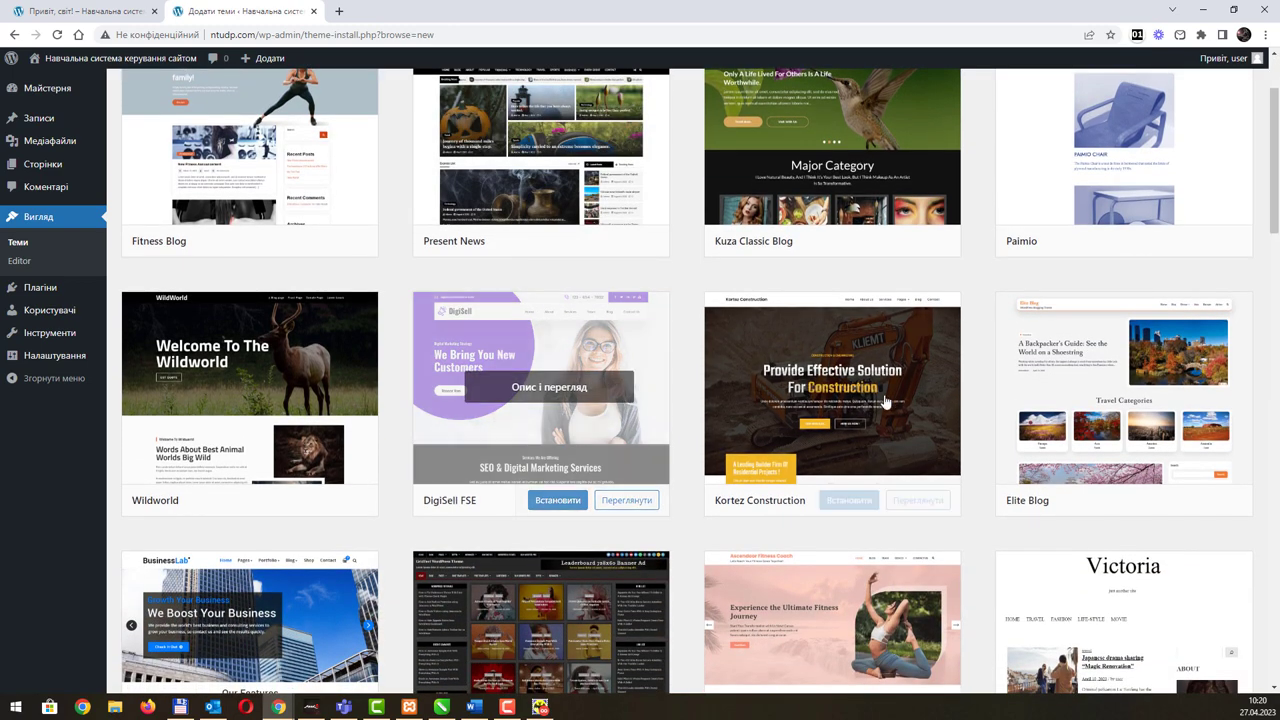
click(1141, 500)
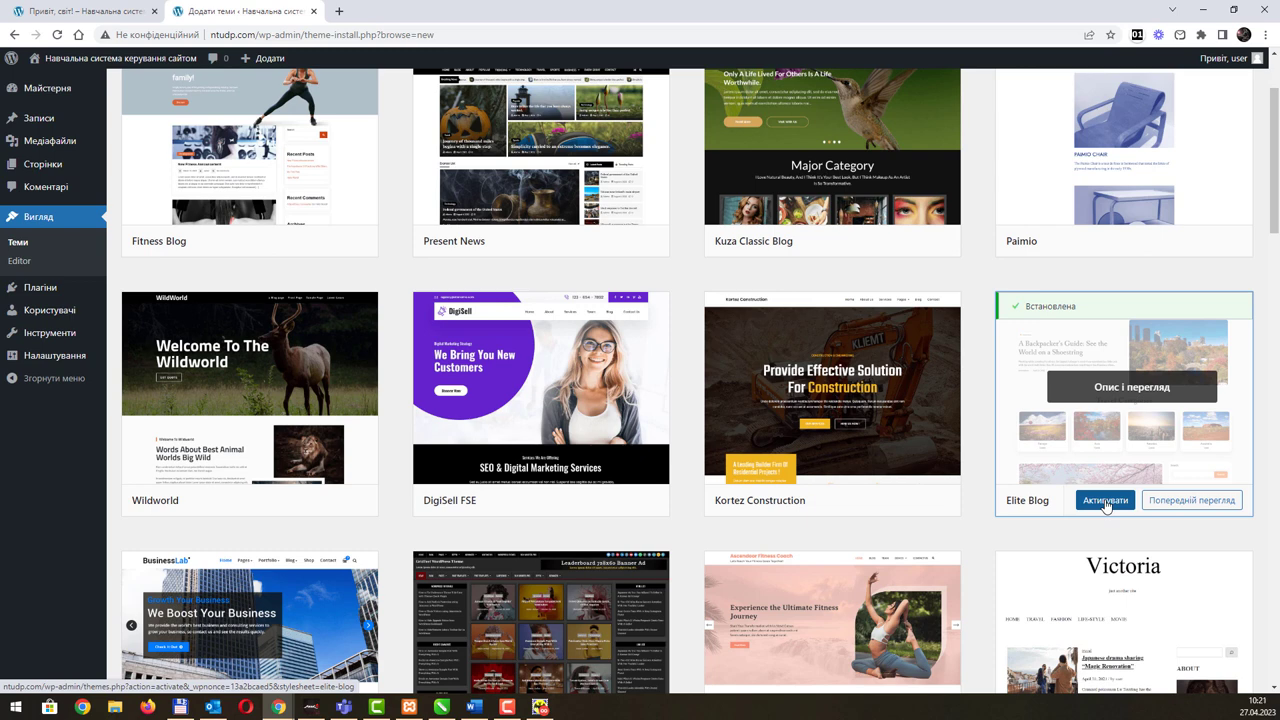
click(1105, 501)
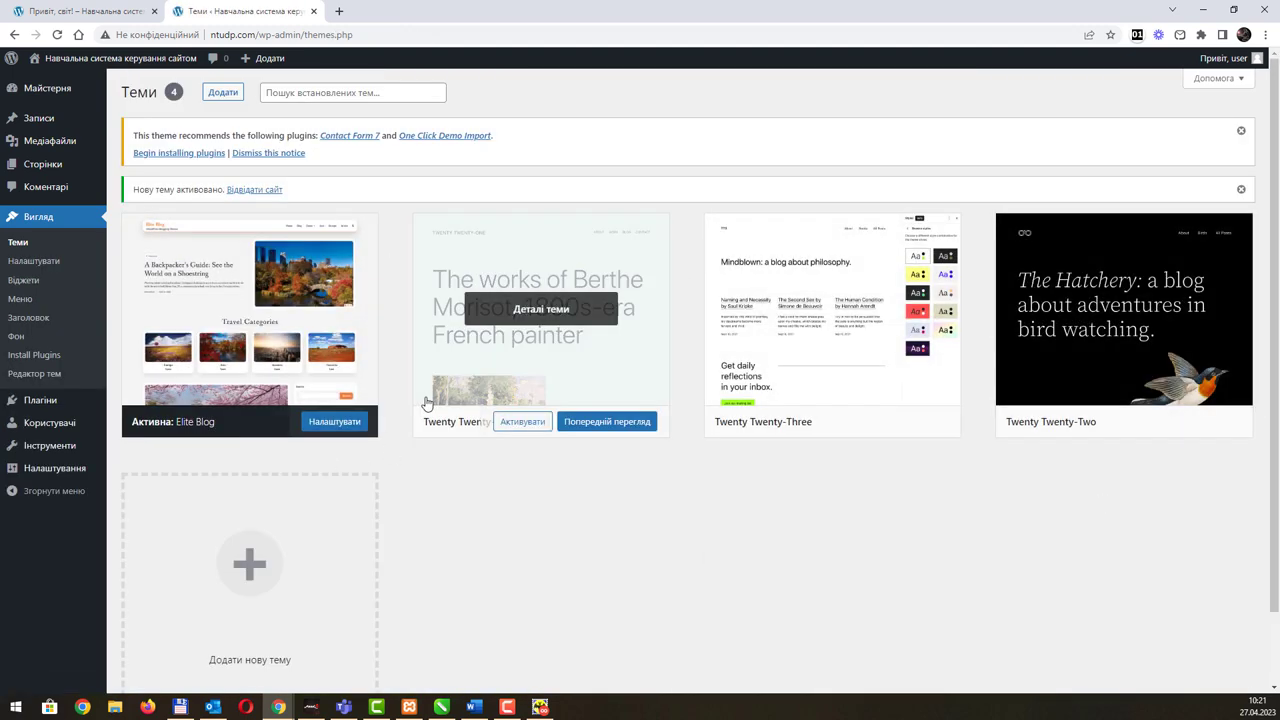
click(94, 12)
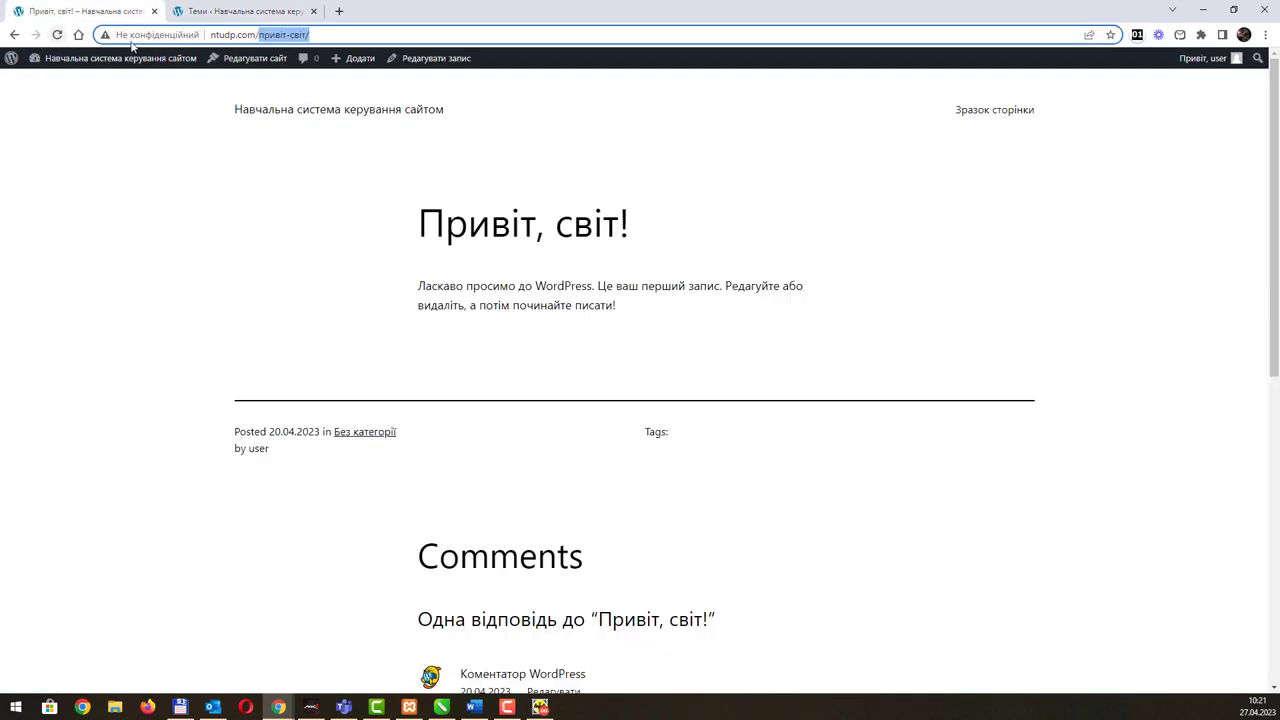
click(284, 112)
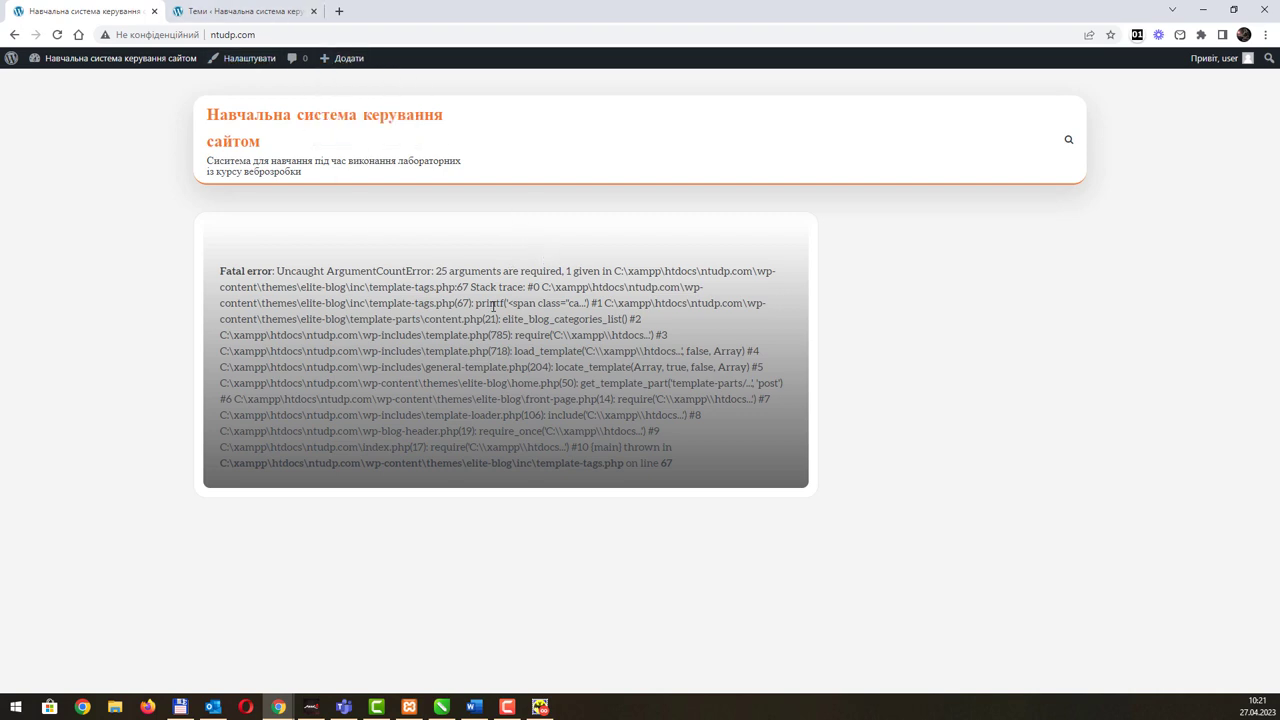
click(268, 14)
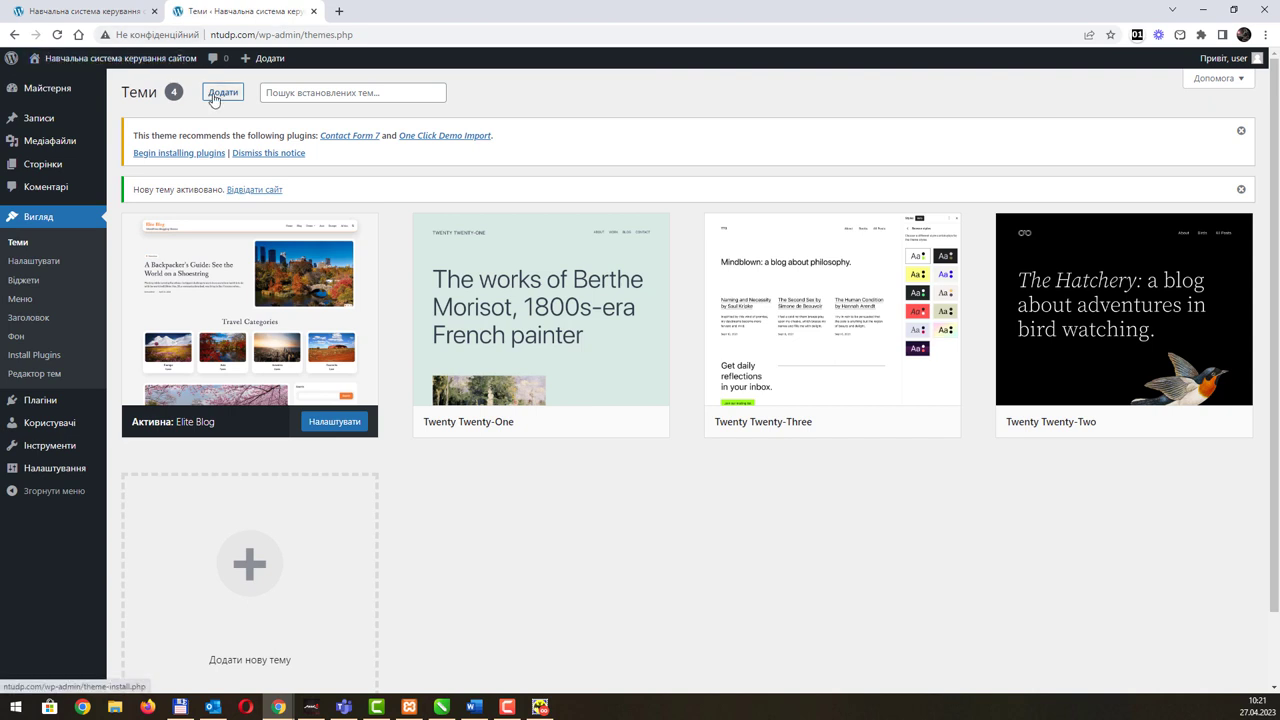
Step: Return to the newest themes, then install and activate the Wildworld theme
click(15, 35)
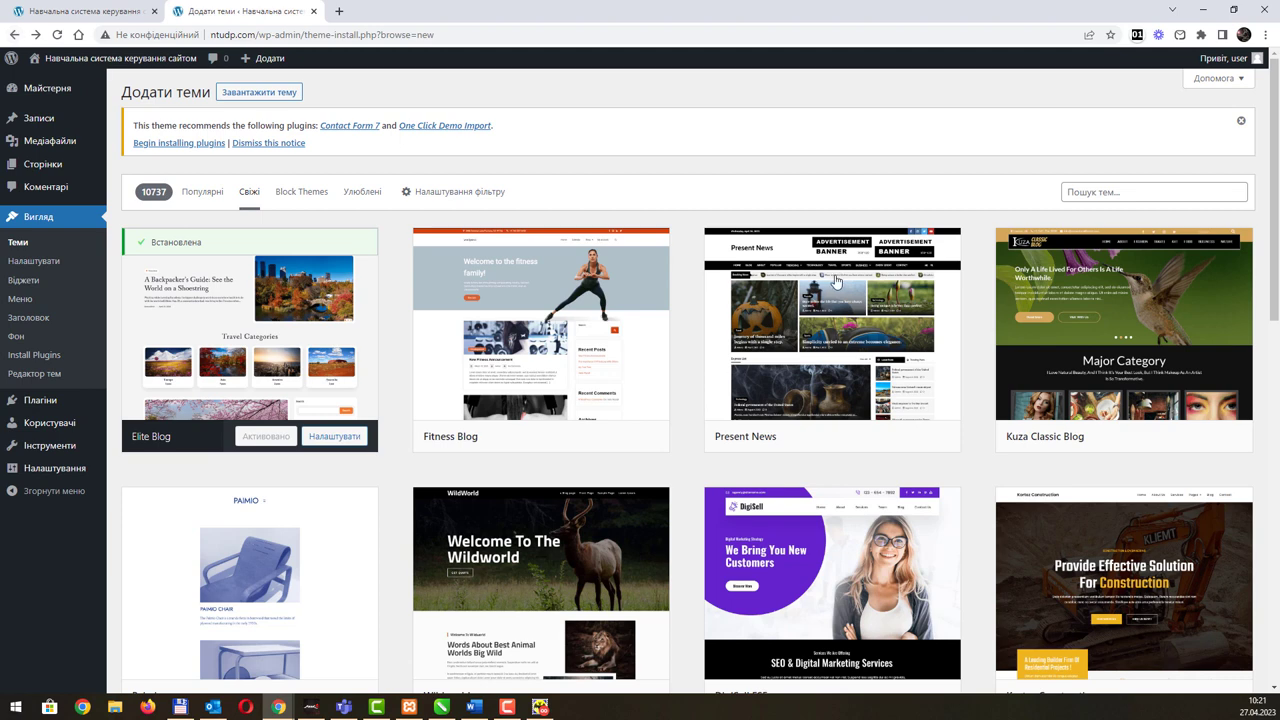
scroll(840, 282, down, 2)
scroll(840, 282, down, 1)
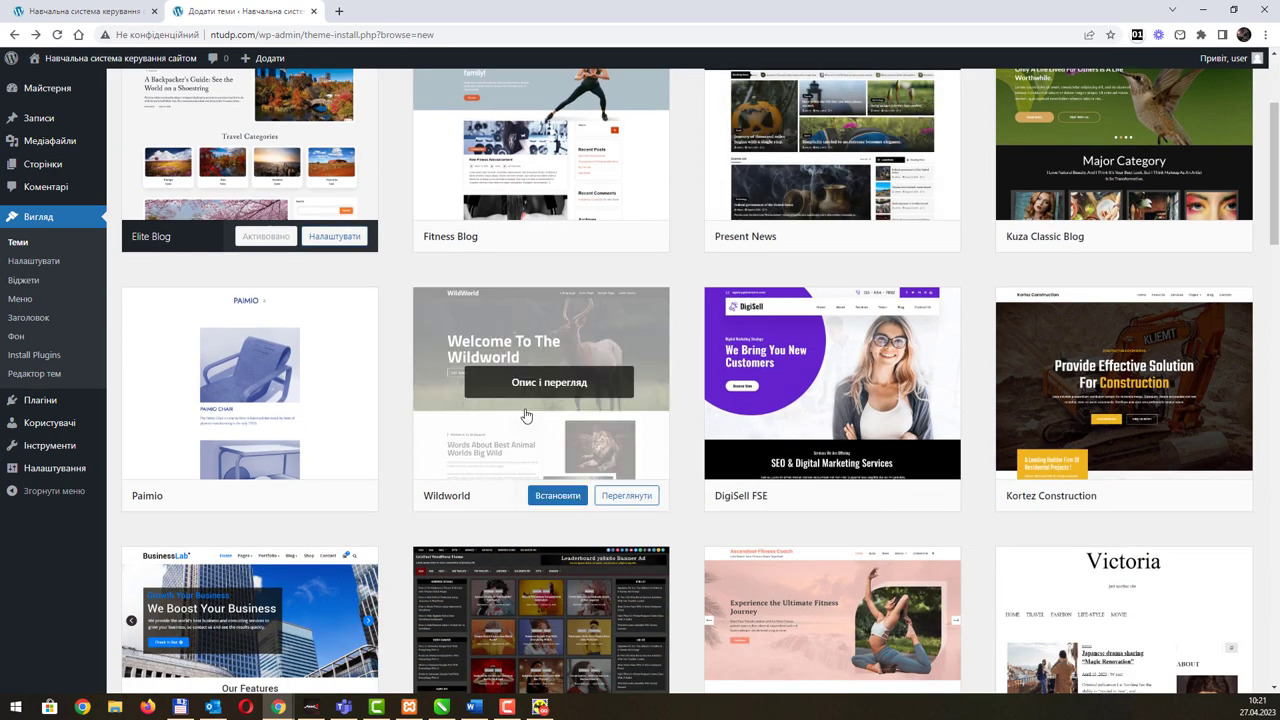
click(549, 498)
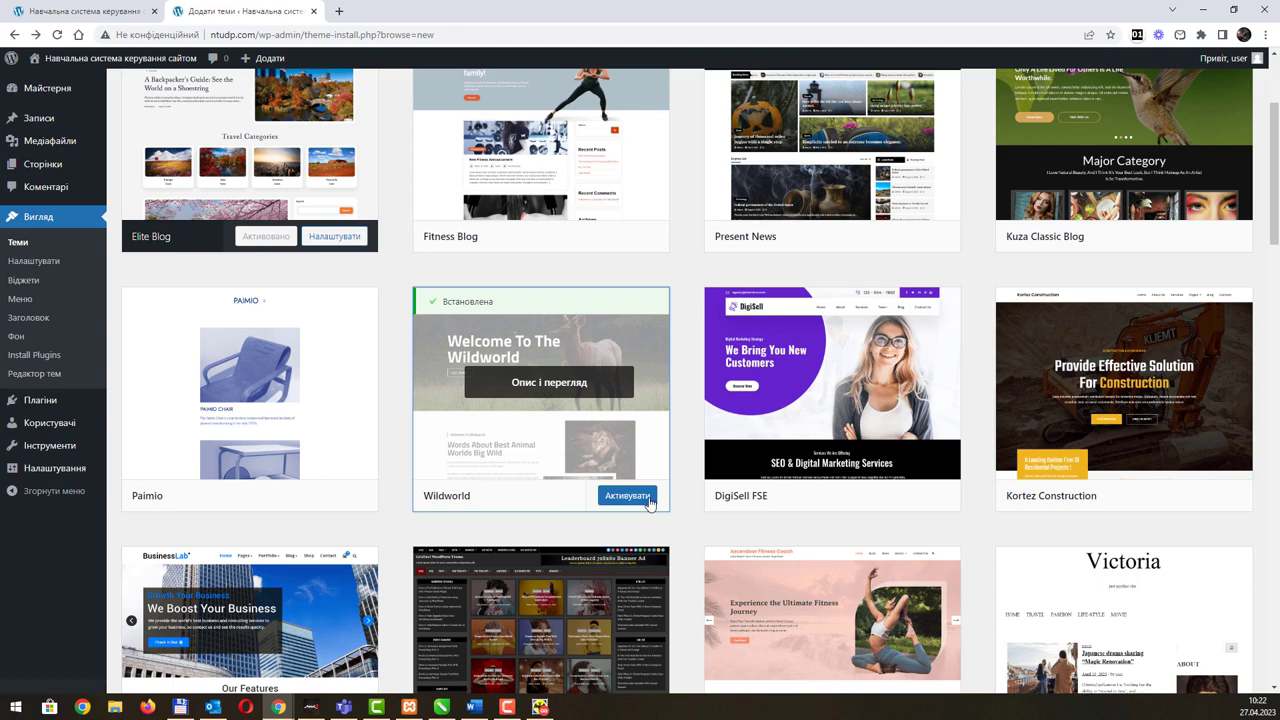
click(631, 500)
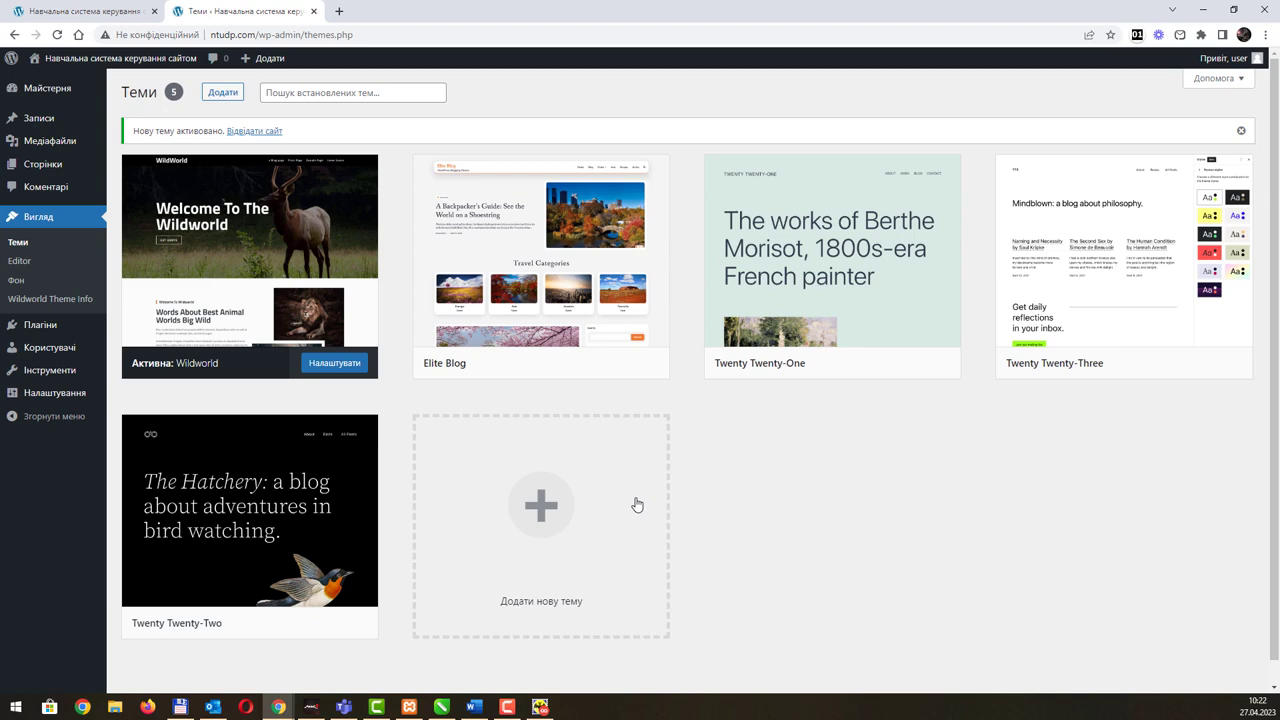
Step: Reload the site homepage and scroll through it to confirm the 'Welcome To The Wildworld' design
click(108, 10)
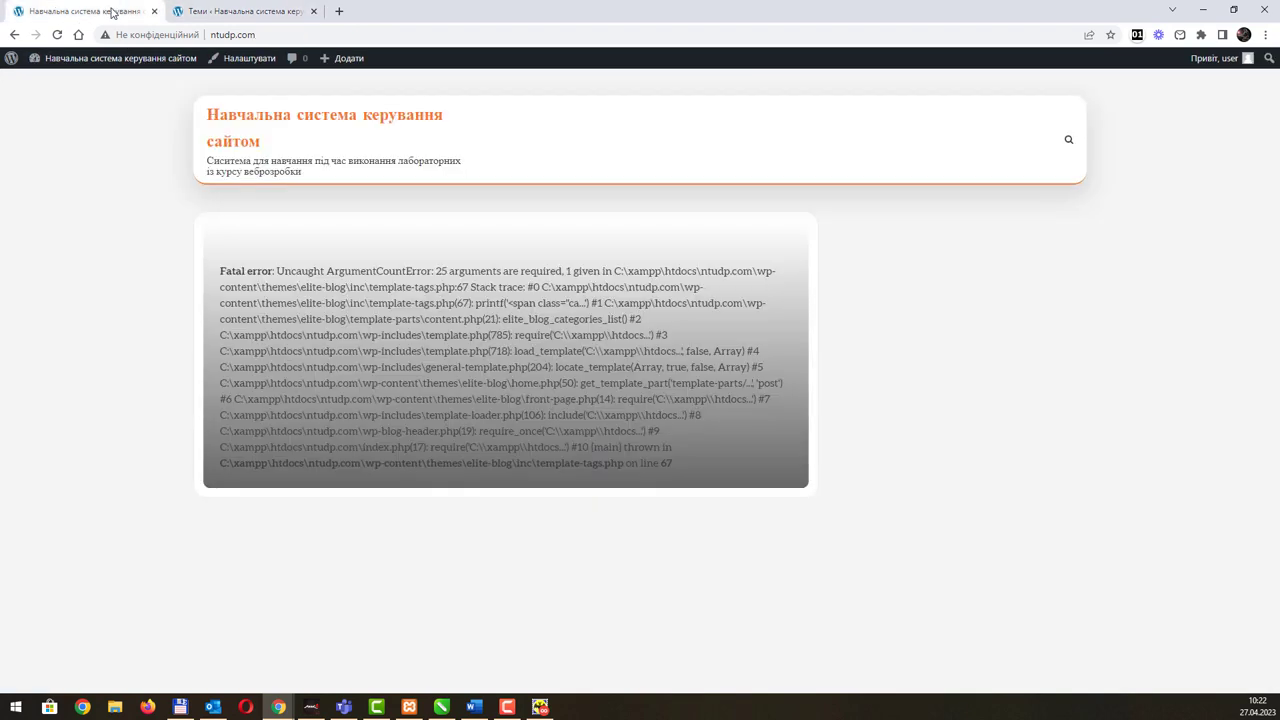
click(283, 118)
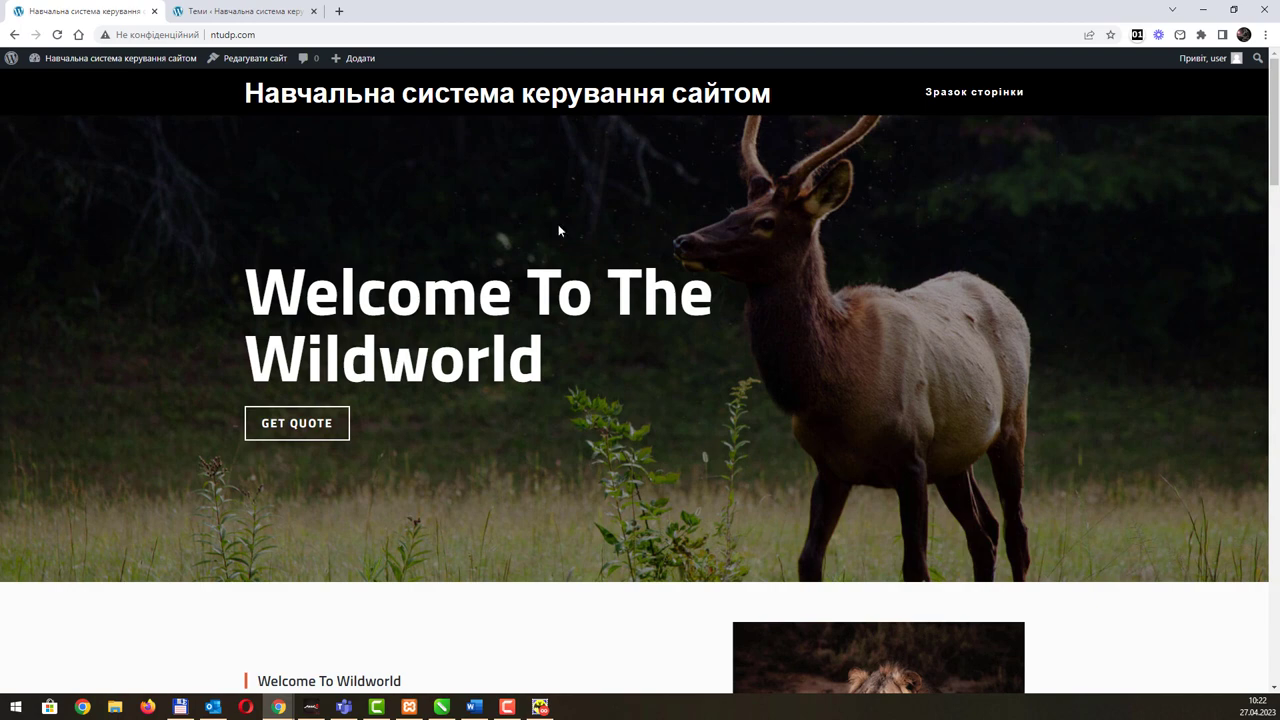
scroll(558, 231, down, 6)
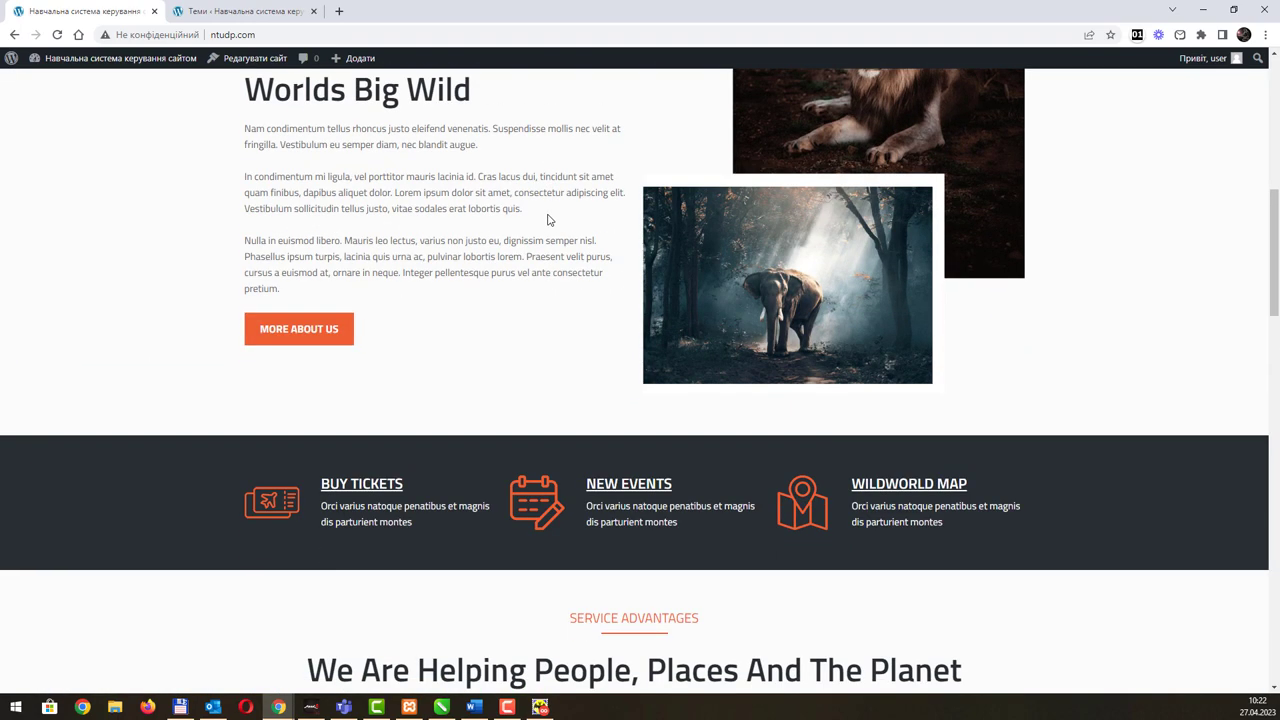
scroll(547, 219, down, 10)
scroll(547, 219, down, 8)
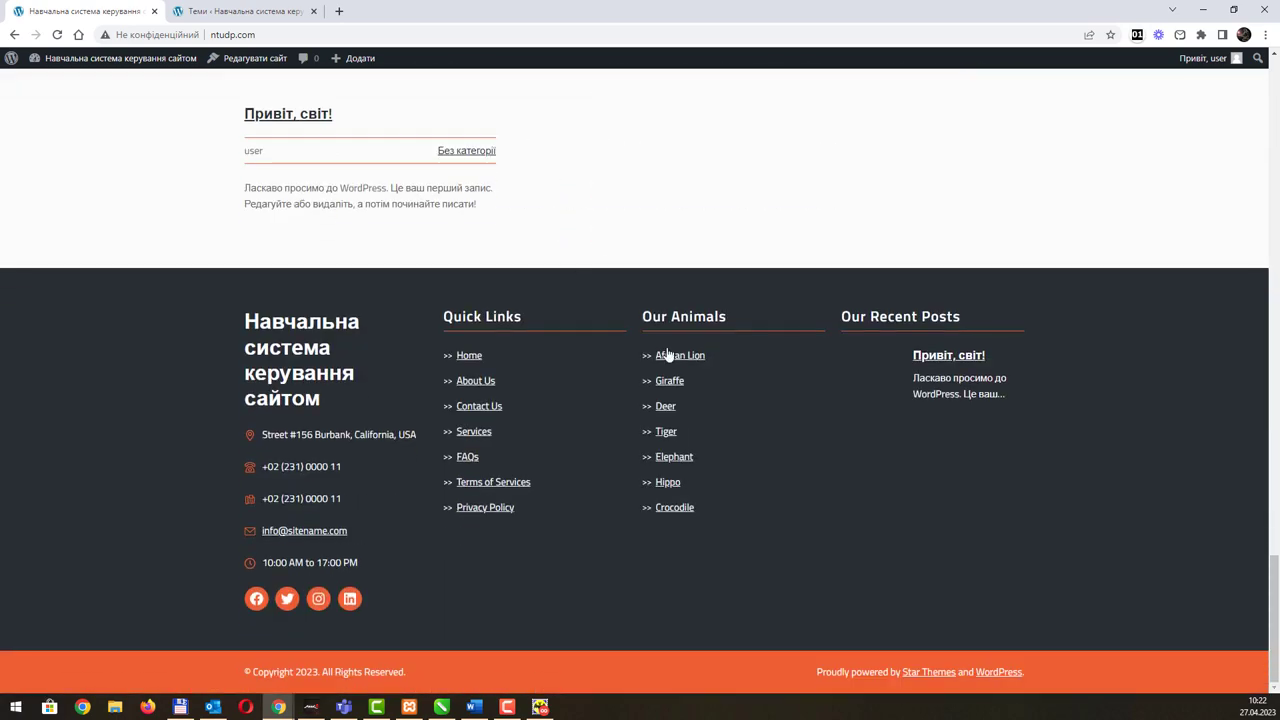
scroll(660, 350, up, 10)
scroll(378, 441, down, 3)
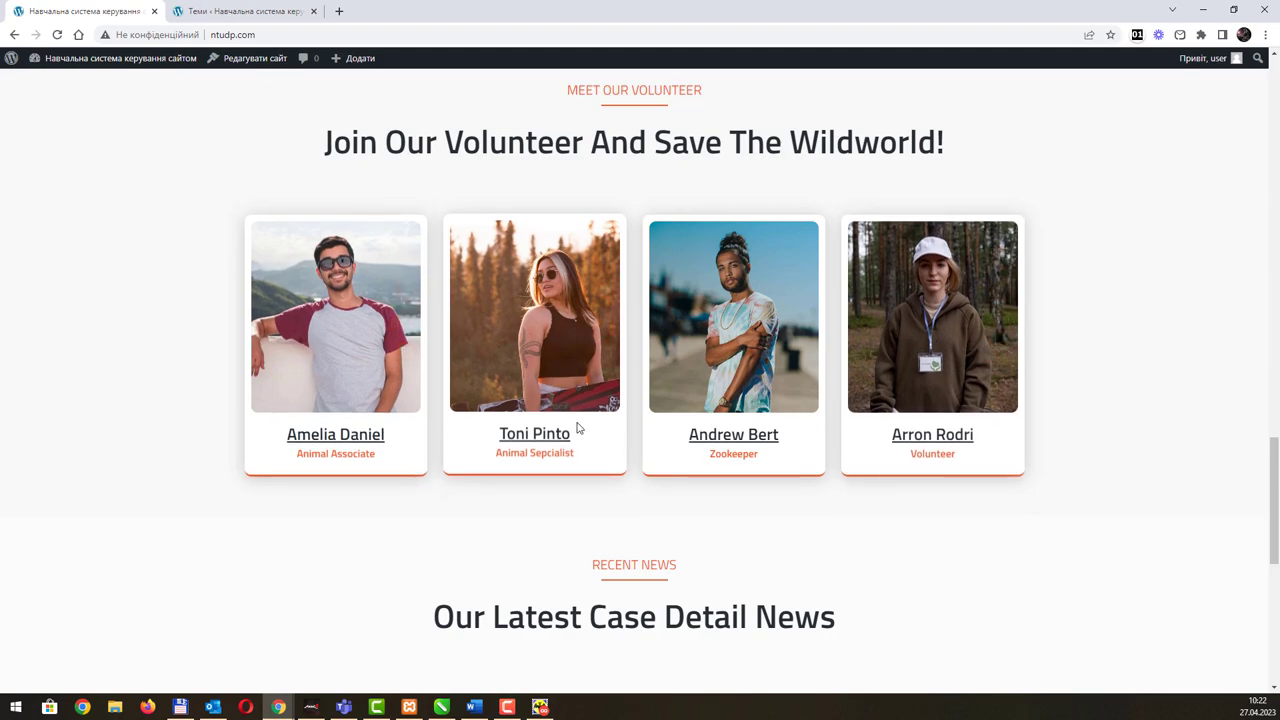
scroll(576, 428, down, 5)
scroll(577, 428, up, 7)
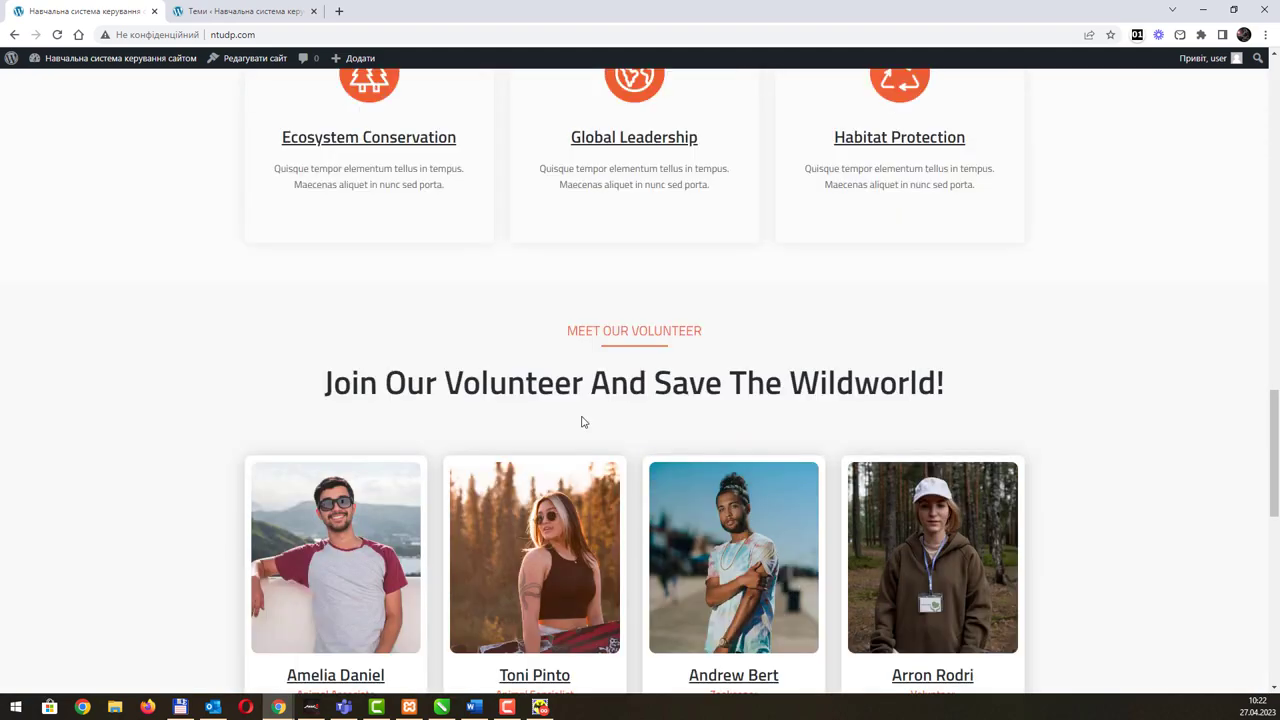
Step: Back on the Themes page, open the site editor (Налаштувати) for the Wildworld theme
scroll(583, 422, up, 15)
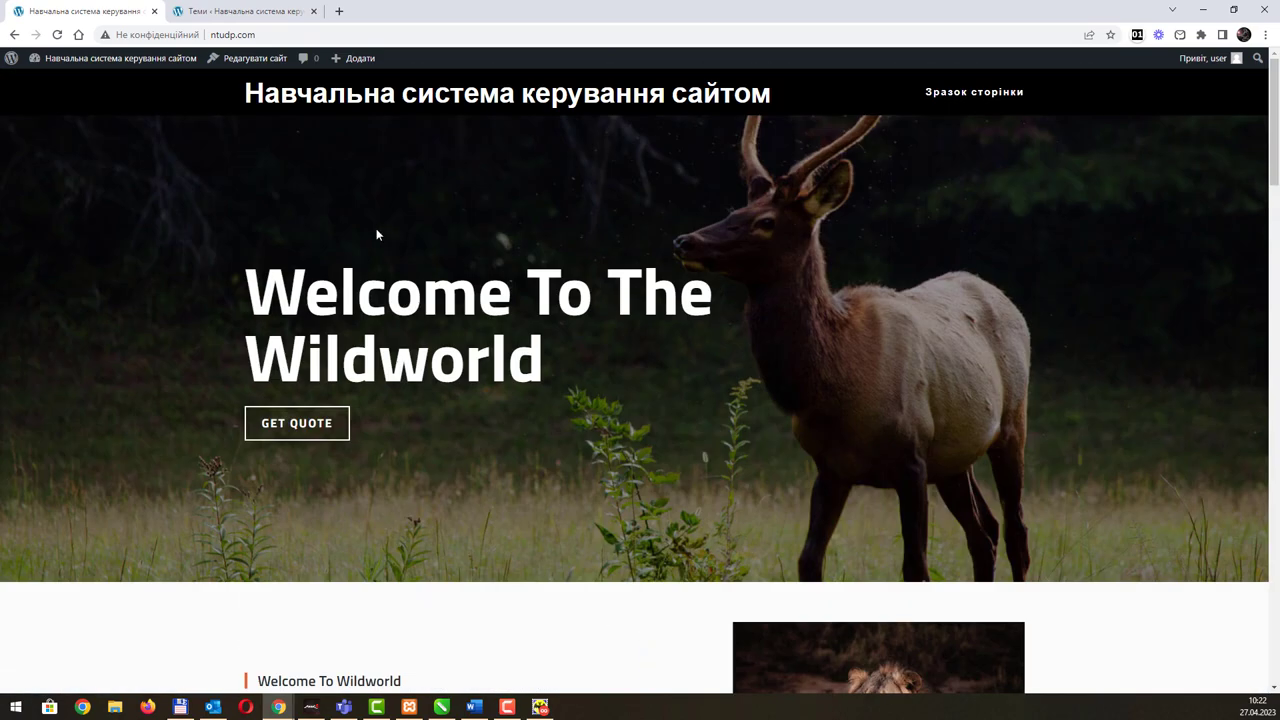
click(240, 11)
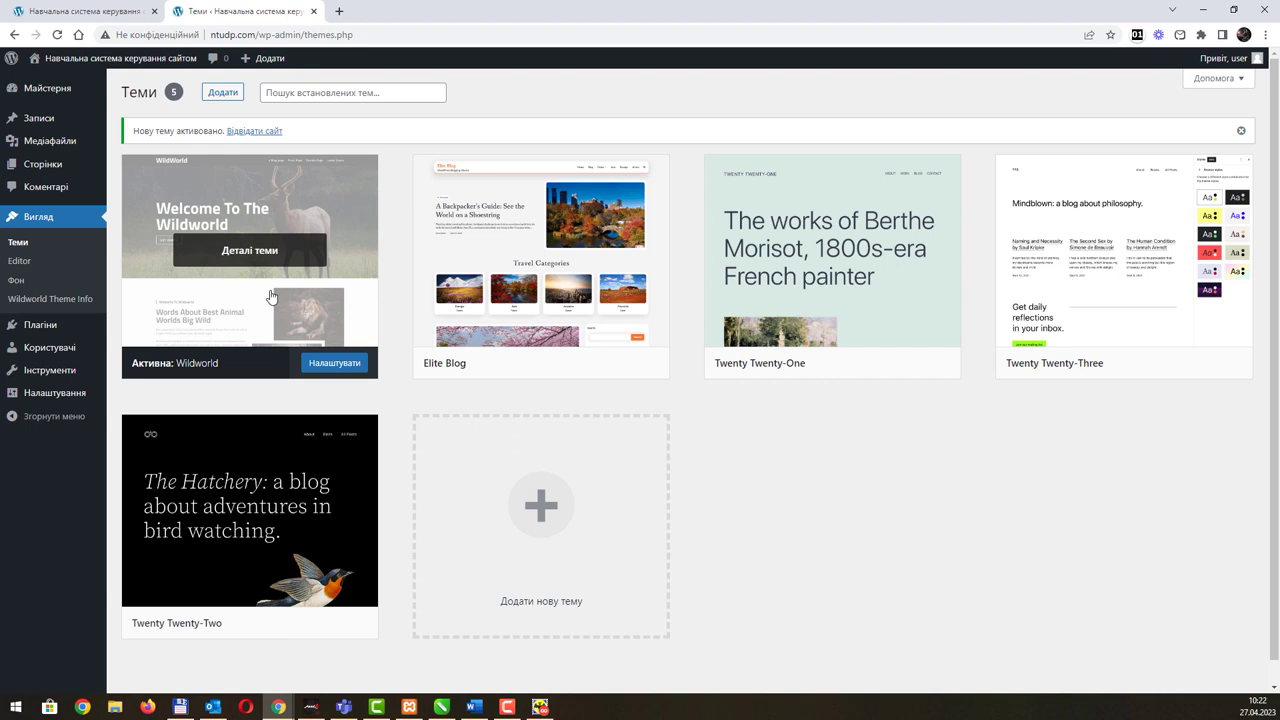
click(337, 365)
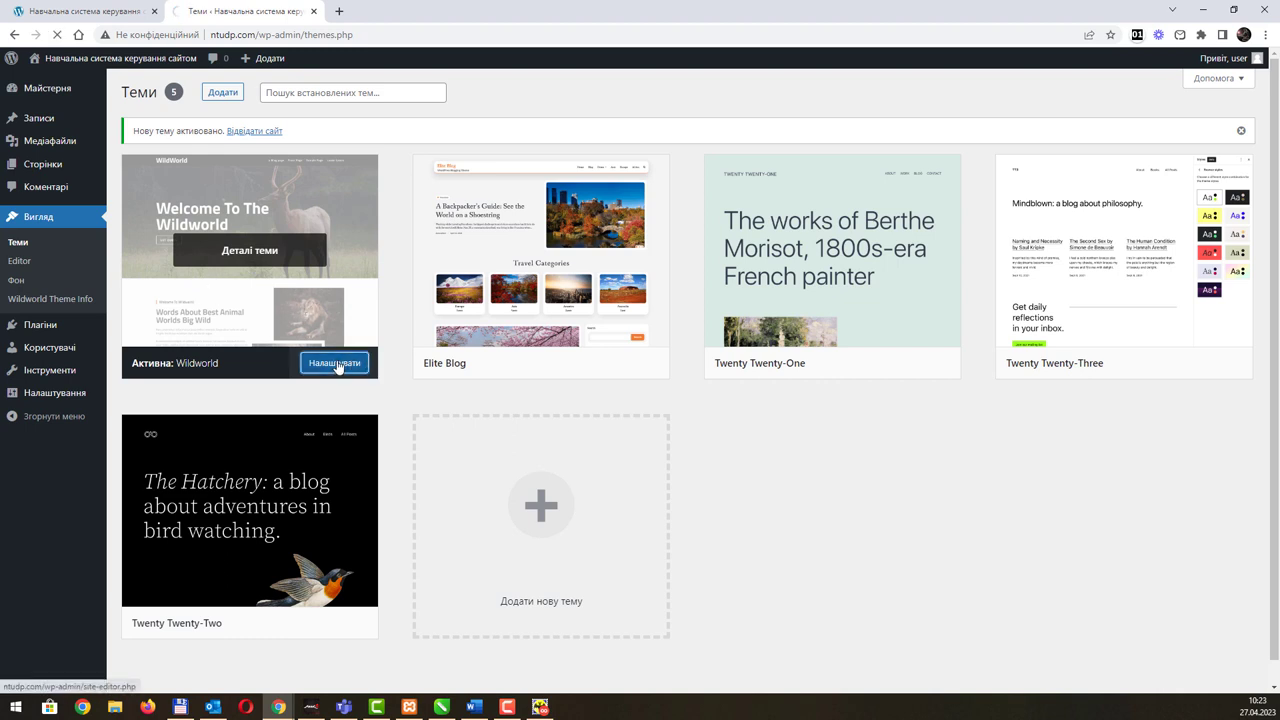
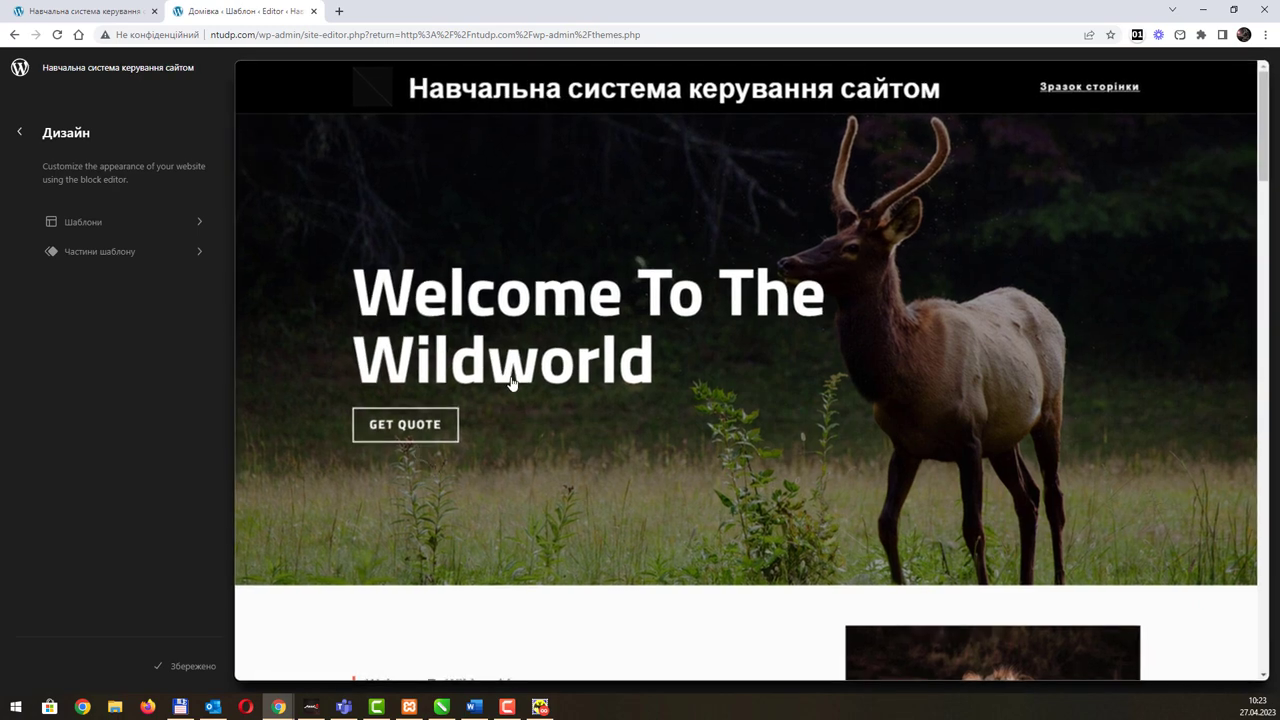
Step: Scroll through the home page preview, then show the Шаблони (Templates) list with 404, Архів and Домівка
scroll(550, 370, down, 5)
scroll(592, 378, down, 15)
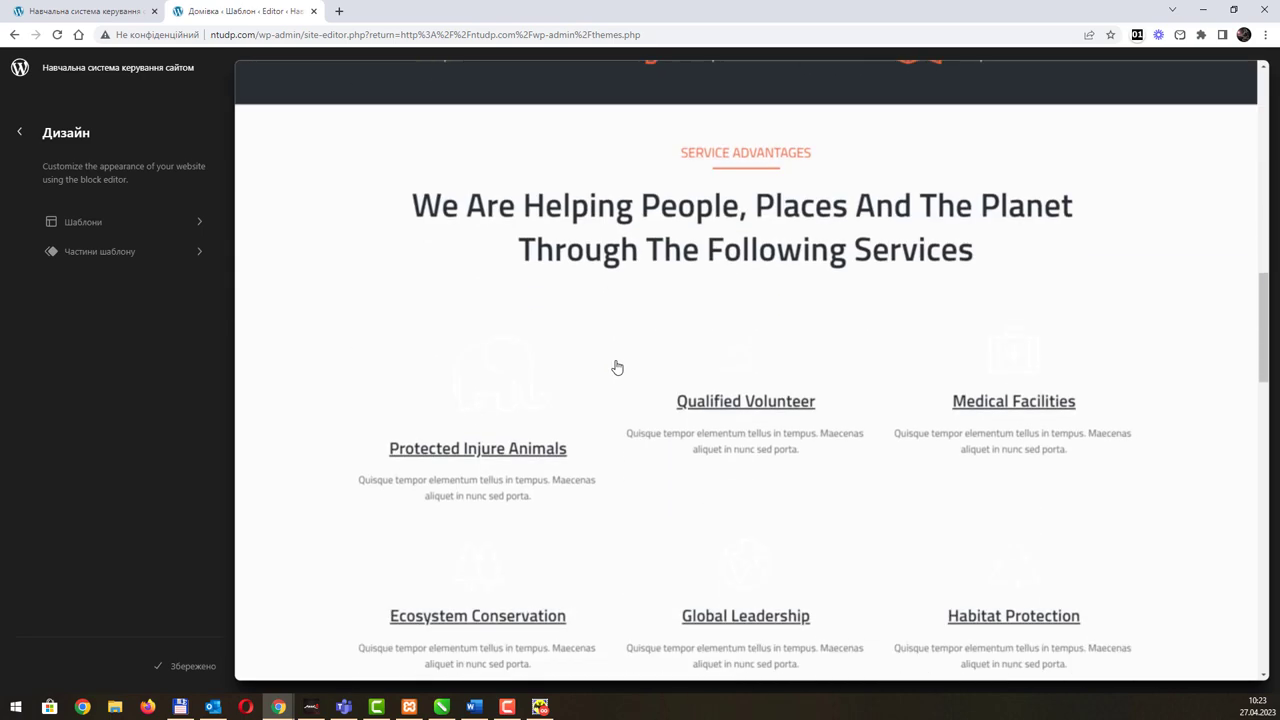
scroll(617, 368, down, 4)
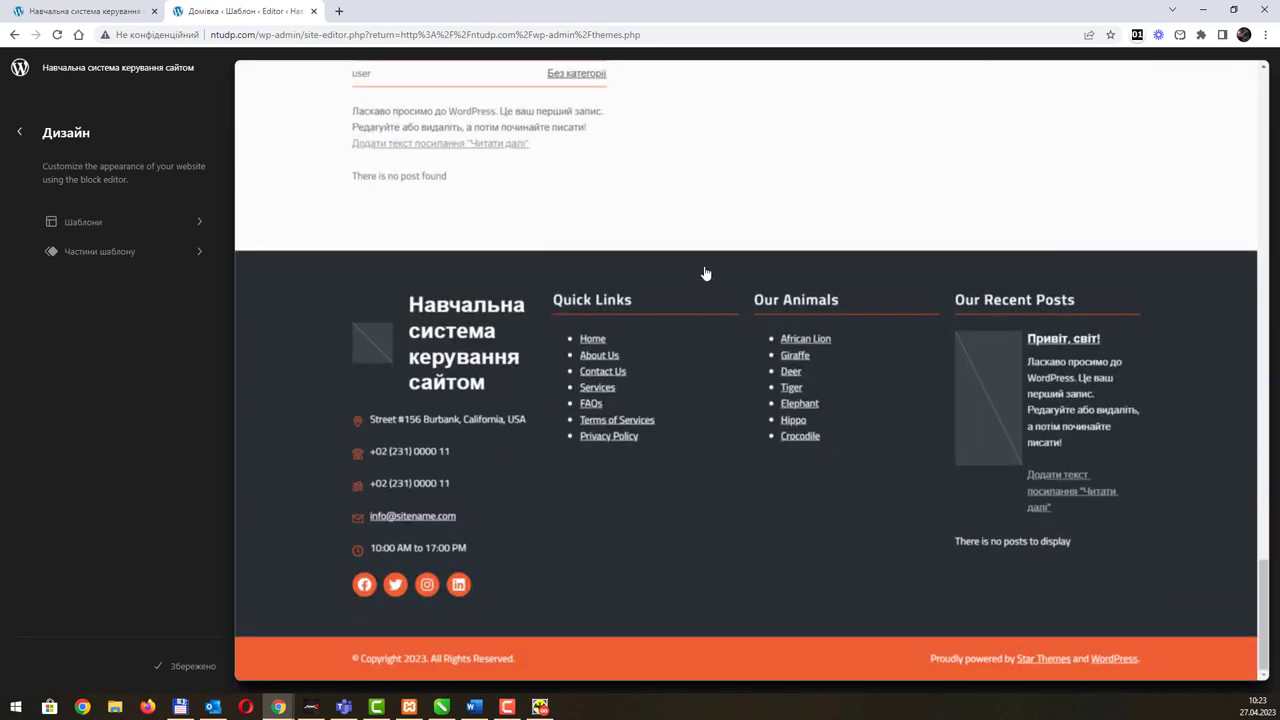
scroll(694, 318, up, 7)
scroll(695, 317, up, 15)
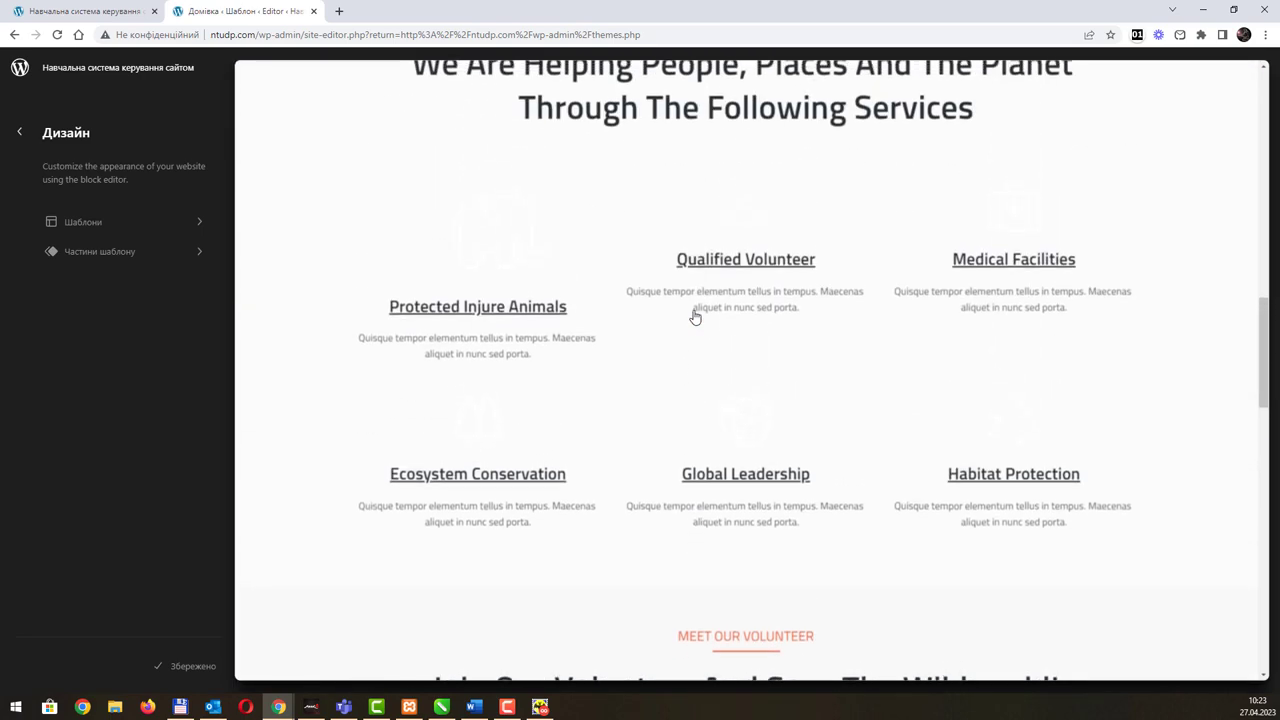
scroll(693, 317, up, 5)
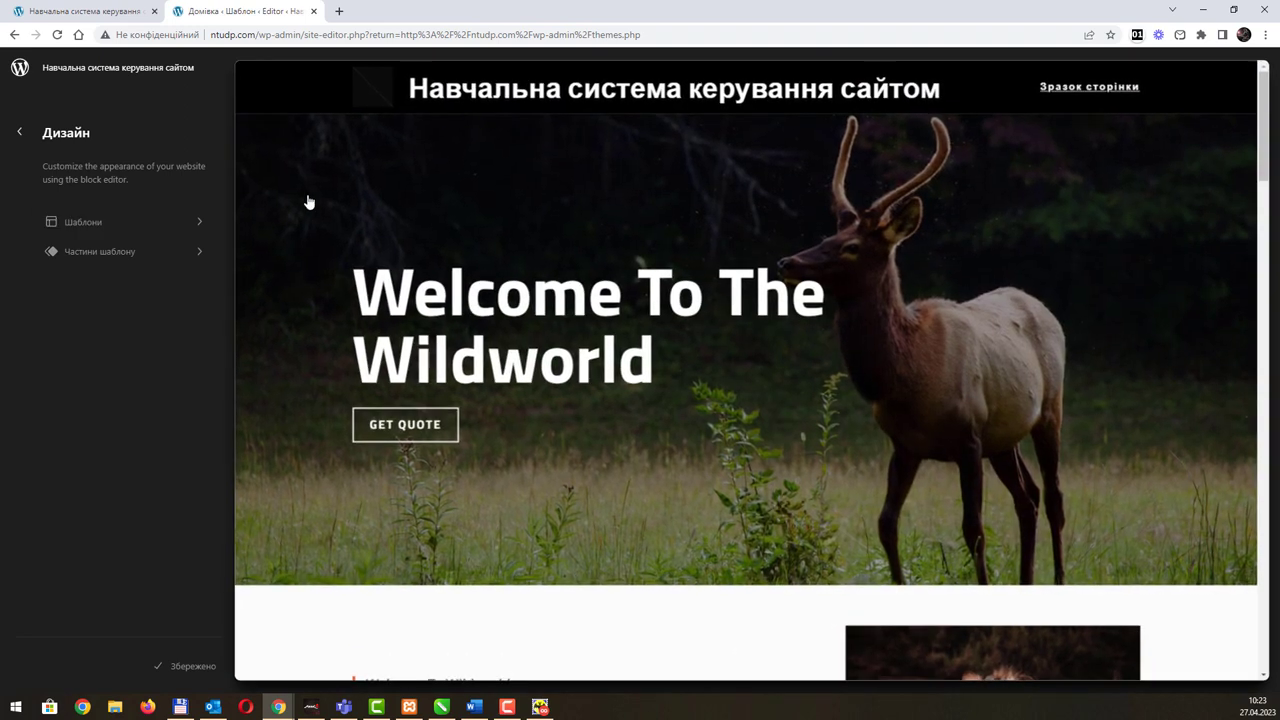
click(181, 233)
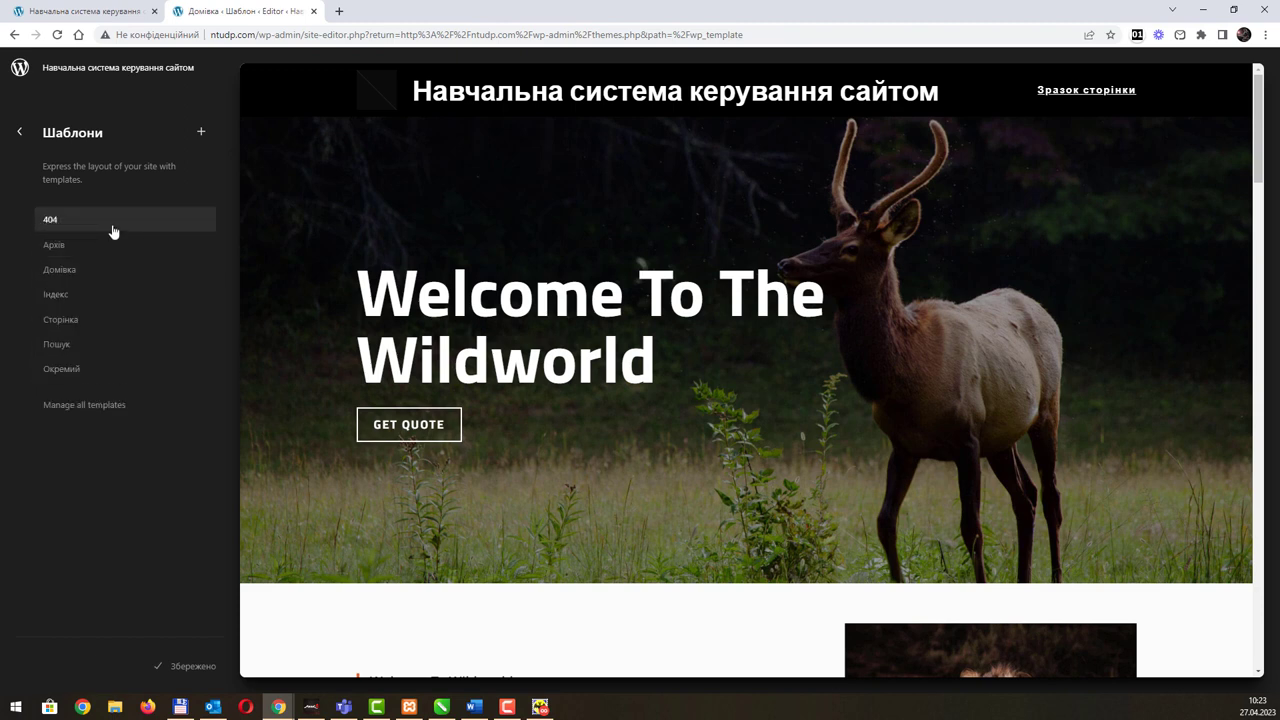
Step: Open the 404 template in edit mode and close the welcome guide with Почати
click(113, 232)
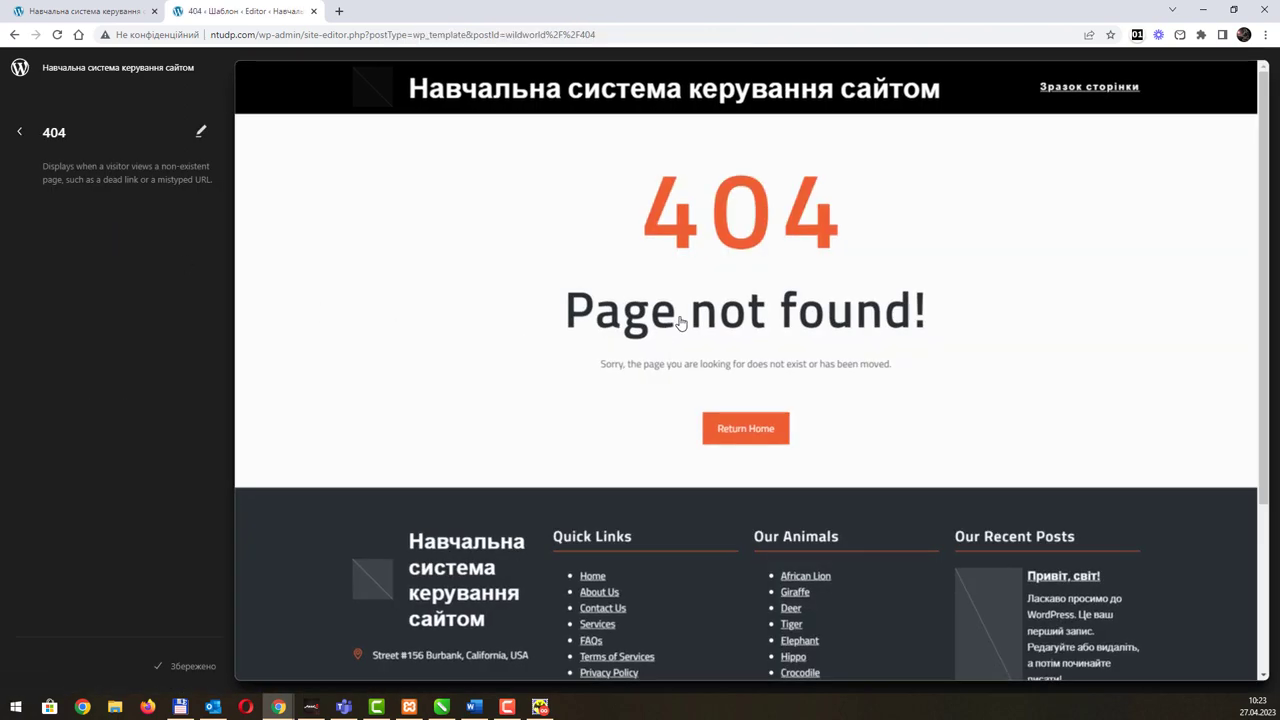
click(680, 320)
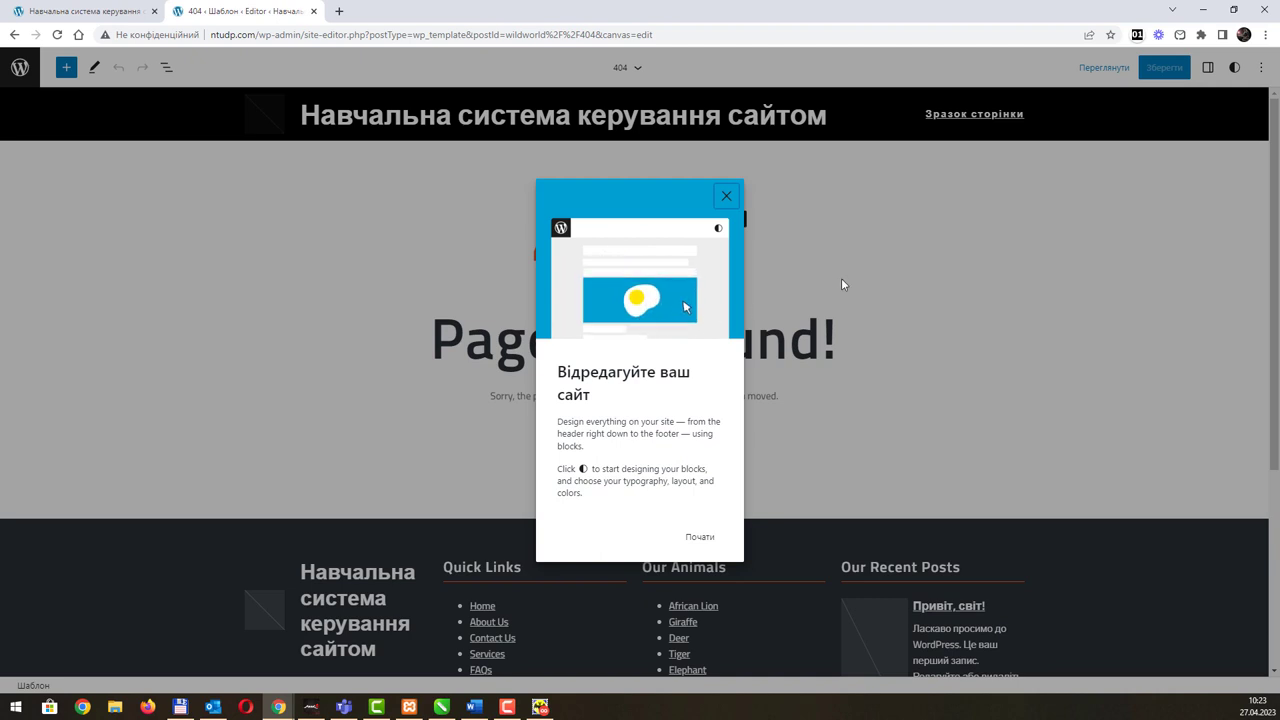
click(700, 540)
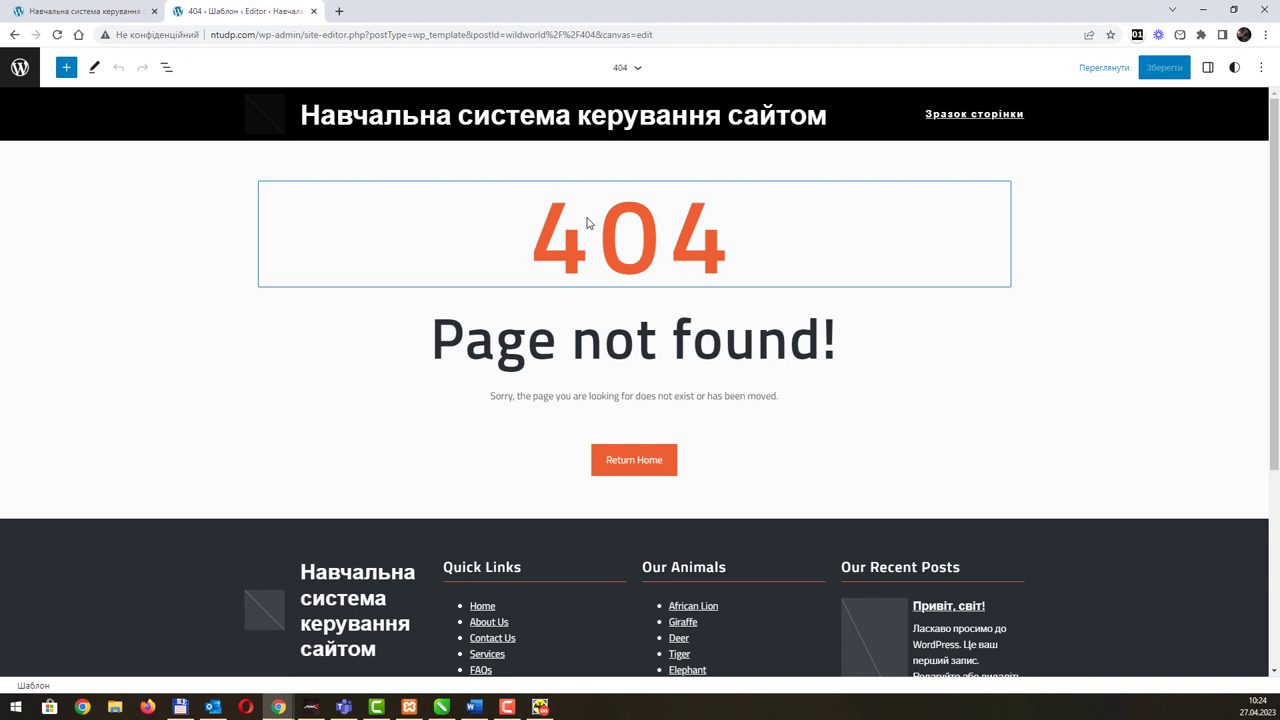
Step: Replace the 'Page not found!' heading text with 'Пробачте. Сторінки не існує.'
click(580, 360)
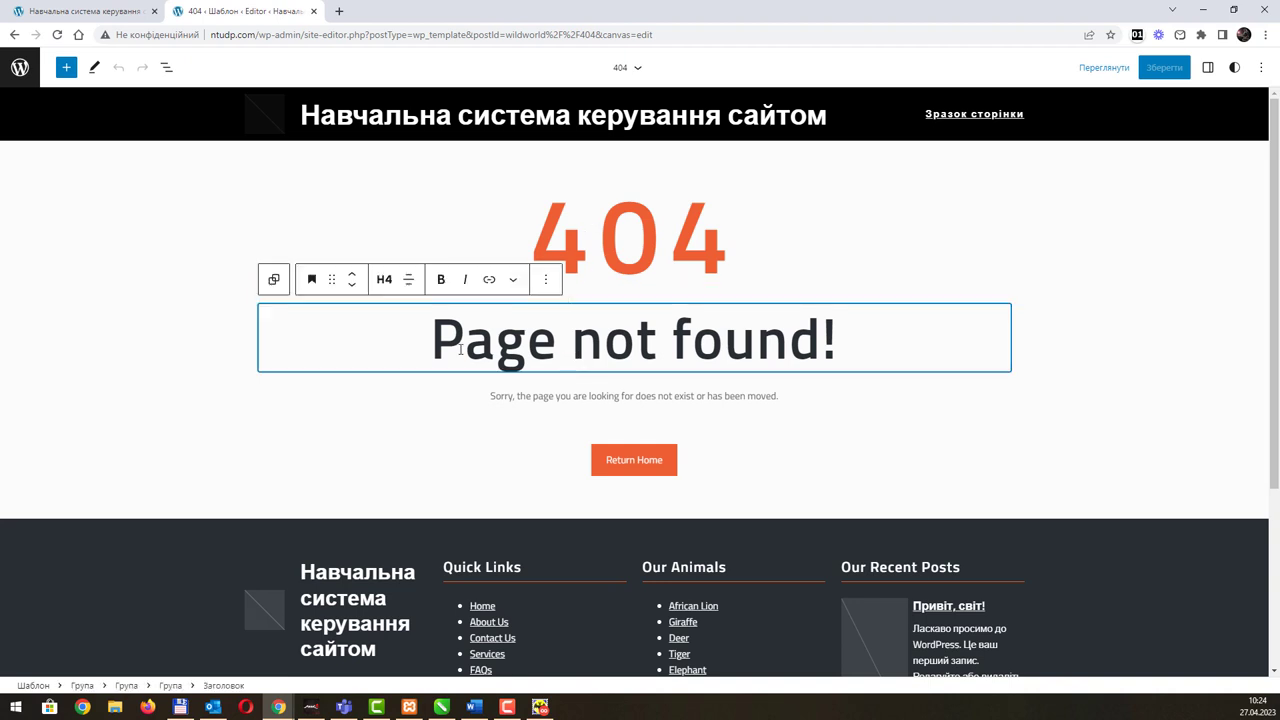
drag(447, 333, 875, 342)
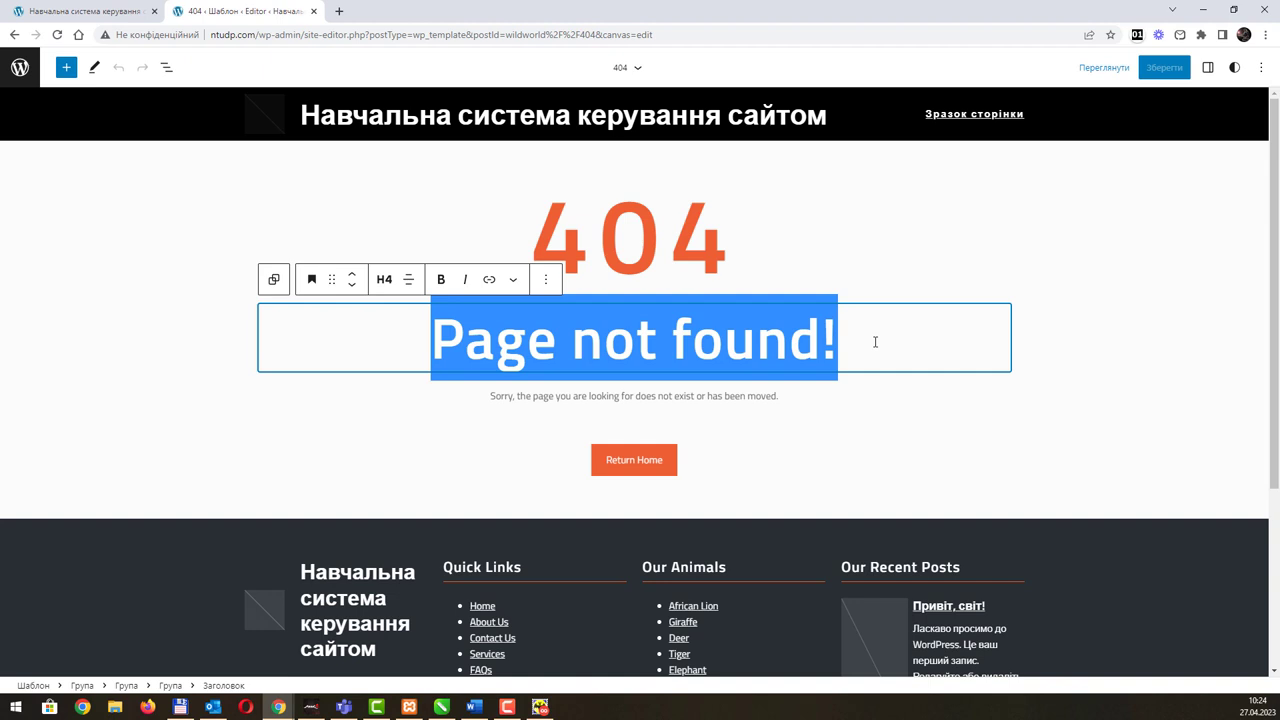
text(Проба)
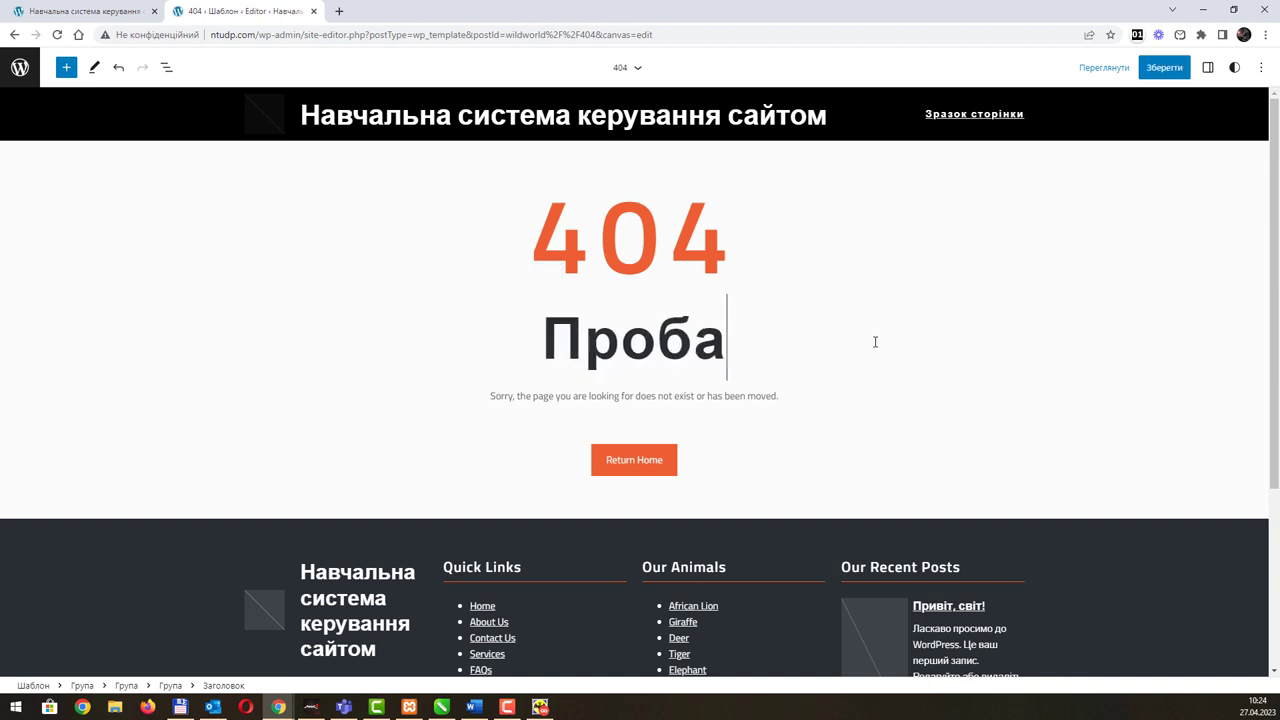
text(чте. Стор)
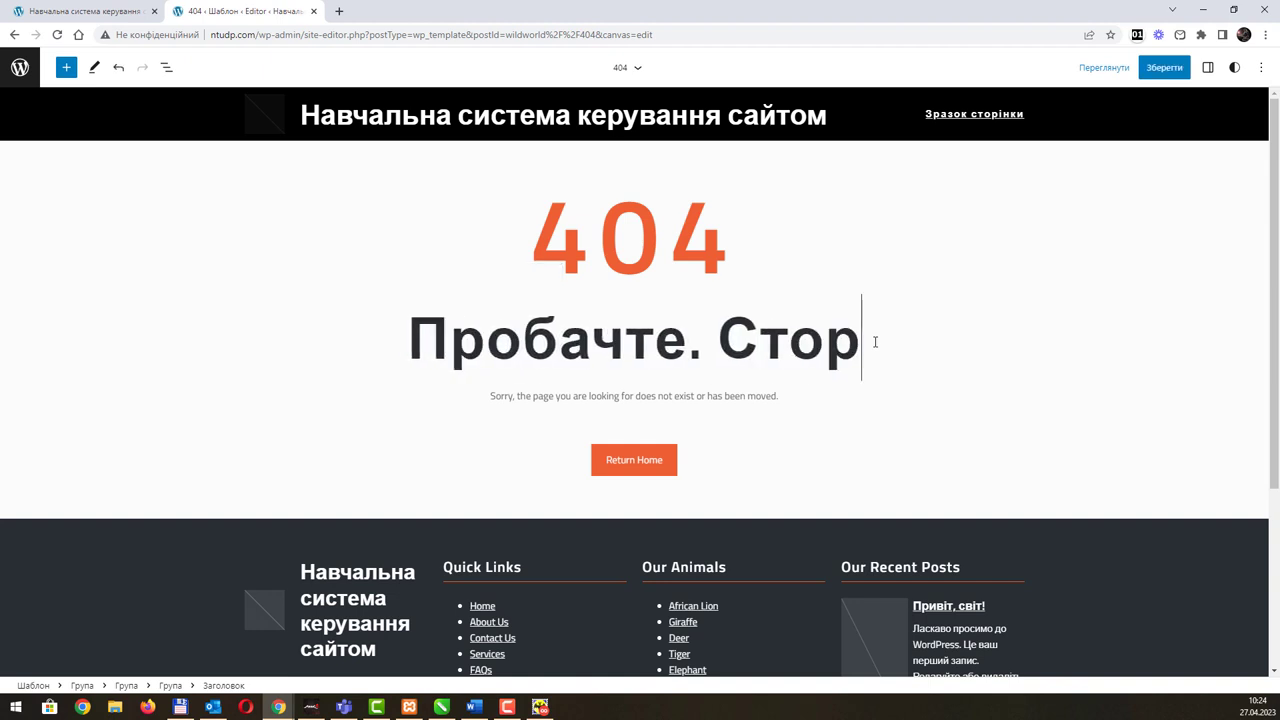
text(інки не і)
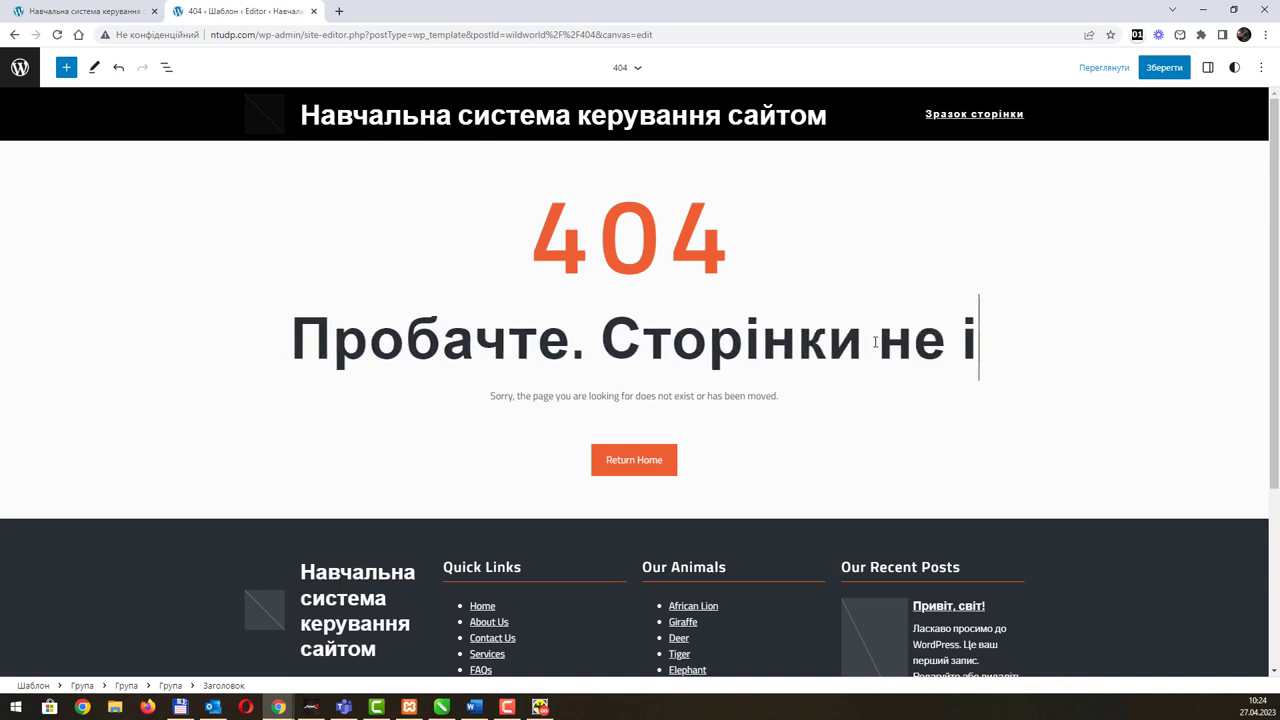
text(снує)
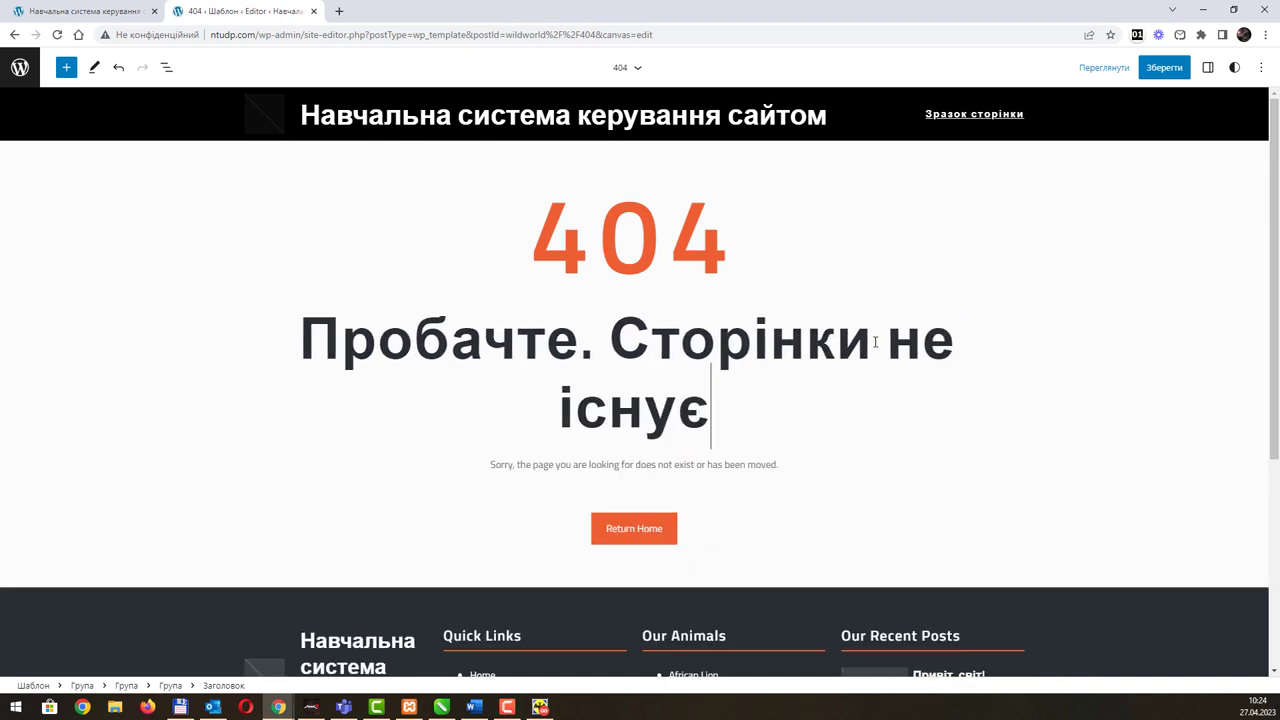
text(.)
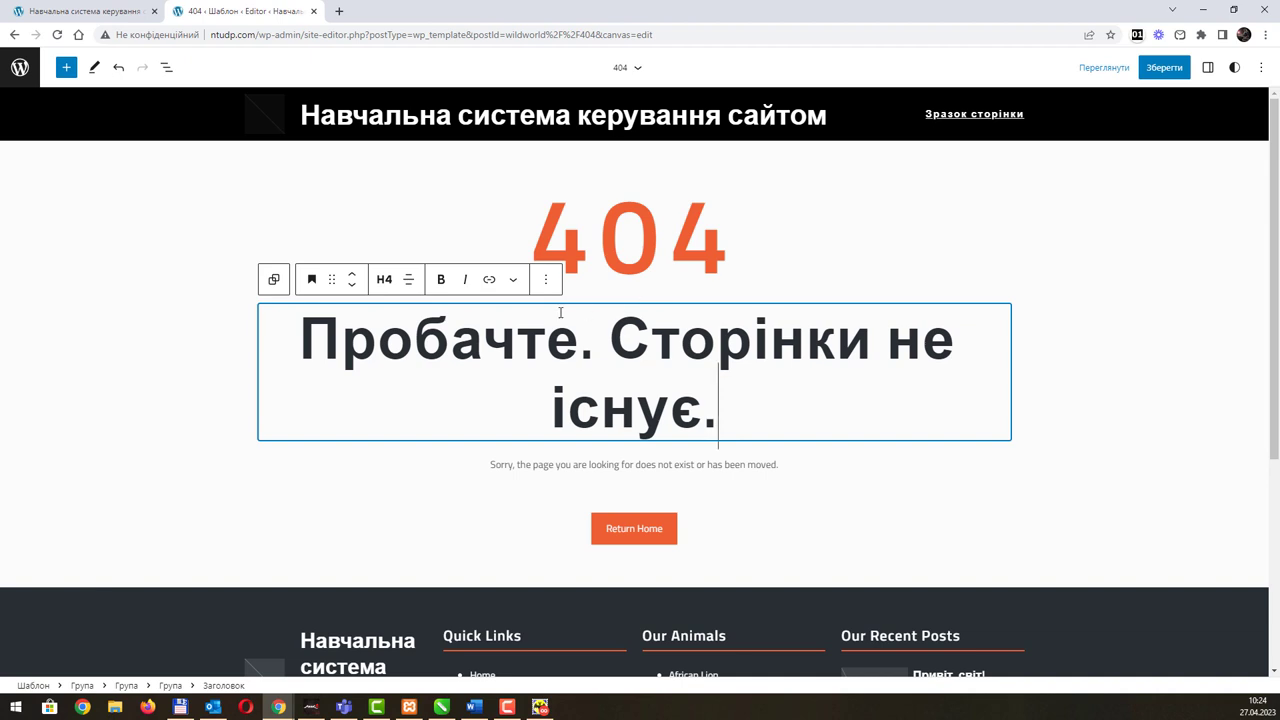
Step: Replace the 'Sorry, the page…' paragraph with 'Зміст сторінки був перміщен/видален.'
click(544, 468)
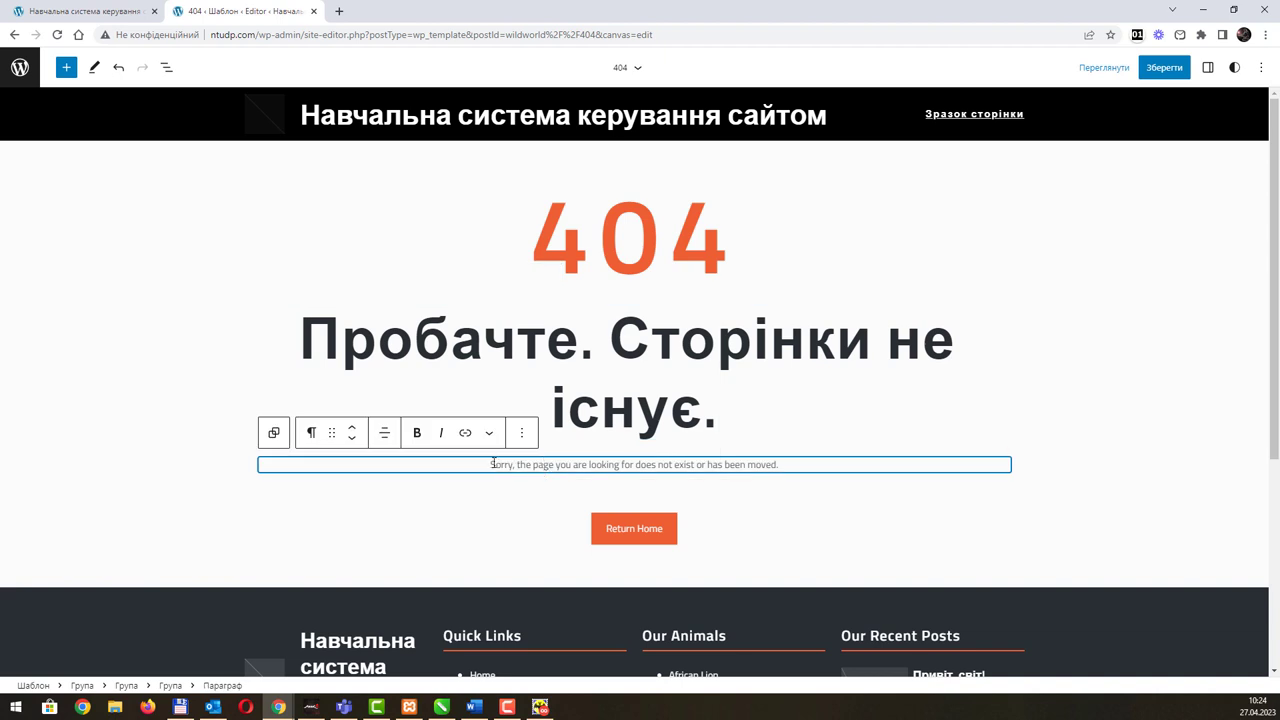
drag(492, 463, 835, 464)
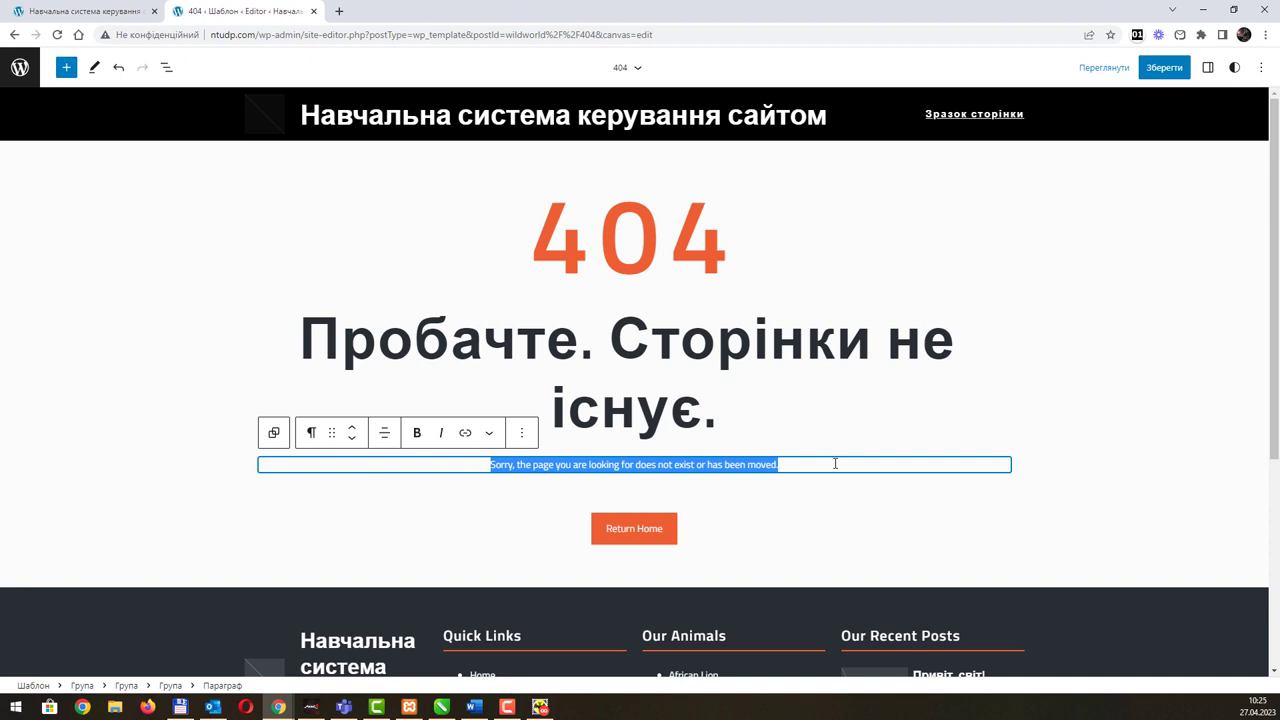
text(Про)
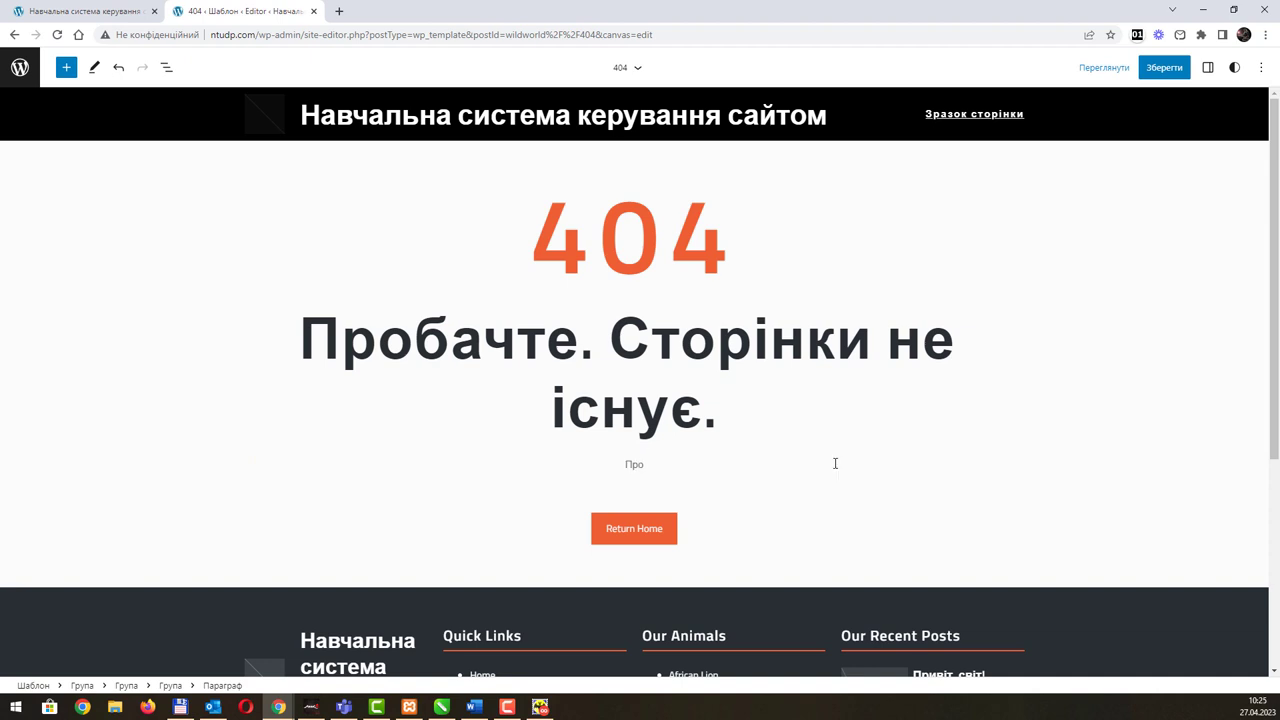
key(BackSpace)
text(Зміст сторінки був перміщен/видален.)
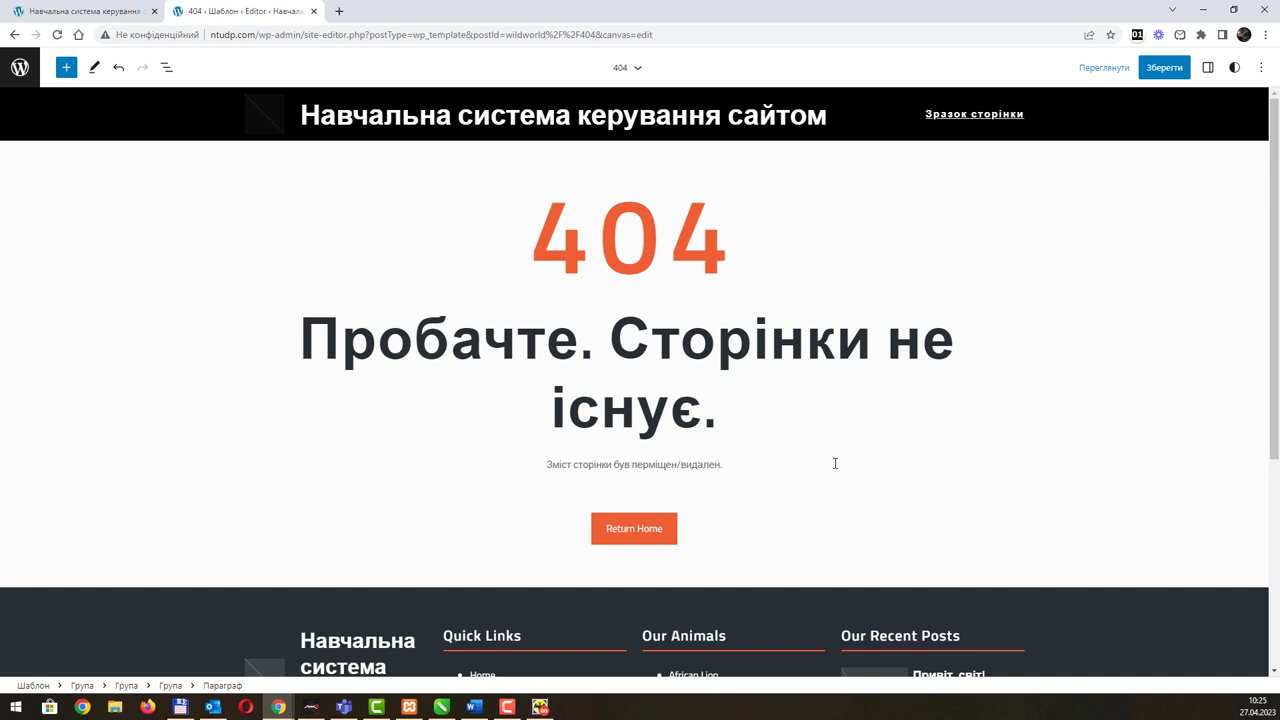
Step: Change the Return Home button label to 'Повернутися', then click back onto the paragraph and heading
click(658, 528)
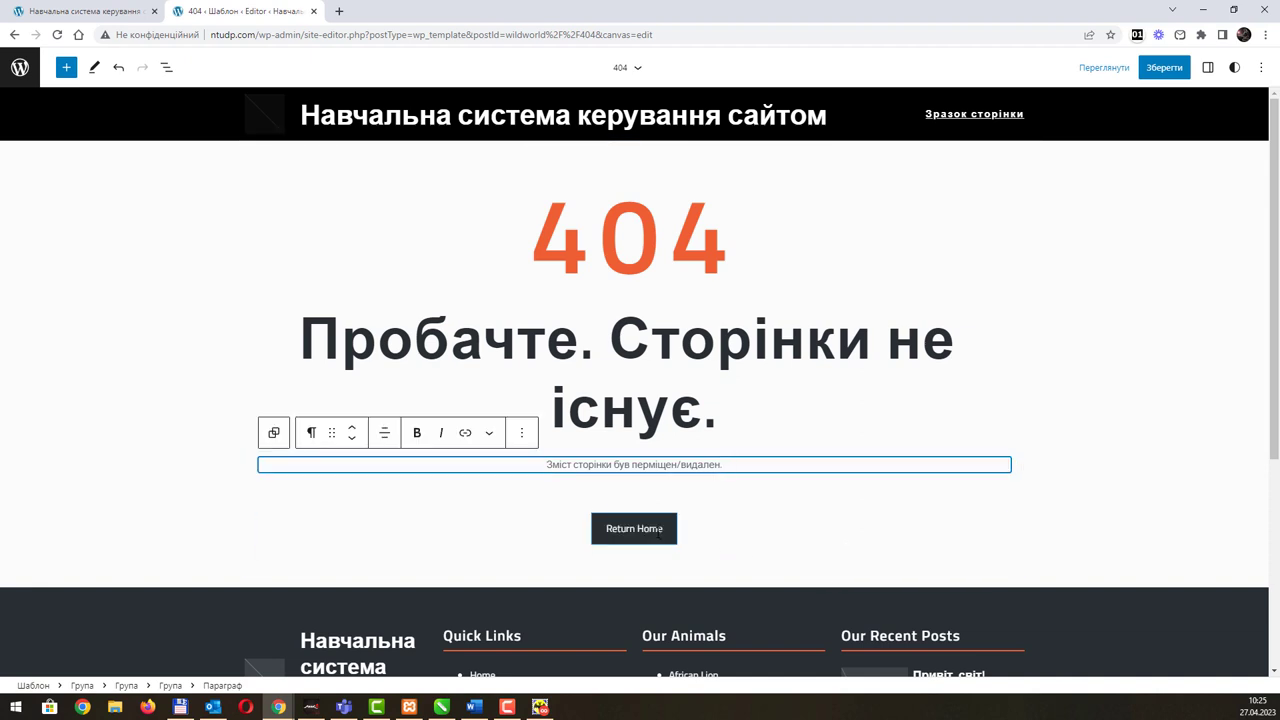
drag(661, 528, 584, 528)
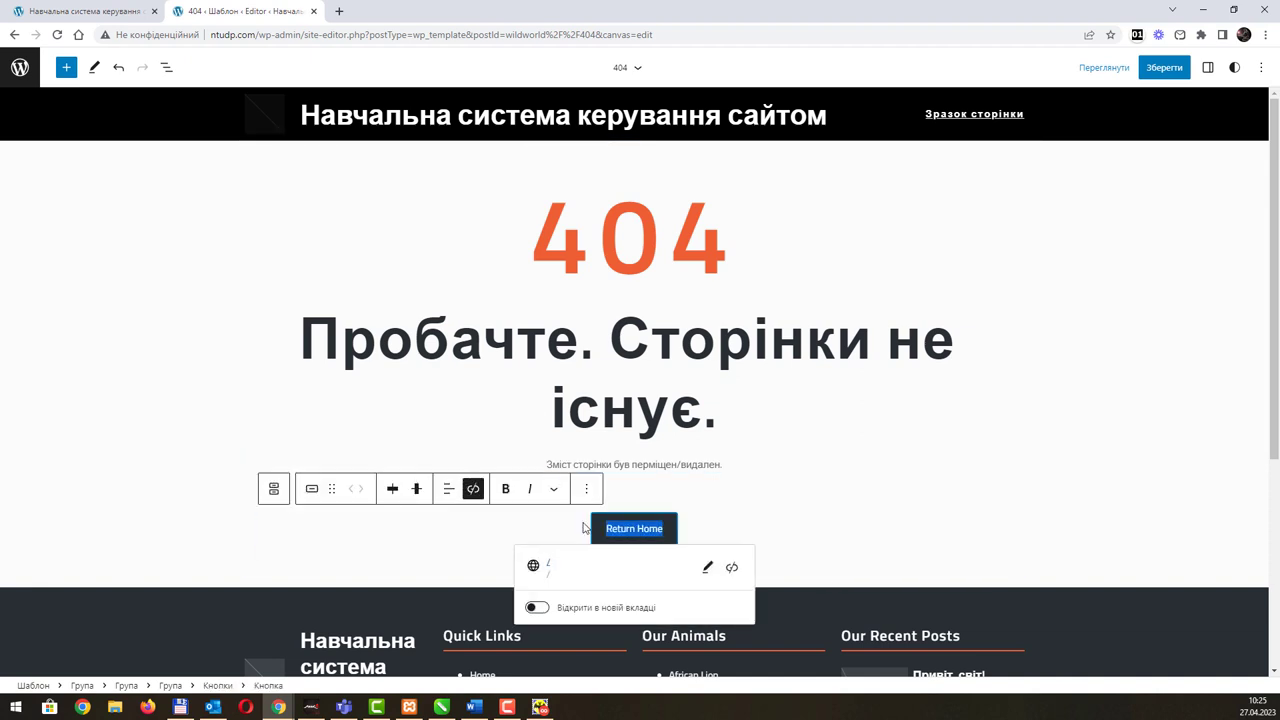
text(Повернутися)
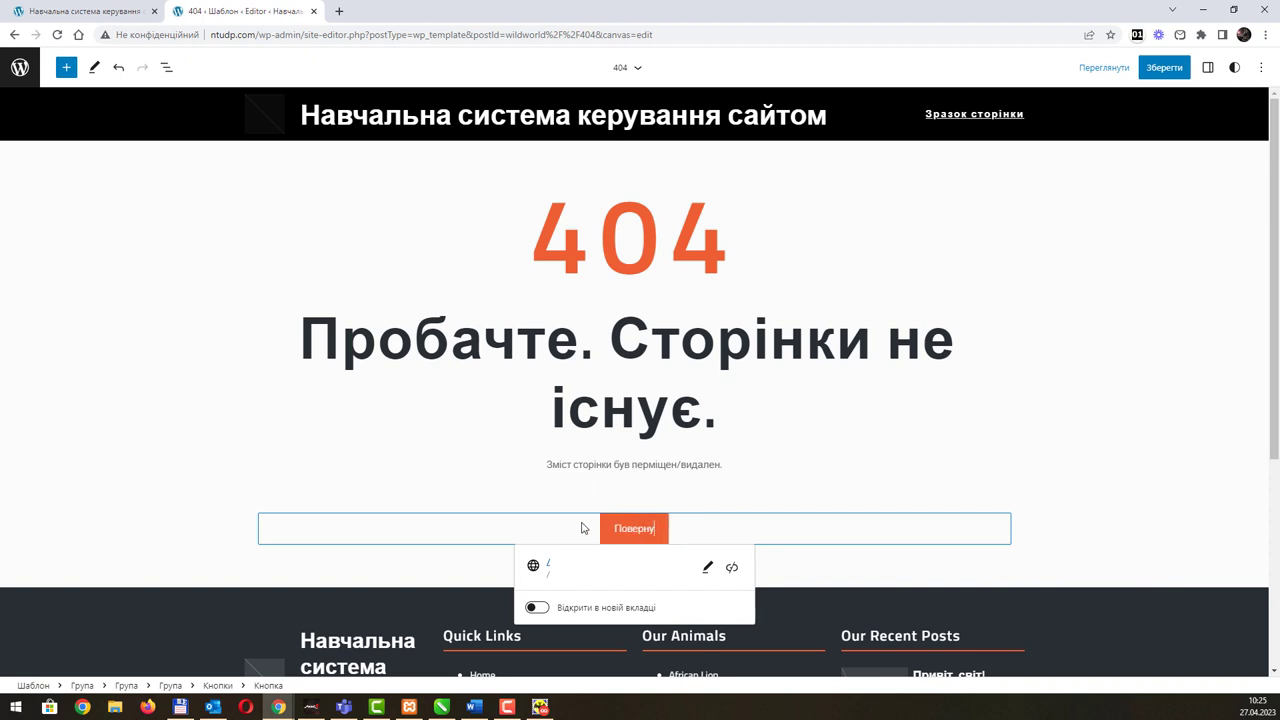
click(827, 464)
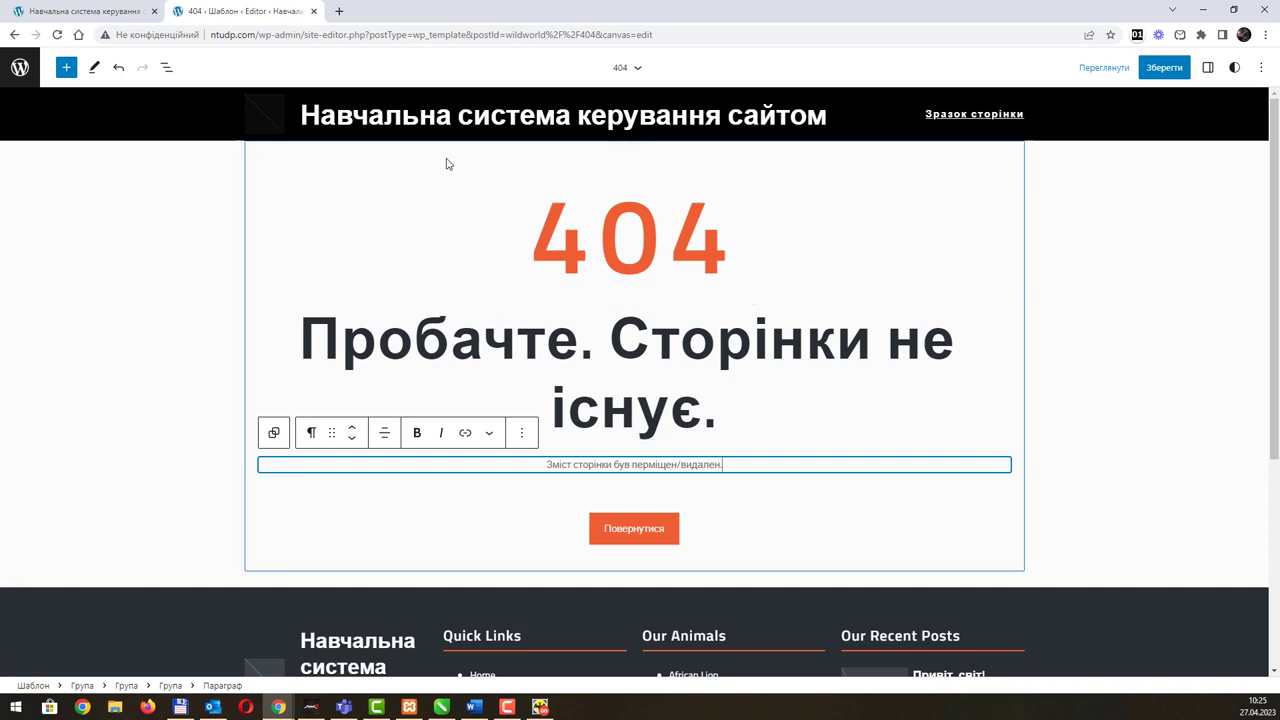
click(813, 272)
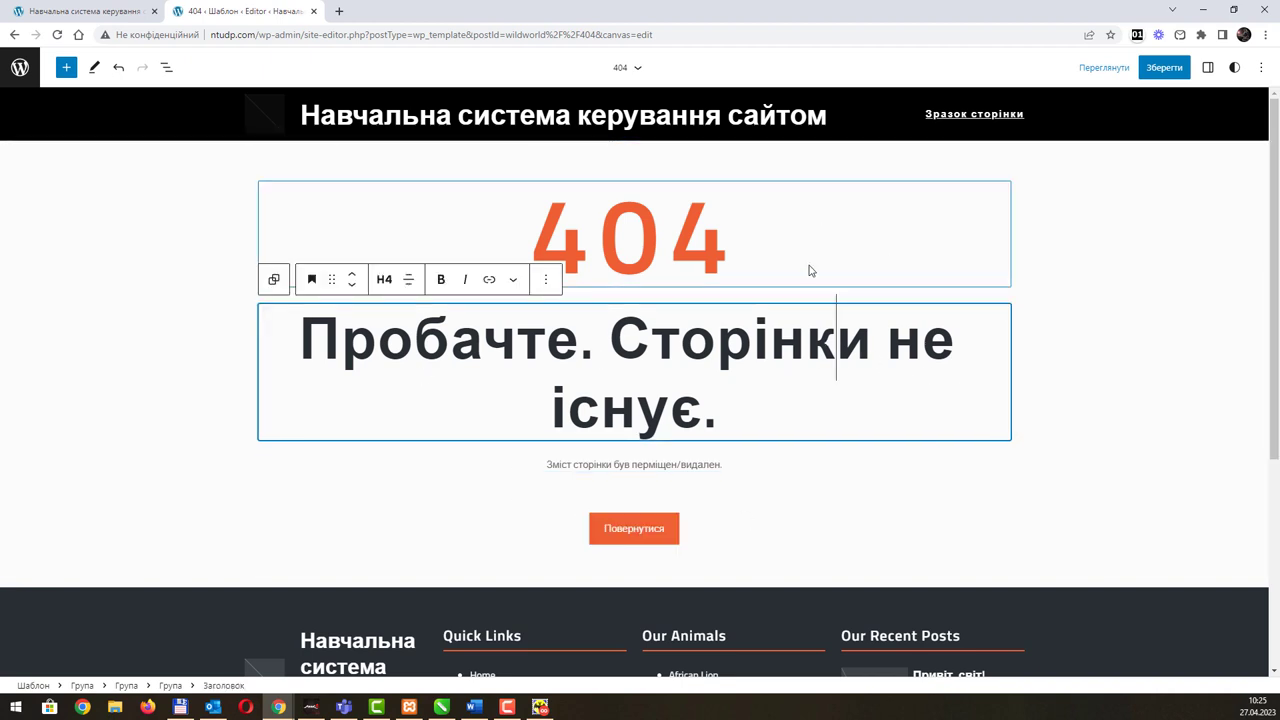
scroll(771, 418, down, 4)
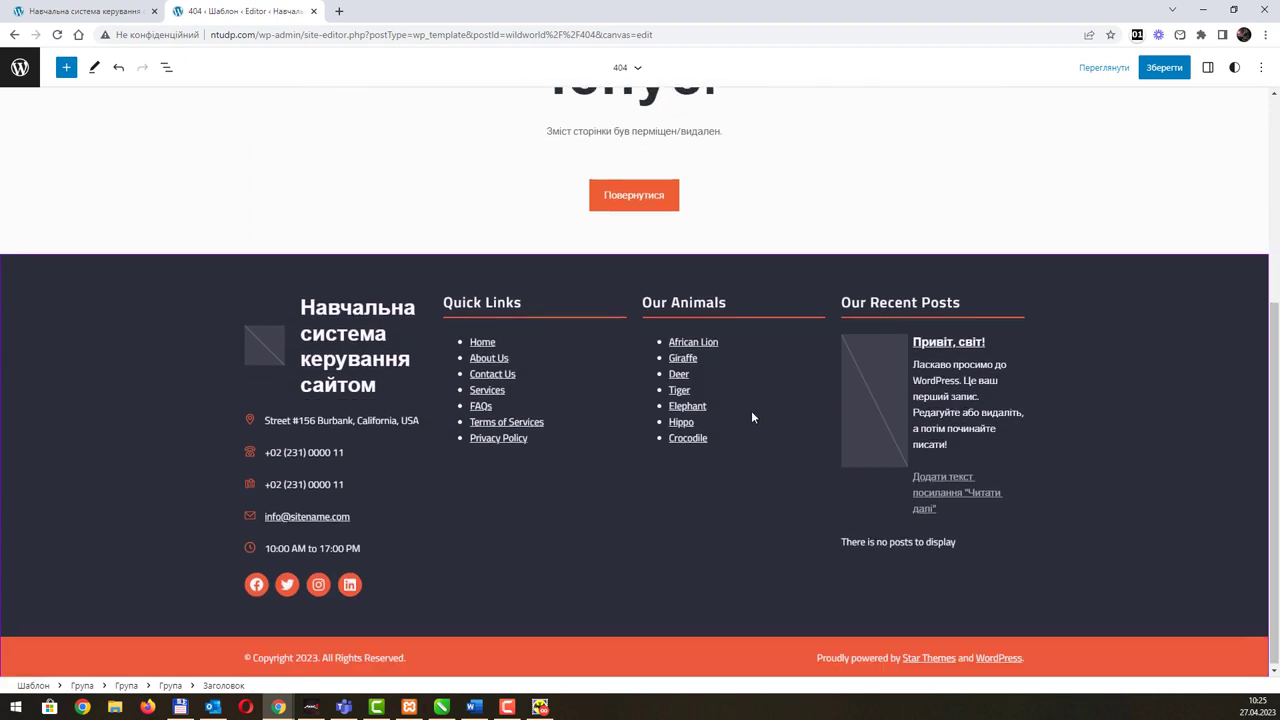
scroll(764, 418, up, 4)
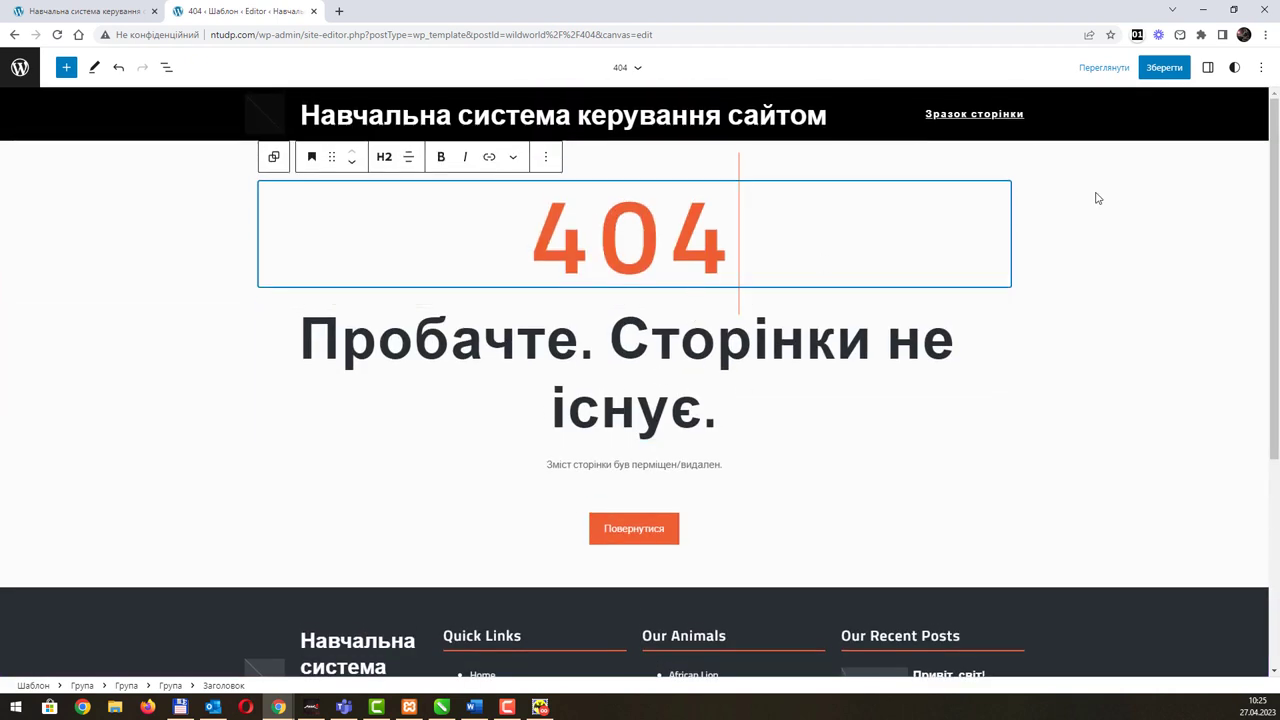
Step: Save the edited 404 template and return to the list of all templates
click(1155, 72)
click(1155, 70)
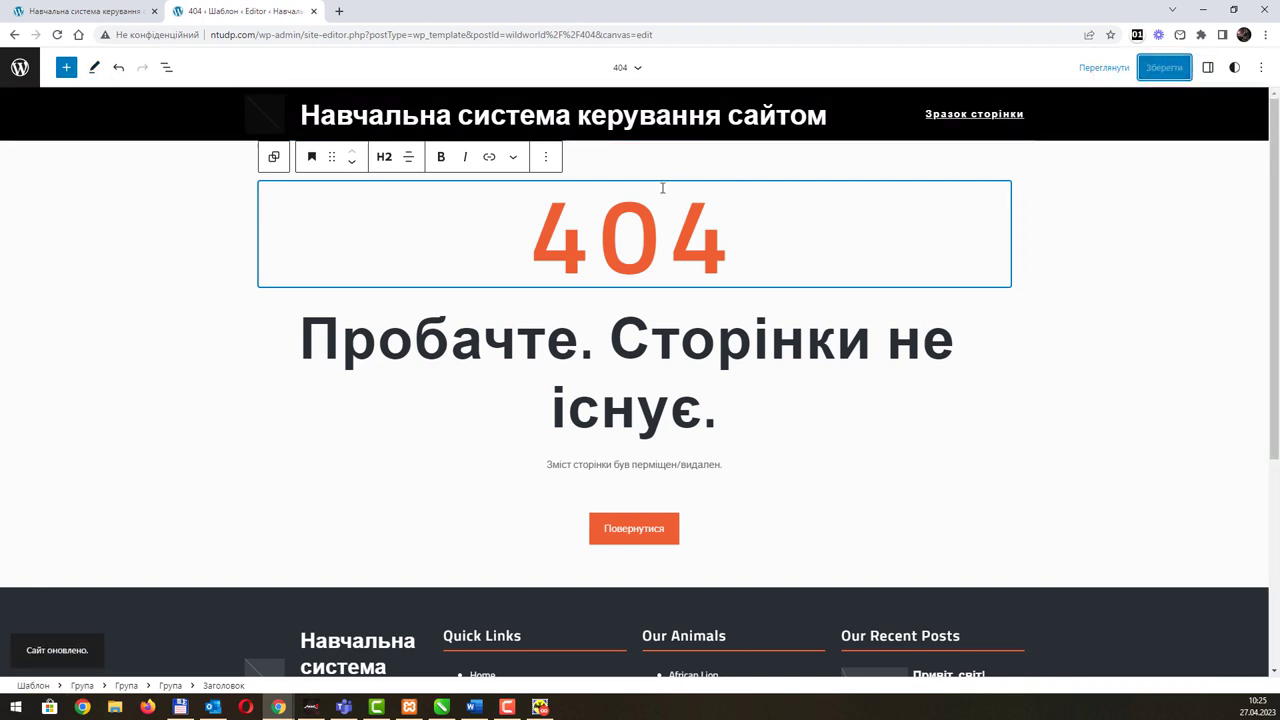
click(1091, 284)
click(627, 67)
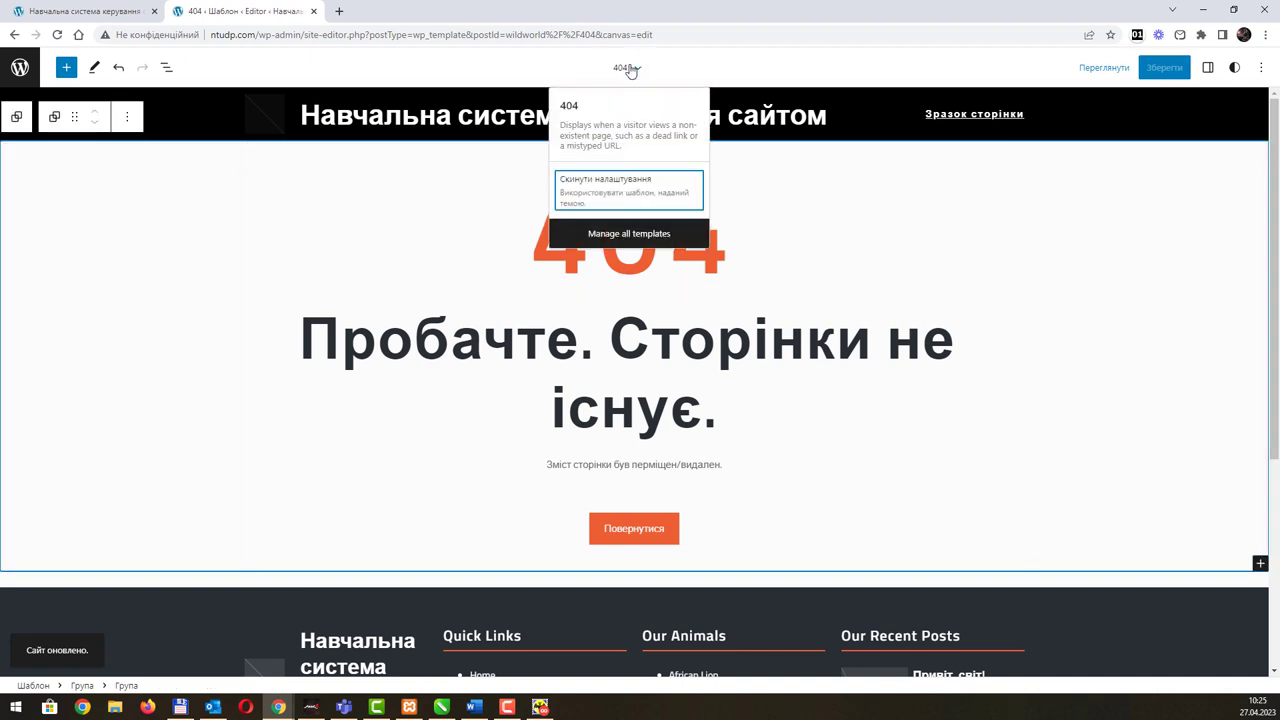
click(640, 234)
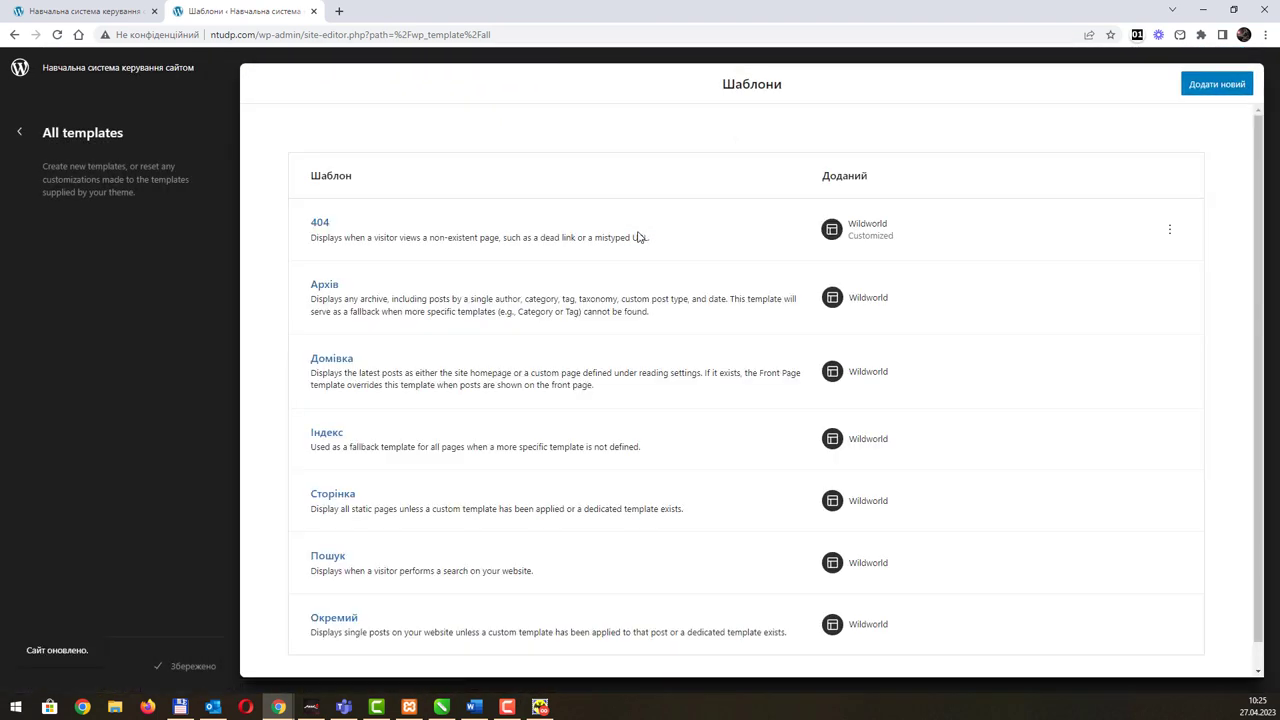
Step: Open the Архів template and scroll through it from header to footer
click(325, 286)
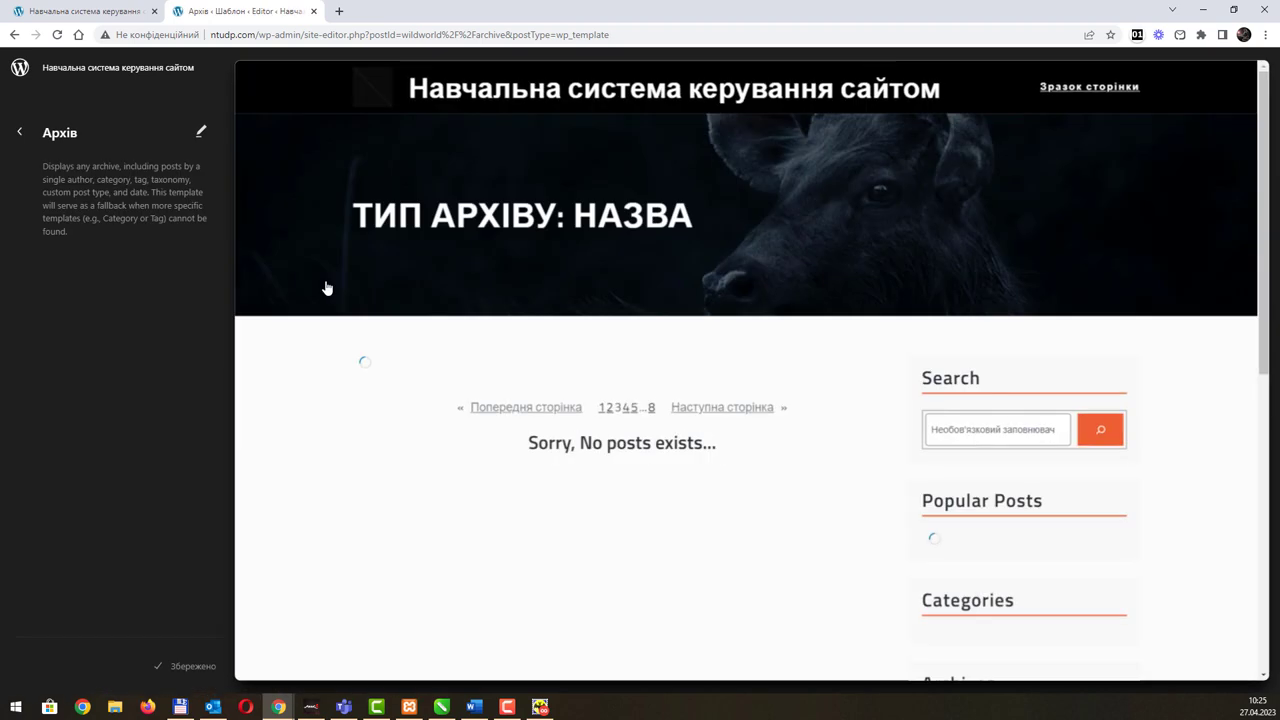
scroll(612, 321, down, 1)
scroll(612, 321, down, 5)
scroll(612, 321, up, 6)
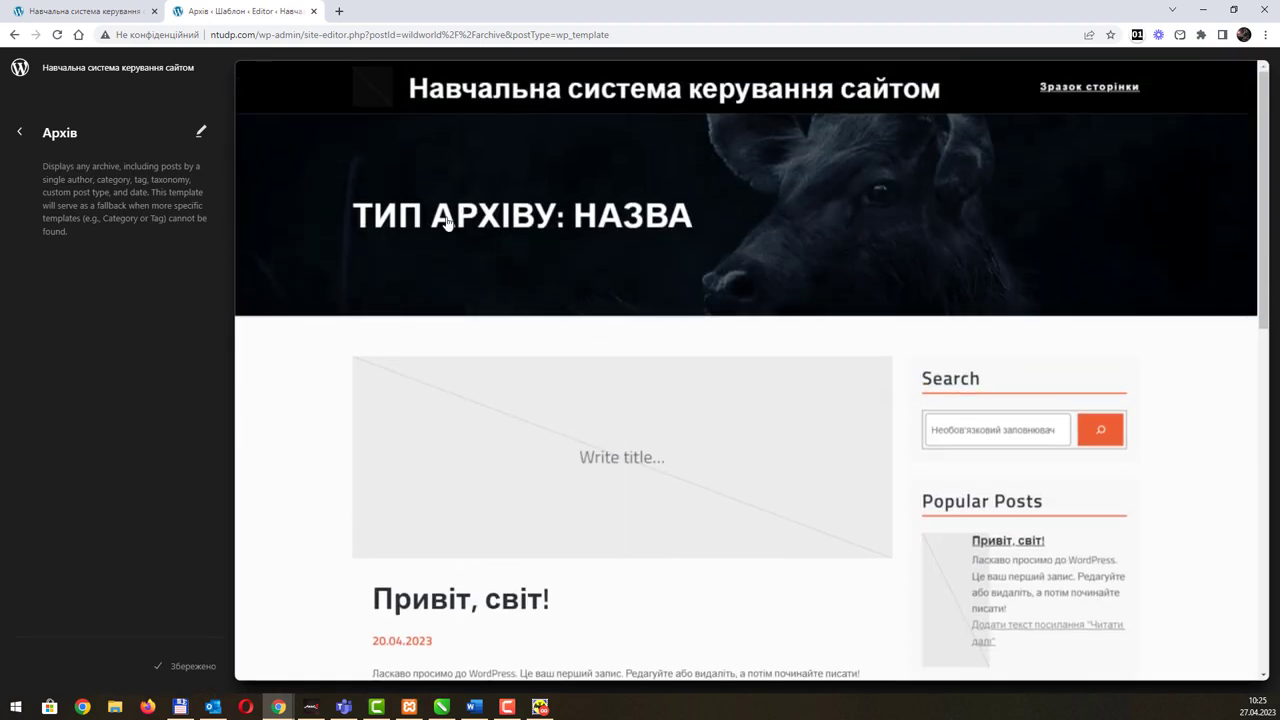
scroll(749, 351, down, 2)
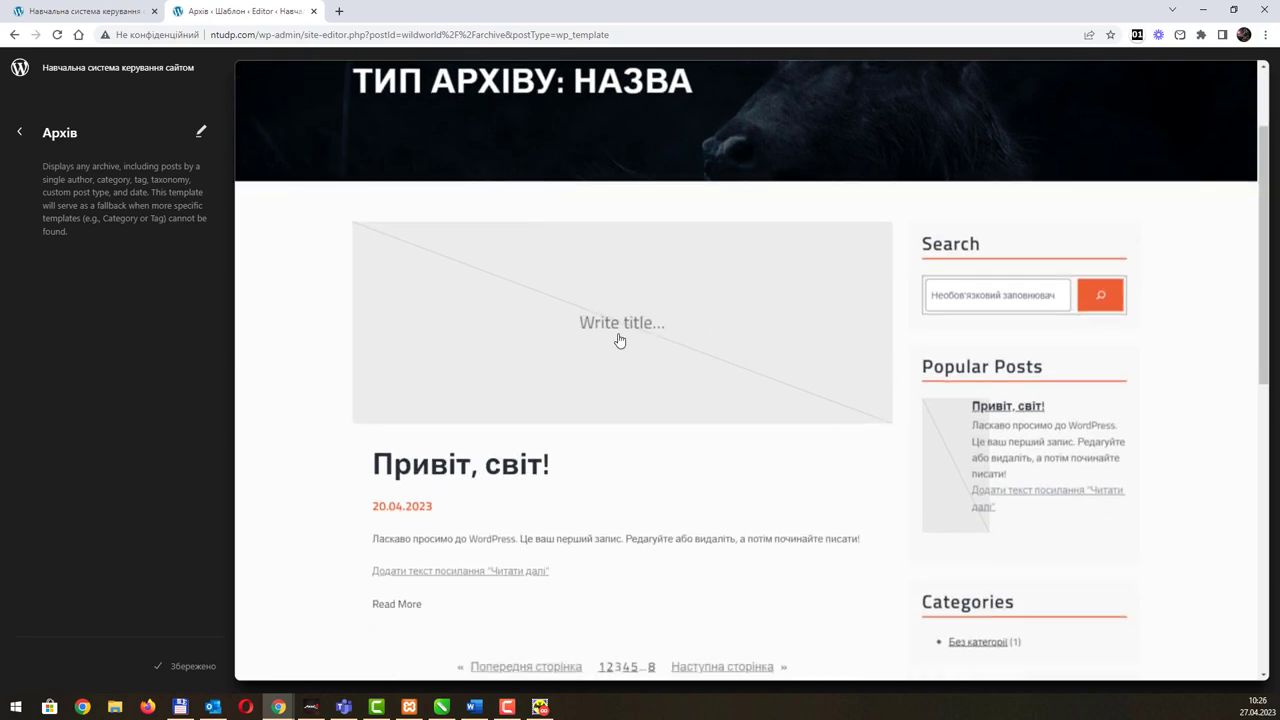
scroll(763, 351, down, 3)
scroll(759, 351, down, 3)
scroll(743, 360, up, 4)
Step: Start editing the Архів template and rename the sidebar's Search heading to 'Пошук'
click(988, 180)
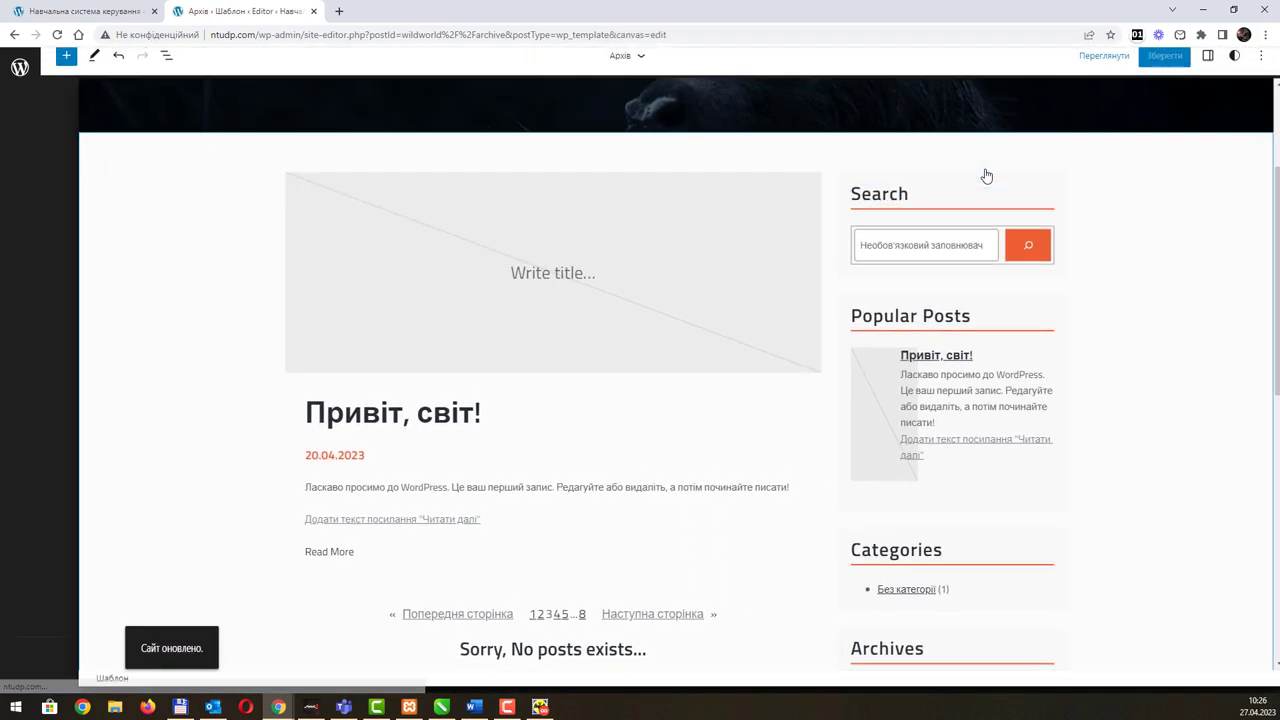
click(866, 202)
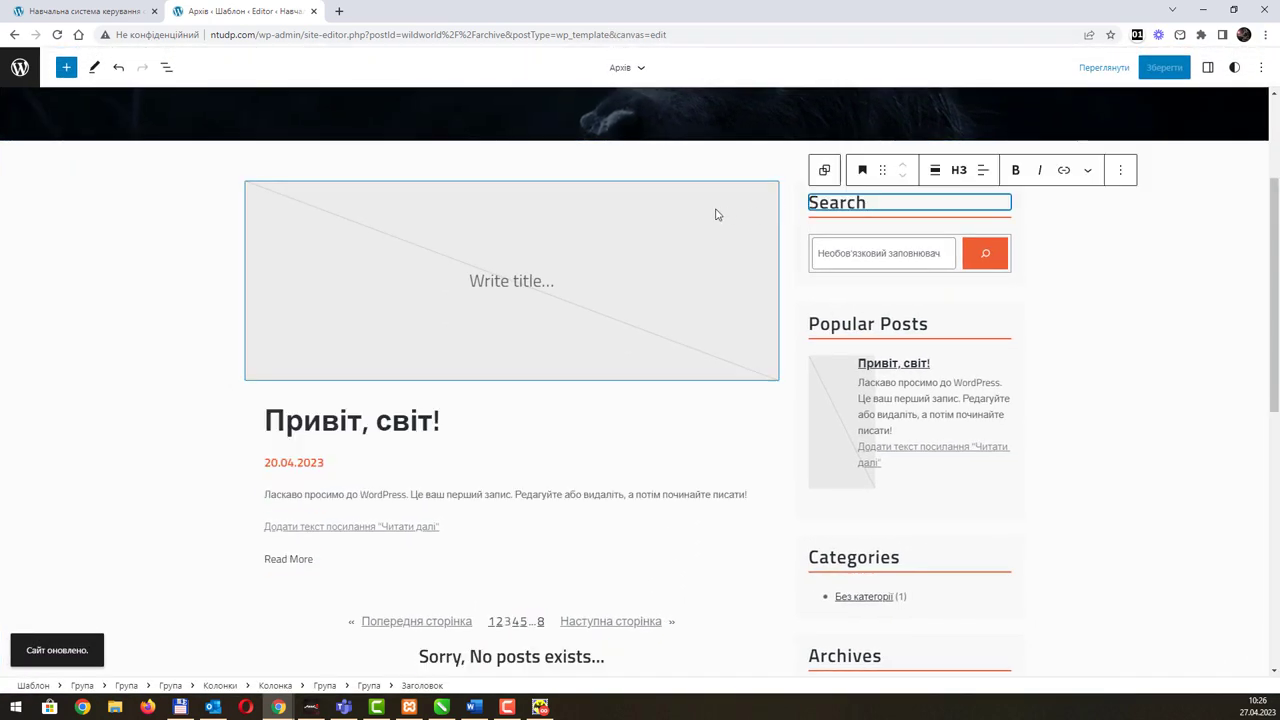
scroll(716, 214, down, 5)
scroll(714, 211, up, 7)
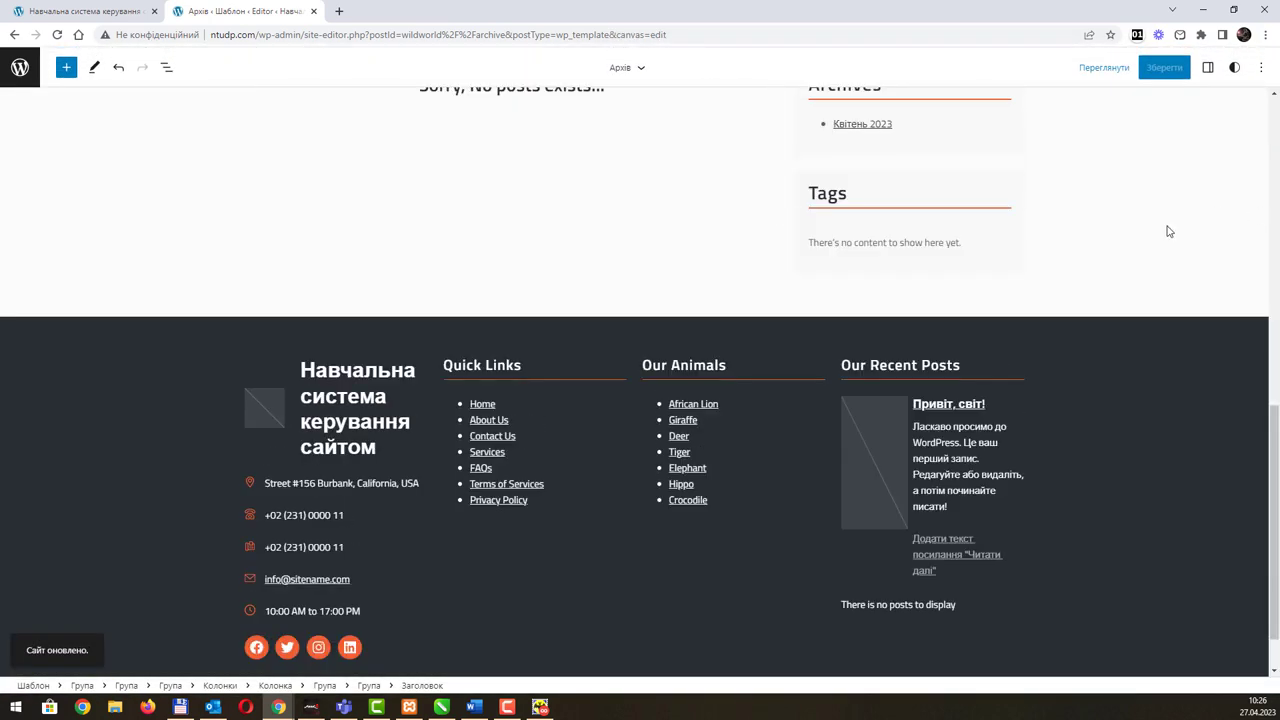
double_click(829, 404)
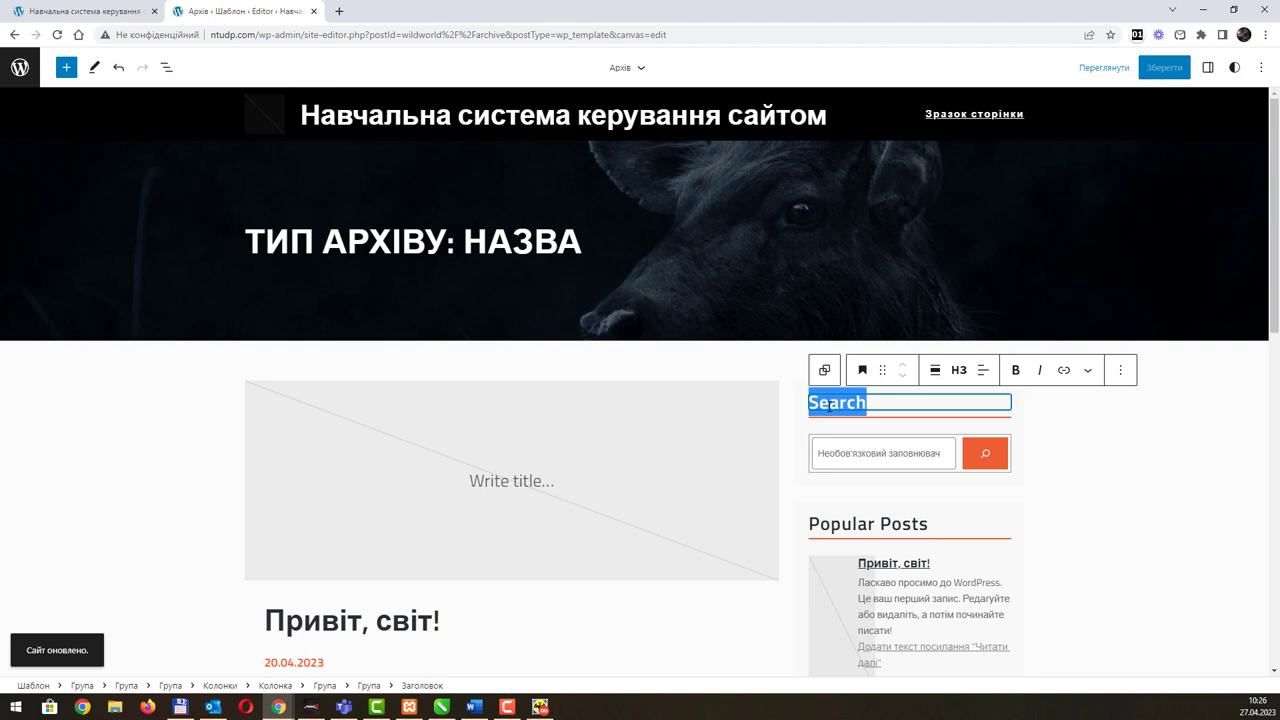
text(Пошук)
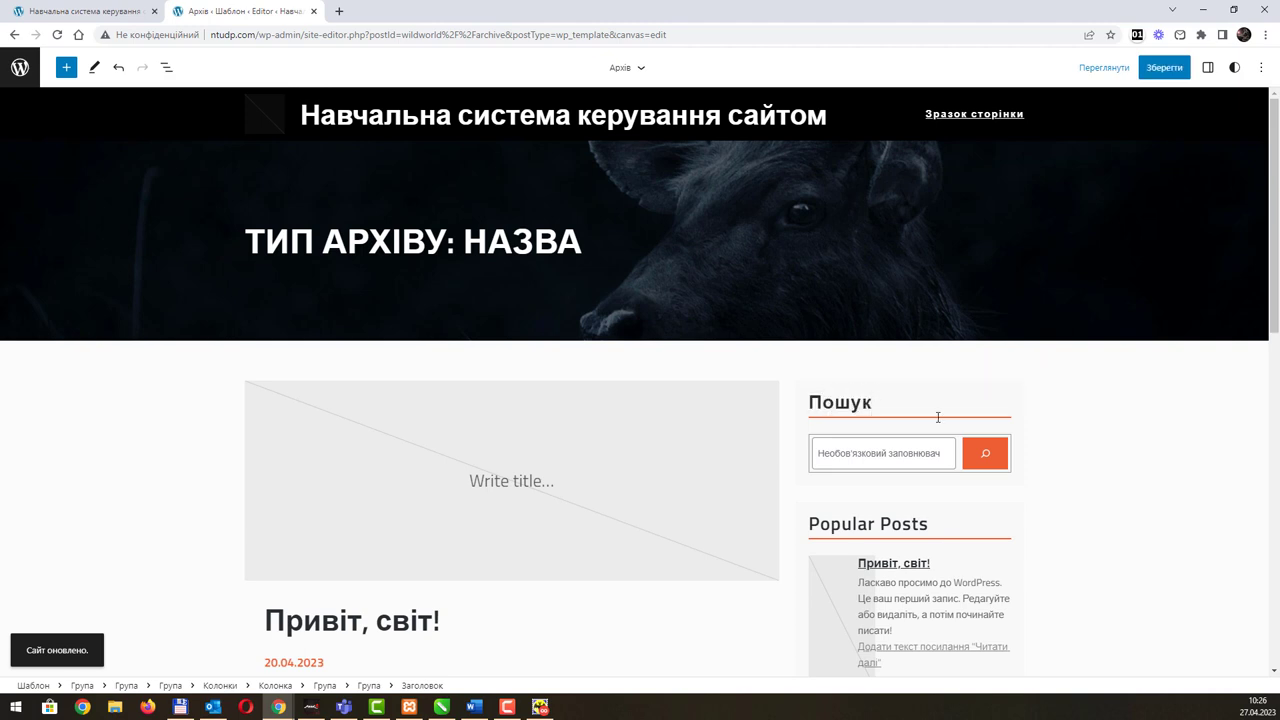
Step: Rename the Categories sidebar heading to 'Категорії'
scroll(1097, 480, down, 3)
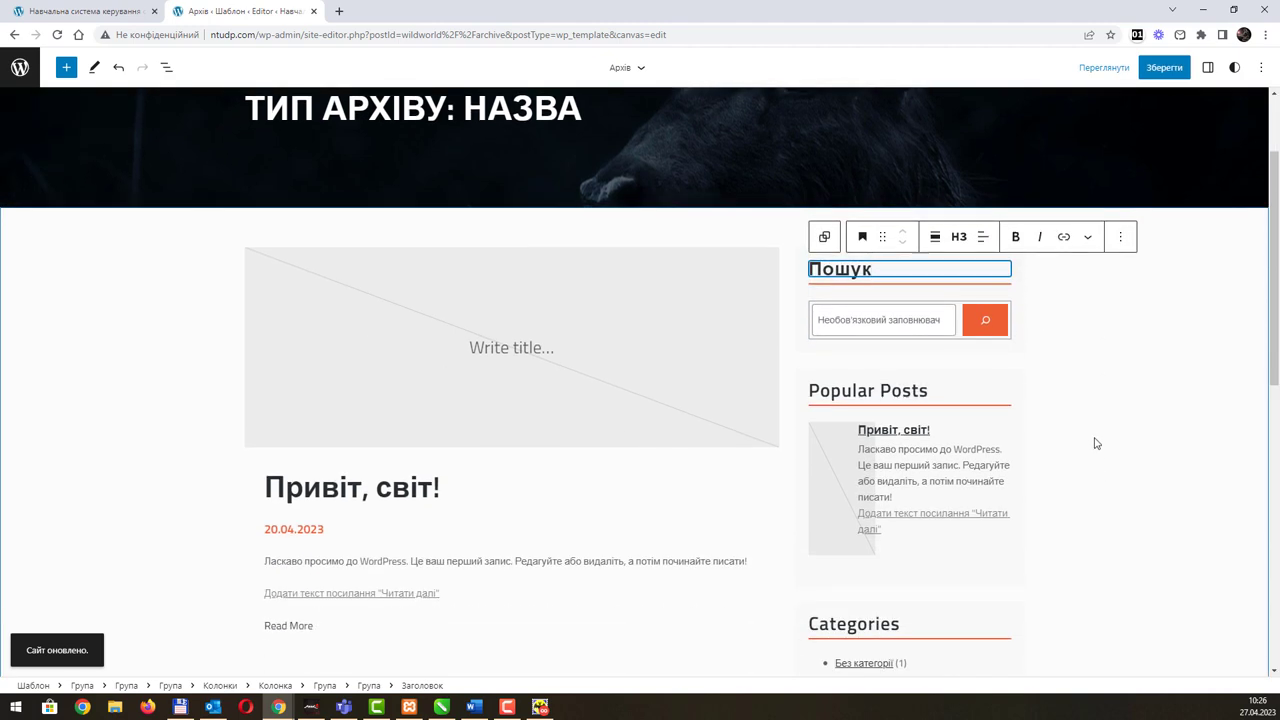
scroll(1095, 443, down, 1)
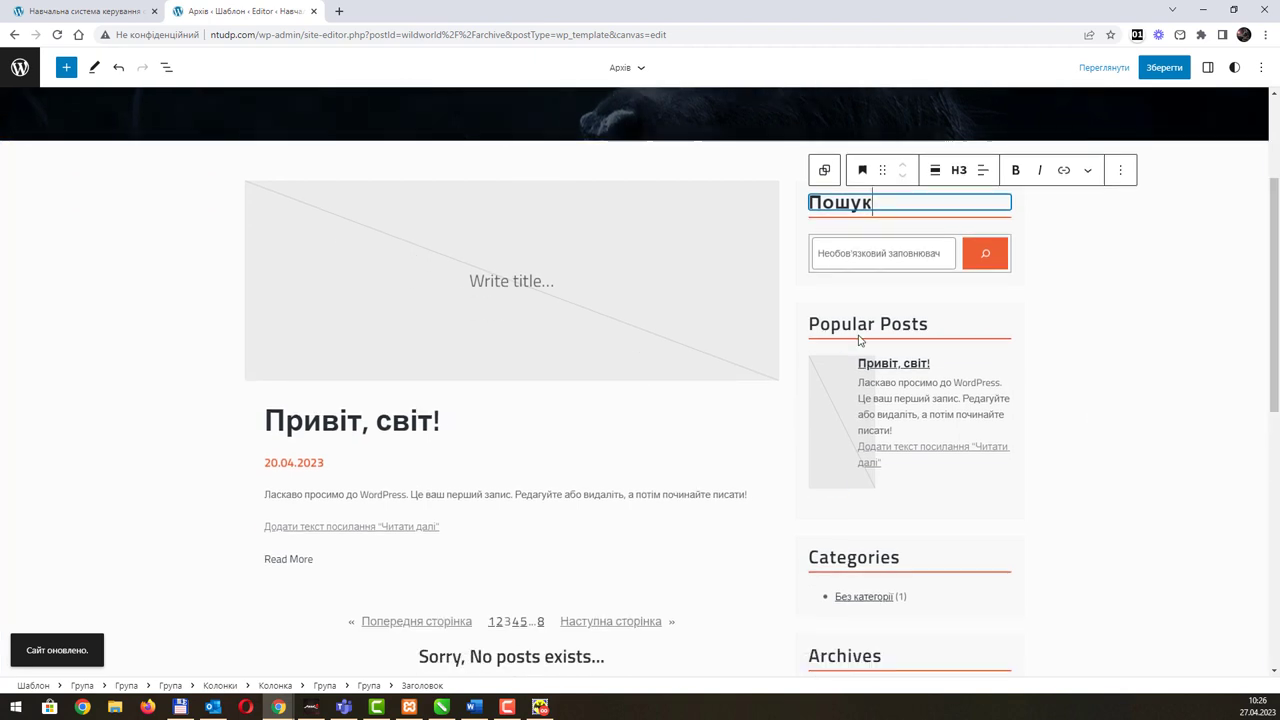
click(858, 325)
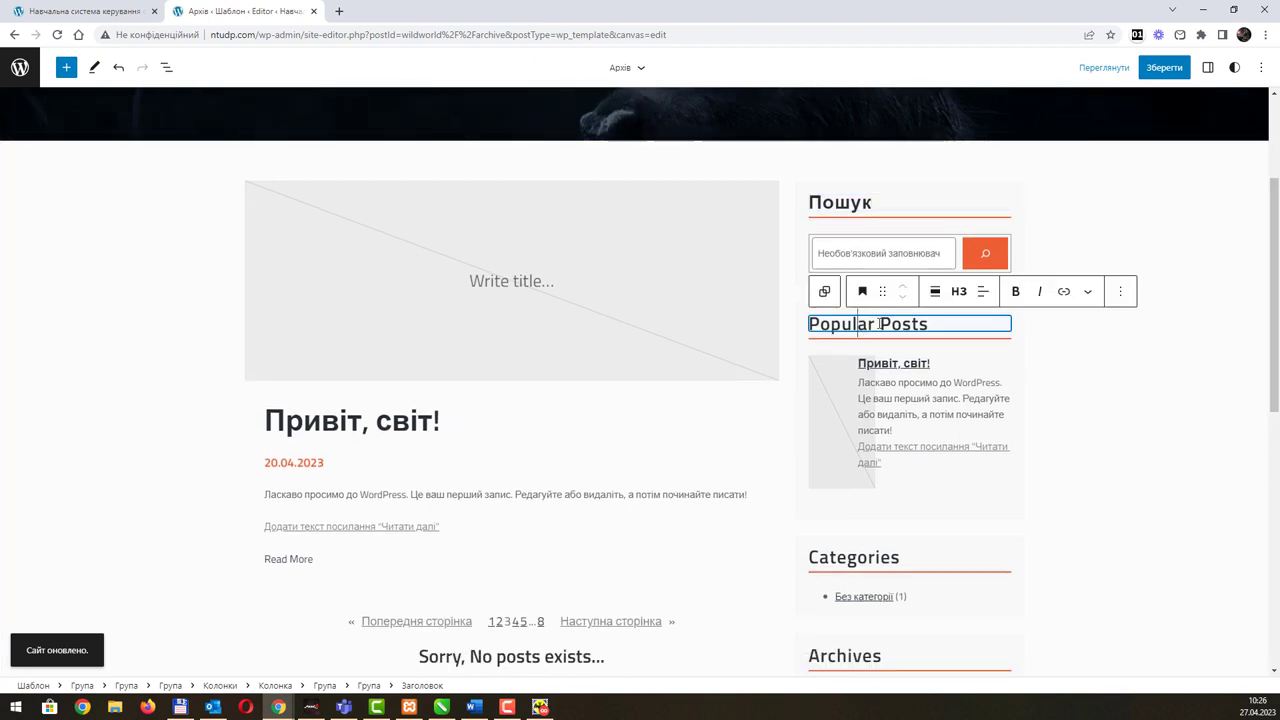
click(866, 560)
double_click(866, 560)
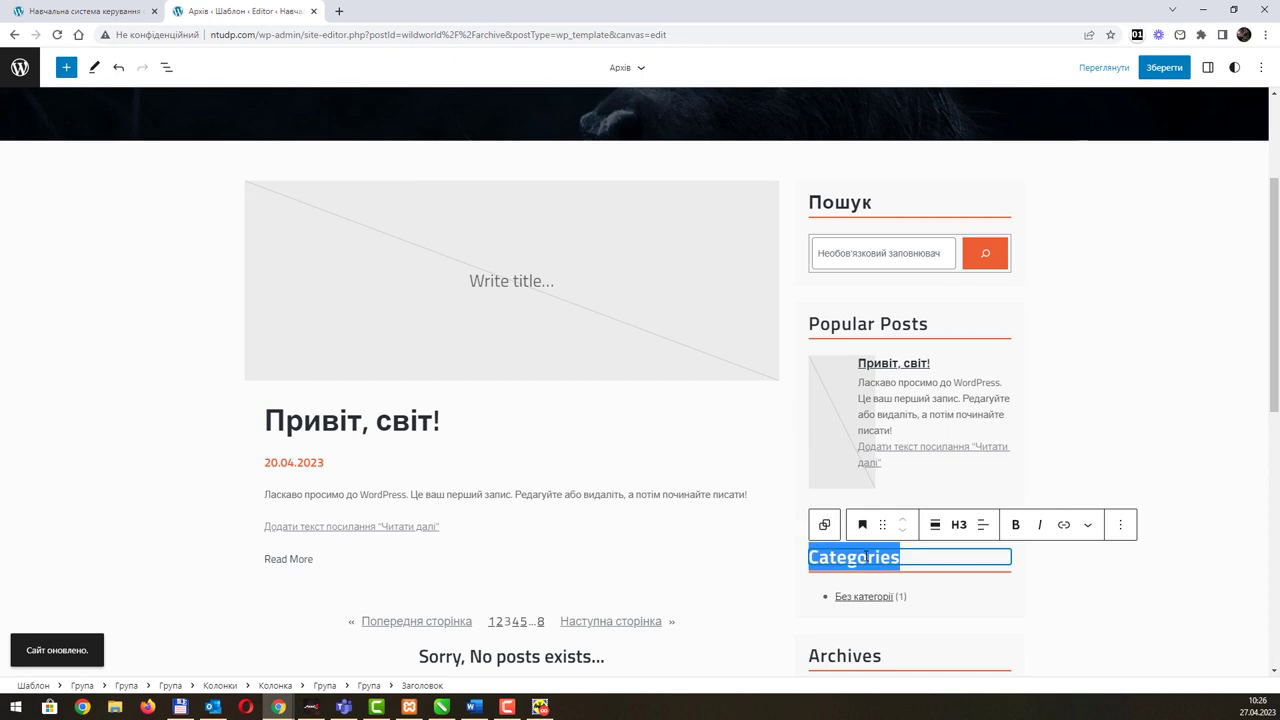
text(Категорії)
Step: Rename the Archives sidebar heading to 'Архіви' and look over the sidebar
scroll(880, 510, down, 4)
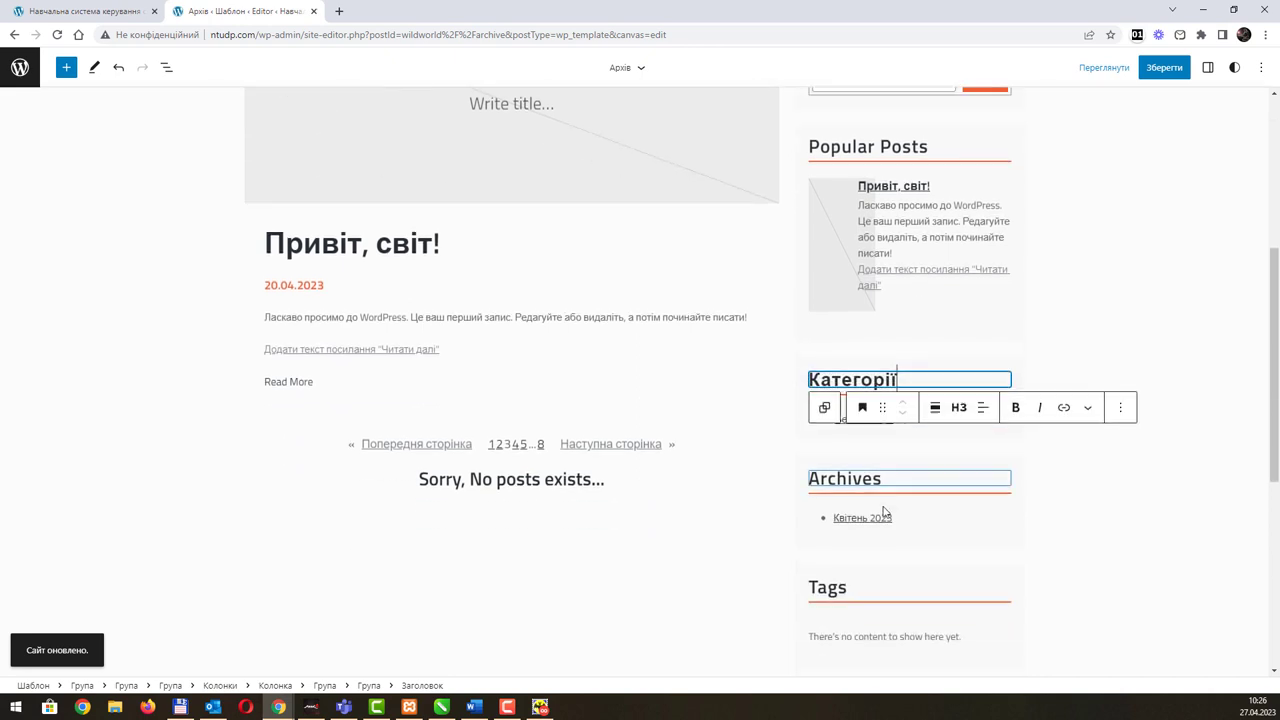
double_click(853, 458)
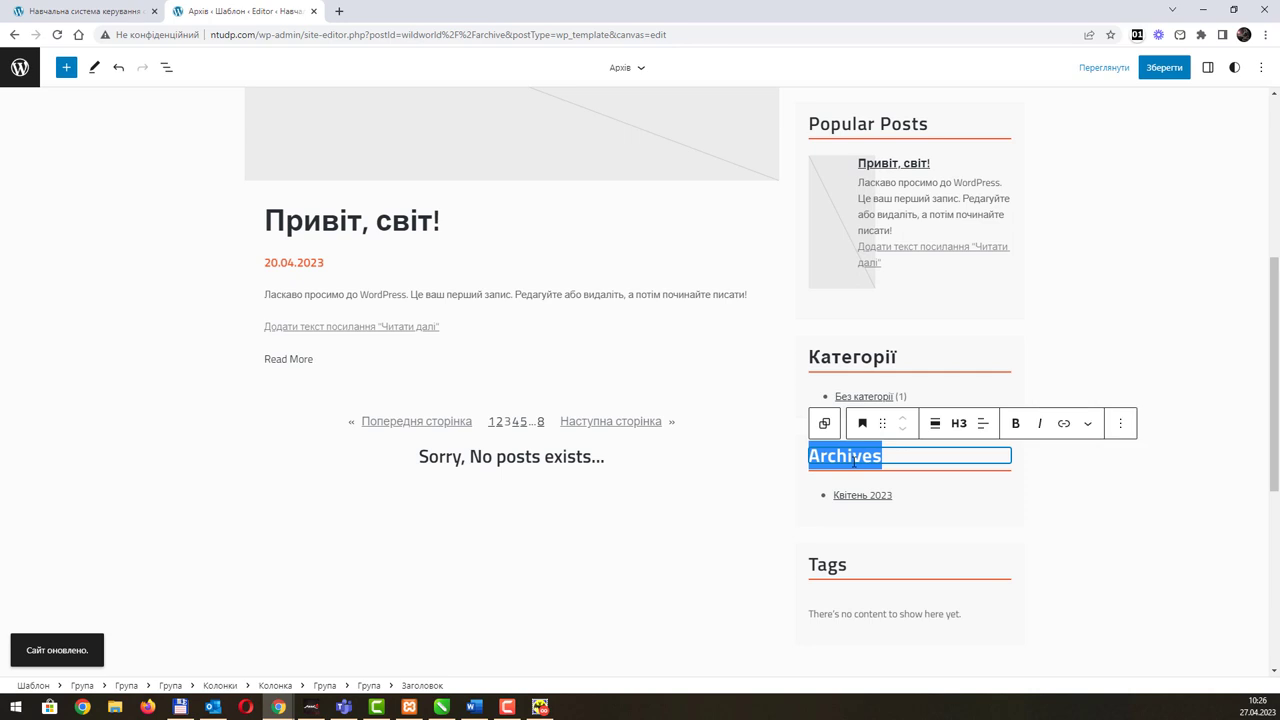
text(Архіви)
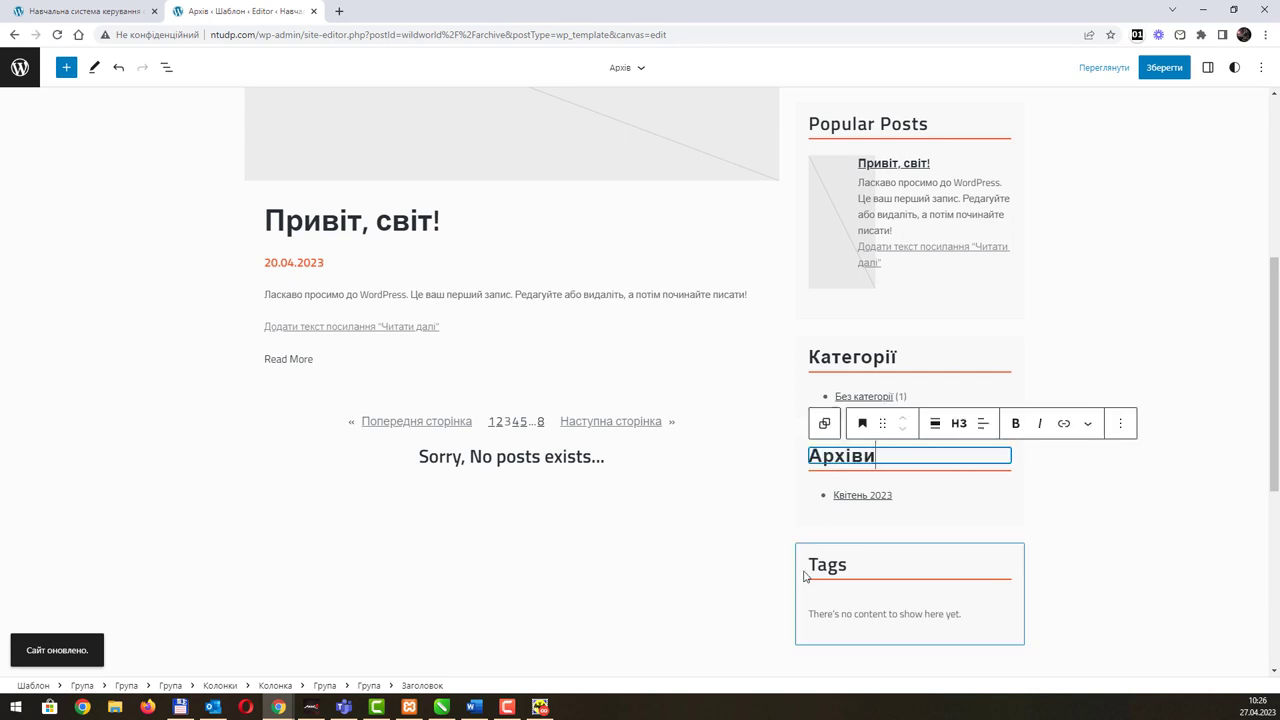
scroll(1038, 550, down, 4)
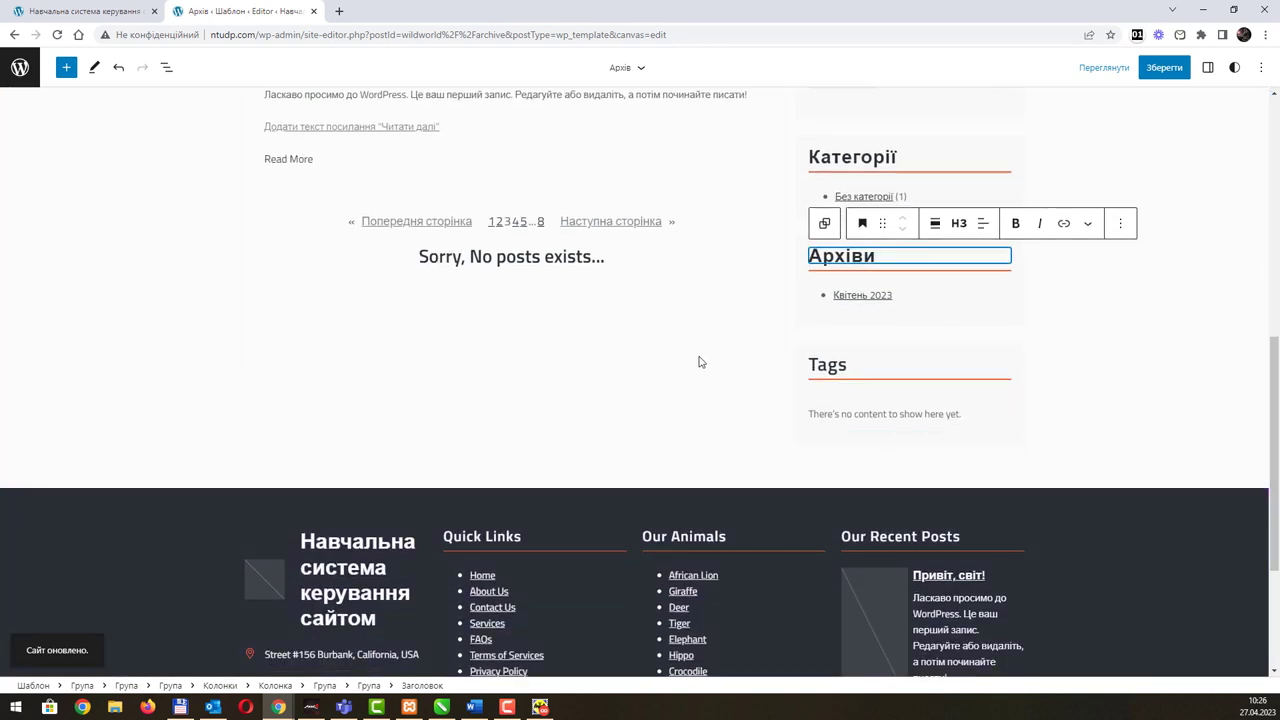
scroll(791, 387, up, 10)
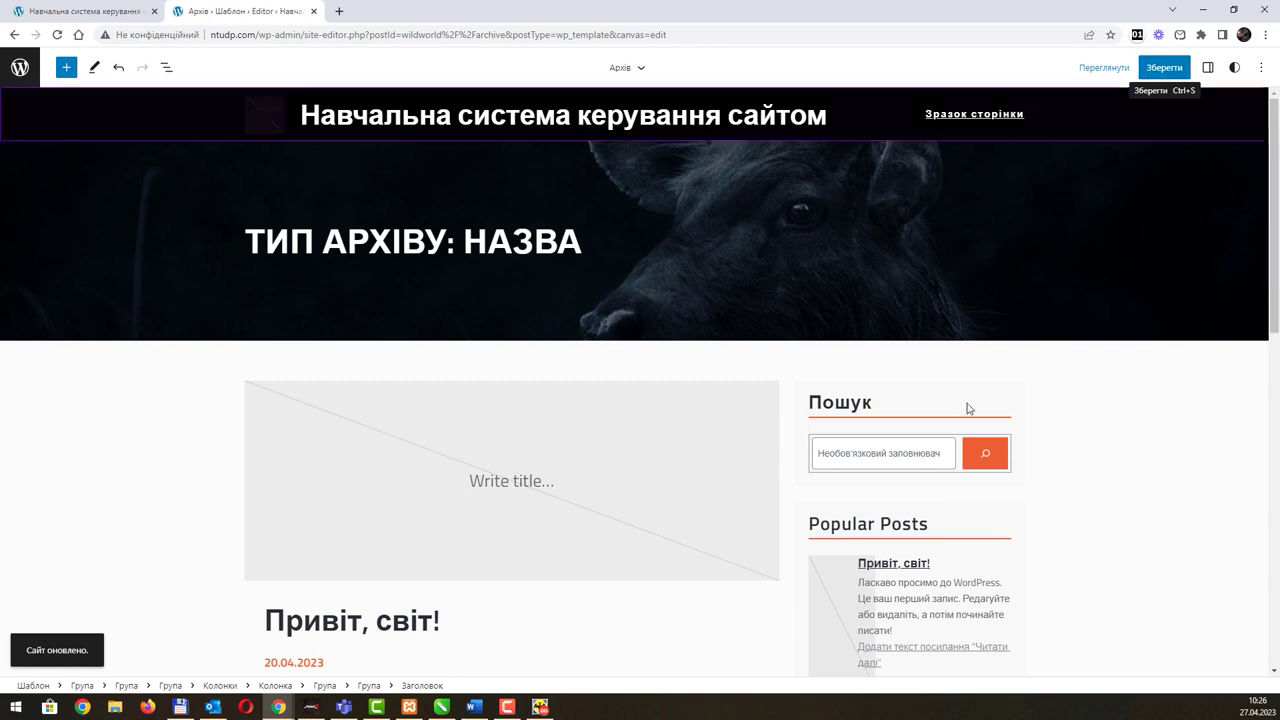
scroll(697, 323, down, 2)
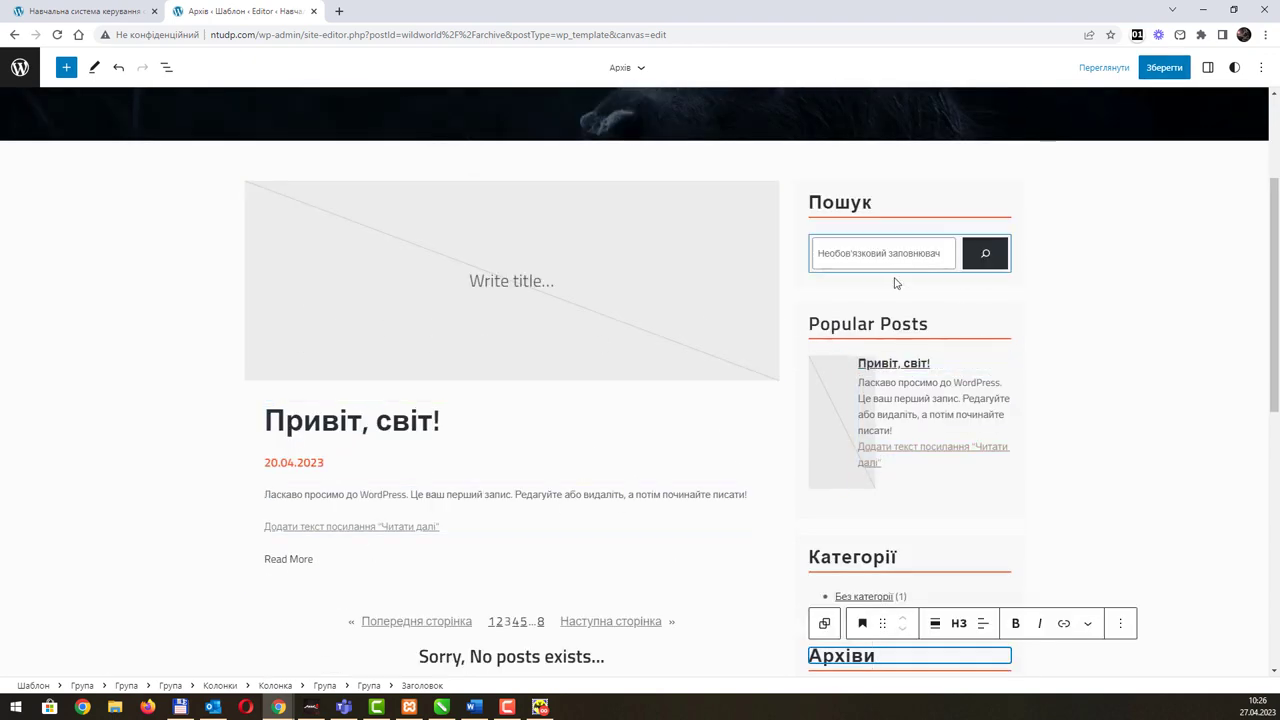
scroll(700, 277, up, 1)
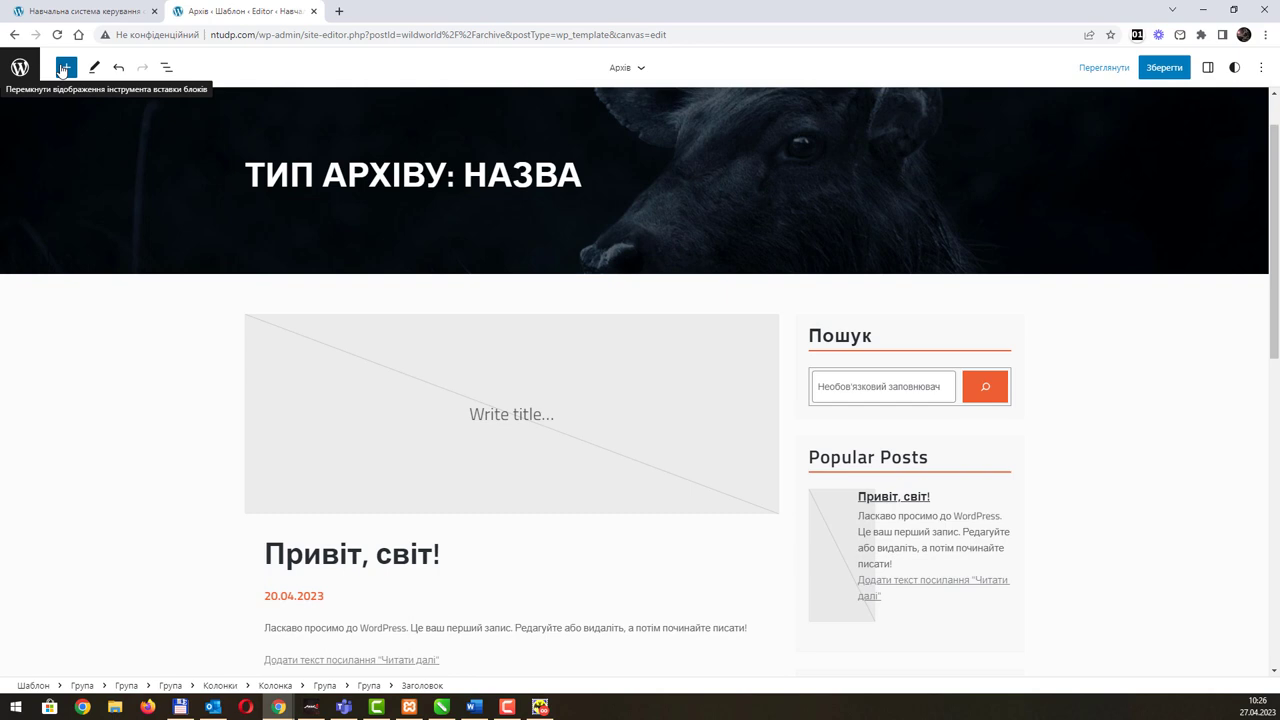
Step: Browse the Posts, Рекомендовані, Текст, Галерея and Call to Action patterns, then start saving with Зберегти
click(63, 68)
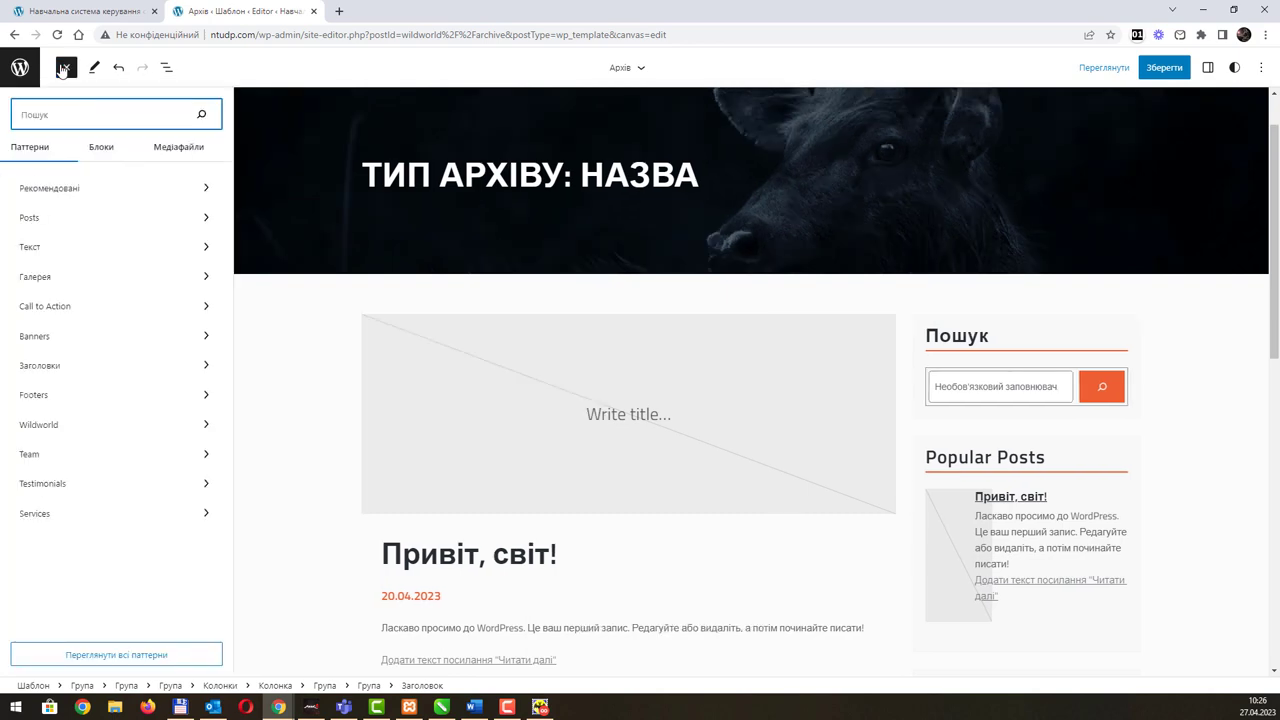
click(199, 226)
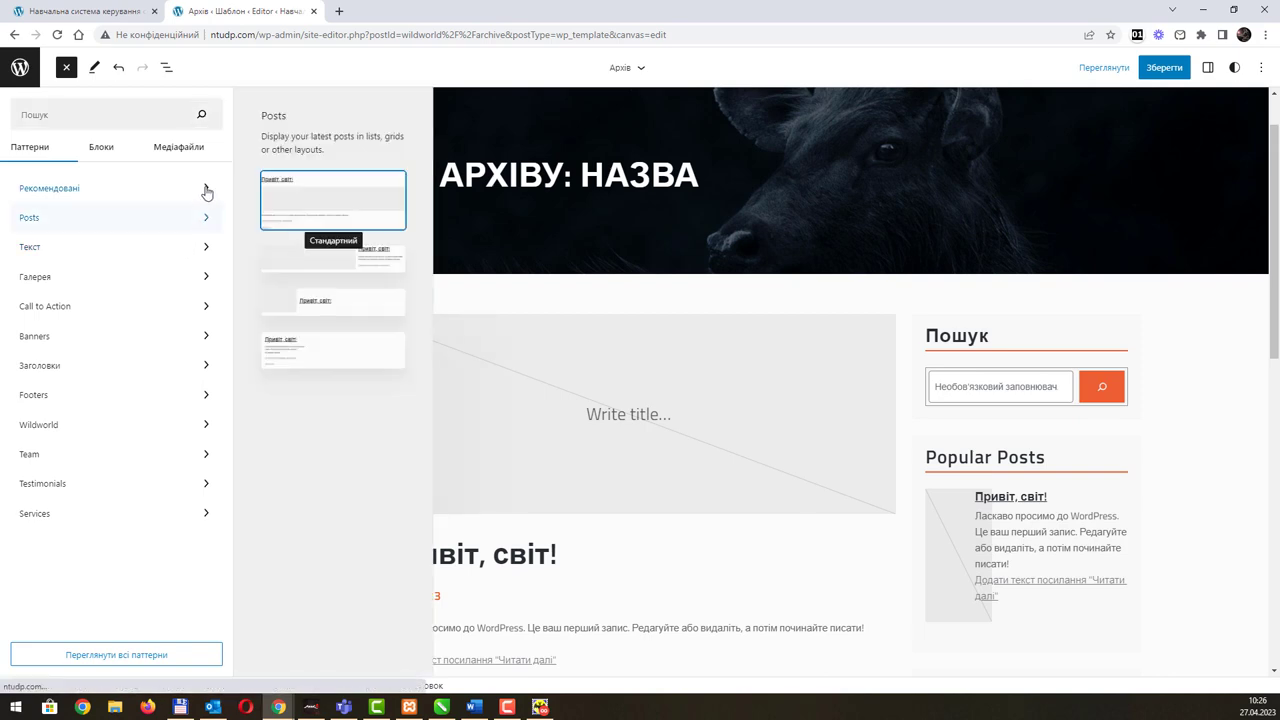
click(203, 188)
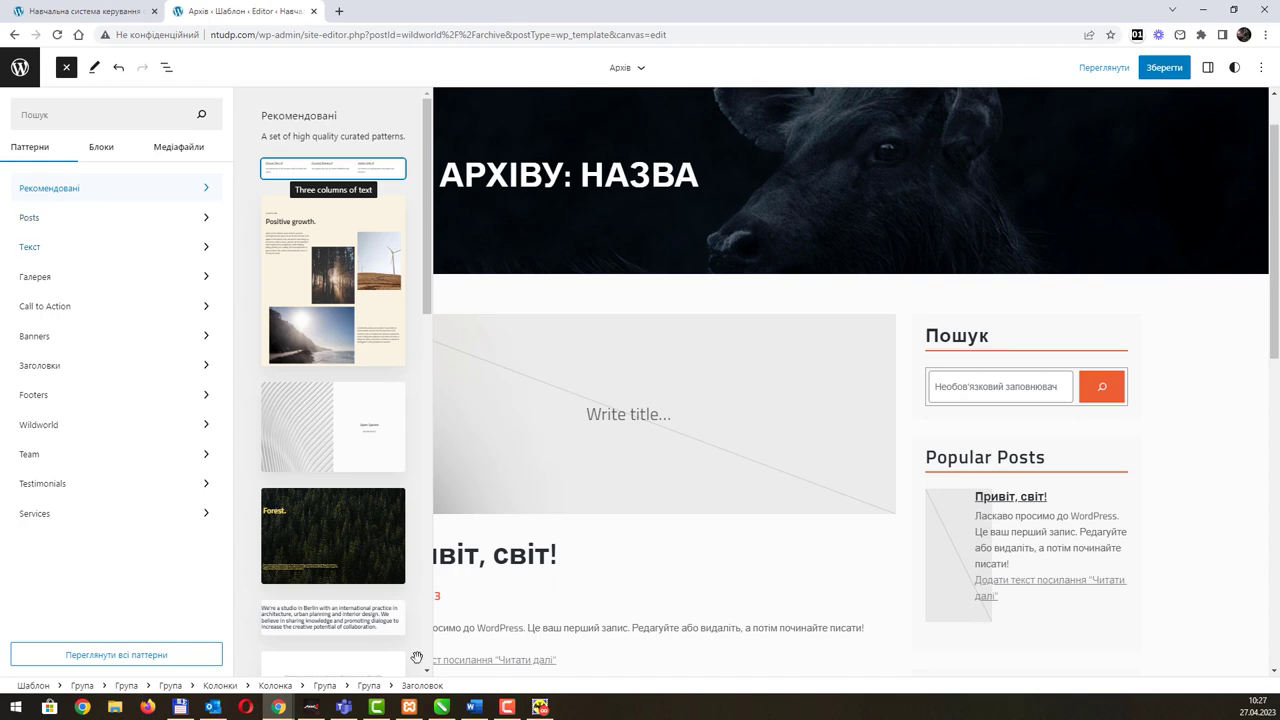
key(F10)
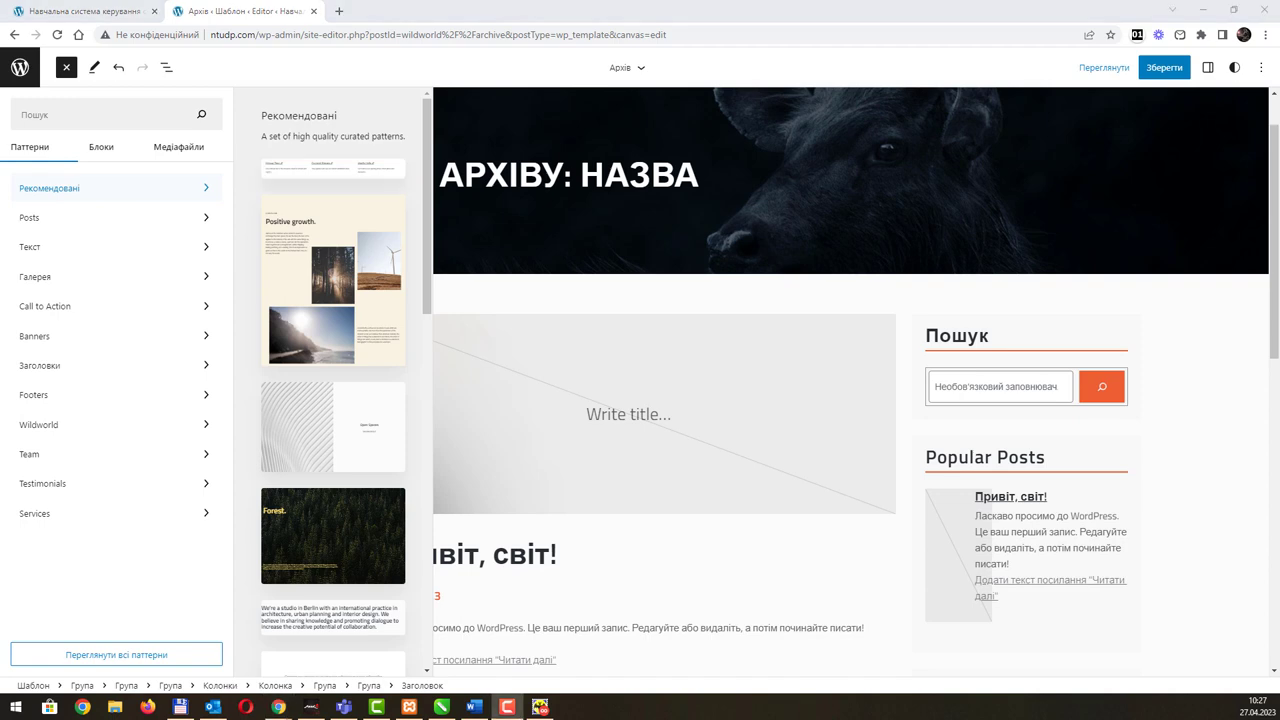
click(207, 217)
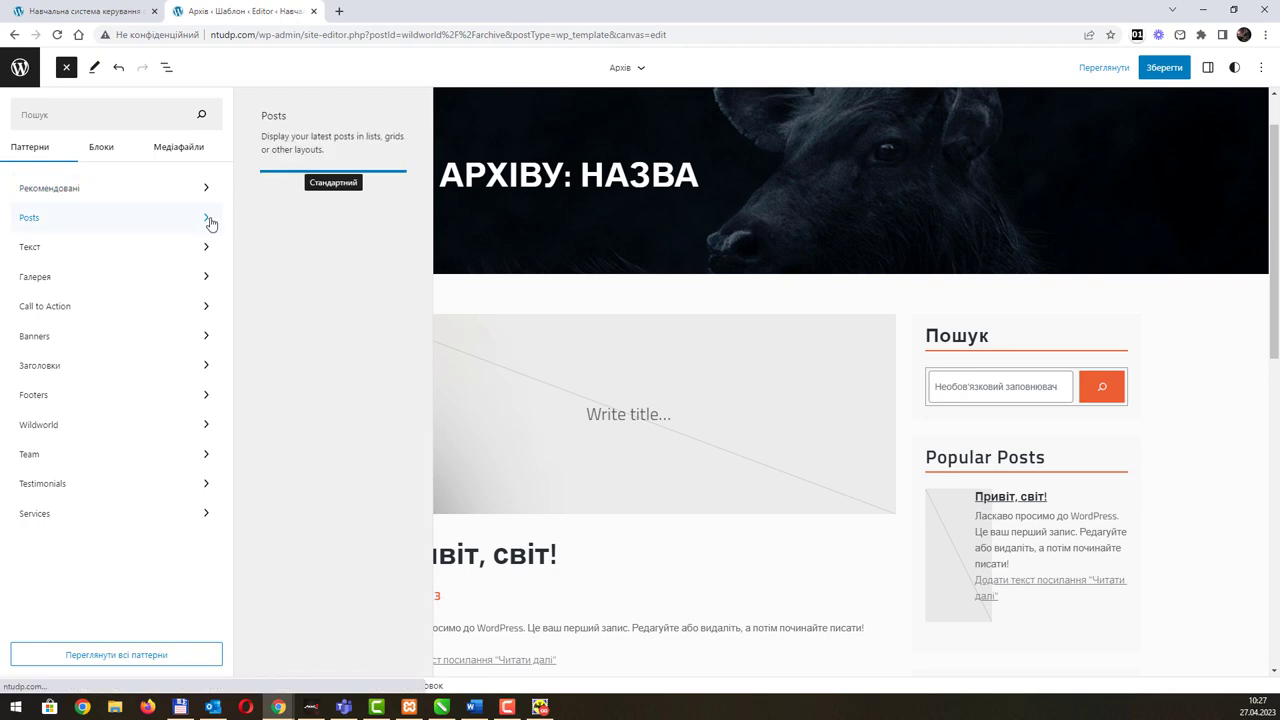
click(205, 253)
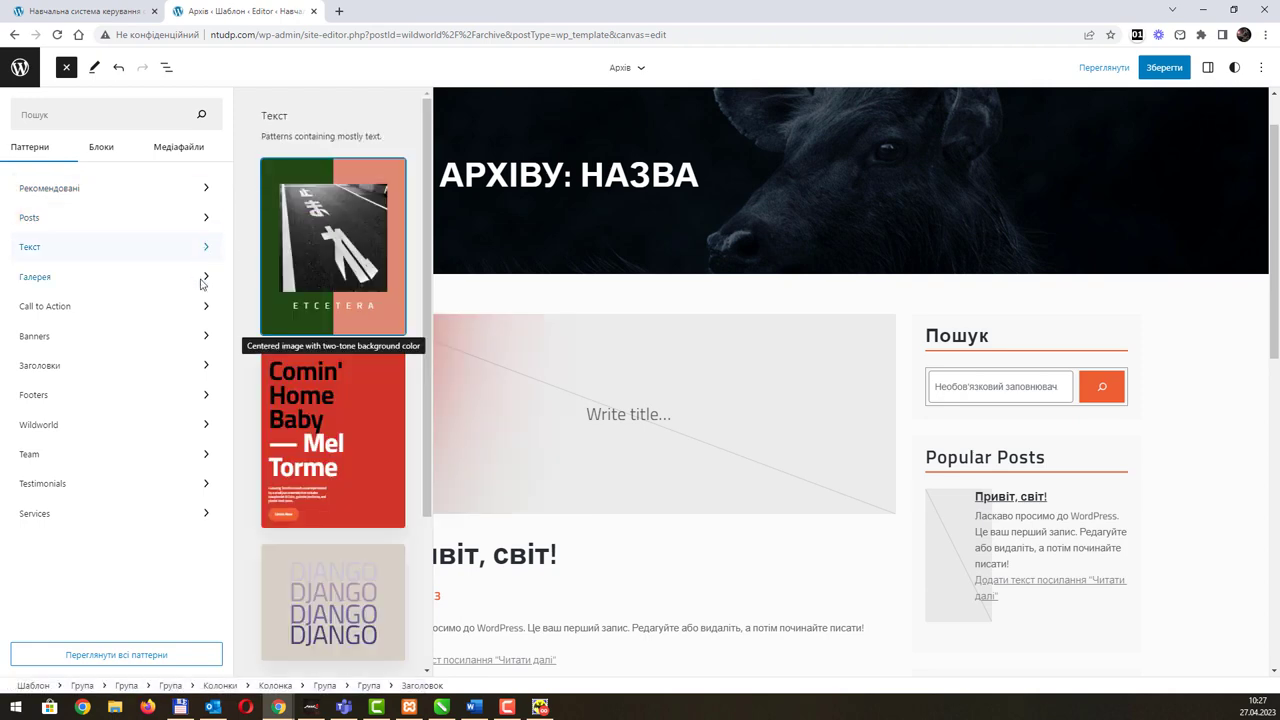
click(200, 280)
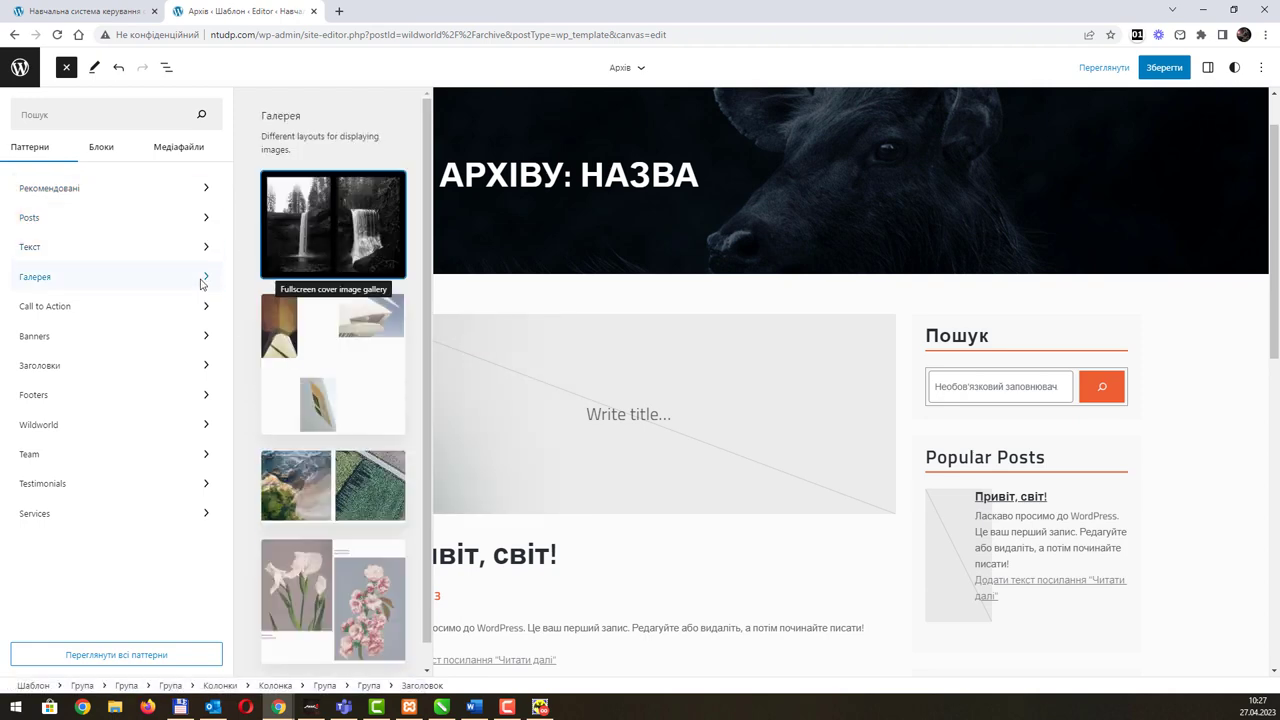
click(198, 310)
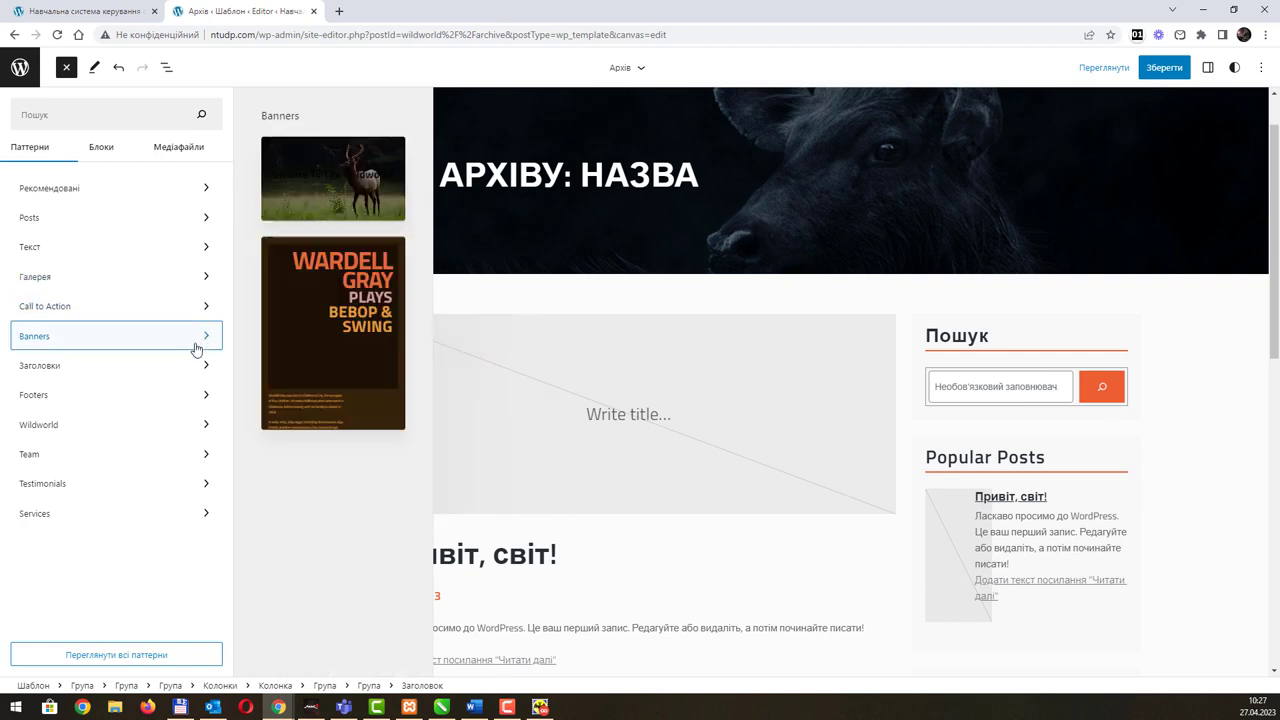
mouse_move(173, 419)
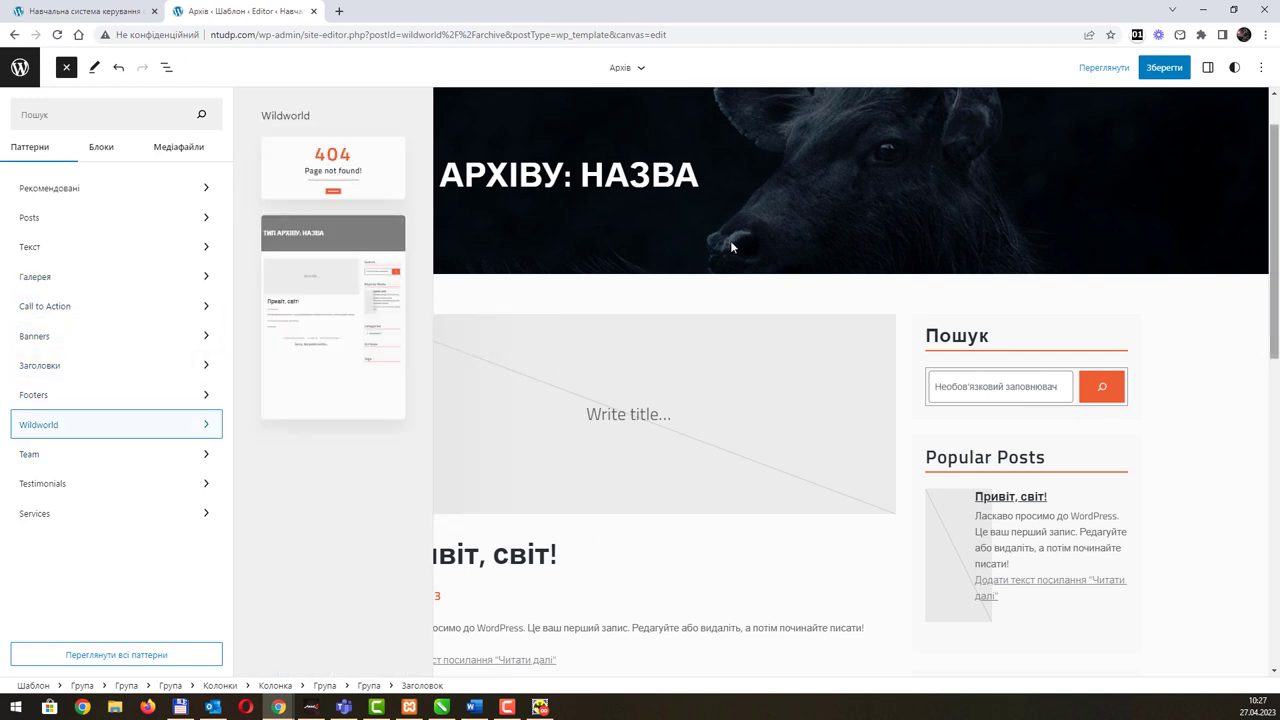
click(1162, 68)
Step: Confirm saving the Архів template, then go back to the Templates list and the Design navigation
click(1160, 68)
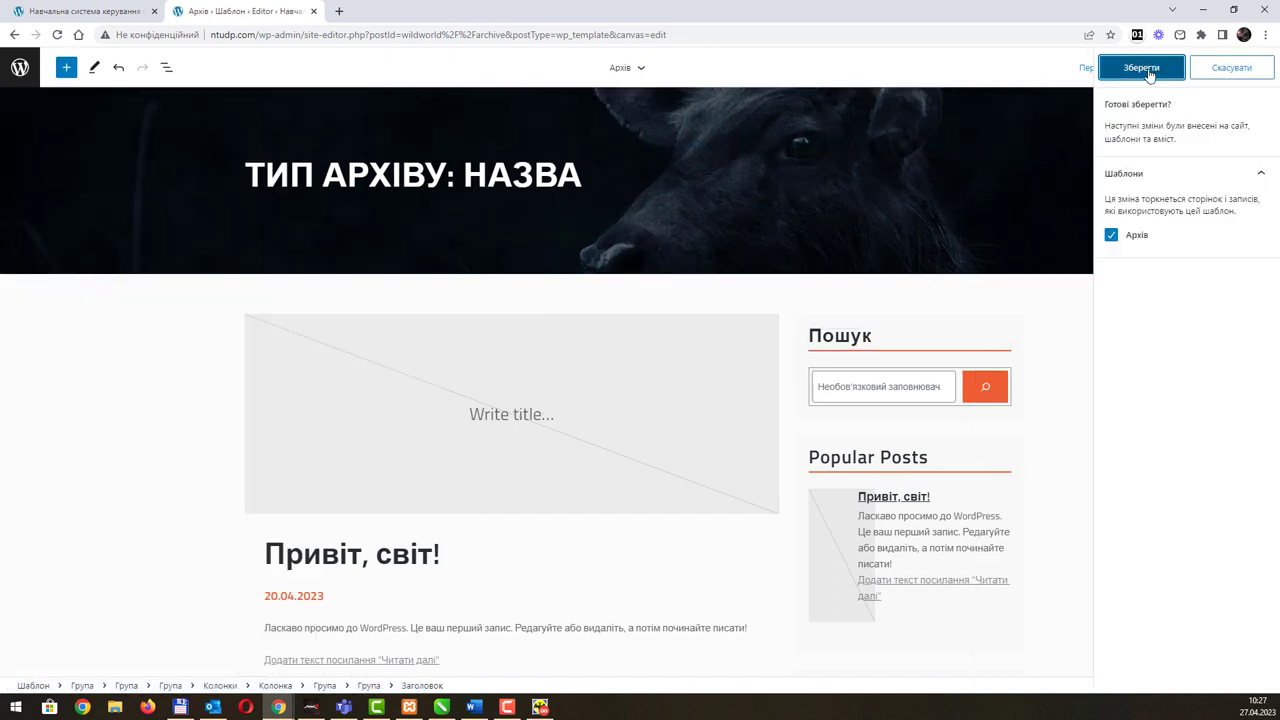
click(640, 70)
click(620, 68)
click(640, 70)
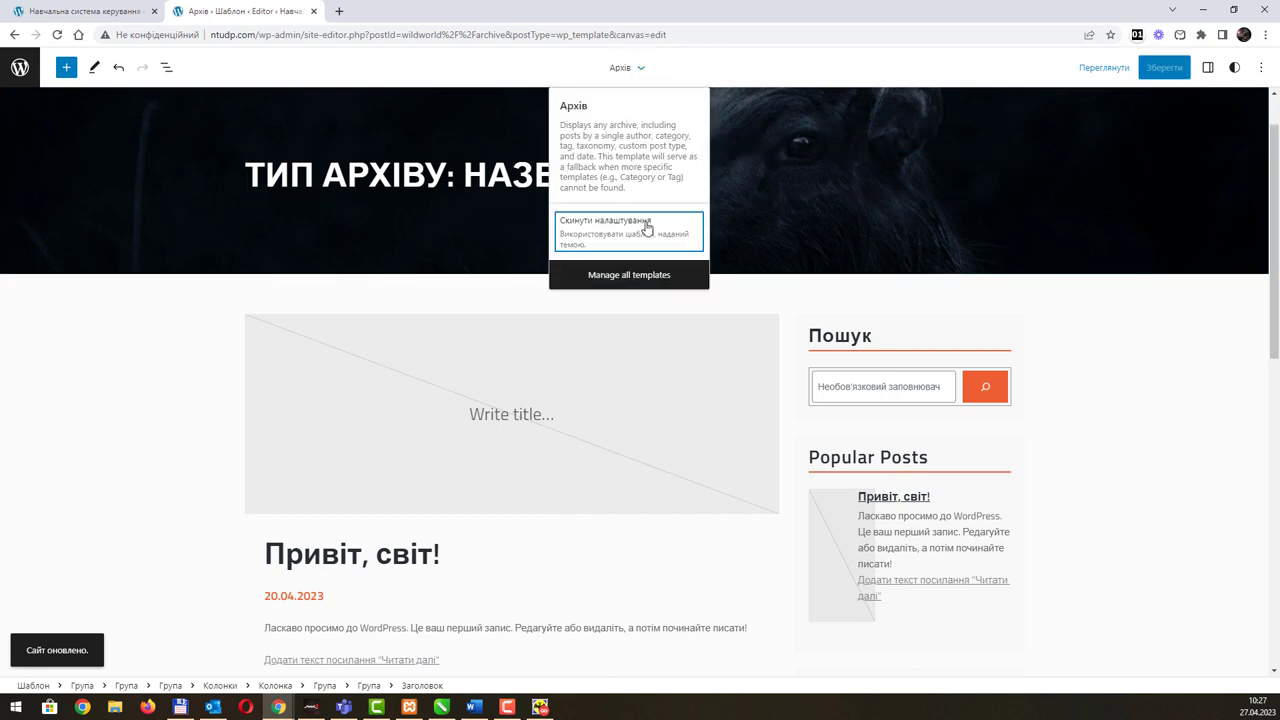
click(629, 277)
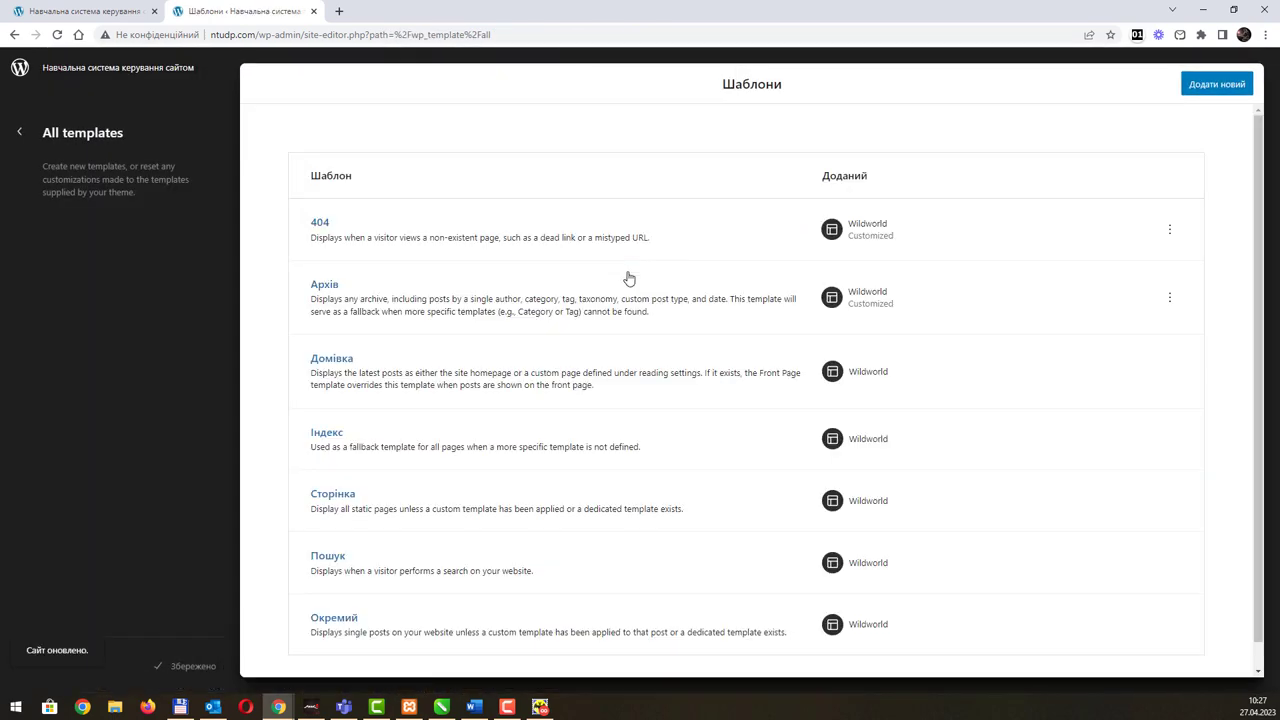
scroll(360, 364, down, 1)
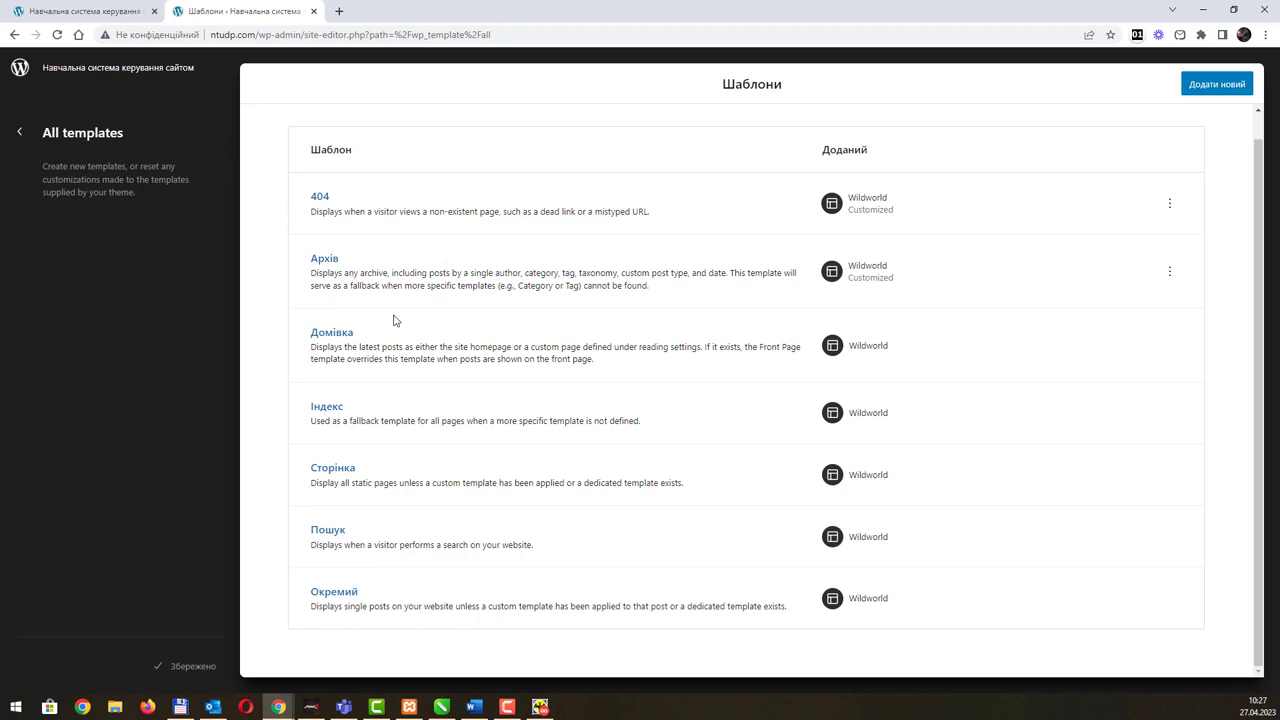
click(19, 132)
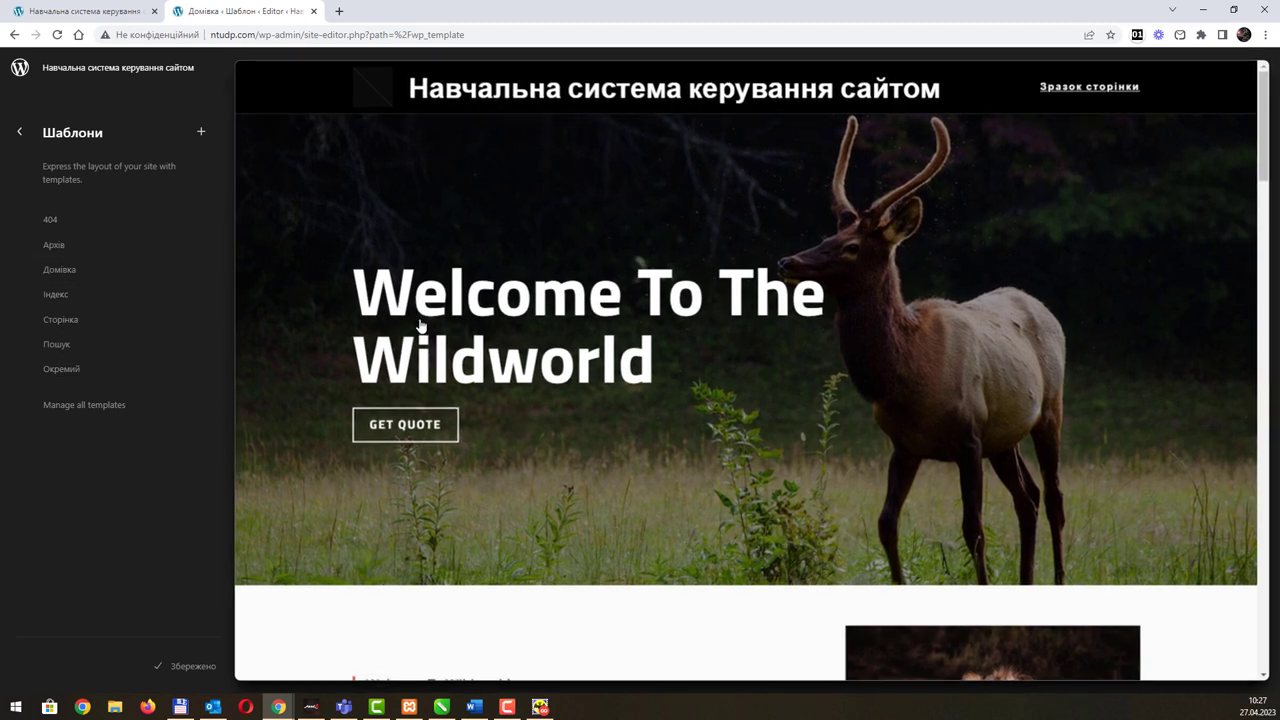
Step: From Дизайн, open Частини шаблону and select the footer template part
click(20, 134)
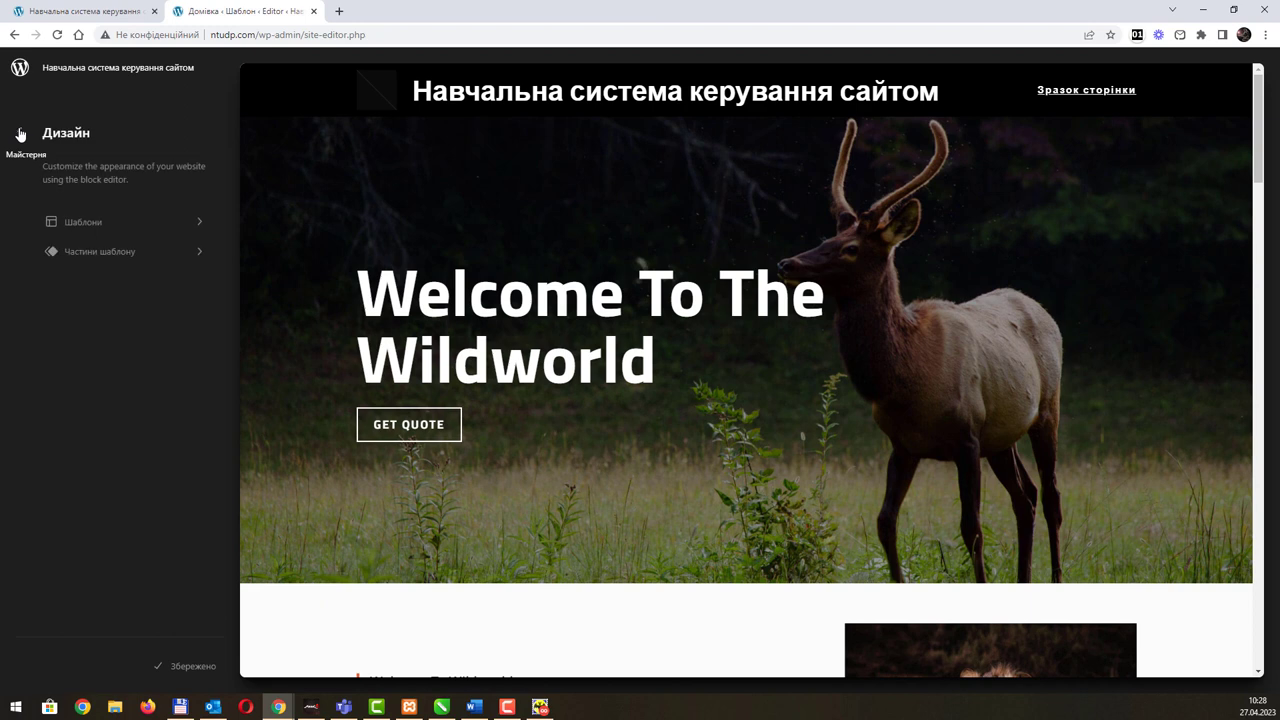
click(177, 258)
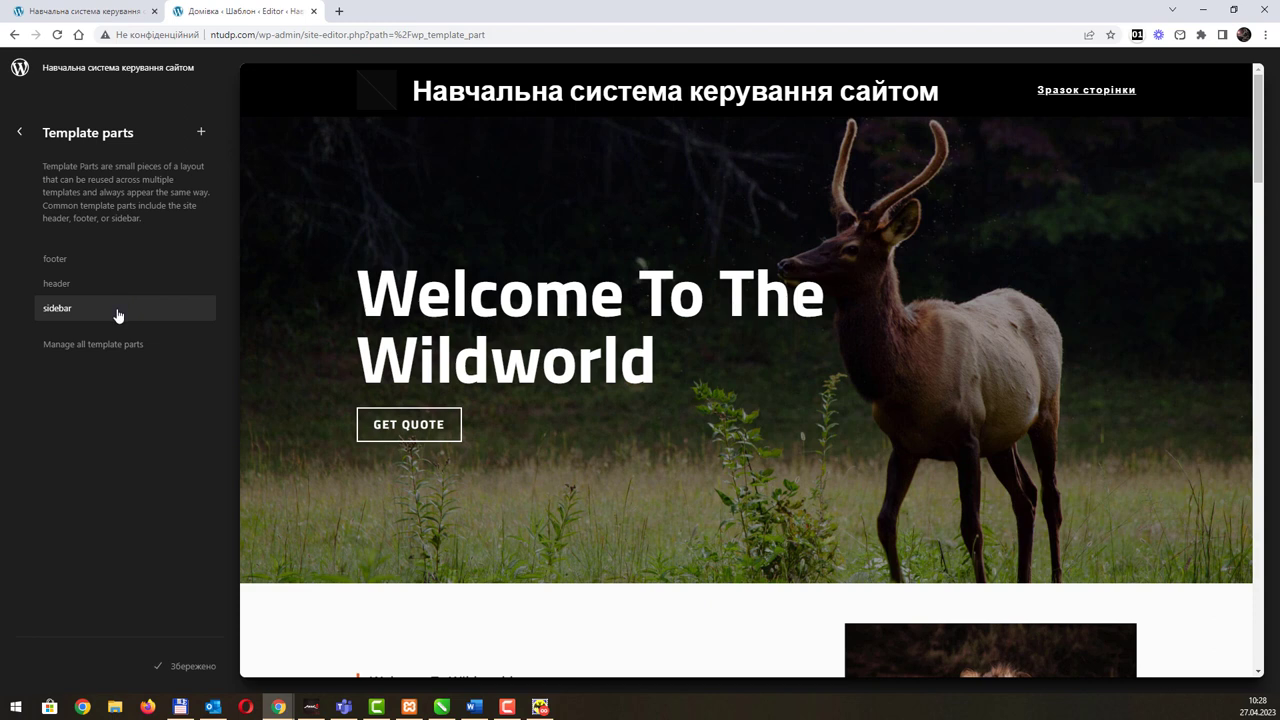
click(106, 270)
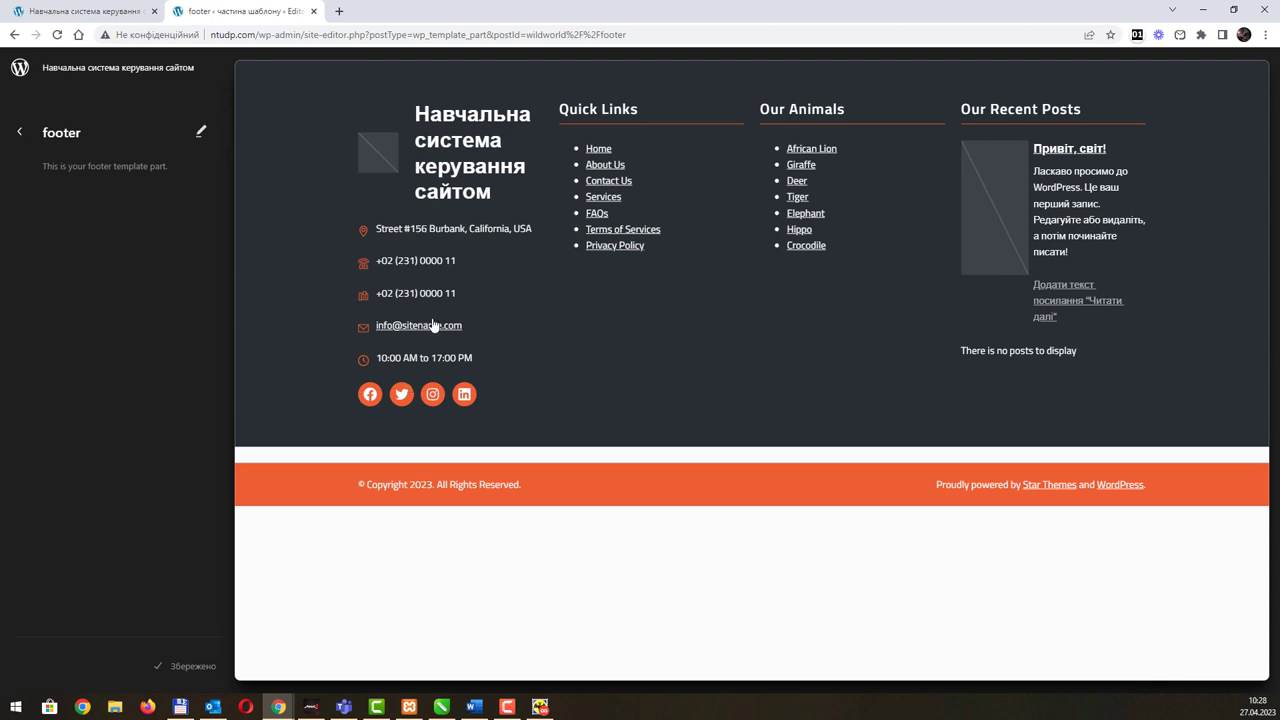
Step: In the footer address, replace California with Дніпро and USA with Україна
click(489, 241)
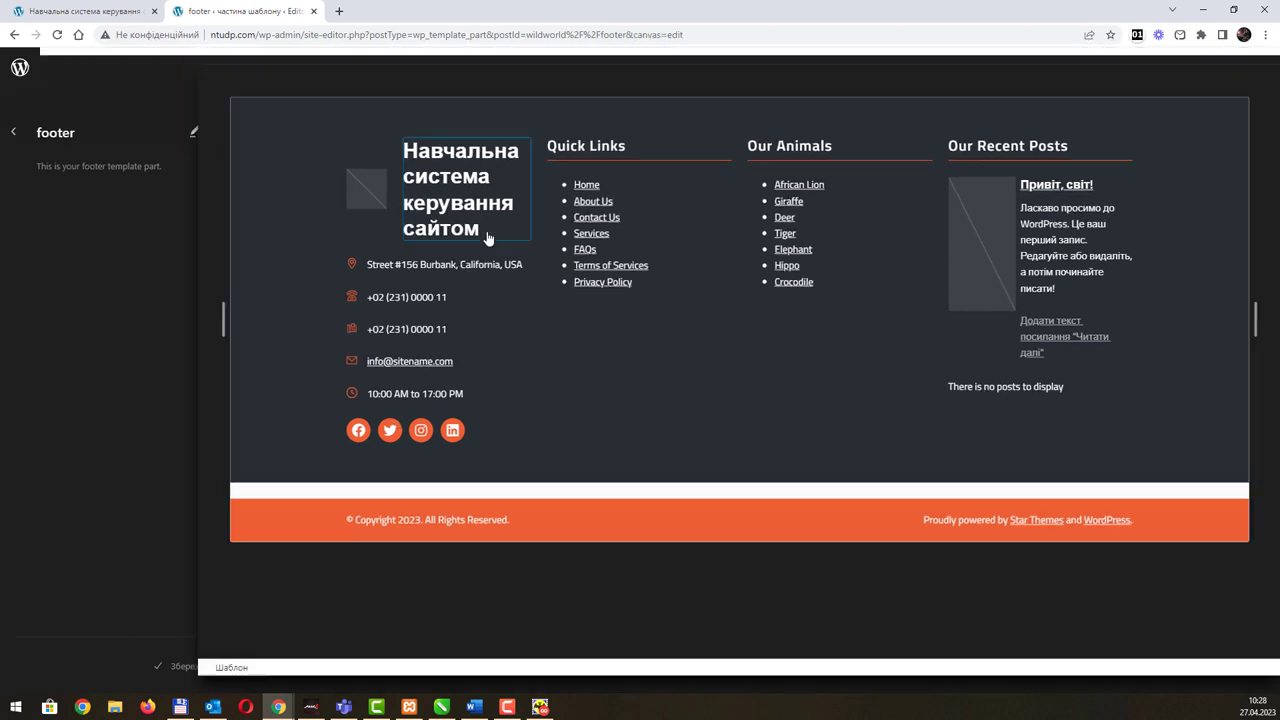
click(342, 287)
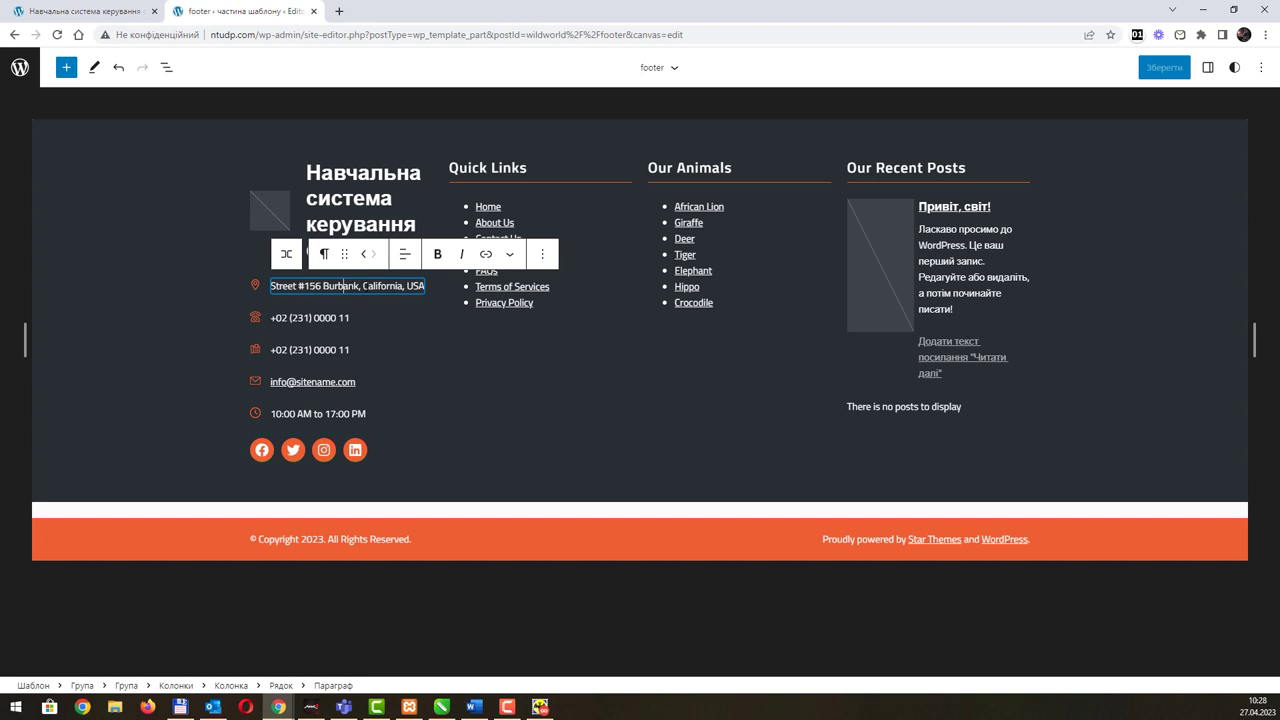
double_click(366, 286)
text(Дніпро)
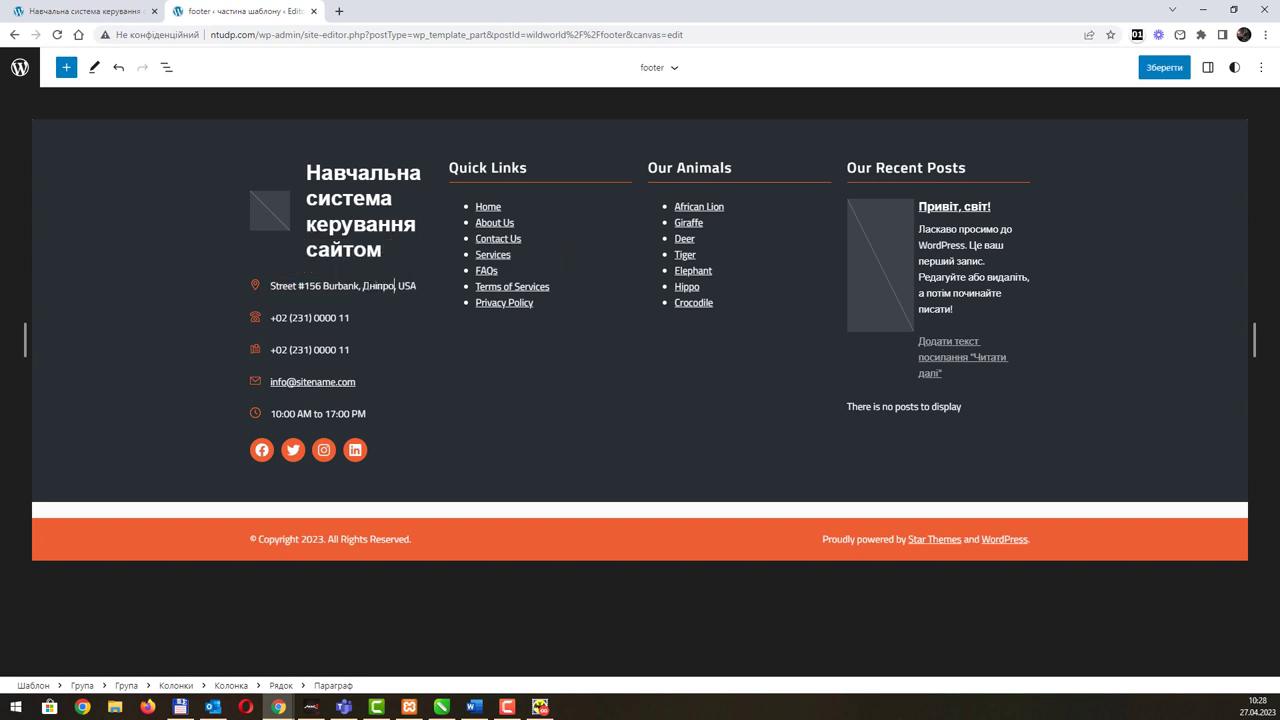
double_click(406, 286)
text(Україна)
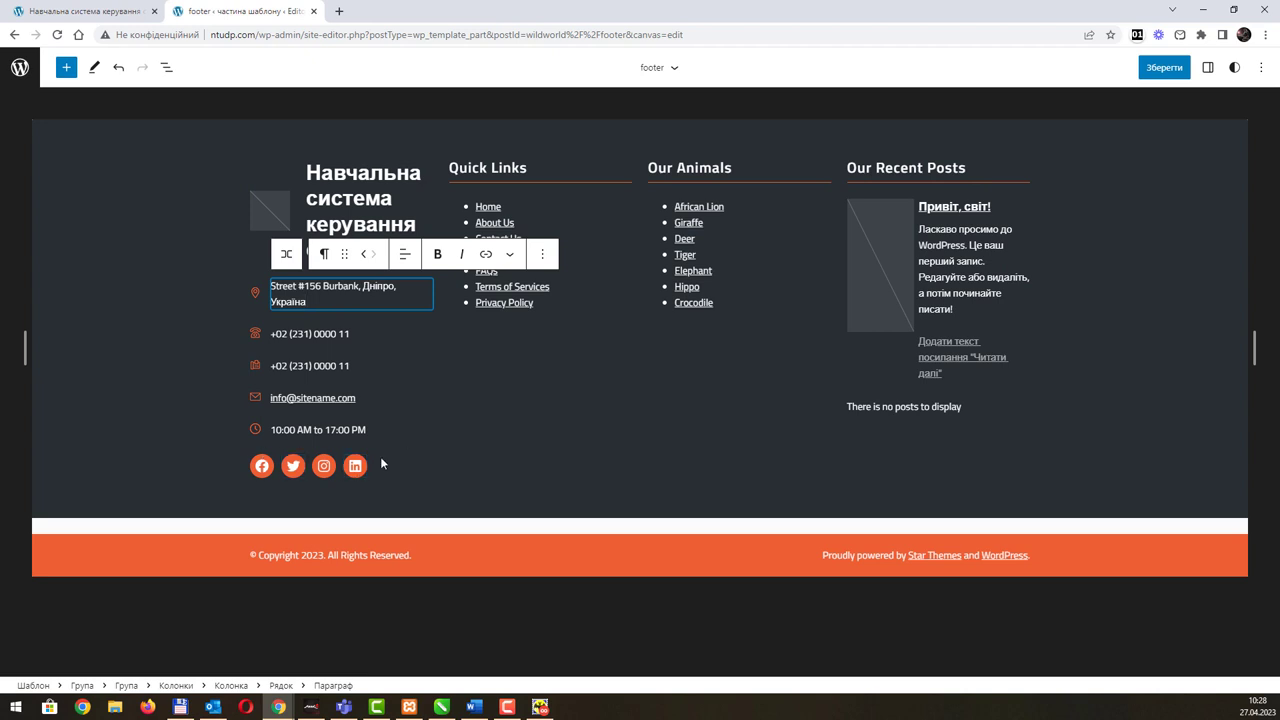
Step: Save the footer changes and go to Manage all template parts
click(1156, 70)
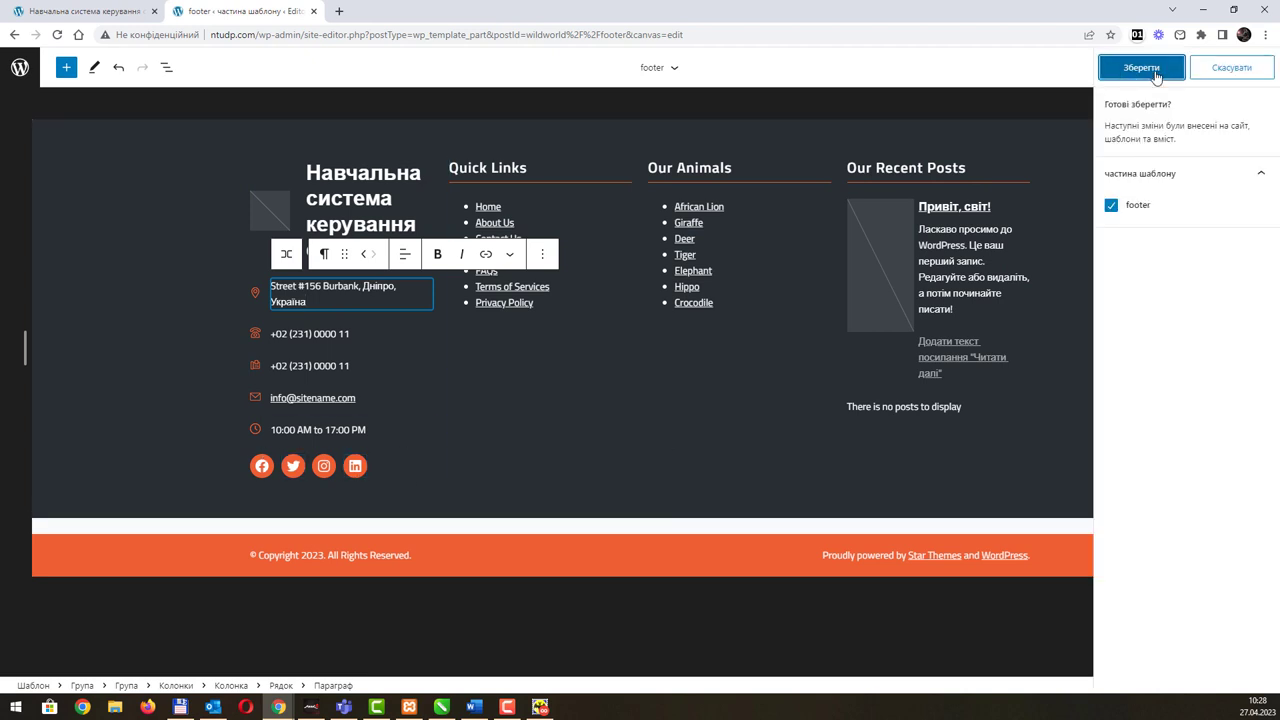
click(1156, 72)
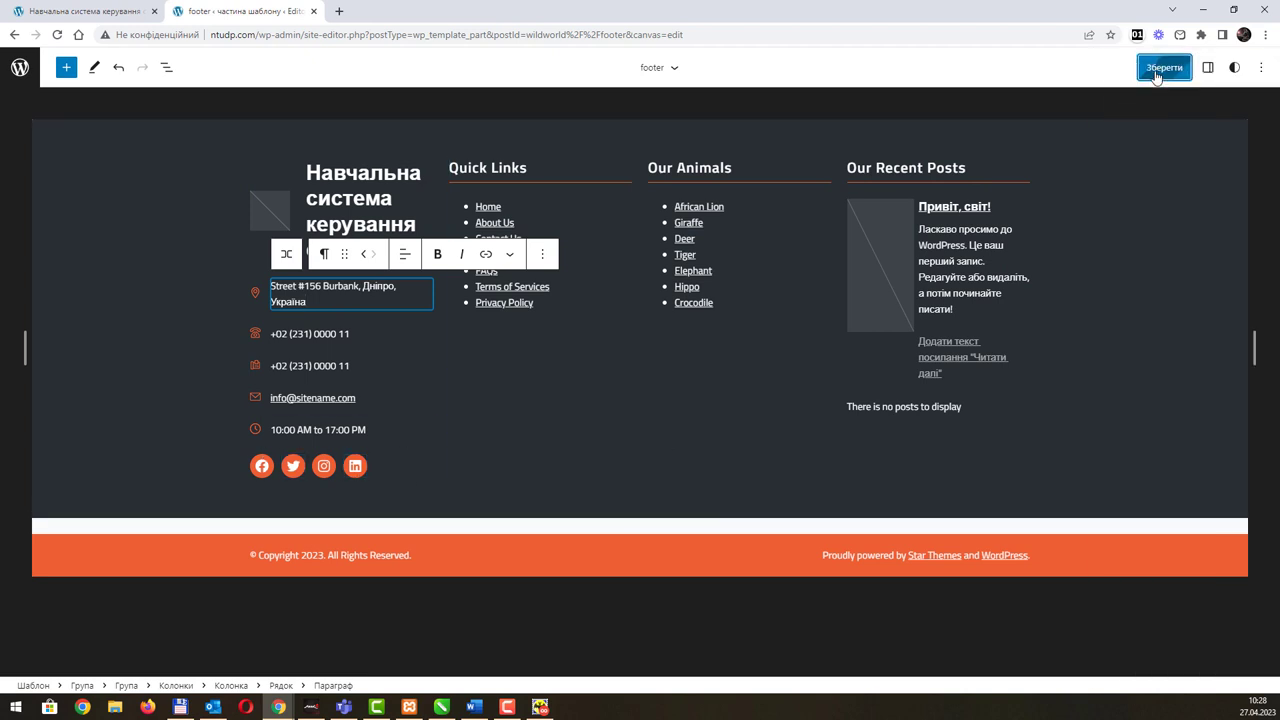
click(675, 68)
click(636, 251)
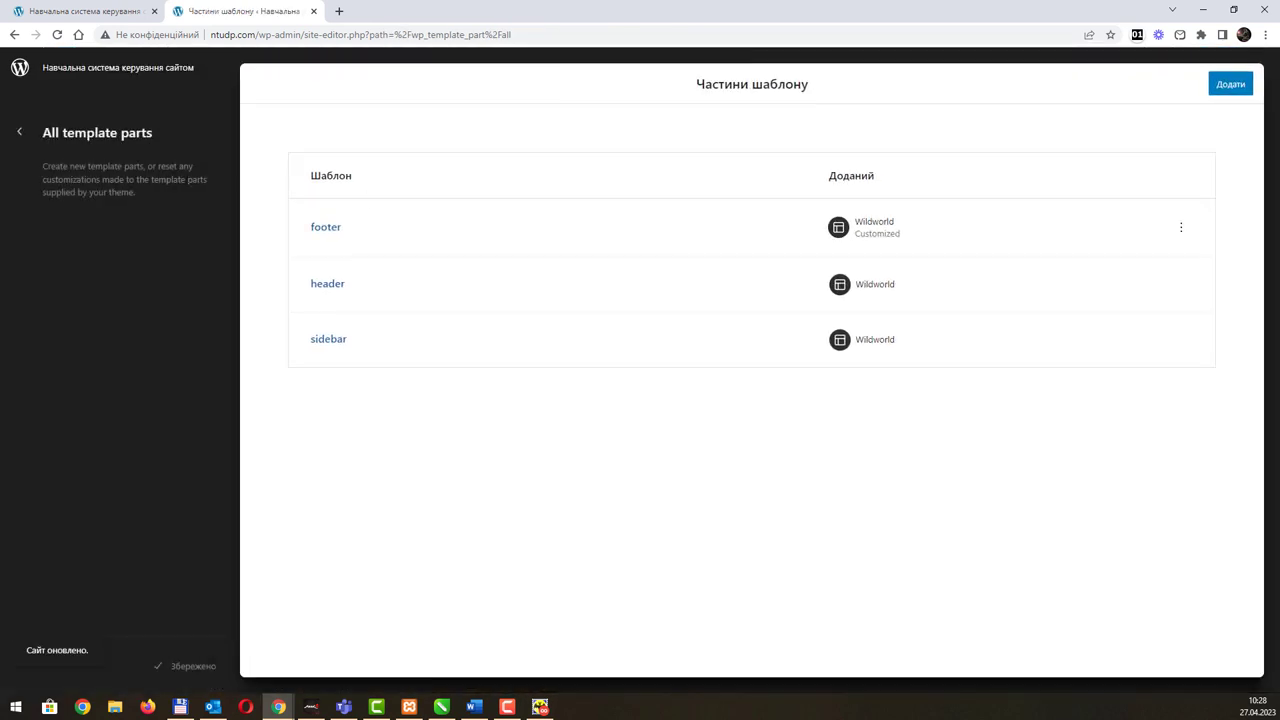
Step: Preview the header and sidebar template parts, returning to the list after each
click(334, 288)
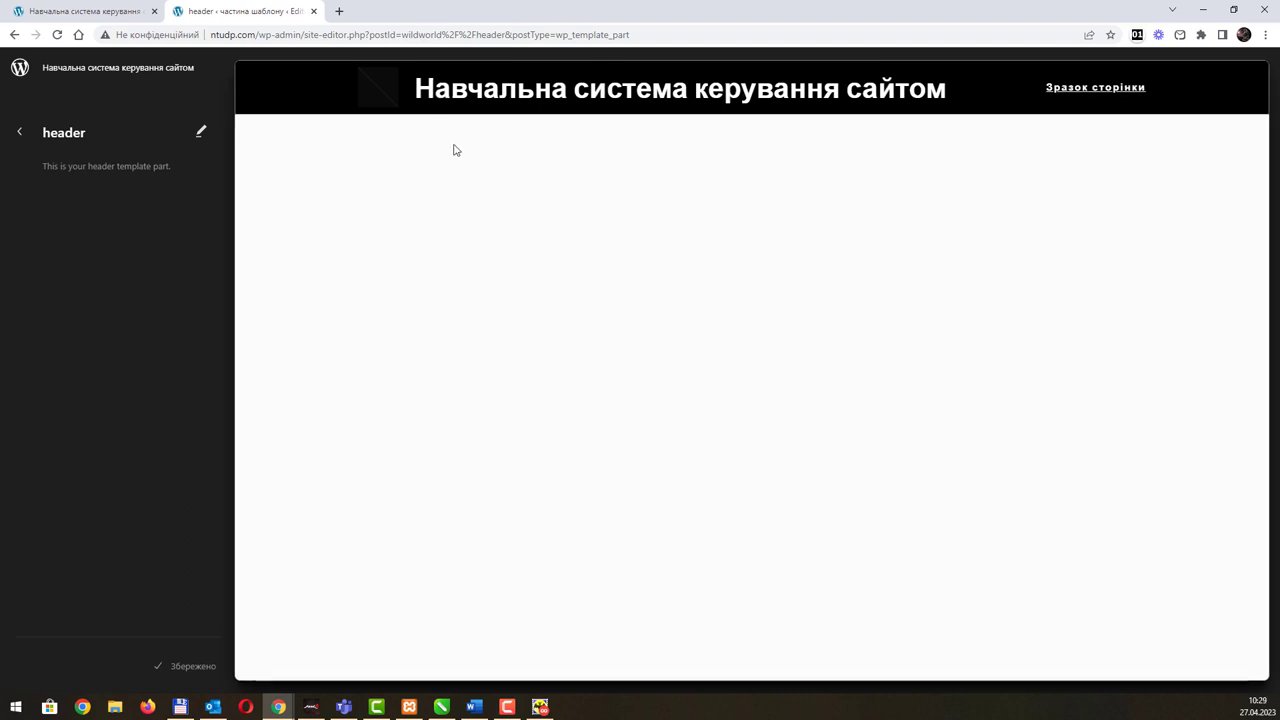
click(20, 132)
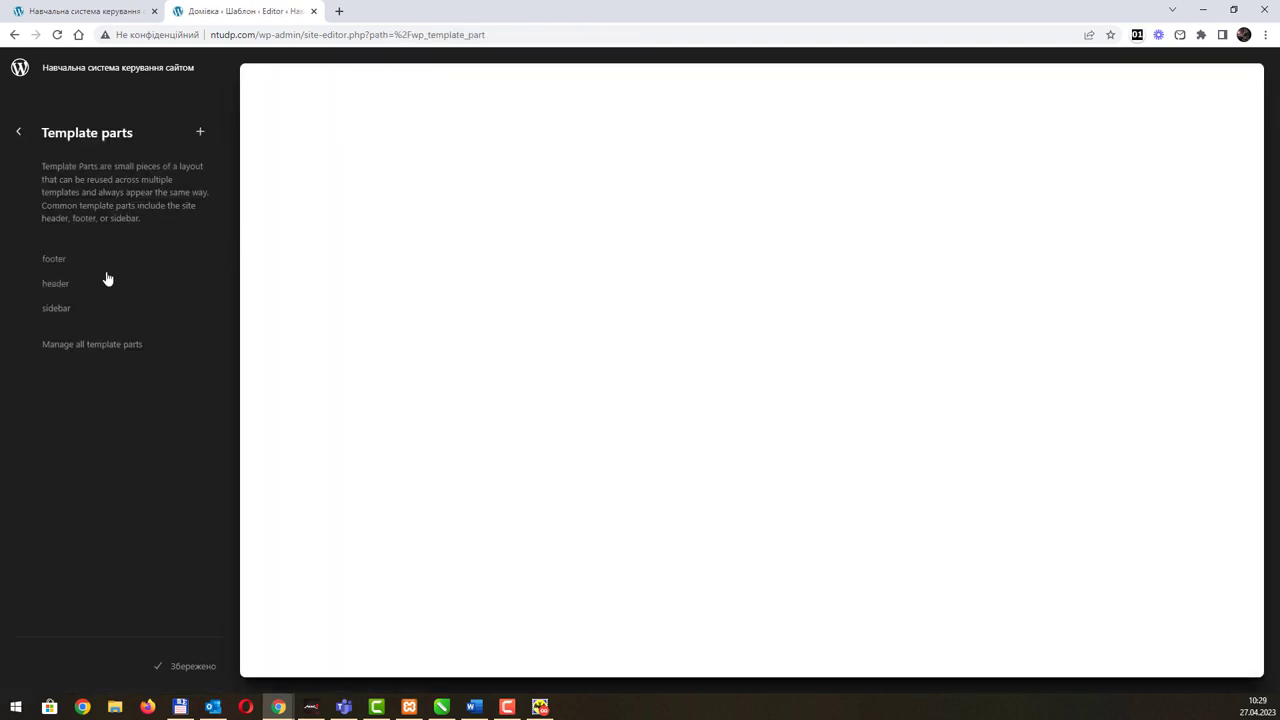
click(64, 312)
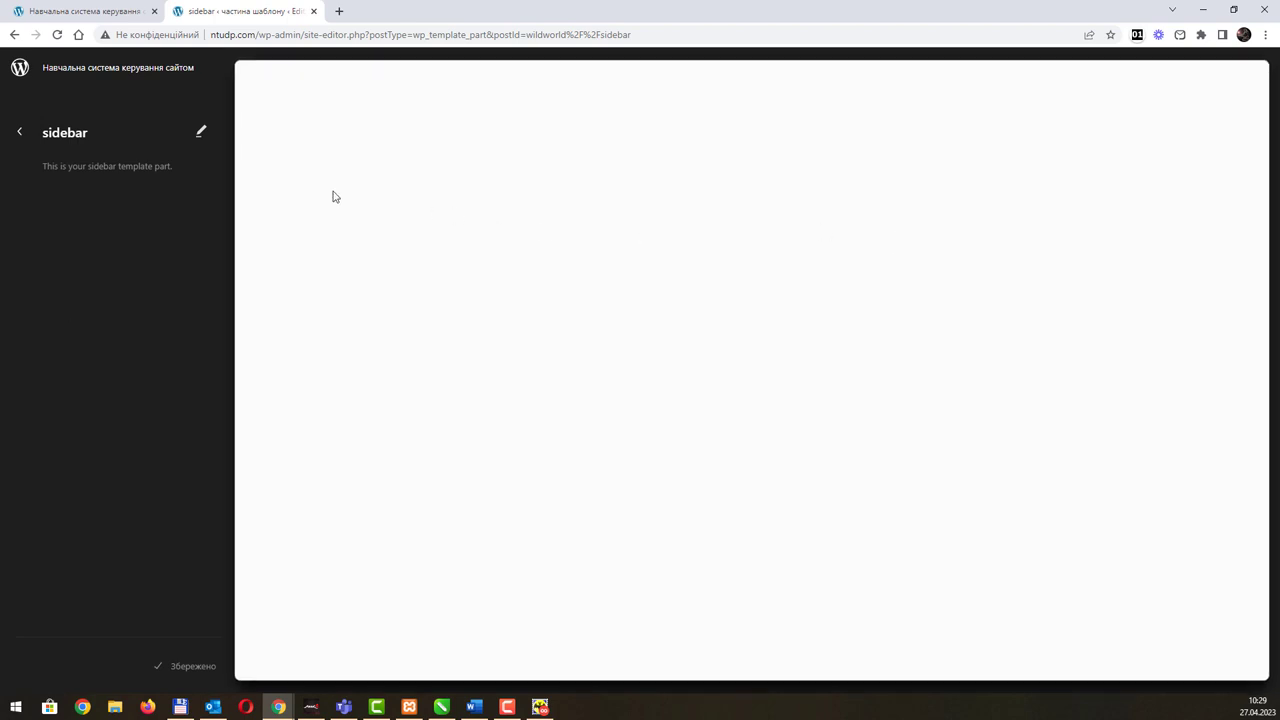
click(18, 134)
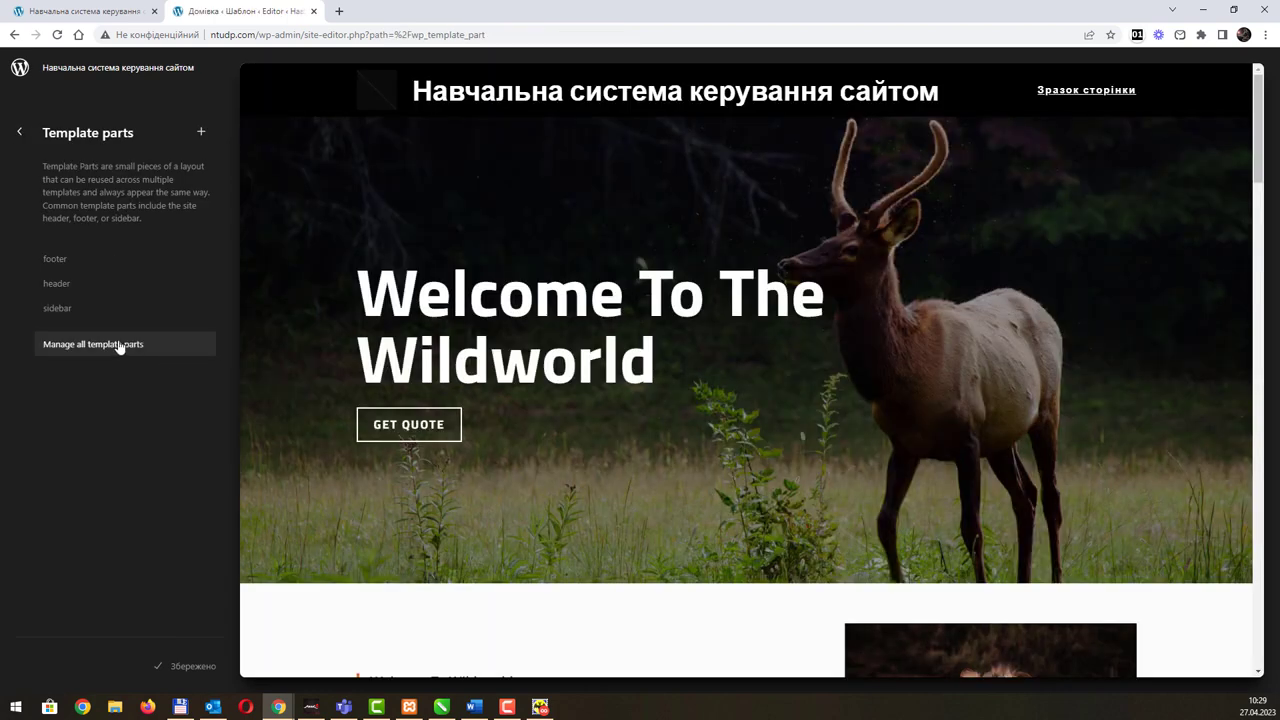
Step: View all template parts in the table, then back out of the site editor
click(118, 344)
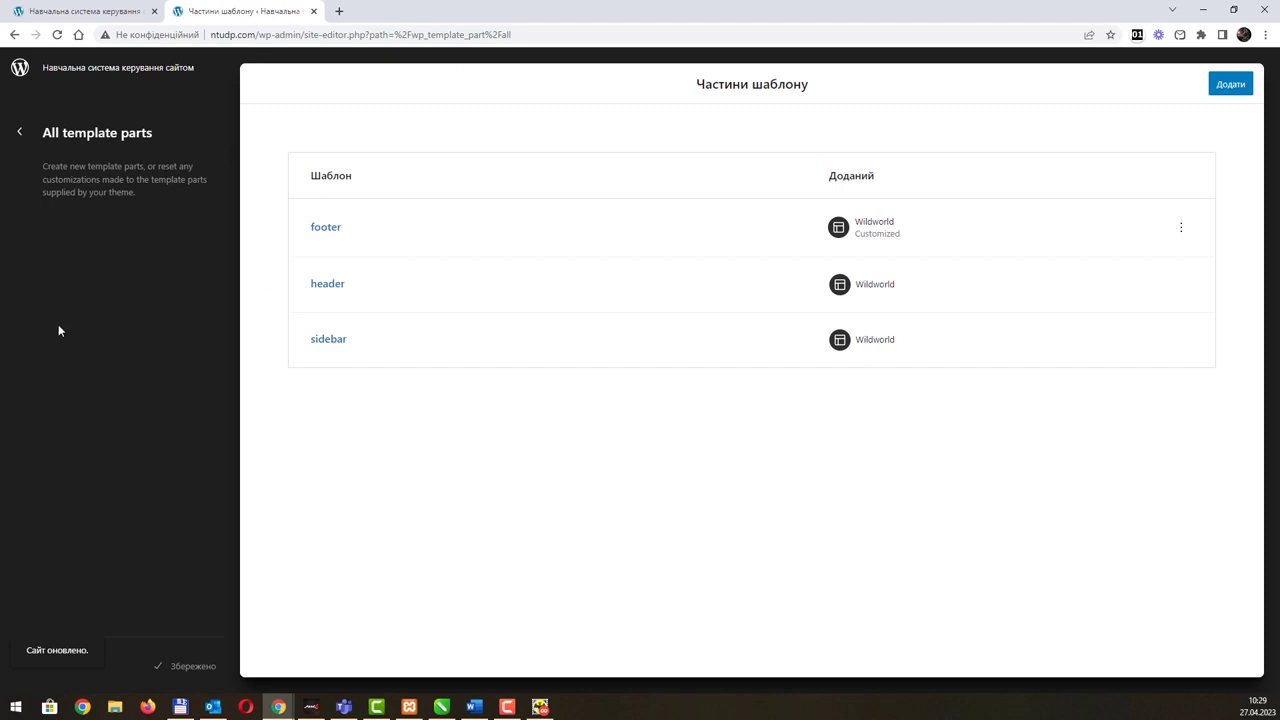
click(20, 134)
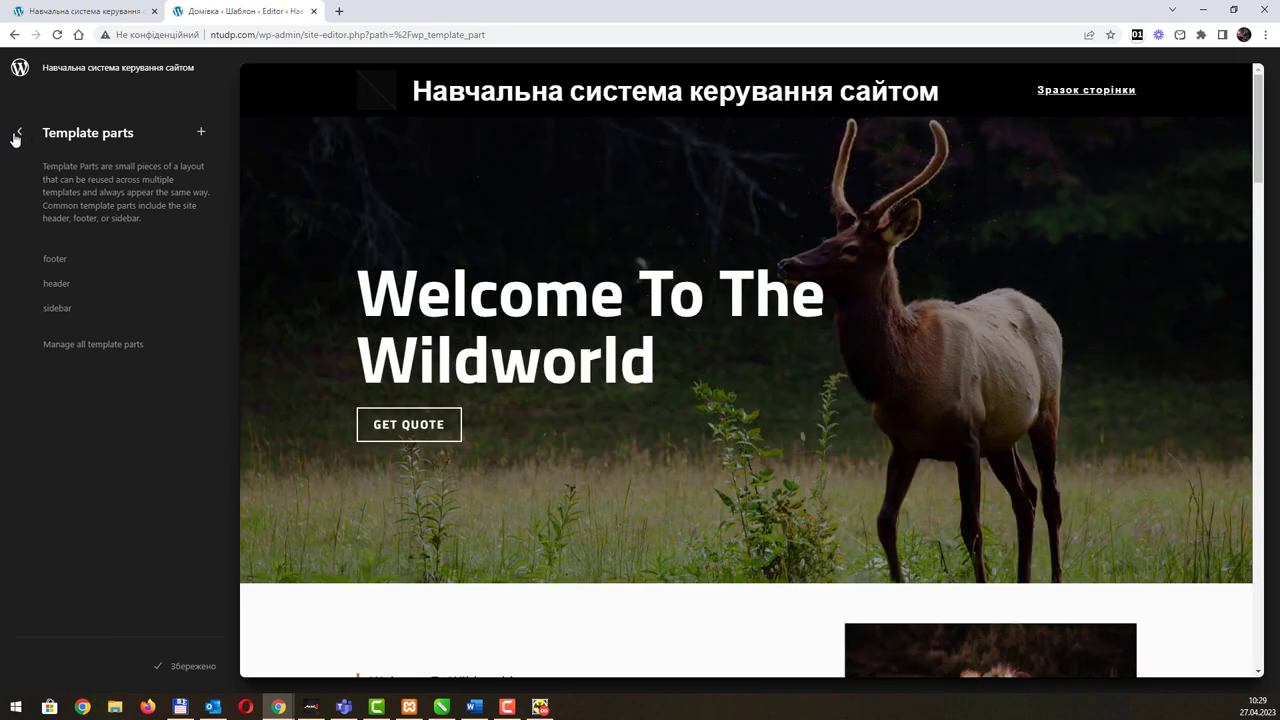
click(21, 134)
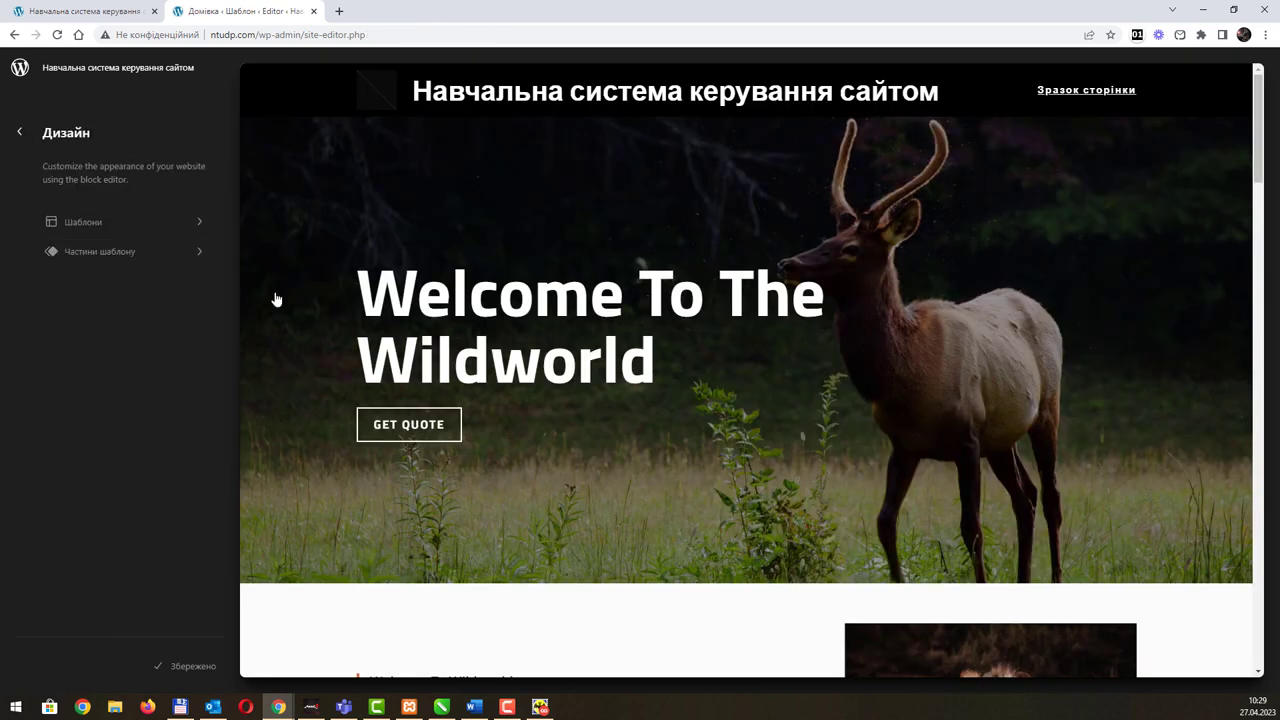
click(21, 136)
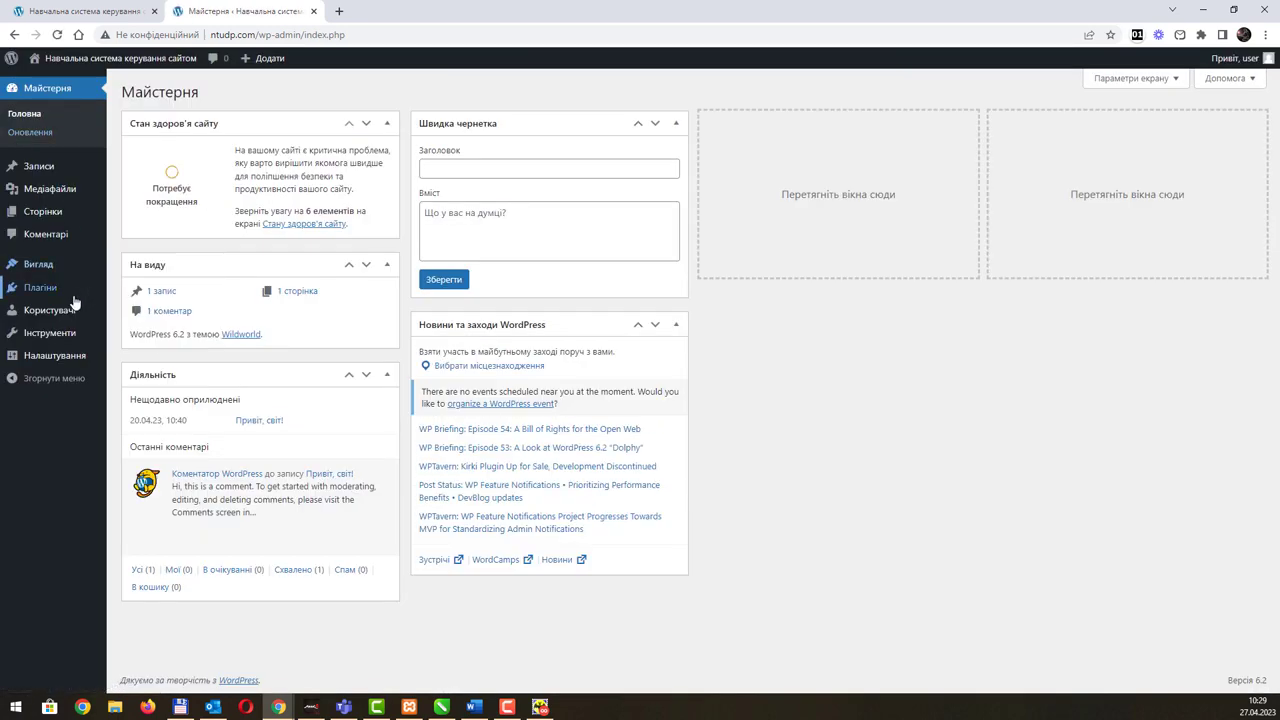
Step: Briefly open Editor from Вигляд, return, then open Вигляд > Фон in the Customizer
mouse_move(73, 300)
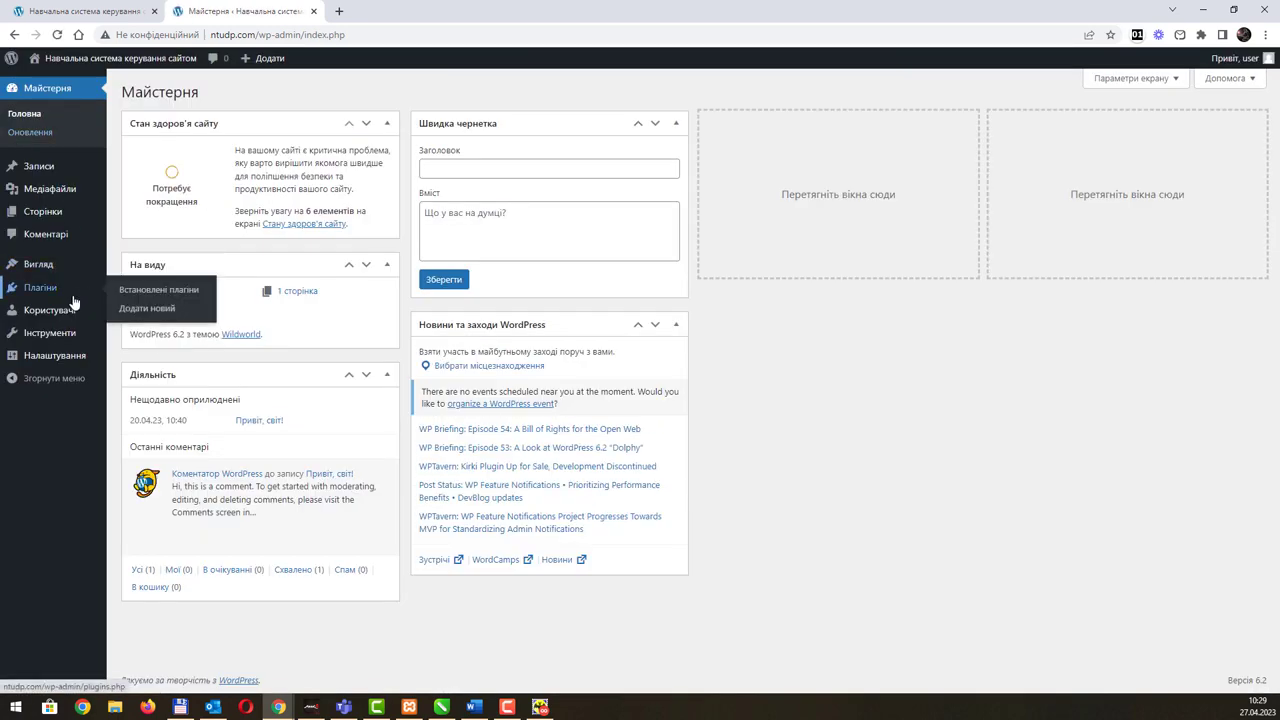
mouse_move(60, 273)
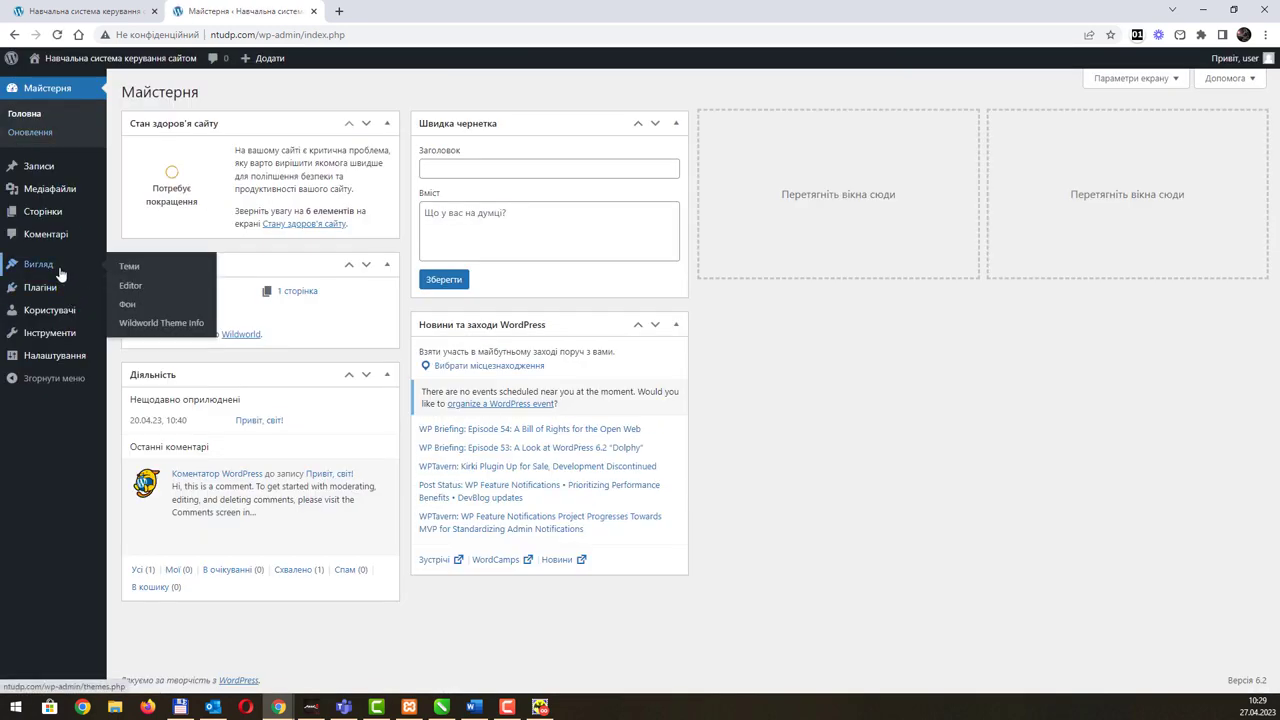
click(137, 289)
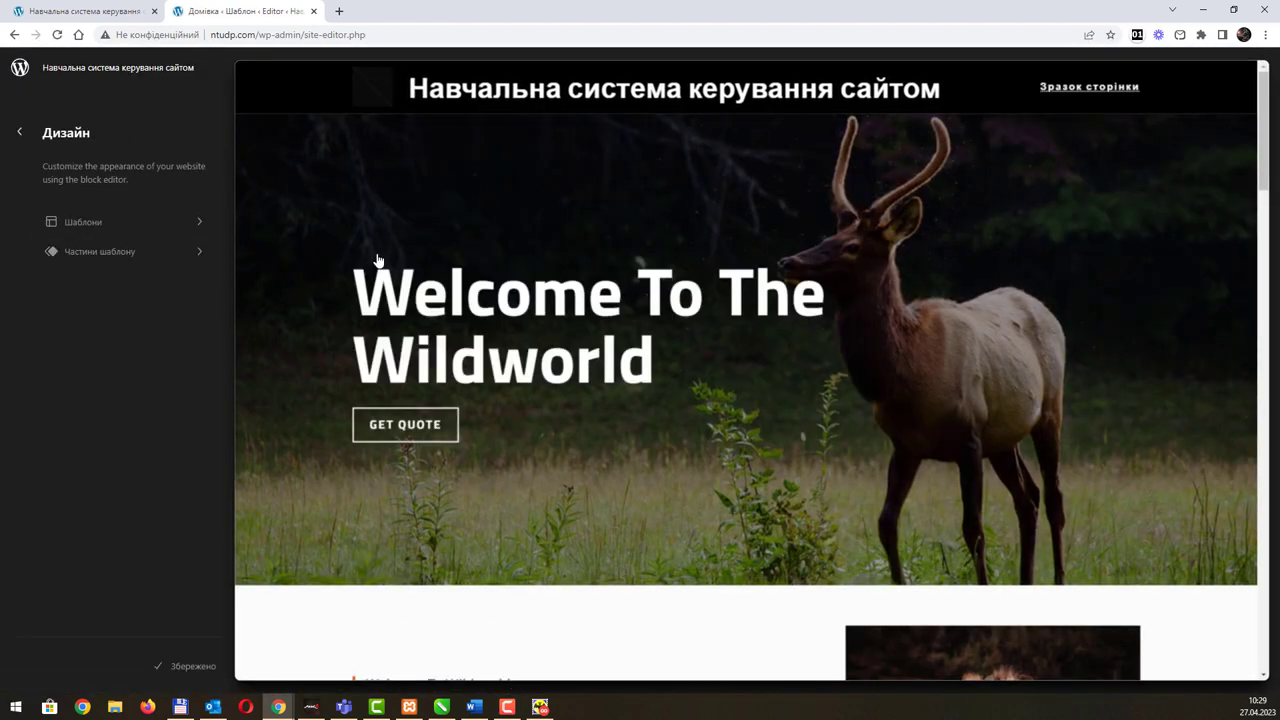
click(20, 132)
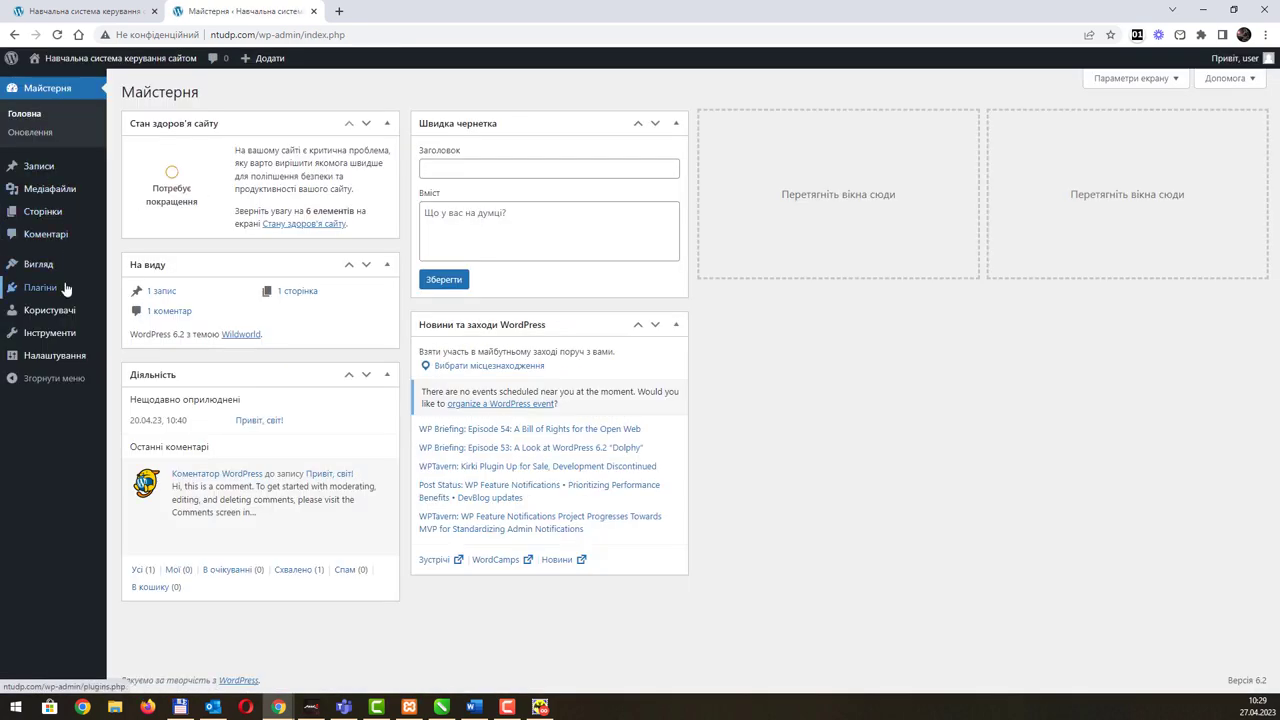
mouse_move(65, 288)
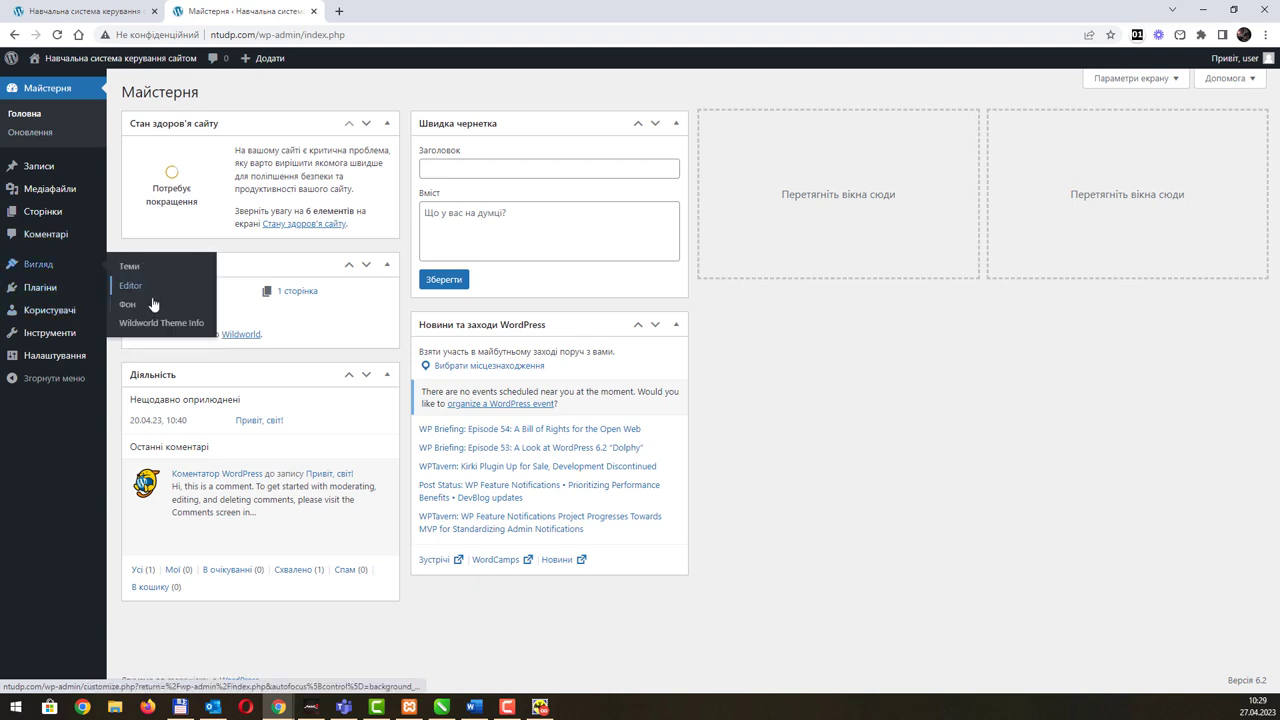
click(146, 309)
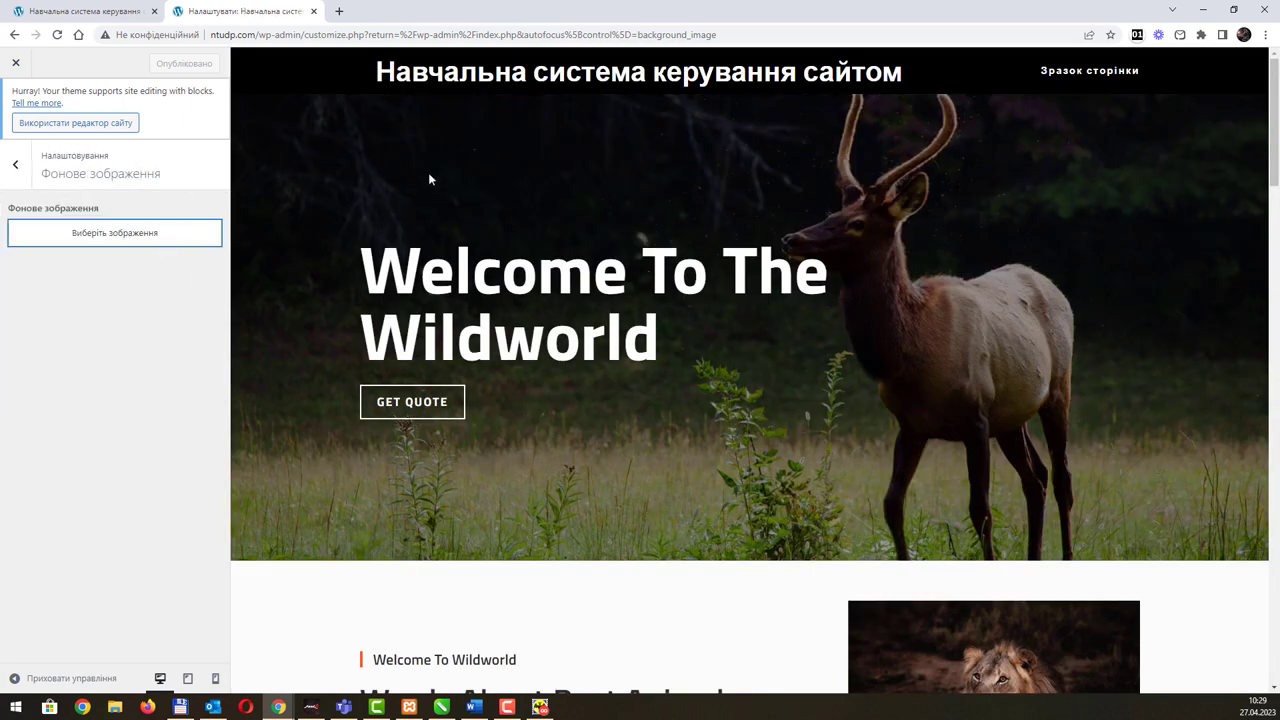
Step: Browse the image picker's Медіа бібліотека and Завантажити файли tabs, close it unchosen, and go back
click(160, 238)
click(164, 114)
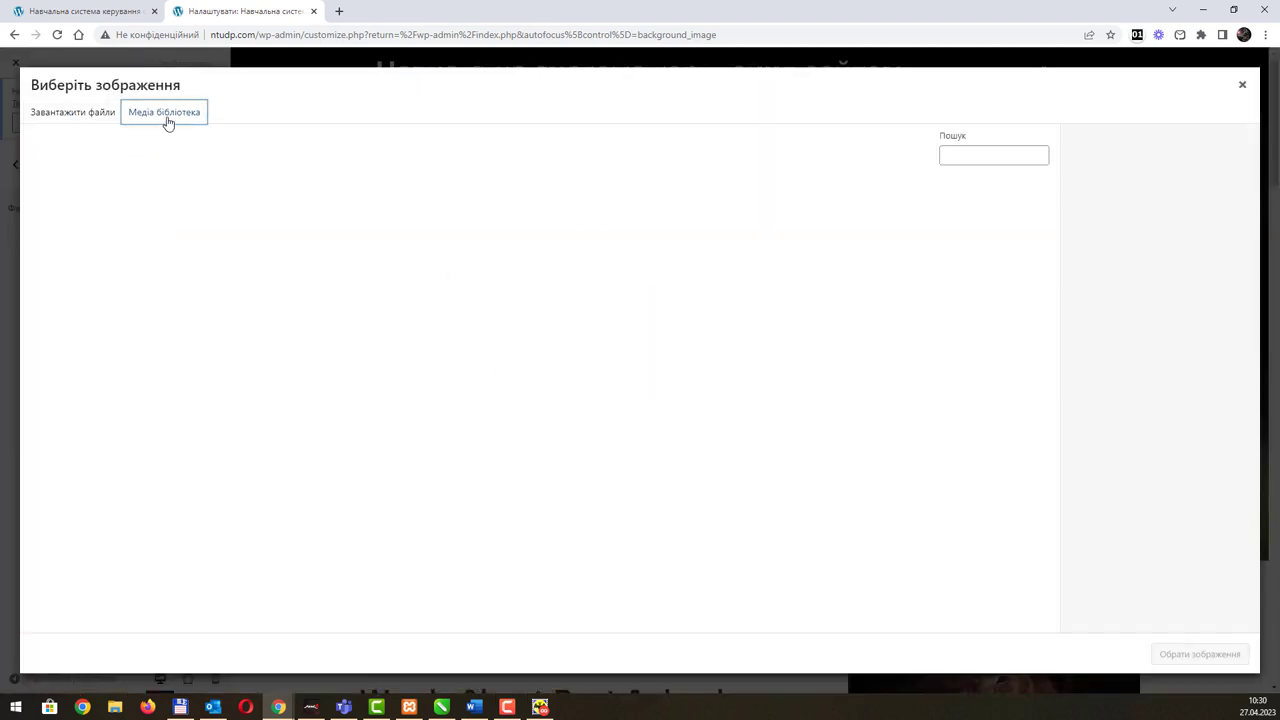
click(94, 120)
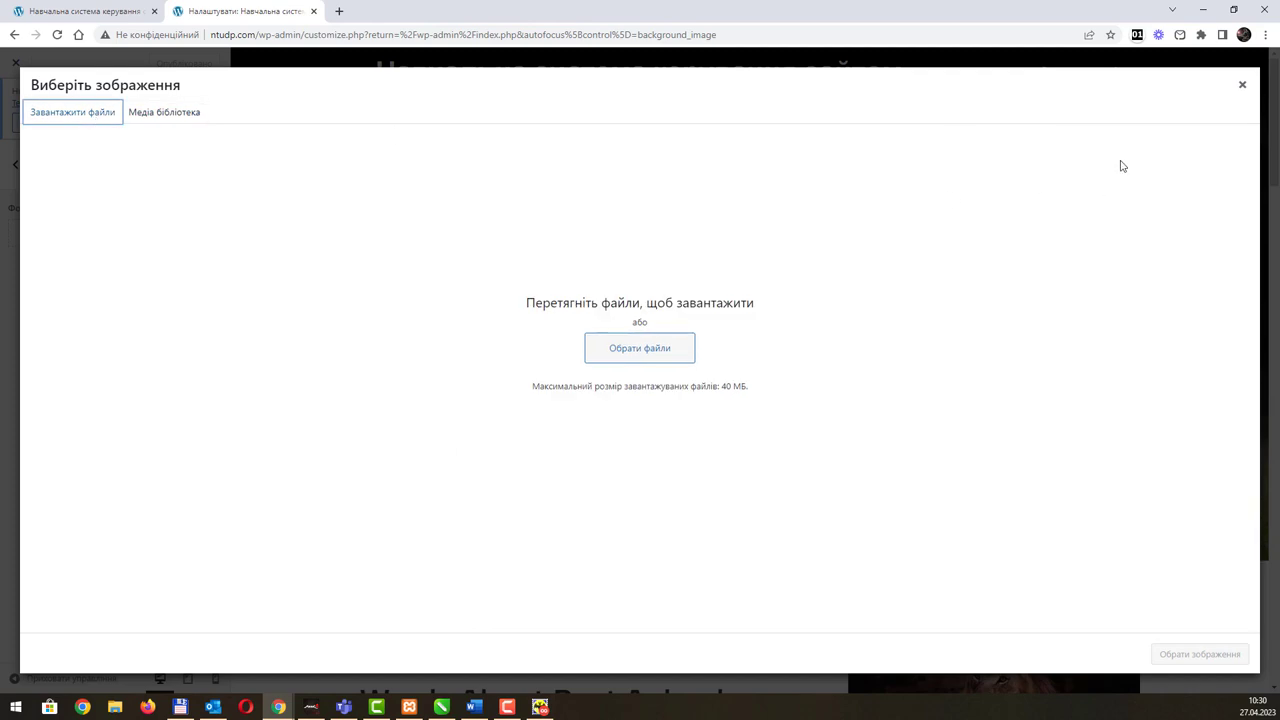
click(1243, 86)
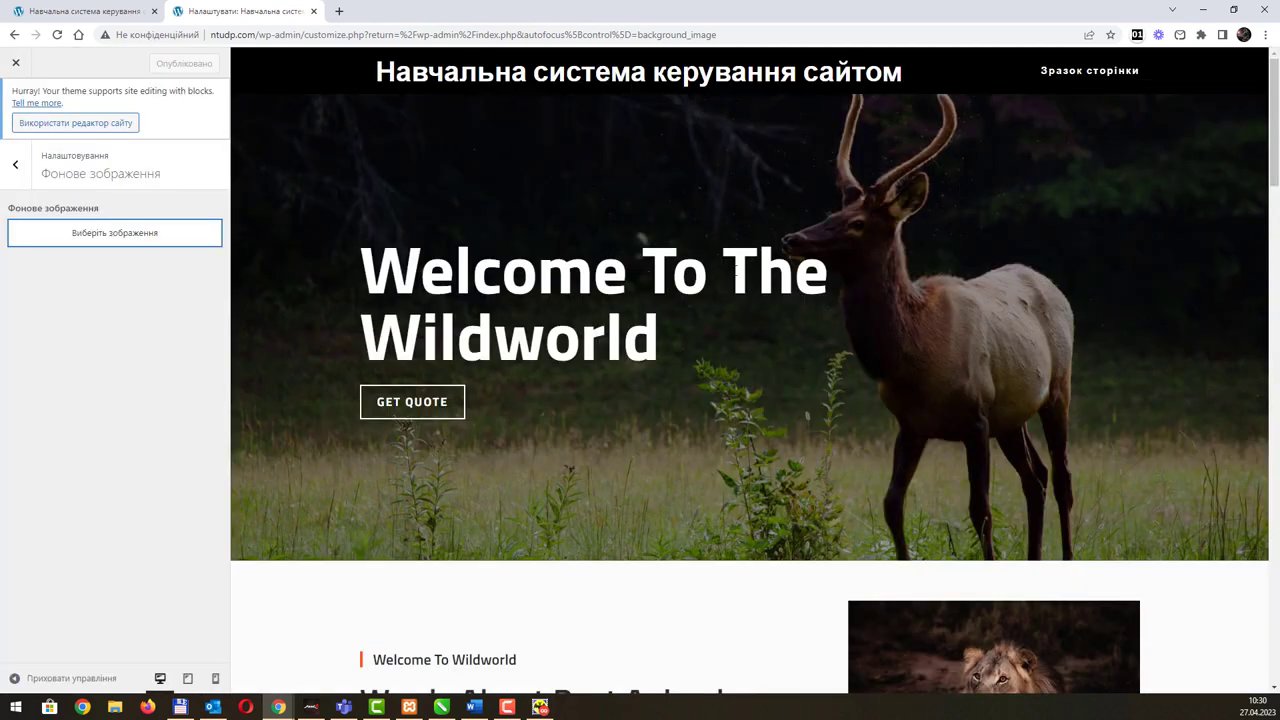
scroll(820, 276, down, 7)
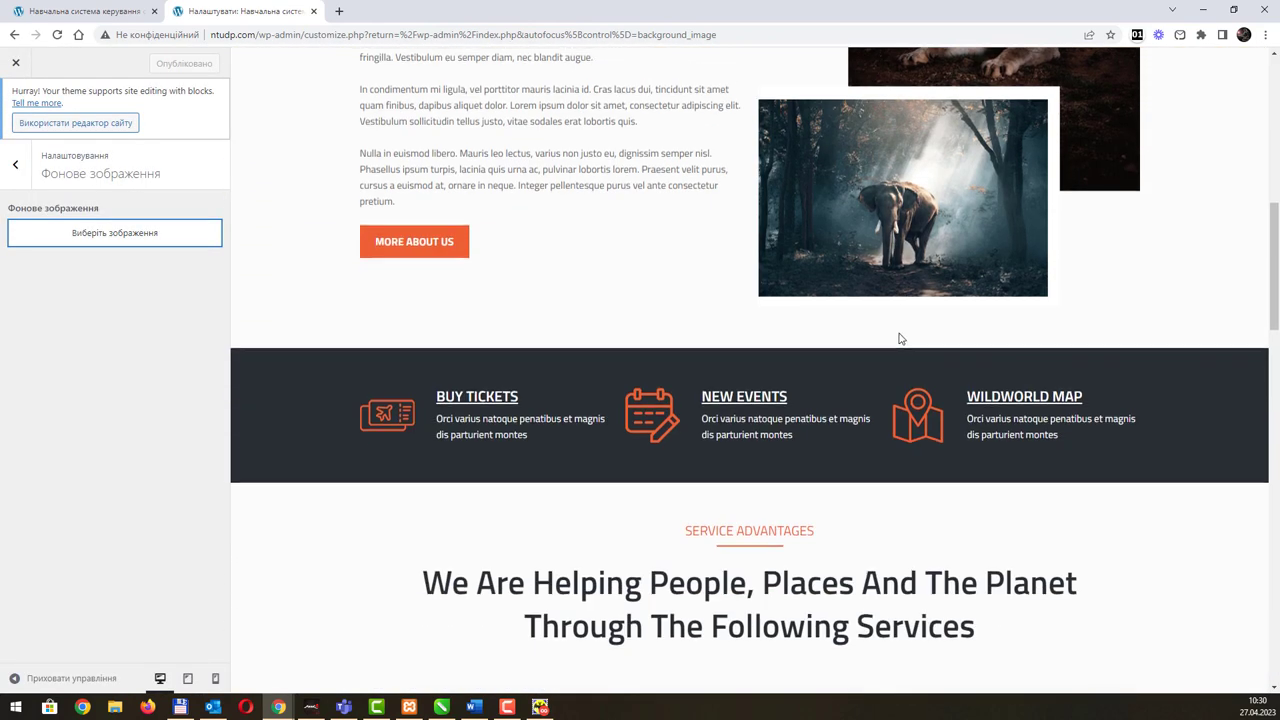
scroll(899, 338, up, 3)
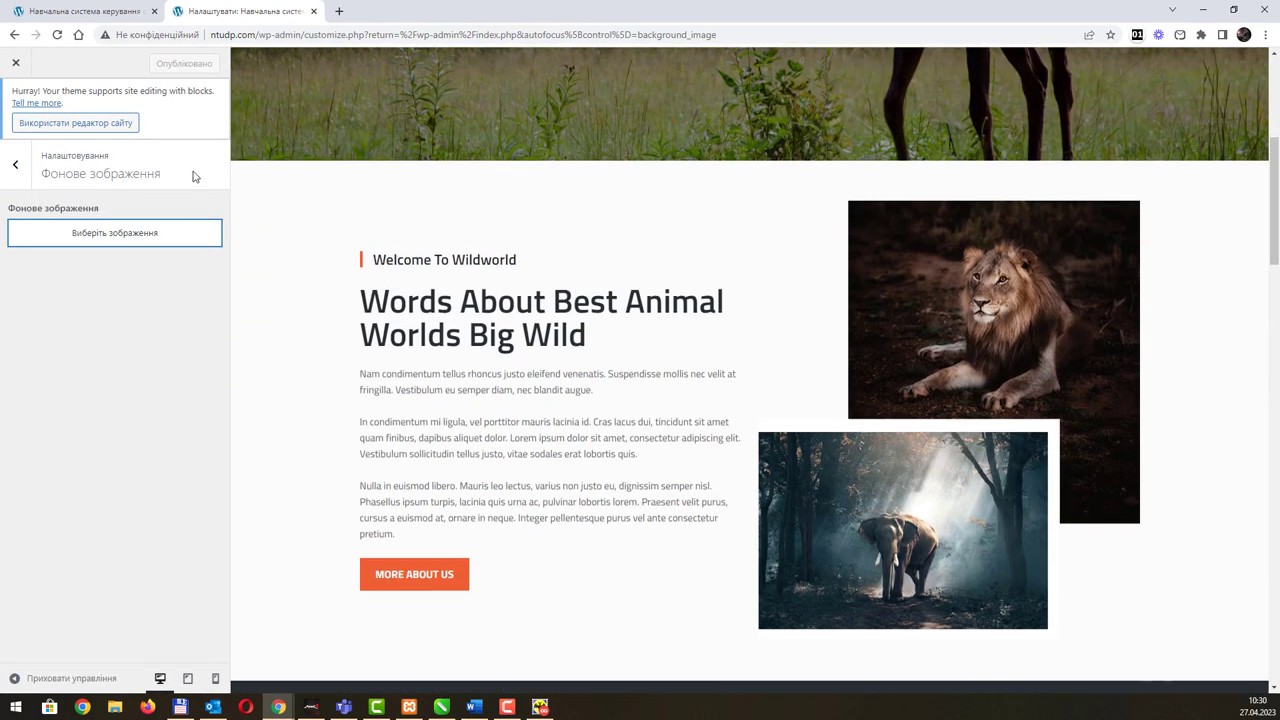
click(15, 167)
Step: Open Ідентичність сайту and select the word 'пікселів' in the site-icon help
click(106, 276)
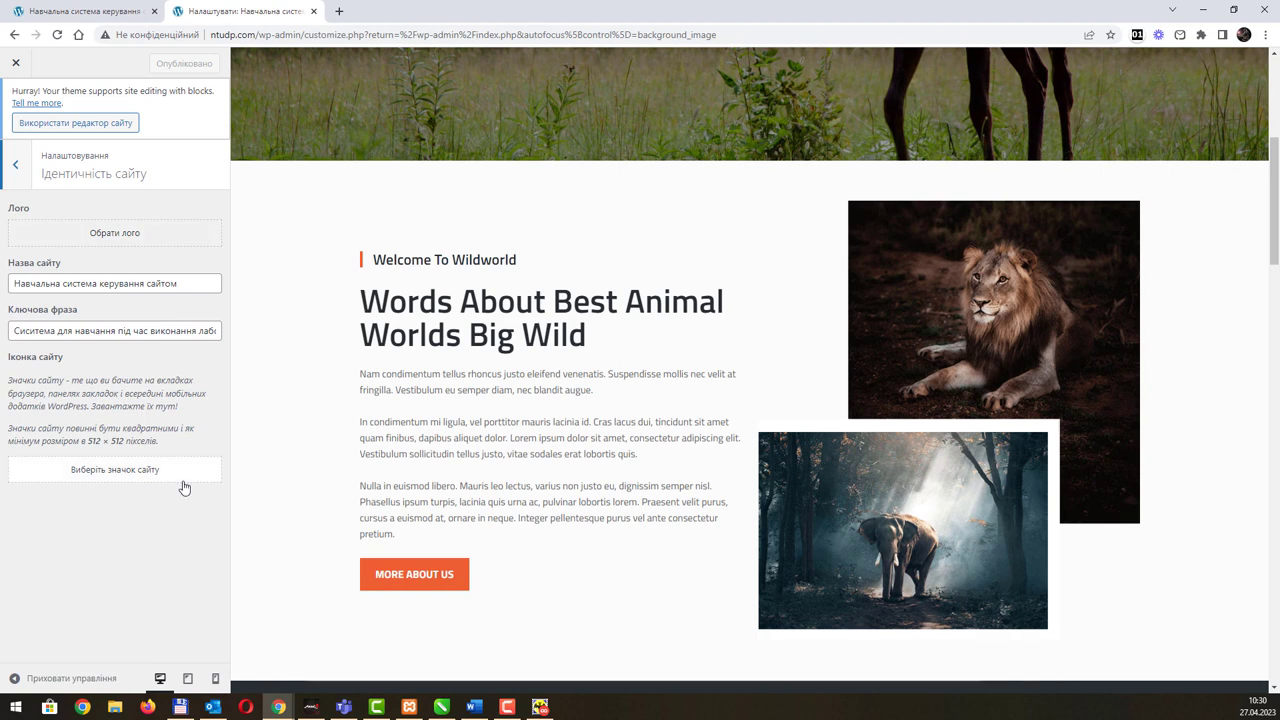
double_click(149, 442)
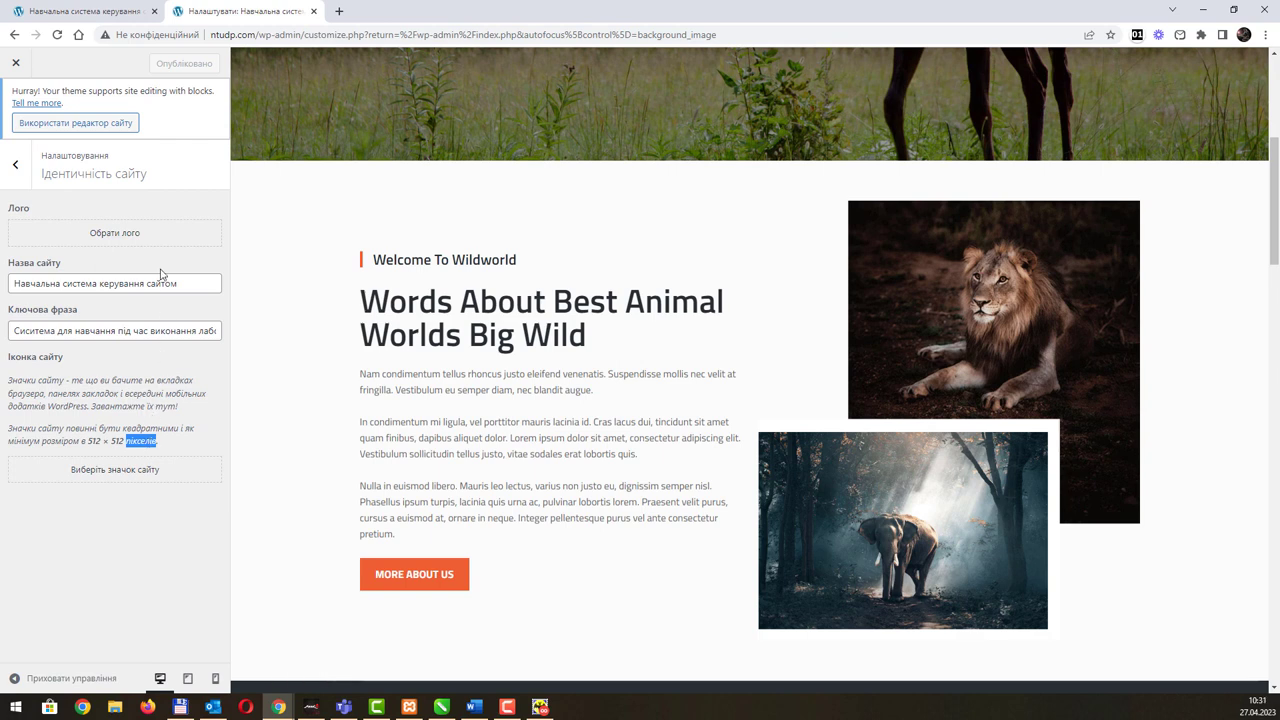
Step: In Кольори, set the background colour to a teal shade and return
click(22, 172)
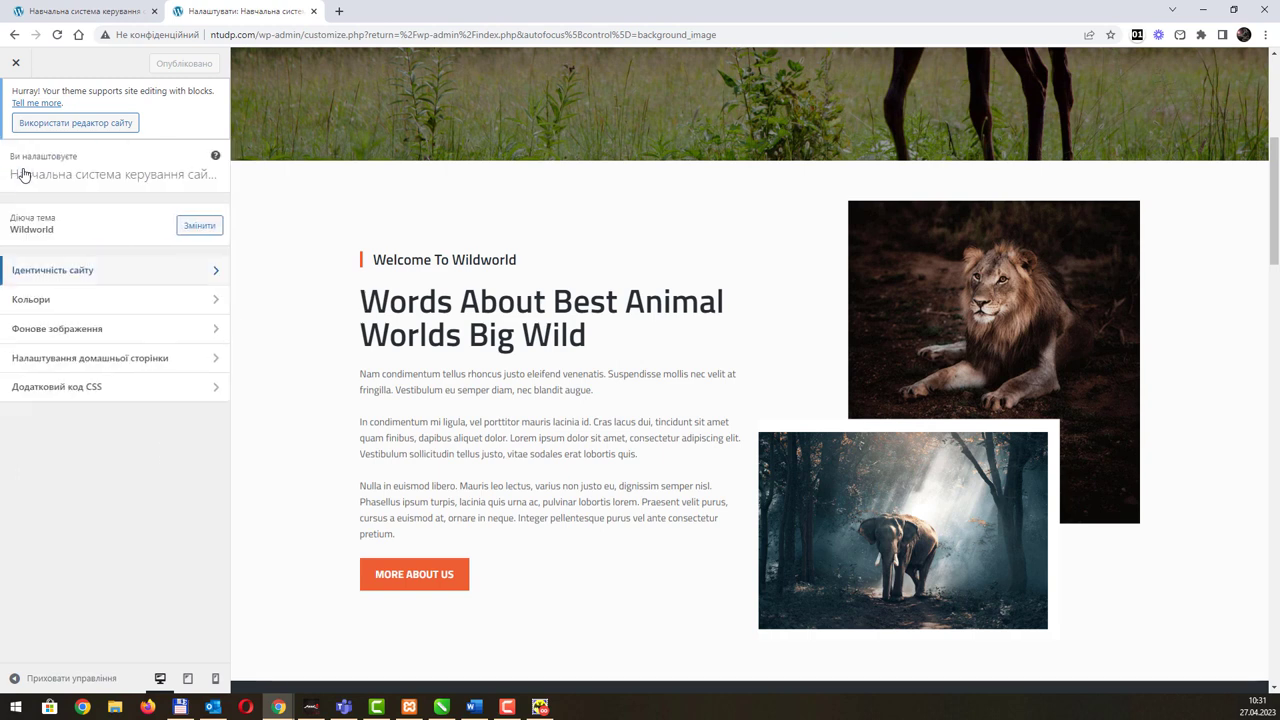
click(77, 300)
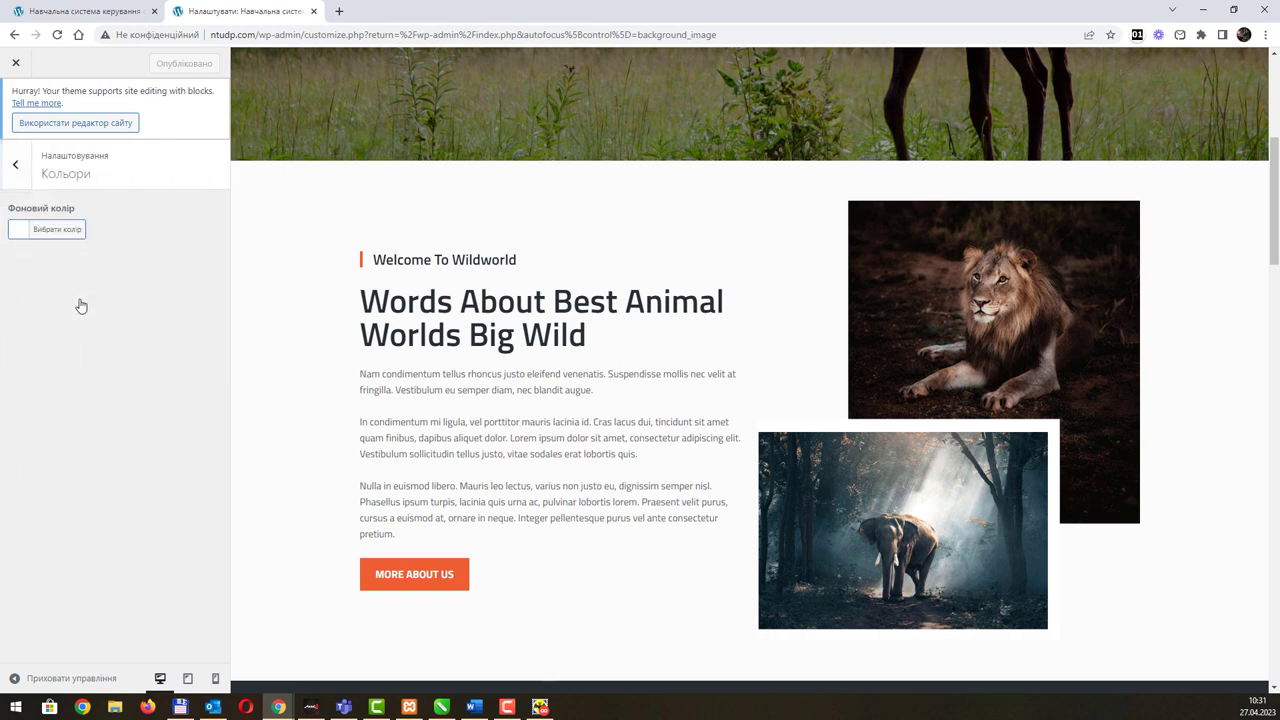
click(73, 233)
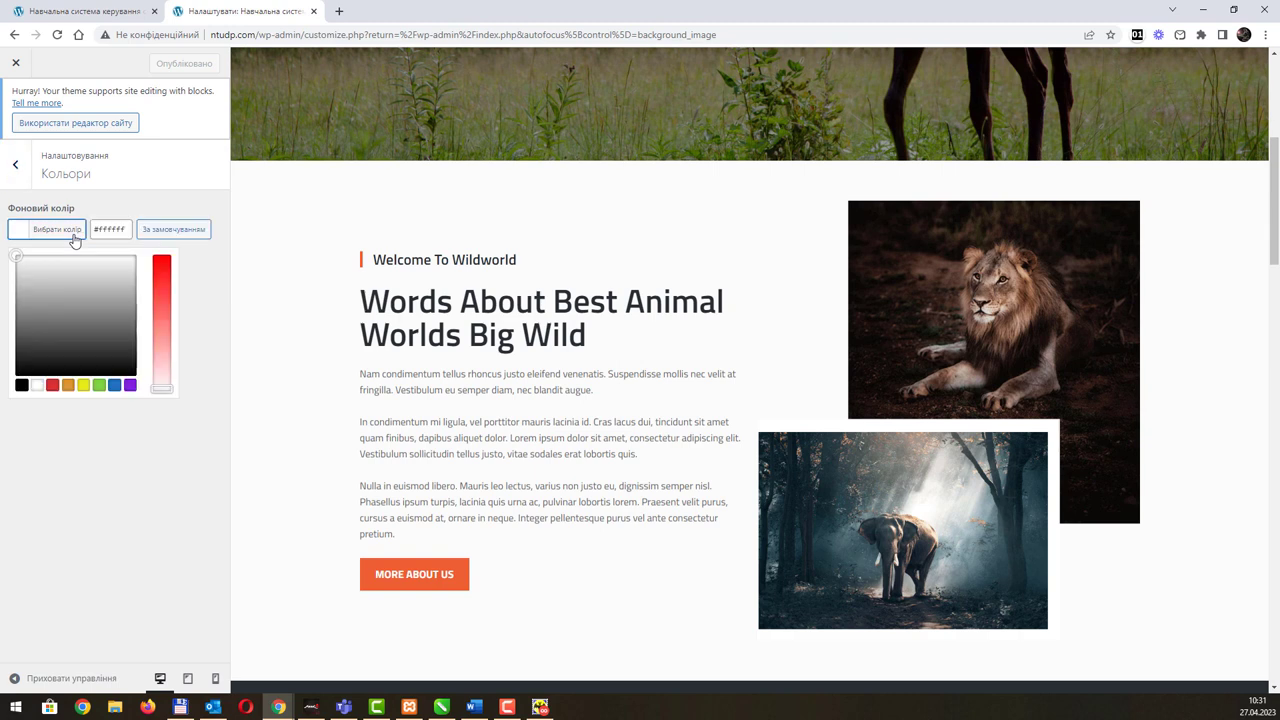
click(92, 293)
click(161, 267)
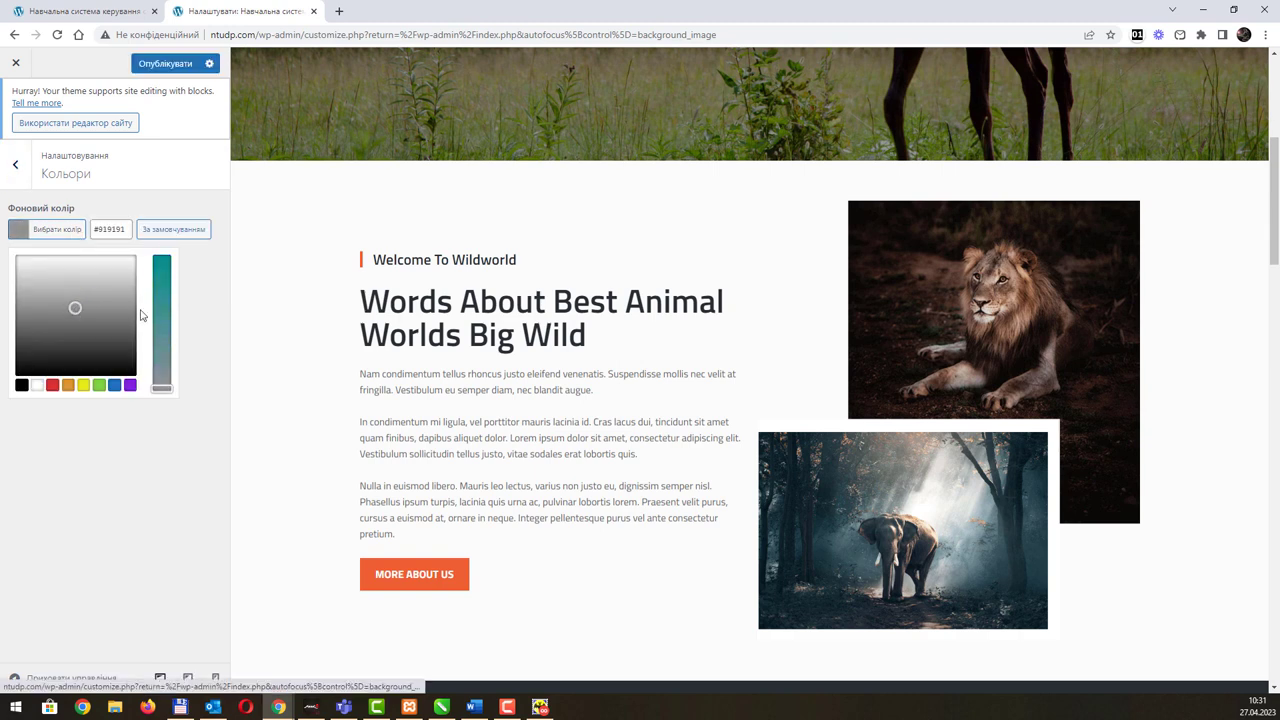
click(142, 183)
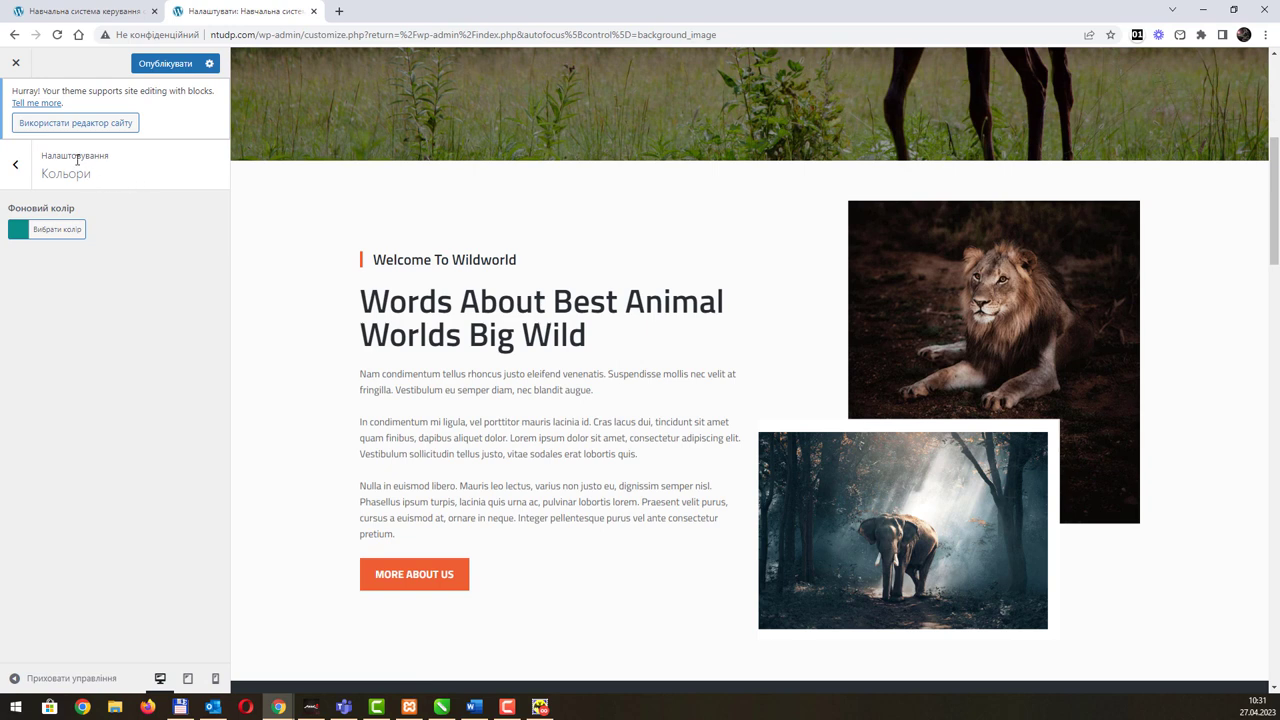
click(16, 165)
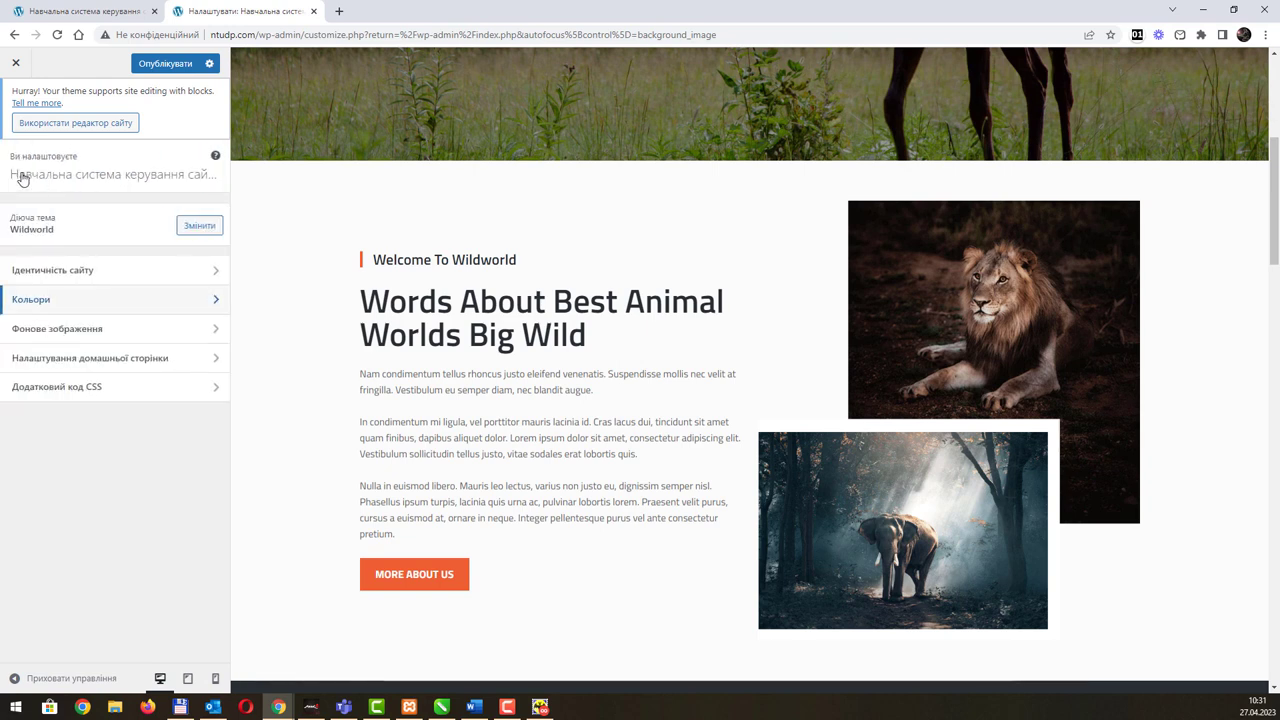
Step: Check Фонове зображення, then open Налаштування домашньої сторінки
click(128, 330)
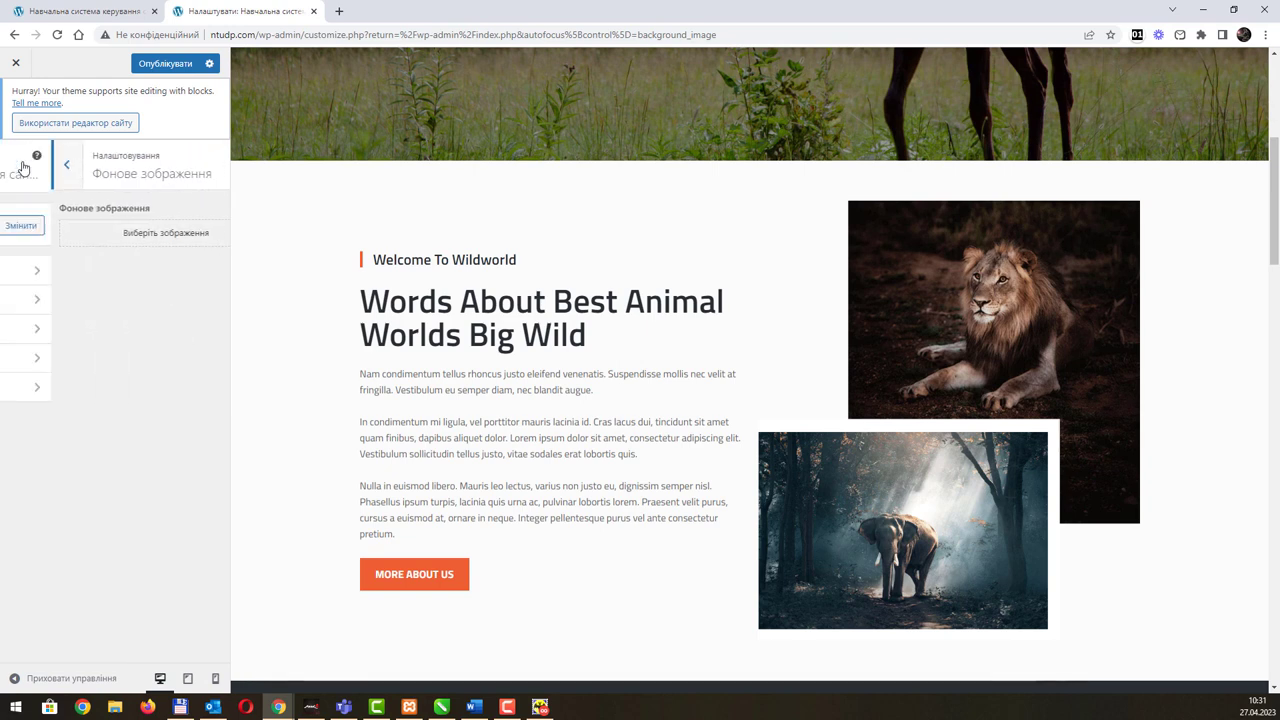
click(22, 167)
click(131, 355)
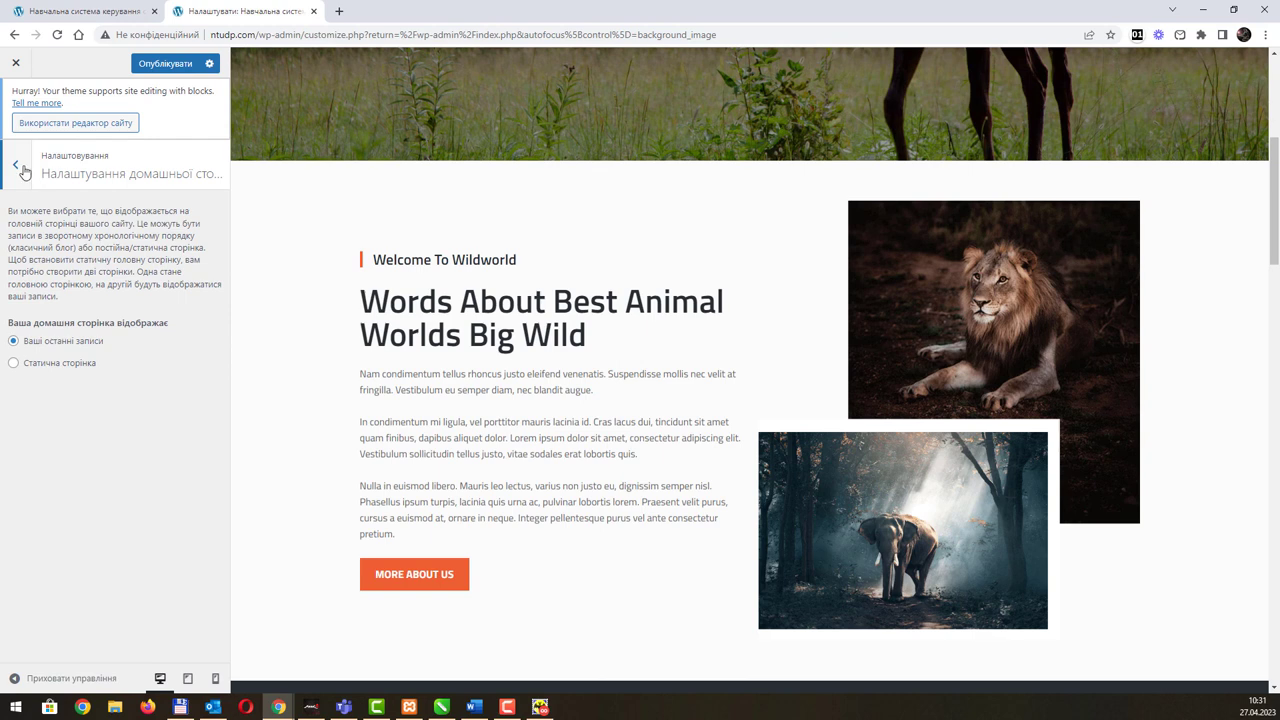
Step: Scroll through the empty Додатковий код CSS editor, then return to the section list
click(22, 167)
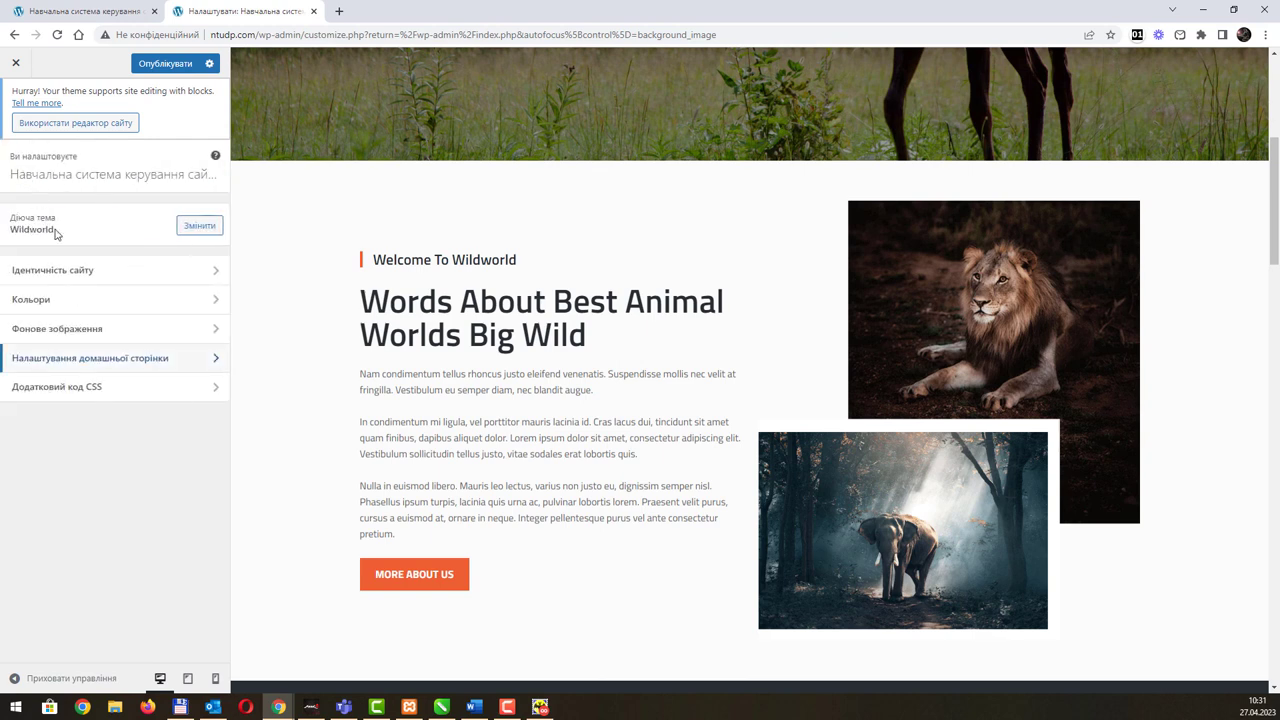
click(116, 392)
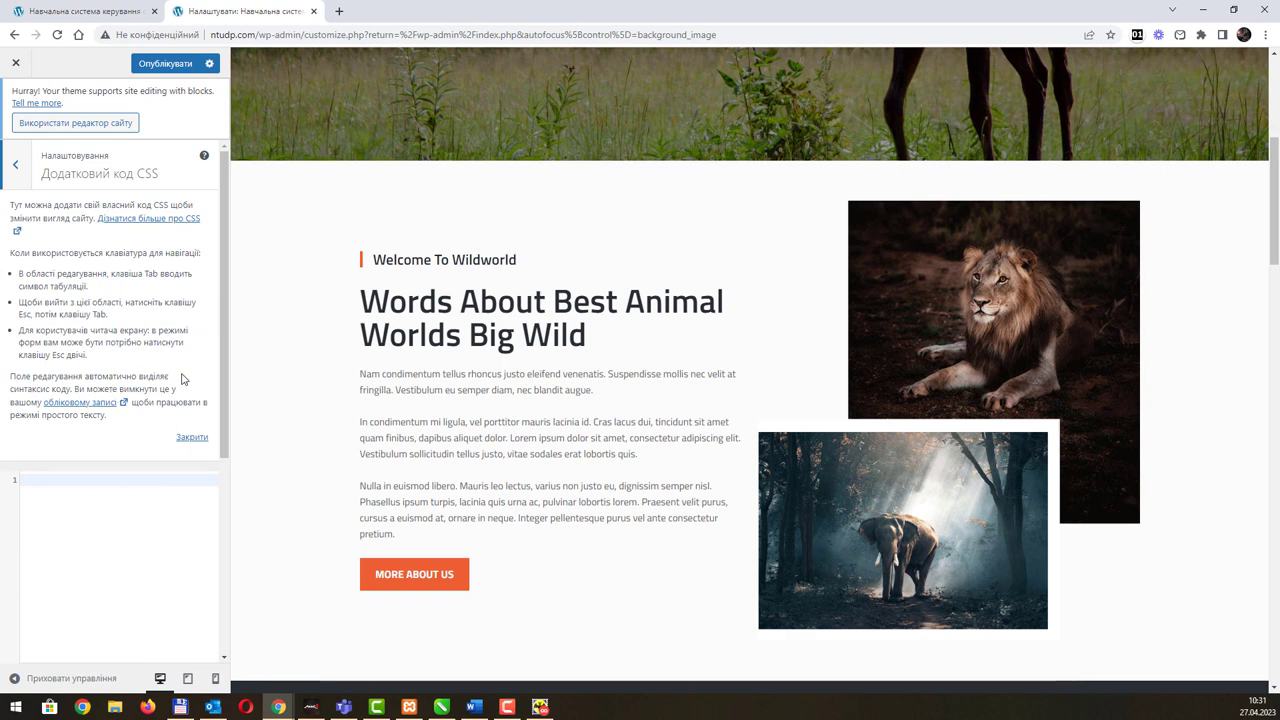
scroll(166, 456, down, 3)
scroll(166, 456, up, 5)
click(27, 172)
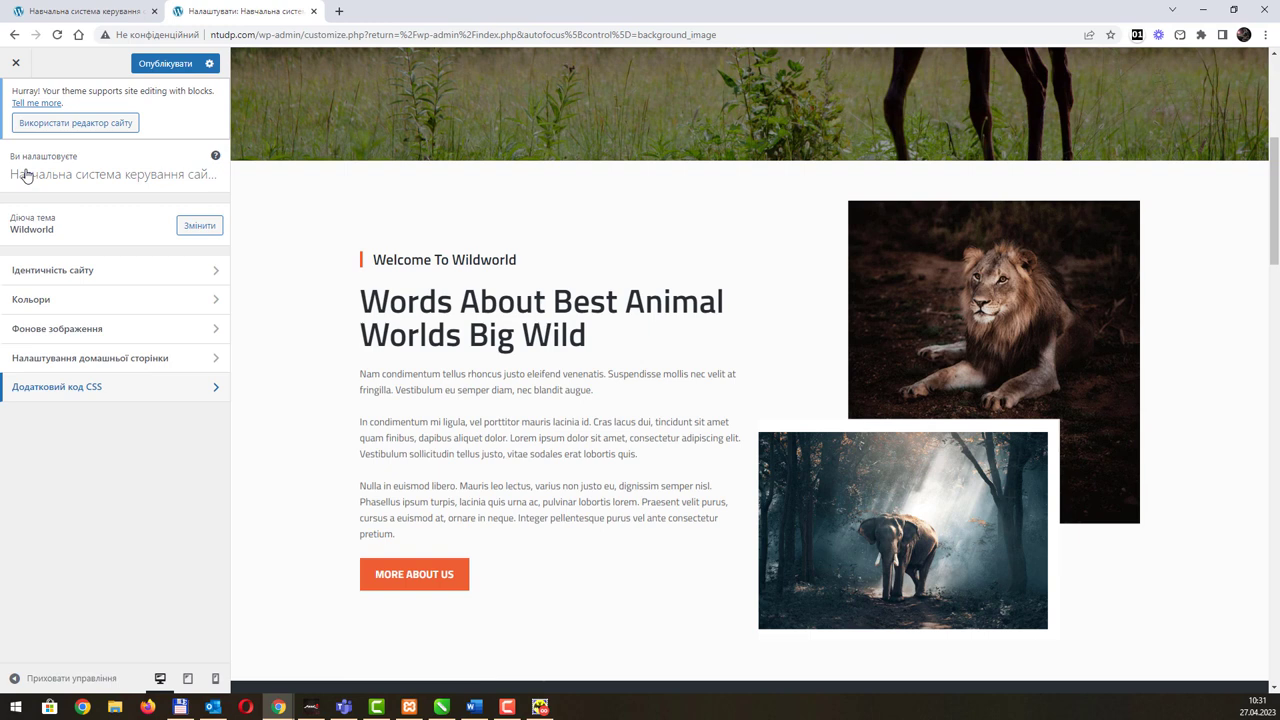
key(alt+Tab)
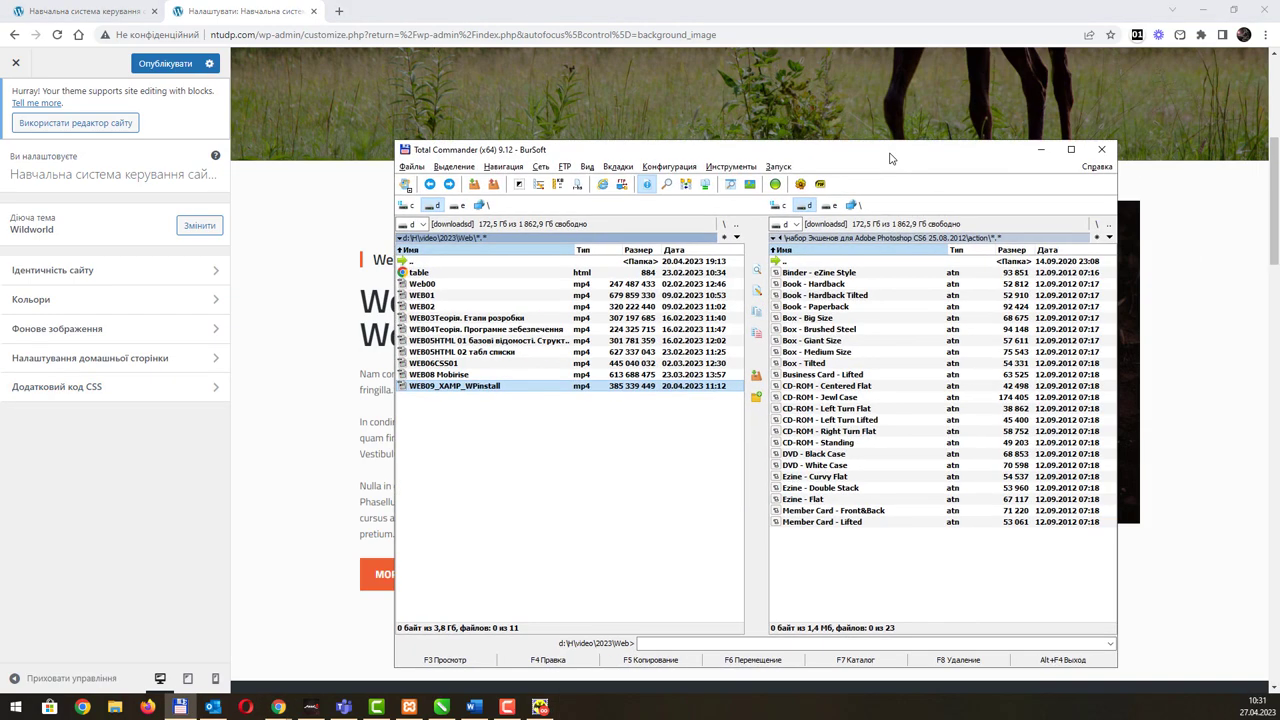
click(410, 206)
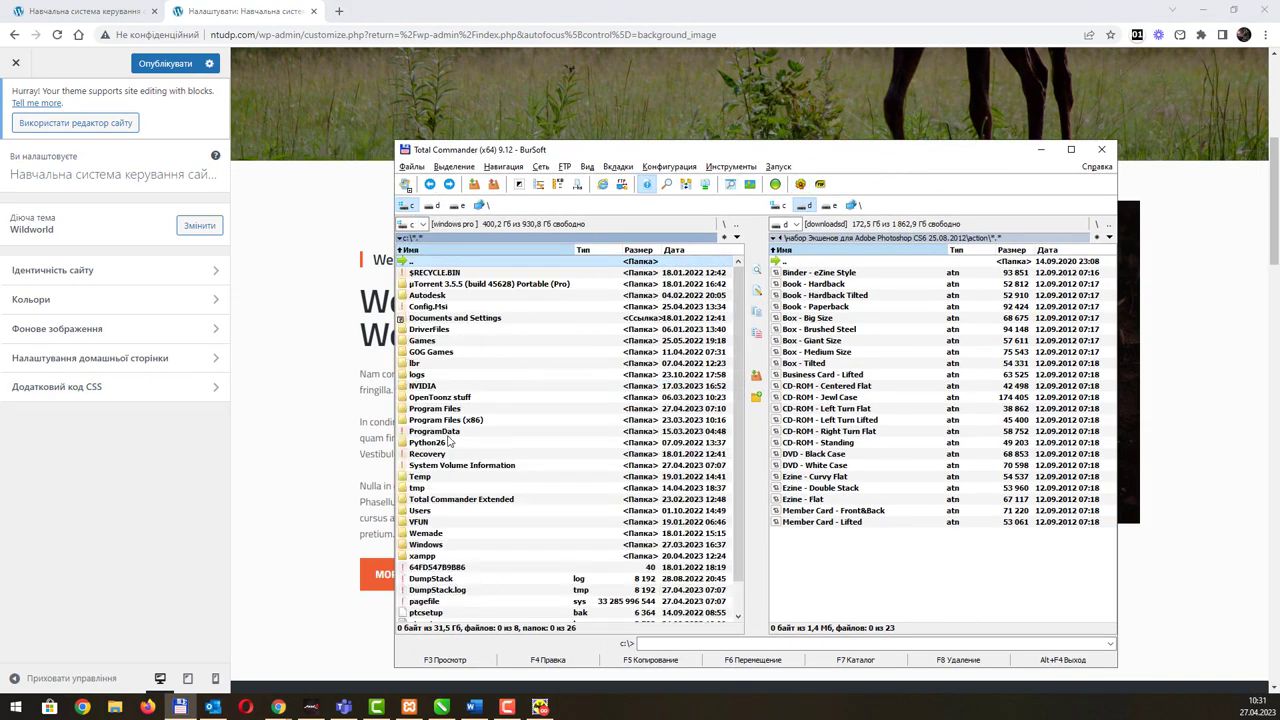
double_click(440, 560)
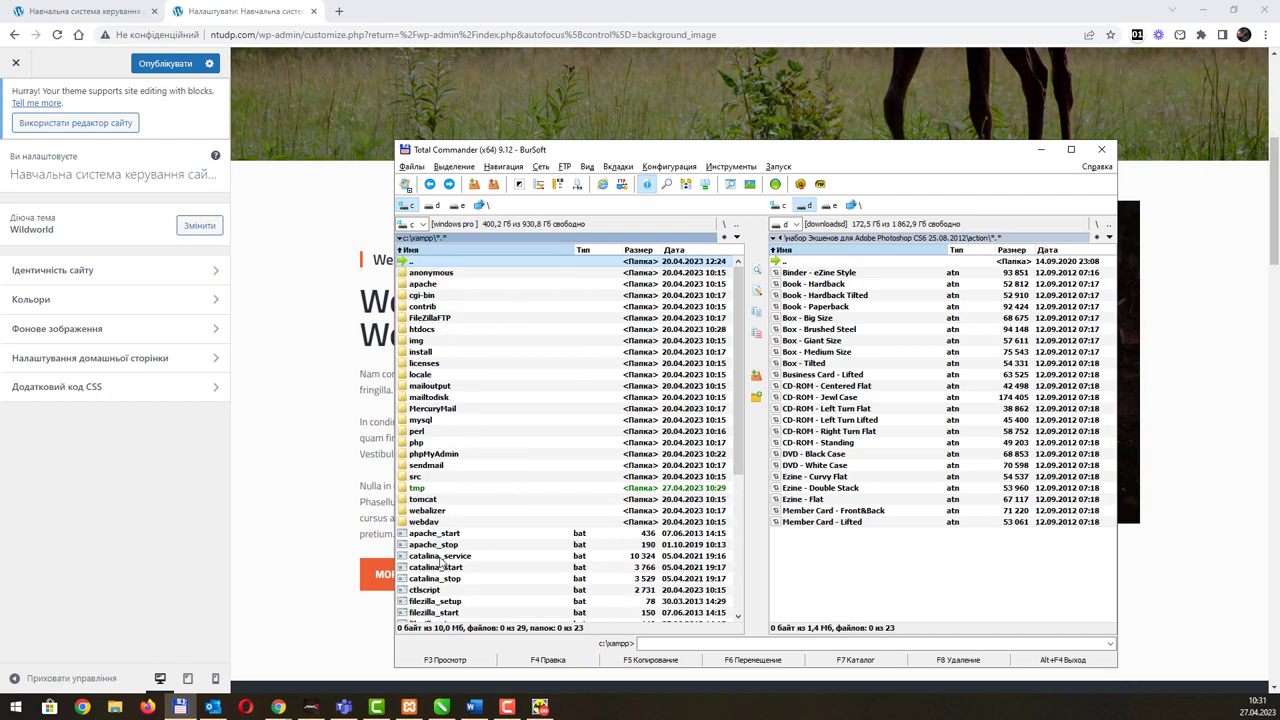
drag(584, 149, 617, 84)
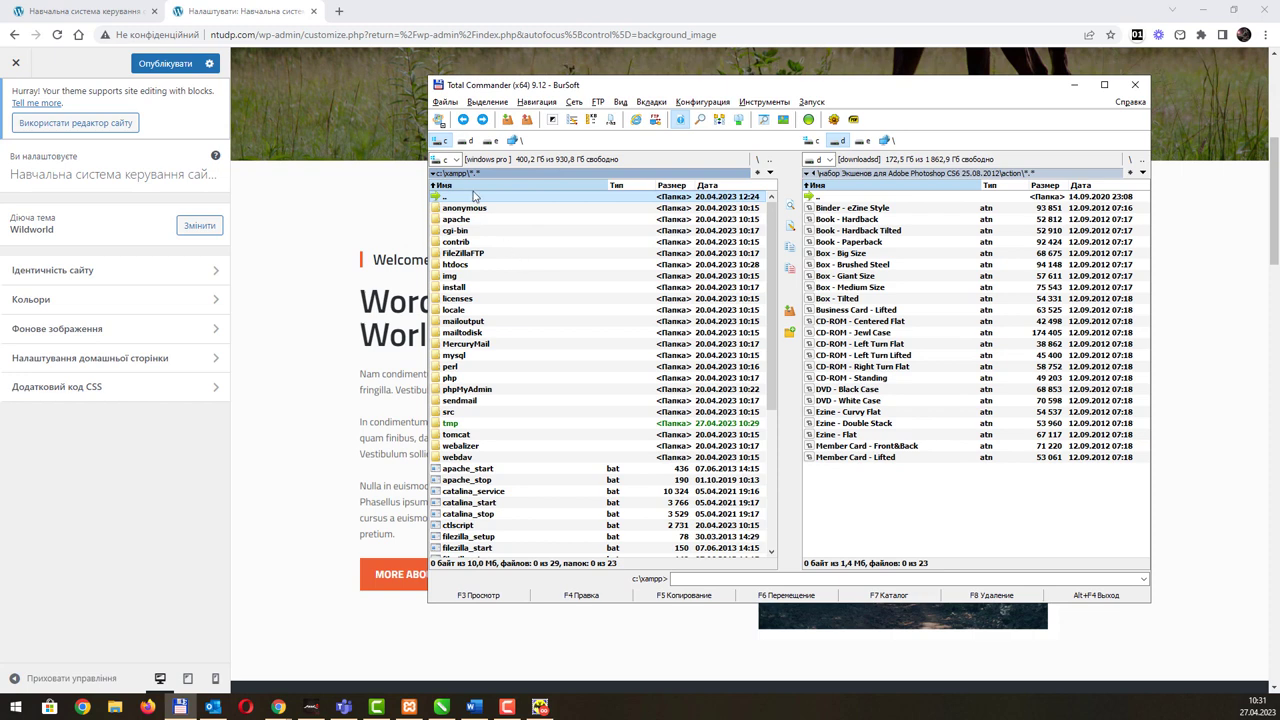
click(506, 264)
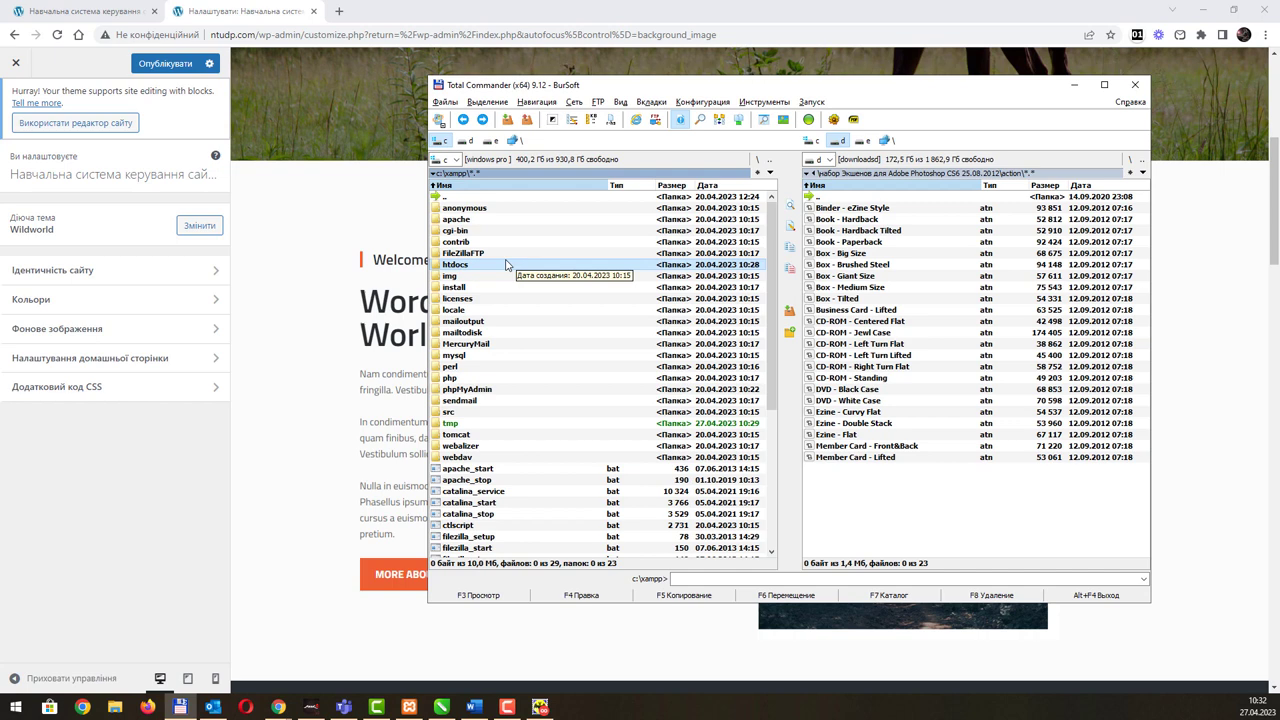
double_click(505, 265)
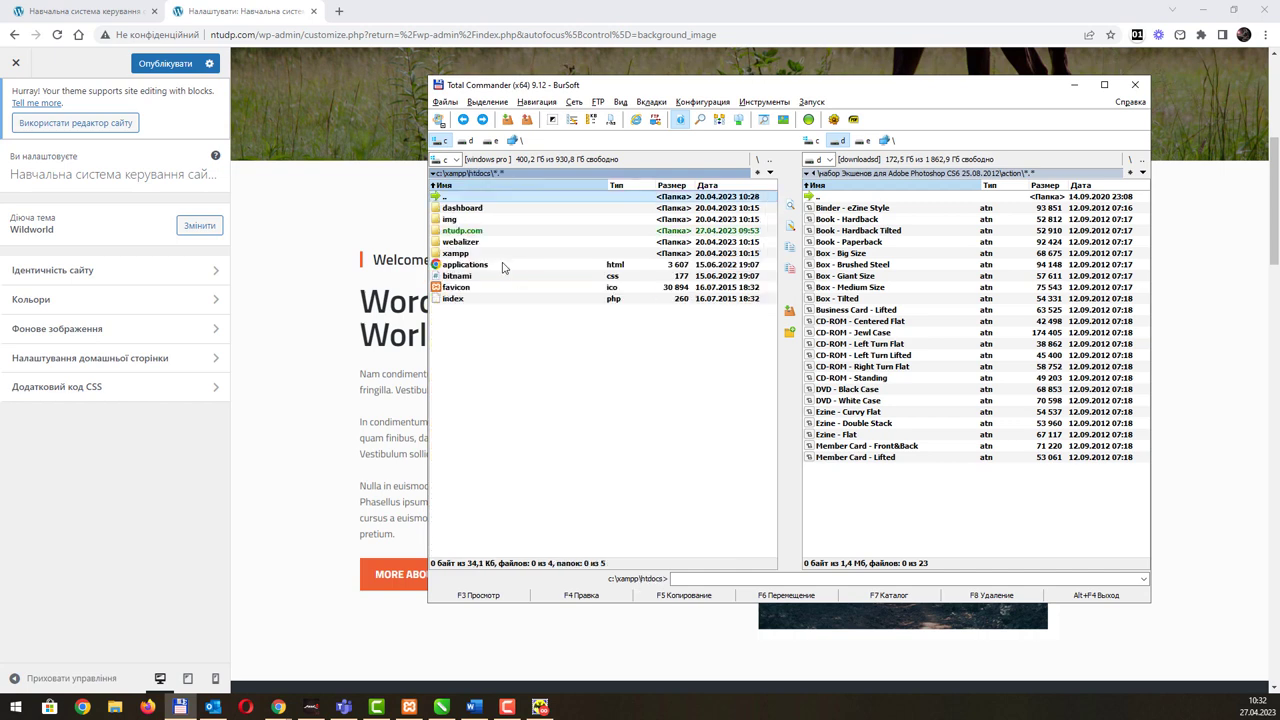
double_click(486, 232)
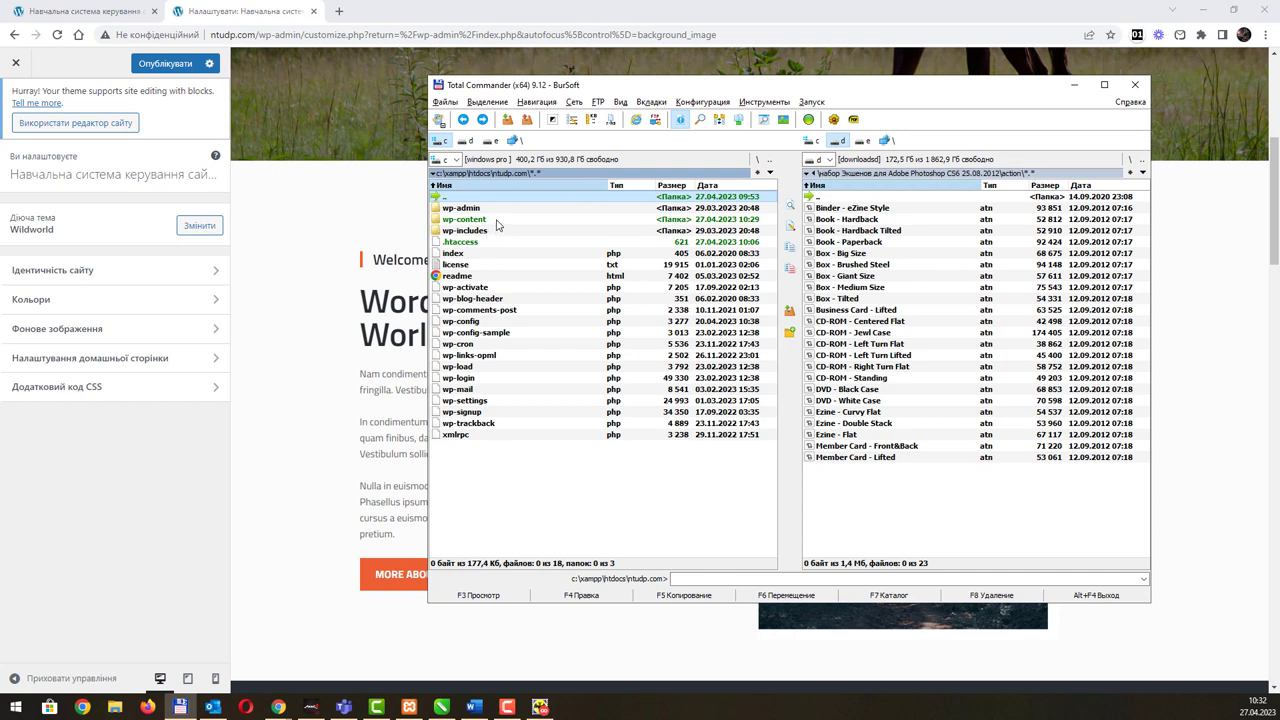
double_click(497, 222)
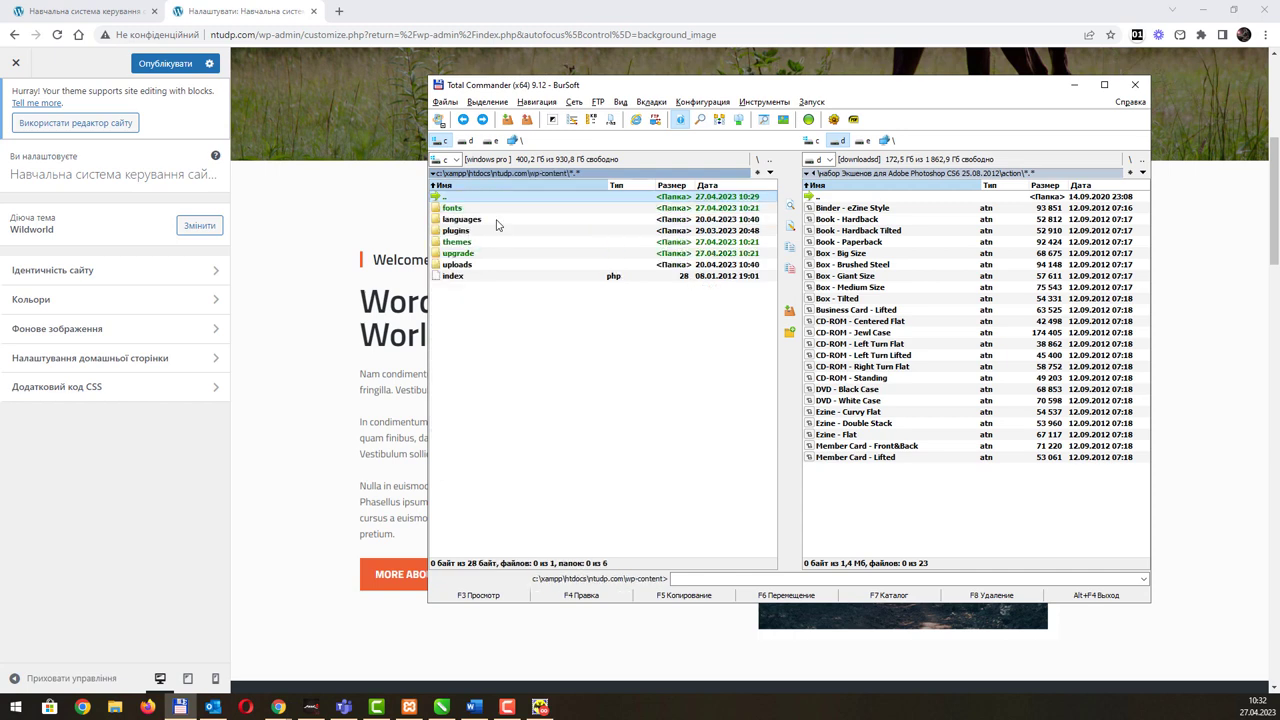
click(480, 244)
double_click(480, 244)
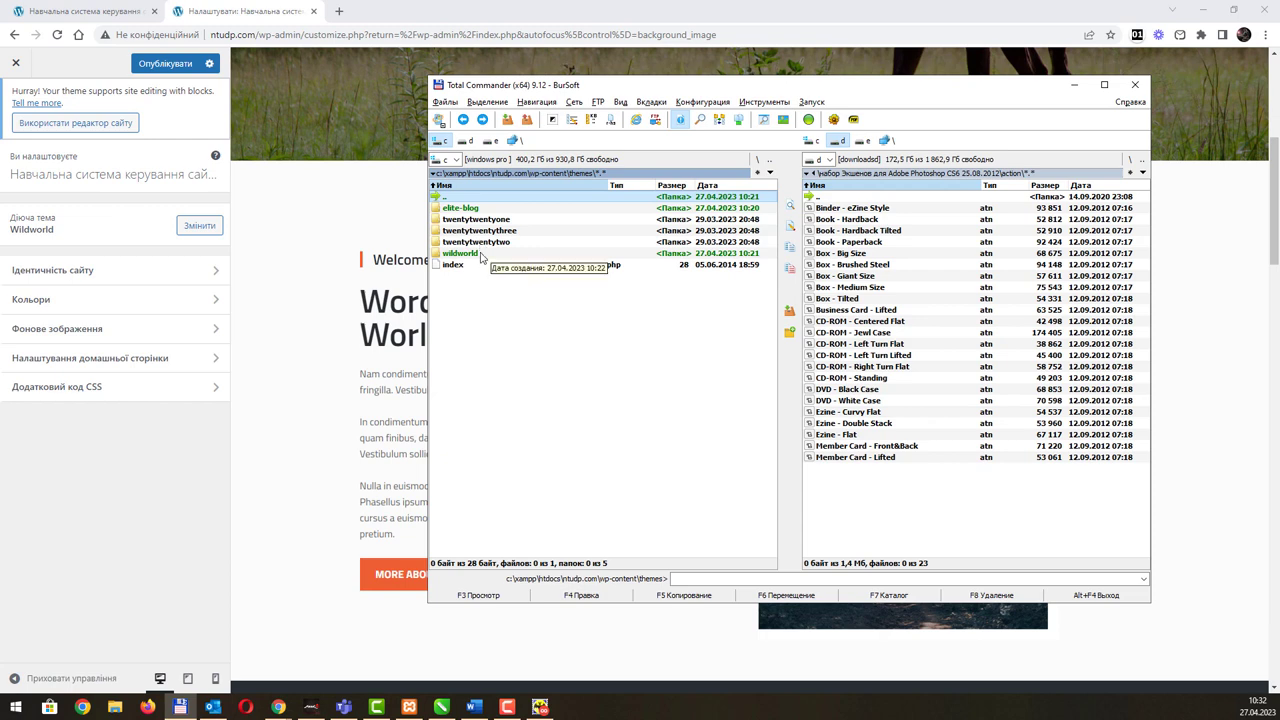
double_click(481, 255)
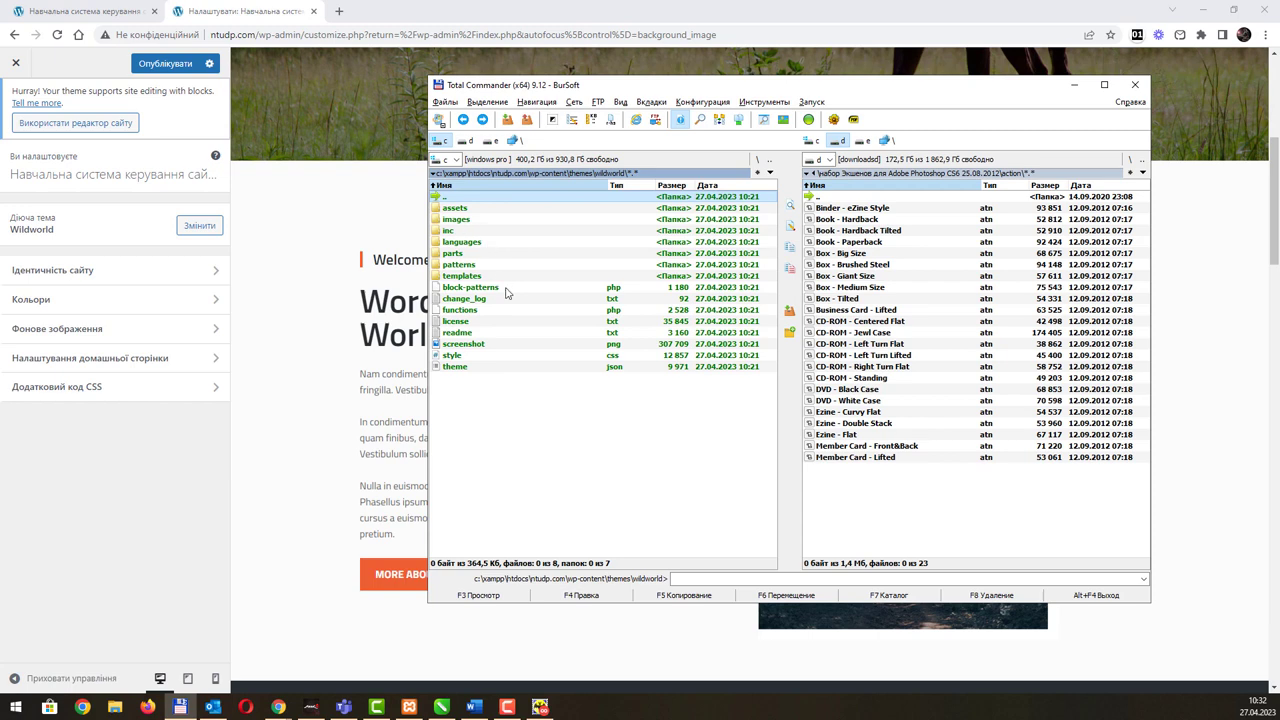
click(519, 357)
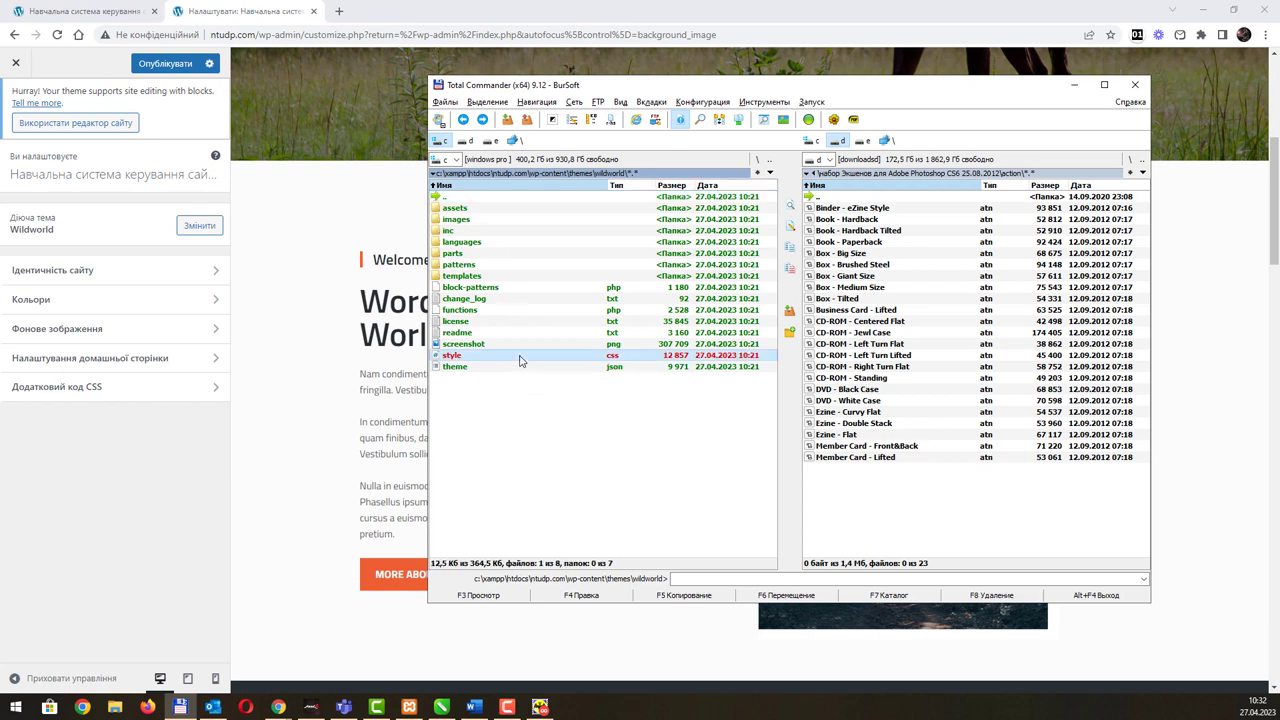
key(F4)
scroll(650, 370, down, 20)
scroll(650, 370, down, 15)
click(1132, 71)
double_click(479, 198)
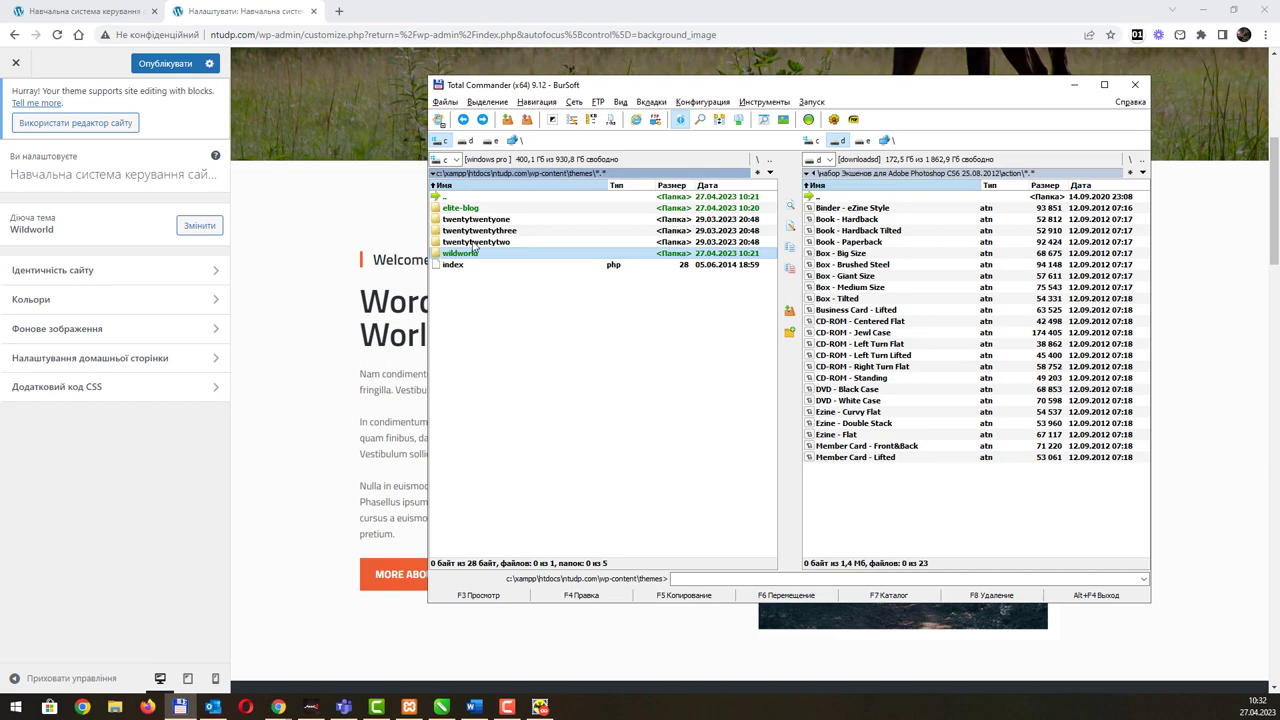
double_click(476, 243)
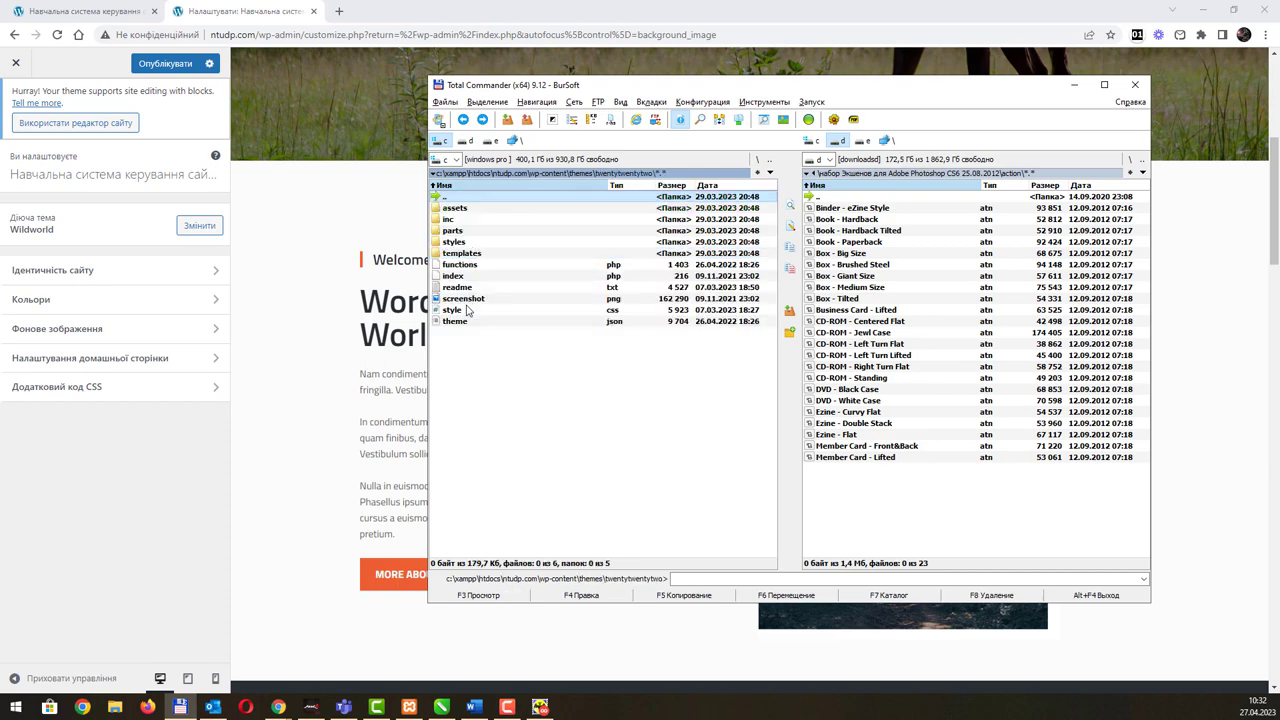
click(465, 311)
double_click(465, 311)
scroll(634, 323, down, 20)
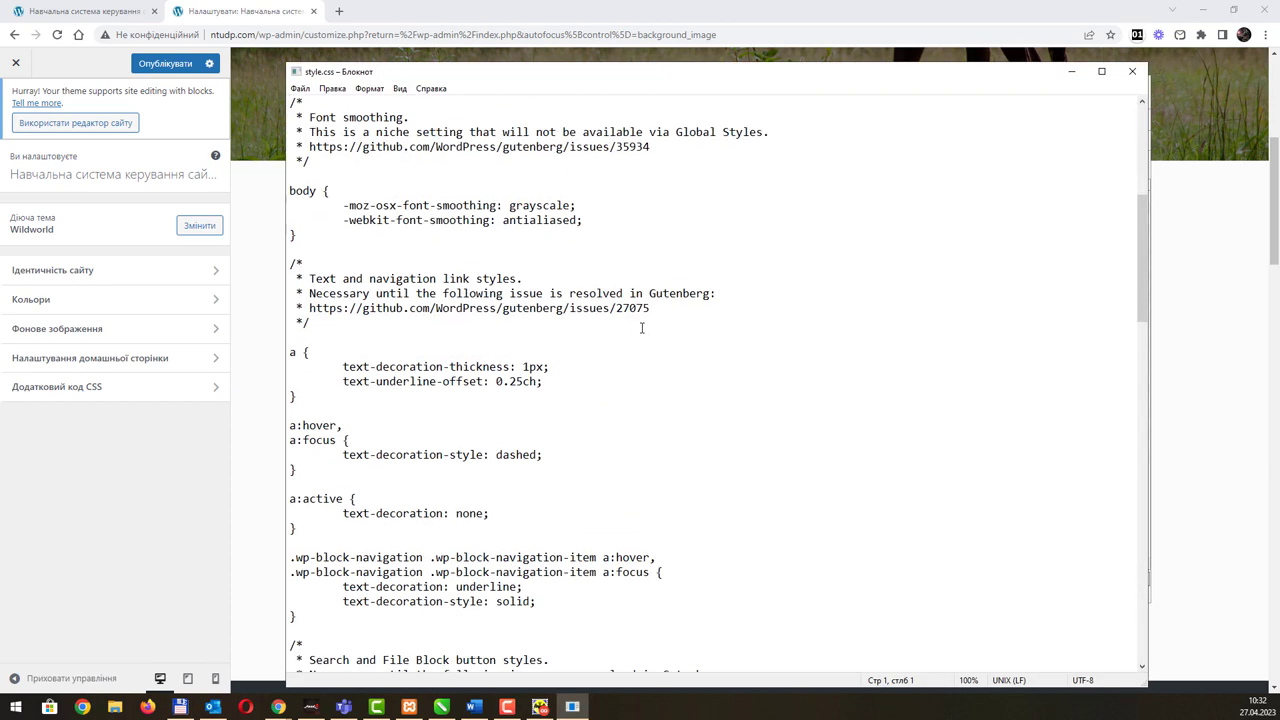
click(1132, 72)
double_click(490, 198)
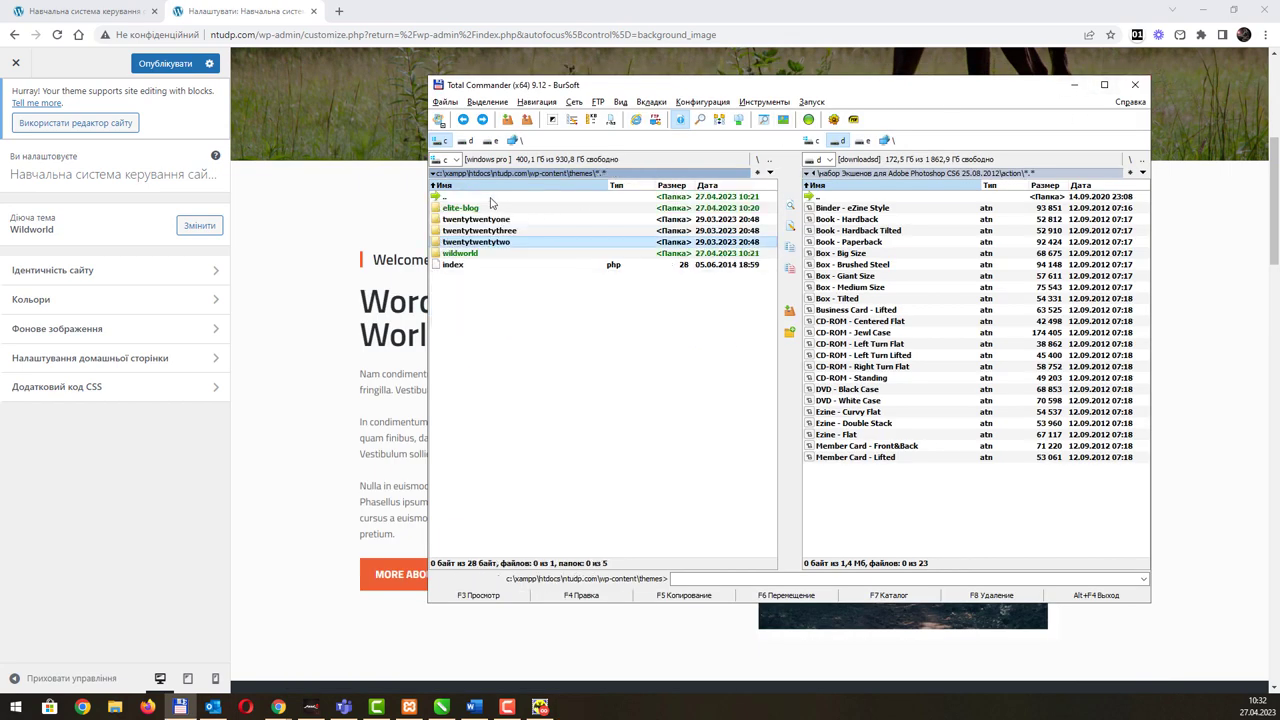
drag(828, 89, 744, 108)
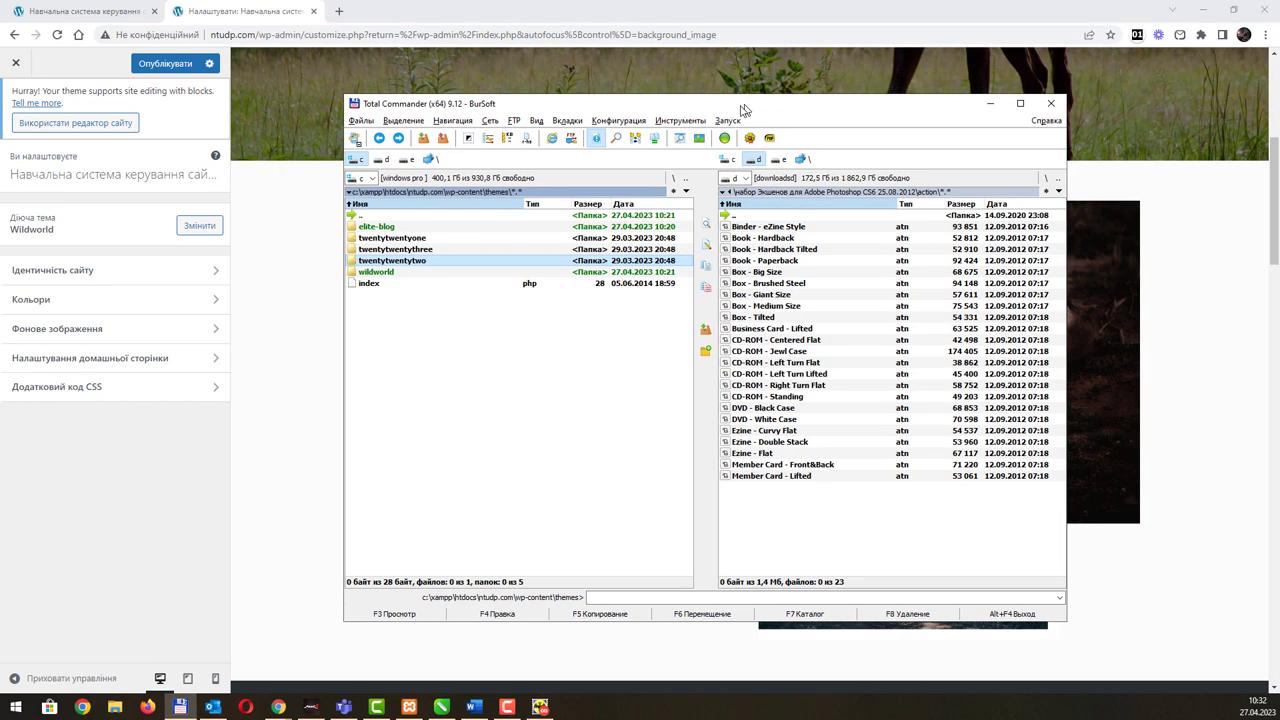
click(989, 103)
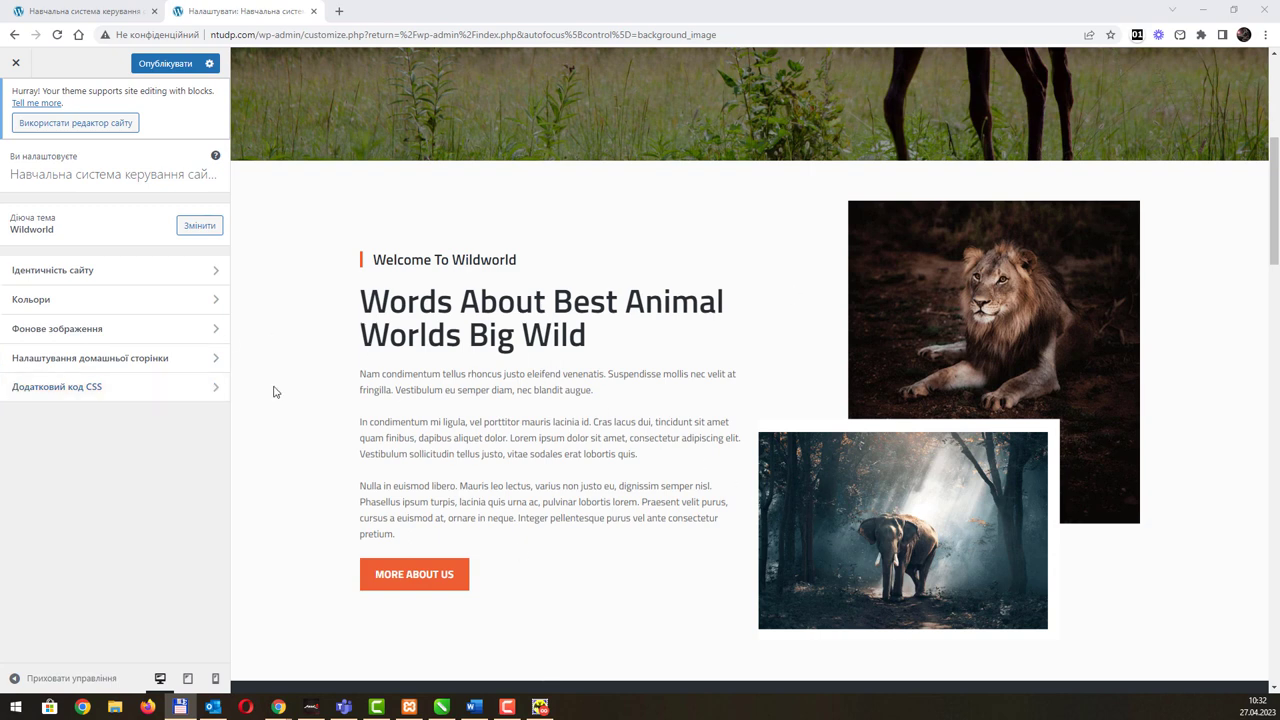
Step: Switch to the site editor via 'Використати редактор сайту', confirming Вийти in the leave dialog
click(206, 393)
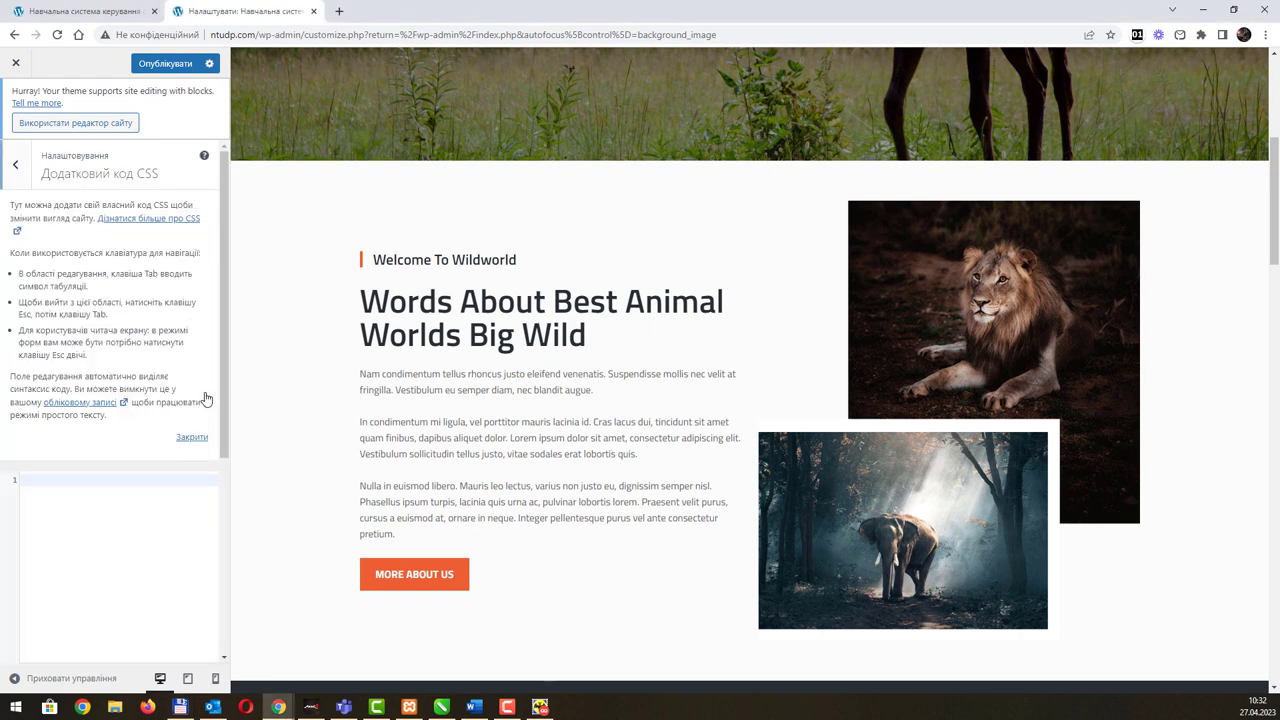
click(15, 165)
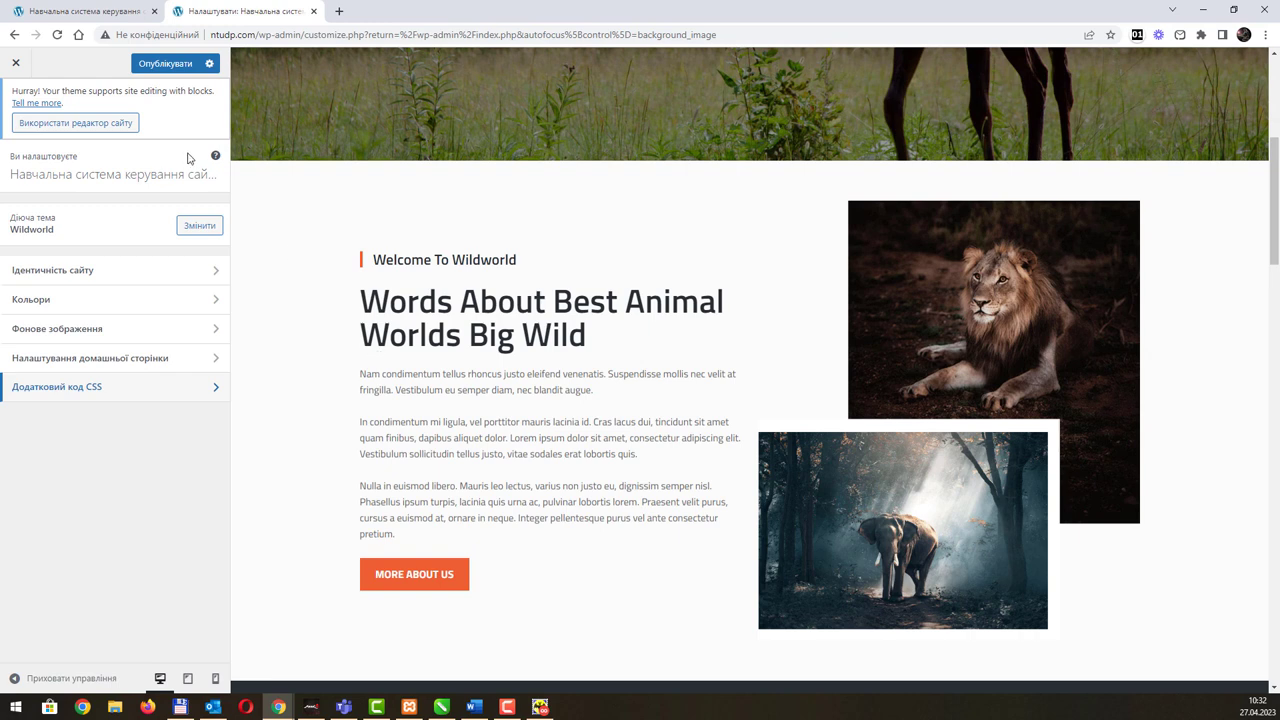
click(70, 127)
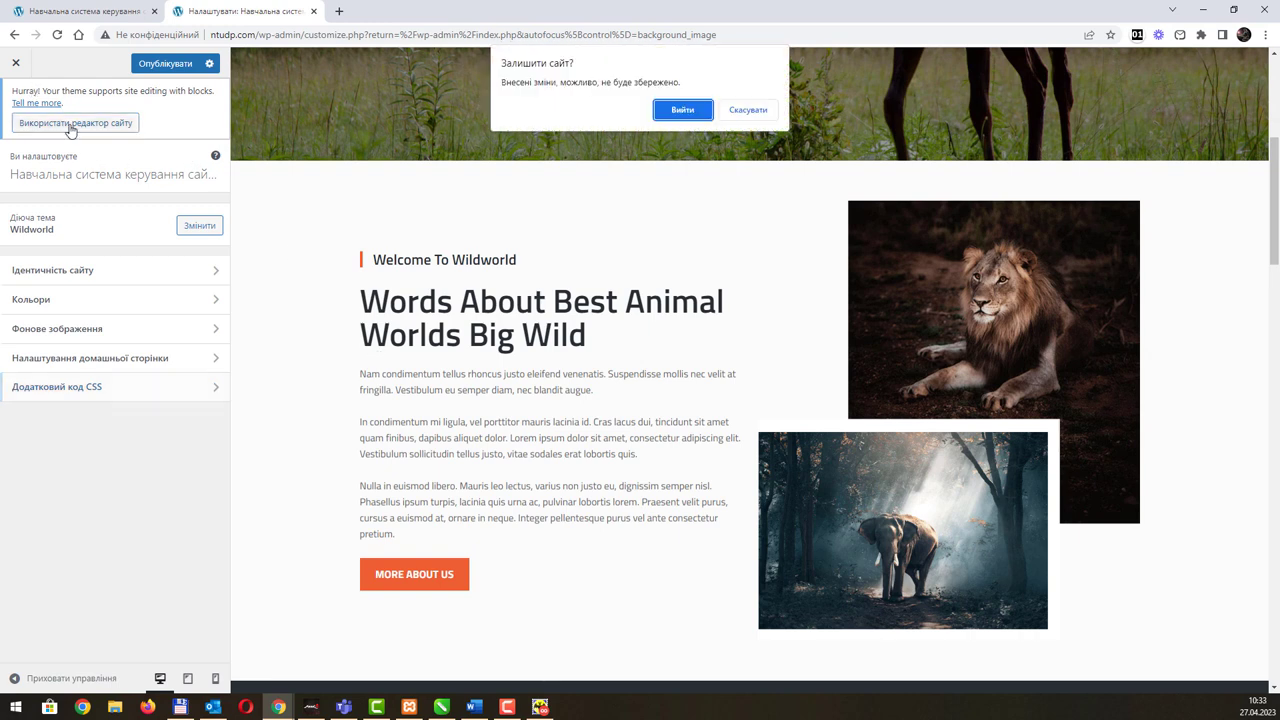
click(677, 113)
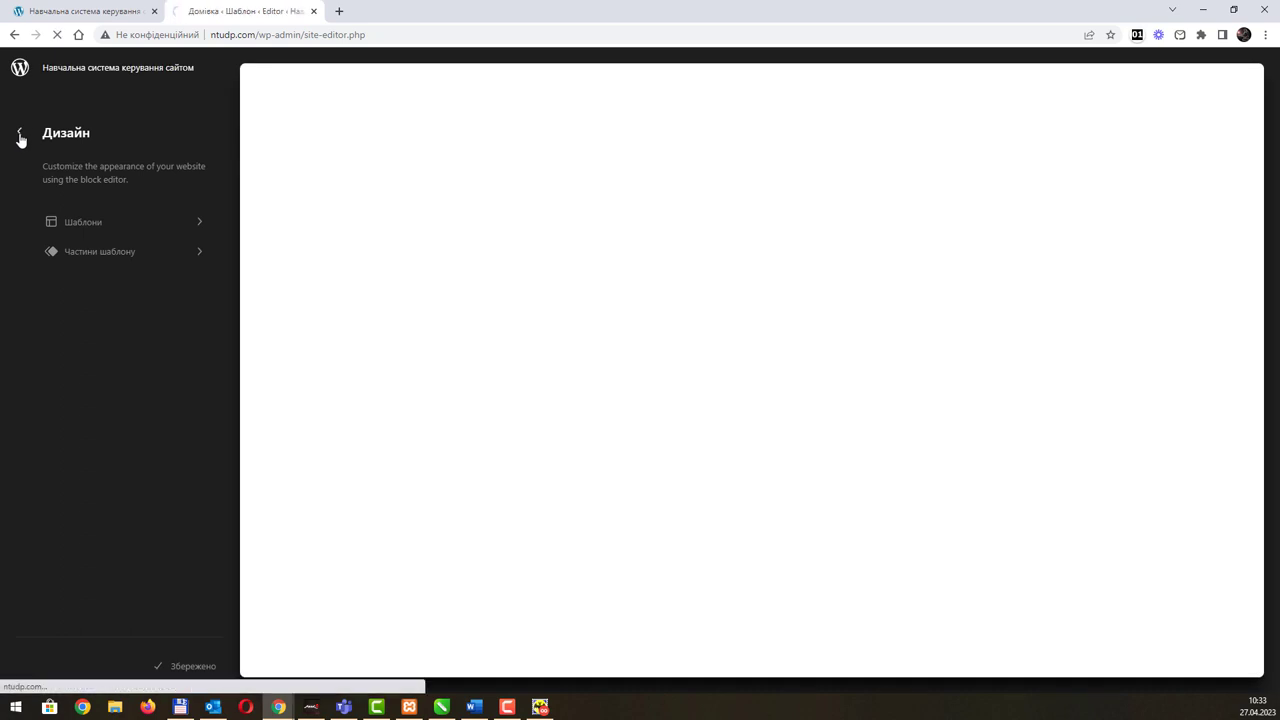
Step: Return to the dashboard, view Wildworld Theme Info, then open Вигляд > Теми
click(20, 136)
mouse_move(57, 300)
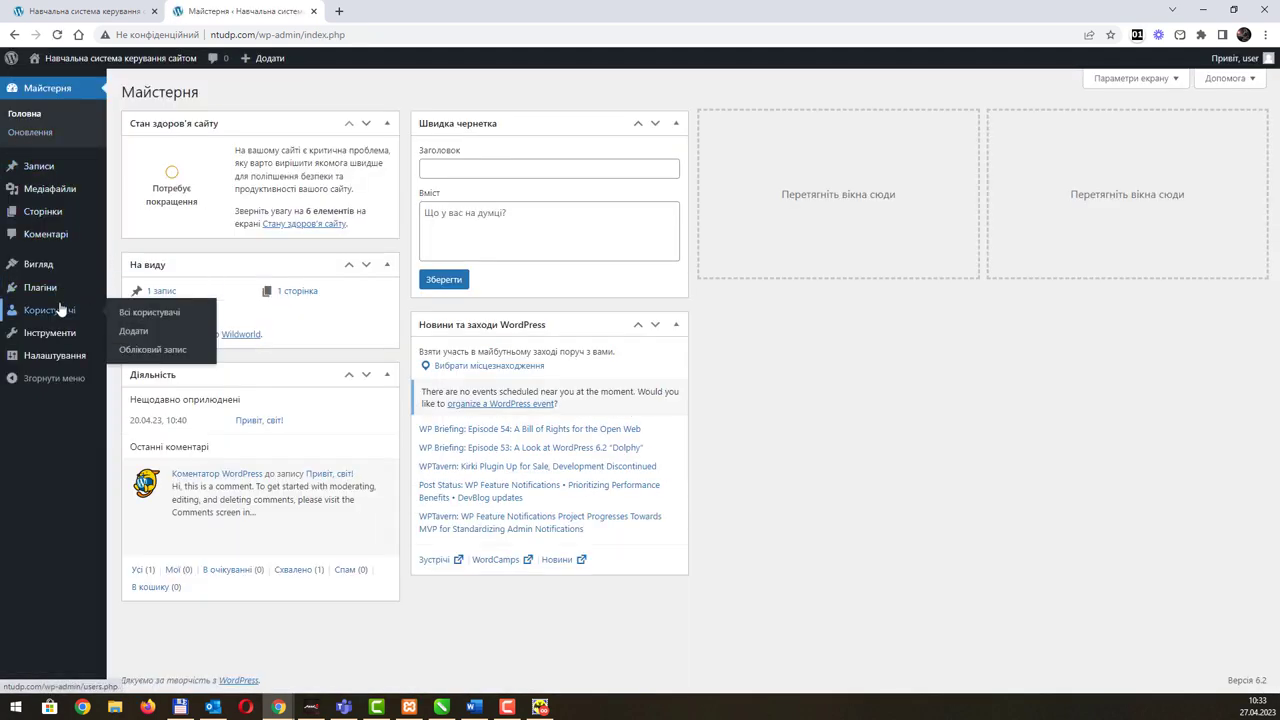
mouse_move(58, 266)
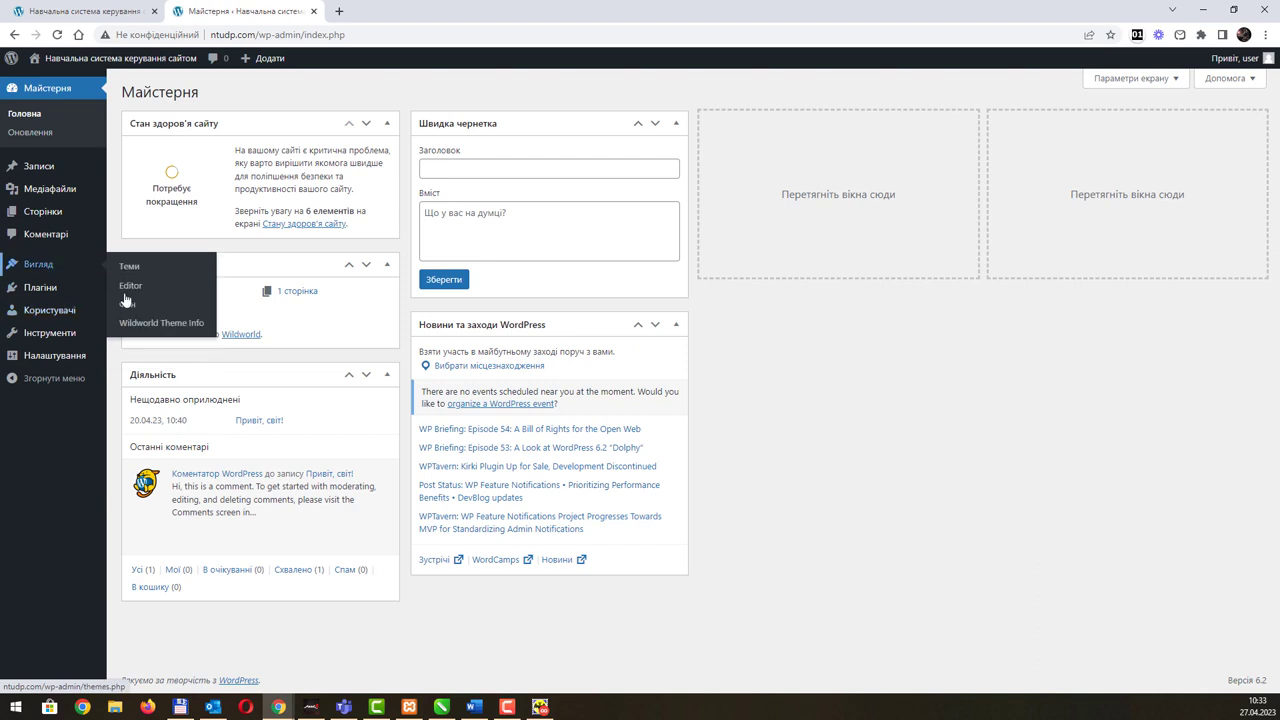
click(160, 326)
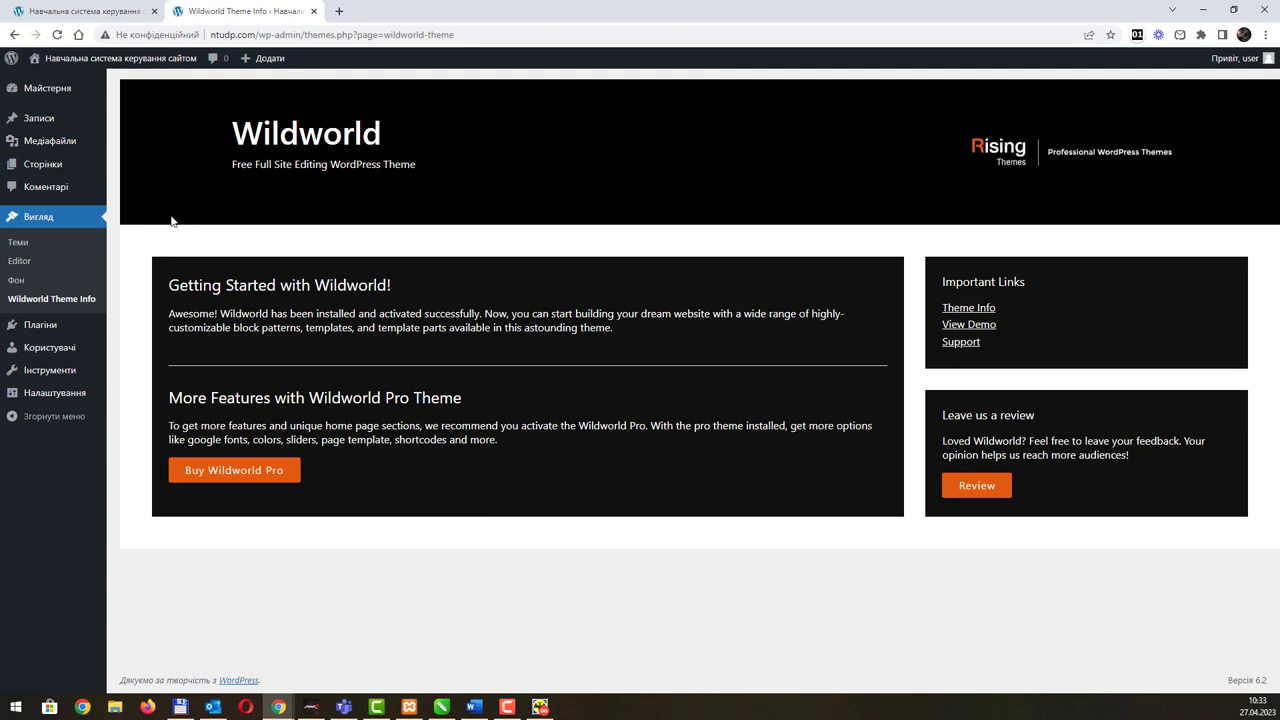
click(53, 250)
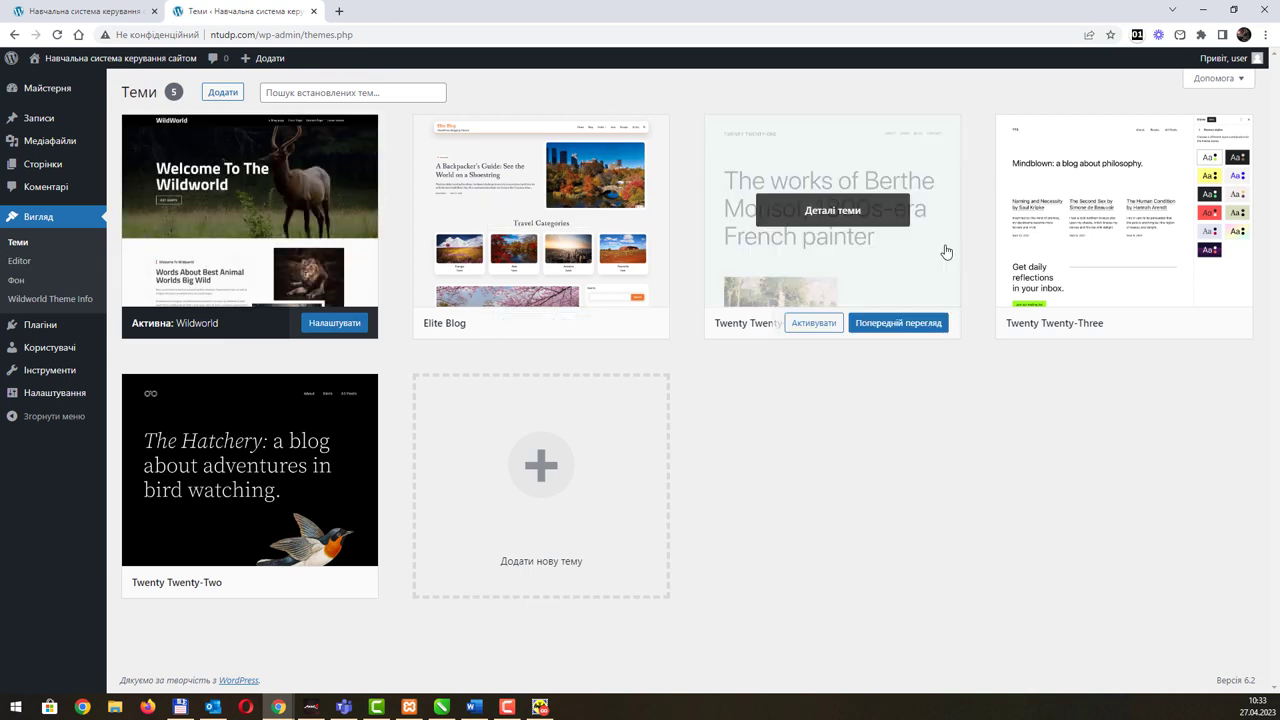
Step: Activate Twenty Twenty-One, then Twenty Twenty-Three, and open its site editor
click(810, 324)
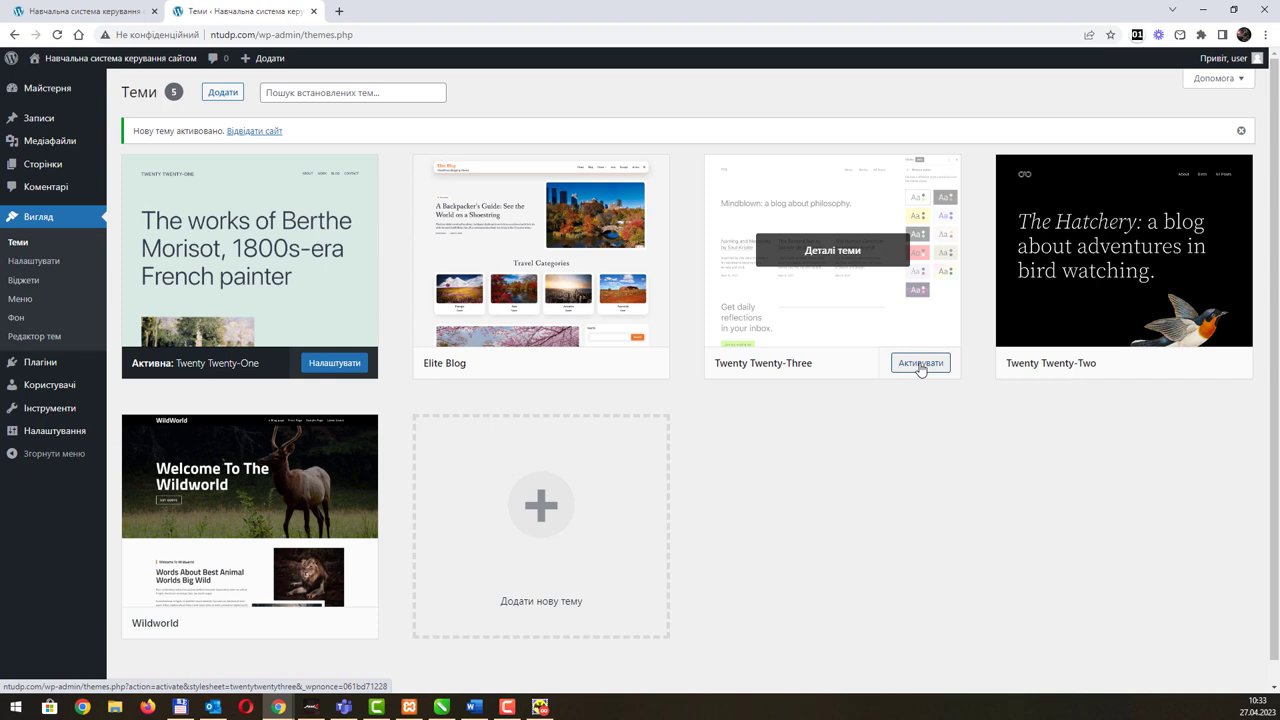
click(920, 364)
click(336, 363)
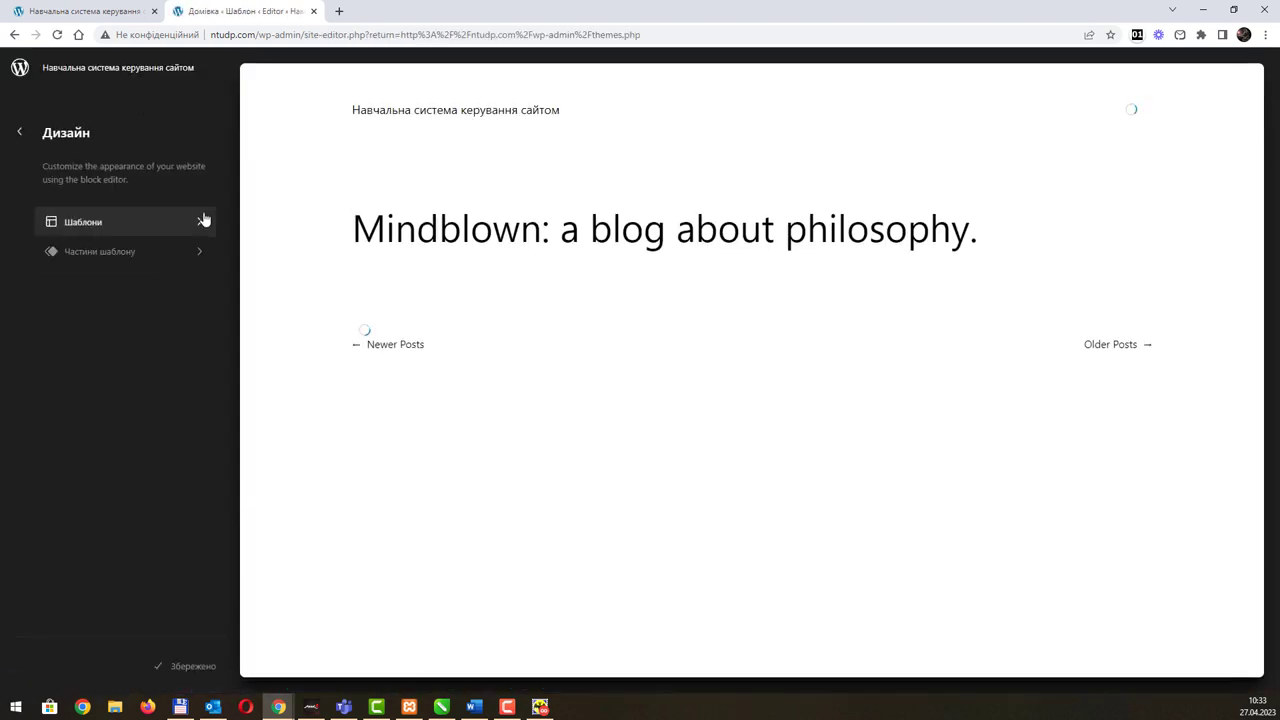
Step: Browse the Template Parts and Templates lists, then return to the dashboard
scroll(645, 291, down, 5)
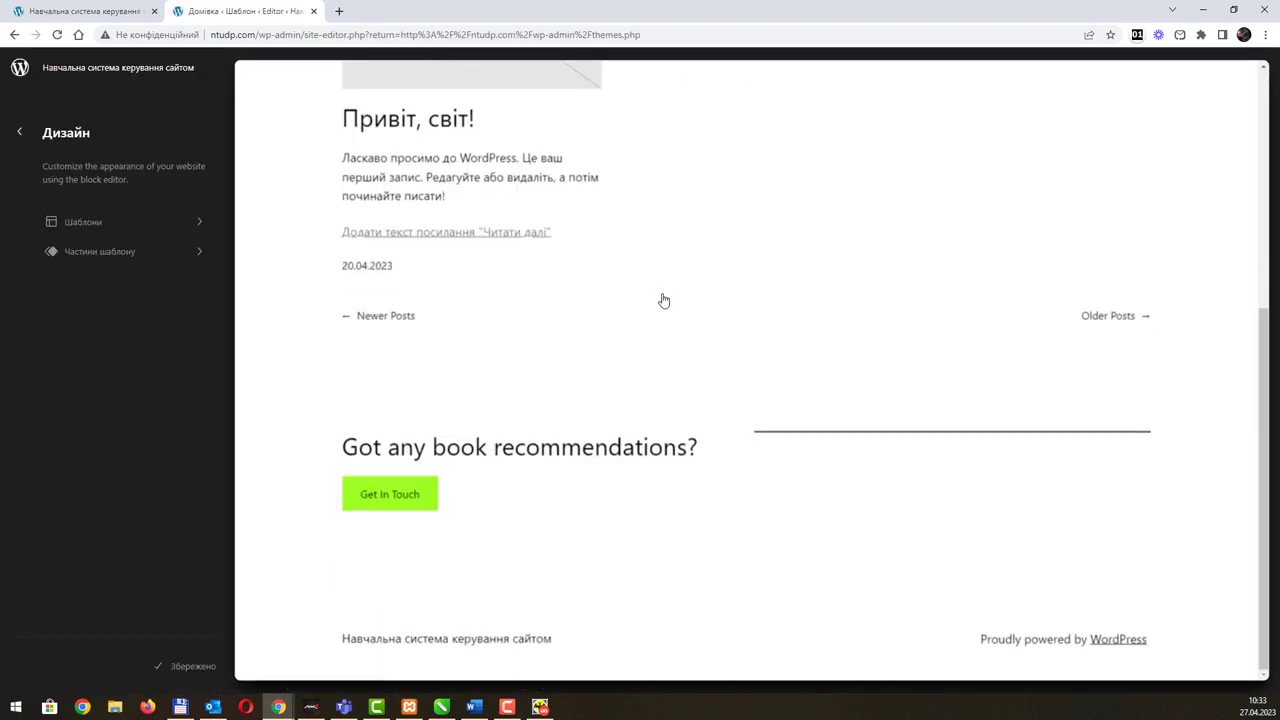
scroll(655, 293, up, 5)
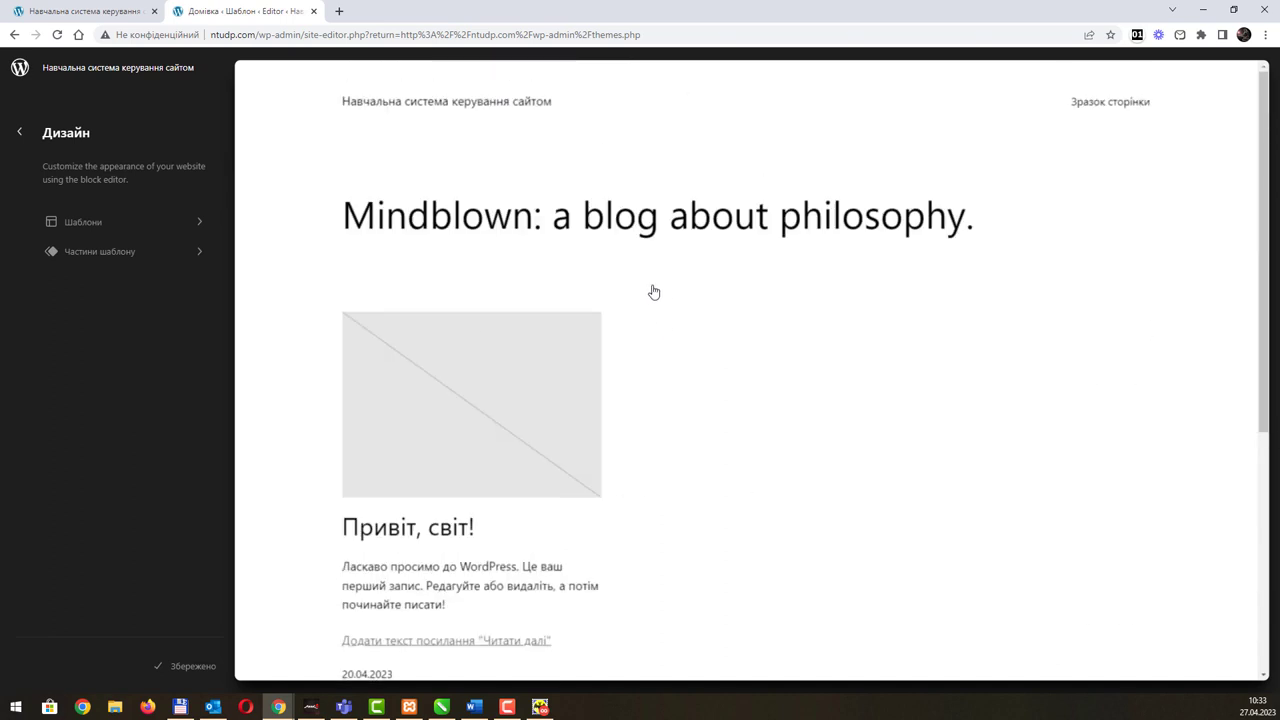
click(180, 255)
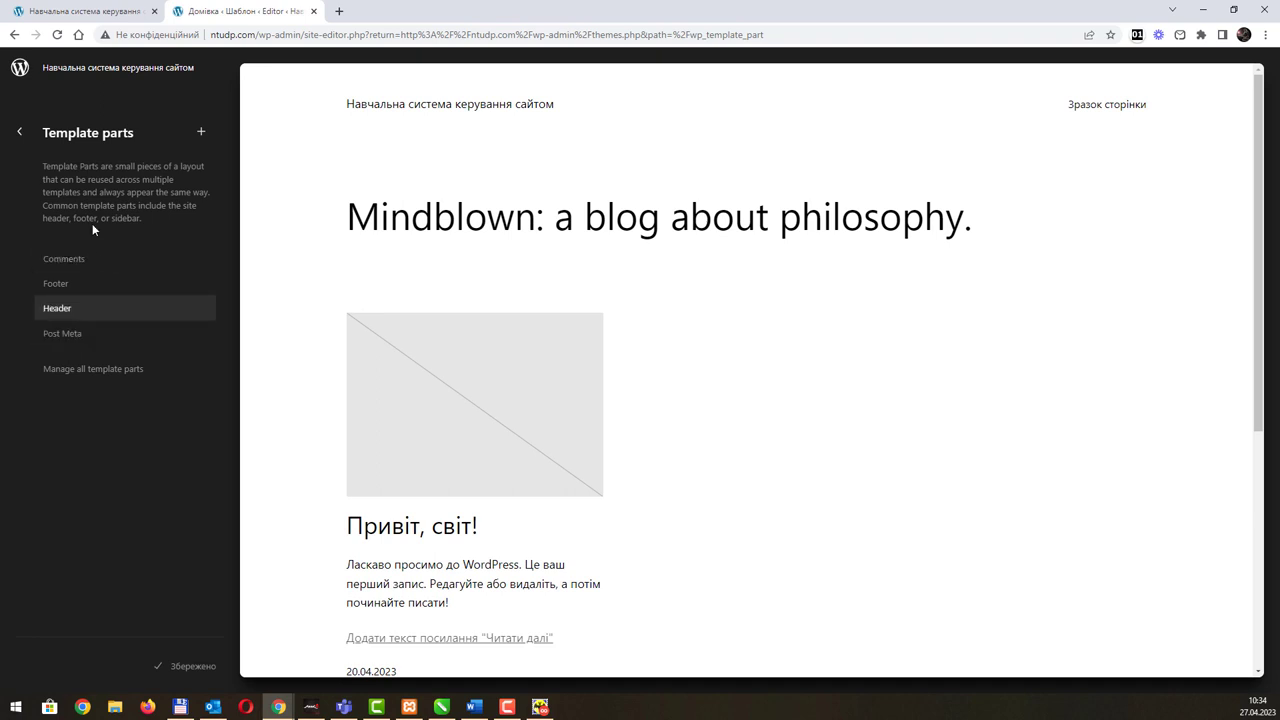
click(17, 136)
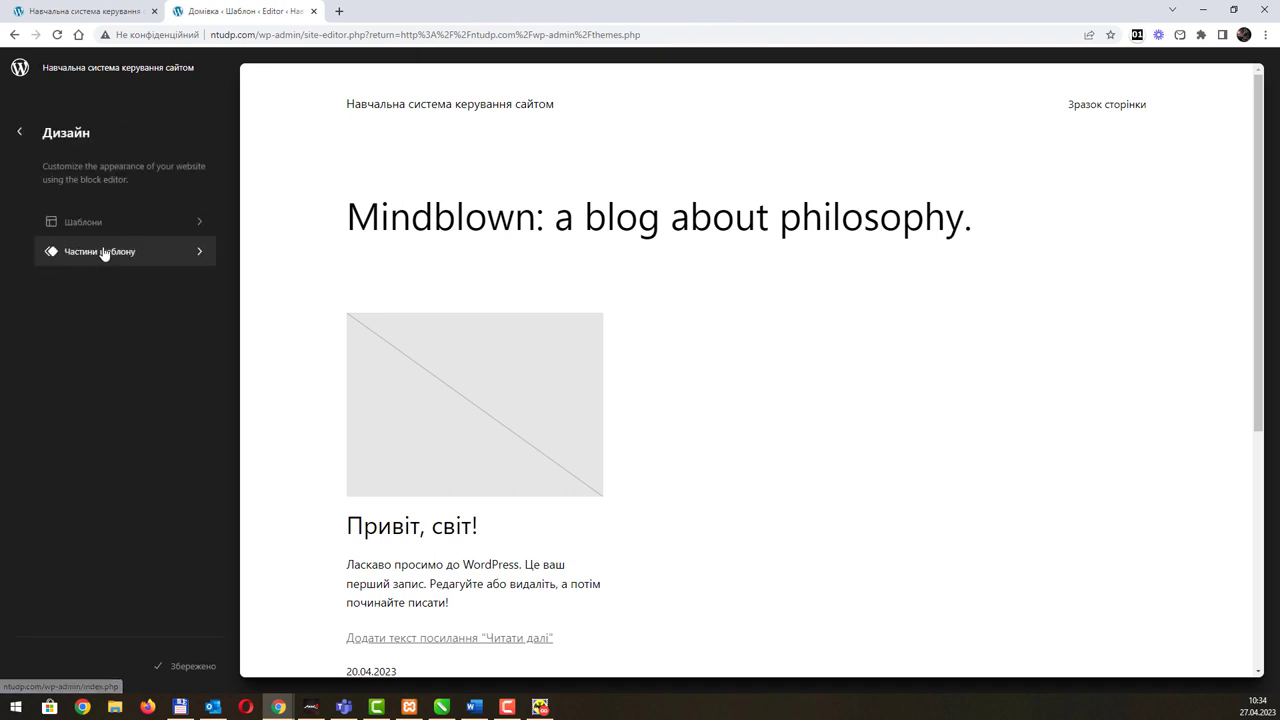
click(144, 228)
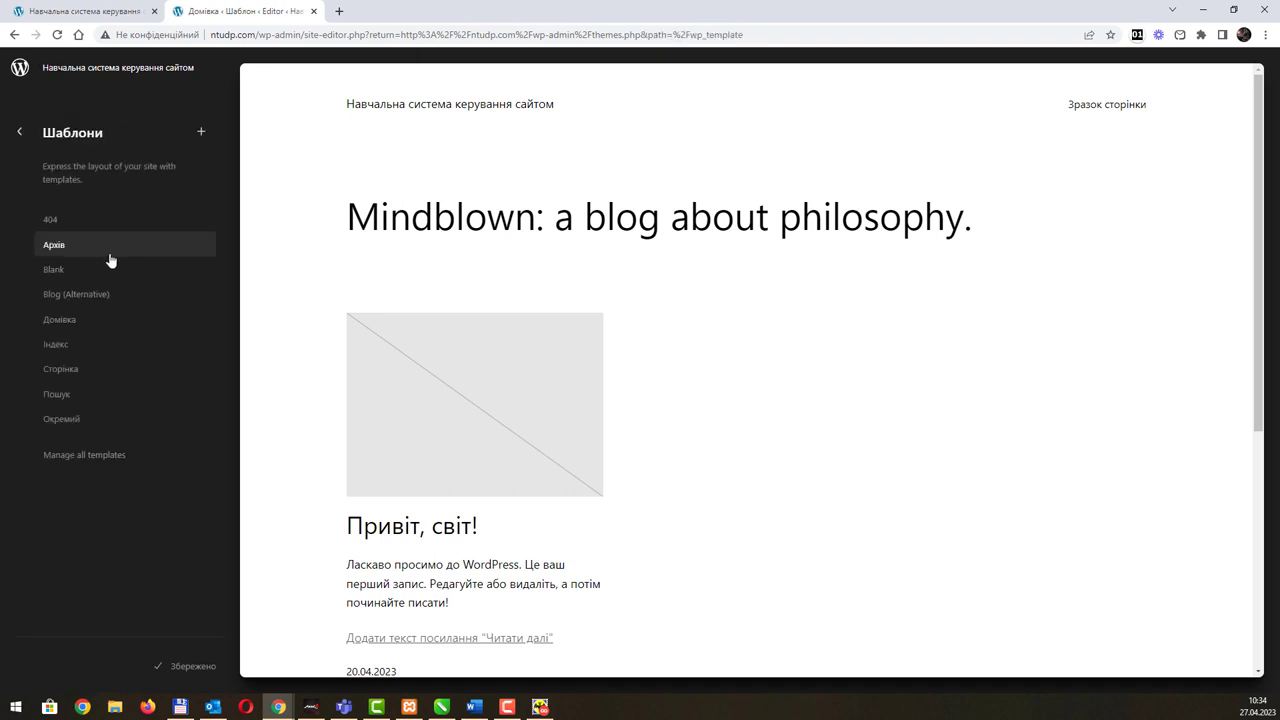
click(19, 133)
click(21, 138)
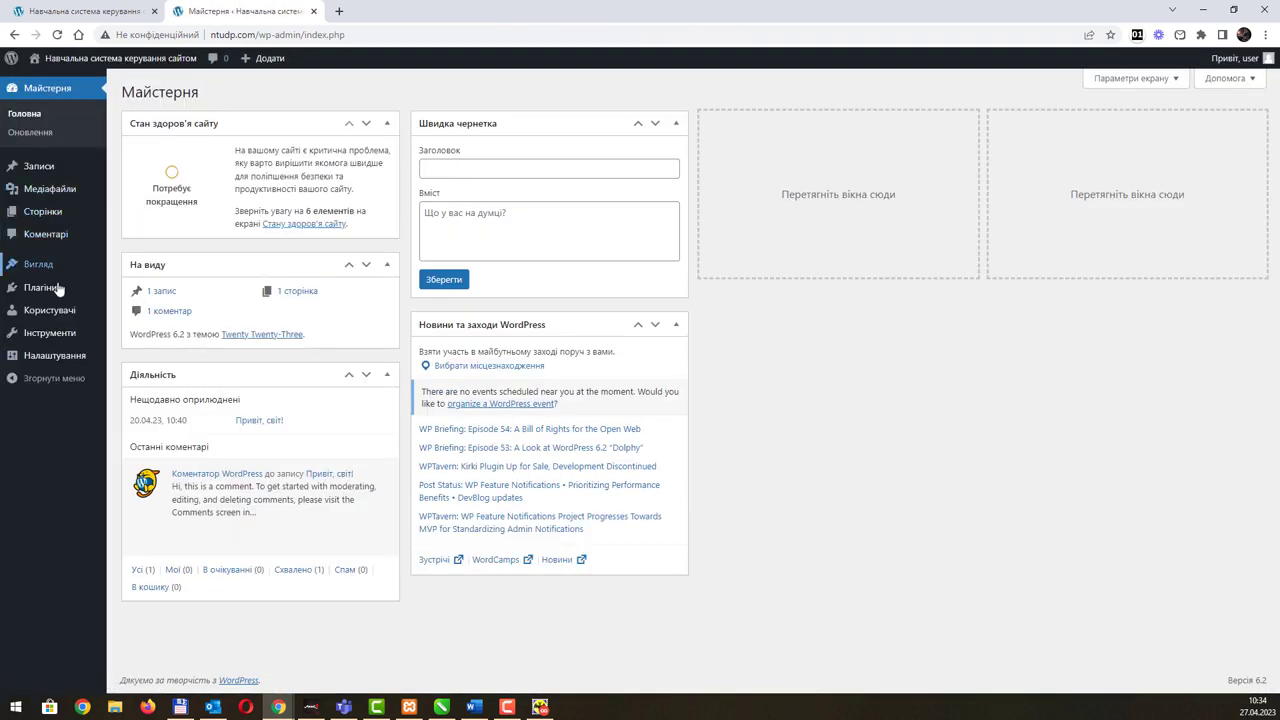
Step: Reopen Appearance > Editor twice, checking Templates in between, to preview the home page design
mouse_move(58, 289)
mouse_move(57, 264)
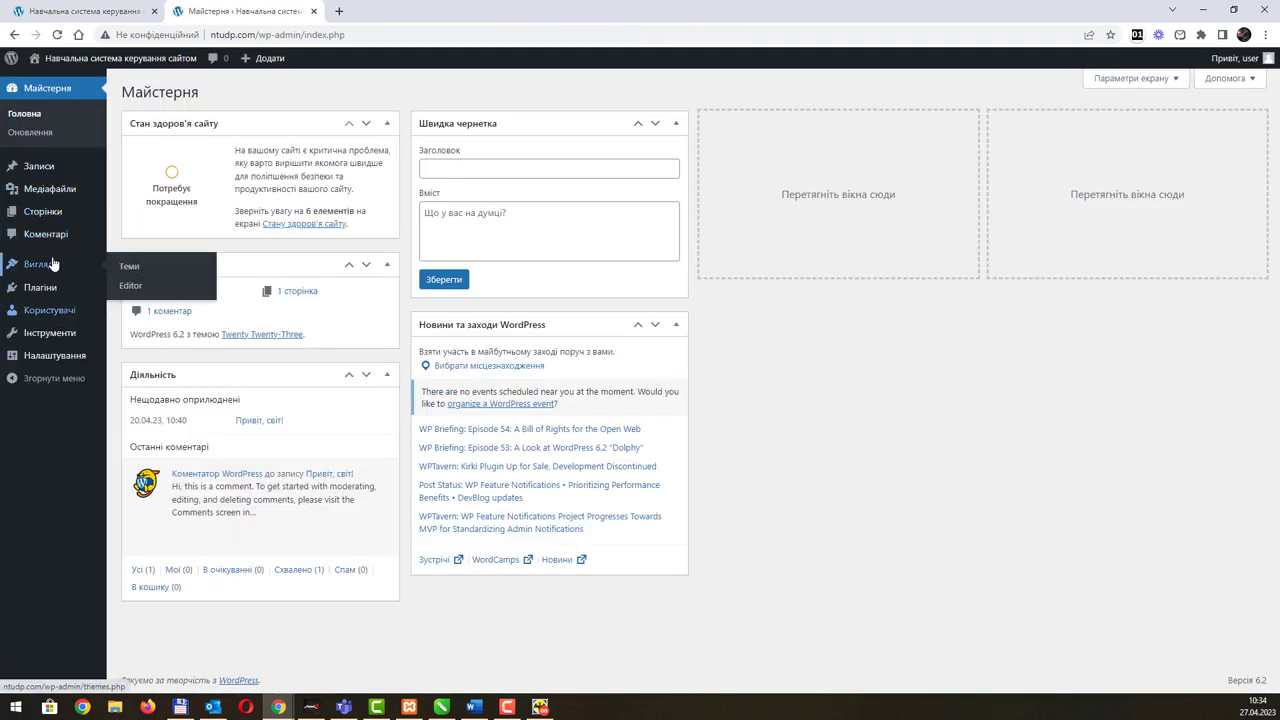
click(130, 285)
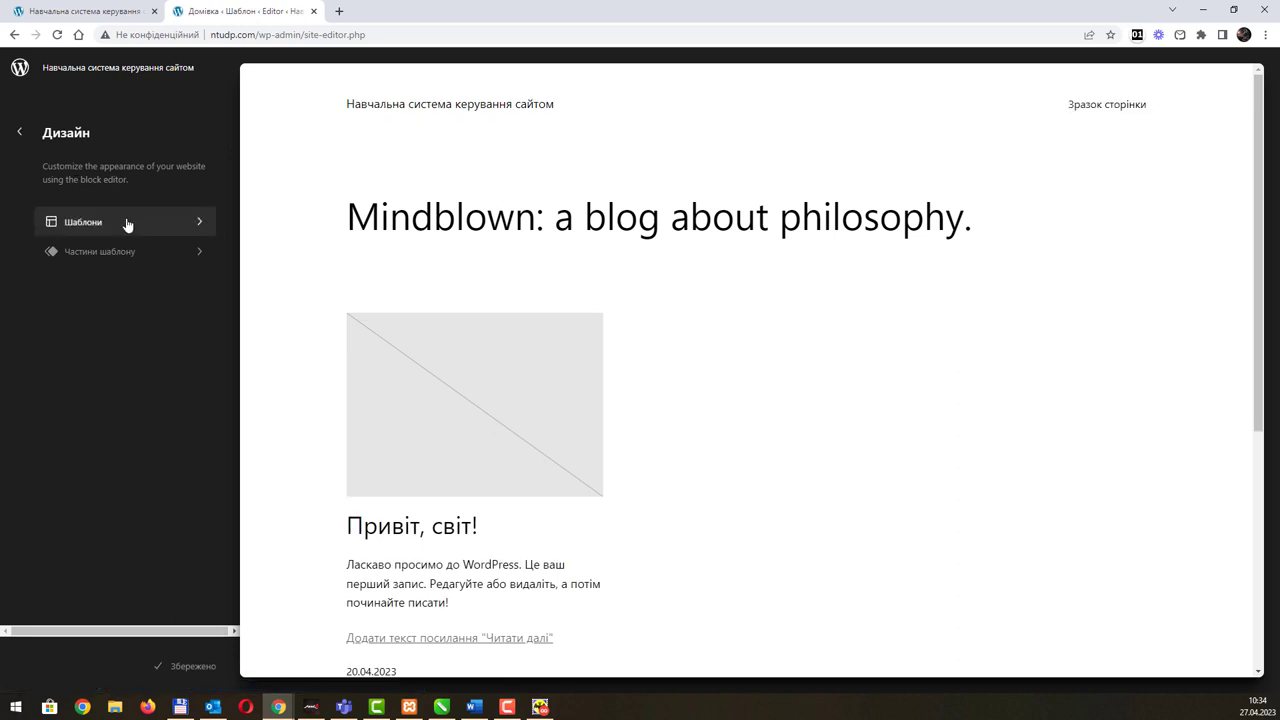
click(126, 224)
click(19, 134)
click(19, 136)
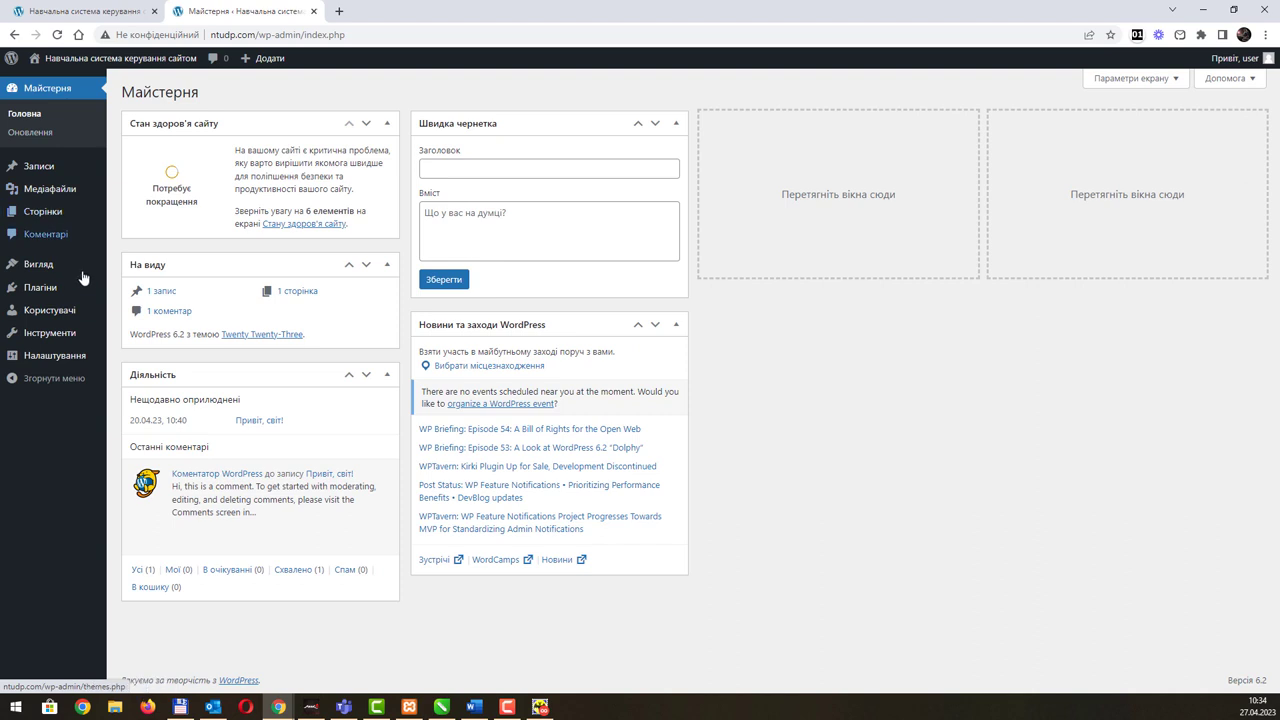
mouse_move(77, 266)
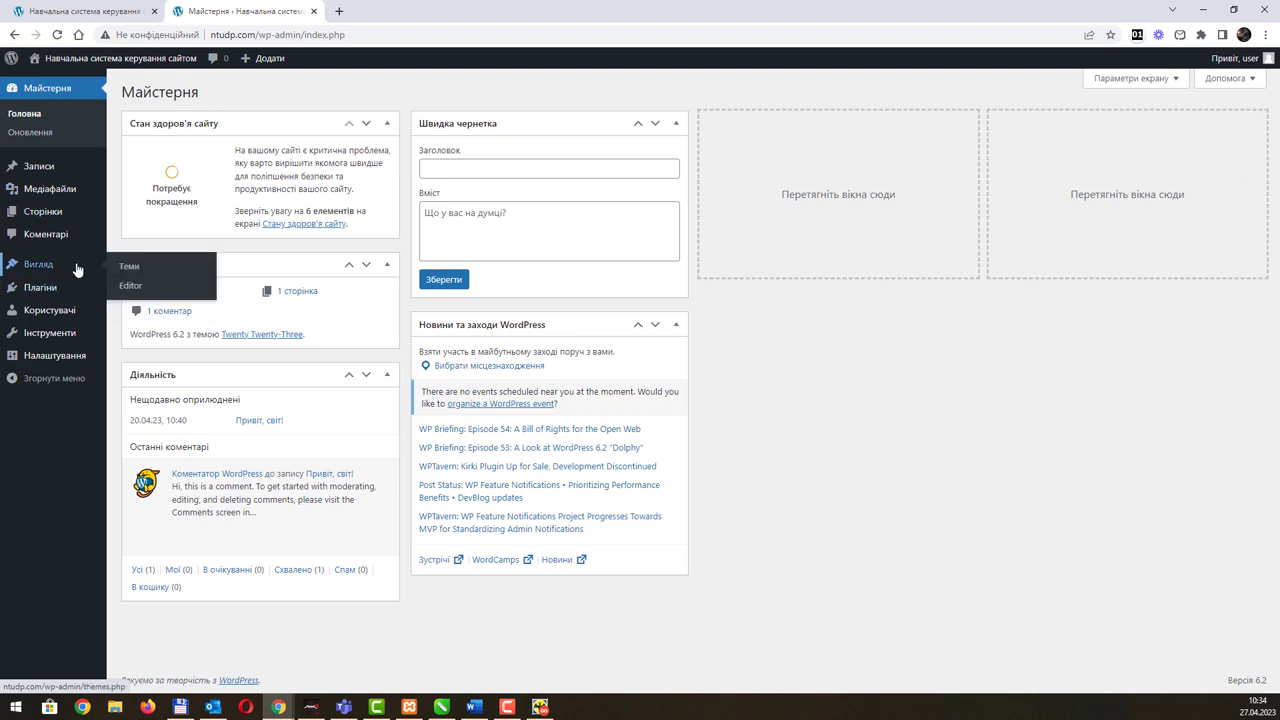
click(131, 286)
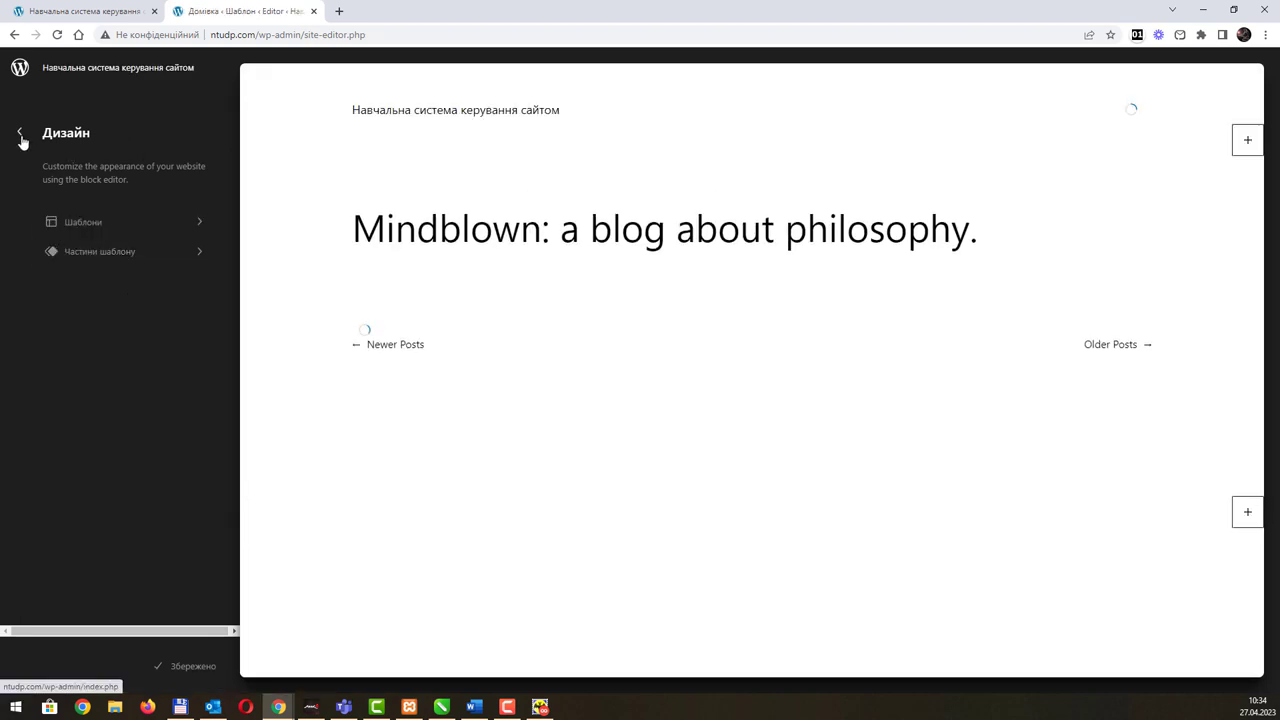
scroll(380, 346, down, 5)
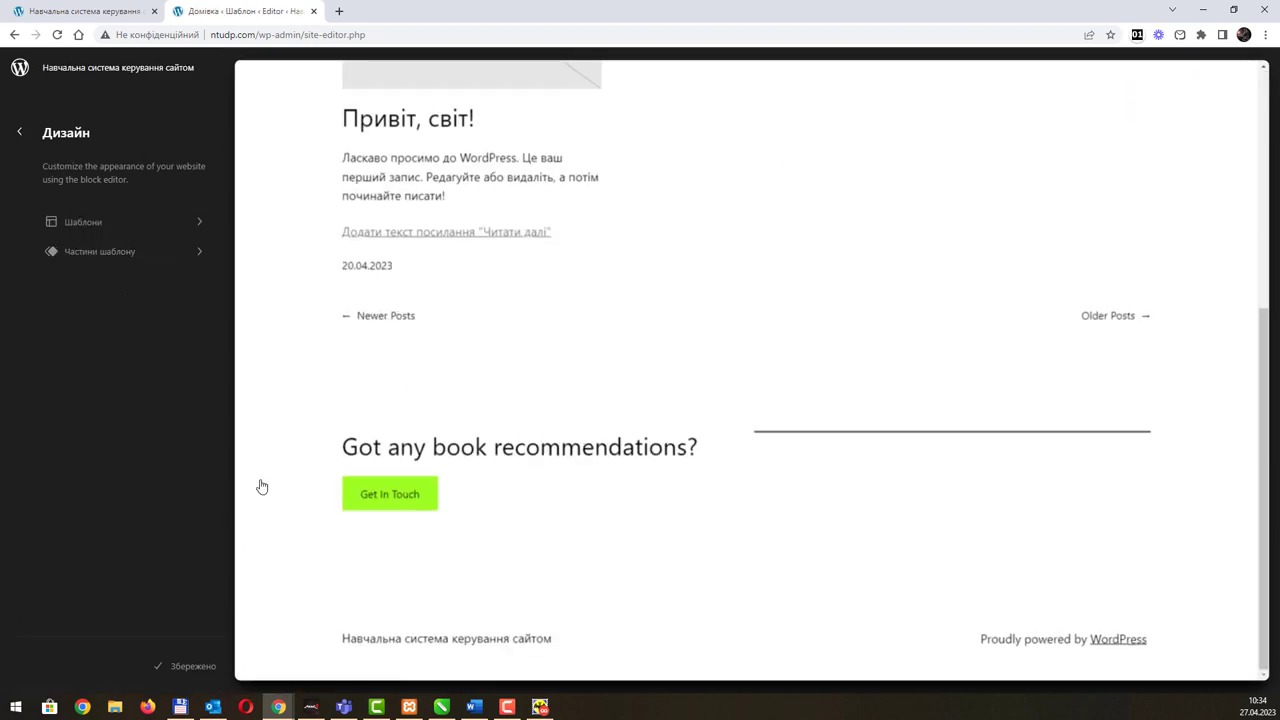
Step: Edit the Домівка home template and view its details through Manage all templates
click(417, 289)
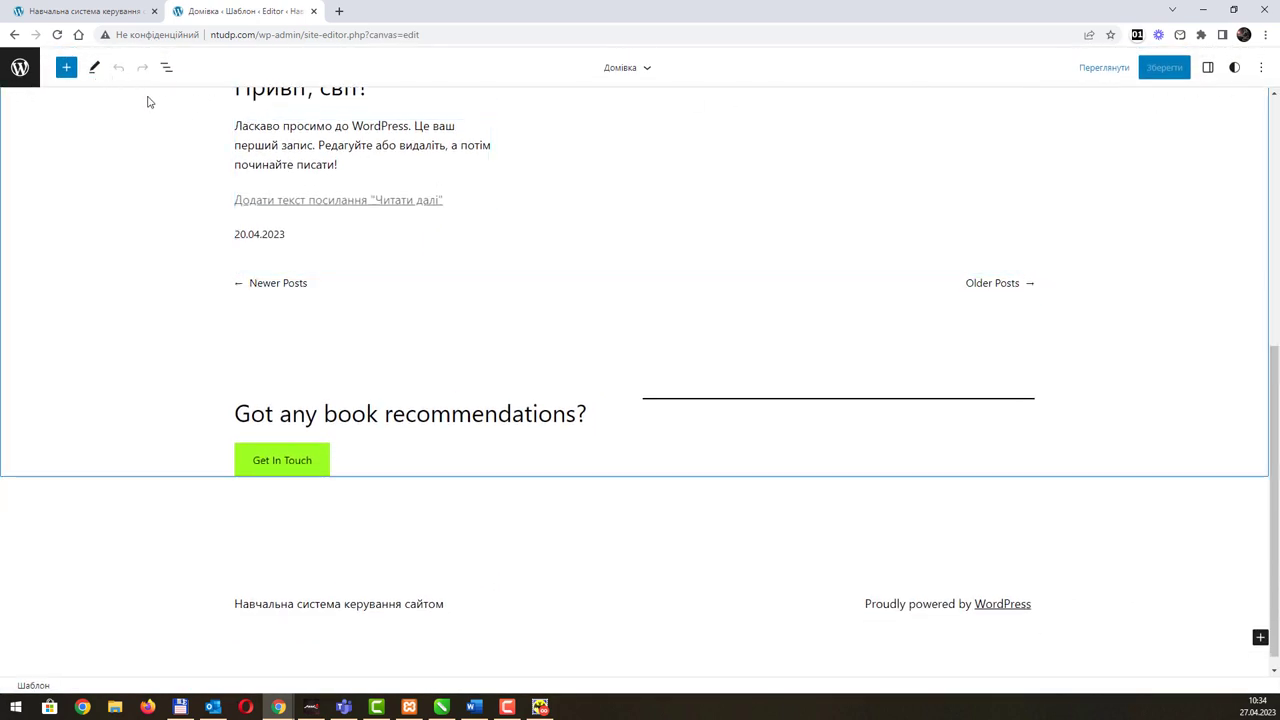
click(647, 68)
click(627, 218)
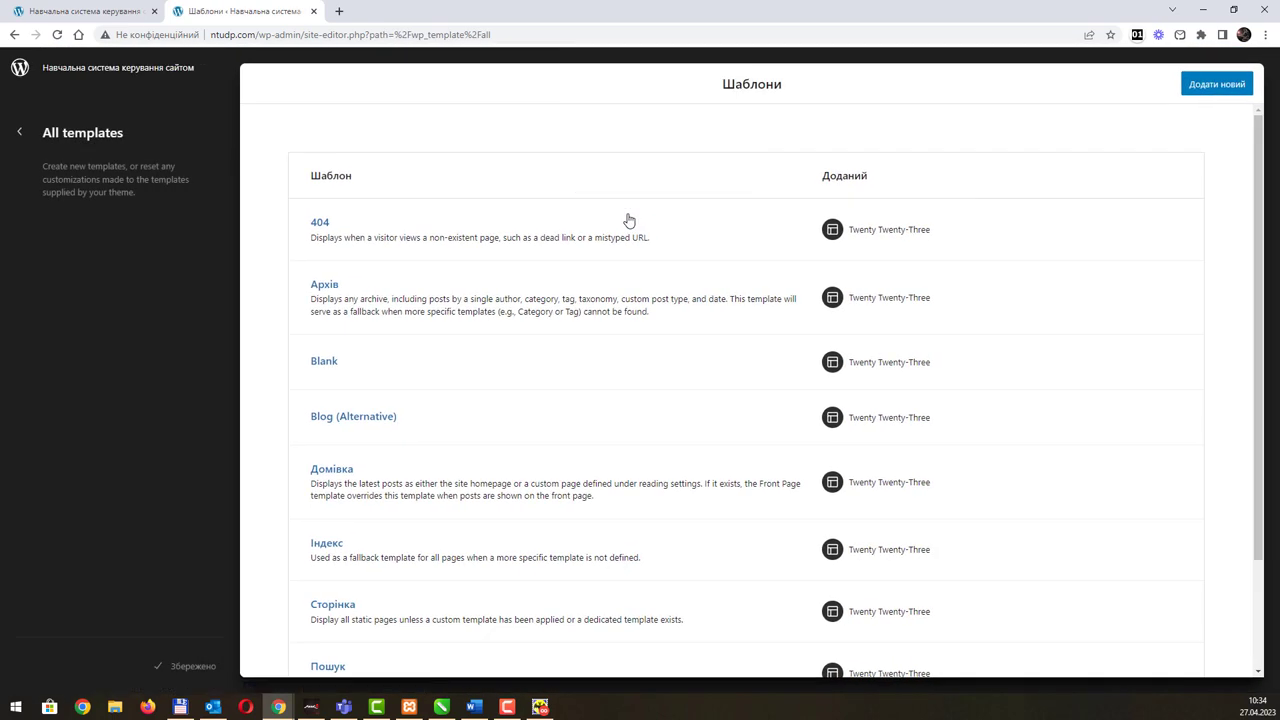
click(20, 135)
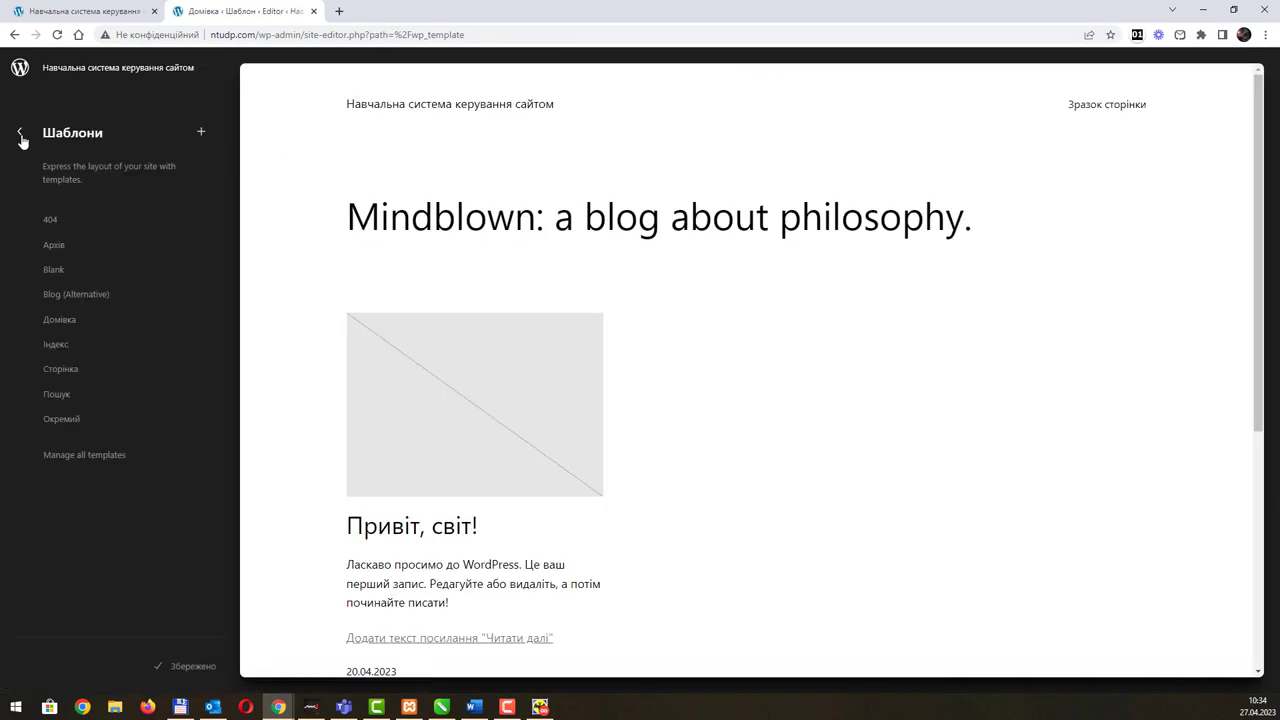
click(79, 322)
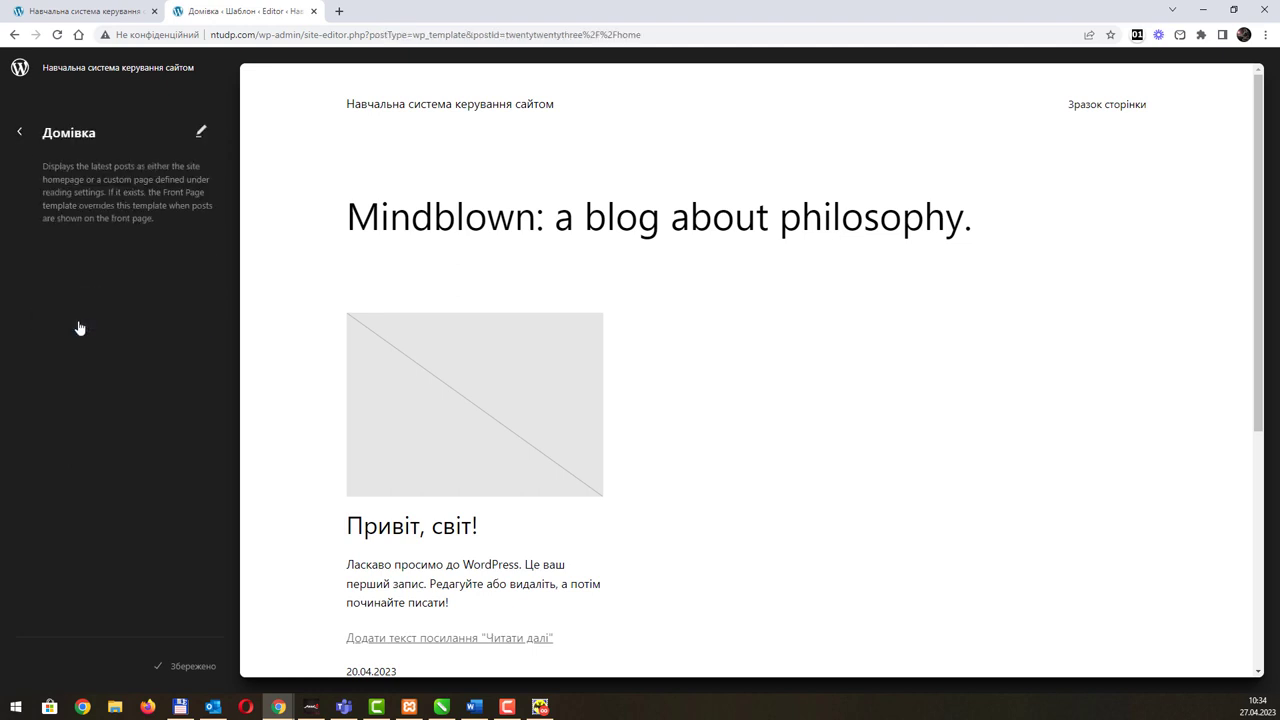
Step: Back out through the design menus to the Майстерня admin dashboard
click(19, 132)
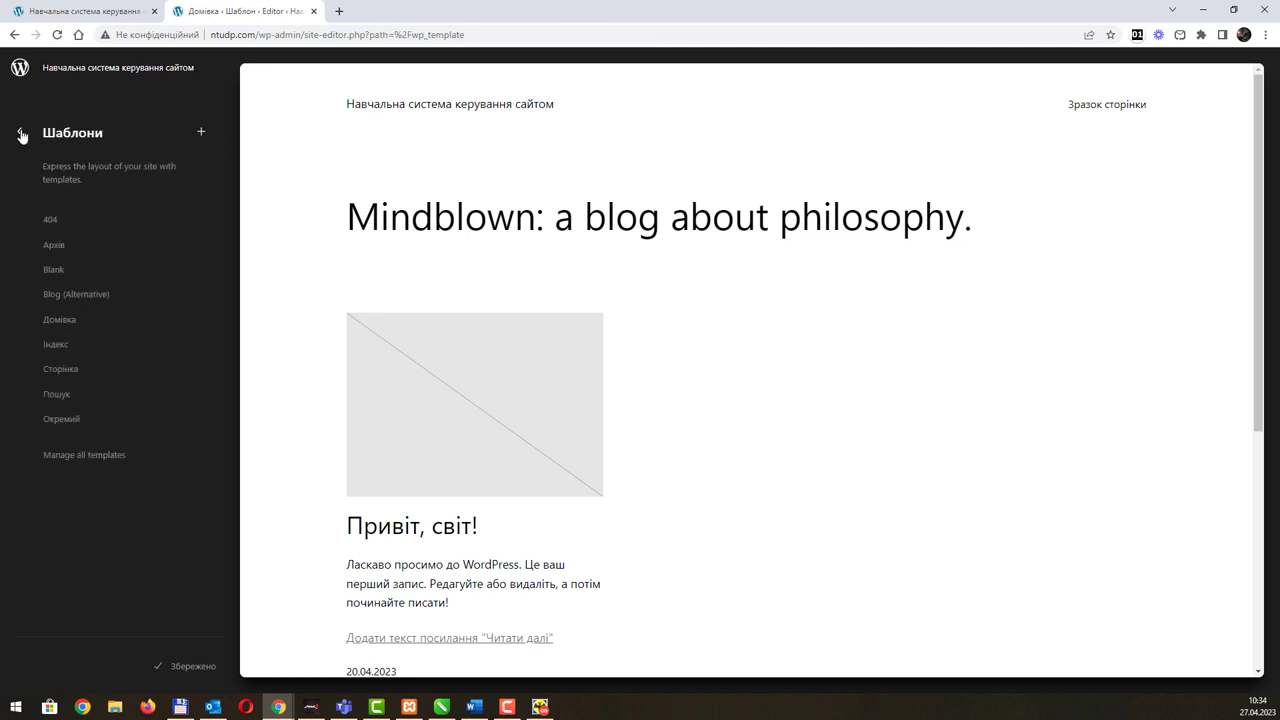
click(18, 134)
click(18, 135)
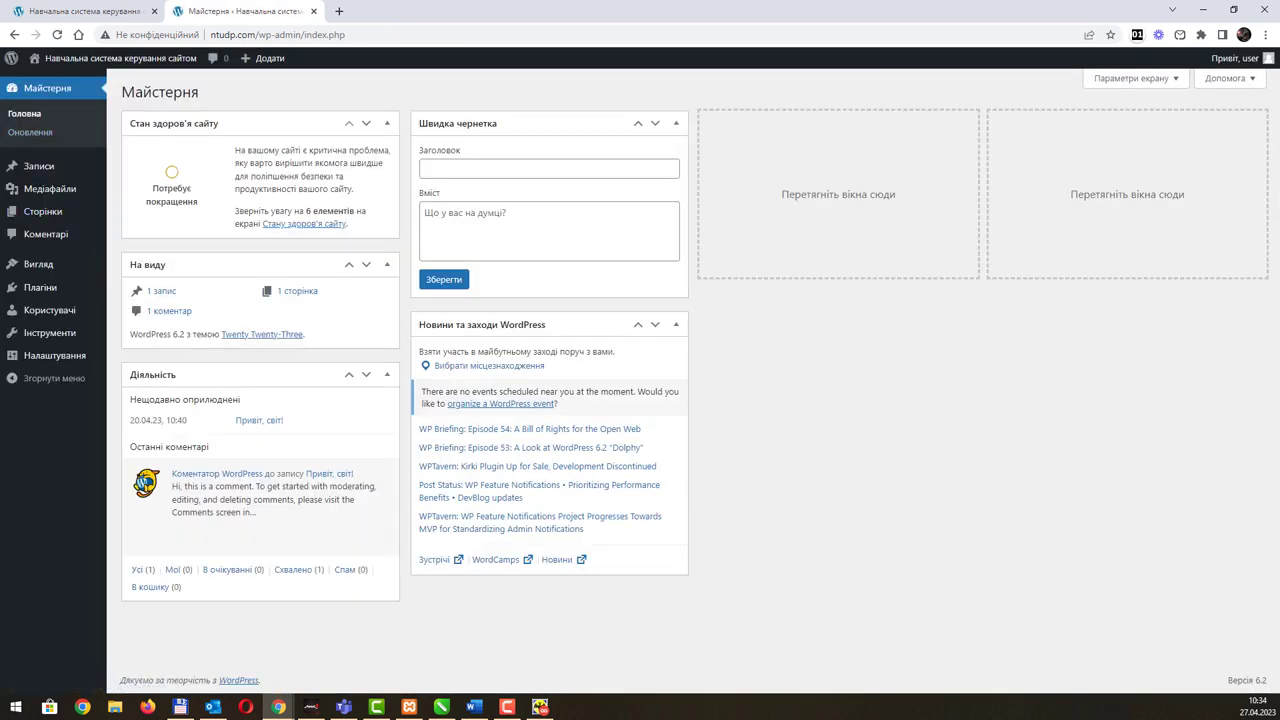
click(474, 707)
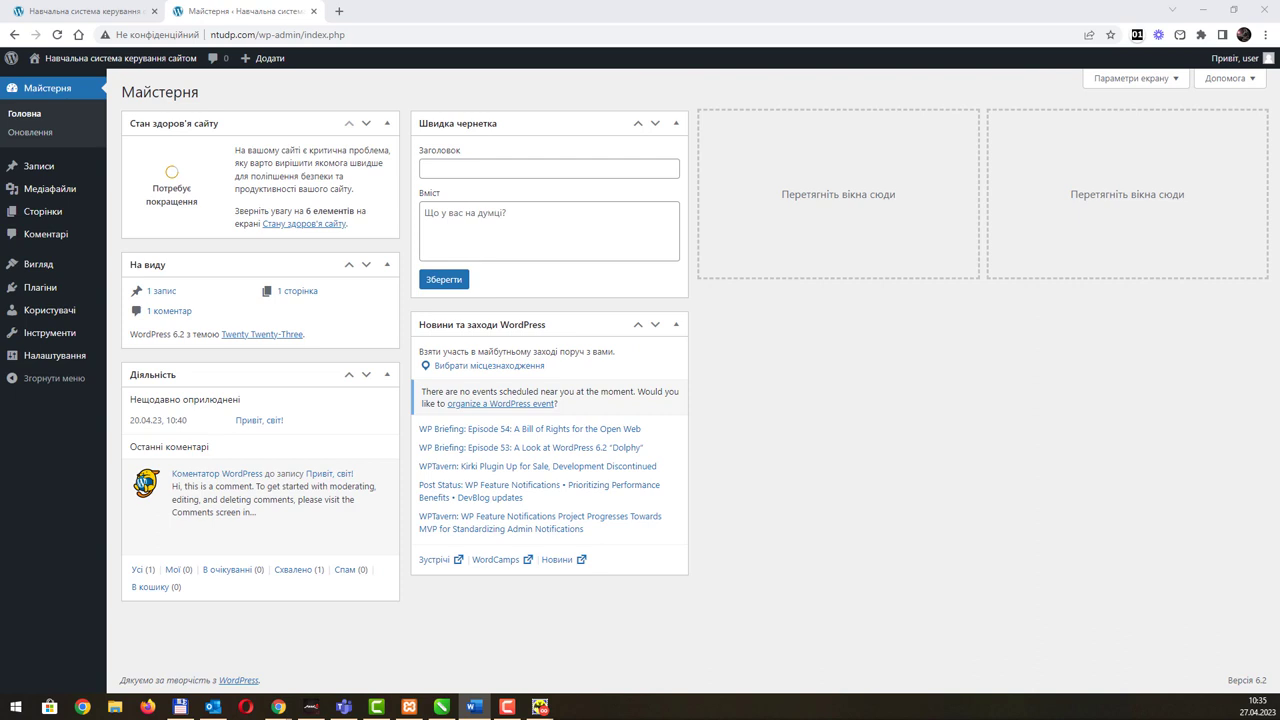
Step: Open the Інструменти (Tools) page from the admin sidebar
click(43, 336)
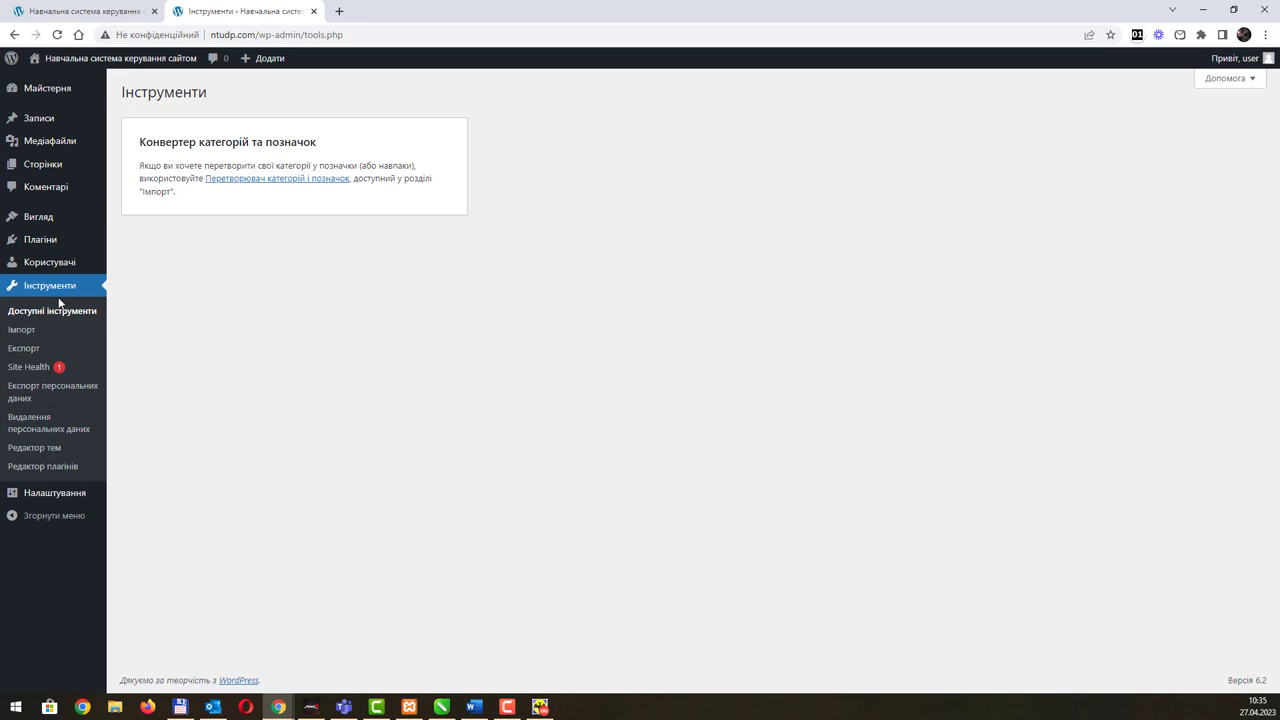
click(48, 448)
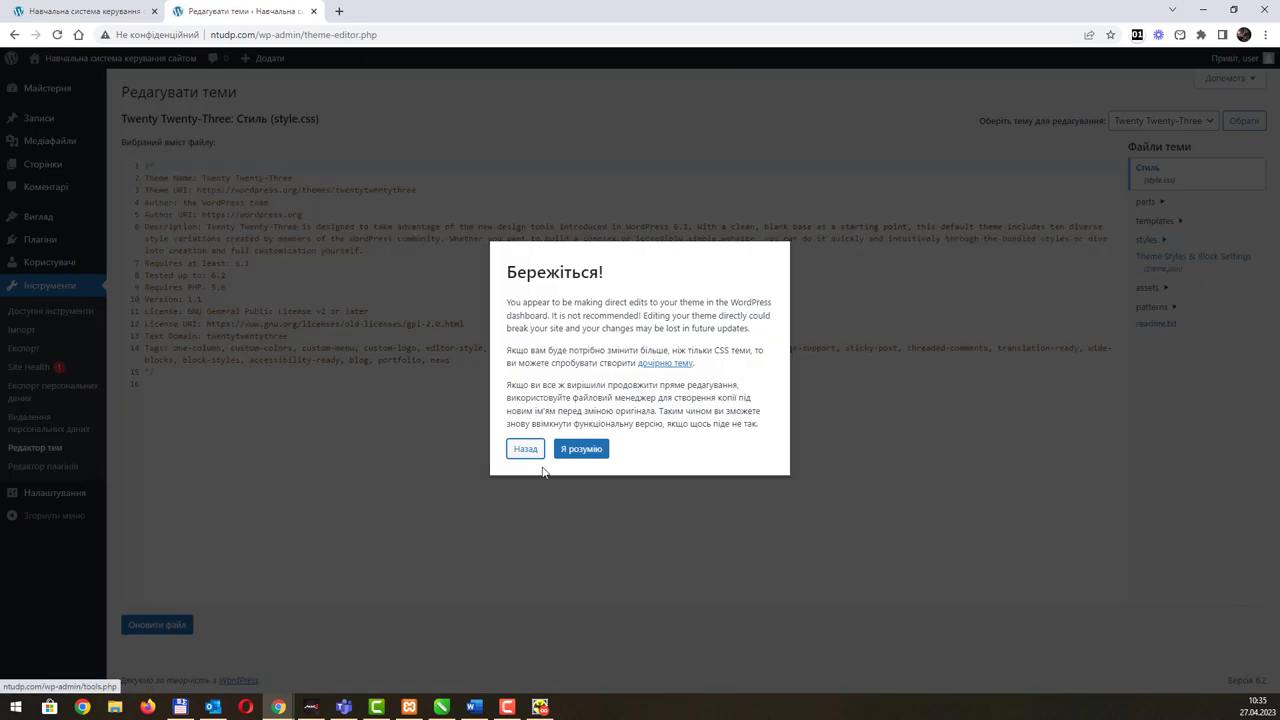
click(582, 455)
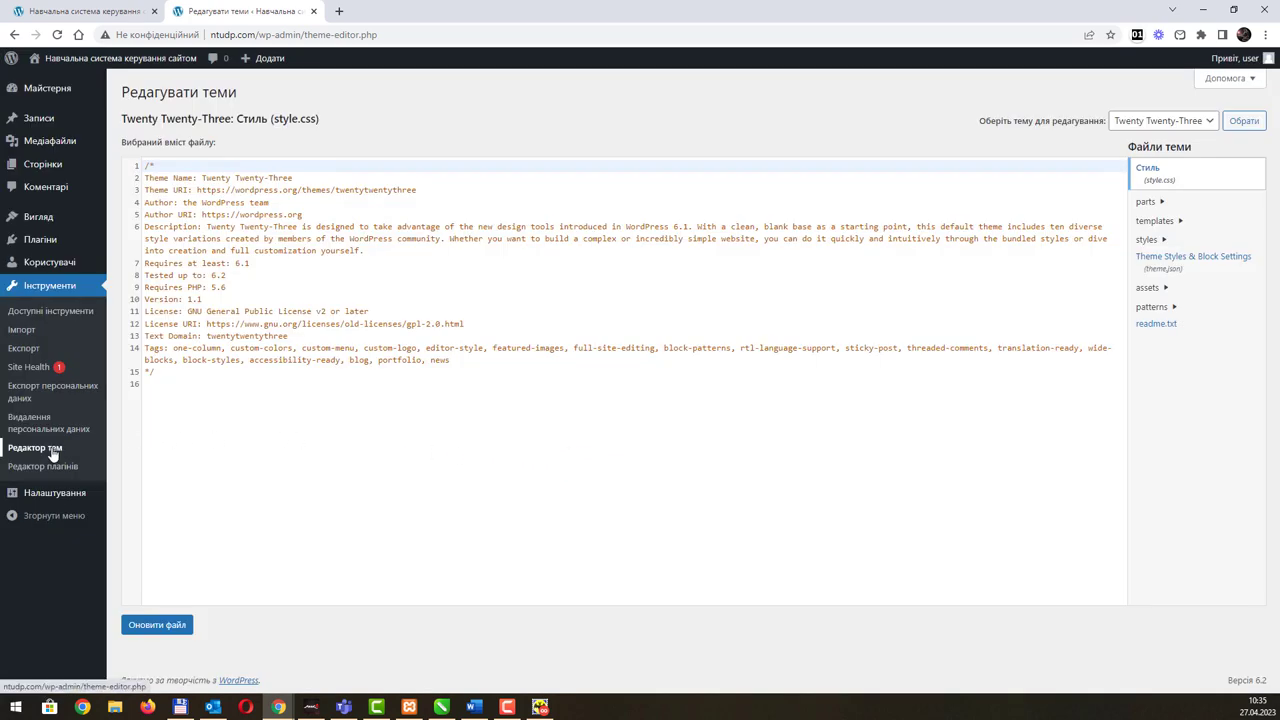
click(1210, 124)
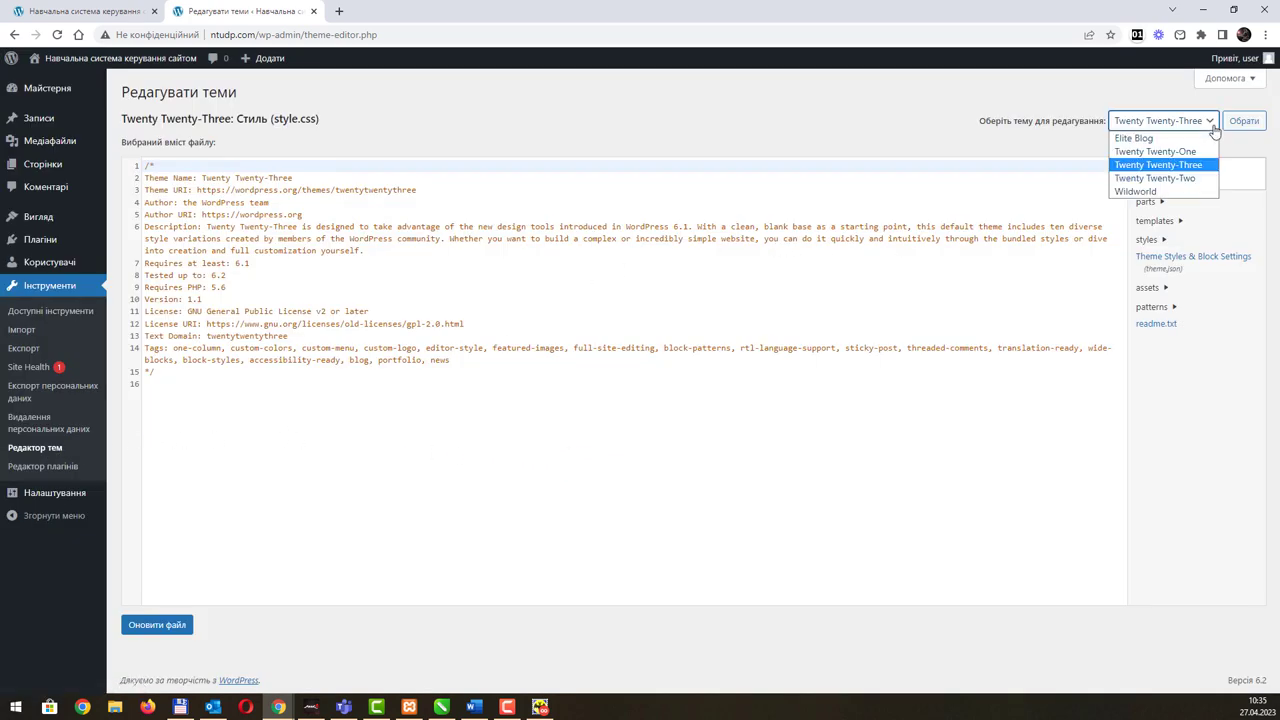
click(1156, 152)
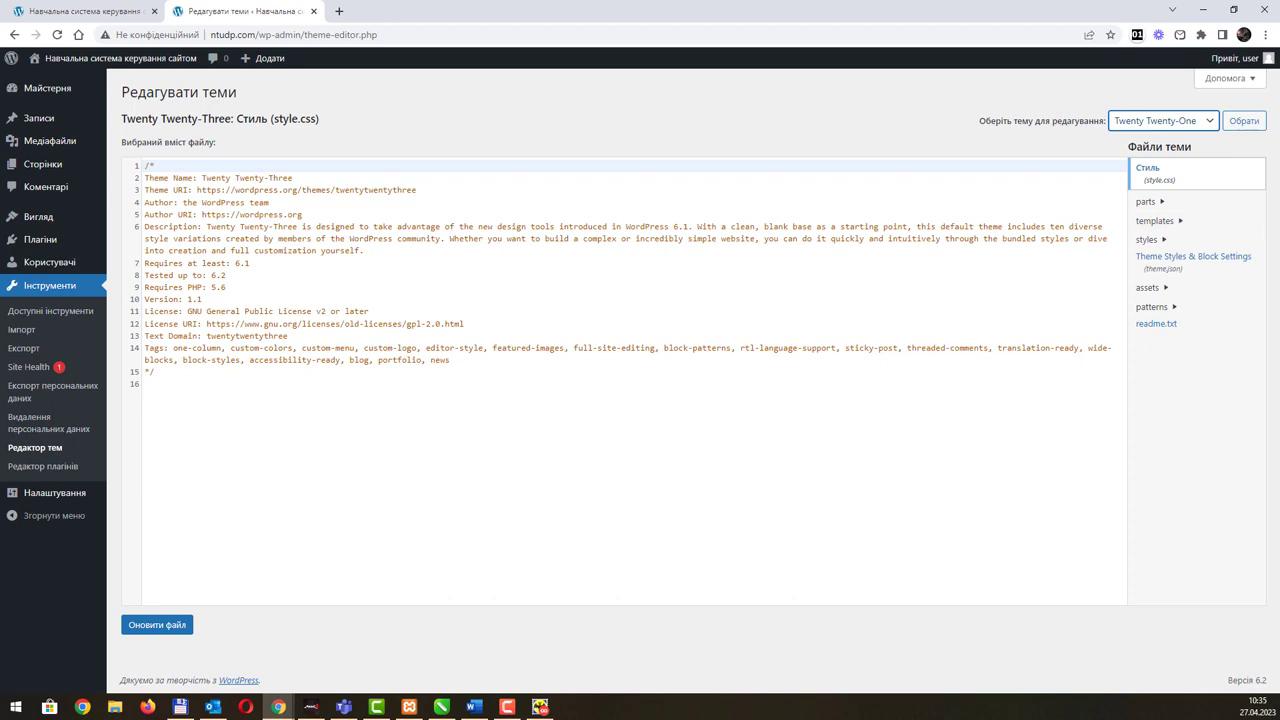
key(alt+Tab)
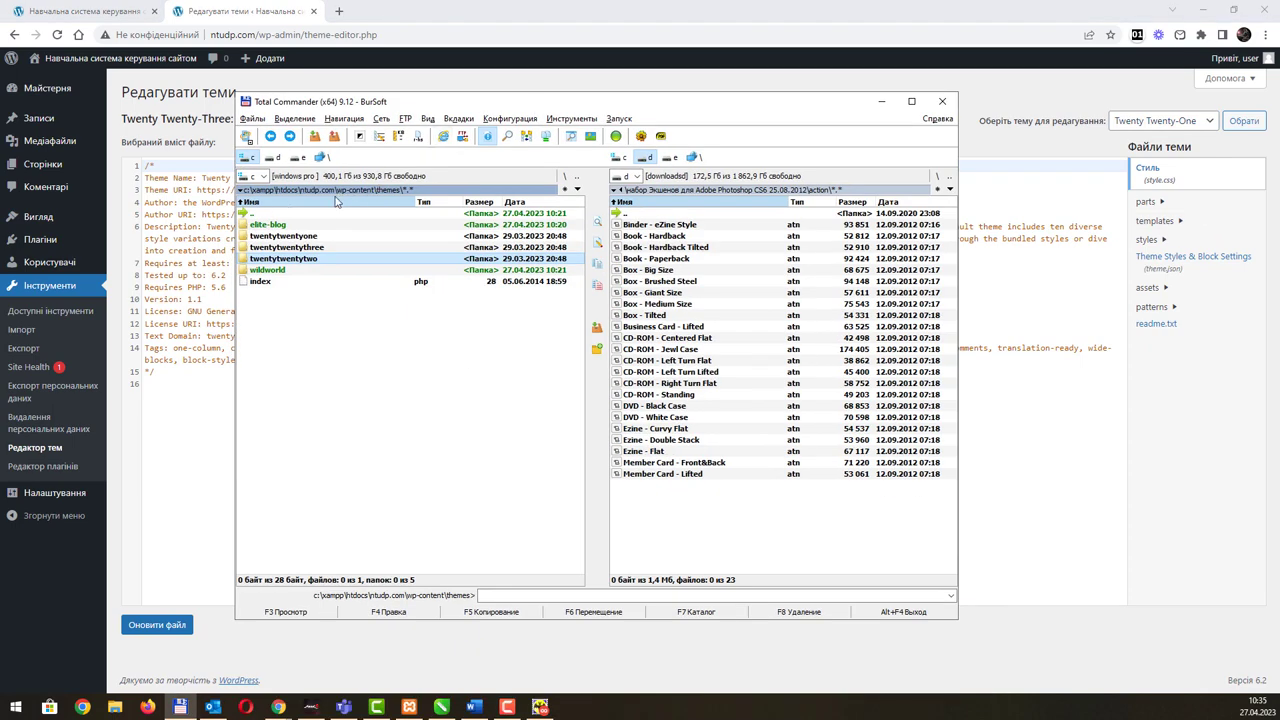
key(alt+Tab)
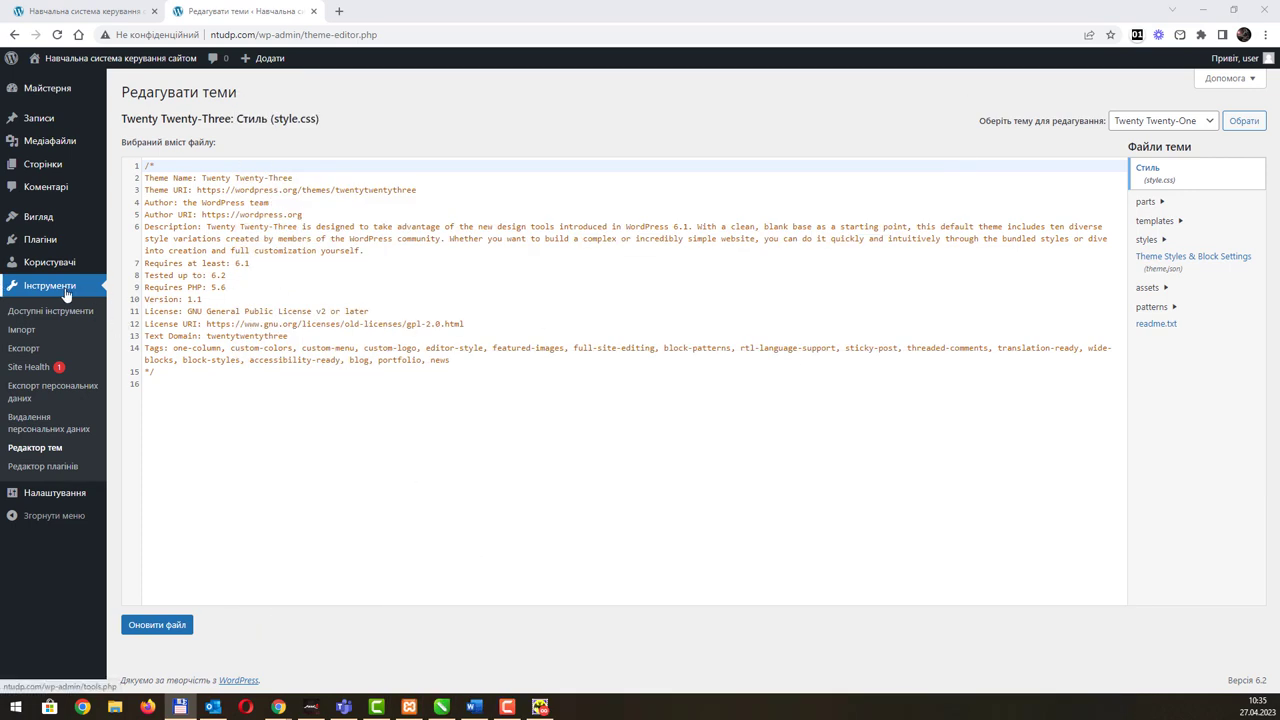
Step: Expand the parts folder and view footer.html, post-meta.html and header.html
click(1160, 121)
click(1183, 195)
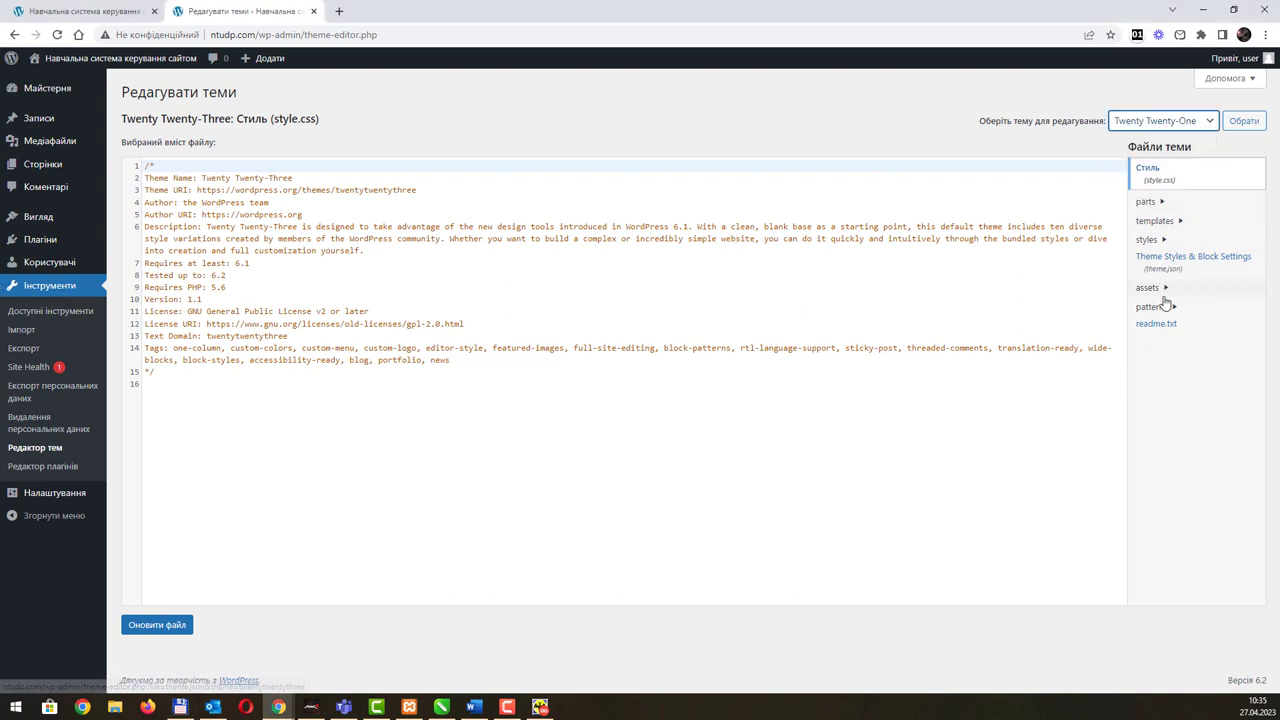
click(1148, 202)
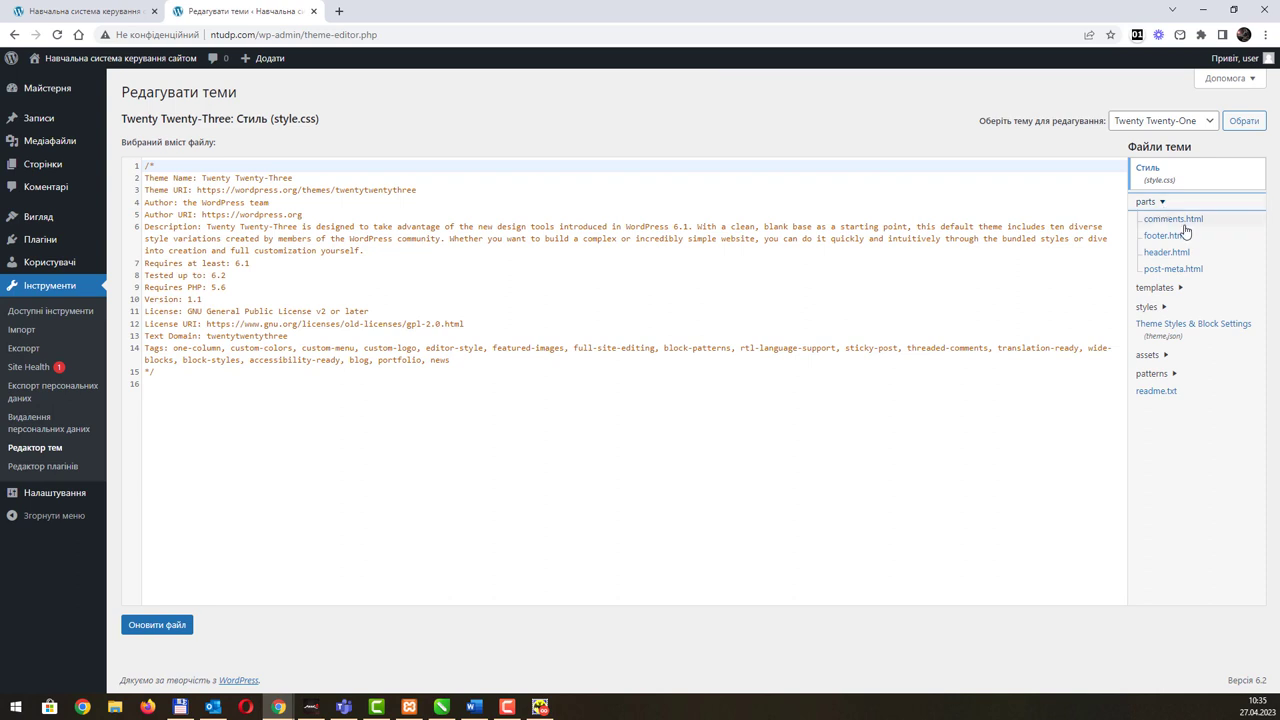
click(1161, 239)
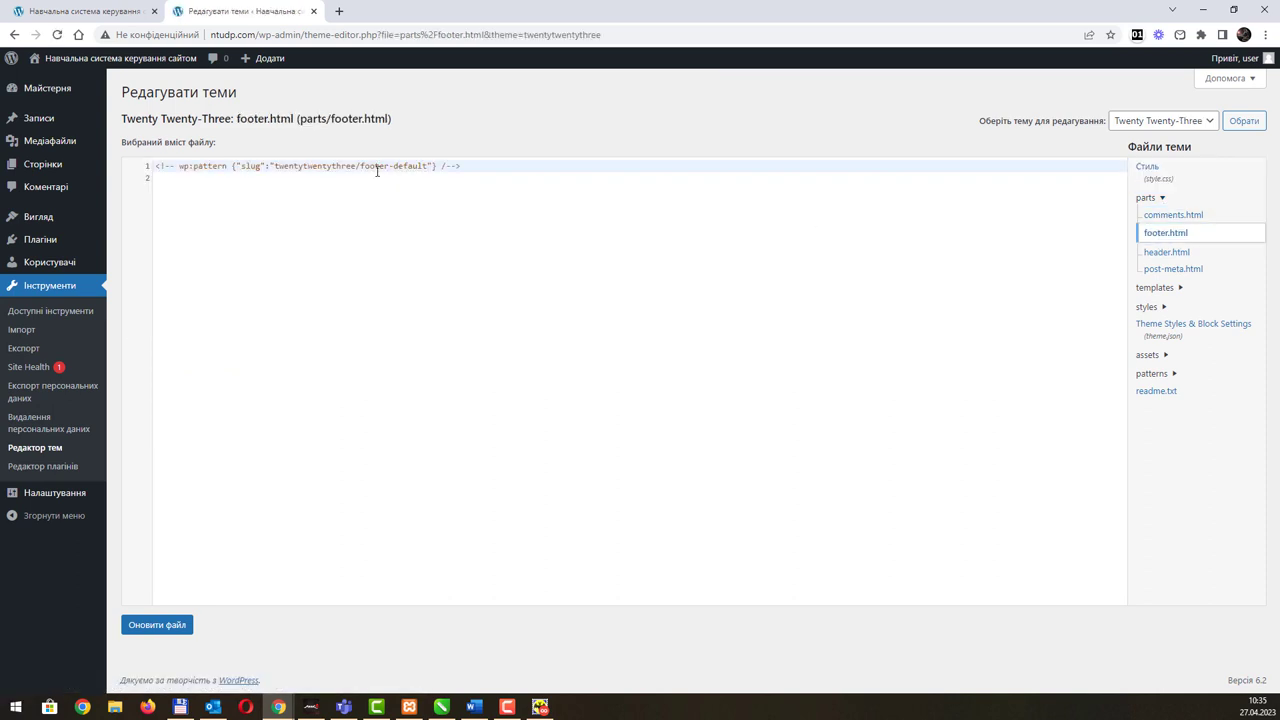
click(1161, 272)
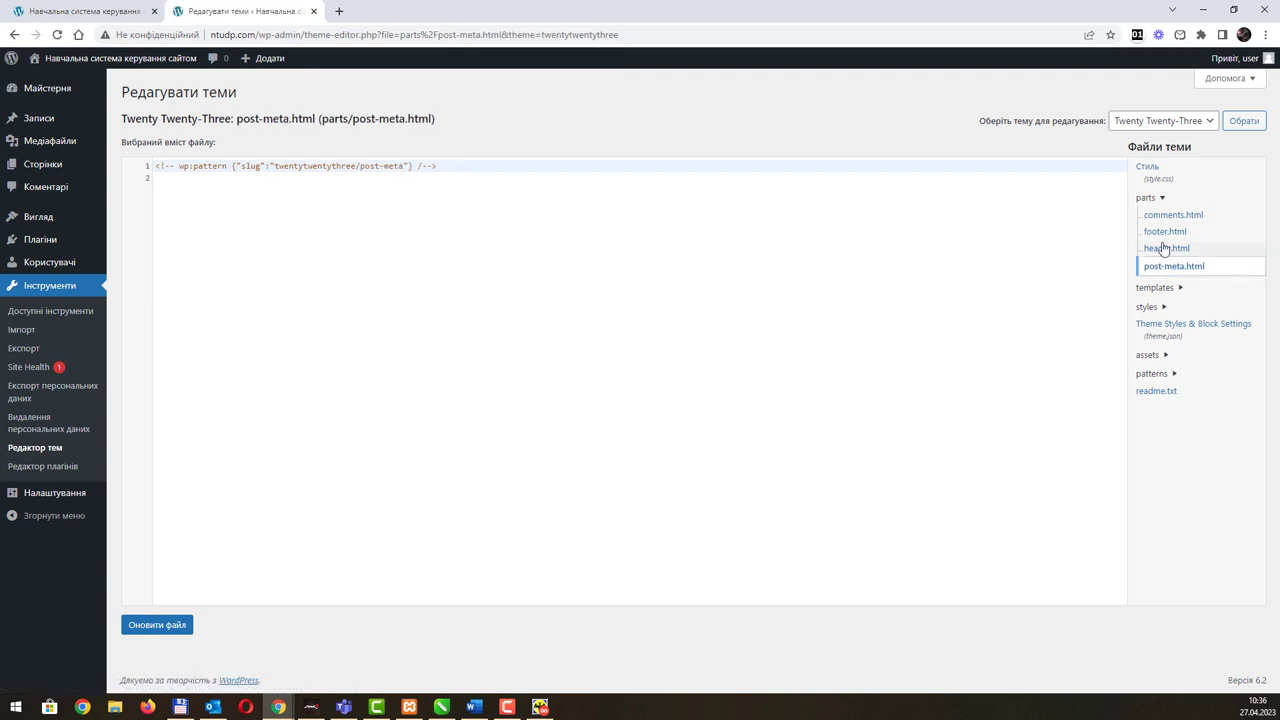
click(1163, 249)
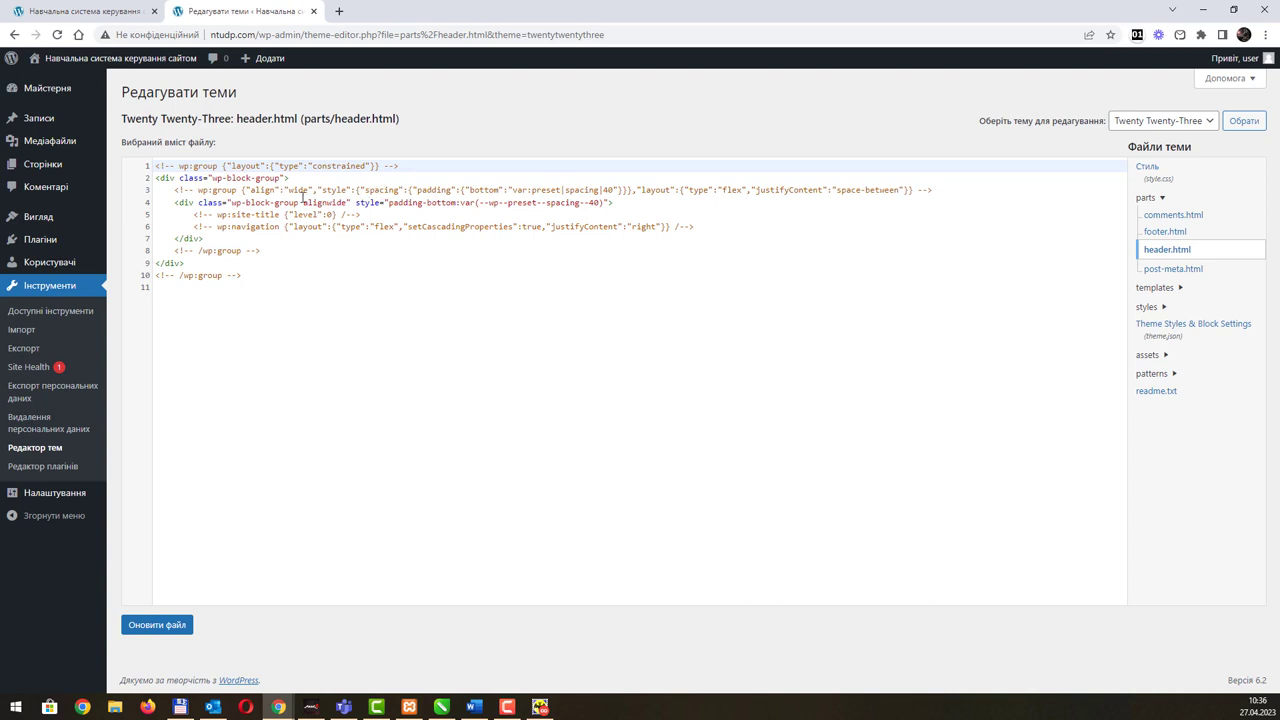
Step: View templates 404.html, blank.html, home.html, index.html, page.html and search.html in turn
click(1166, 288)
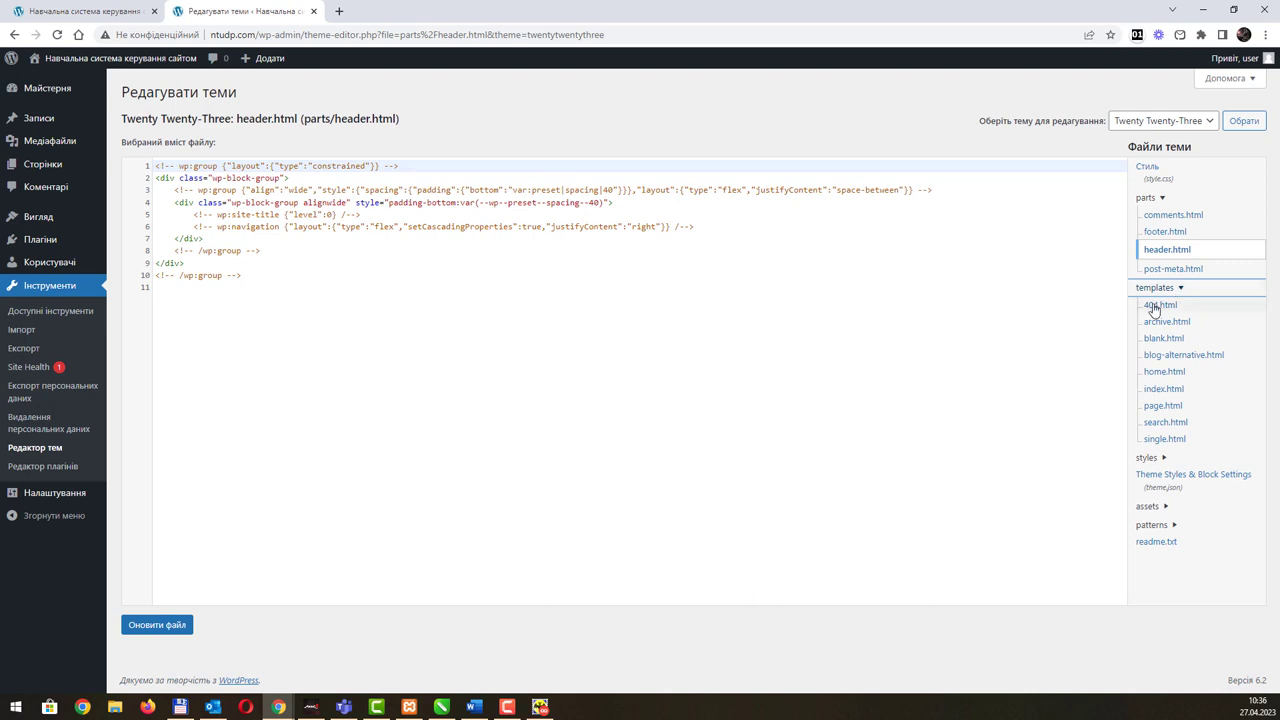
click(1155, 306)
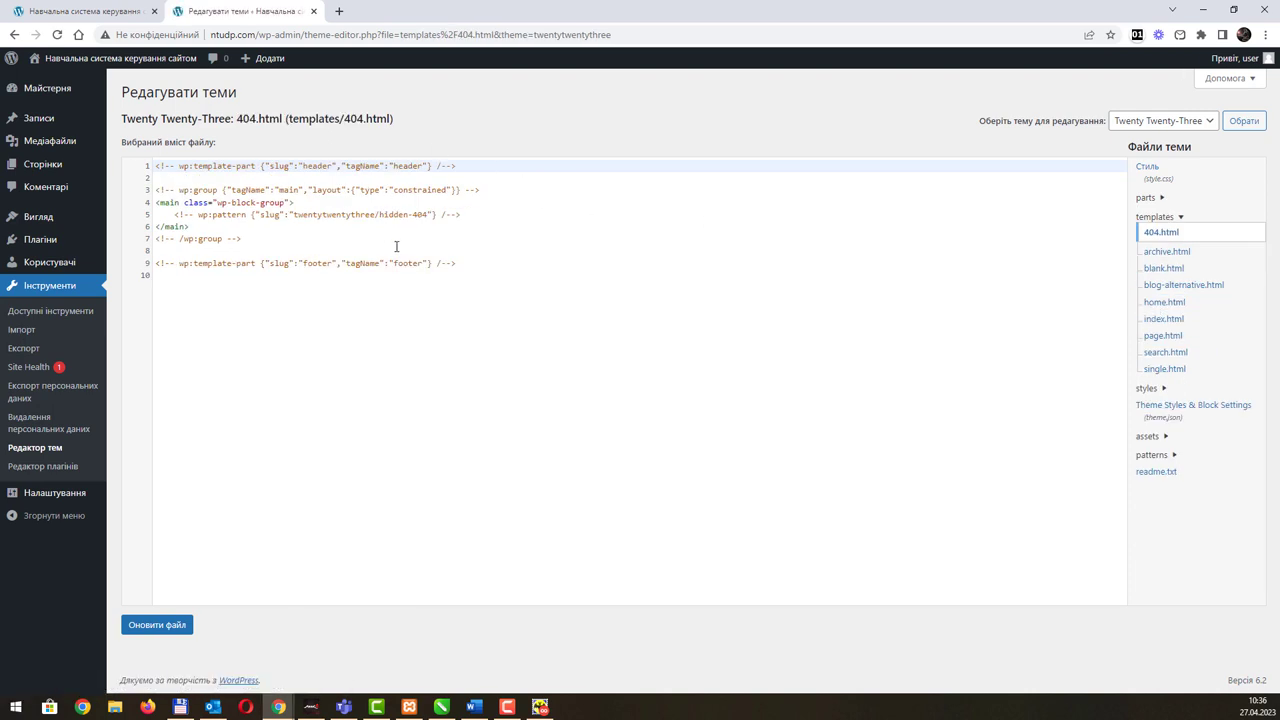
click(1166, 268)
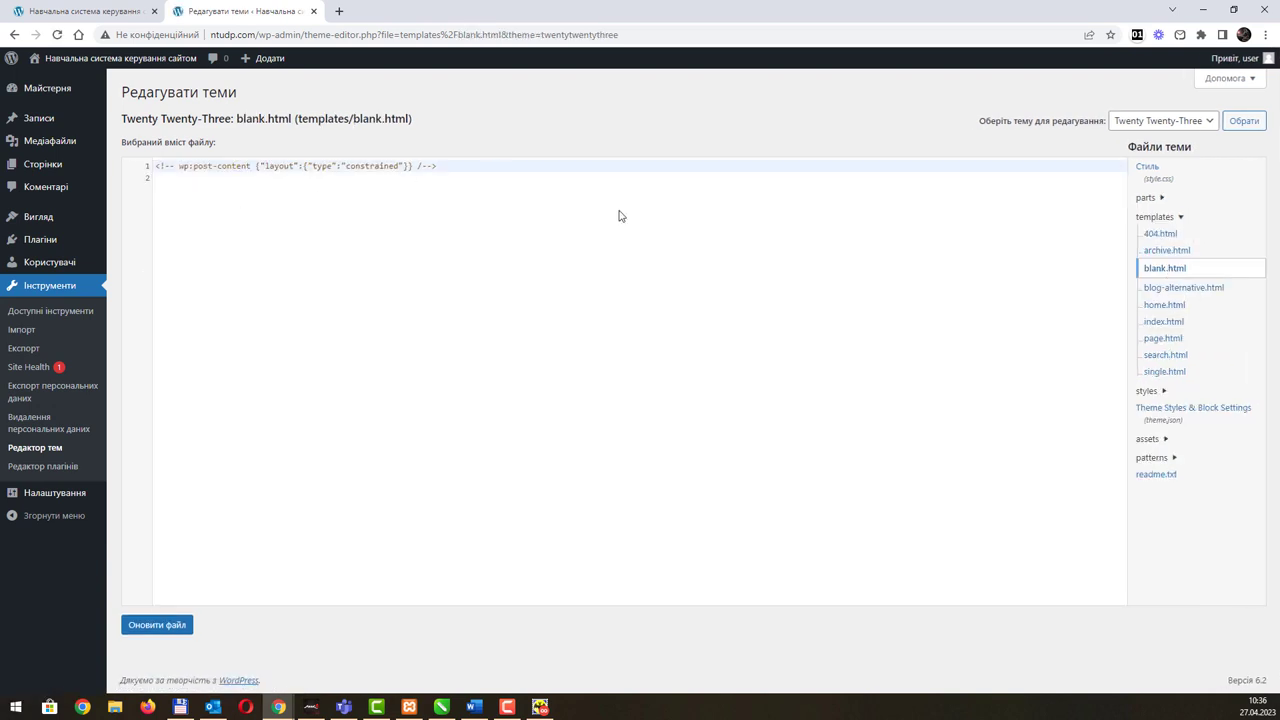
click(1166, 304)
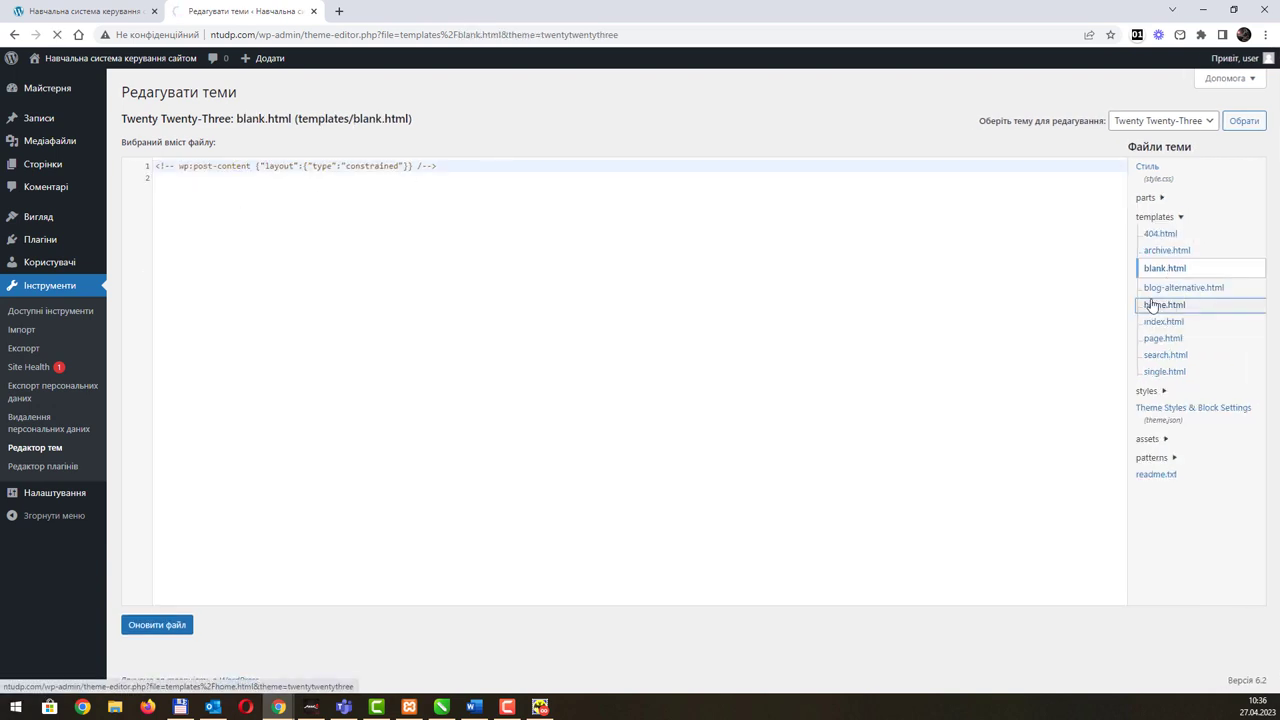
scroll(450, 290, down, 1)
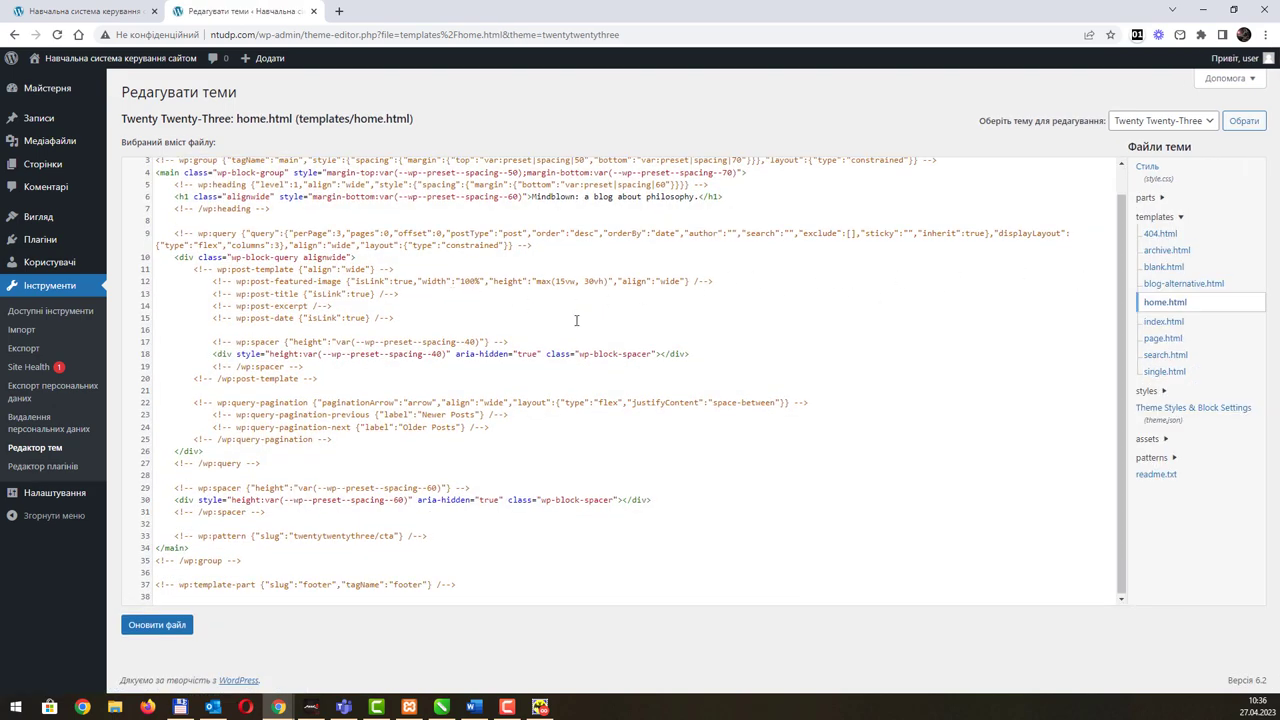
scroll(576, 320, up, 1)
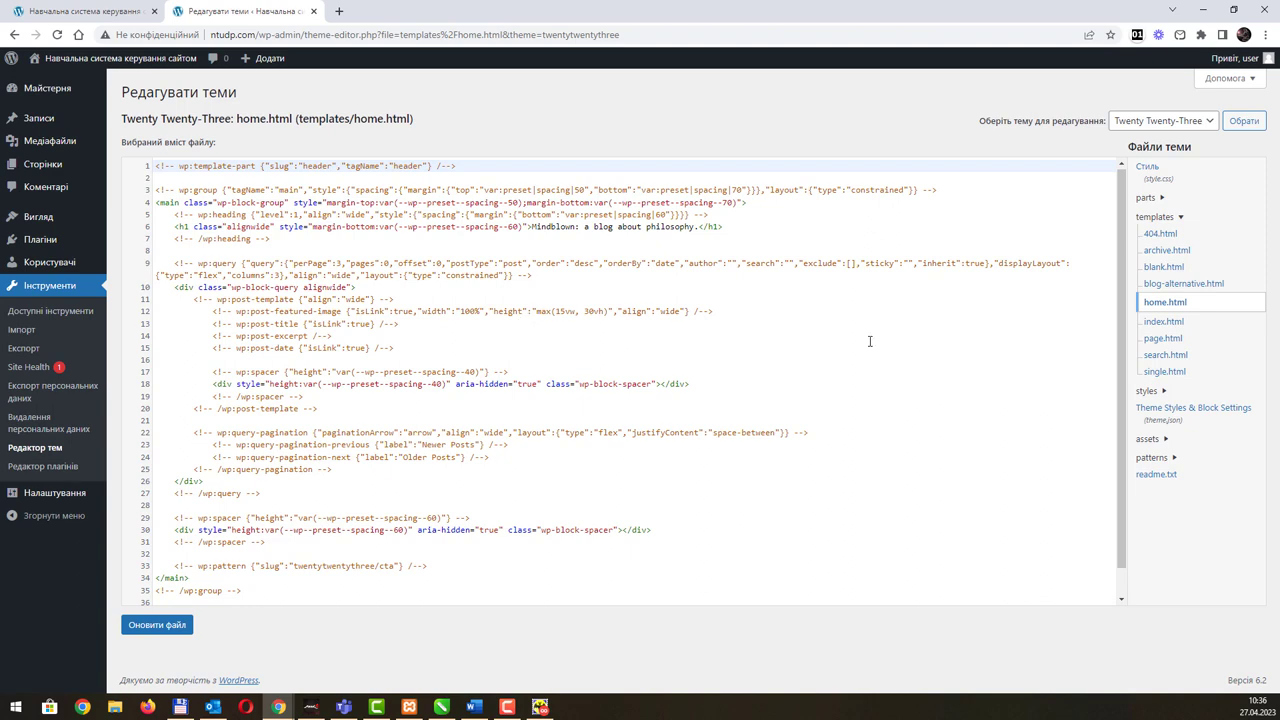
click(1161, 323)
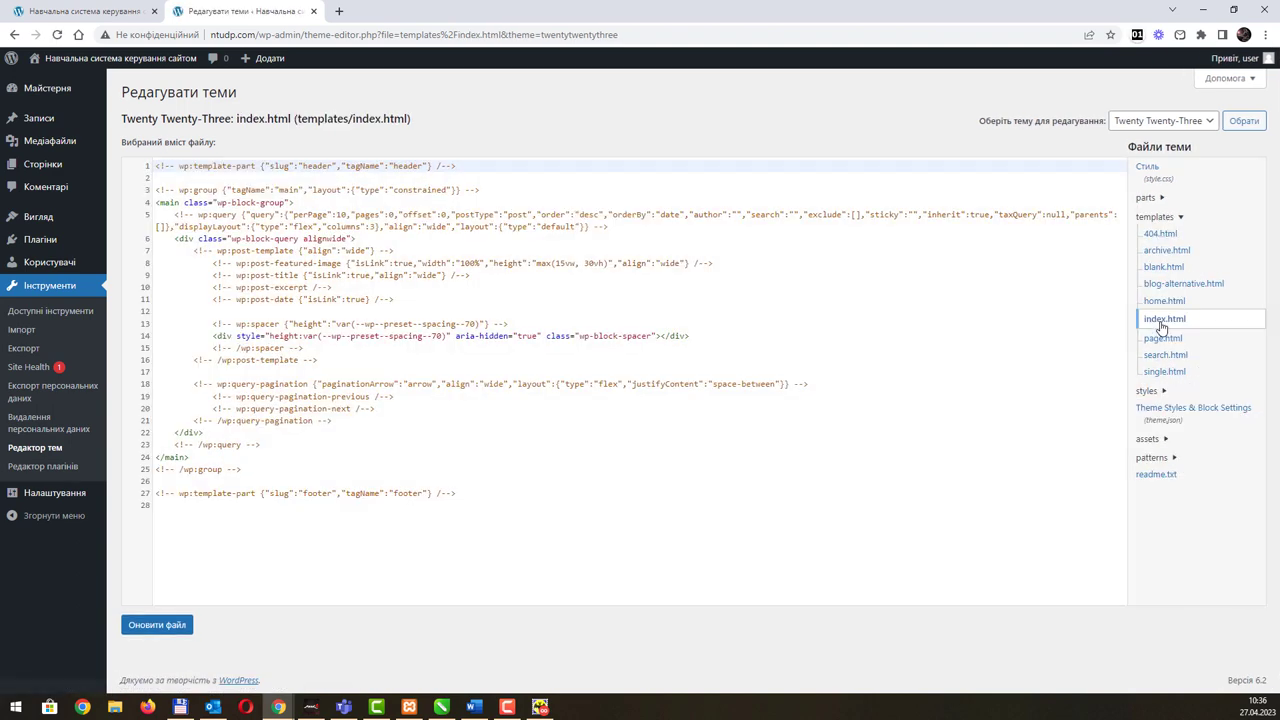
click(1161, 341)
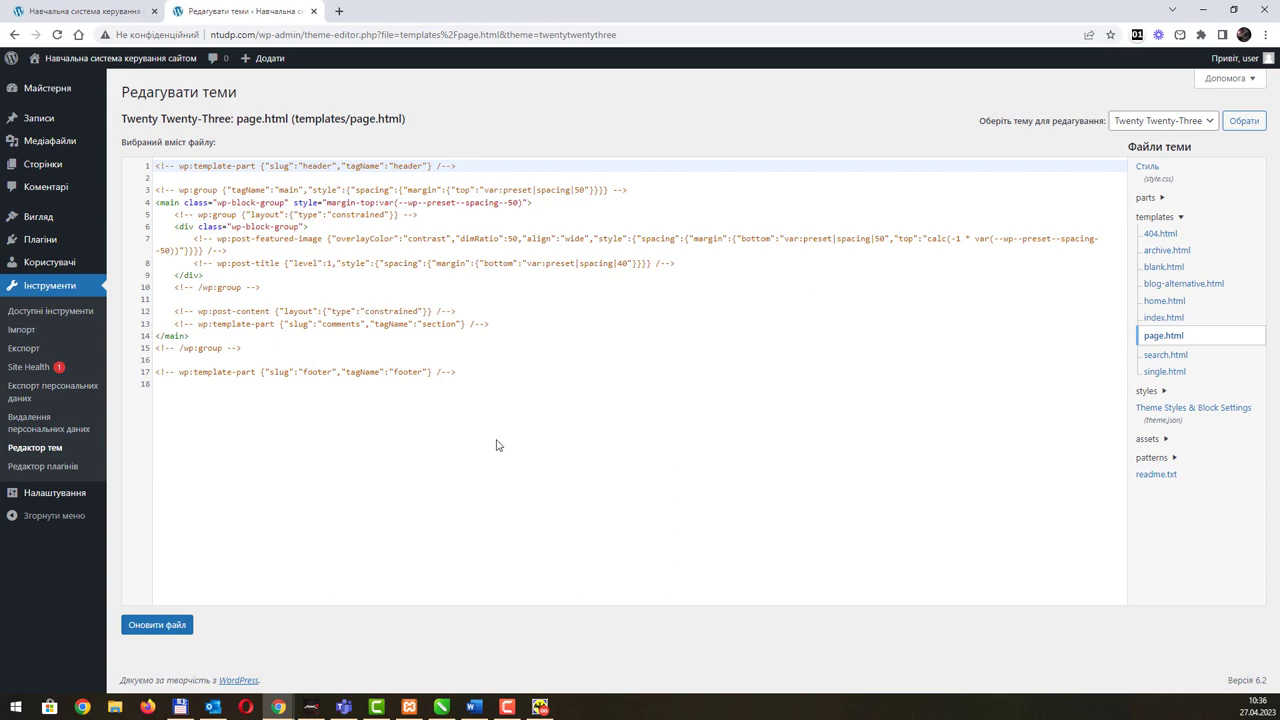
click(1168, 358)
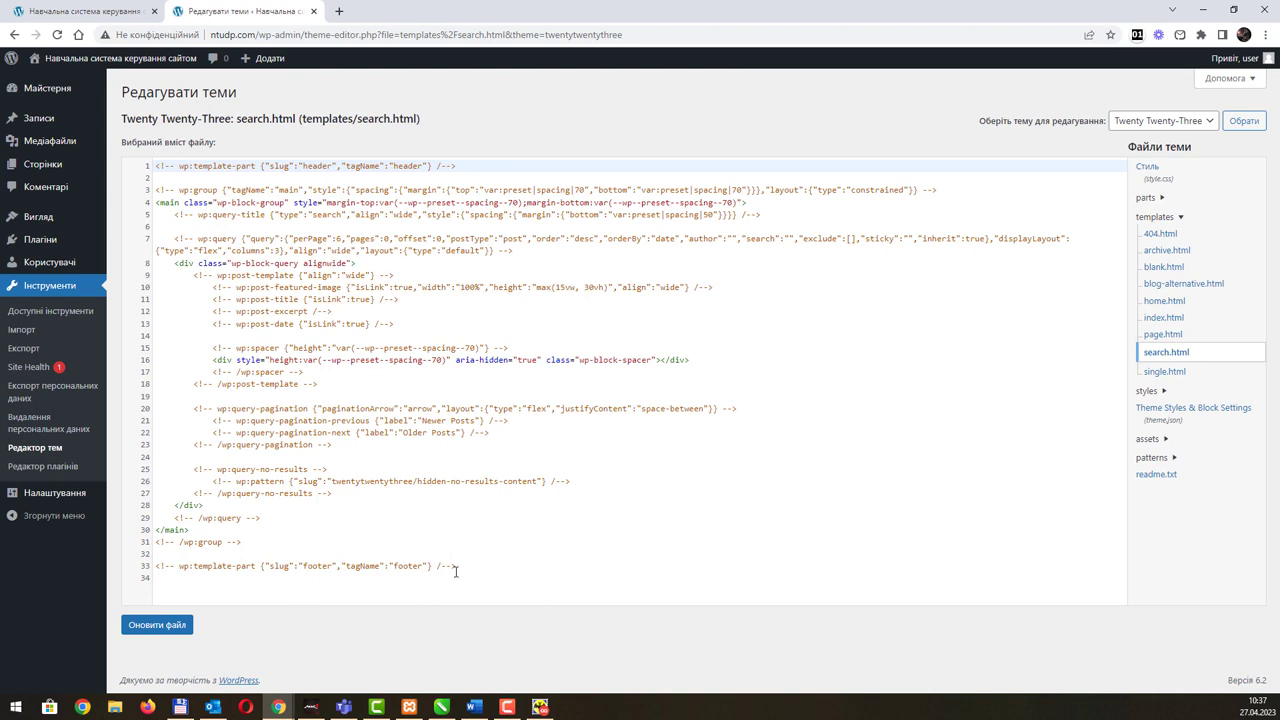
Step: Highlight search.html's main content code above the footer part, then open theme.json
drag(463, 558, 156, 165)
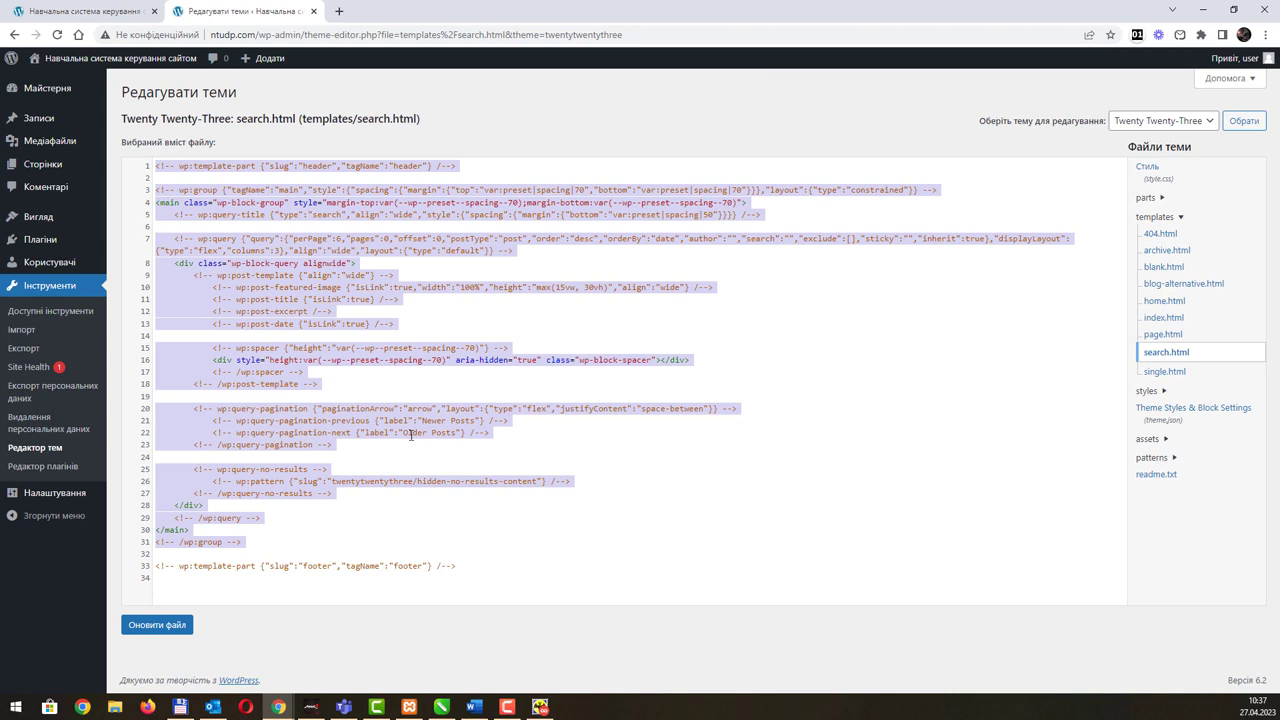
click(322, 456)
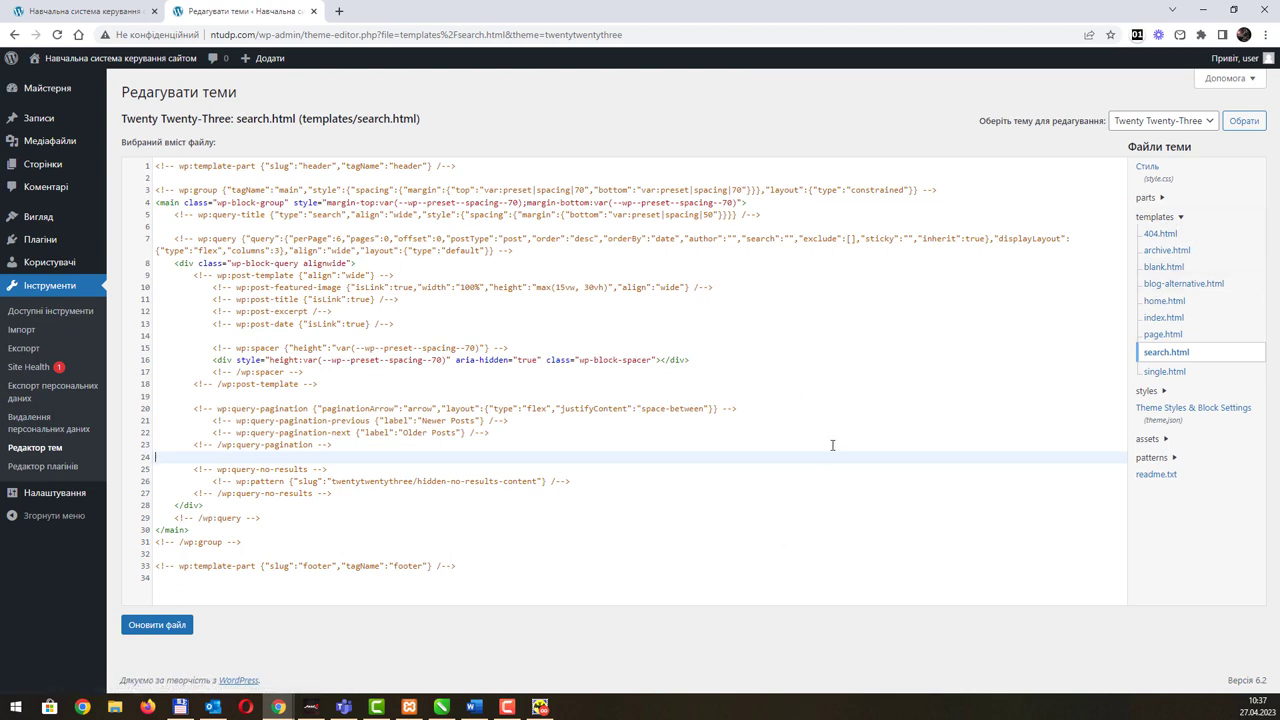
click(1150, 410)
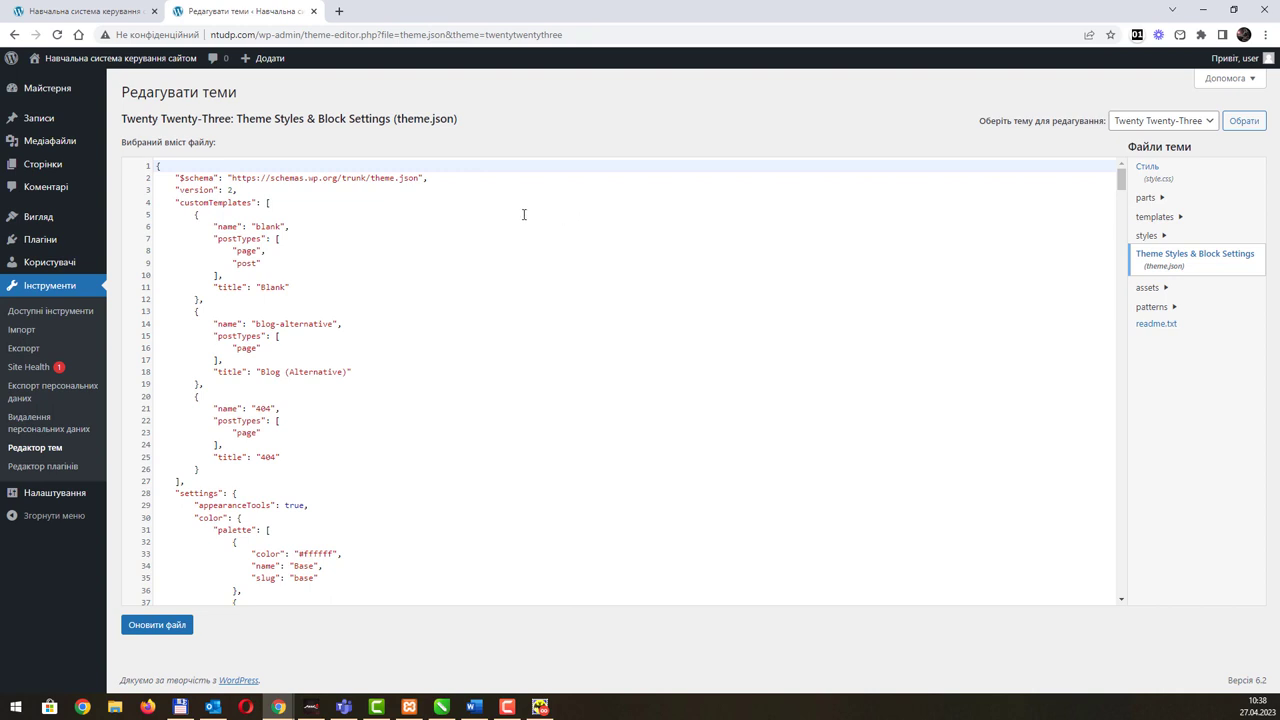
Step: Scroll through the theme.json code, then go to the Plugins page
scroll(405, 246, down, 5)
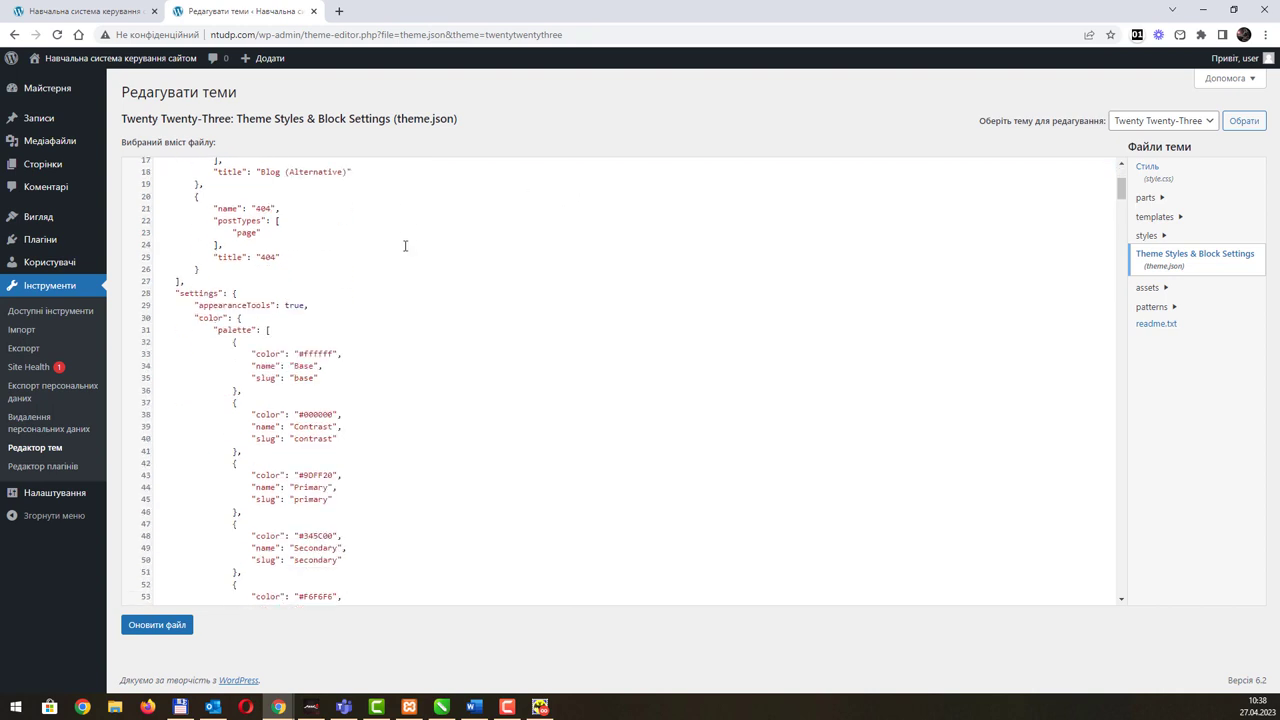
scroll(437, 296, down, 10)
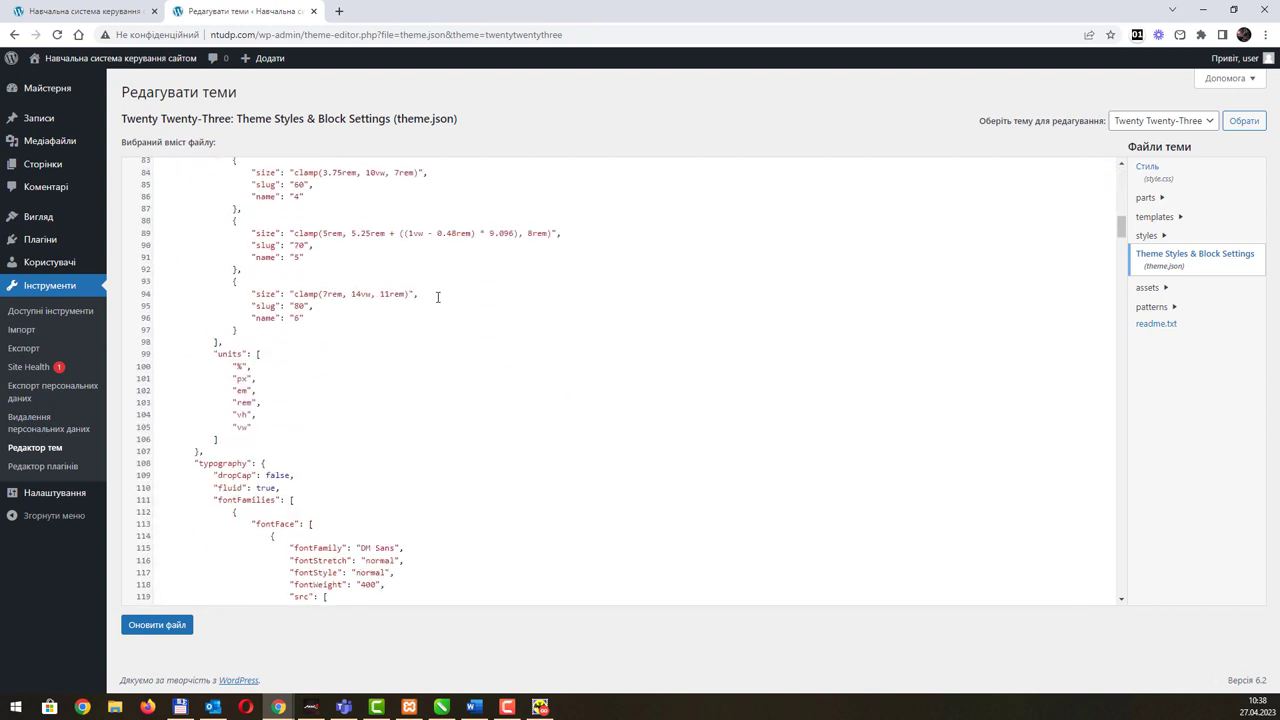
scroll(437, 300, down, 12)
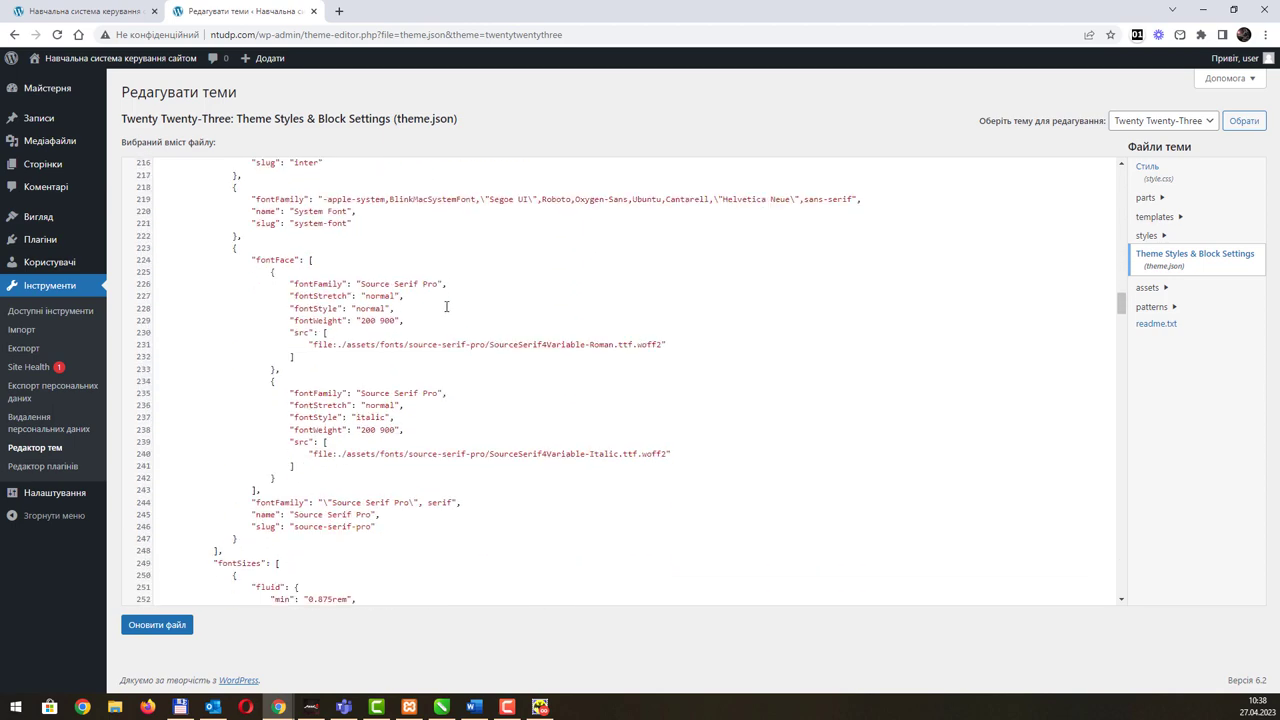
drag(1122, 322, 1121, 185)
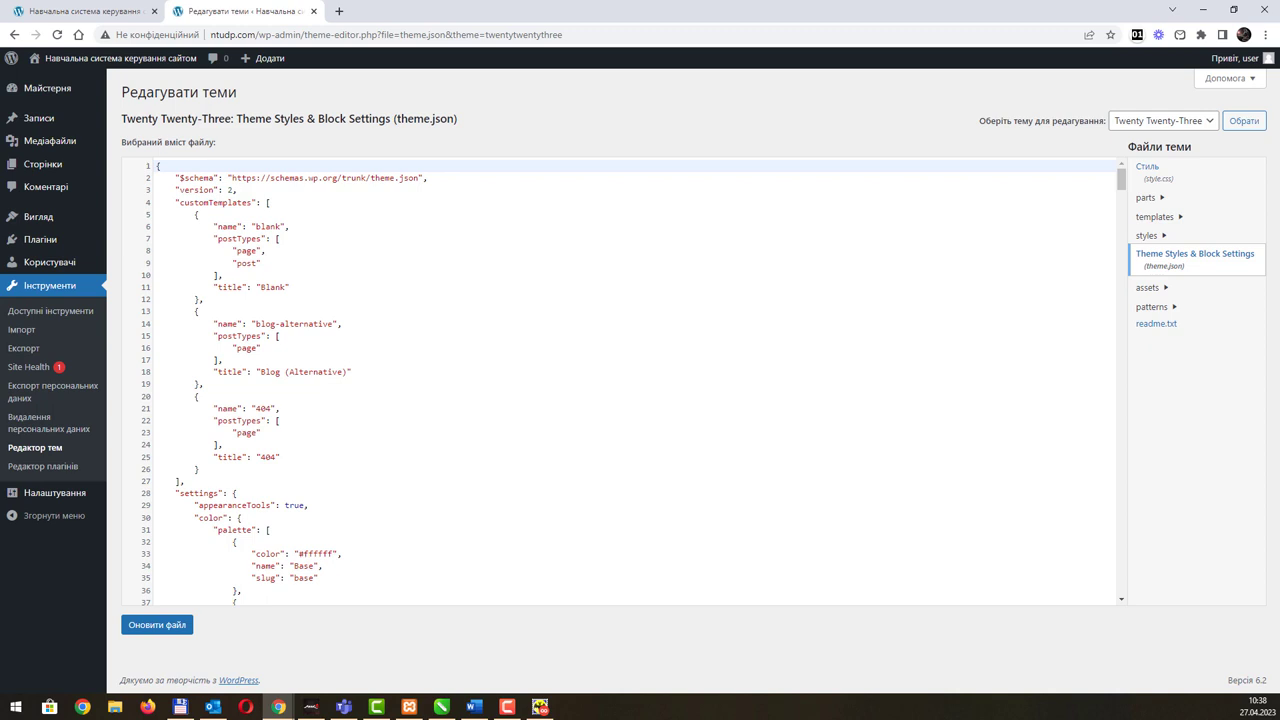
click(18, 246)
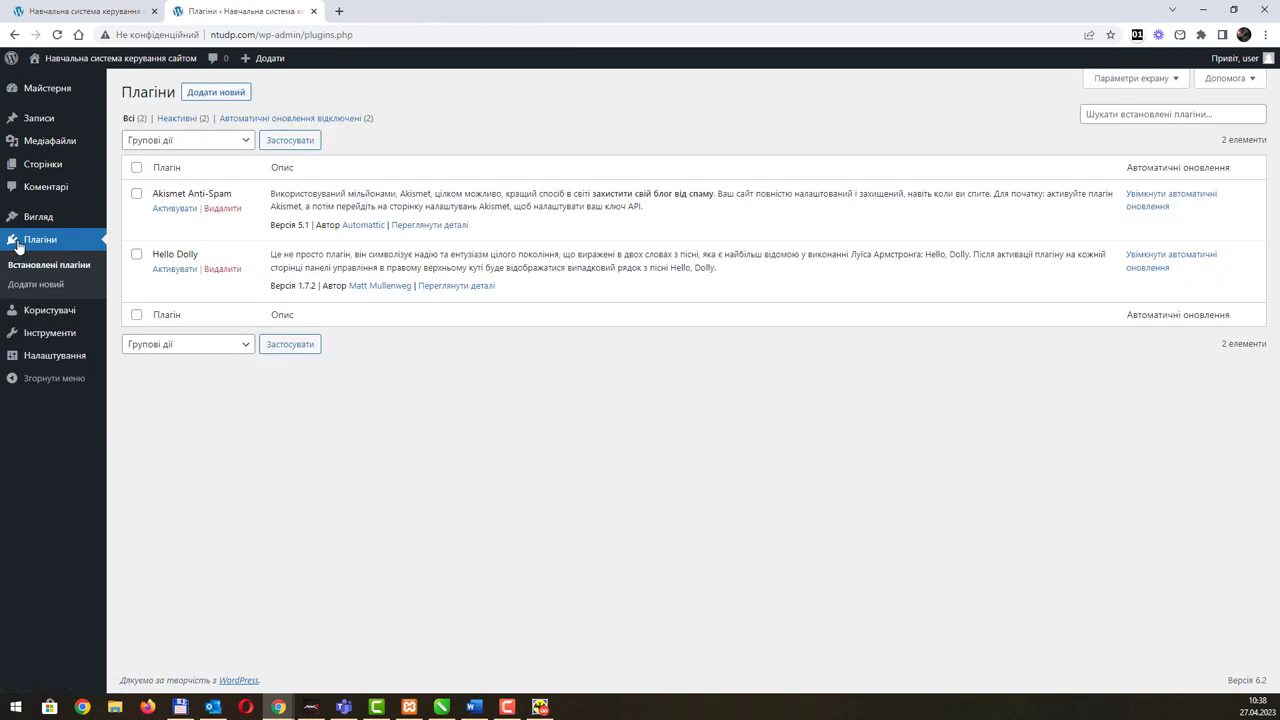
Step: Check the inactive Akismet Anti-Spam and Hello Dolly plugins, then open the Site Editor
mouse_move(60, 342)
click(473, 706)
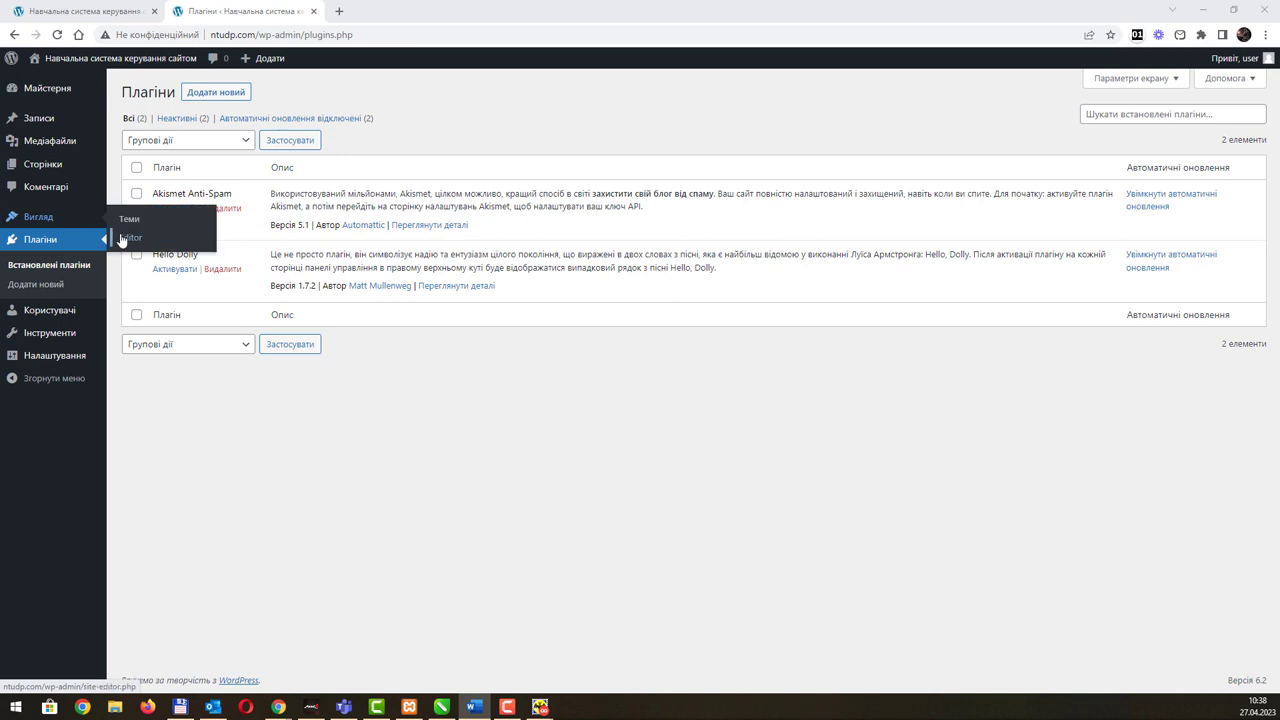
click(122, 238)
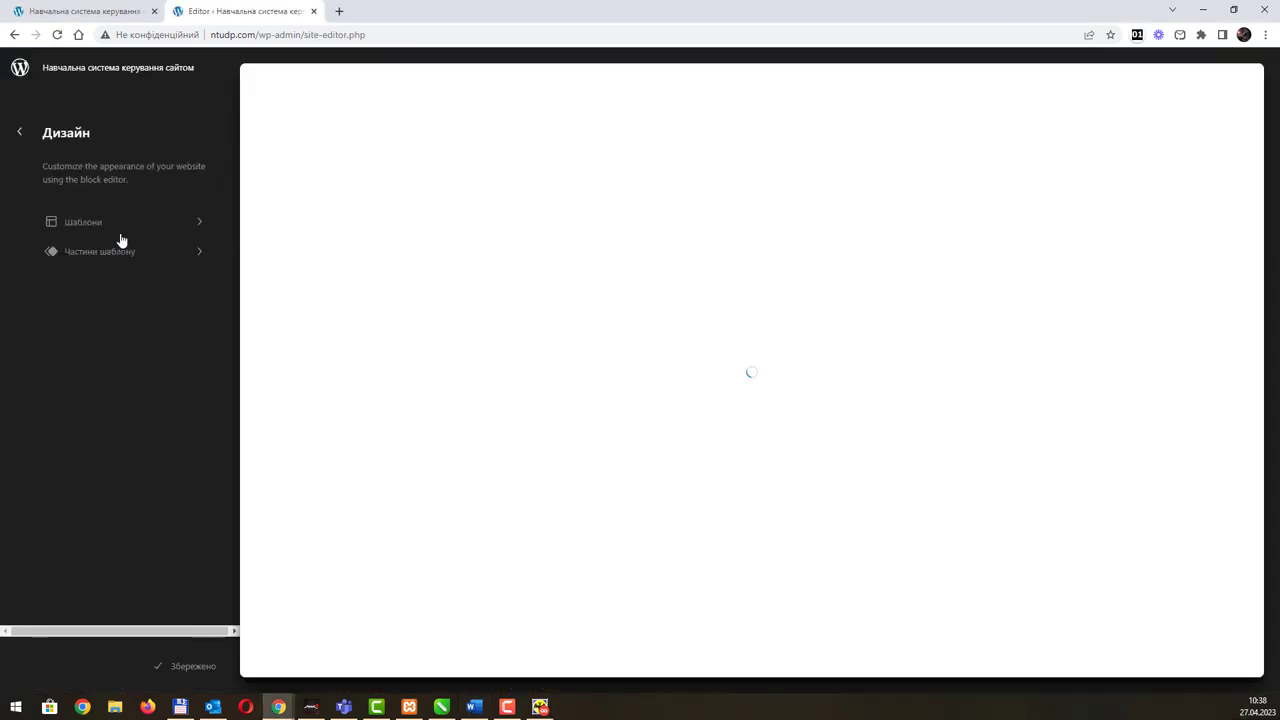
Step: Open the Footer template part for editing and show the inserter's pattern categories
click(198, 251)
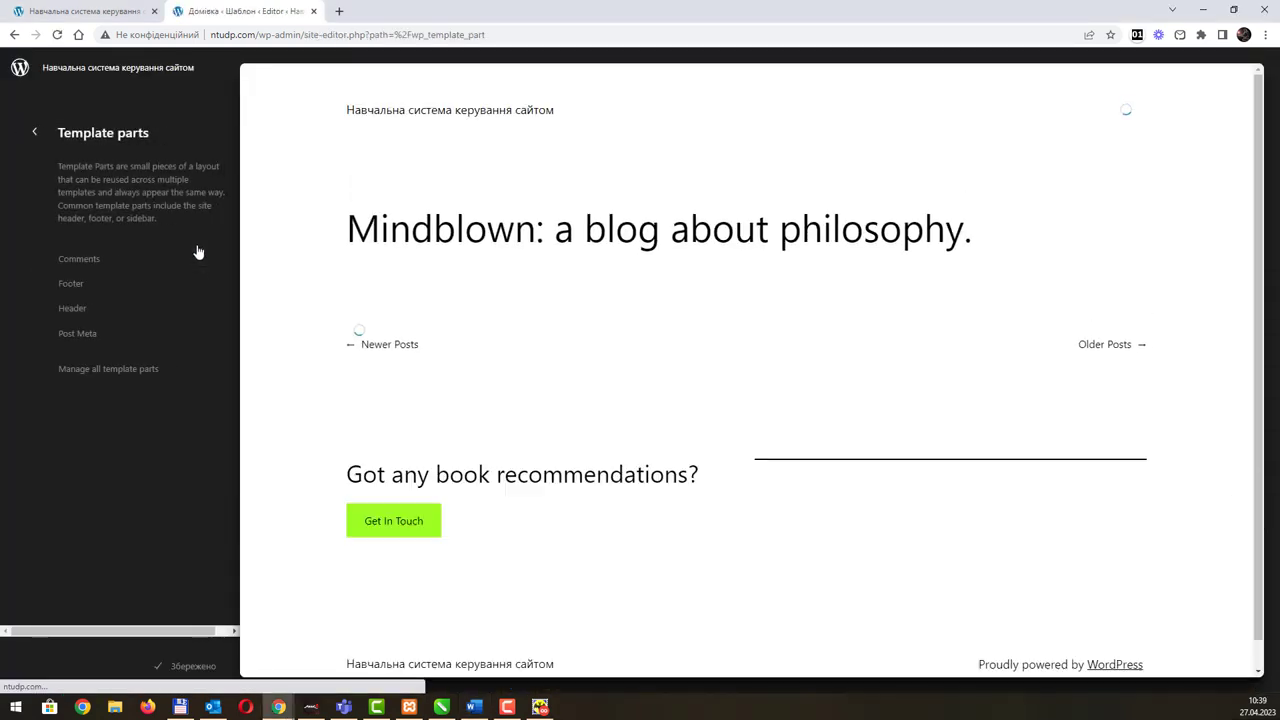
click(117, 285)
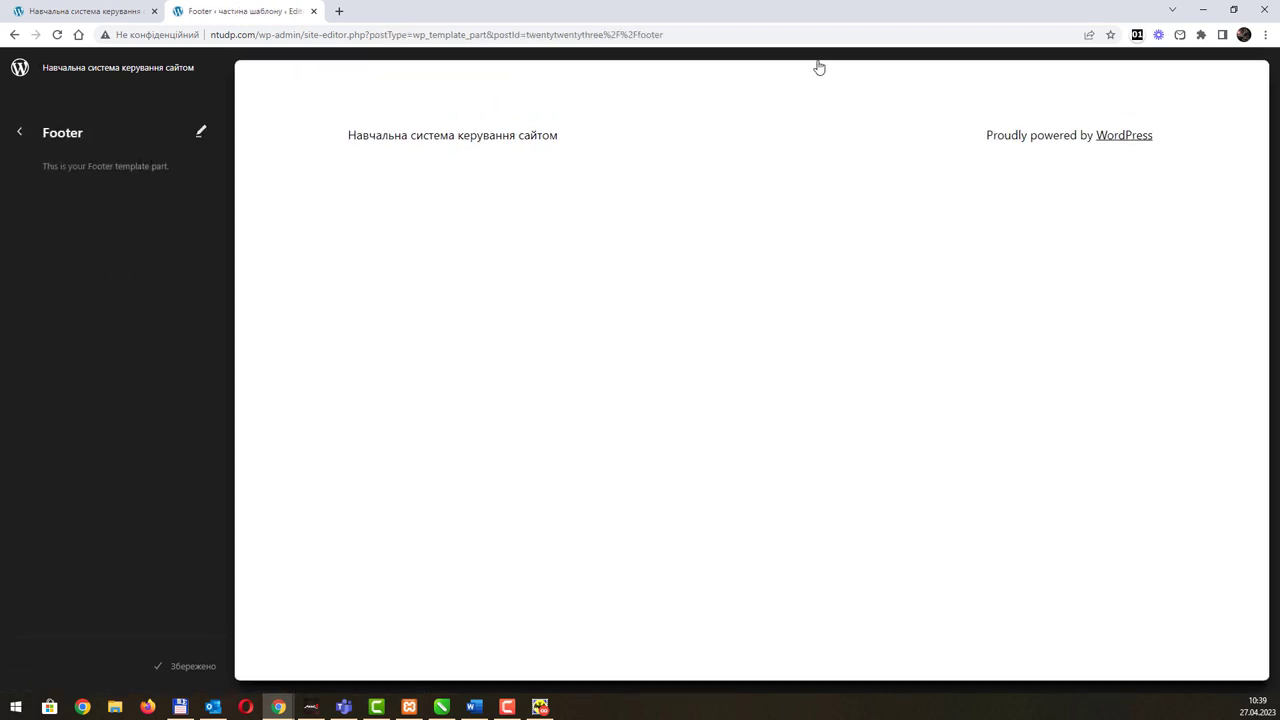
click(593, 124)
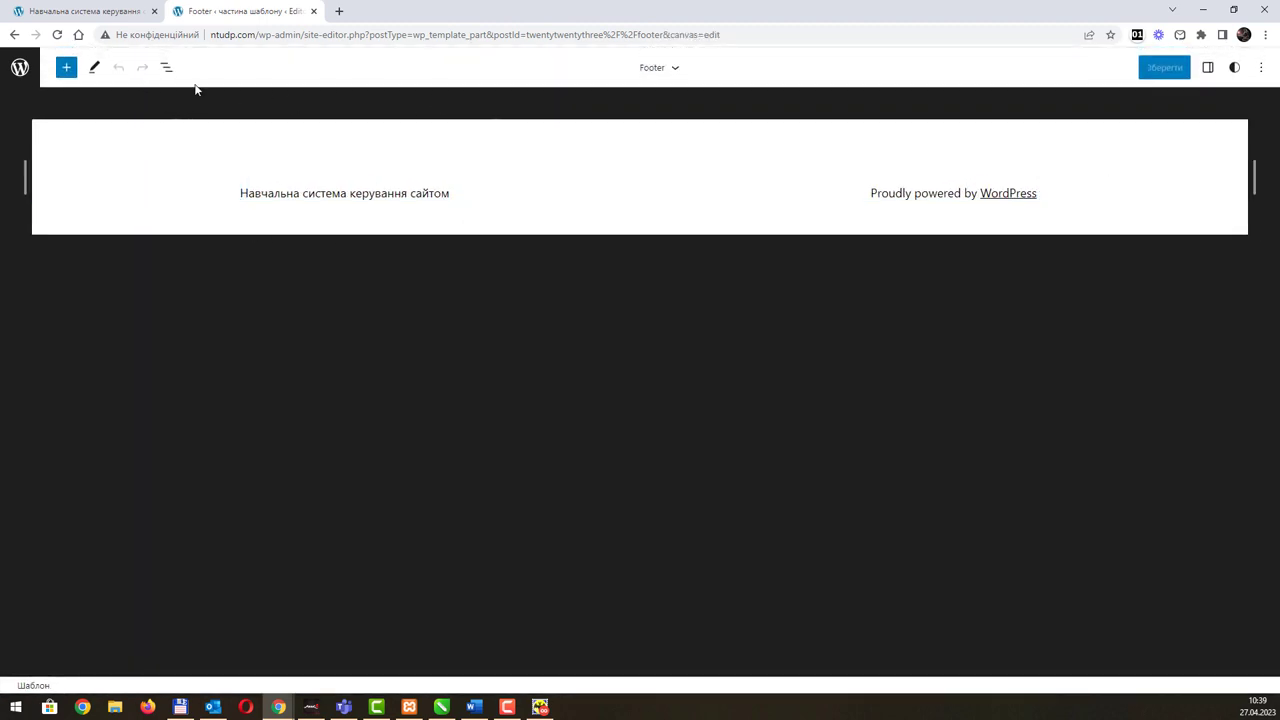
click(66, 67)
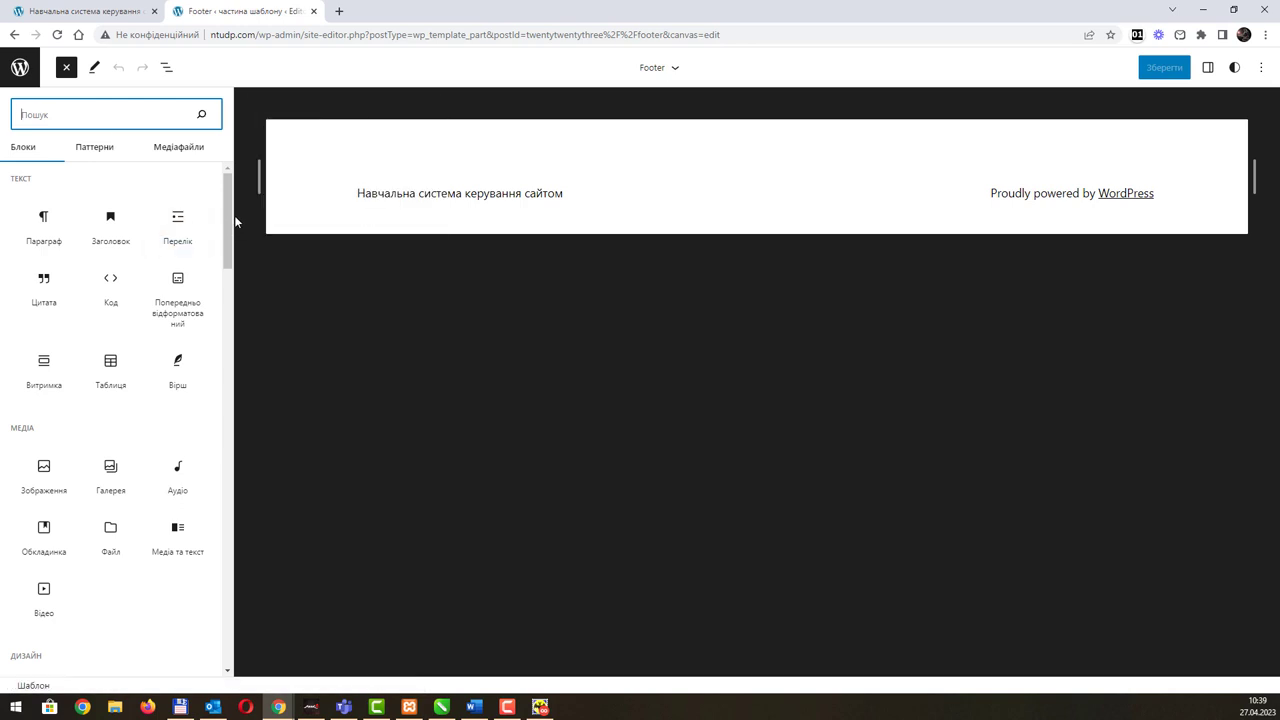
drag(229, 219, 252, 180)
click(96, 148)
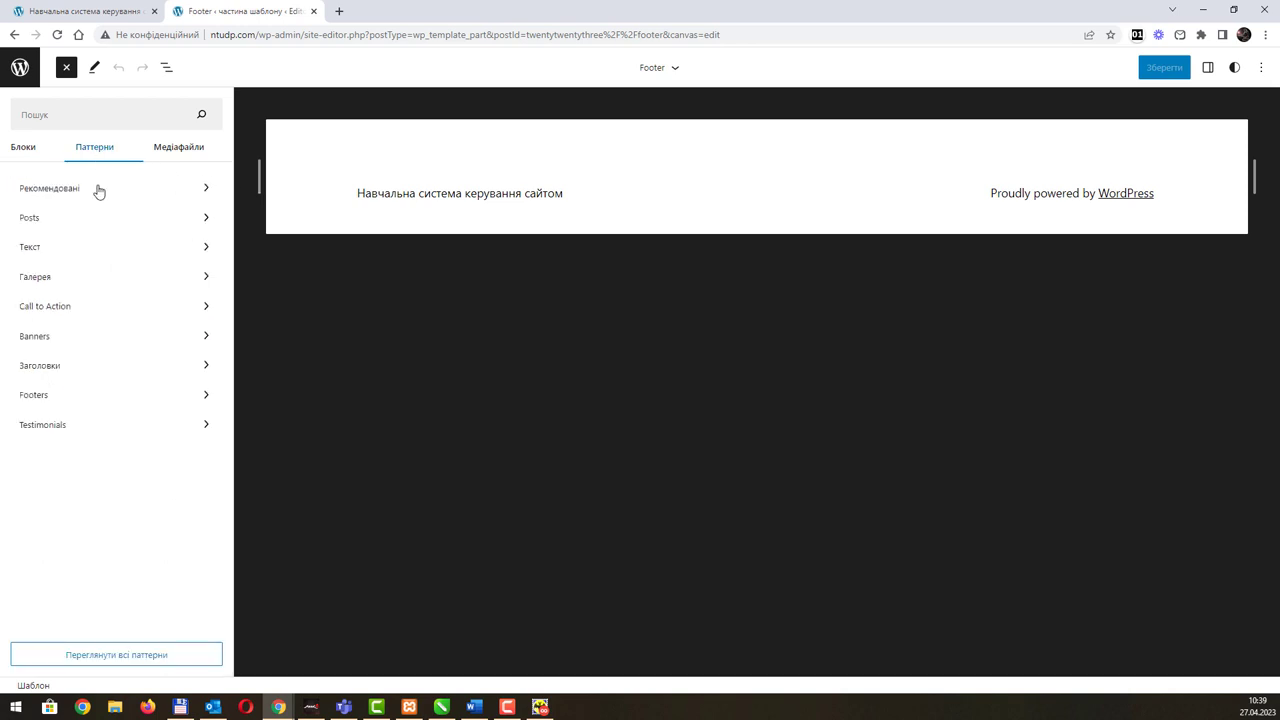
Step: Insert the Call to Action pattern 'Social links with shared background color' into the footer
click(78, 316)
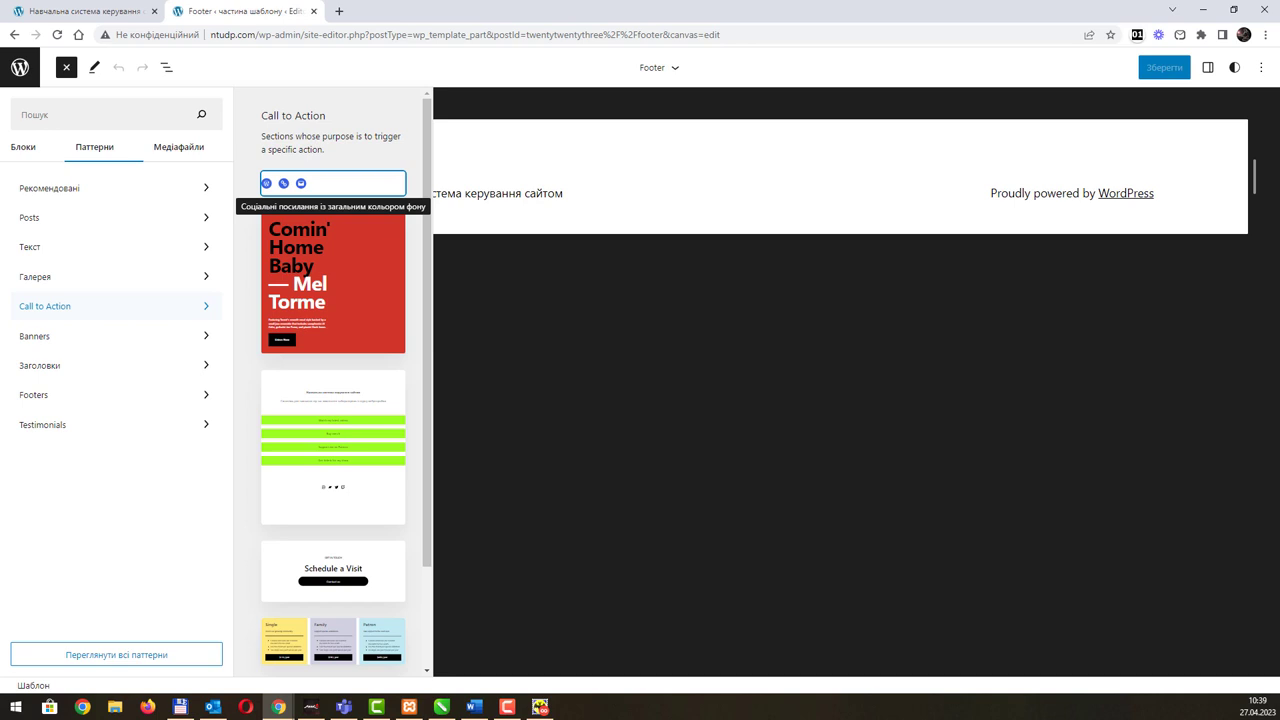
key(alt+Tab)
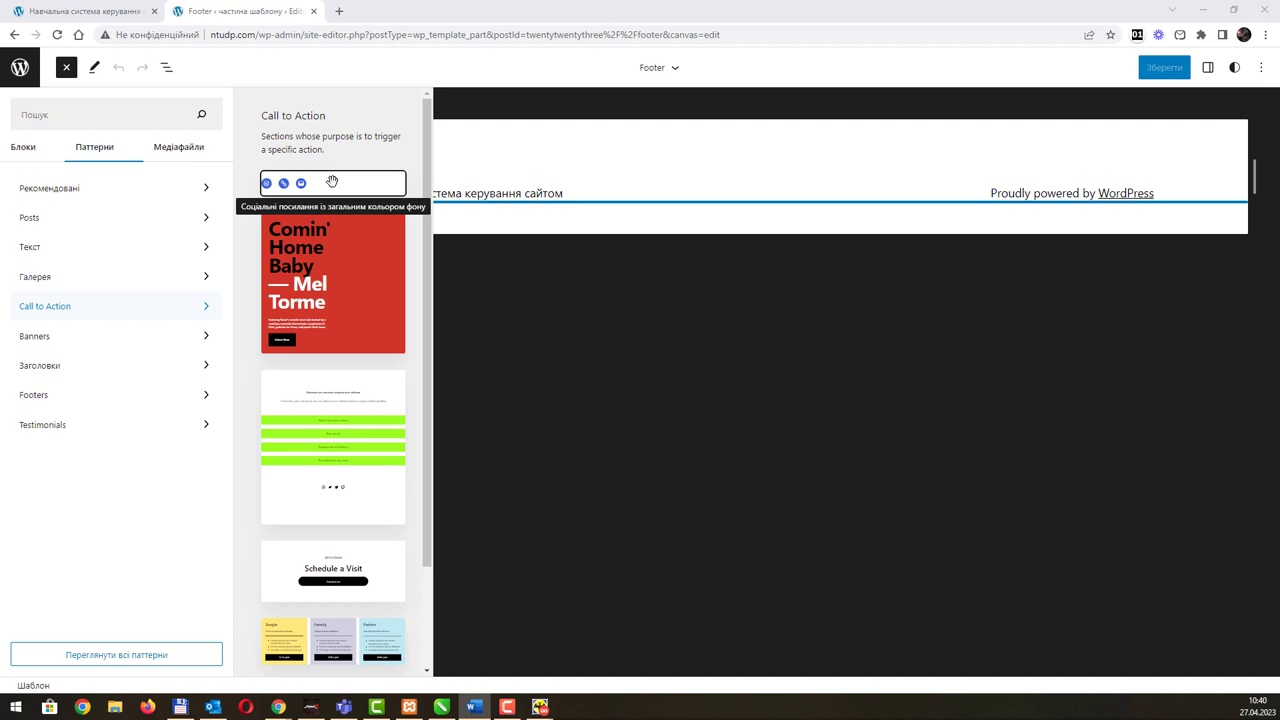
drag(332, 182, 791, 171)
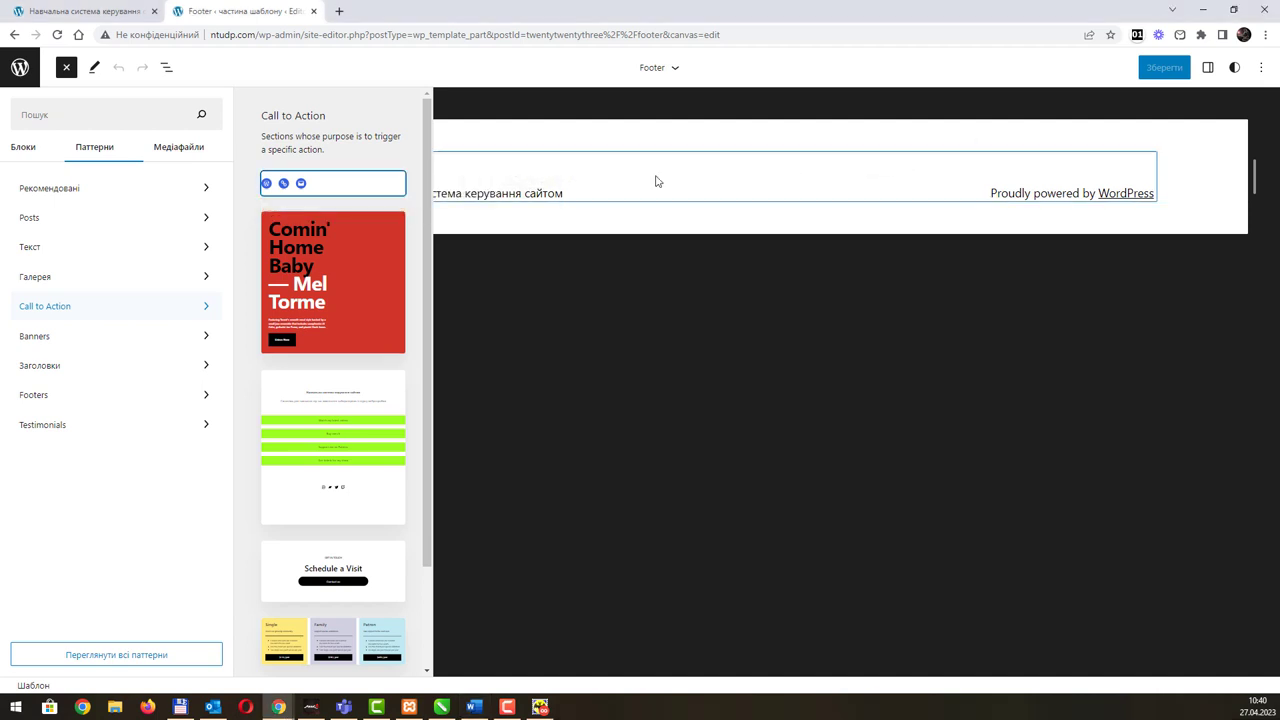
click(377, 183)
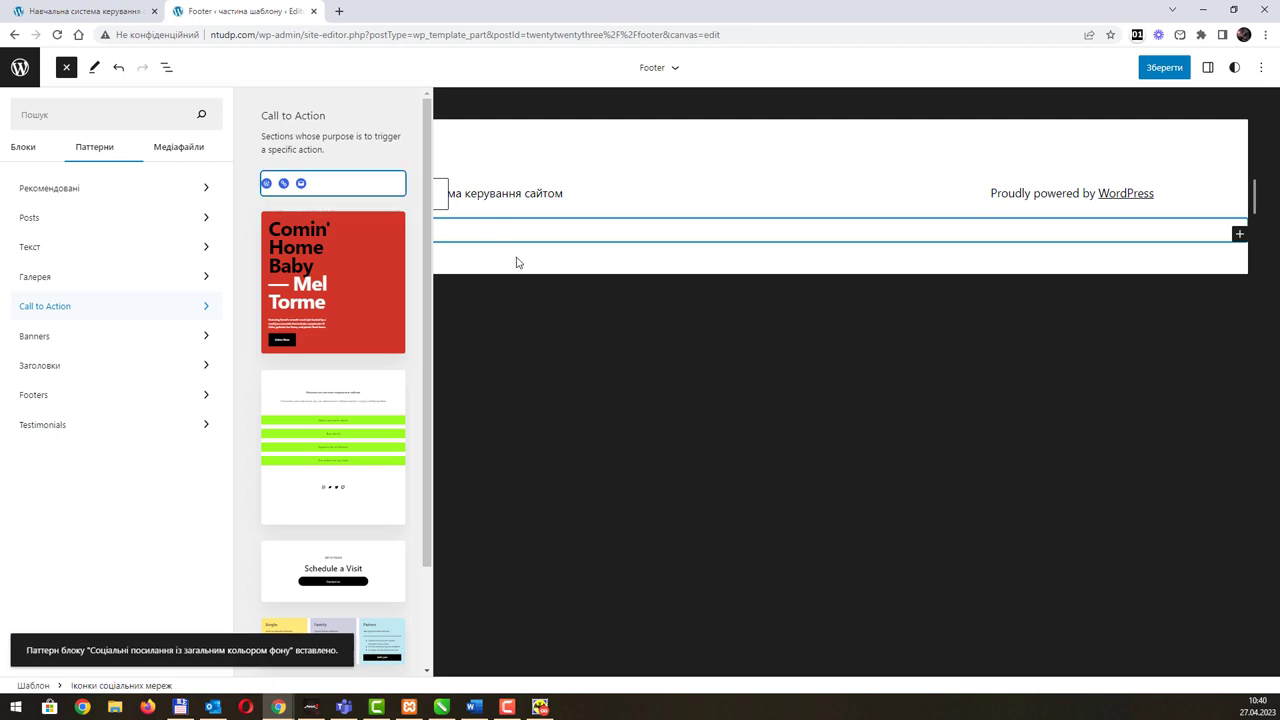
click(62, 310)
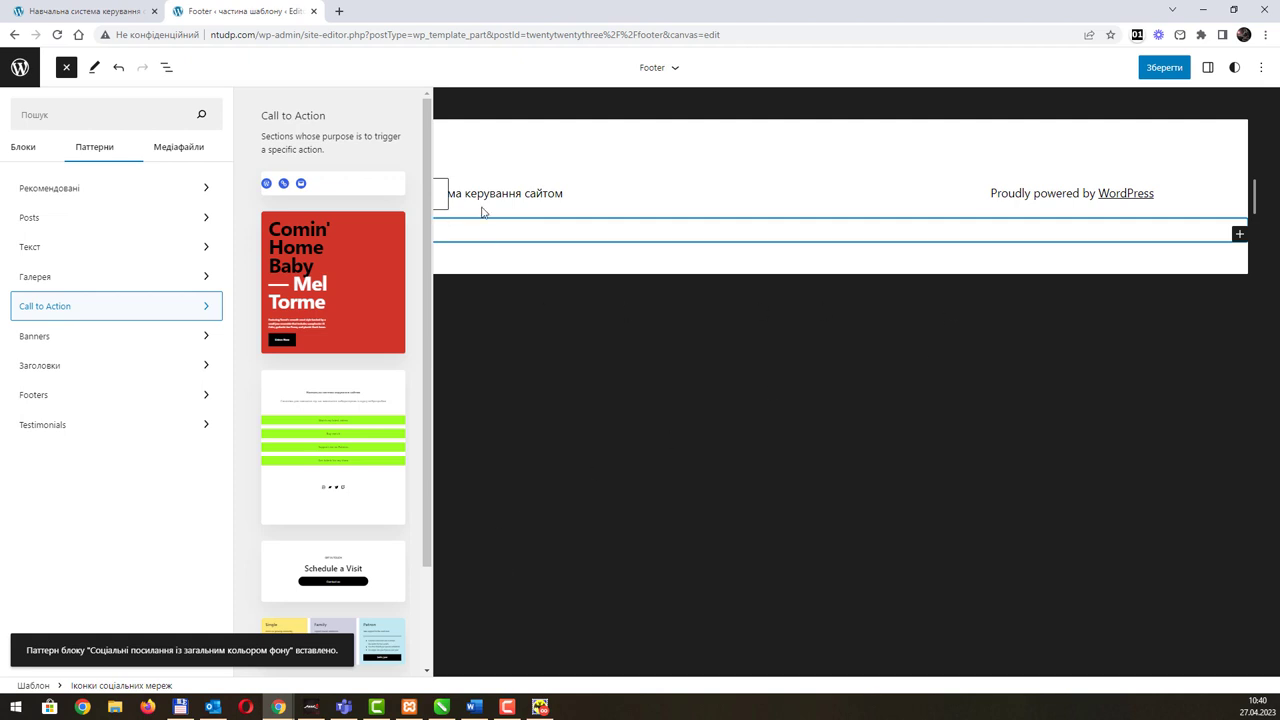
click(572, 415)
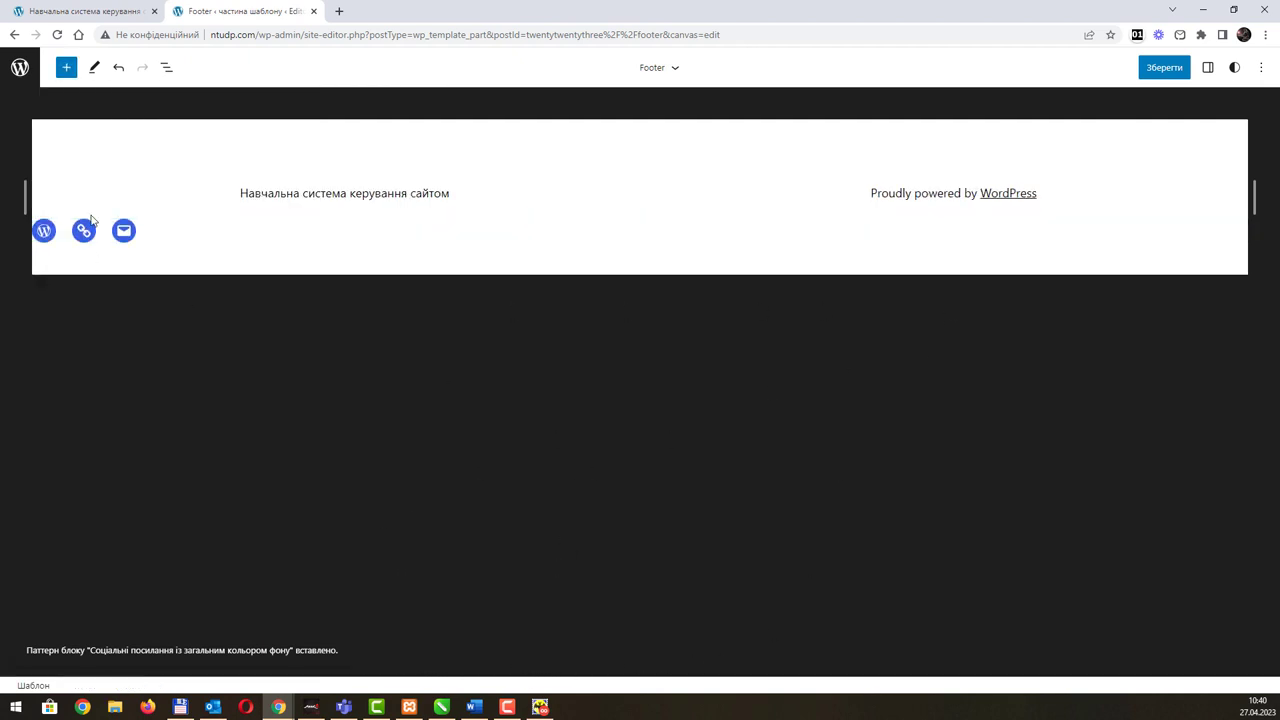
Step: Reorder the footer's social icons to WordPress, Mail, Link by moving Link after Mail
click(139, 233)
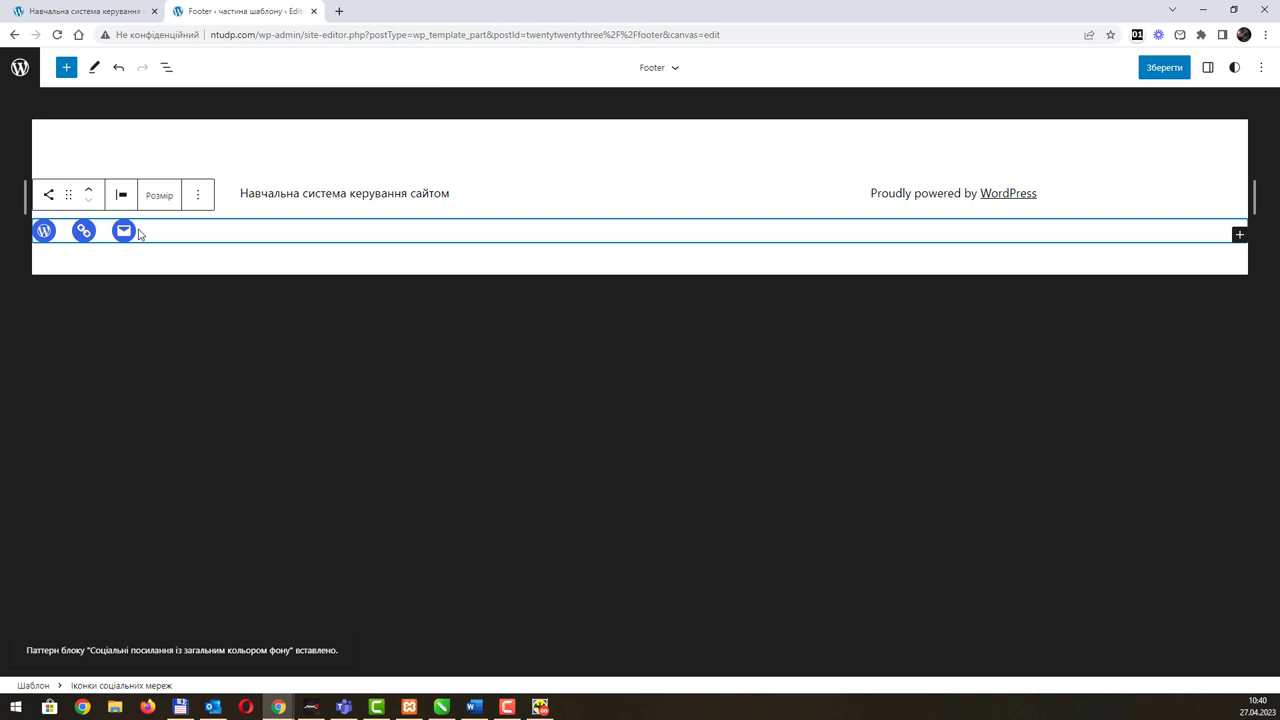
click(1239, 236)
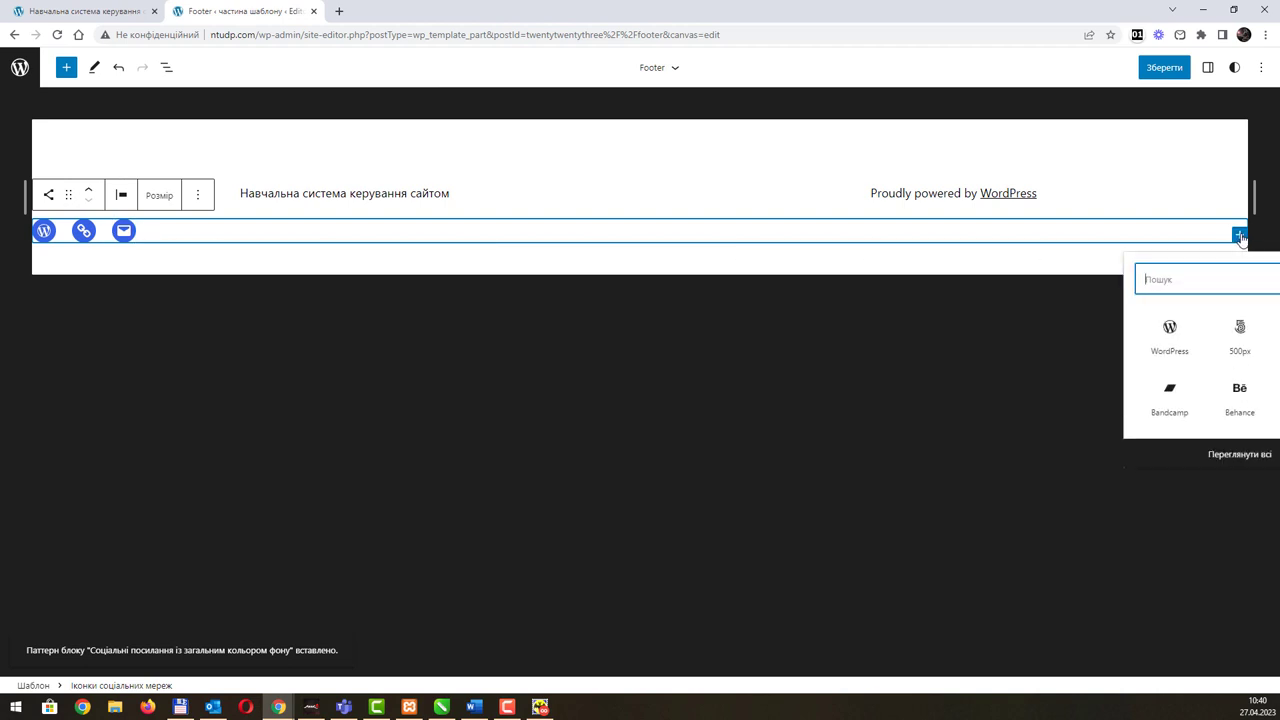
click(124, 231)
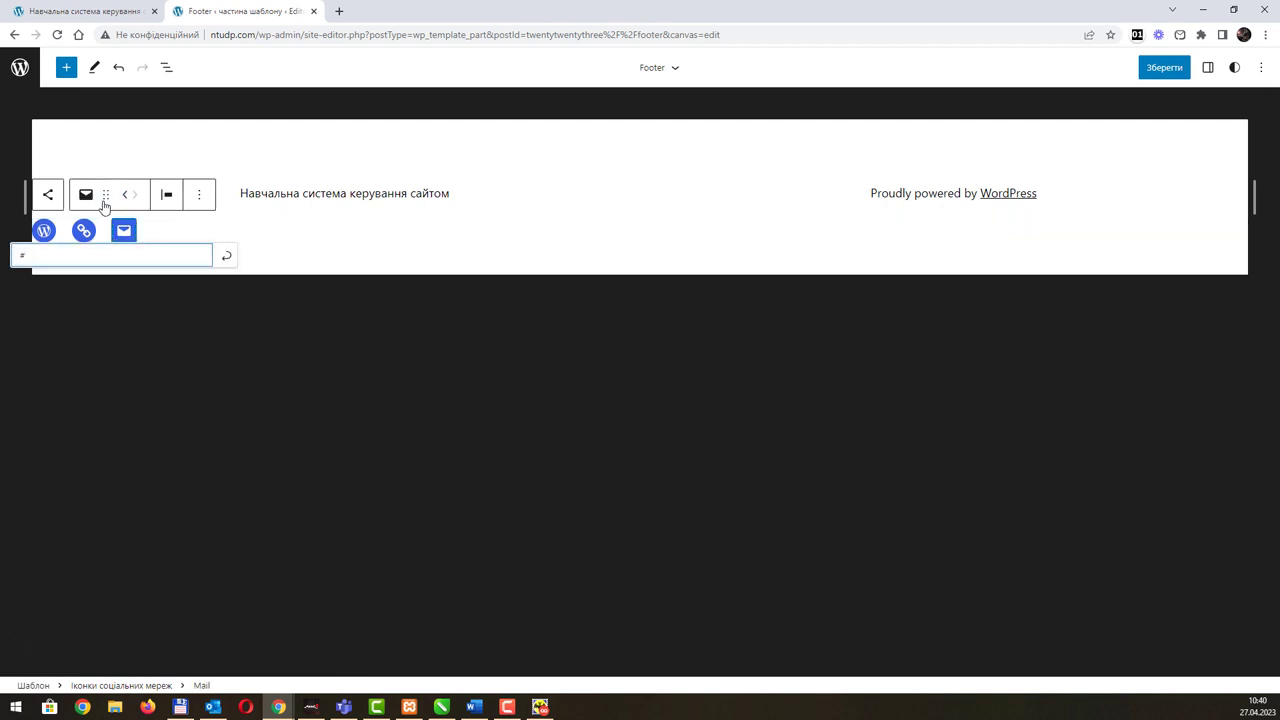
click(200, 196)
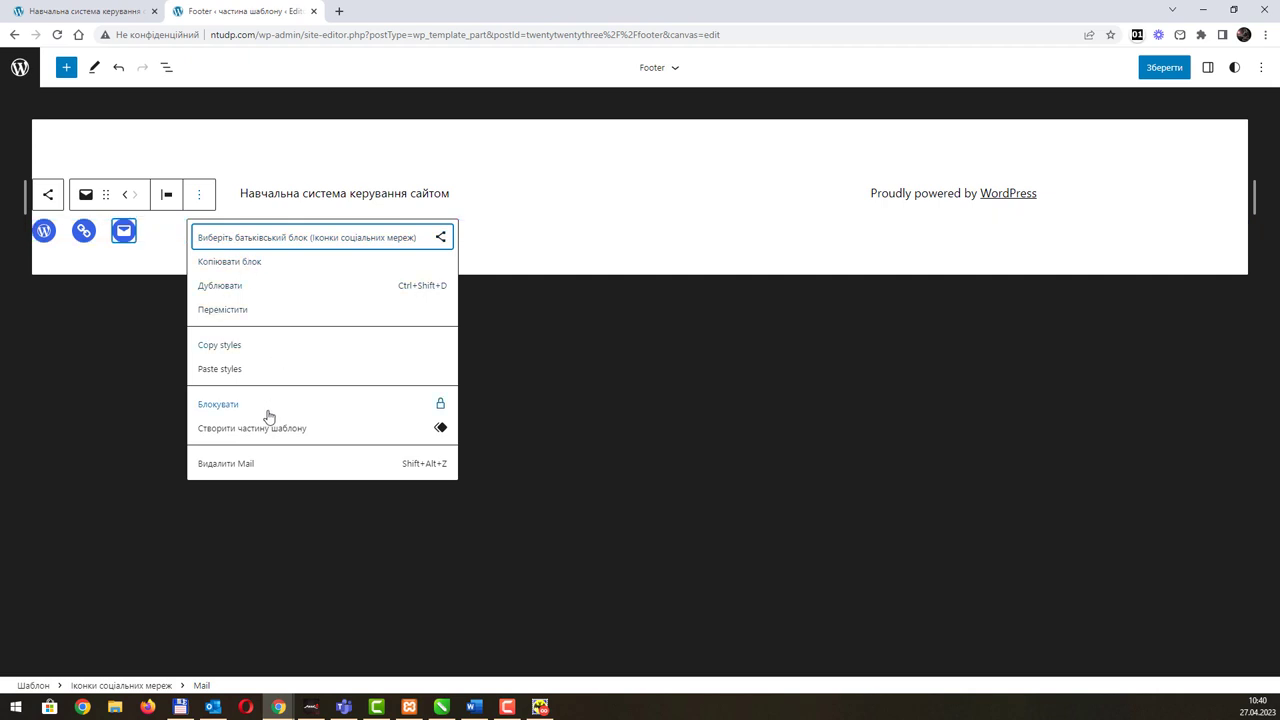
click(85, 234)
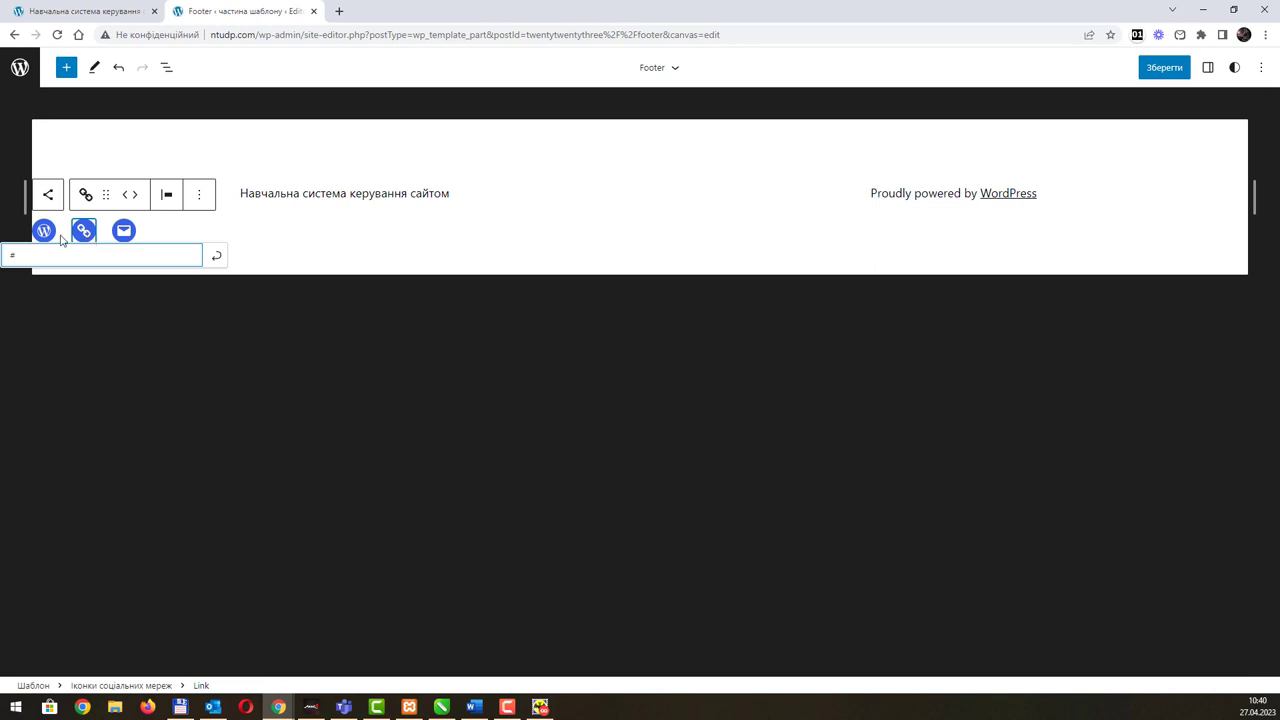
click(30, 240)
click(86, 236)
click(107, 196)
drag(107, 196, 163, 216)
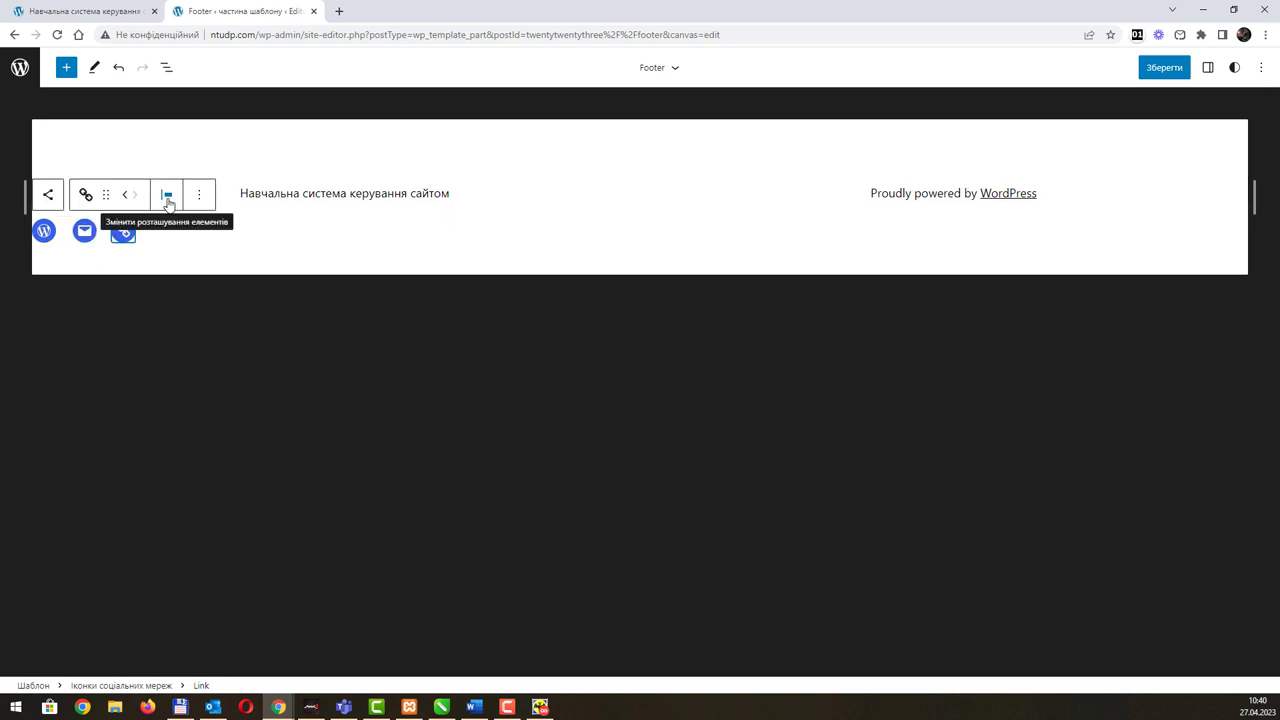
Step: Transform the Social Icons block into a centred Group and start saving the Footer
click(49, 195)
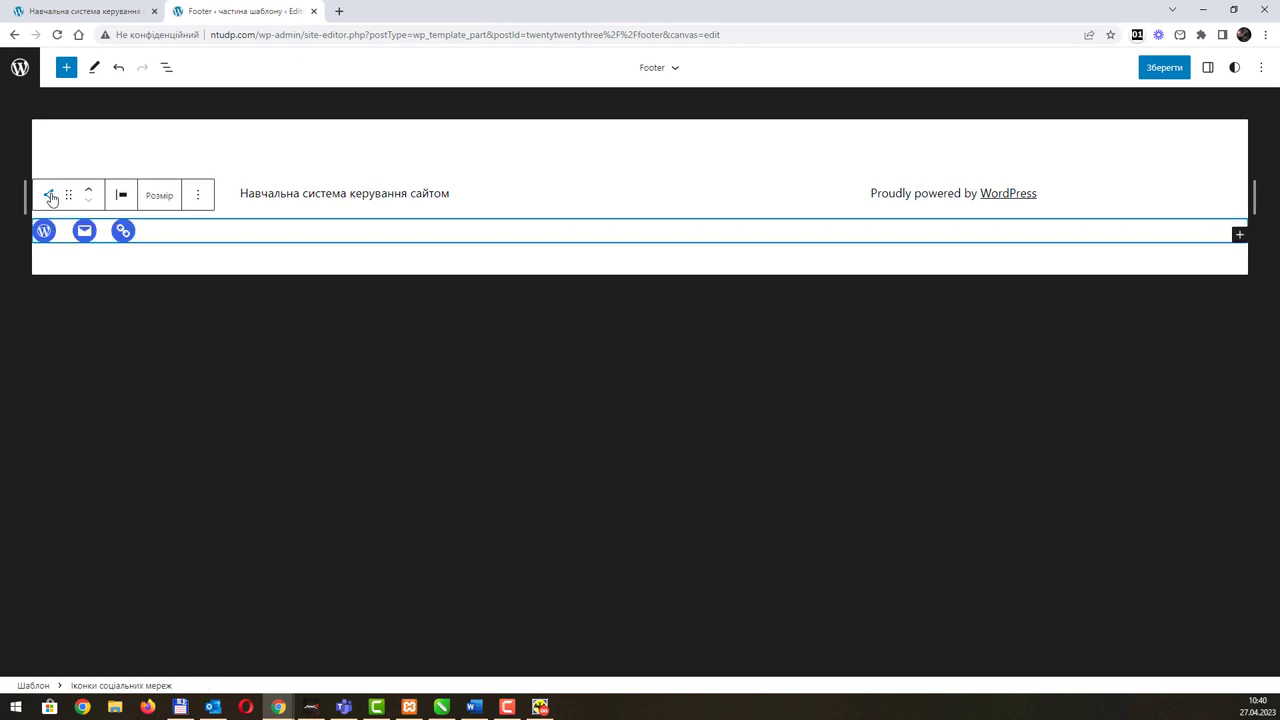
click(50, 195)
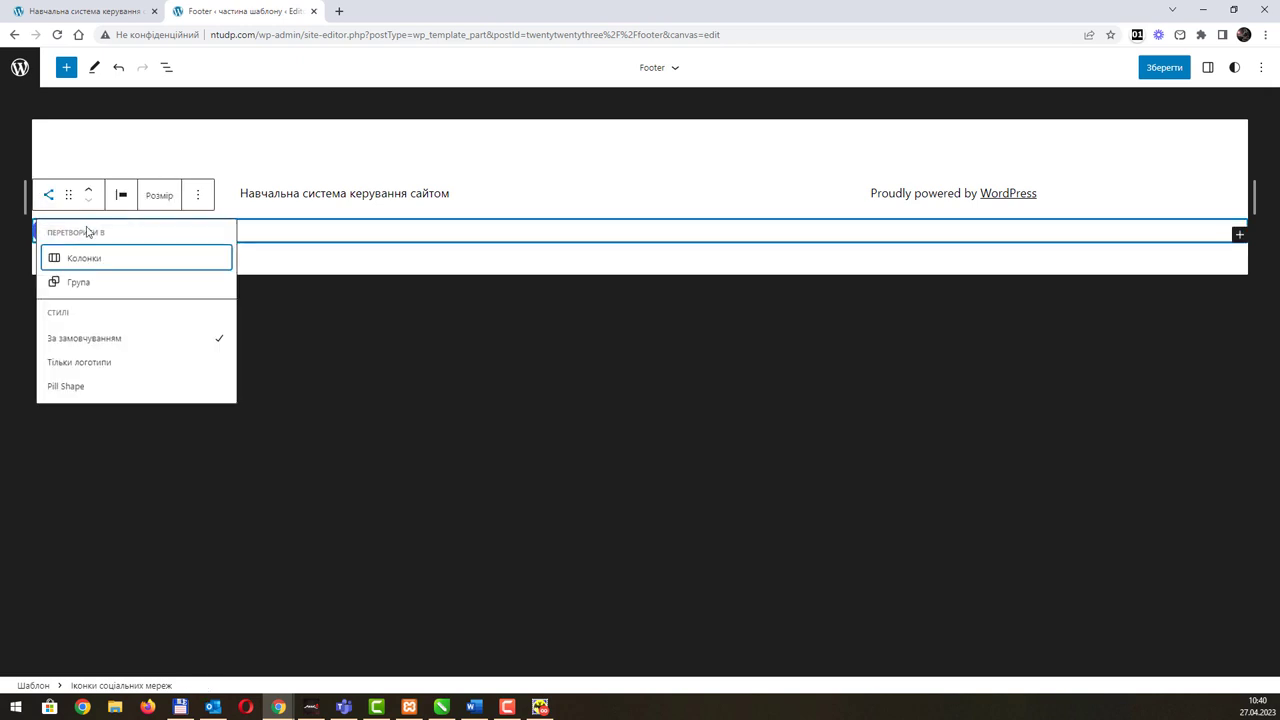
click(130, 285)
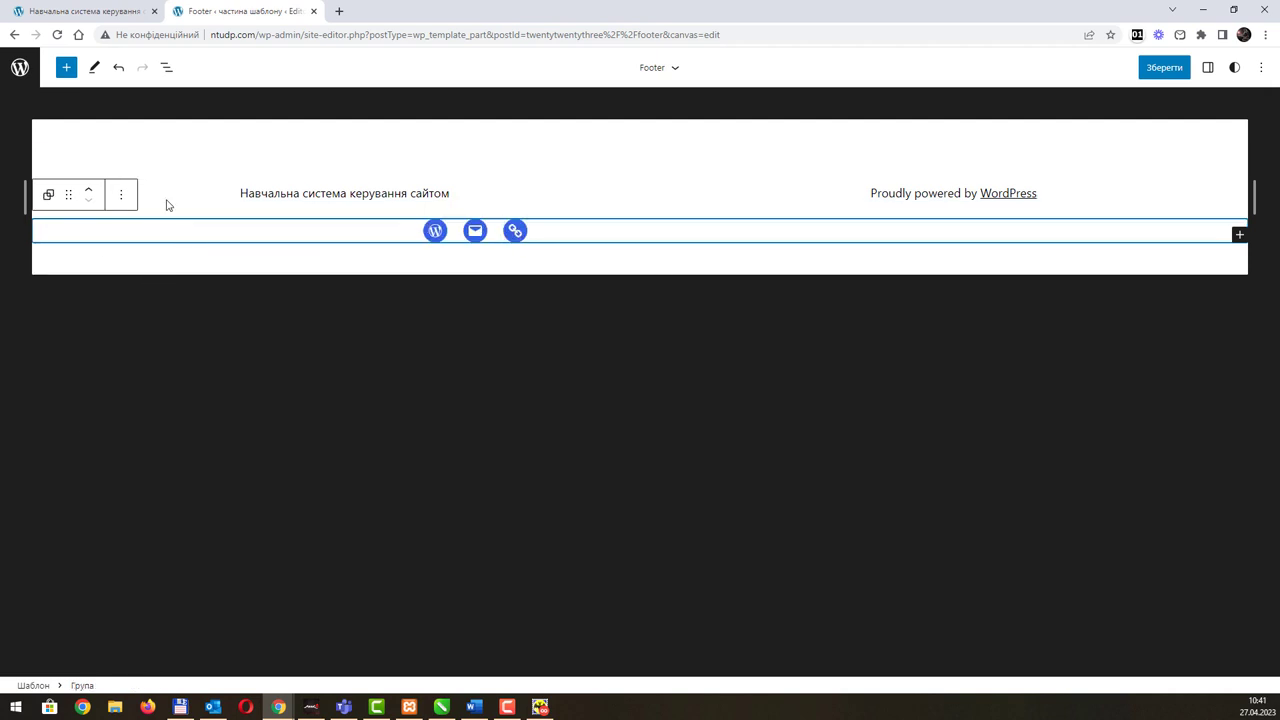
click(121, 195)
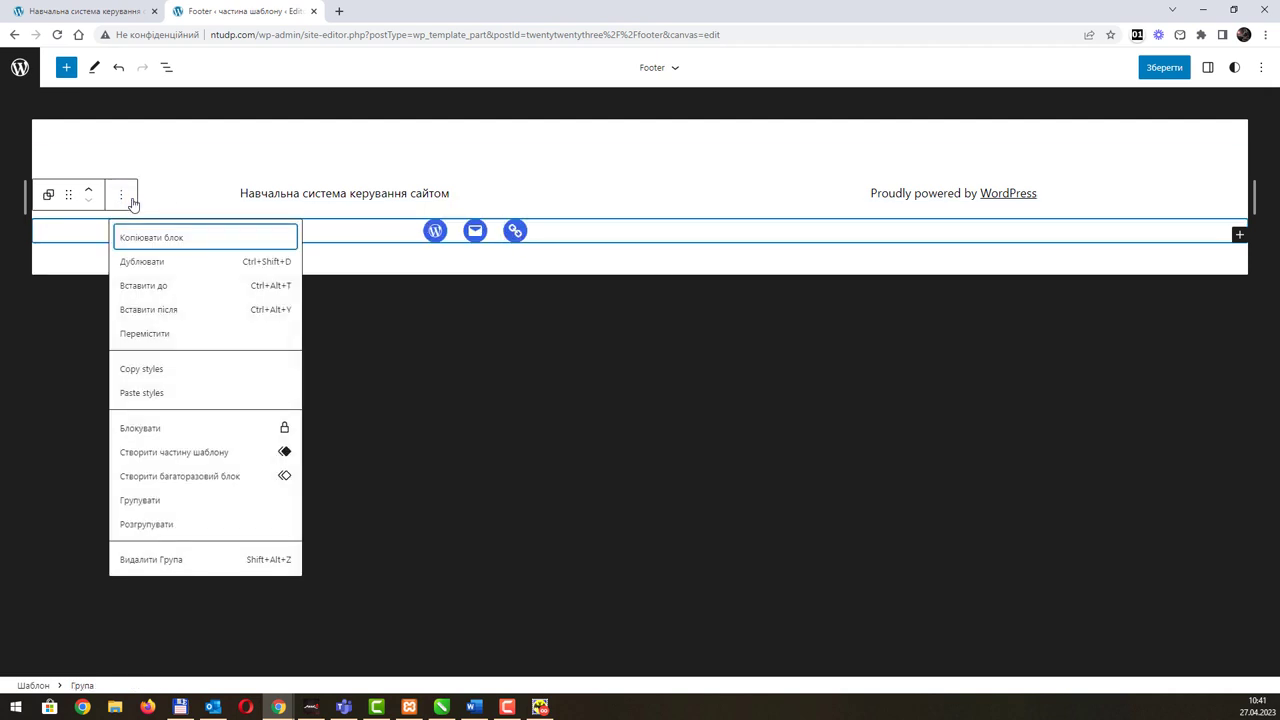
click(133, 203)
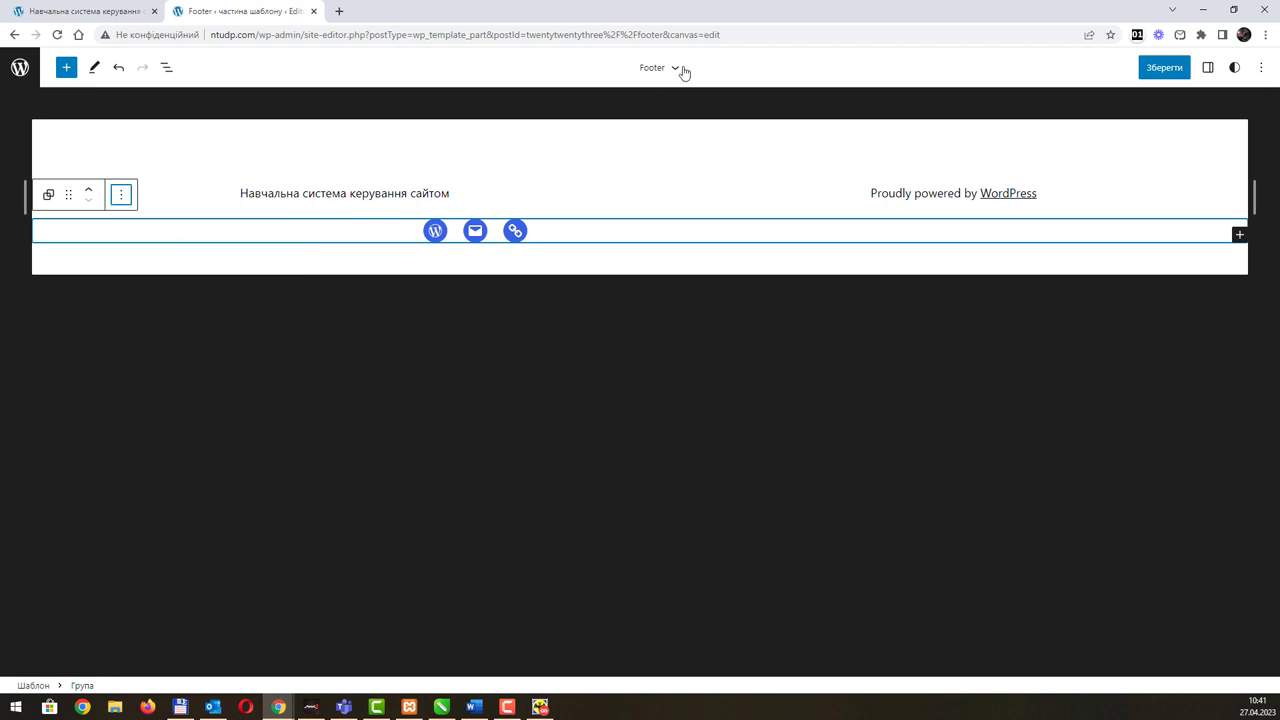
click(1140, 67)
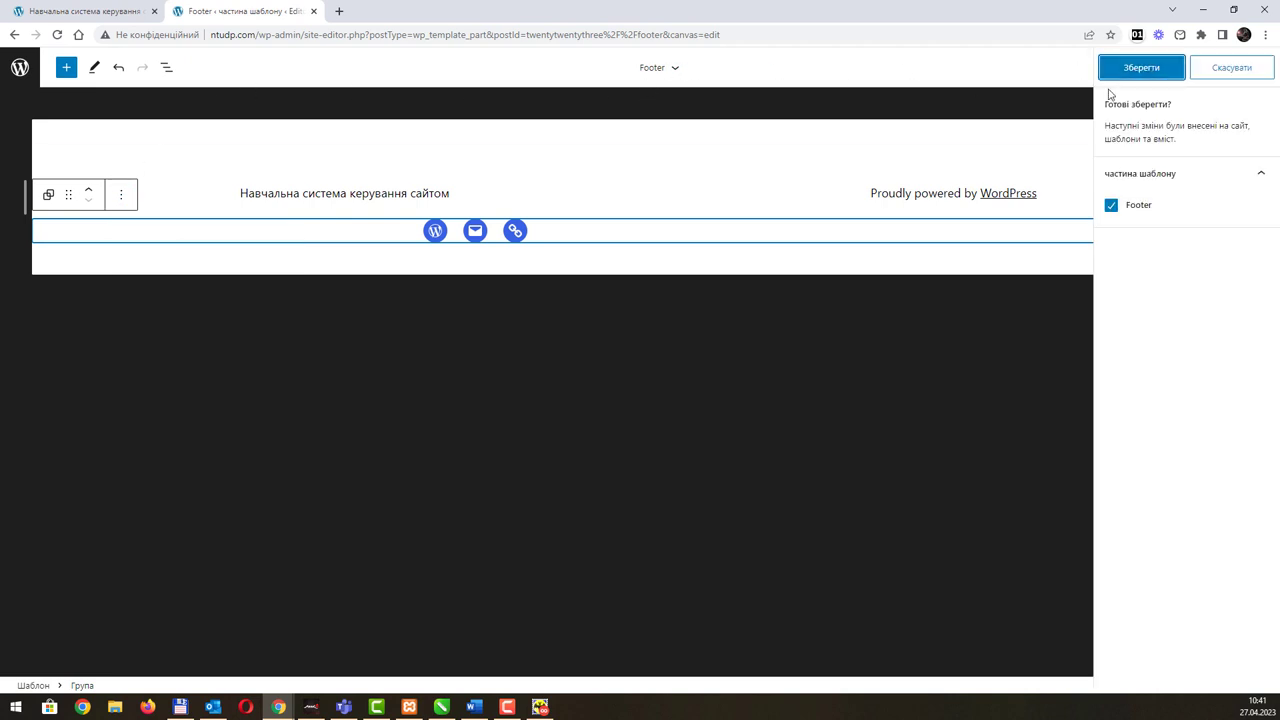
Step: Save the Footer template part and go to the list of all template parts
click(1140, 70)
click(674, 68)
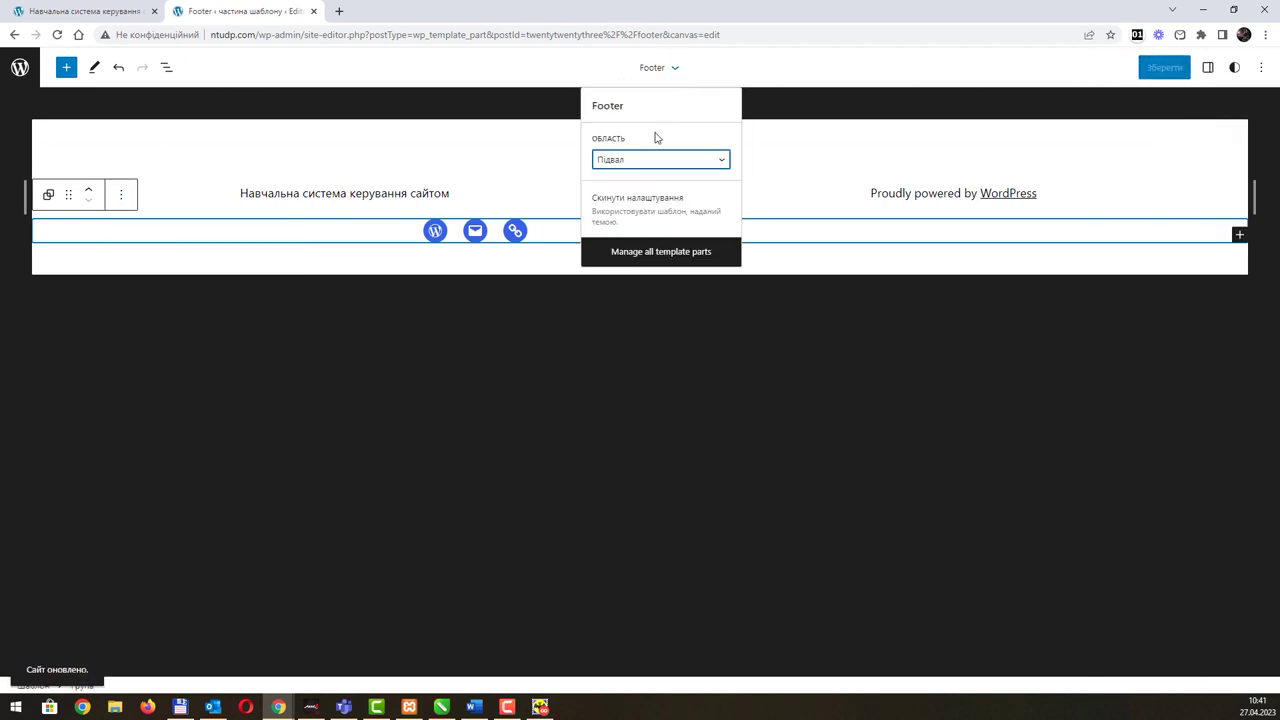
click(648, 254)
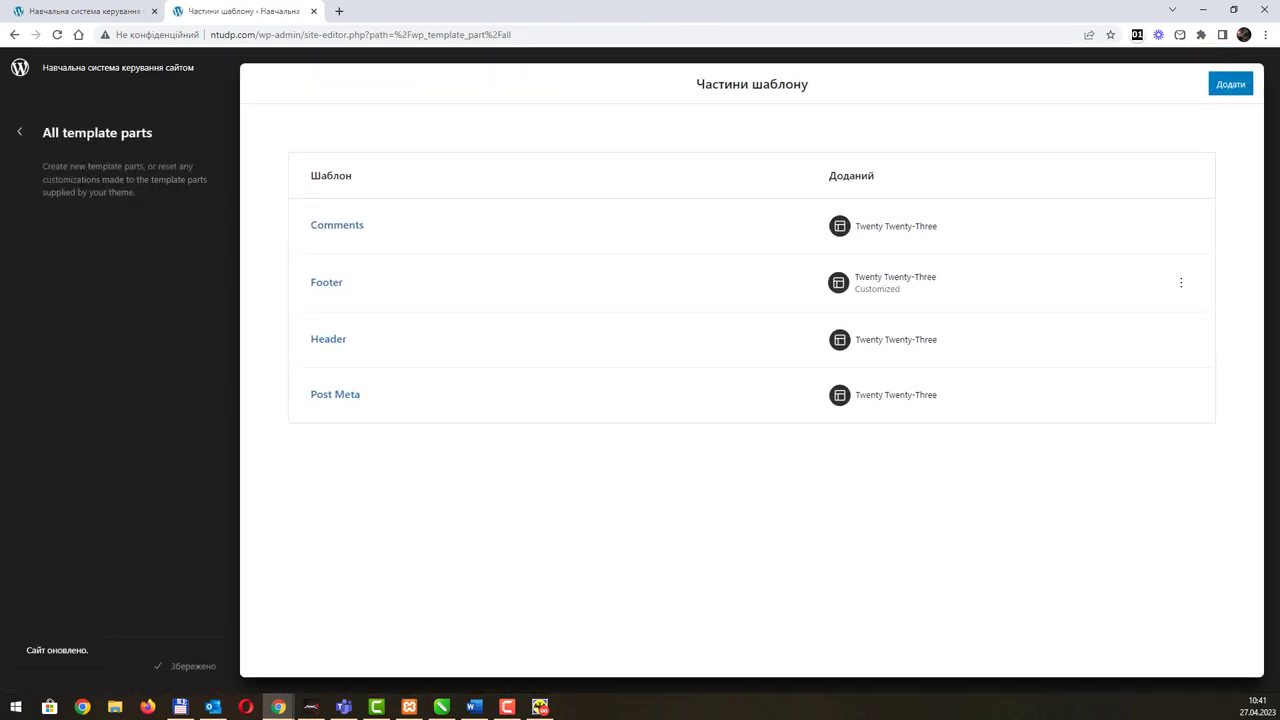
Step: Leave the site editor and return to the admin Dashboard (Майстерня)
key(alt+Tab)
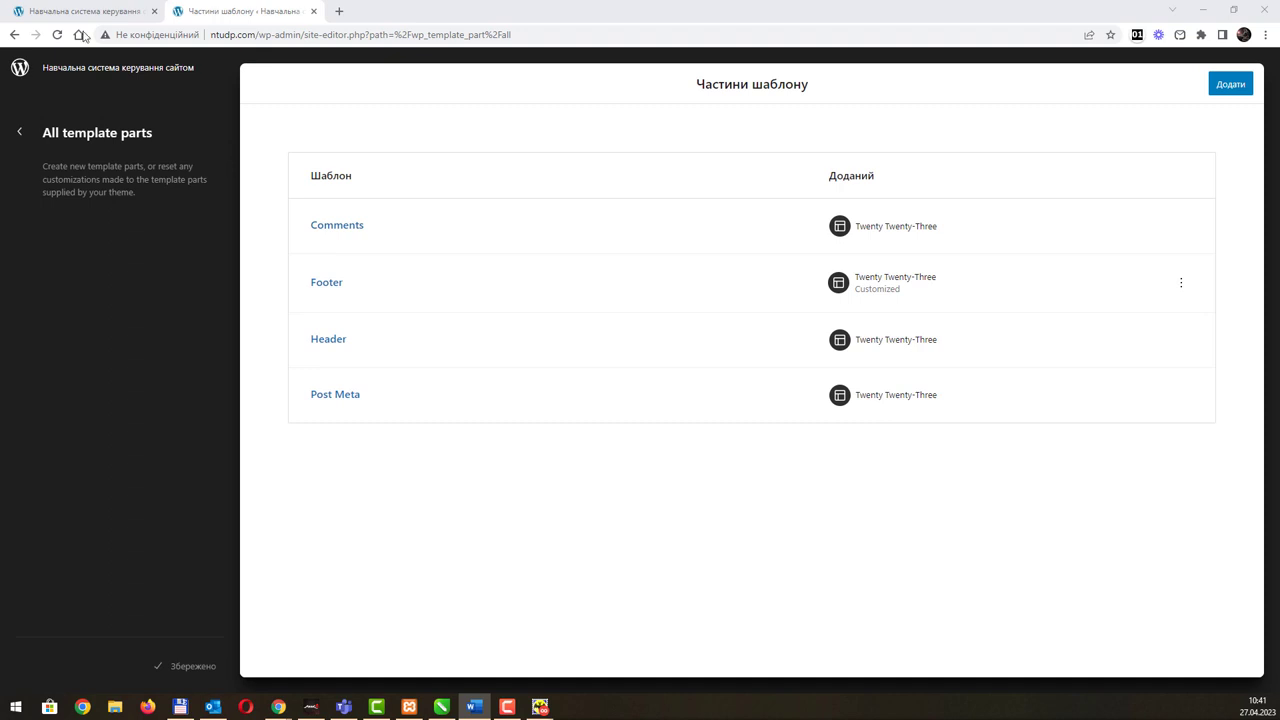
click(21, 145)
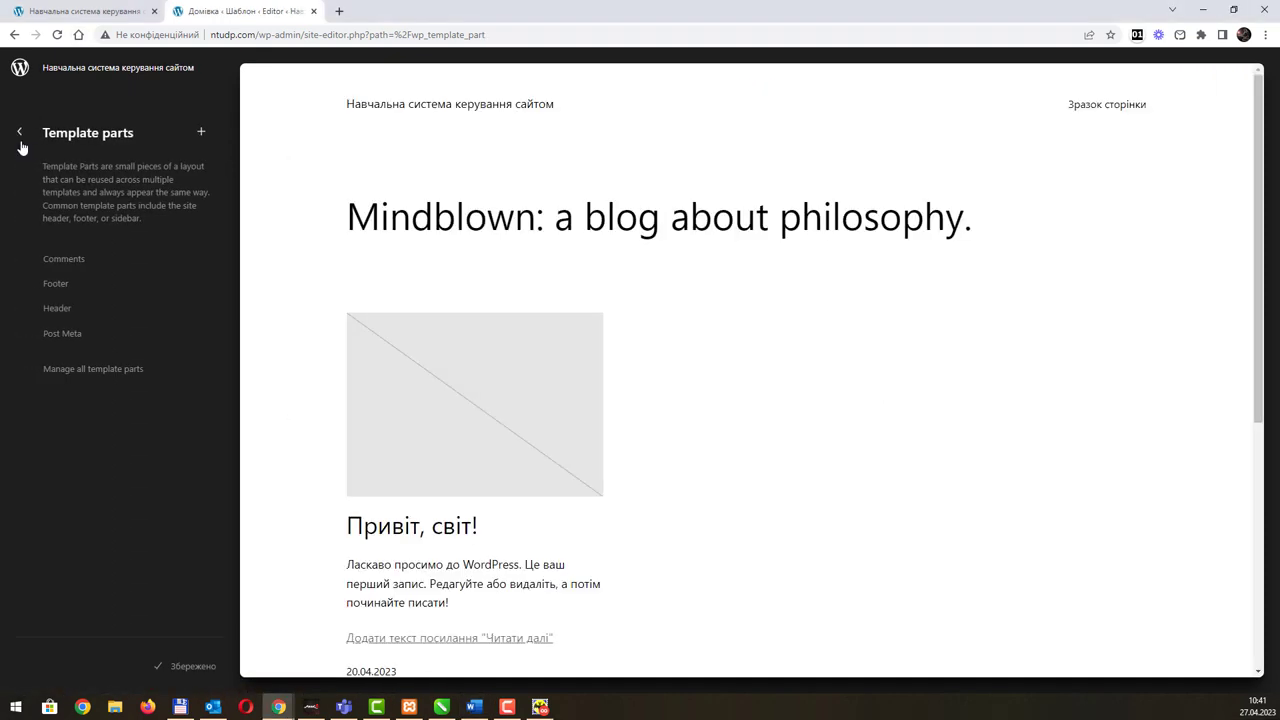
click(18, 136)
click(22, 134)
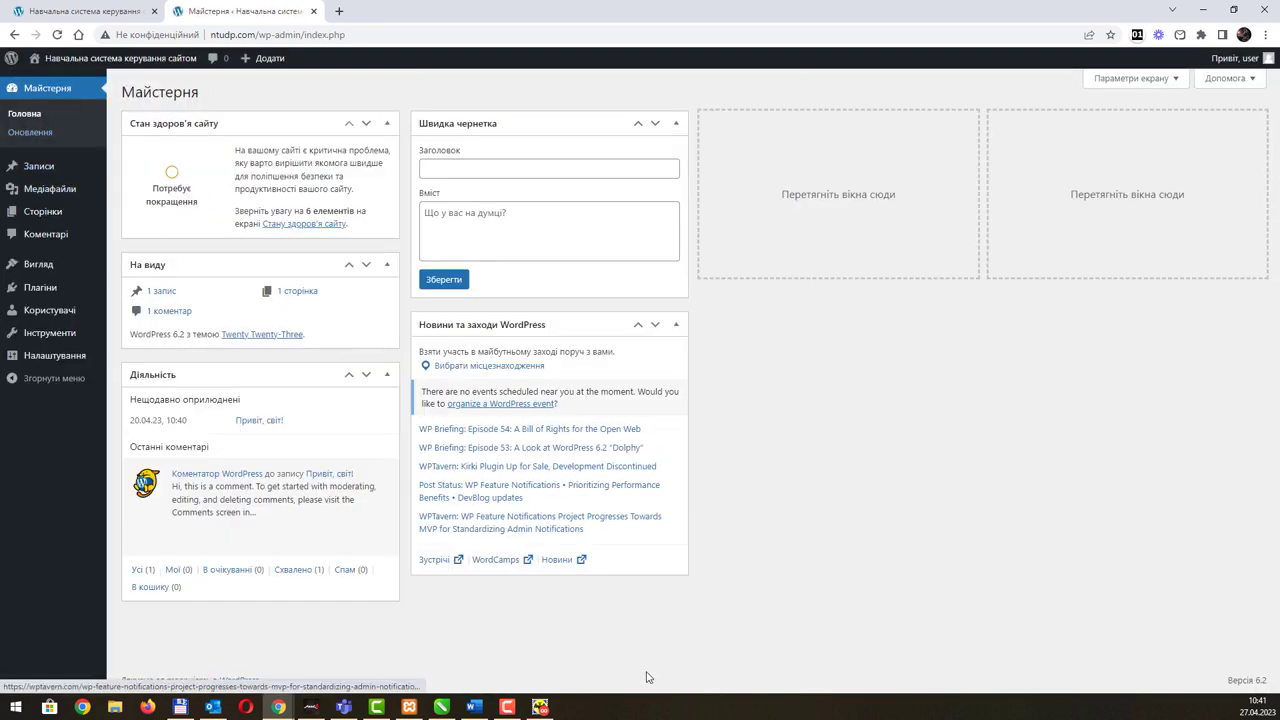
Step: Open Плагіни (Plugins), listing inactive Akismet Anti-Spam 5.1 and Hello Dolly 1.7.2
click(474, 707)
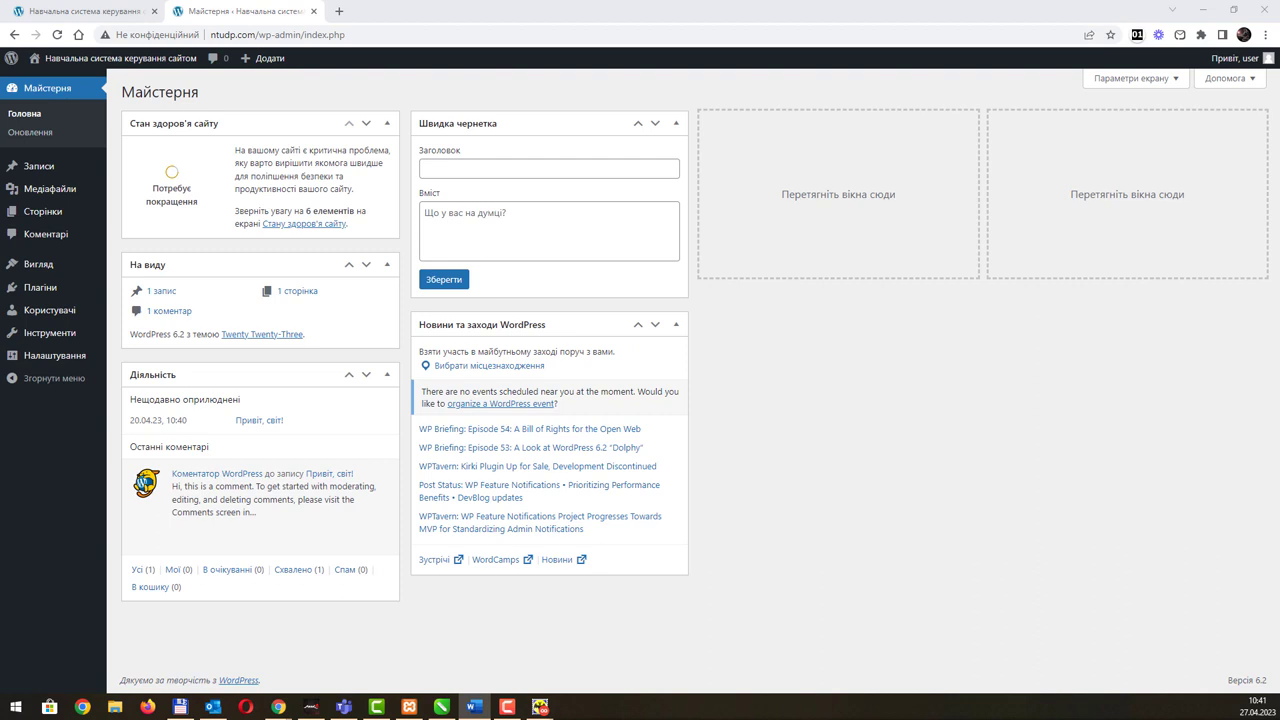
click(34, 288)
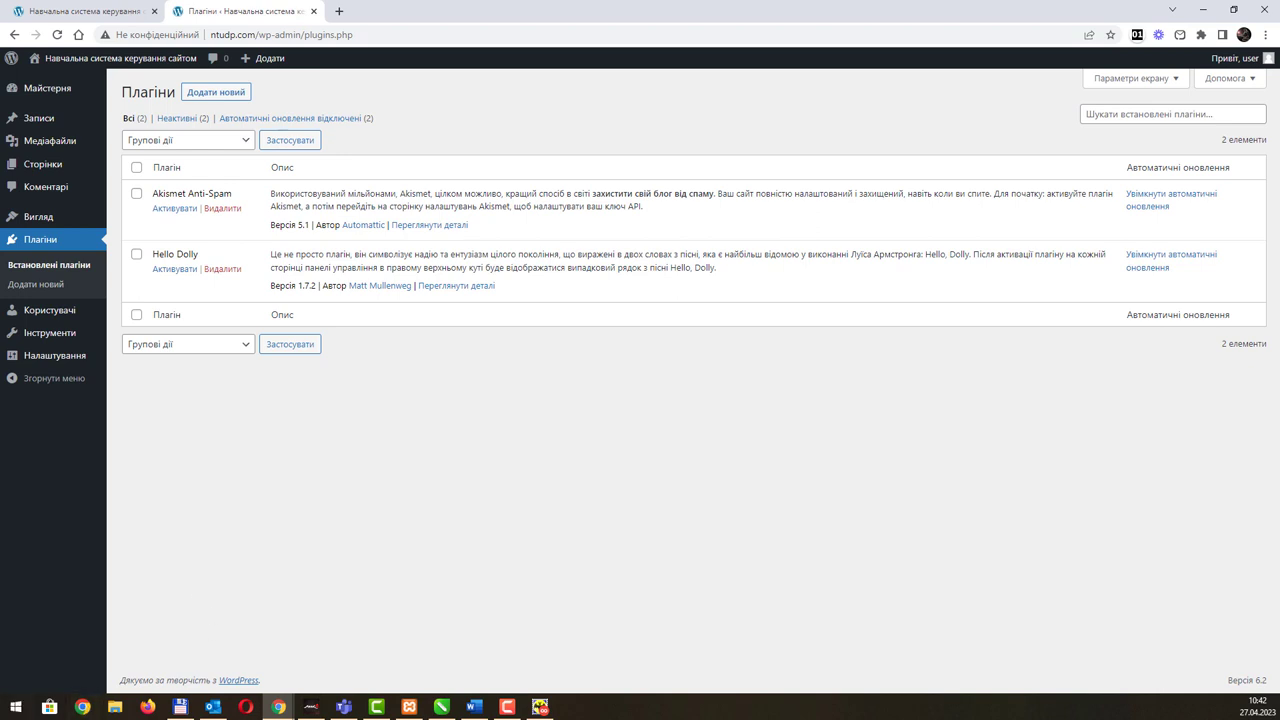
click(474, 706)
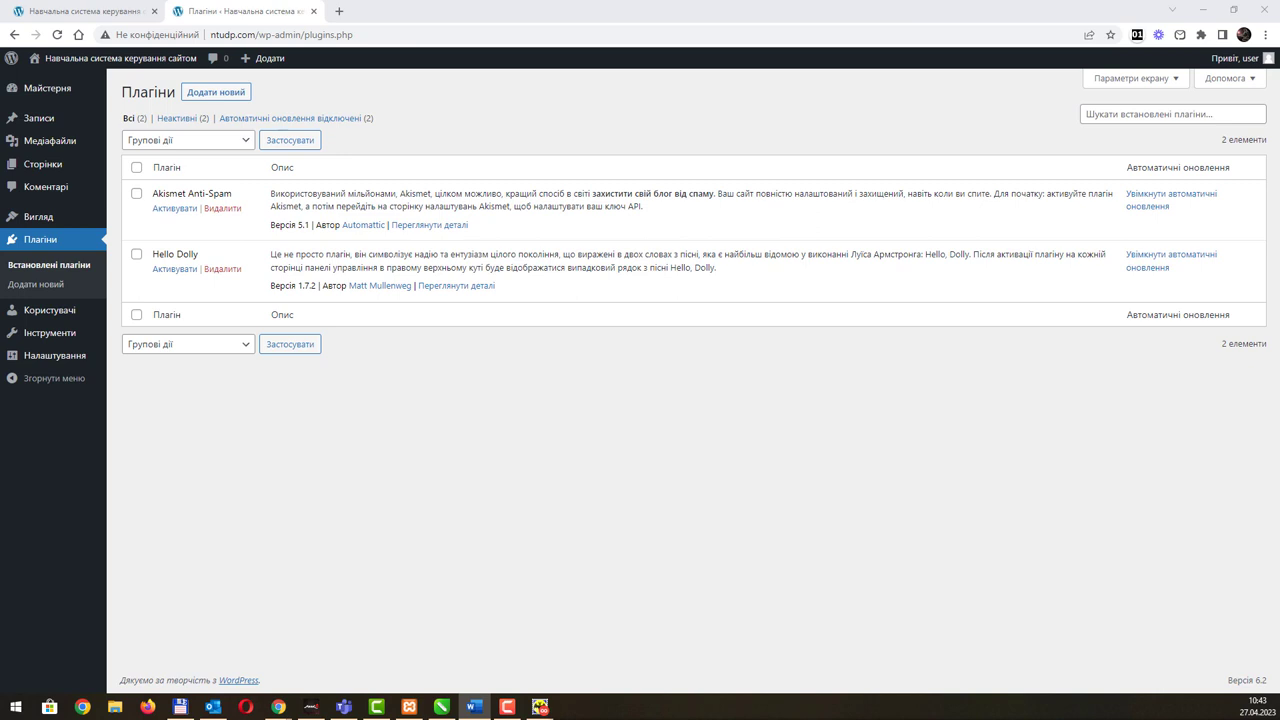
Step: Open the Add Plugins page, look over the featured plugins, and focus the plugin search box
click(213, 97)
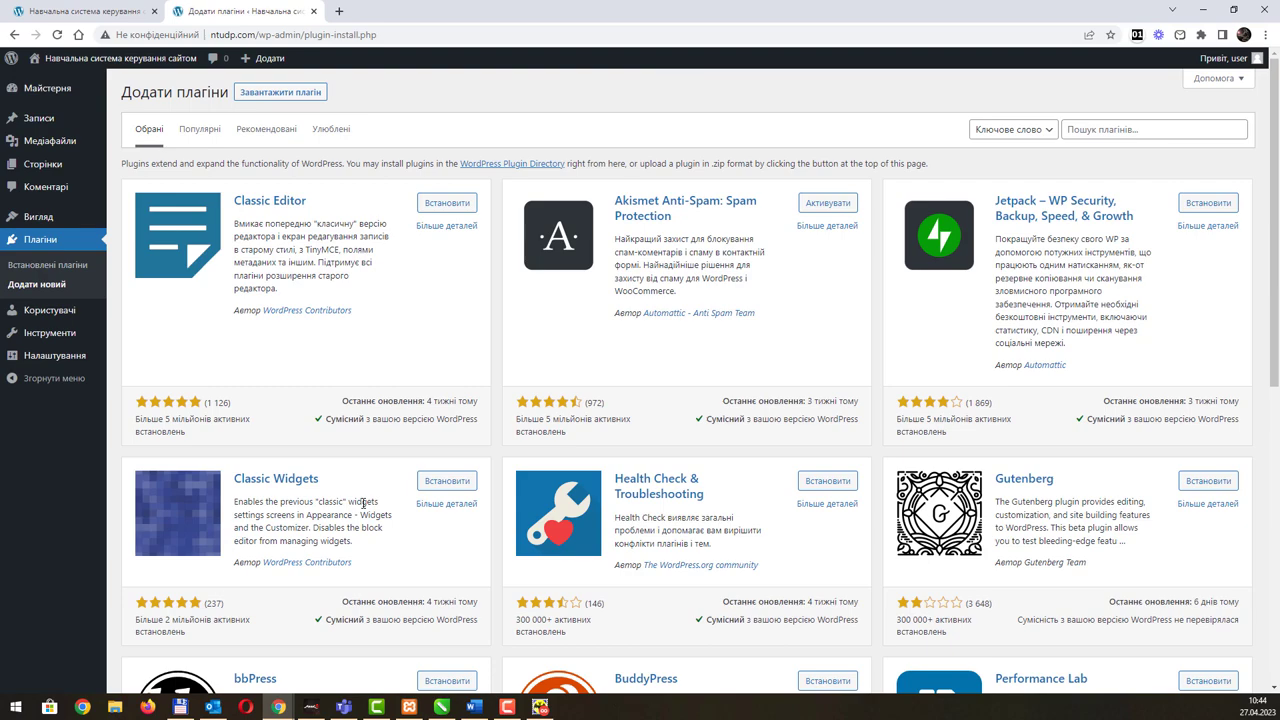
scroll(363, 503, down, 4)
scroll(363, 508, down, 2)
scroll(363, 508, up, 5)
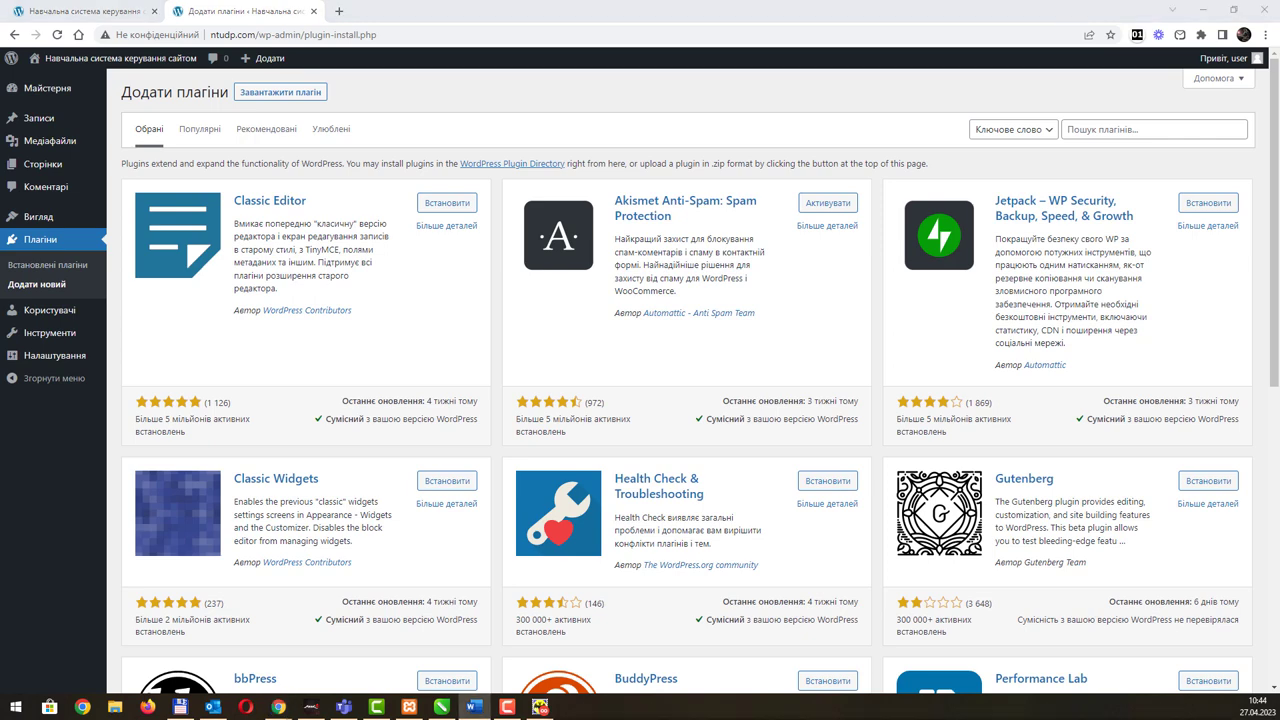
click(1074, 133)
Step: Search plugins for 'WooCommerce' and review the 7 matching results
text(WooCommerce)
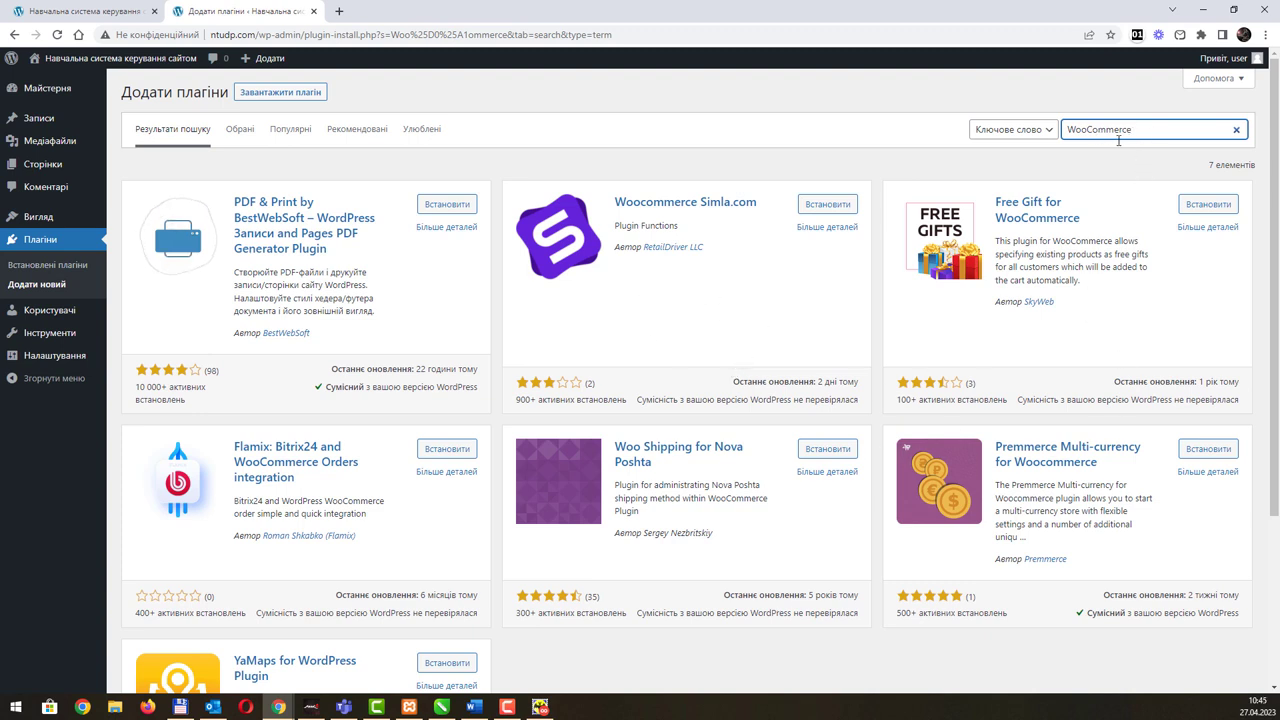
scroll(790, 381, down, 1)
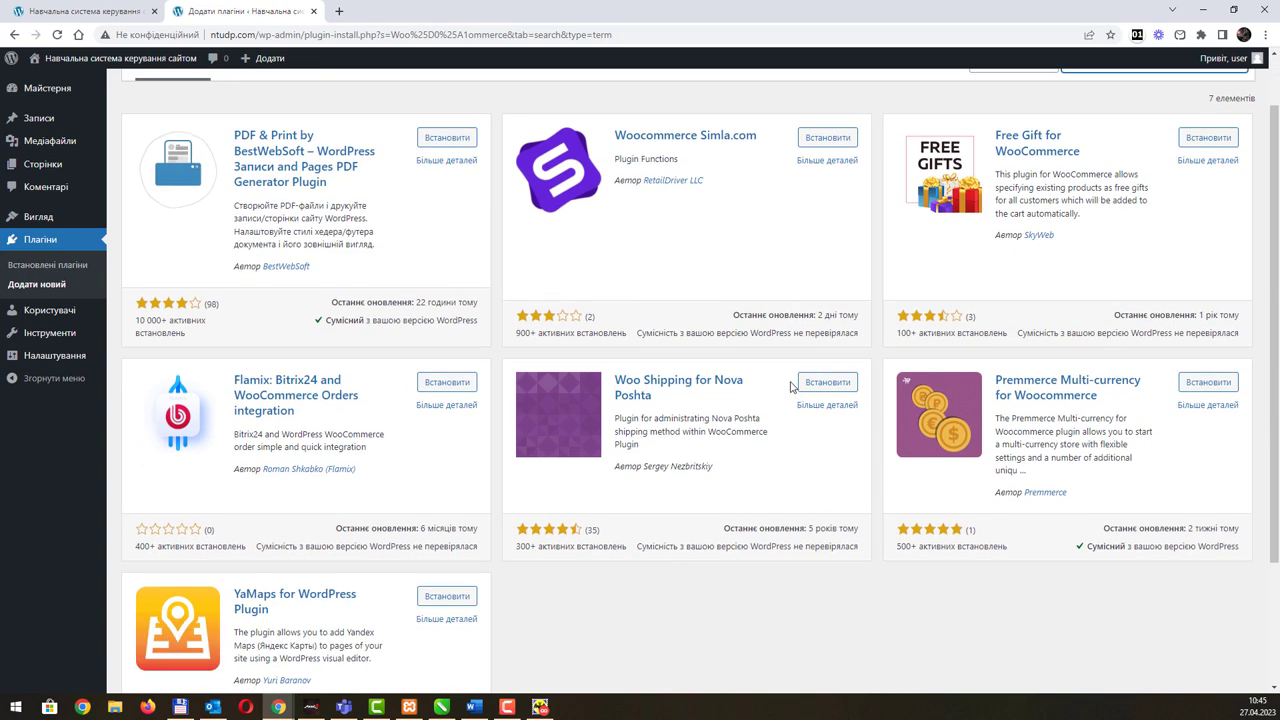
scroll(790, 385, up, 1)
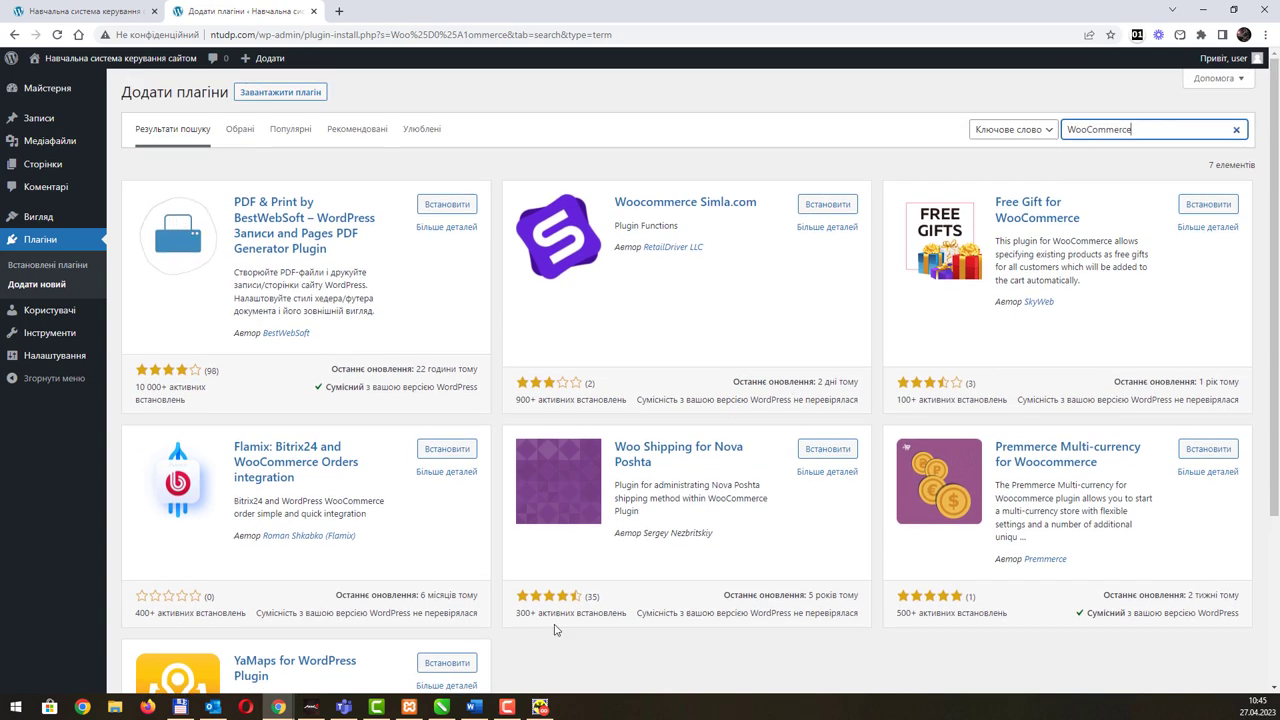
key(alt+Tab)
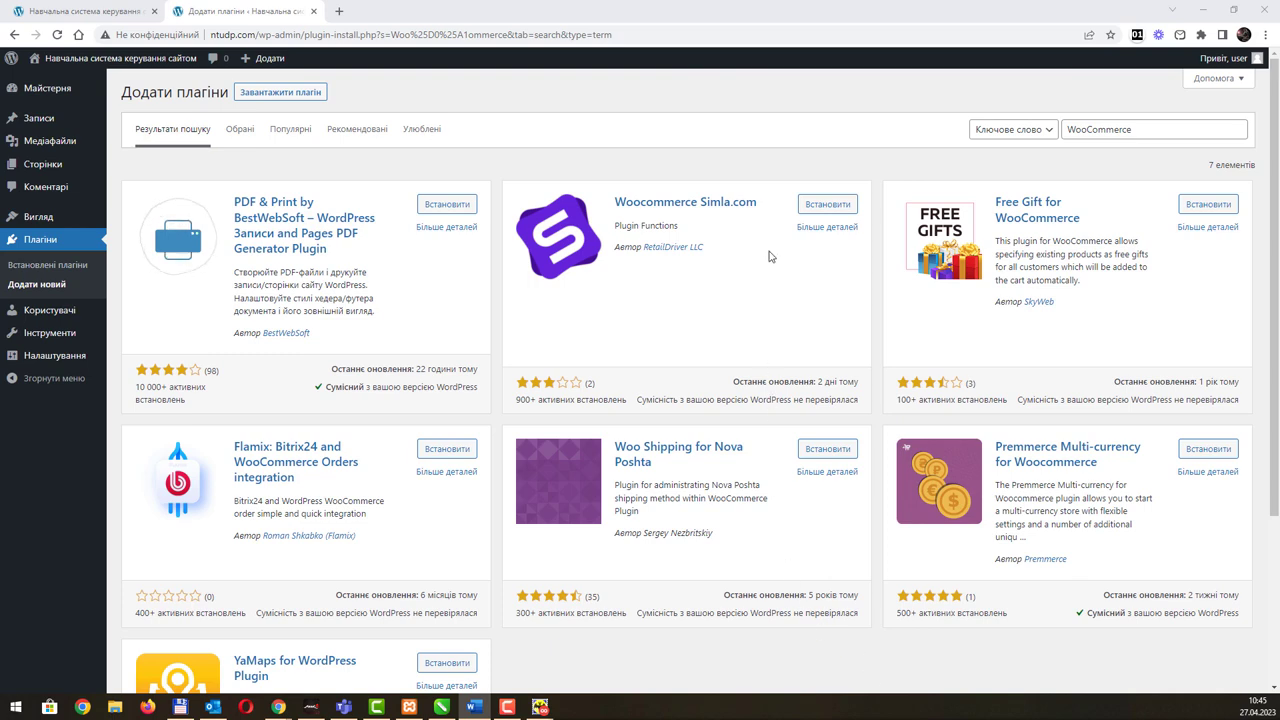
click(811, 228)
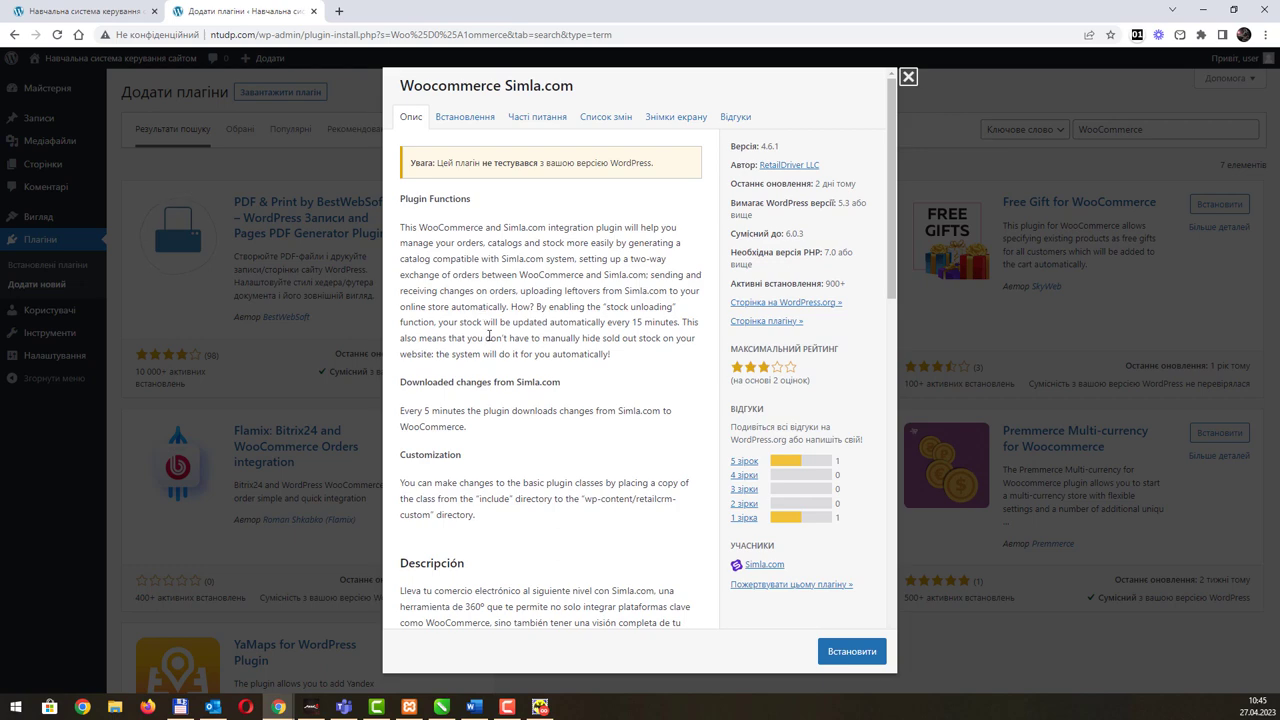
scroll(516, 390, down, 3)
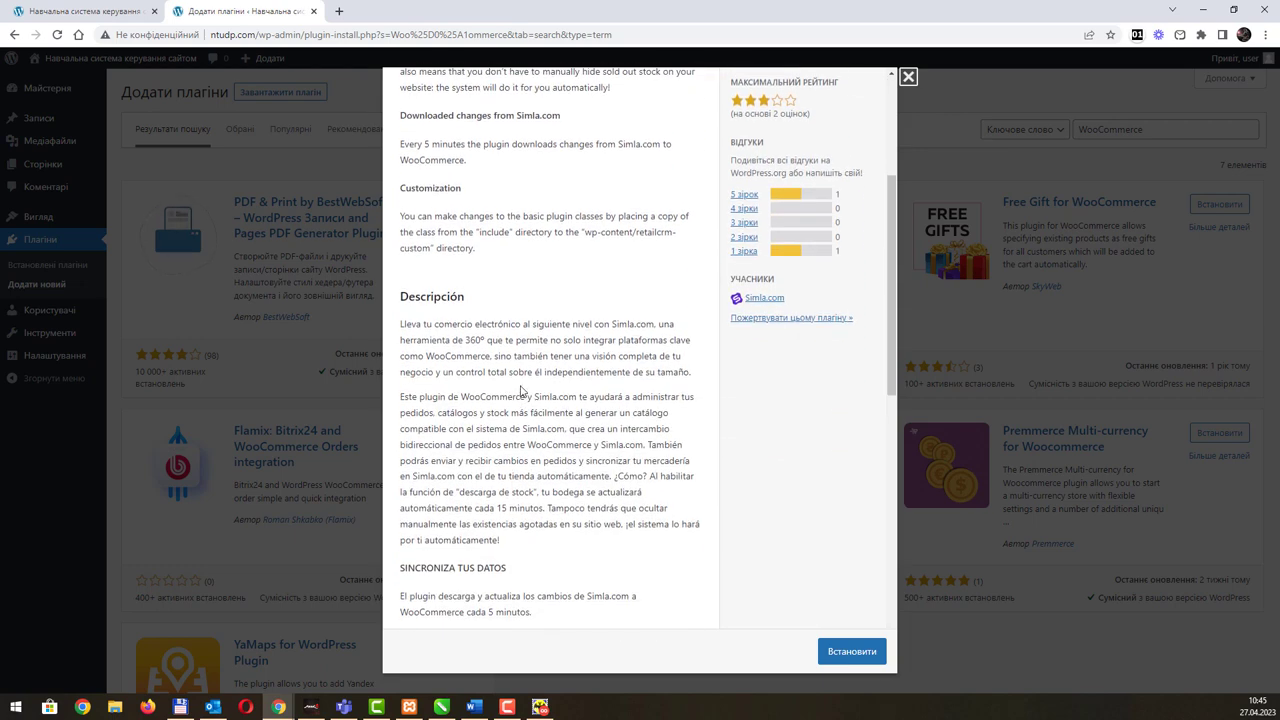
scroll(634, 295, up, 1)
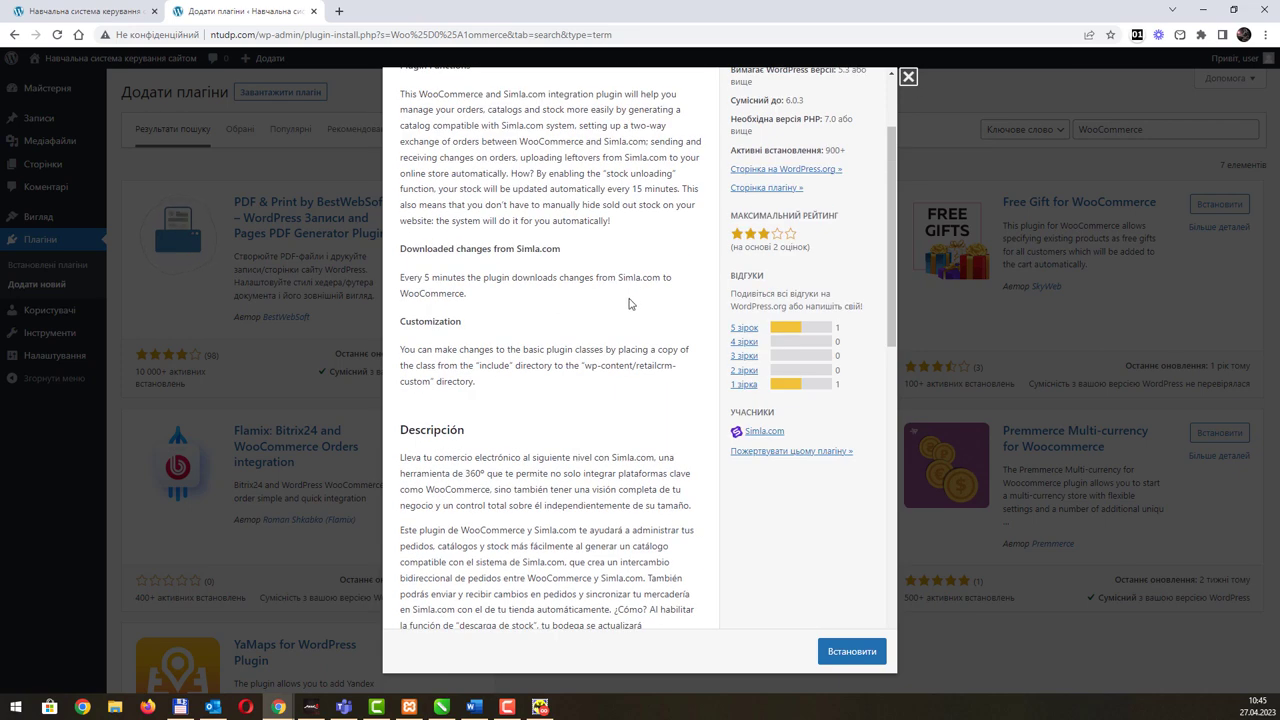
scroll(629, 303, up, 1)
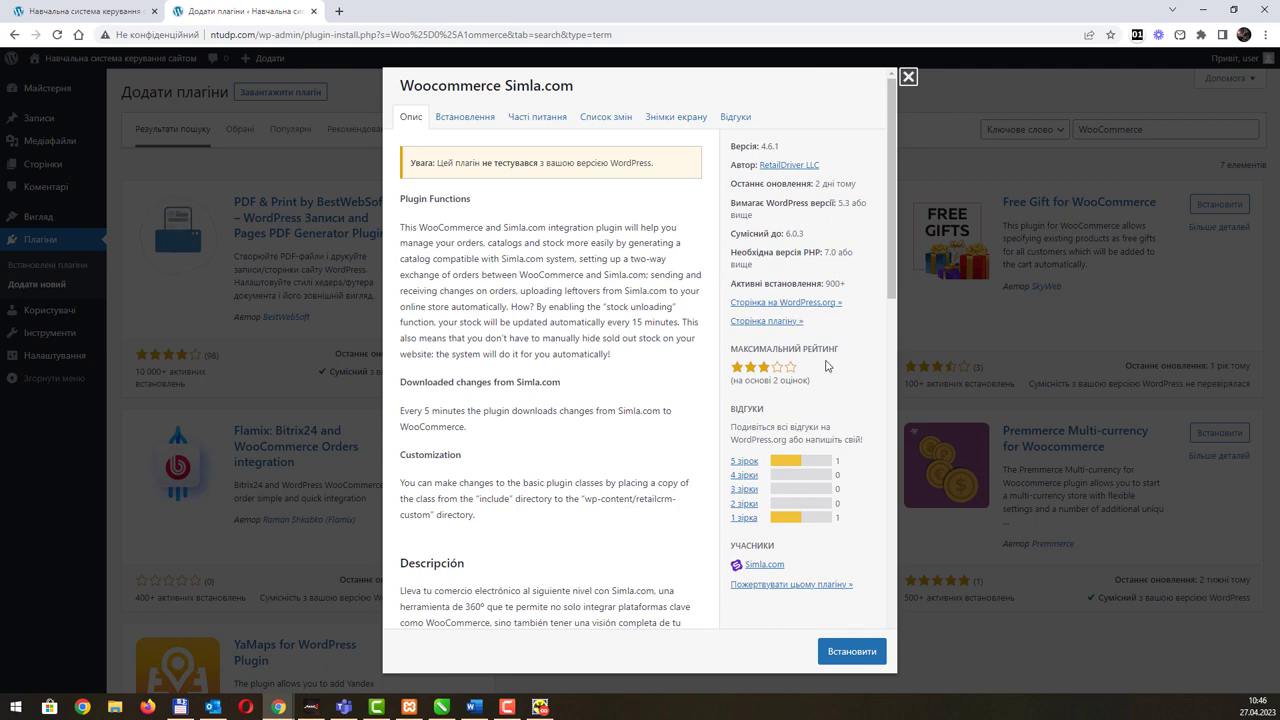
scroll(826, 366, down, 5)
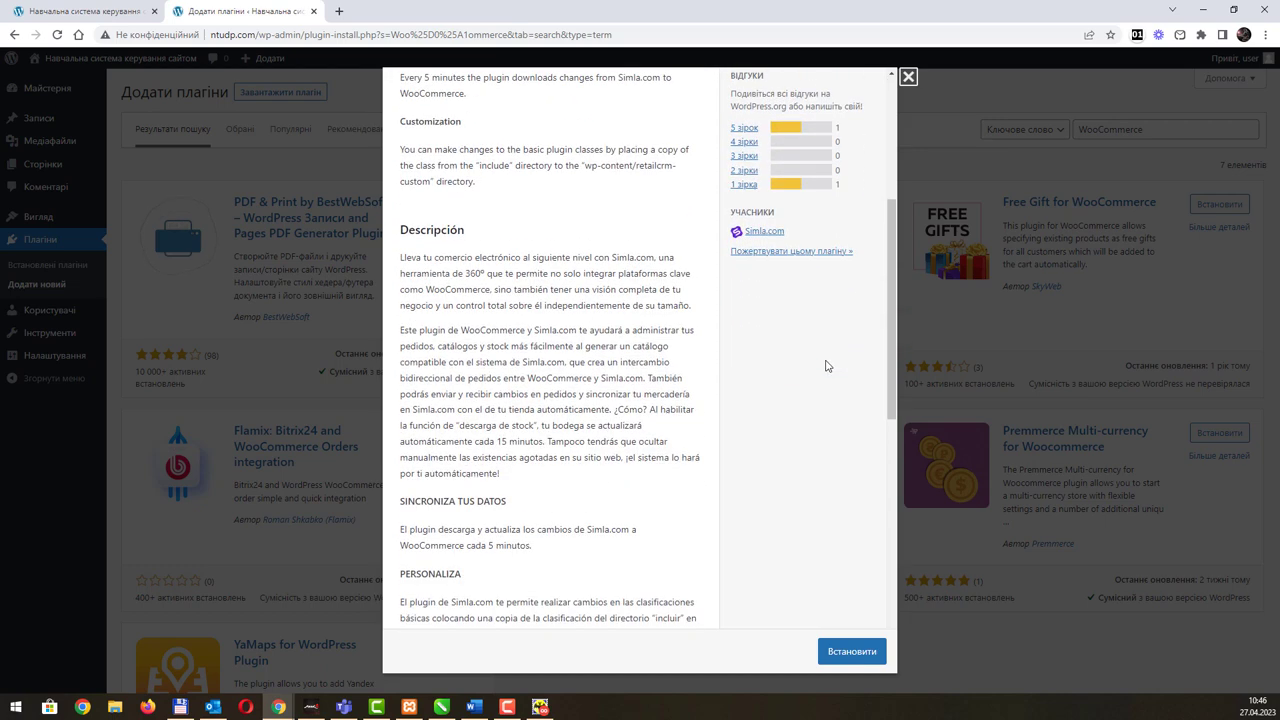
scroll(826, 366, down, 1)
scroll(828, 366, up, 3)
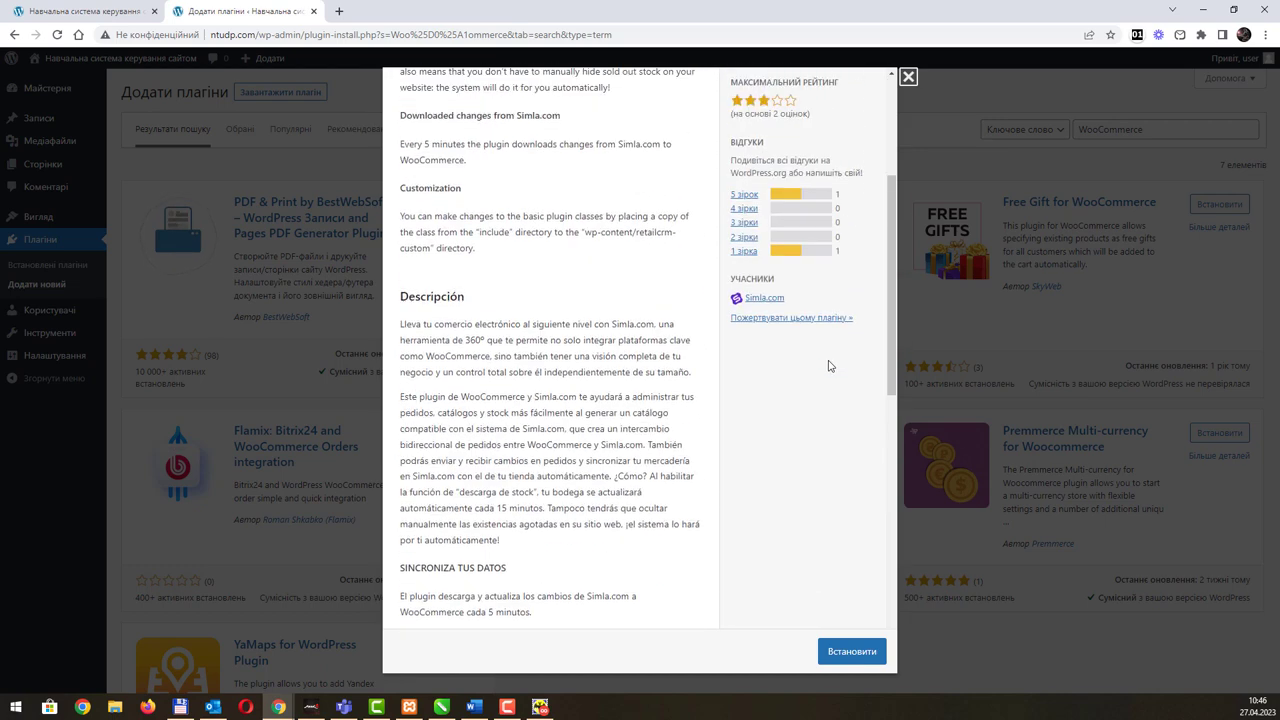
scroll(828, 366, up, 4)
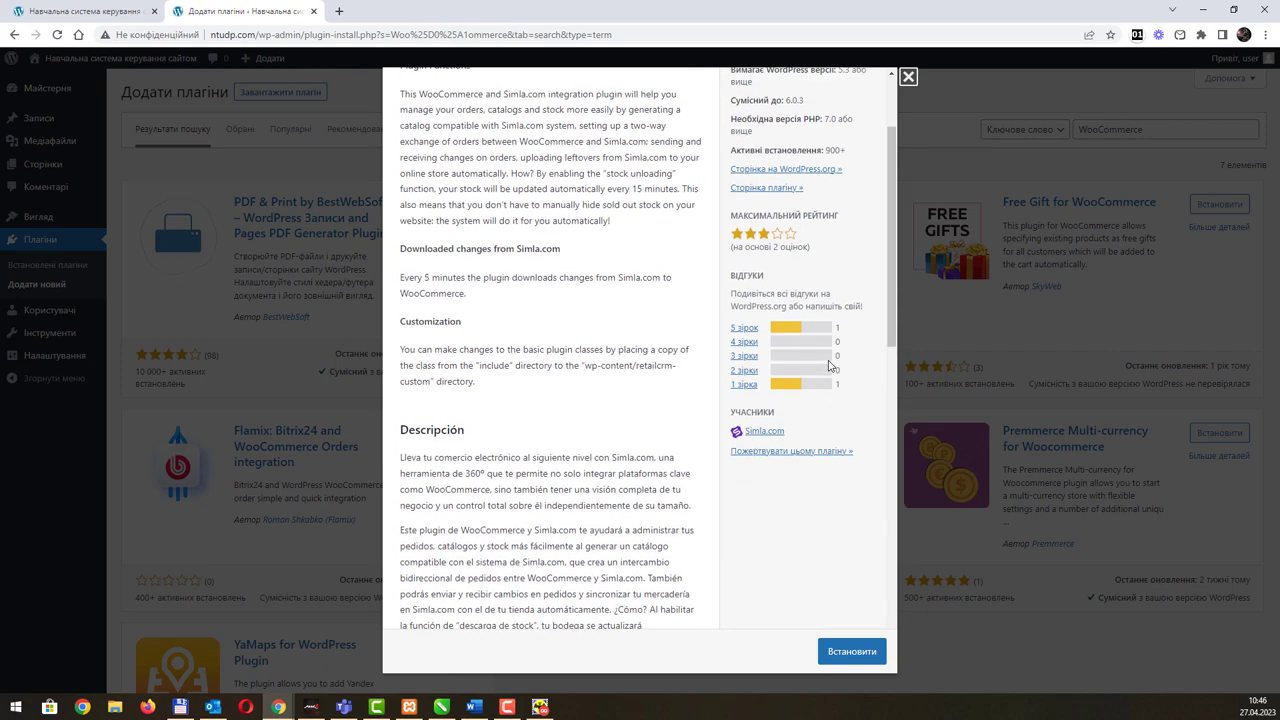
click(908, 77)
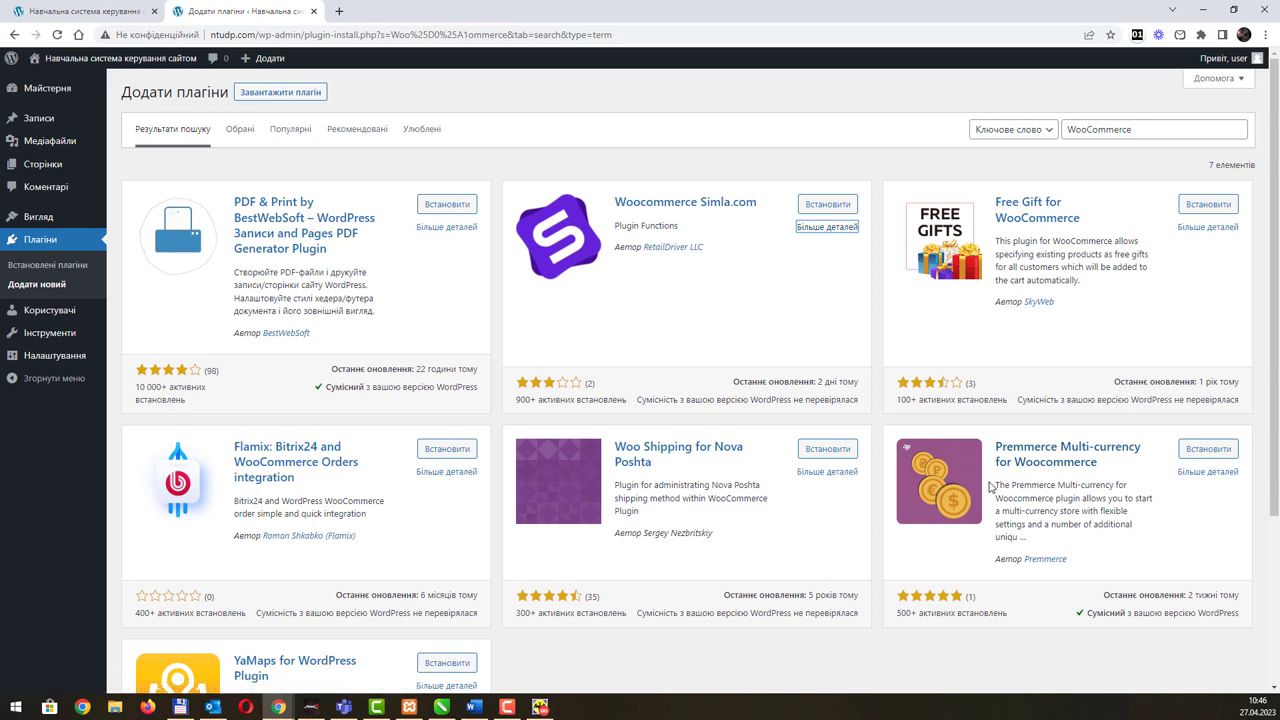
scroll(990, 485, down, 2)
scroll(990, 488, up, 2)
click(1105, 131)
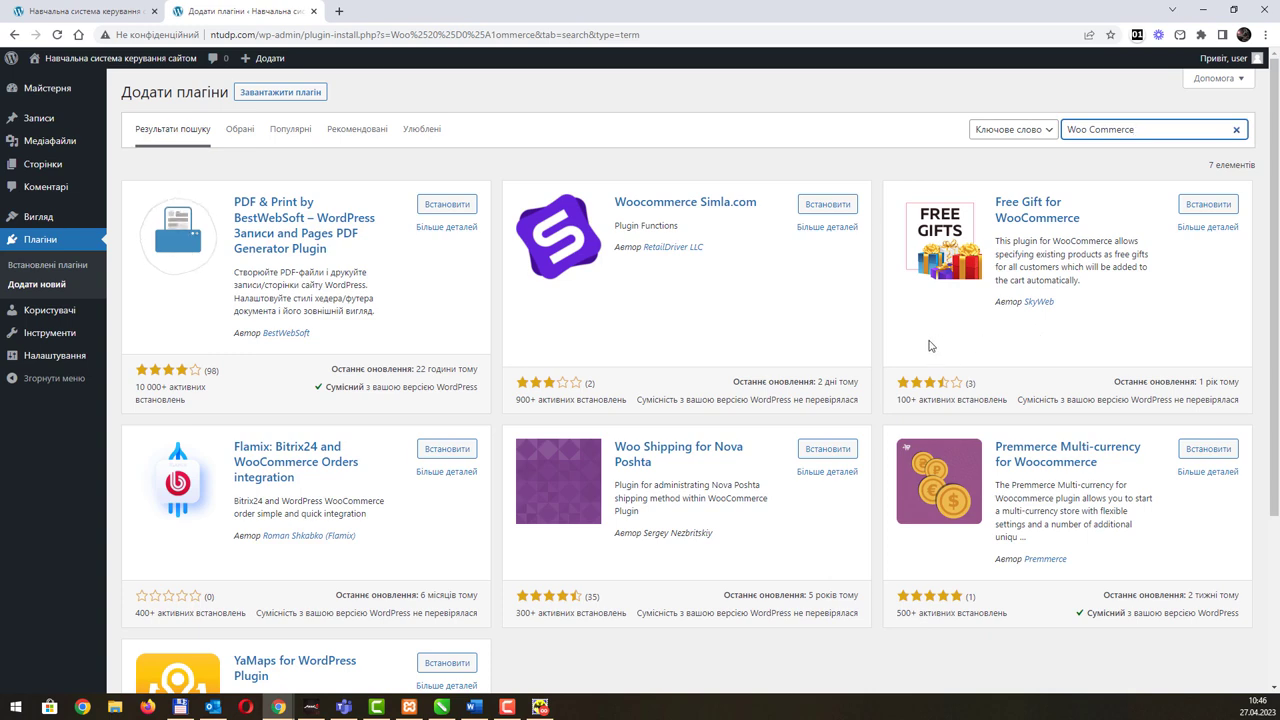
scroll(771, 343, down, 2)
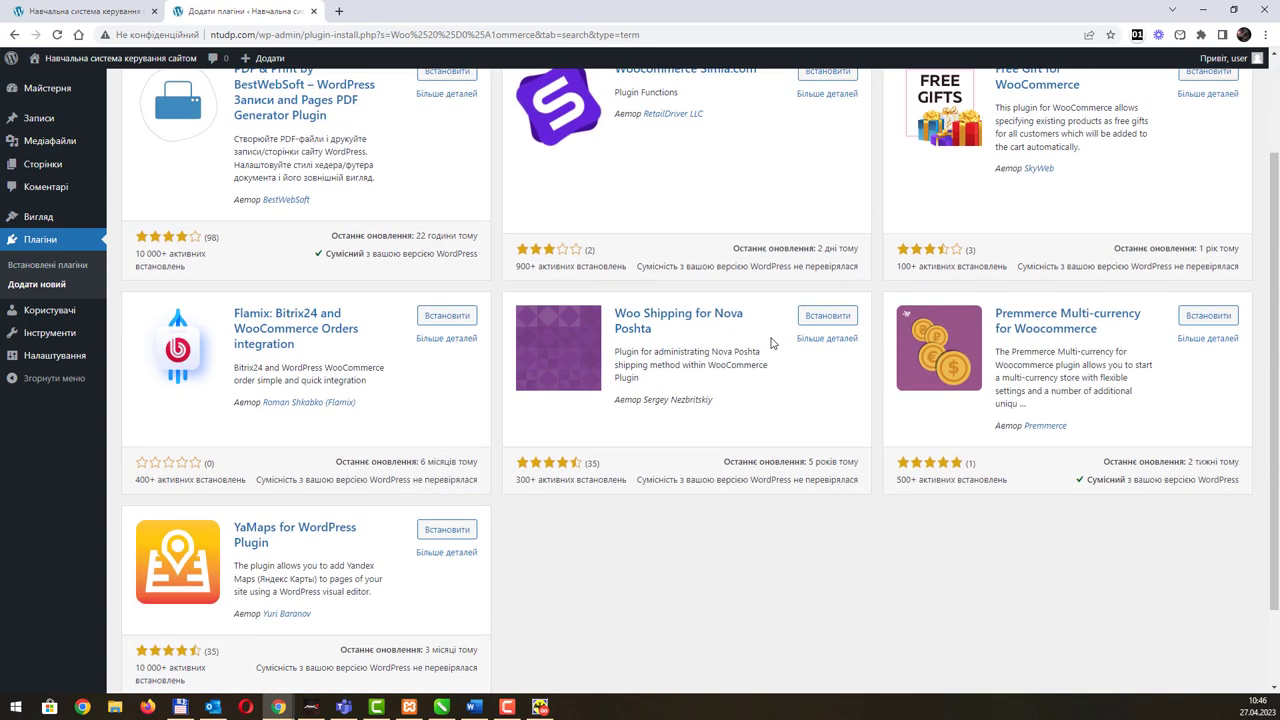
click(473, 707)
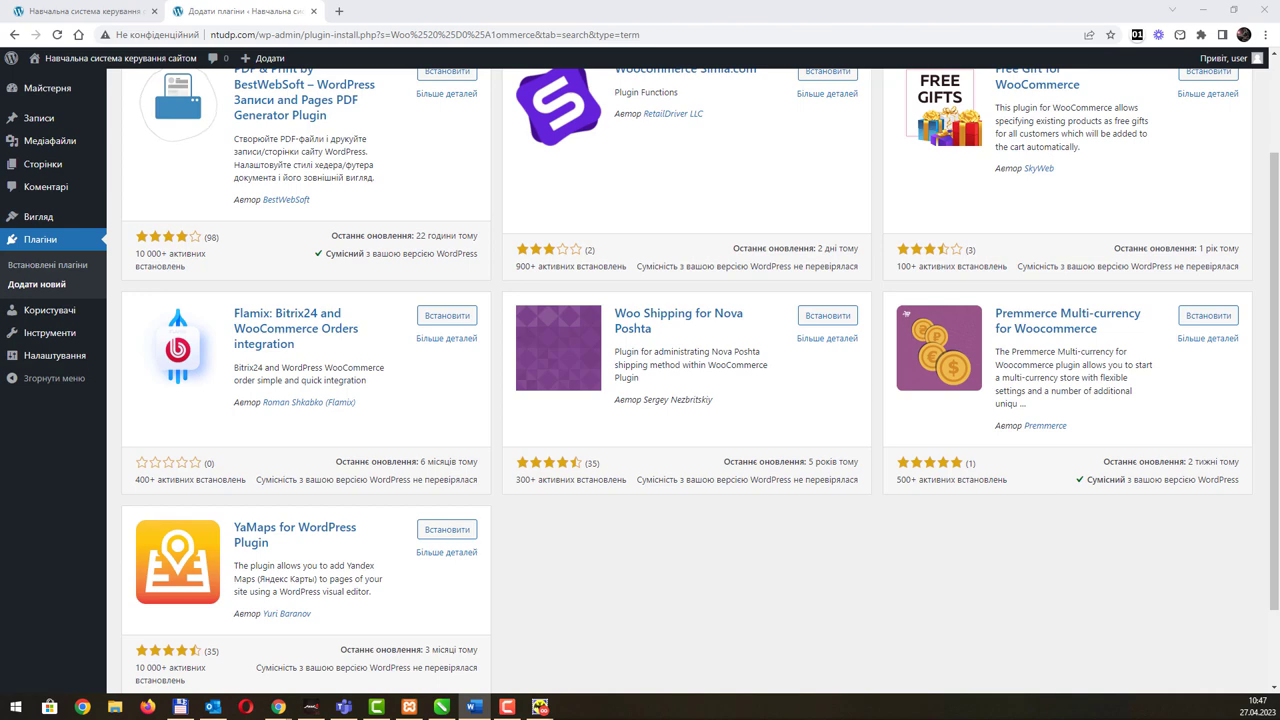
scroll(1090, 190, up, 2)
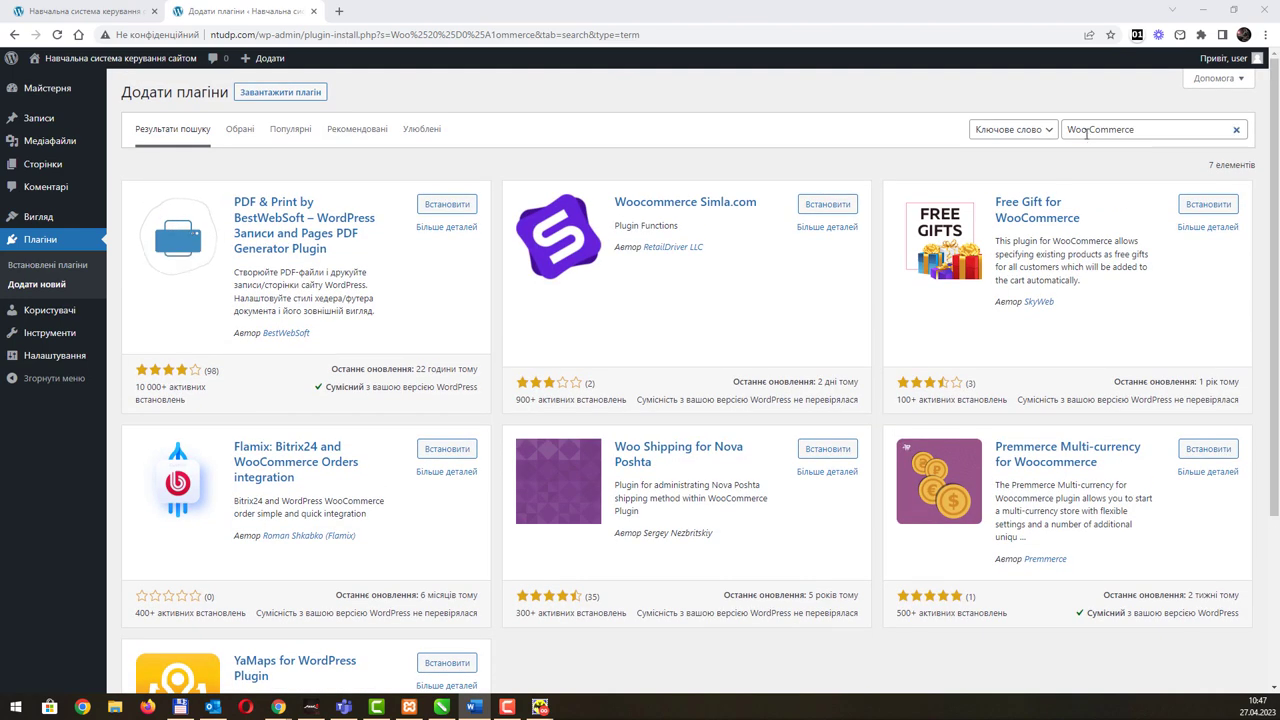
drag(1087, 134, 1052, 131)
Step: Trim the search term to 'Commerce' and browse the resulting plugin list
key(BackSpace)
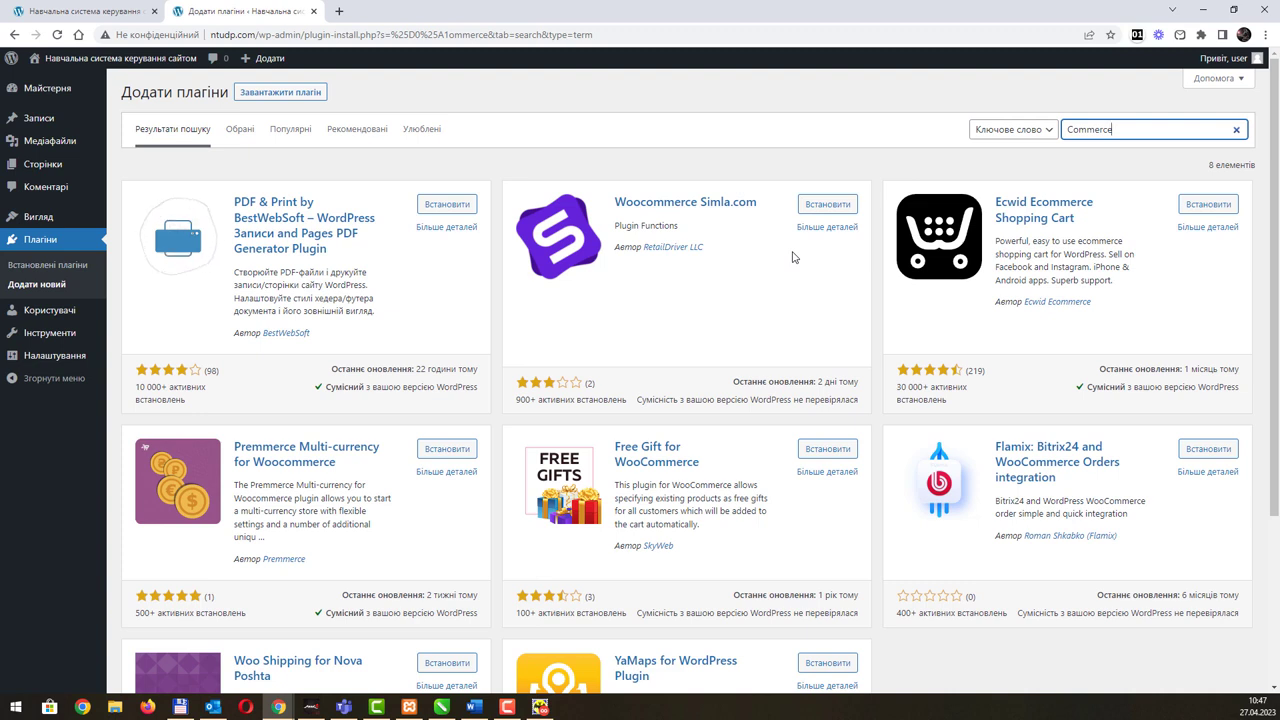
scroll(758, 289, down, 1)
scroll(758, 289, down, 3)
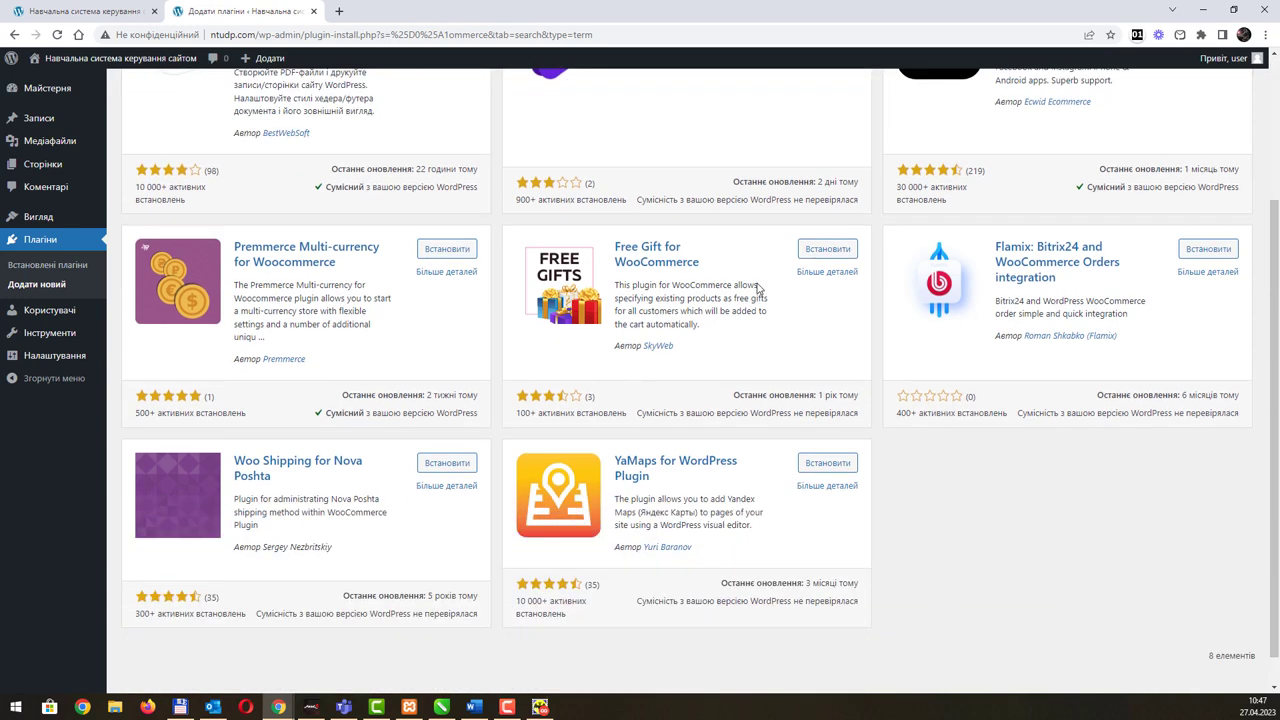
scroll(758, 289, up, 4)
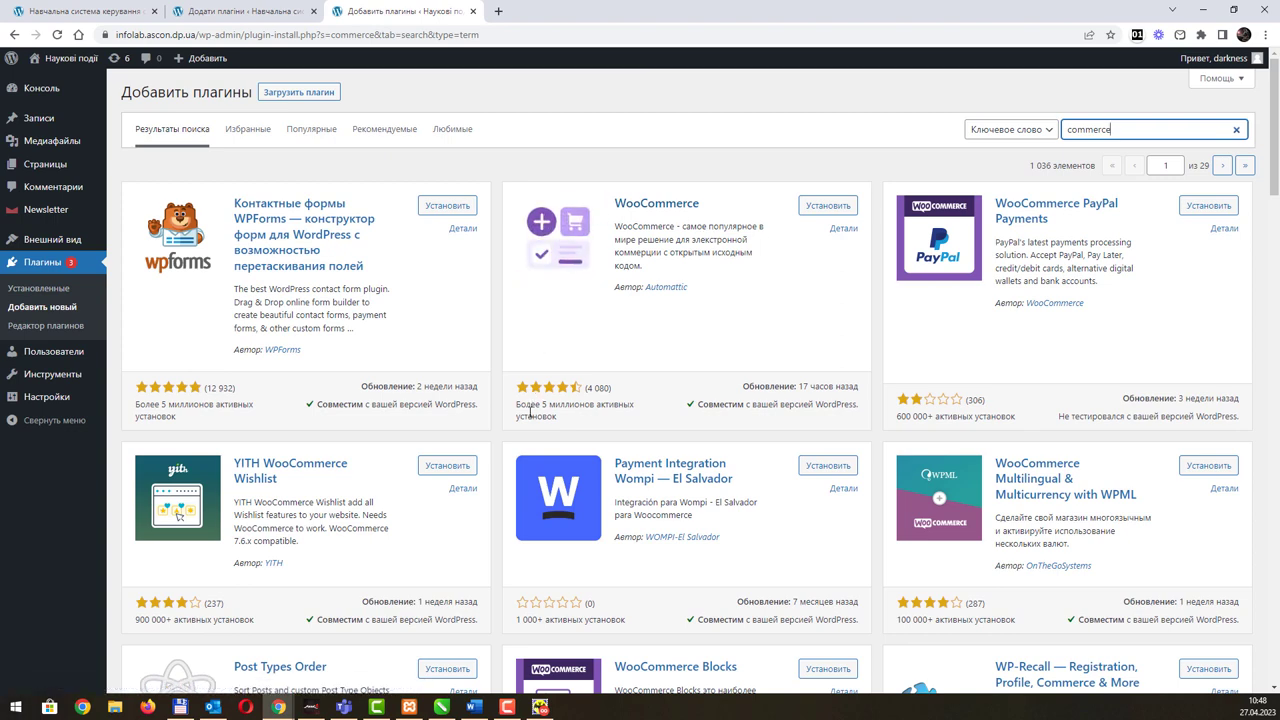
Step: Check WooCommerce's install count and update date, then open its details modal
drag(557, 417, 514, 410)
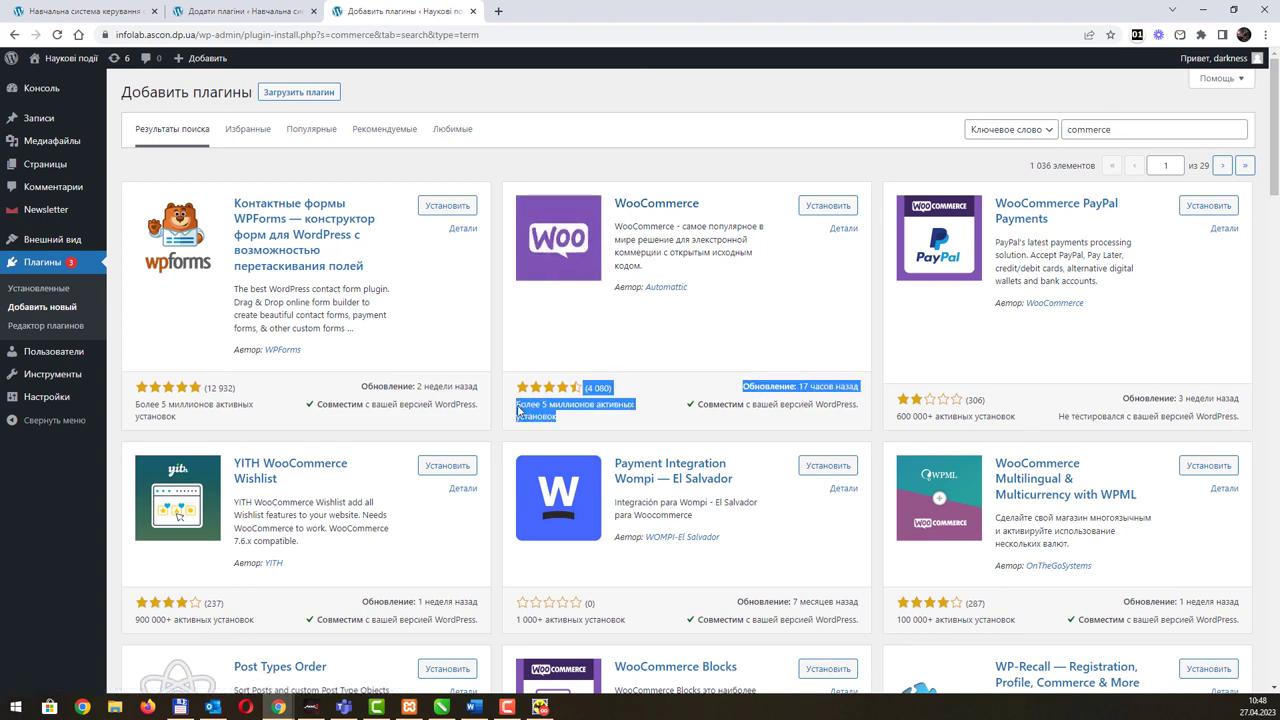
click(272, 14)
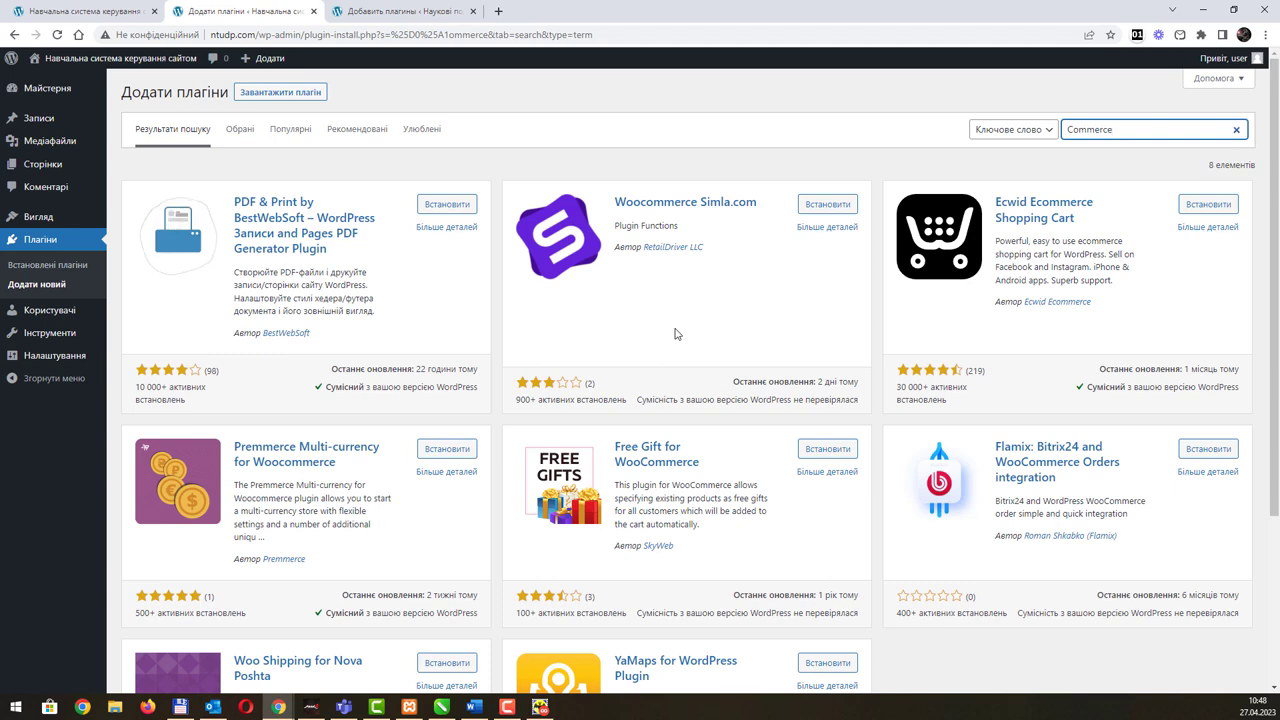
click(398, 13)
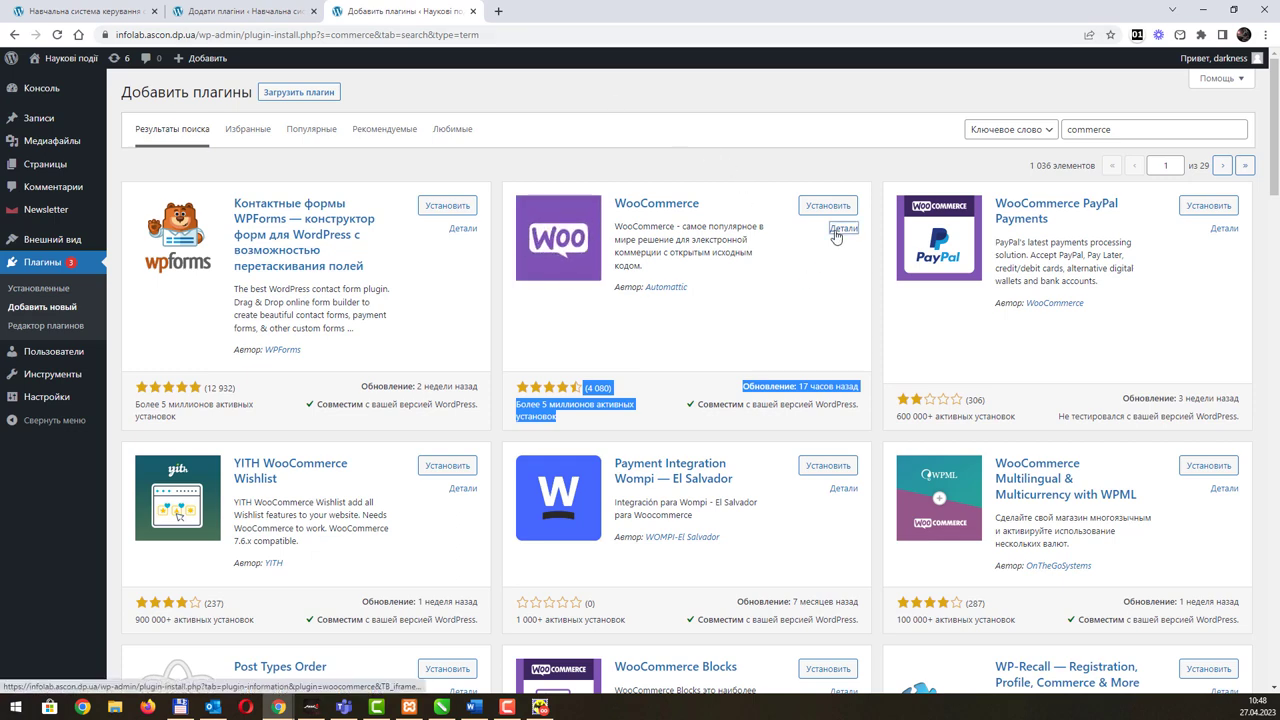
click(837, 233)
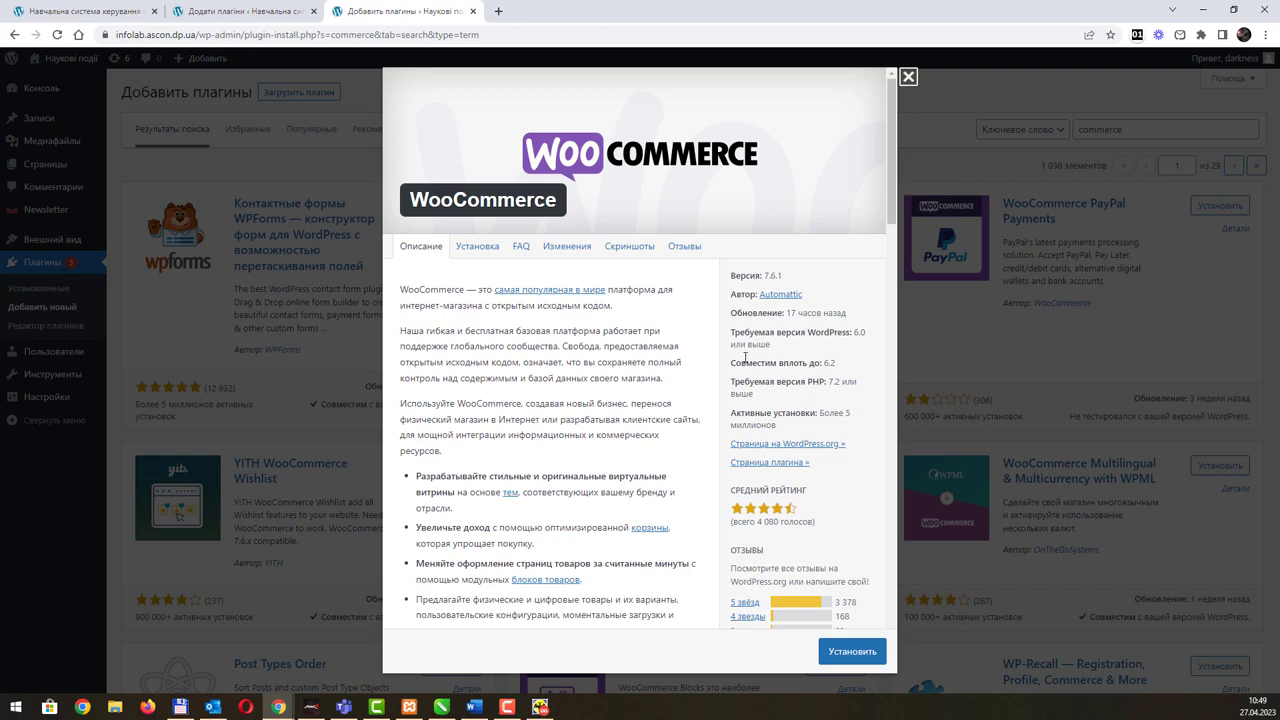
Step: Open the WooCommerce plugin homepage on woocommerce.com in a new tab and view it
click(757, 465)
click(551, 14)
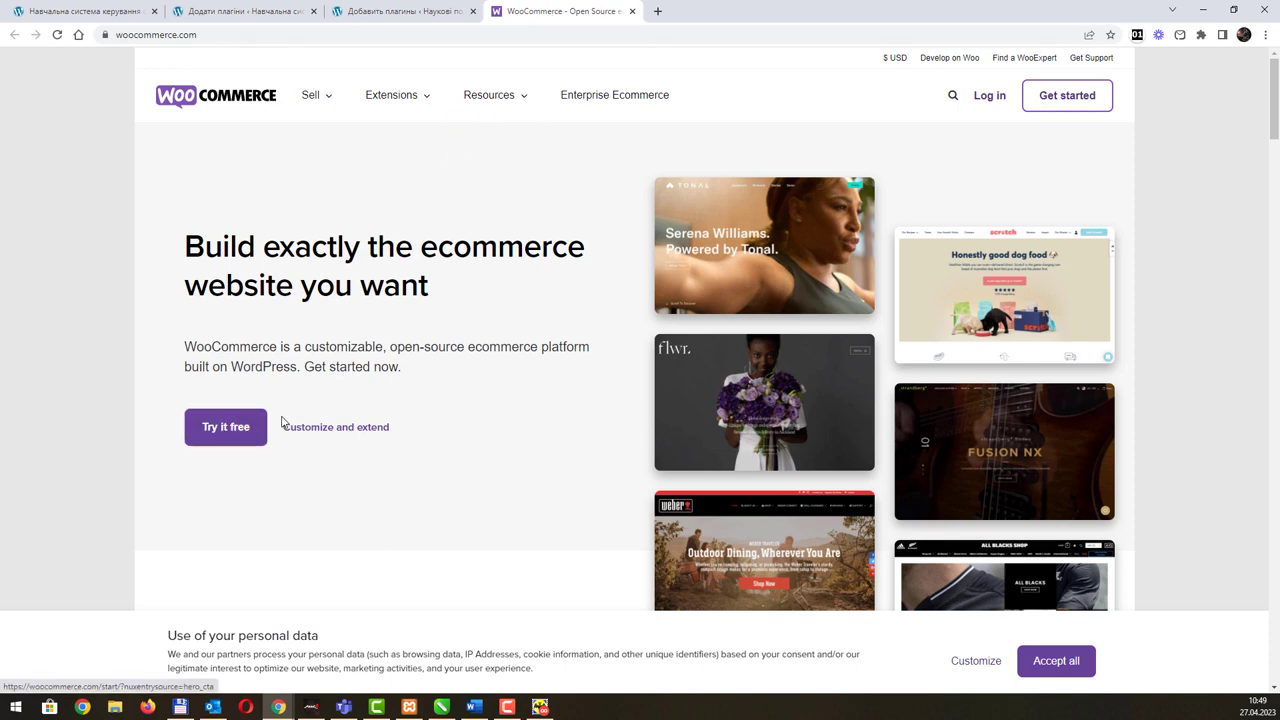
scroll(288, 418, down, 4)
Step: Start the free WooCommerce trial and sign in with the Google-linked WordPress.com account
scroll(290, 416, up, 5)
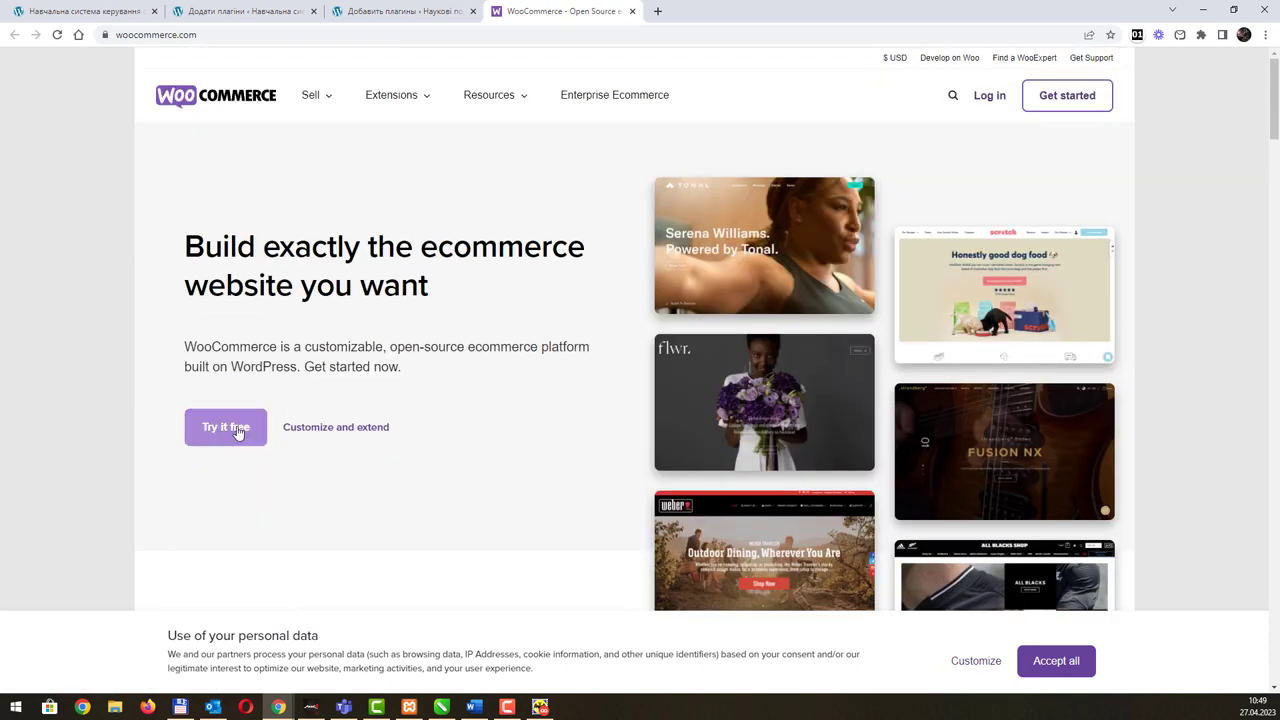
click(237, 431)
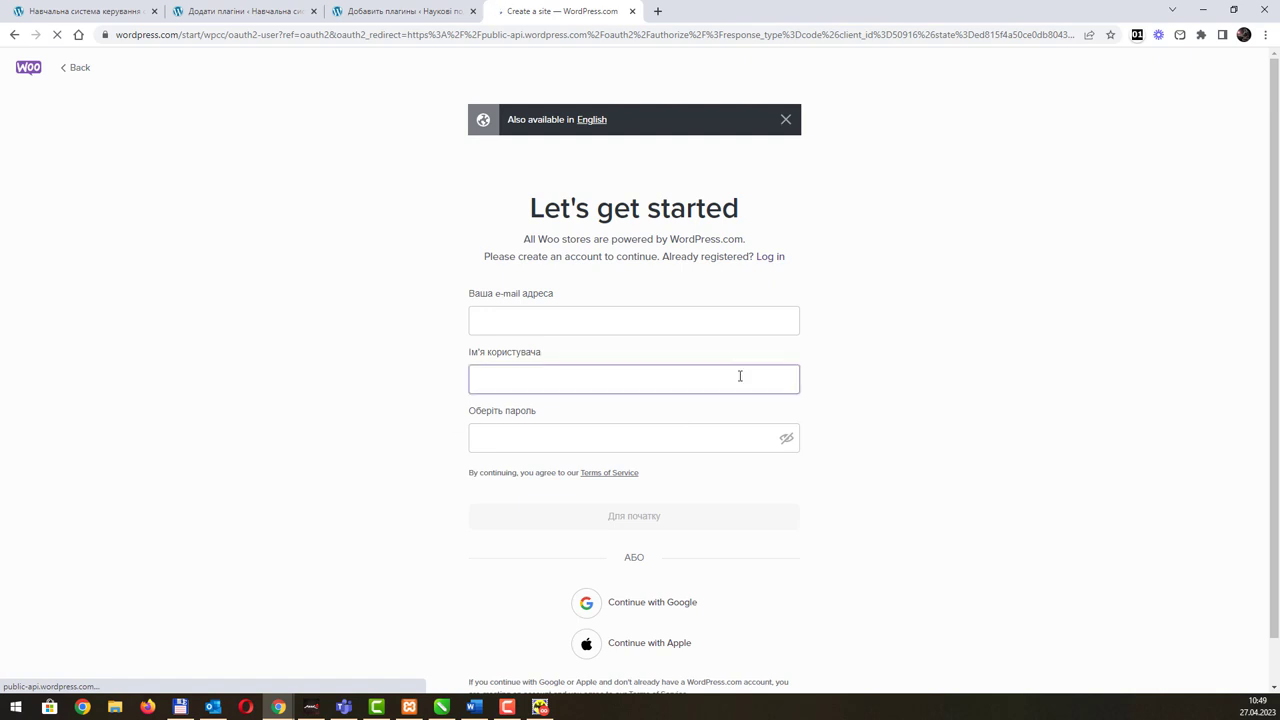
scroll(700, 460, down, 1)
click(644, 560)
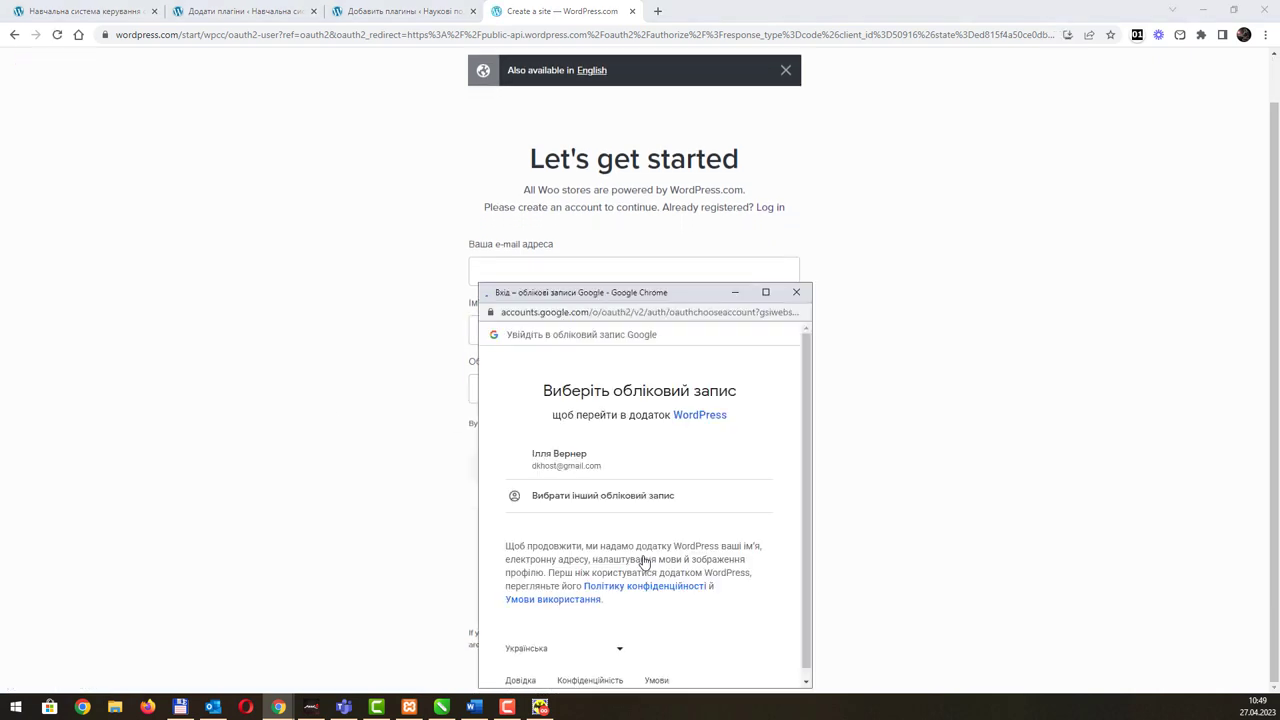
click(650, 462)
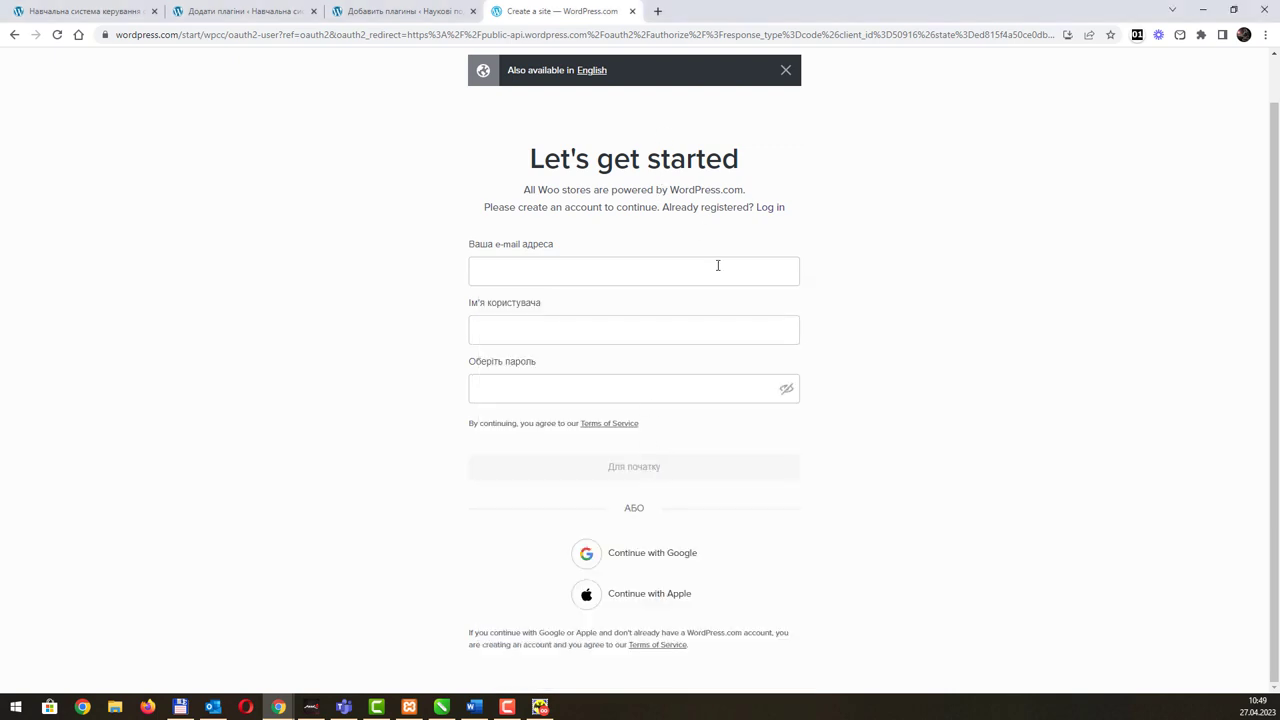
click(663, 557)
click(616, 455)
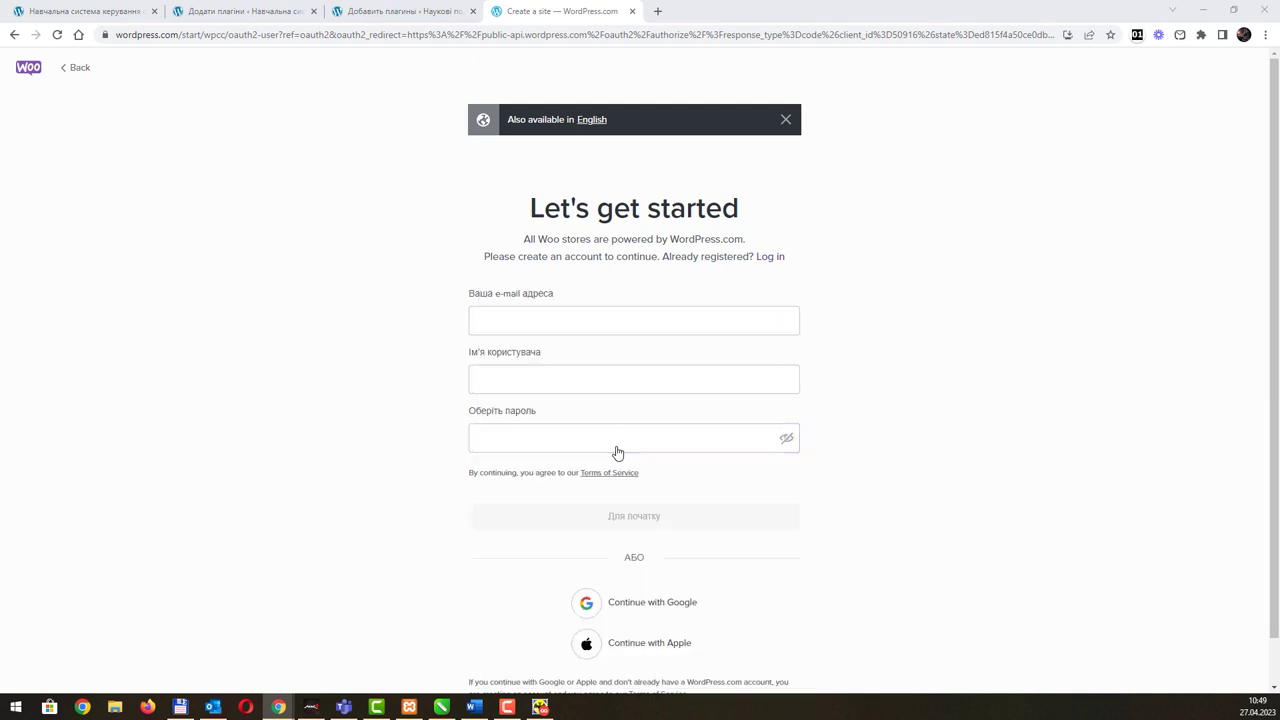
click(14, 35)
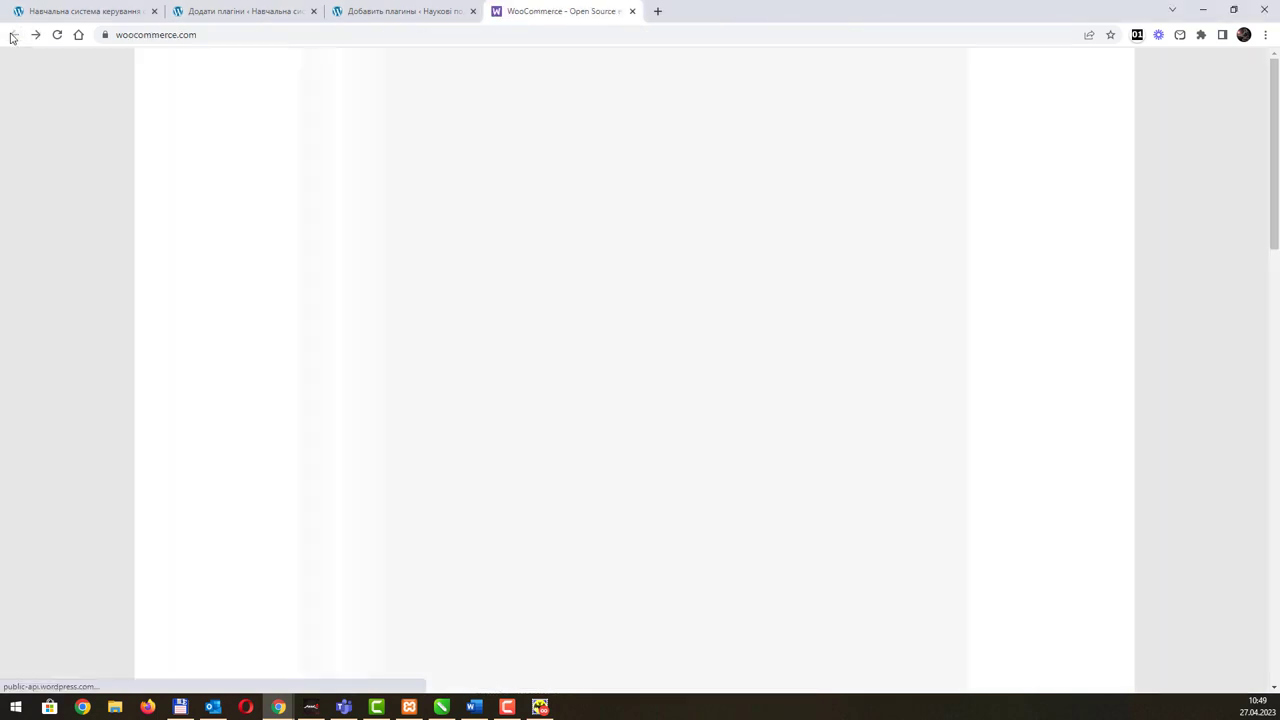
click(224, 436)
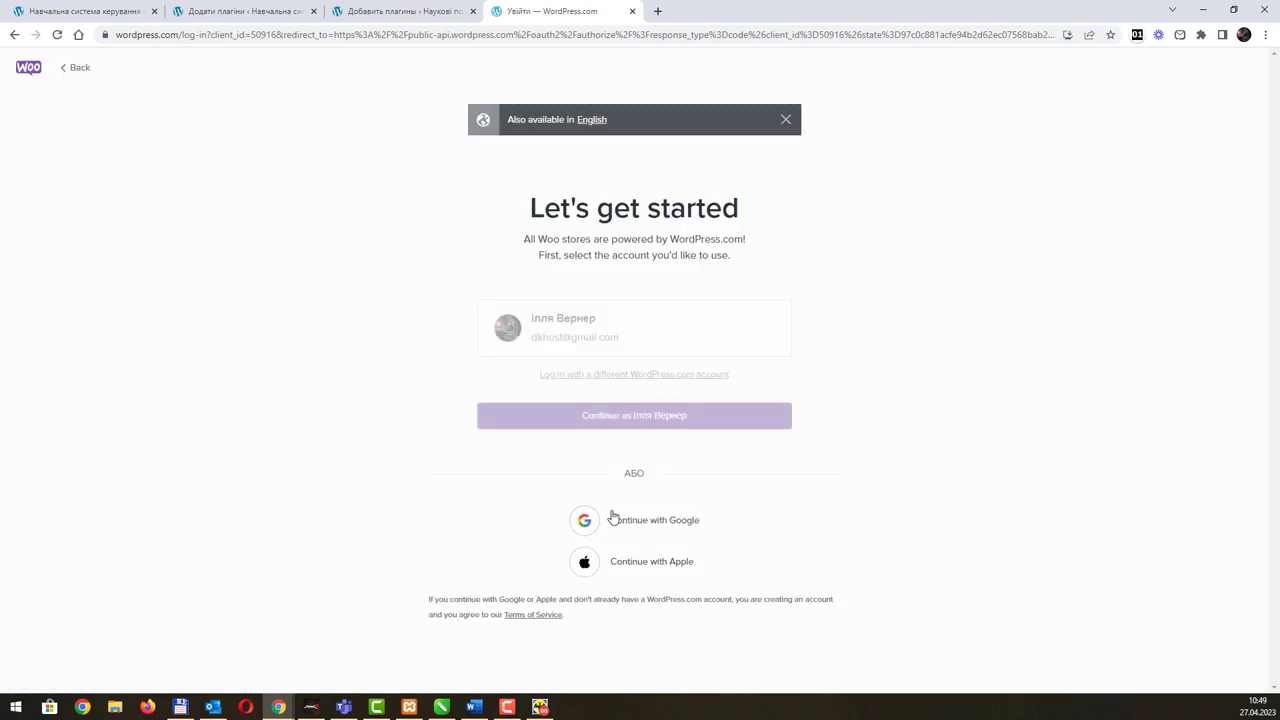
click(661, 318)
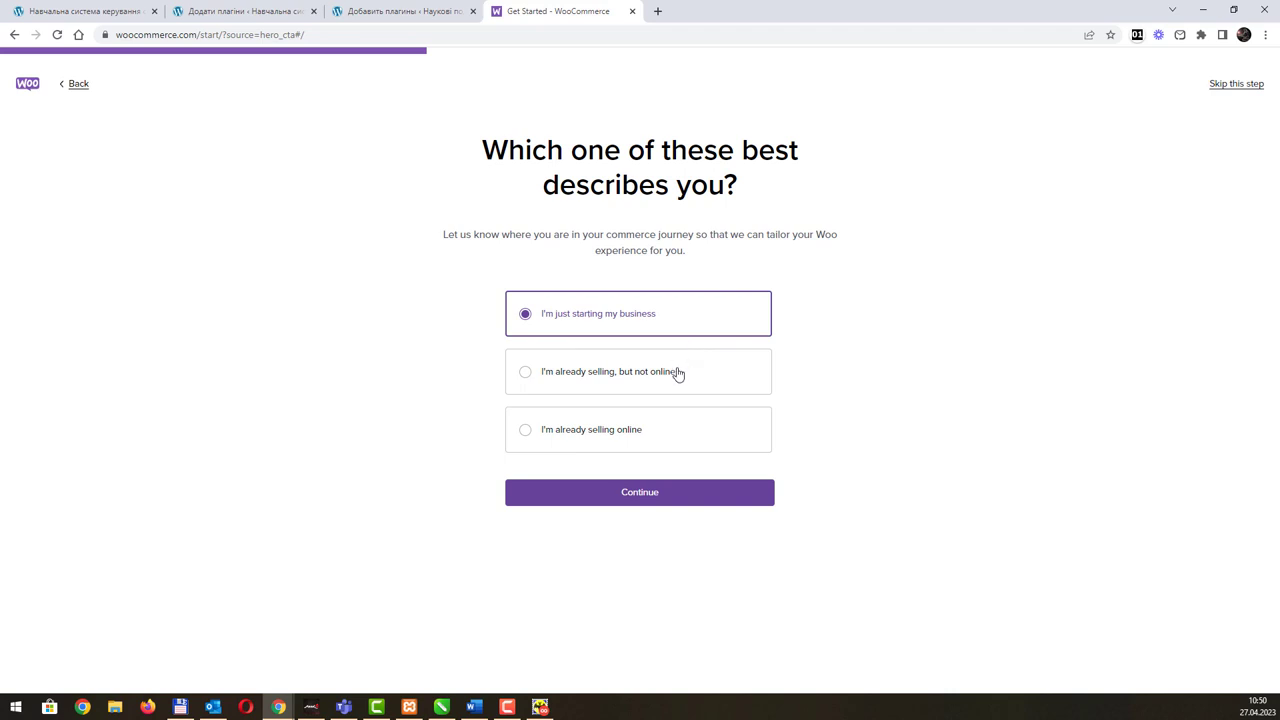
Step: Answer 'just starting my business', name the store Educatoe, choose education and Ukraine — Kyiv
click(691, 500)
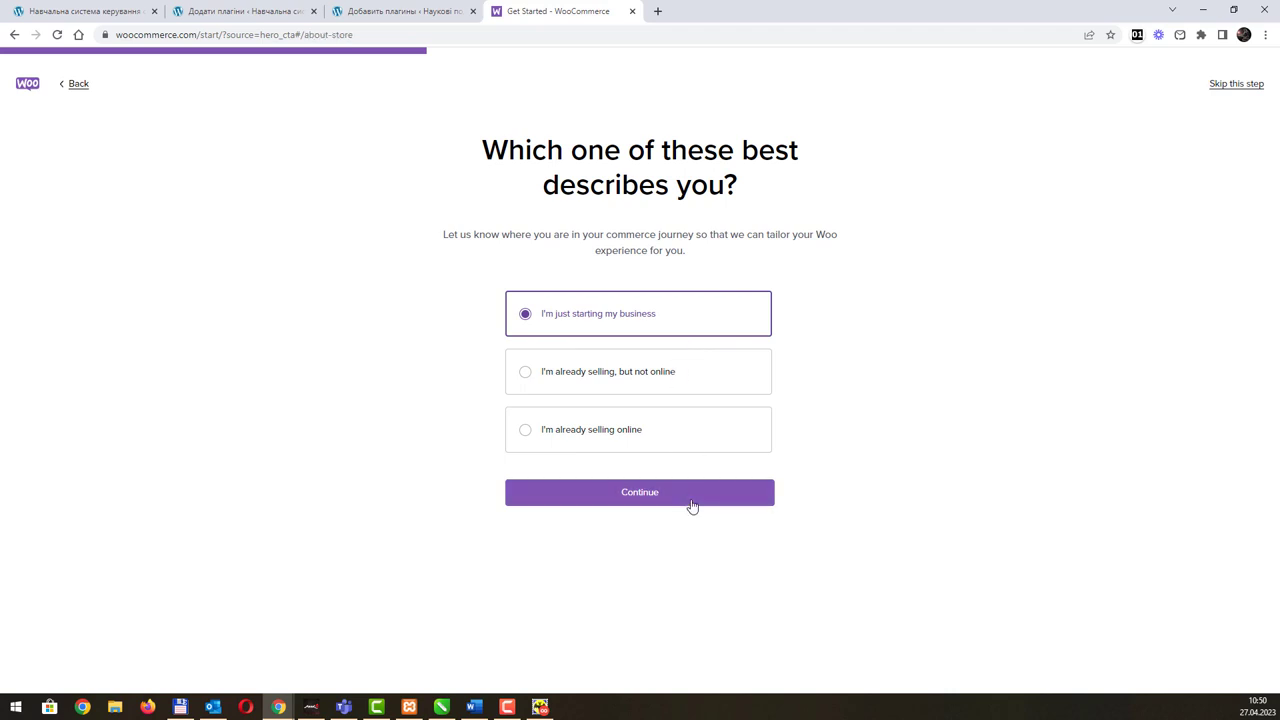
click(638, 292)
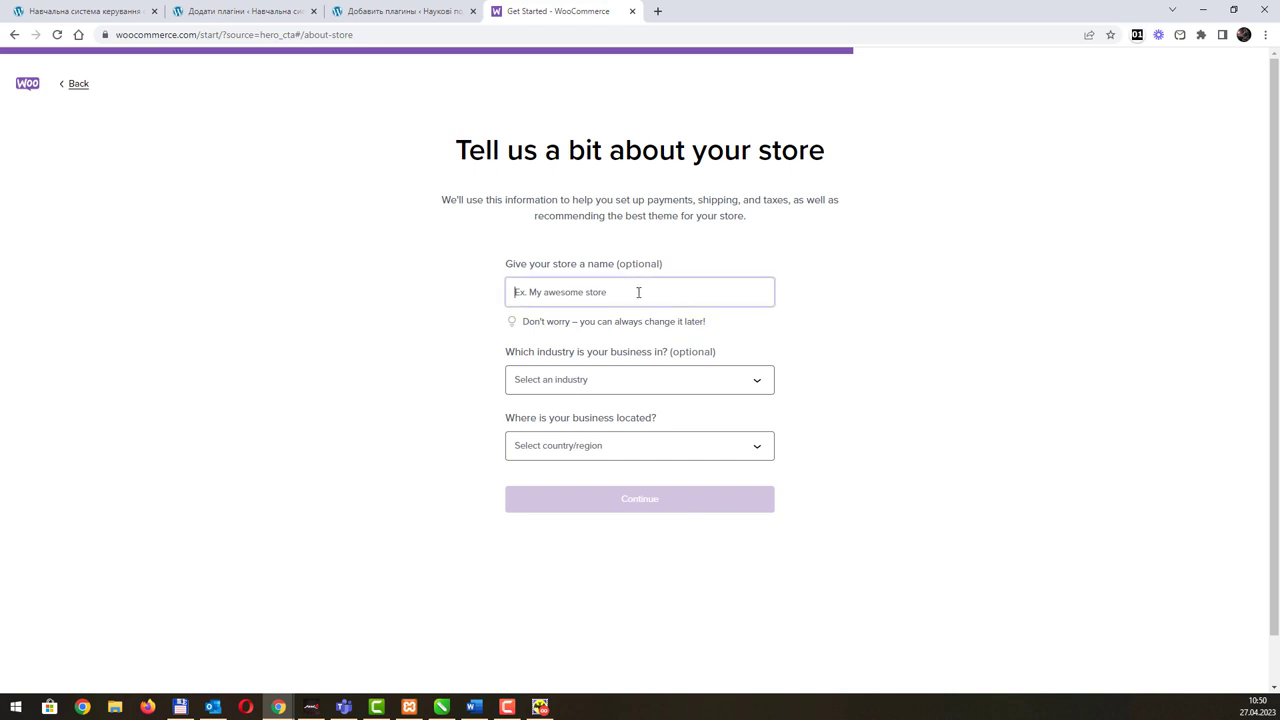
text(Educatoe)
key(Tab)
text(e)
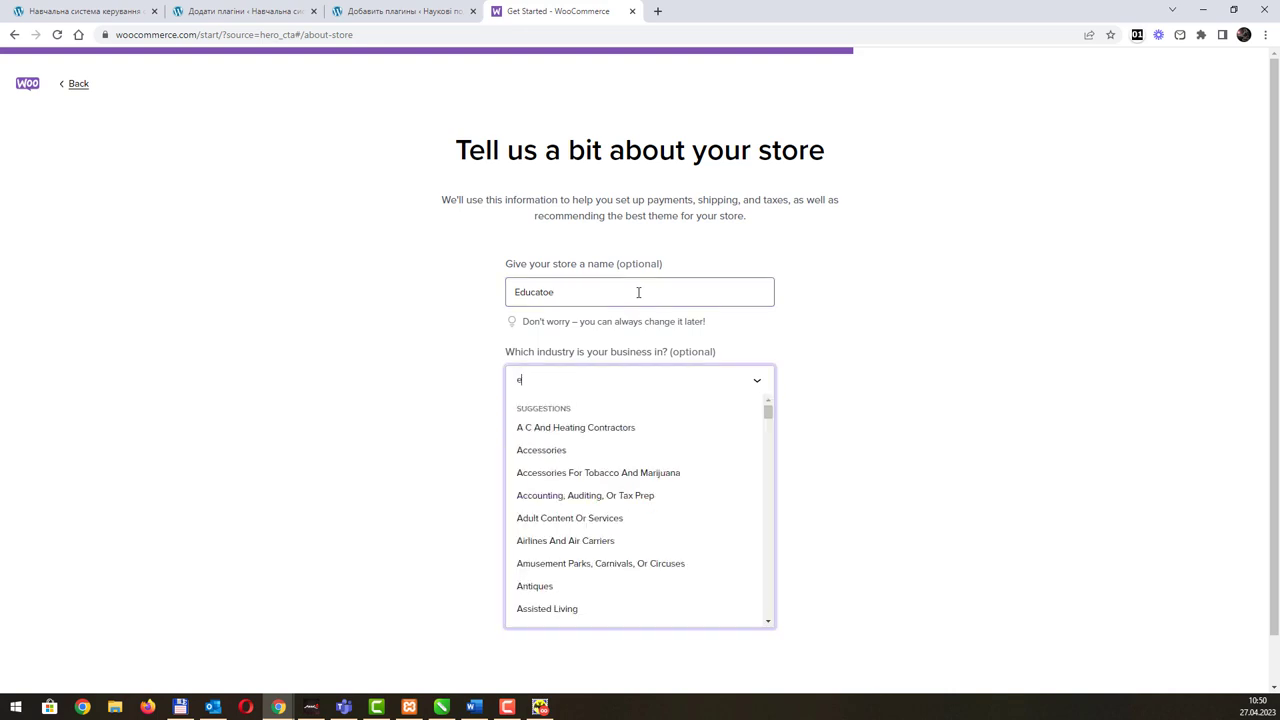
text(ducation)
key(Tab)
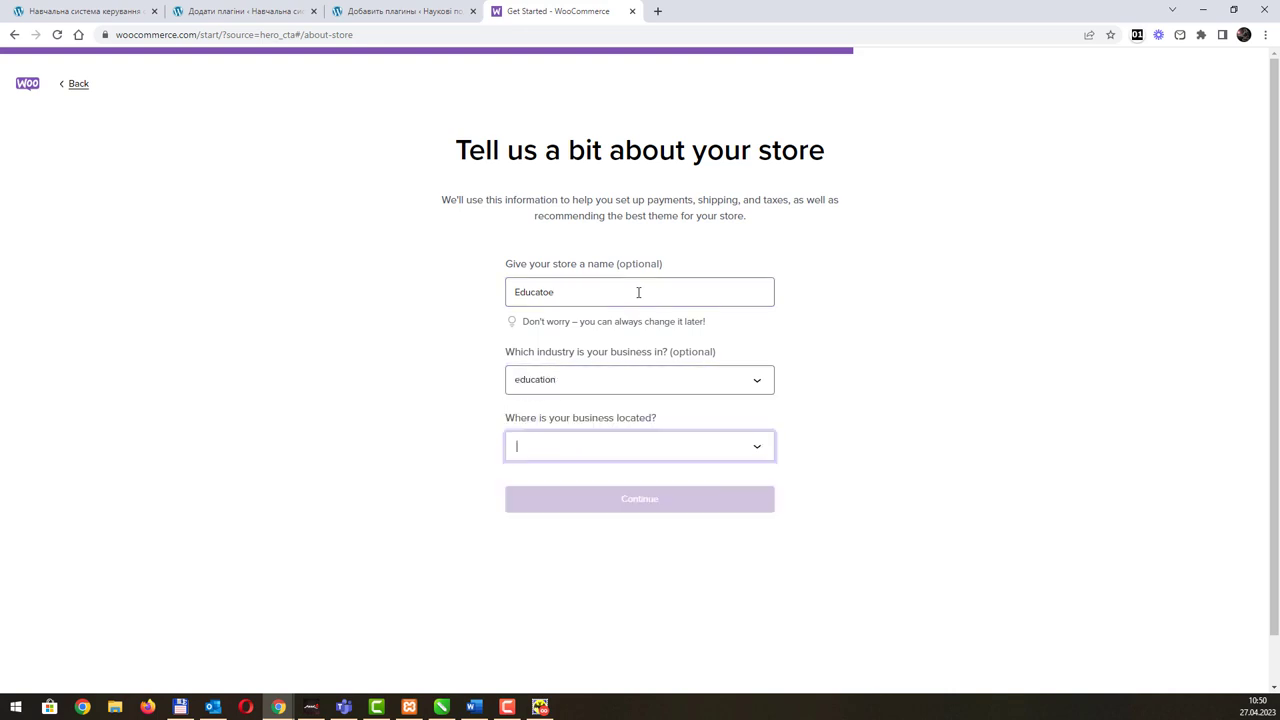
text(Ukraine)
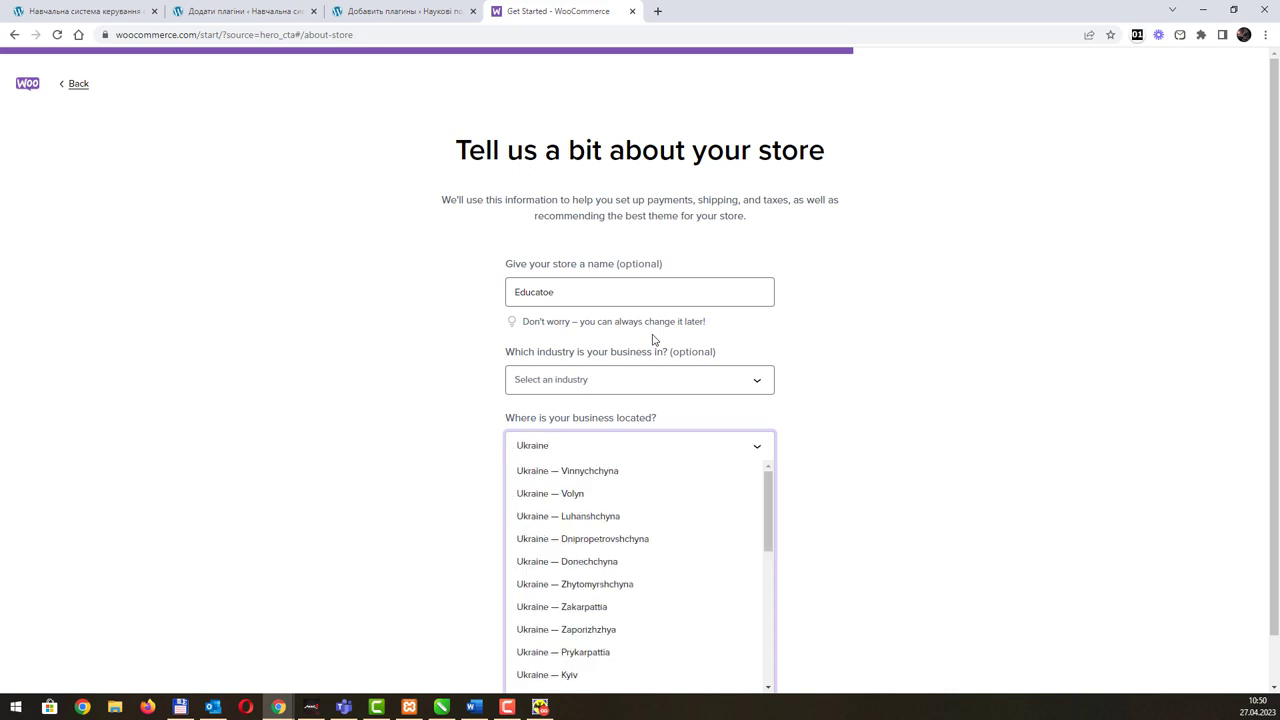
click(595, 678)
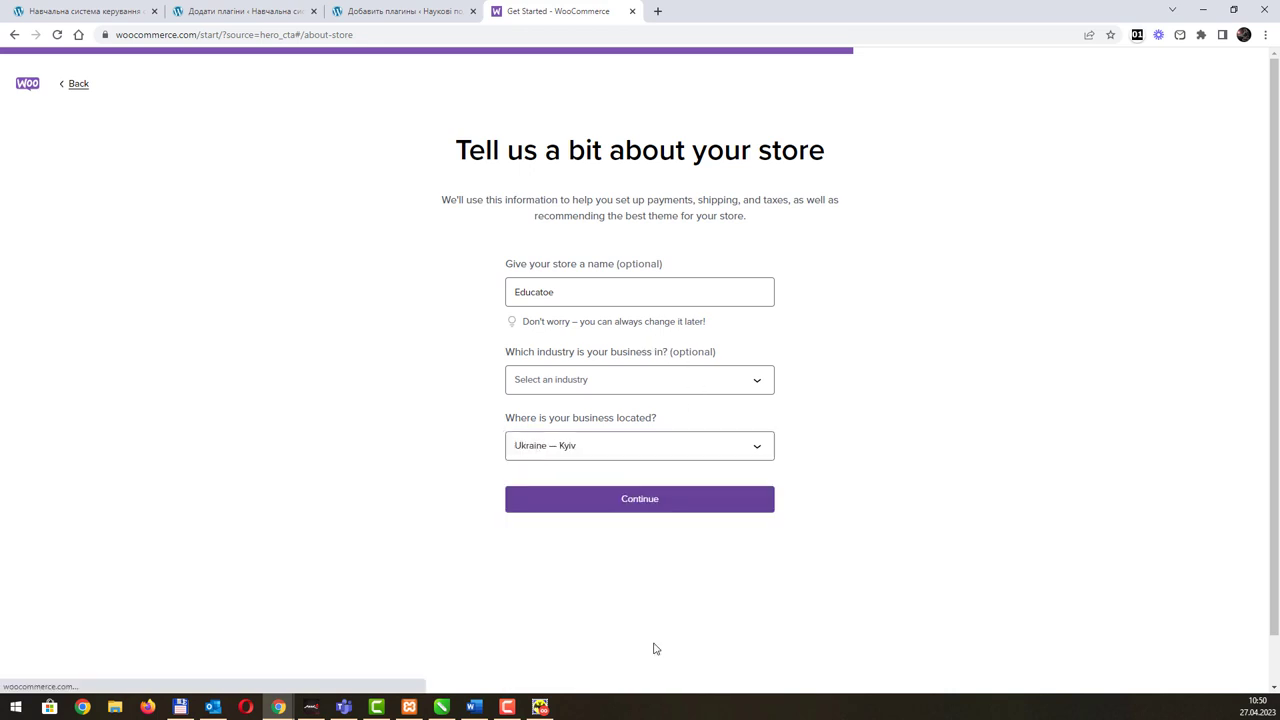
Step: Submit the store details and start building the free trial store
click(688, 506)
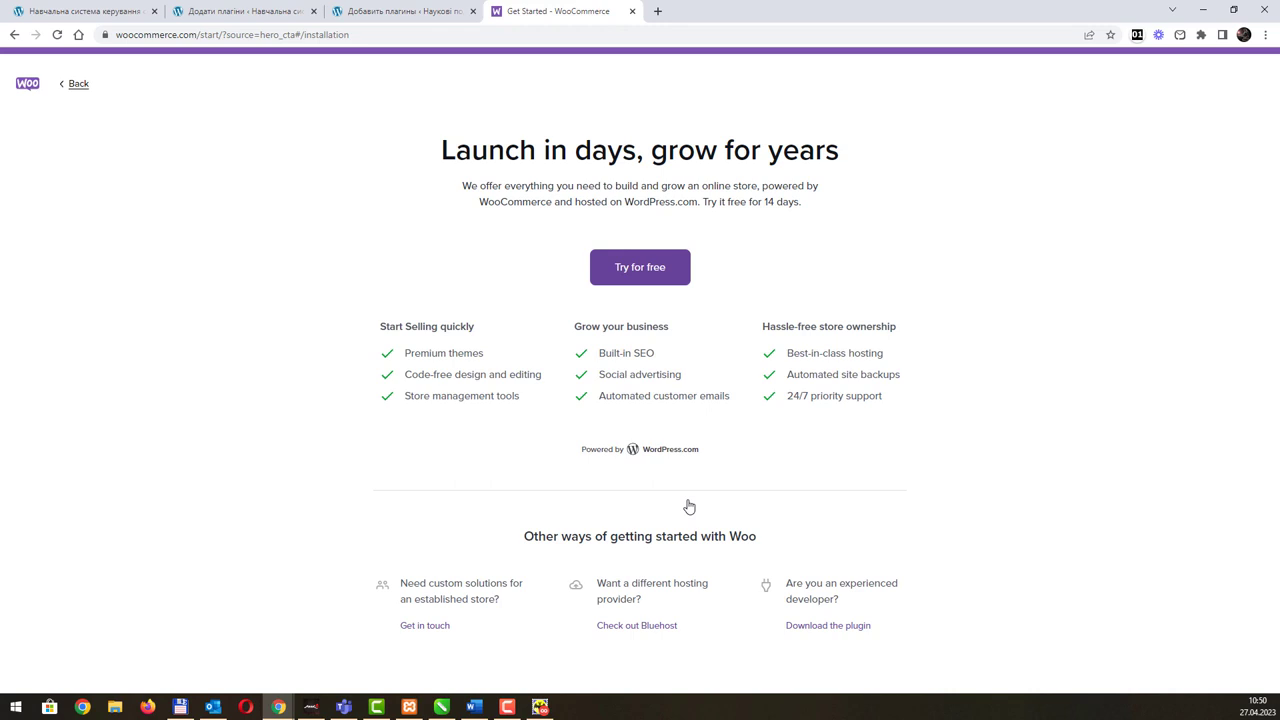
click(655, 278)
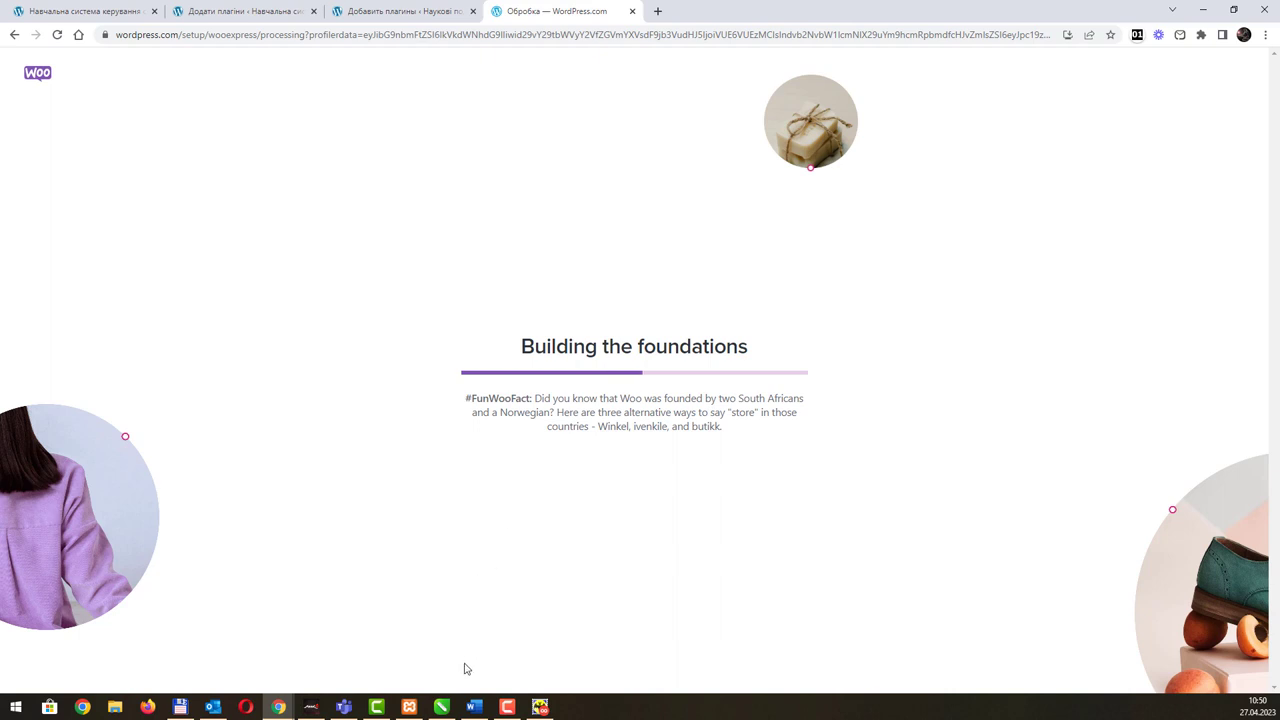
click(376, 20)
Step: Scroll through the WooCommerce plugin description, then close the details popup
scroll(631, 404, down, 5)
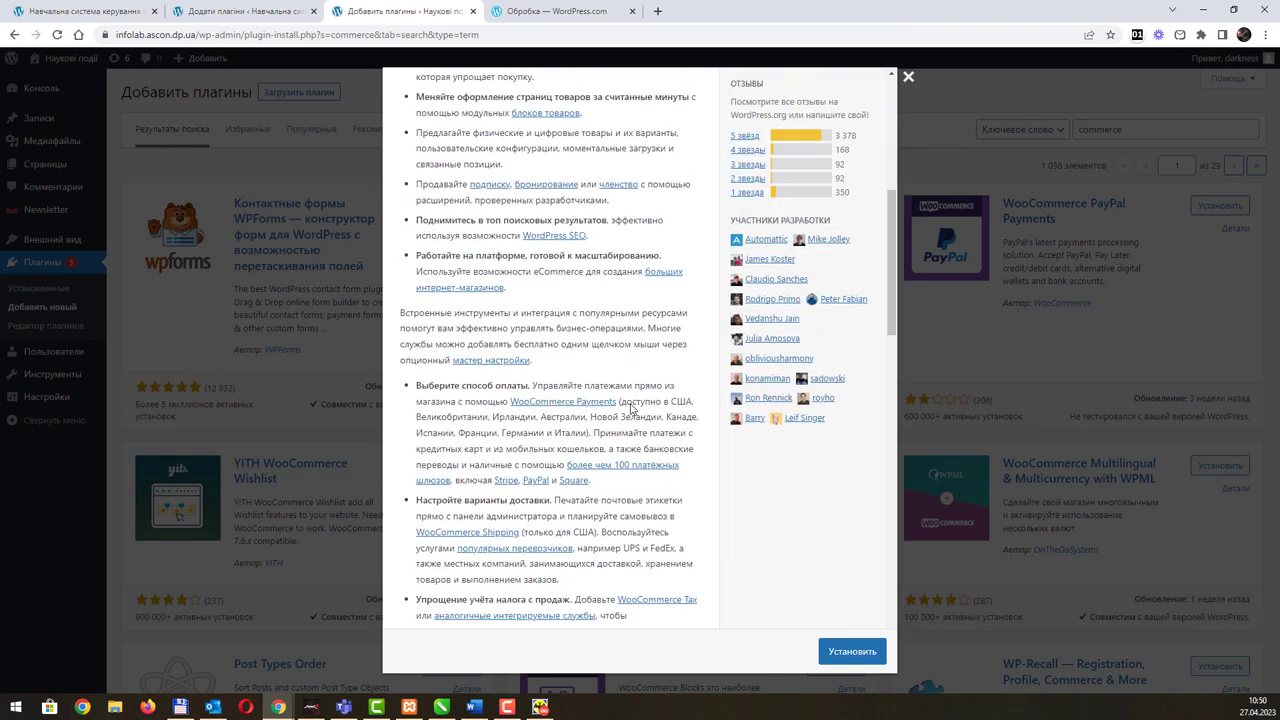
scroll(715, 365, up, 4)
scroll(715, 365, up, 3)
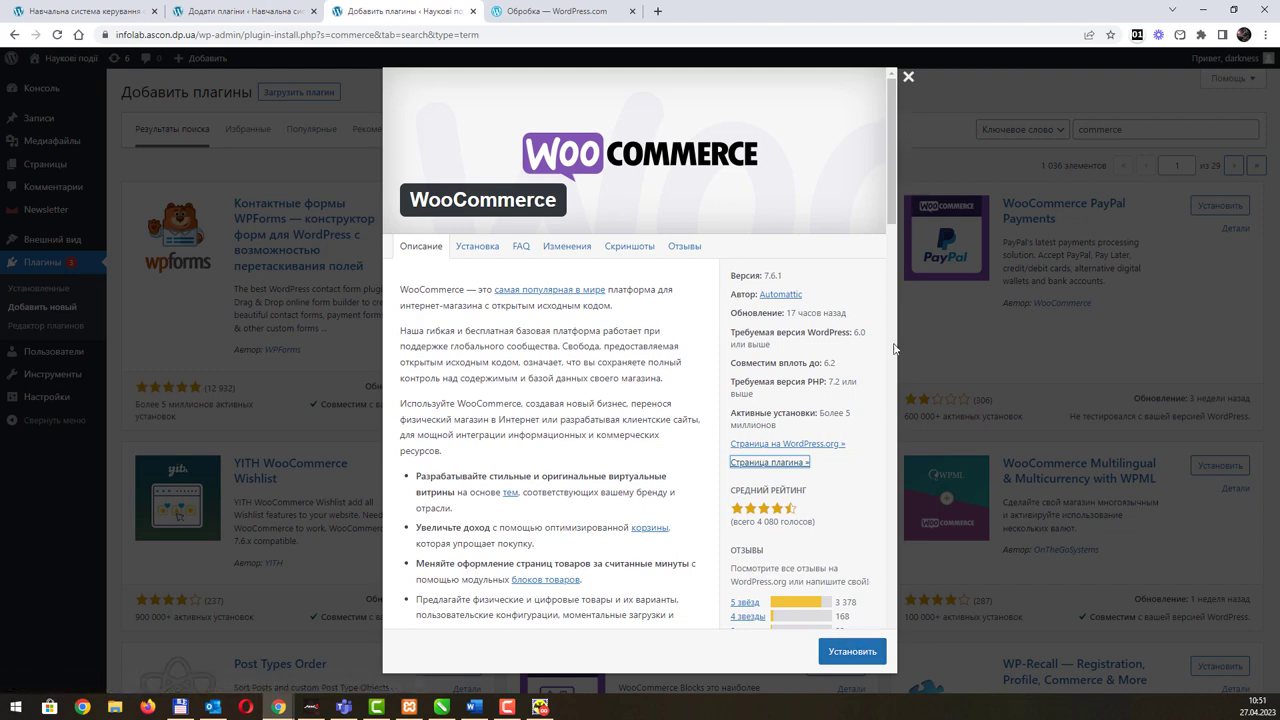
click(907, 78)
Step: On the other site, replace the 'Commerce' plugin search with 'woo' and browse the results
click(240, 11)
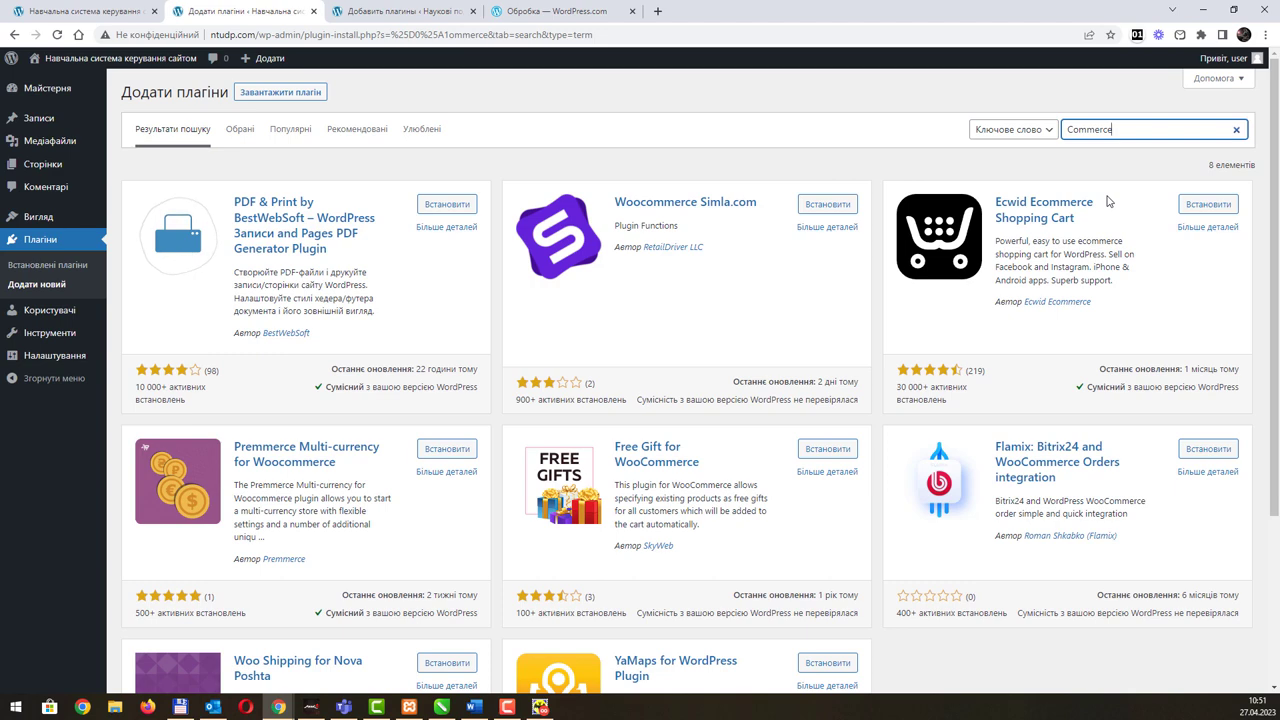
scroll(946, 411, down, 3)
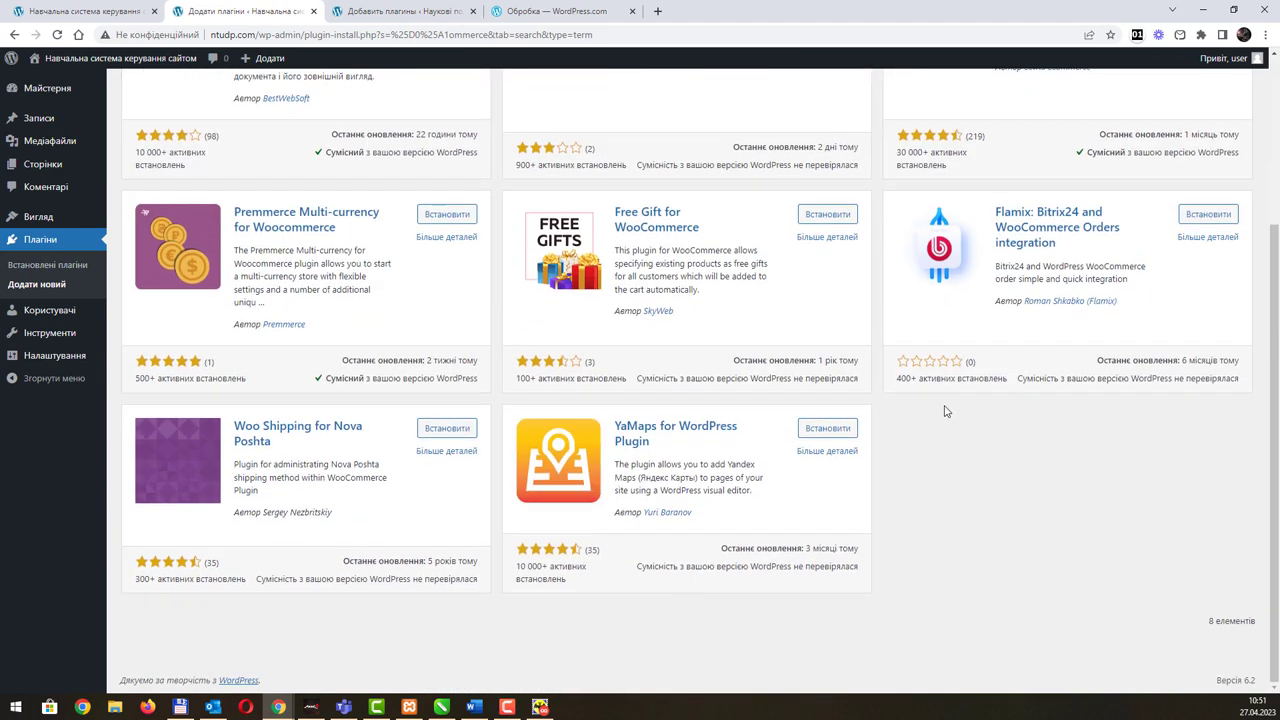
scroll(946, 411, up, 3)
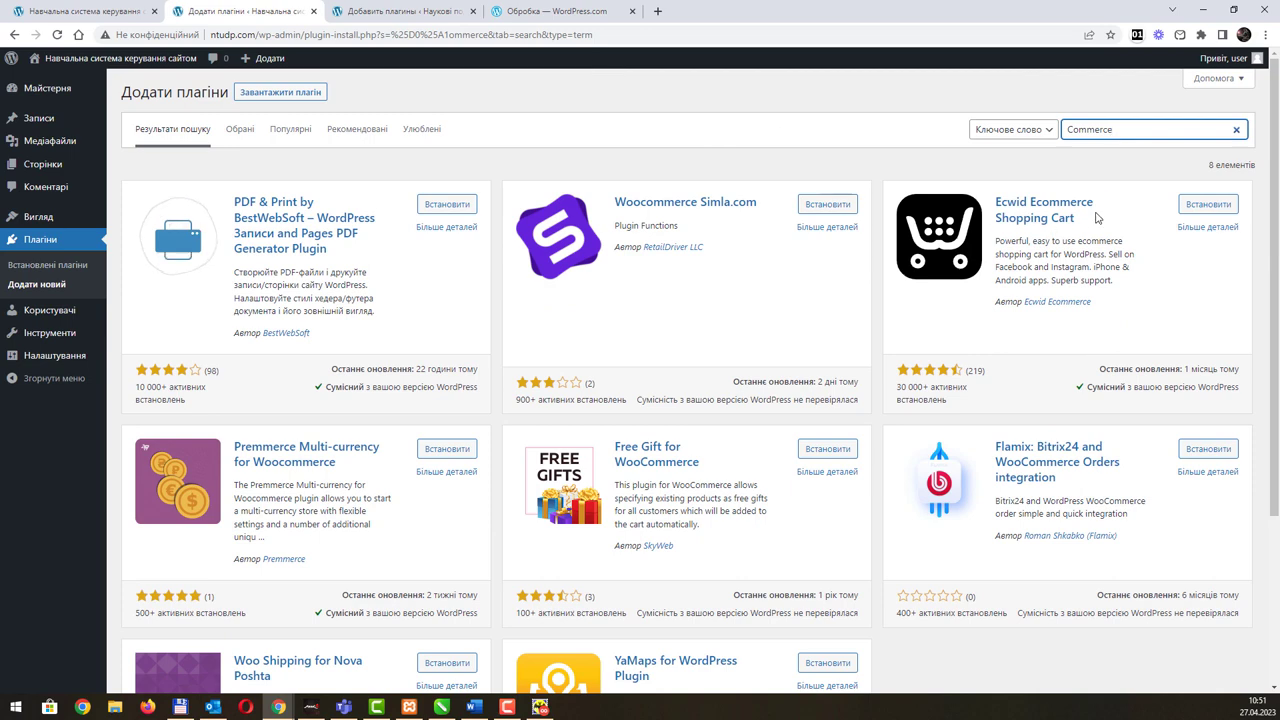
double_click(1120, 129)
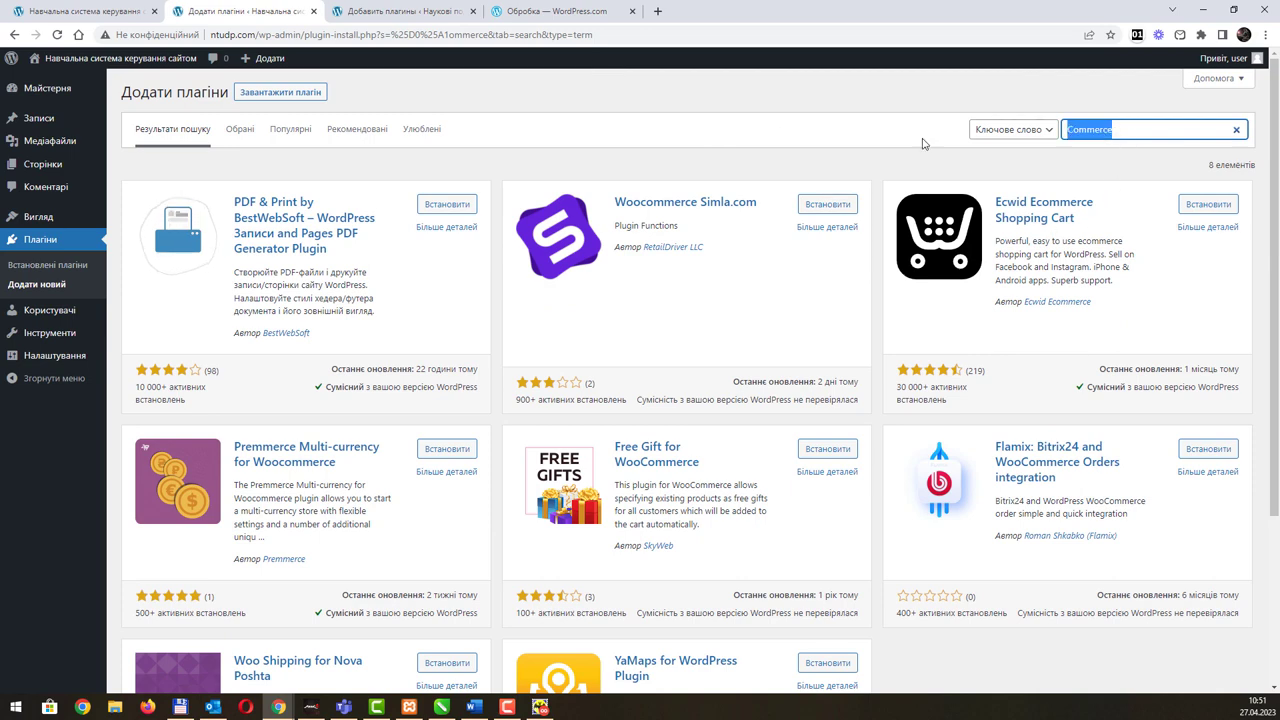
text(woo)
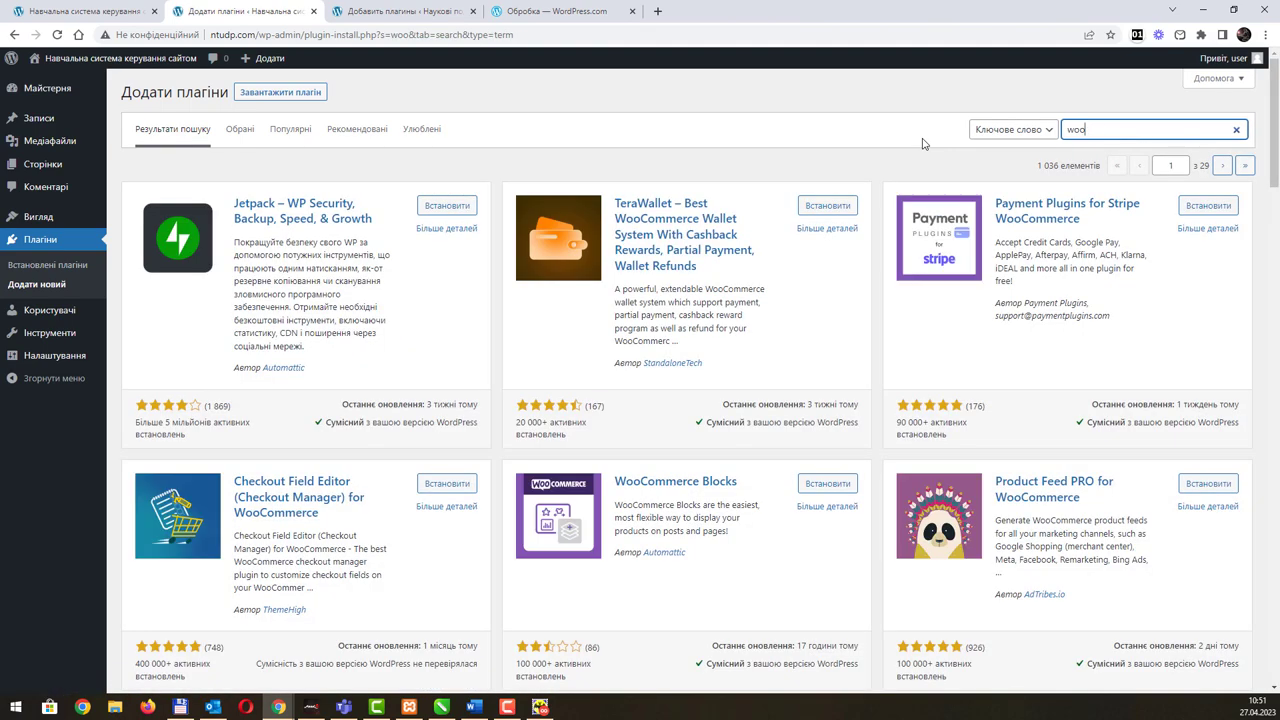
scroll(737, 335, down, 9)
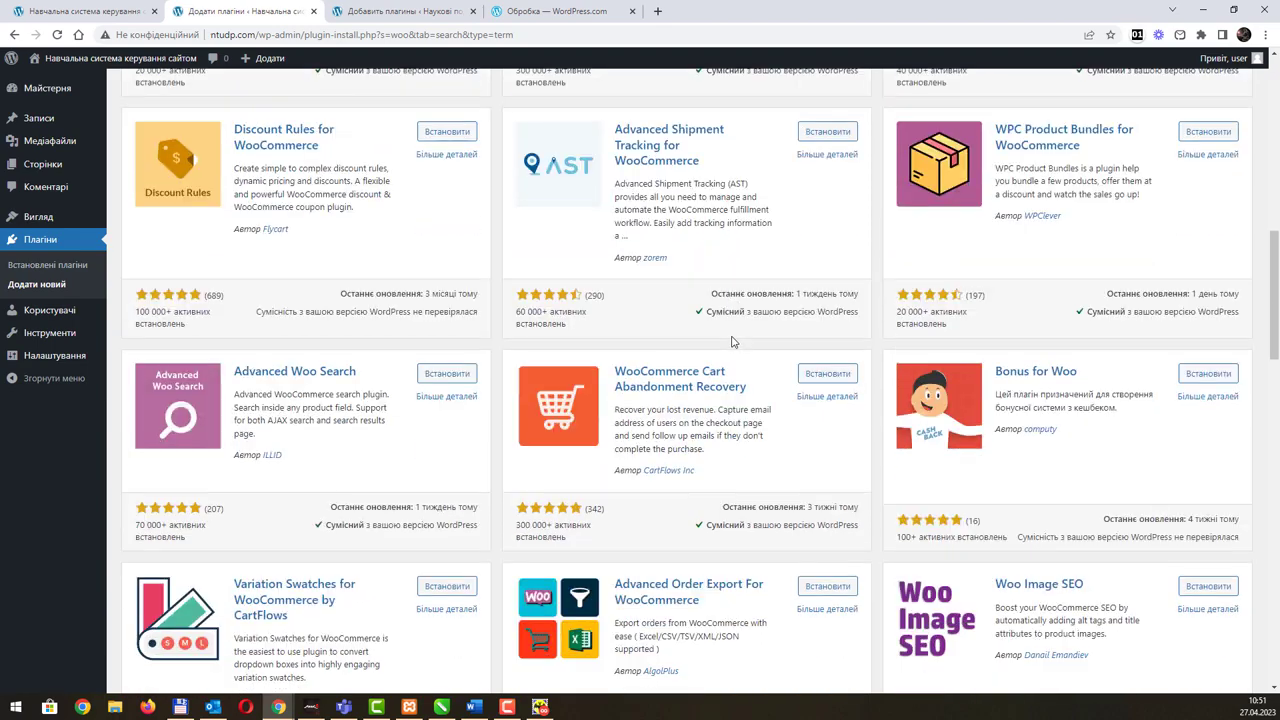
scroll(737, 342, up, 9)
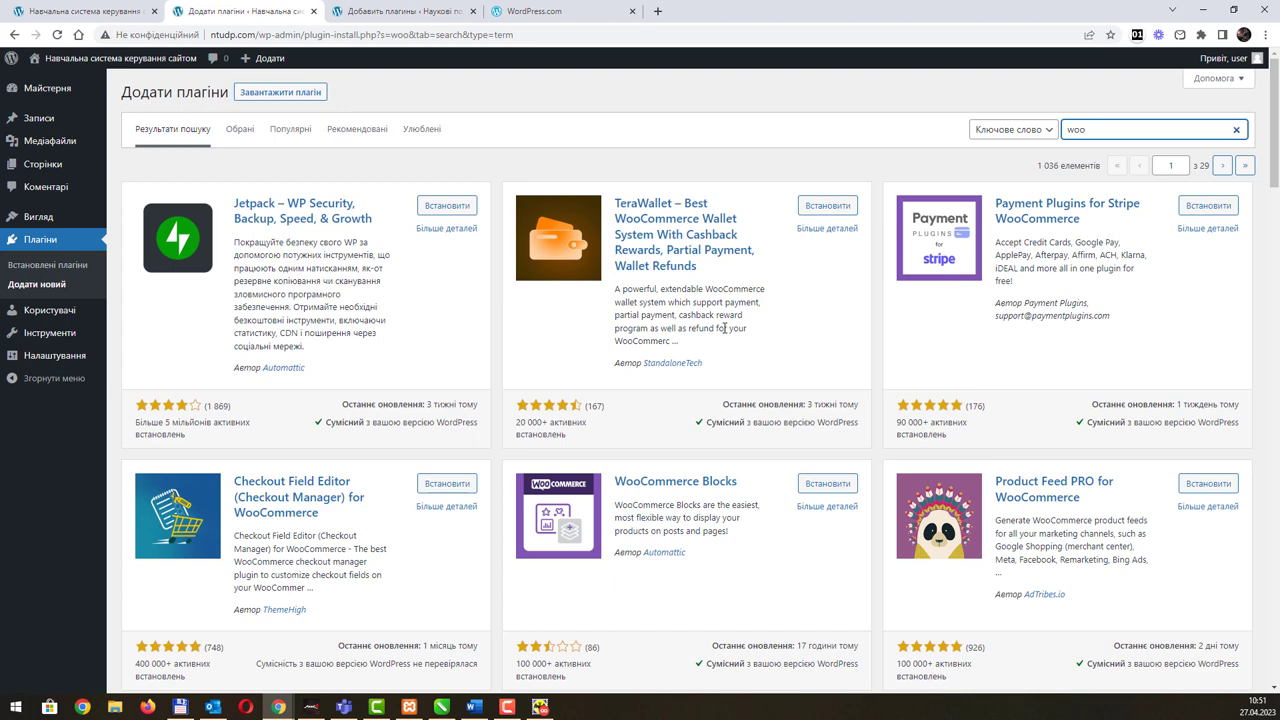
click(288, 136)
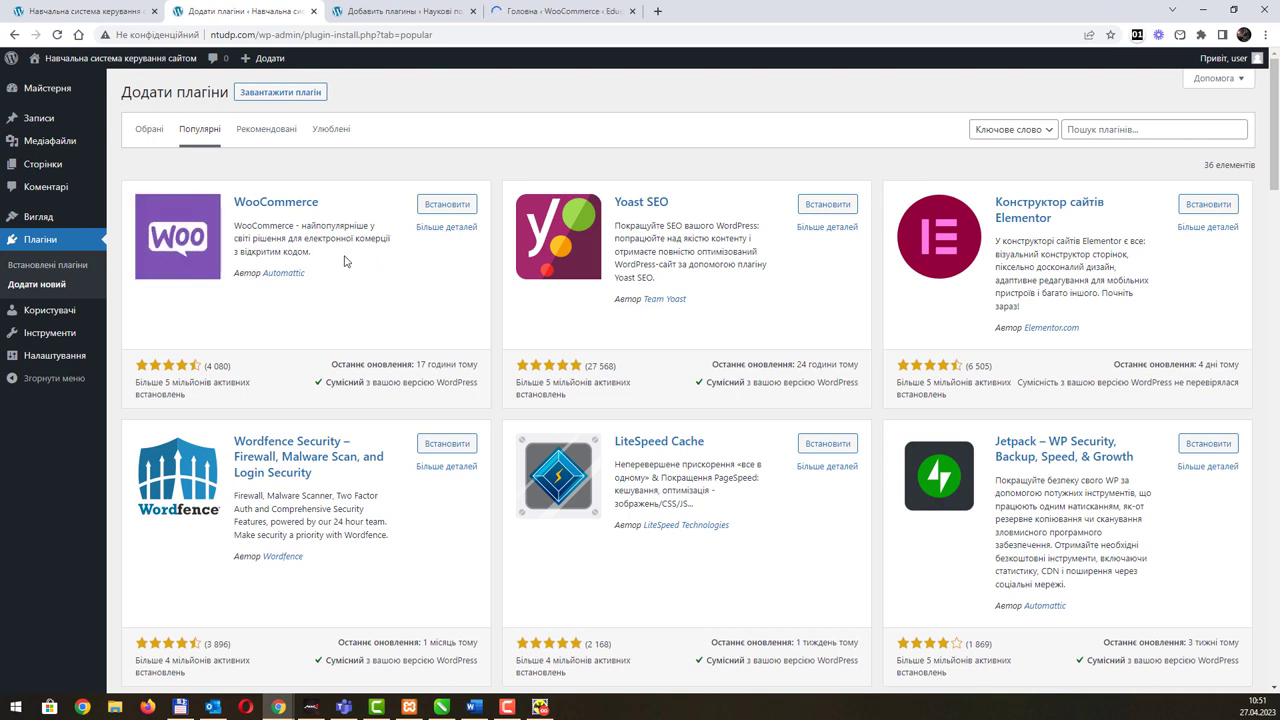
Step: Install WooCommerce from the Popular plugins list and activate it, launching its setup wizard
click(438, 210)
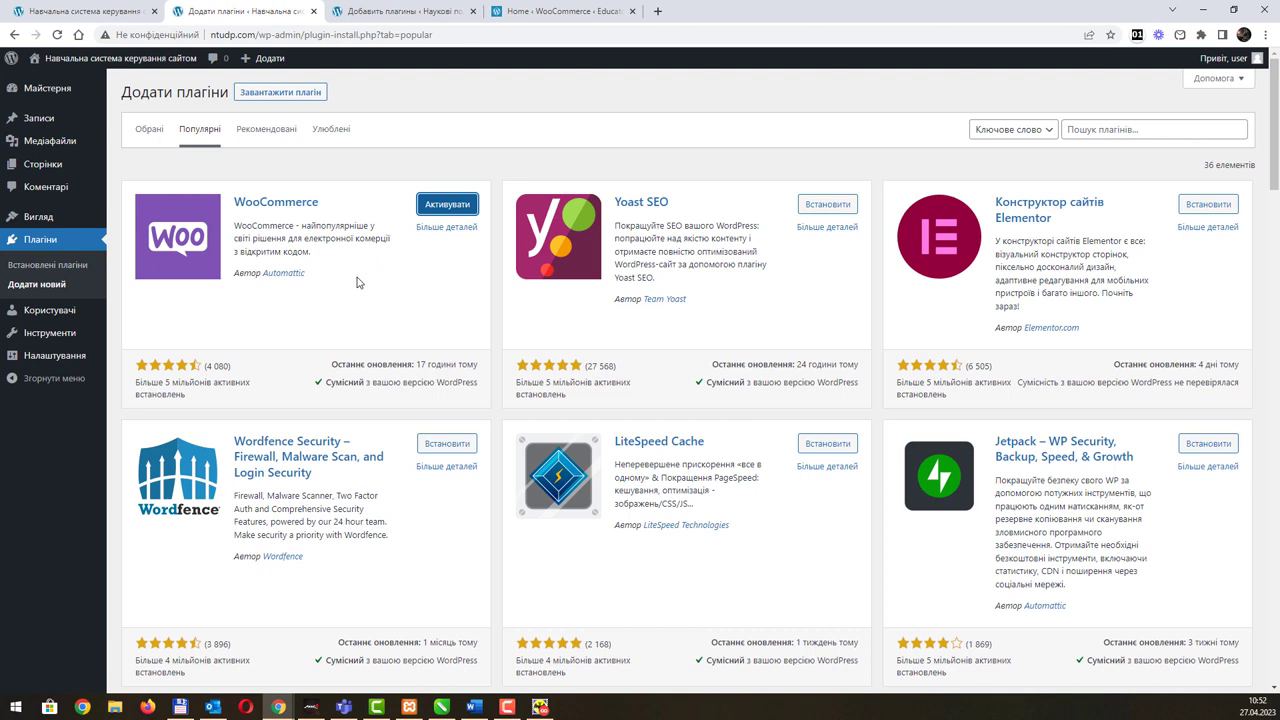
click(458, 206)
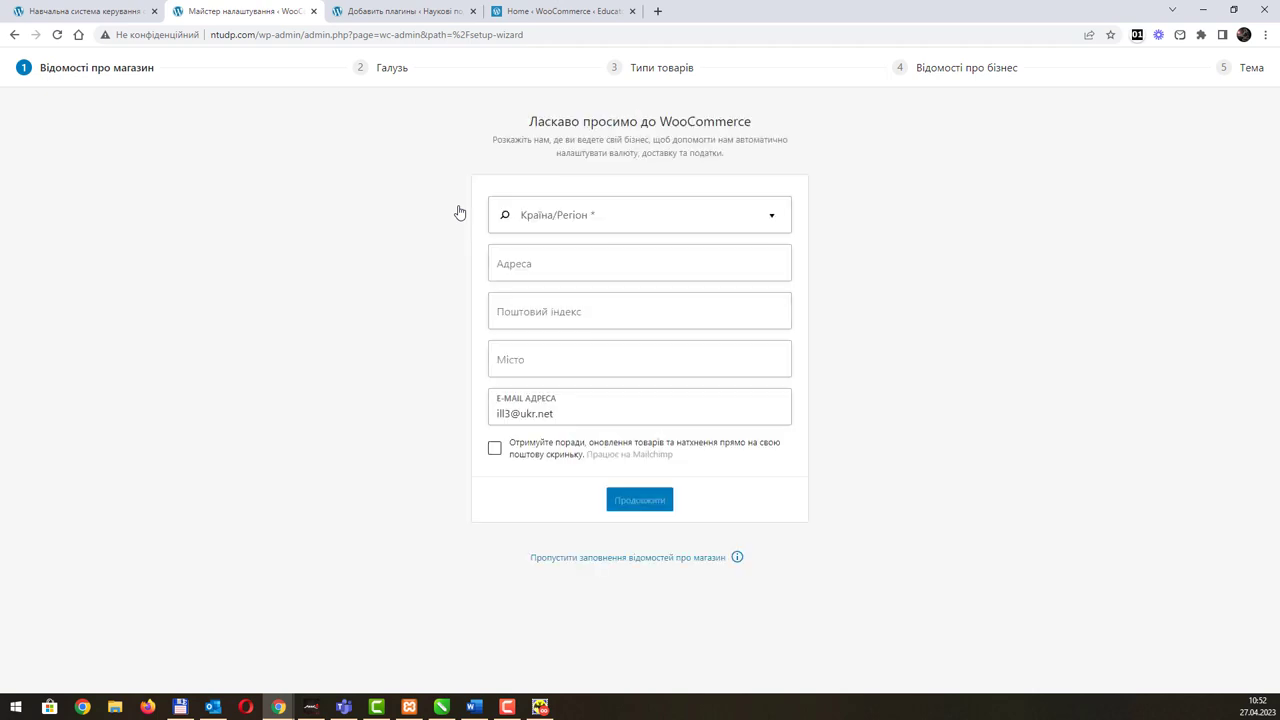
Step: Set the store region to Україна — Дніпропетровська область, address Д. Яворницької, 19, postcode 49005
click(772, 220)
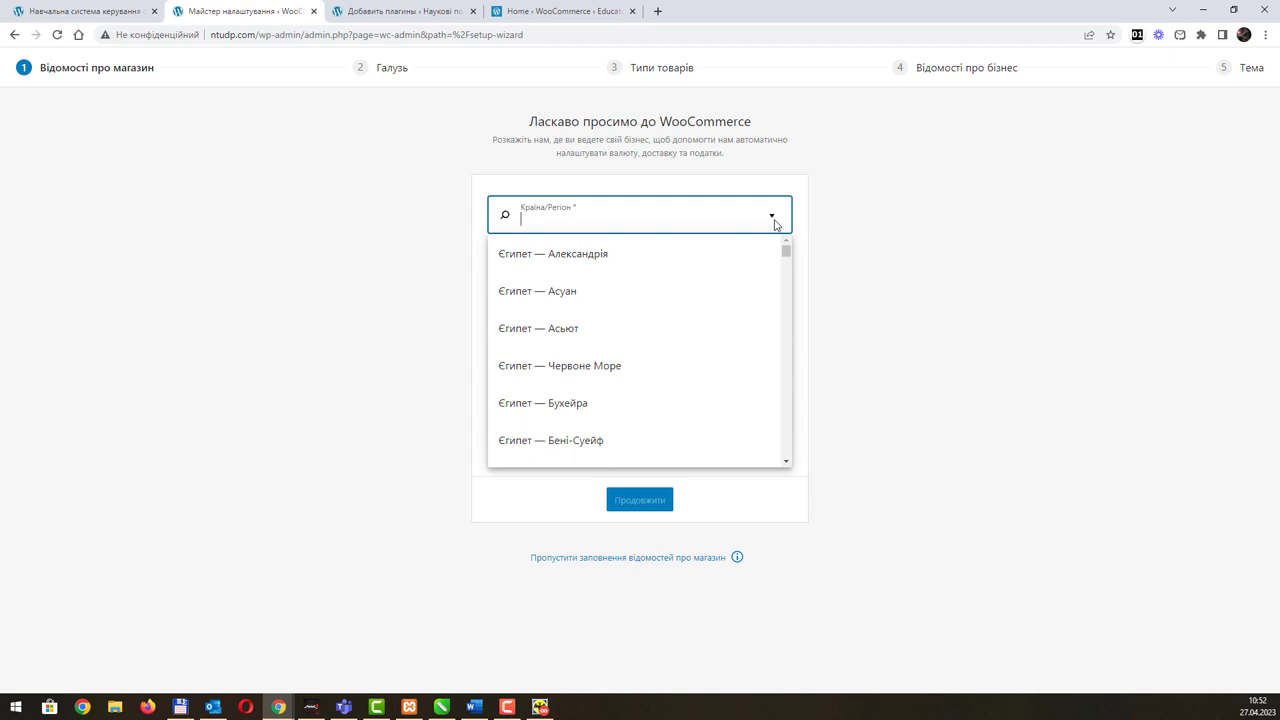
text(Ук)
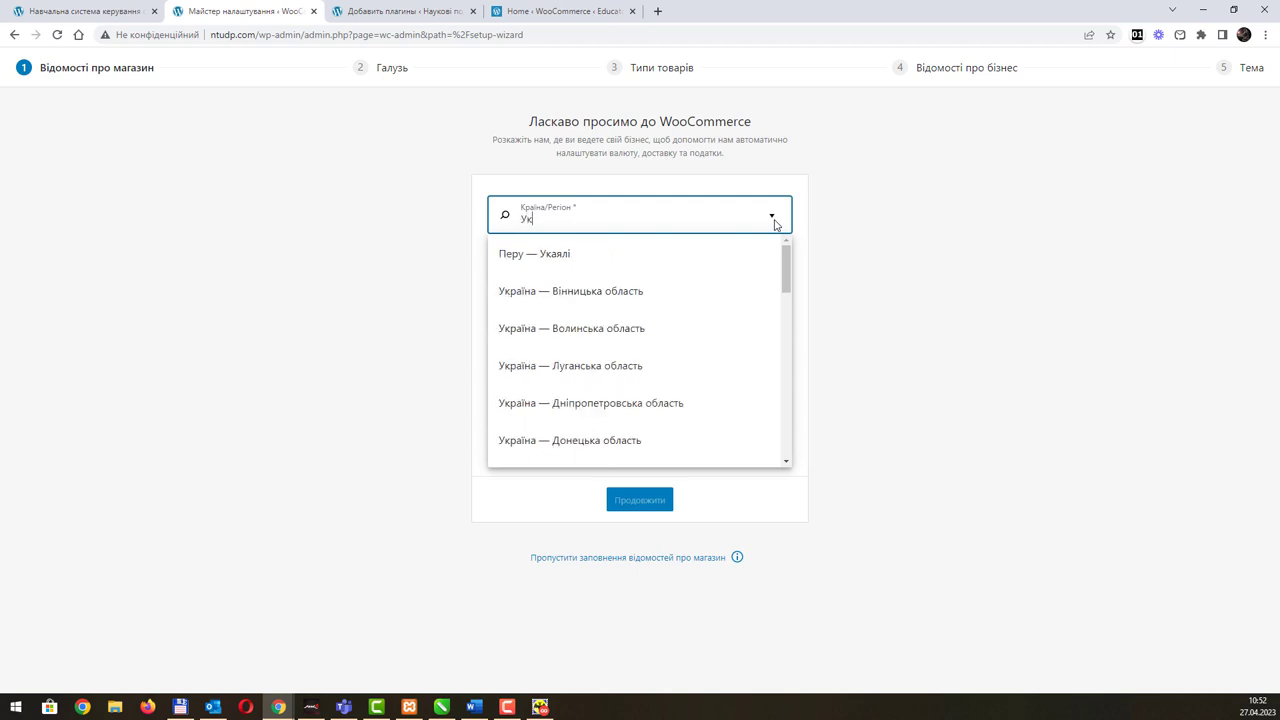
click(664, 403)
click(593, 262)
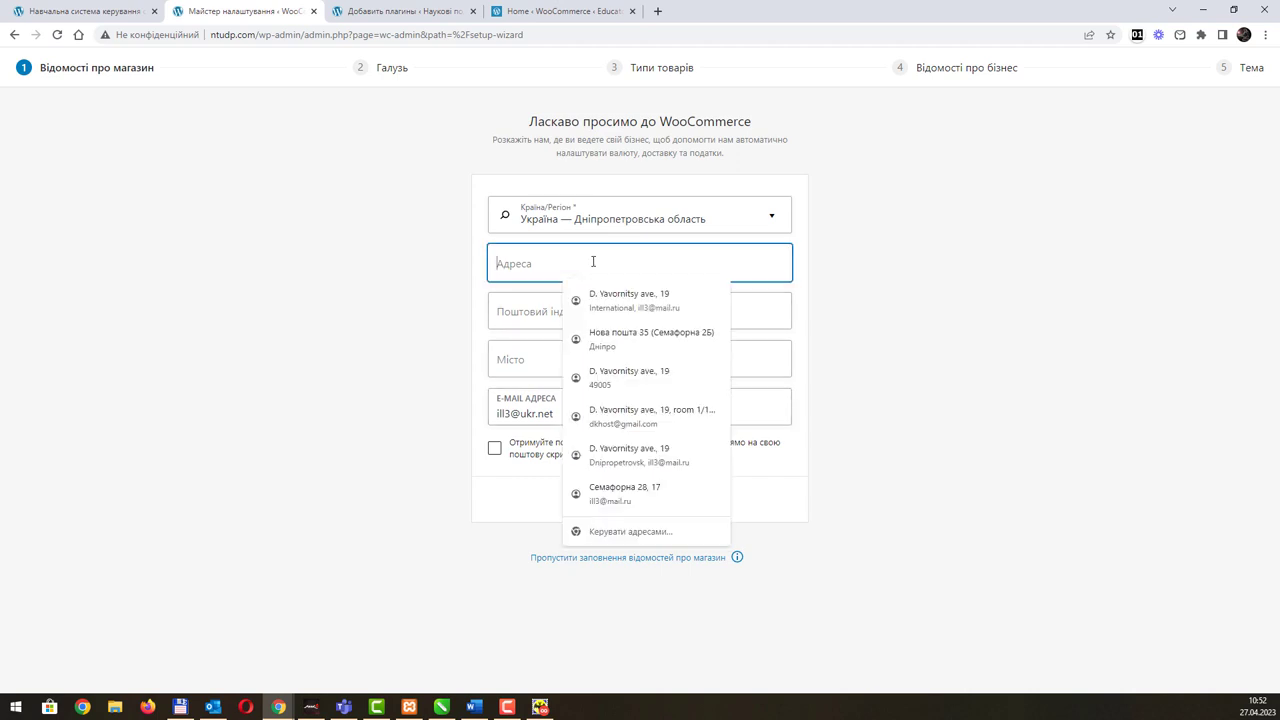
text(Д. Яворницької)
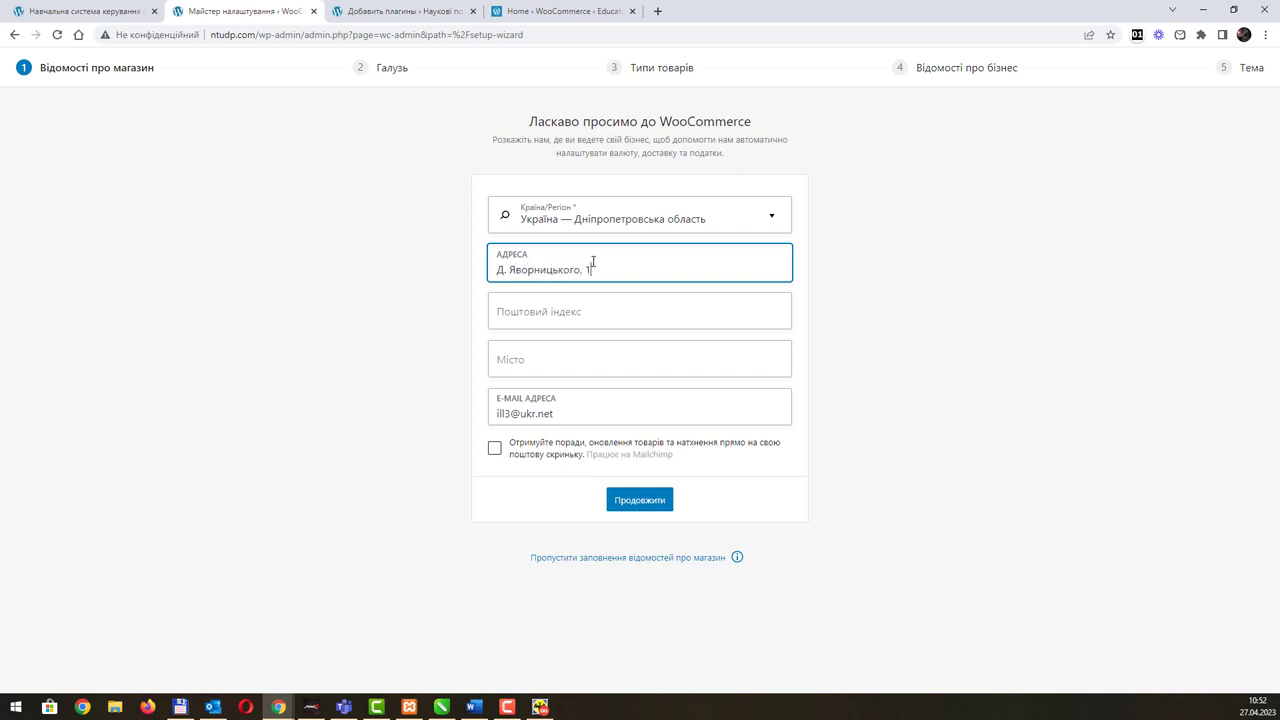
text(, 19)
key(Tab)
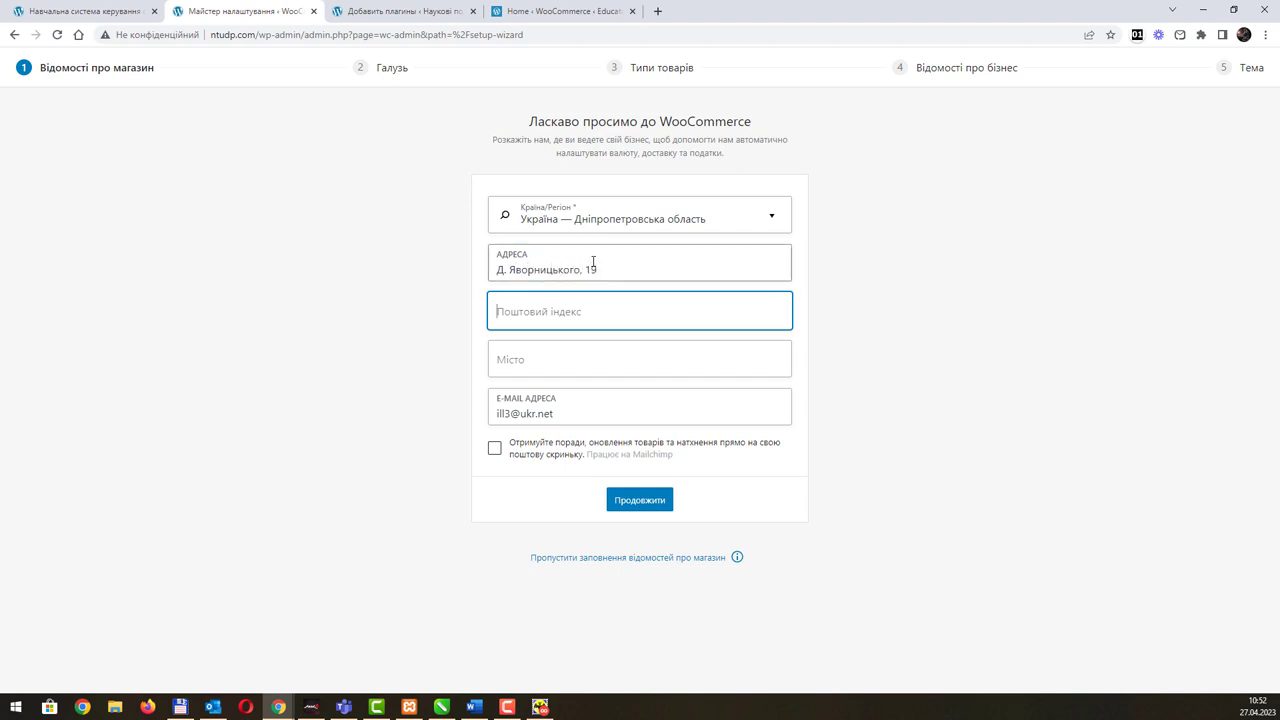
text(49005)
Step: Enter the city Дніпро, opt in to tips emails, submit, and accept usage tracking
key(Tab)
text(Дніпро)
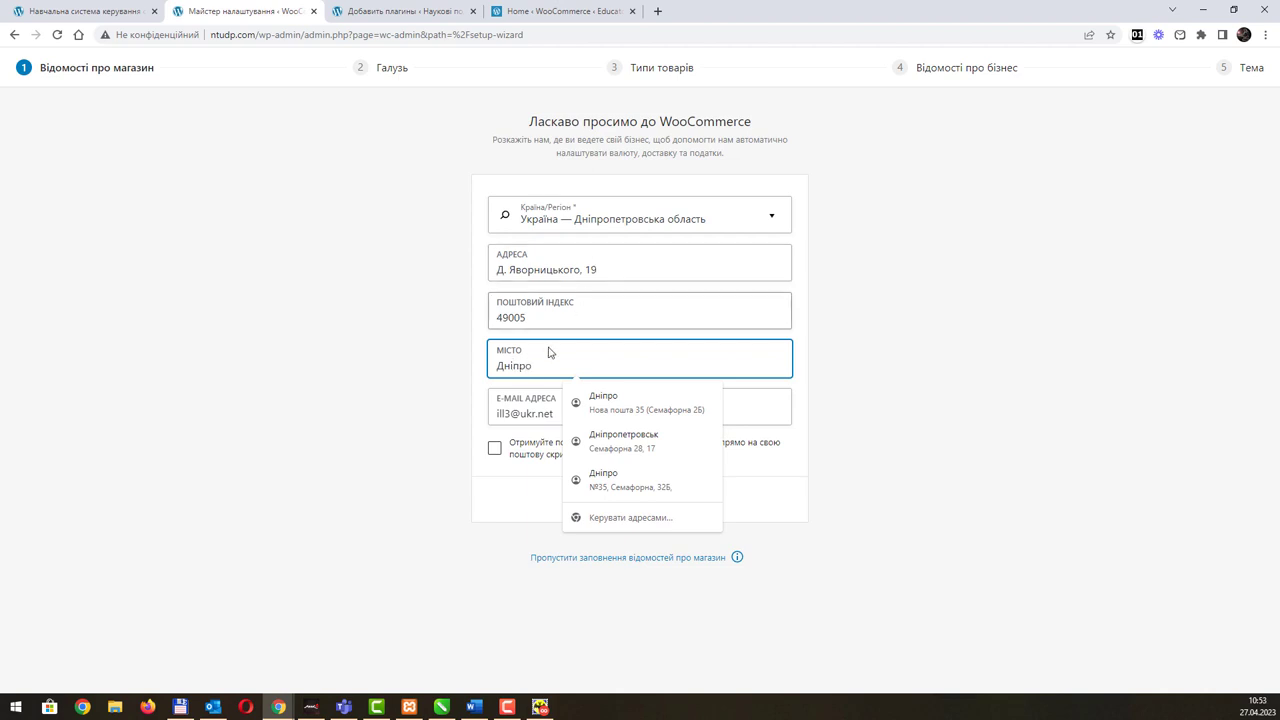
click(517, 483)
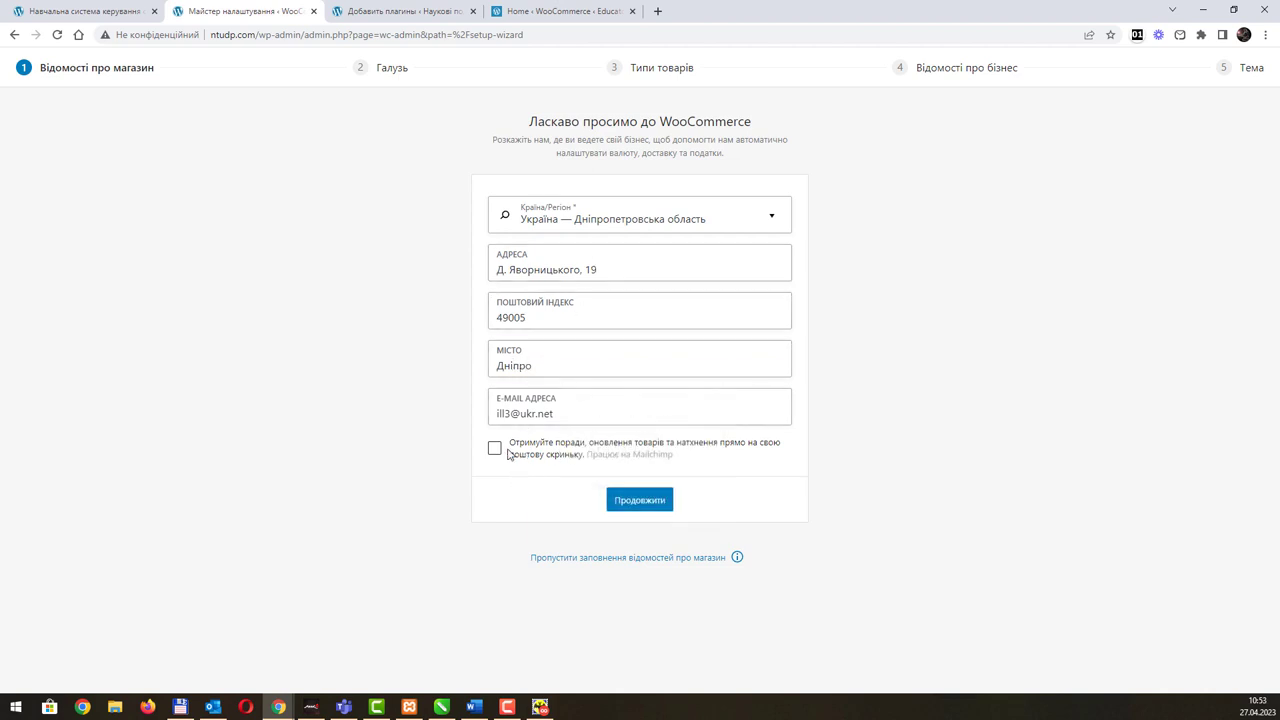
click(495, 448)
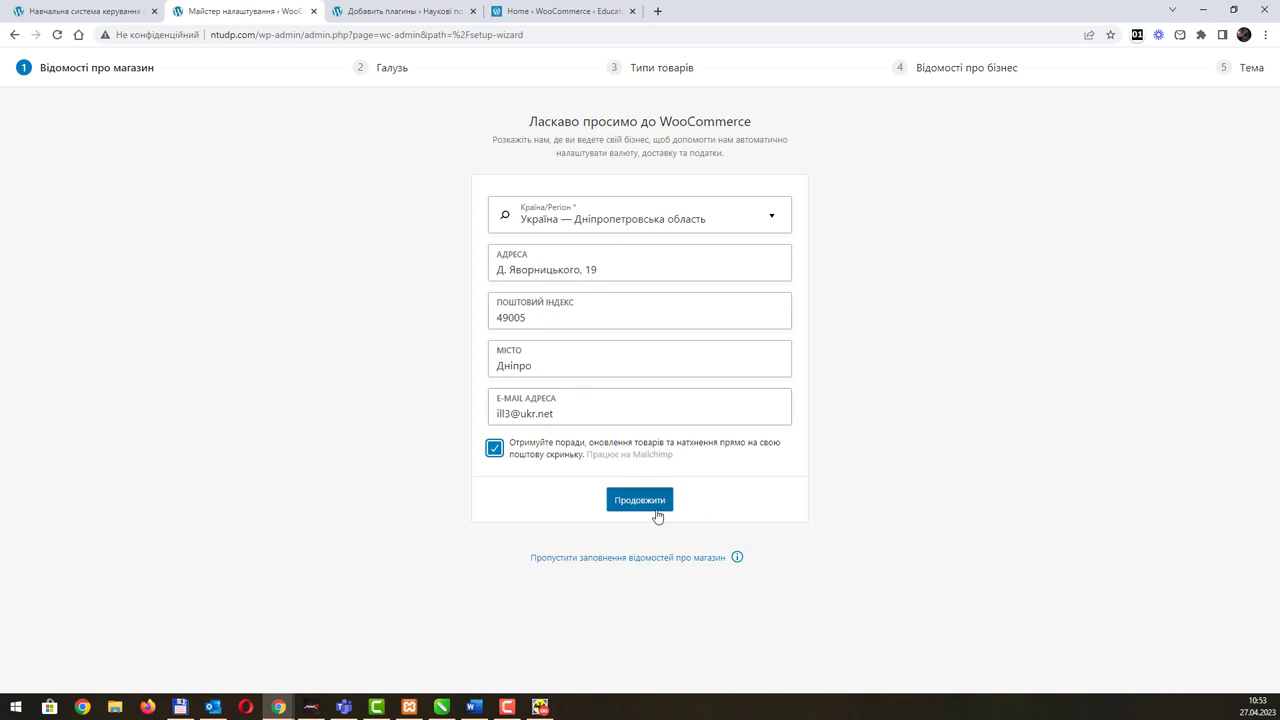
click(657, 512)
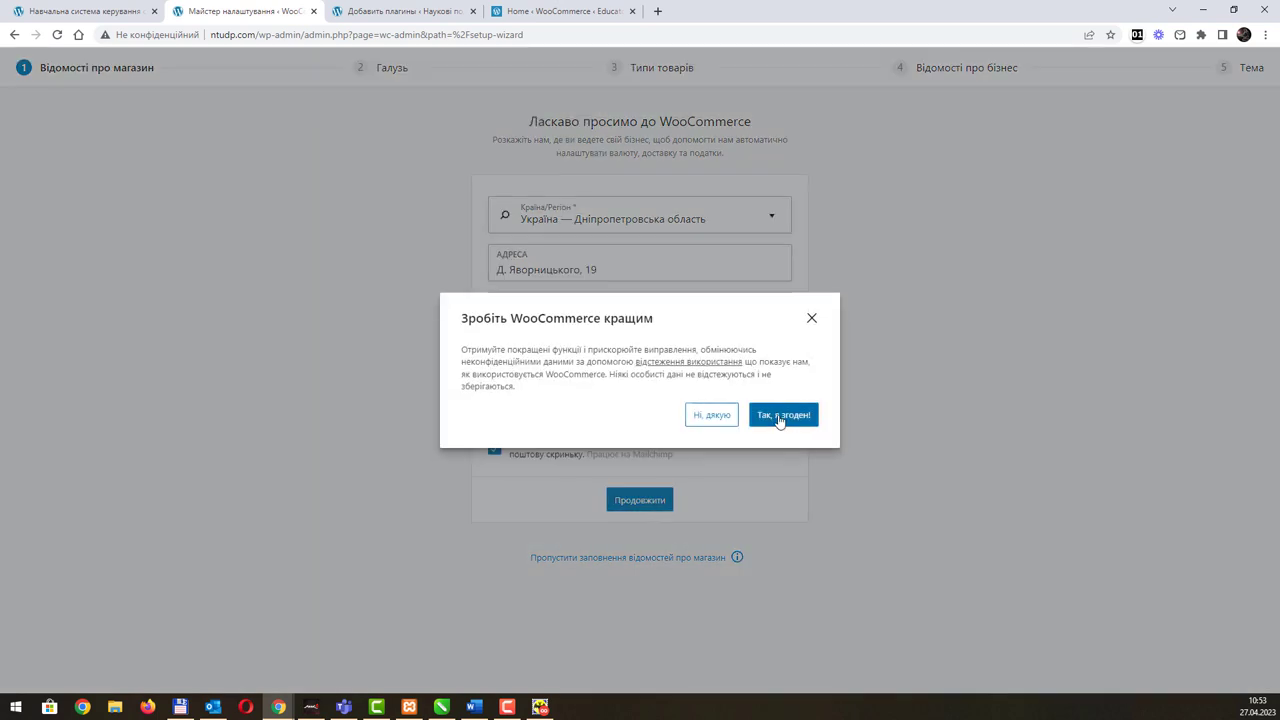
click(782, 417)
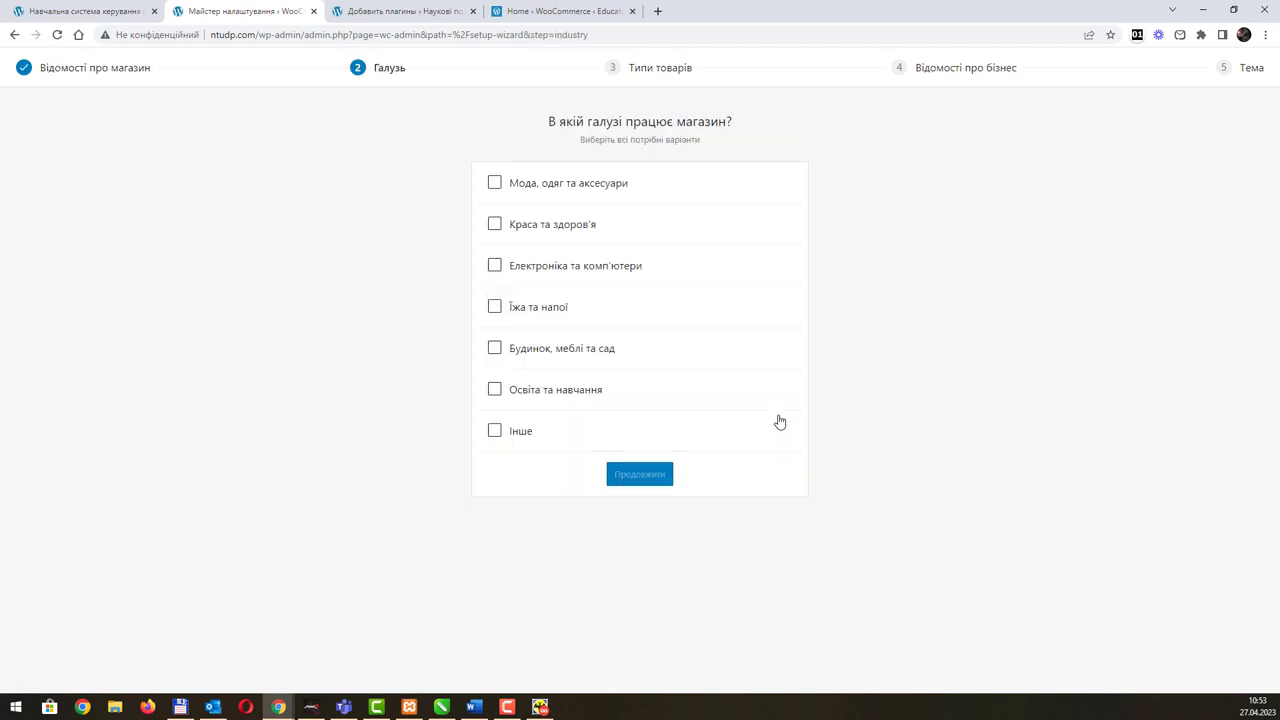
Step: Choose the Освіта та навчання and Електроніка та комп'ютери industries and continue
click(495, 389)
click(495, 265)
click(645, 477)
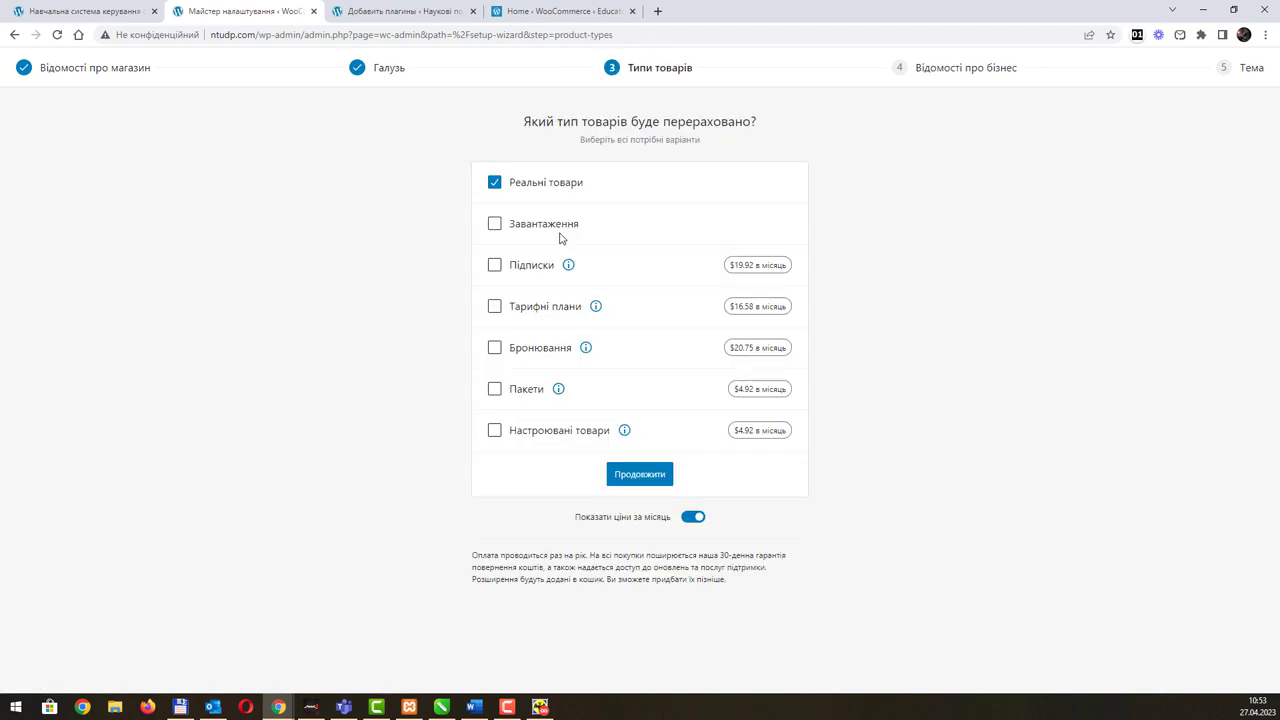
Step: Select downloads, subscriptions, memberships, bundles and customizable products as product types, then continue
click(495, 226)
click(497, 310)
click(494, 266)
click(495, 389)
click(495, 432)
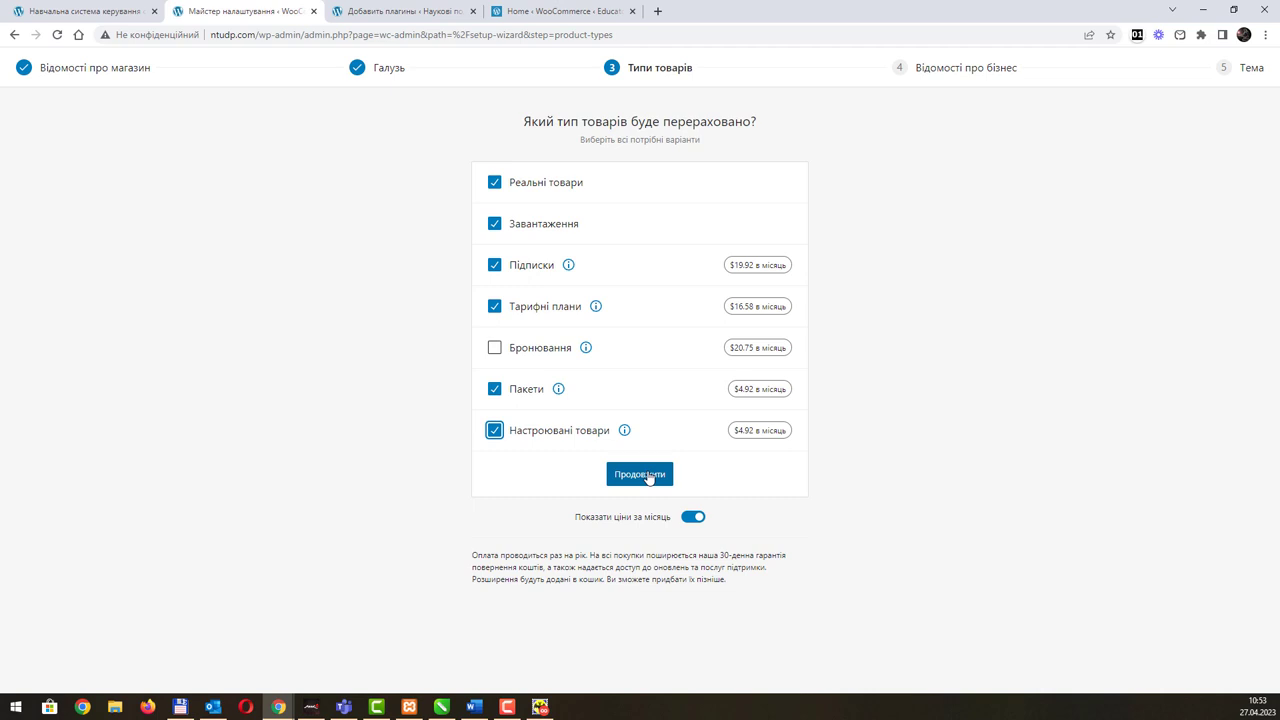
click(648, 476)
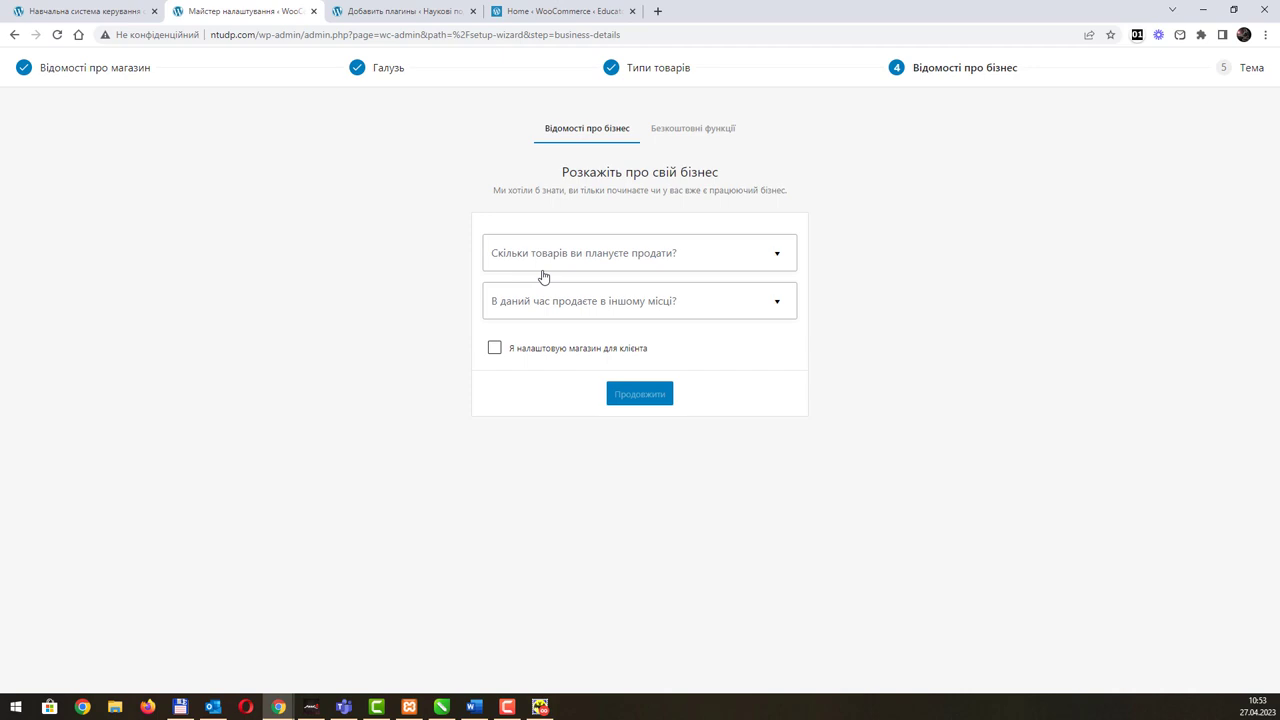
Step: Answer 101 - 1 000 planned products, Ні to selling elsewhere, mark it as a client store, and continue
click(783, 253)
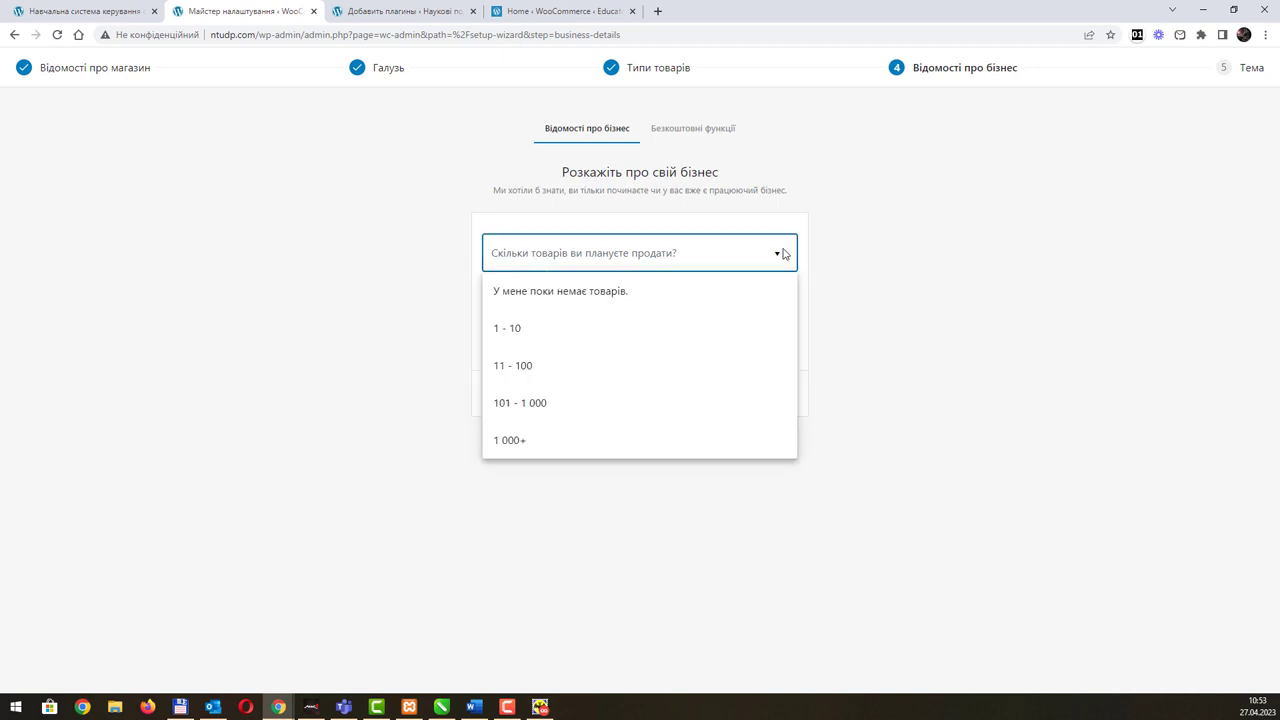
click(686, 404)
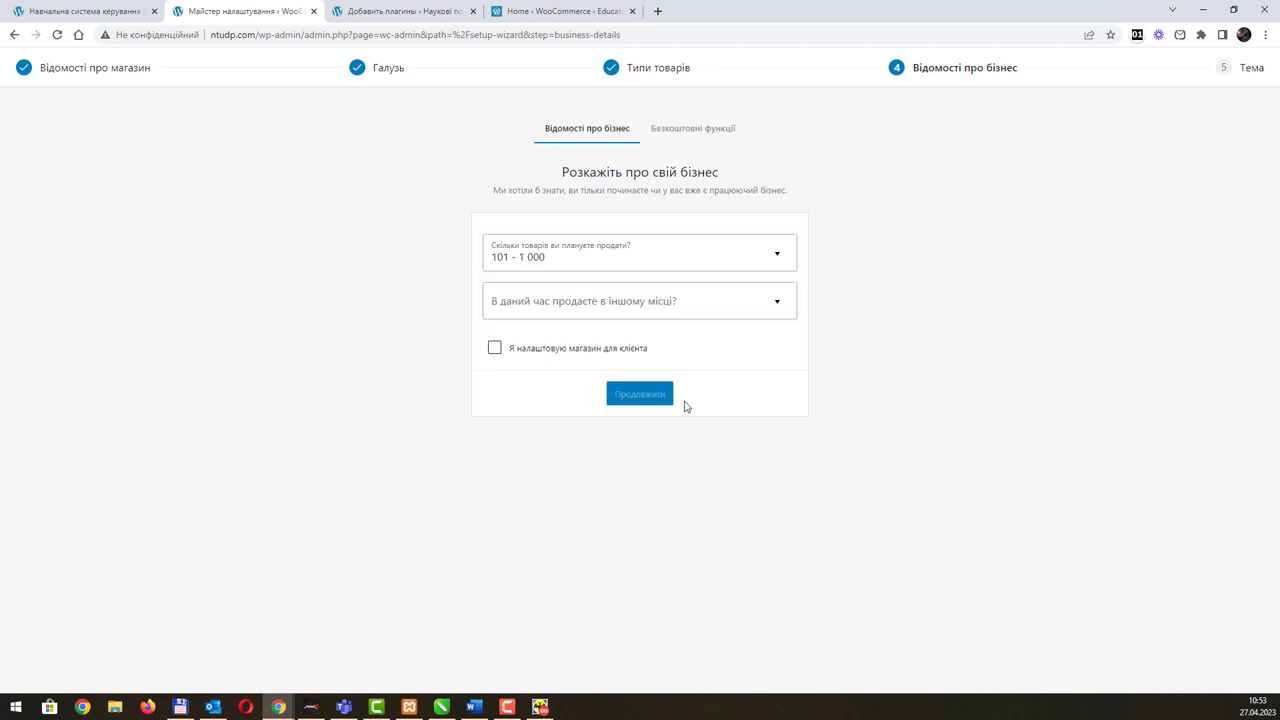
click(784, 301)
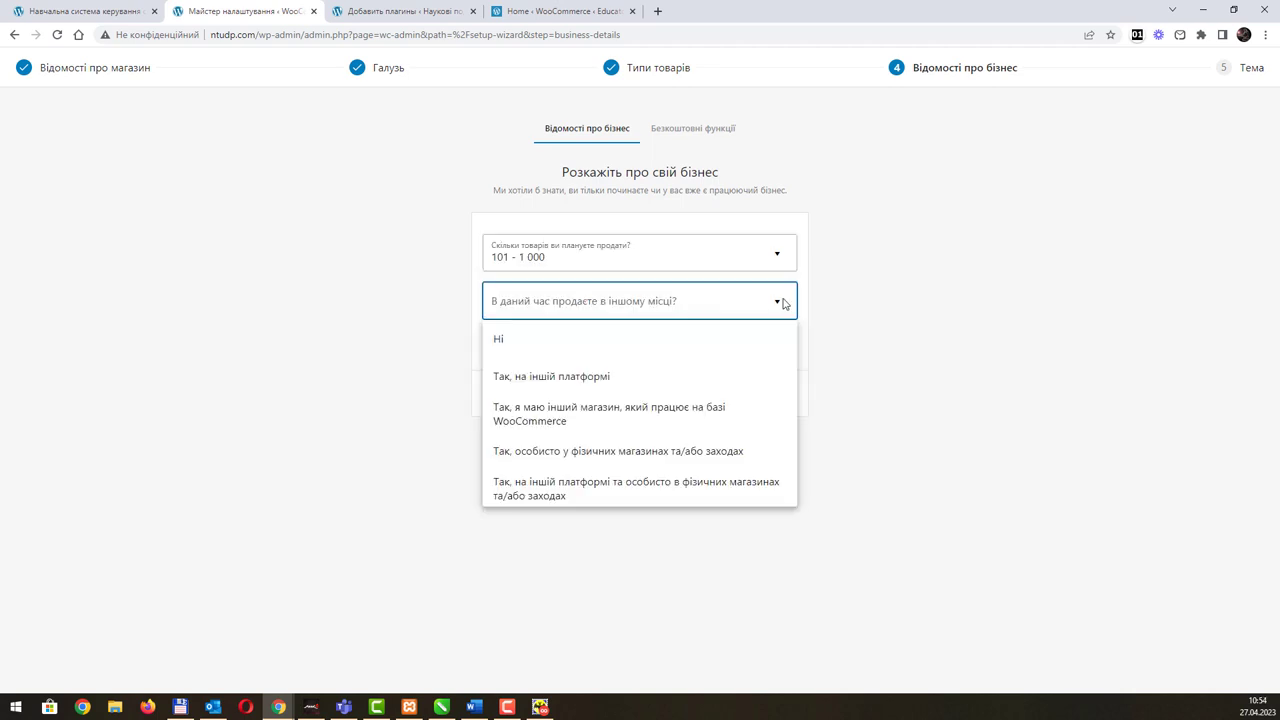
click(747, 350)
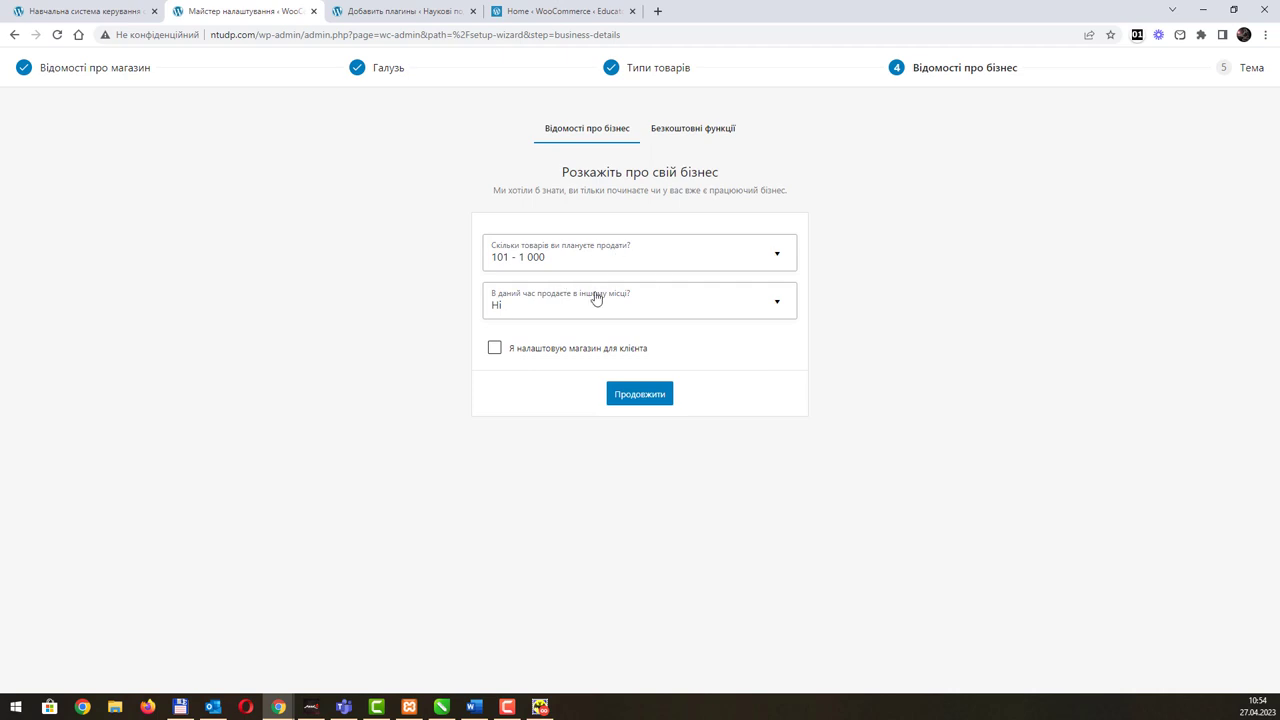
click(500, 356)
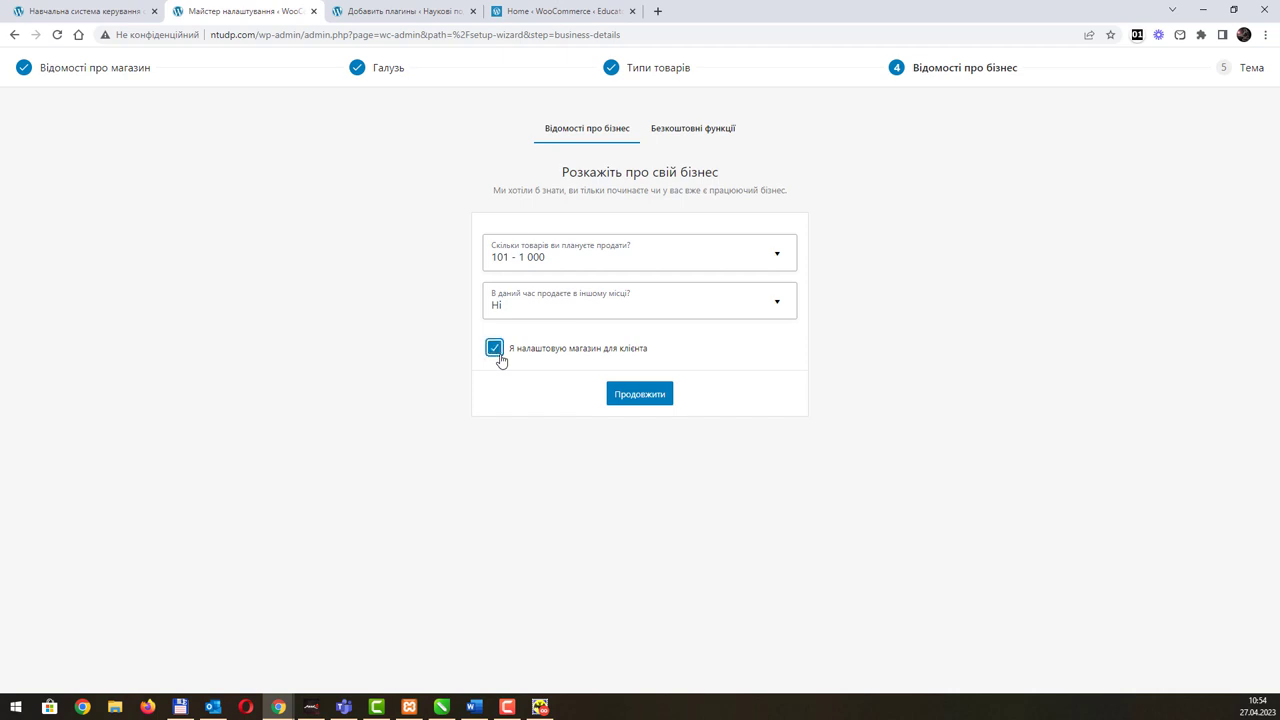
click(633, 400)
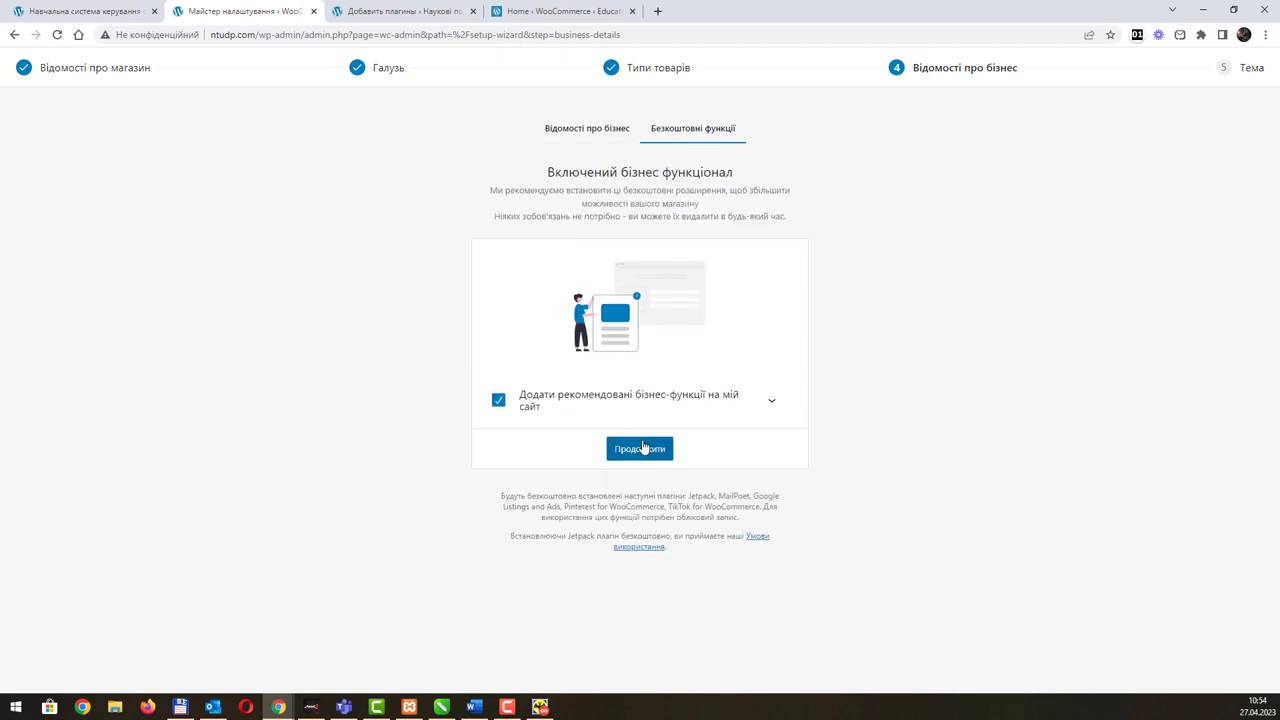
Step: Accept installing all recommended free plugins, then switch to the WooCommerce home dashboard
click(770, 410)
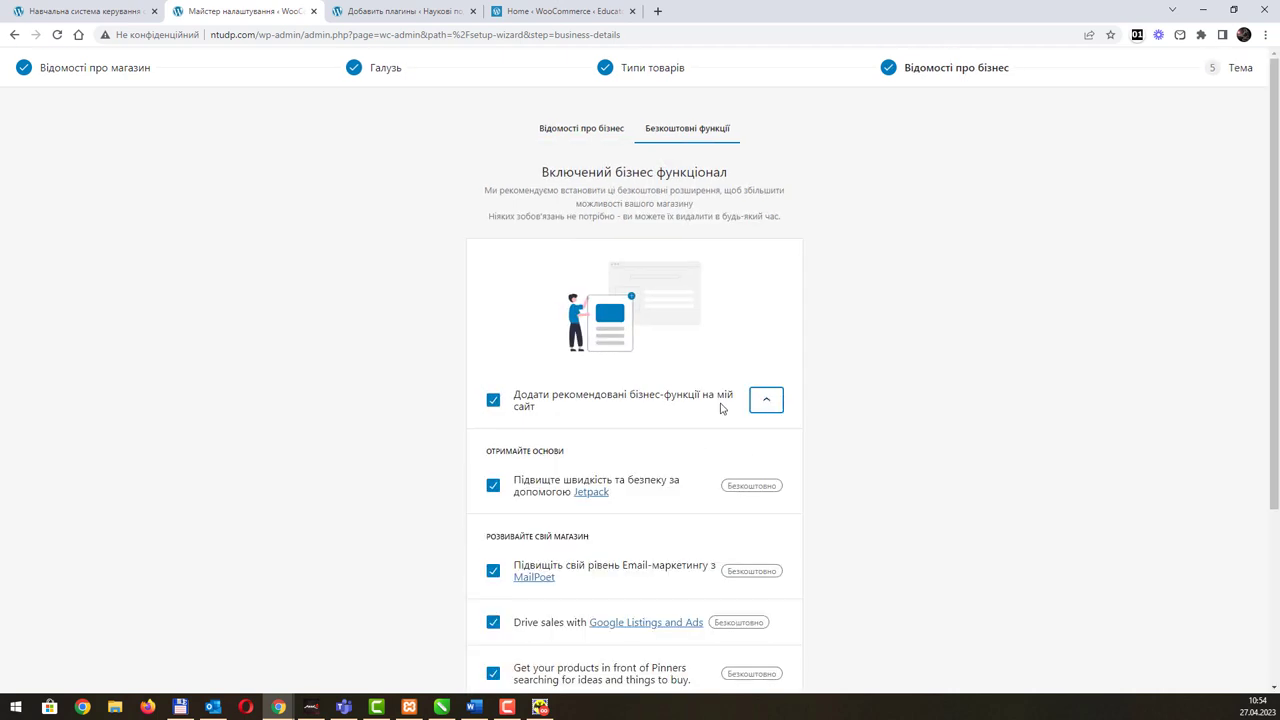
scroll(720, 406, down, 3)
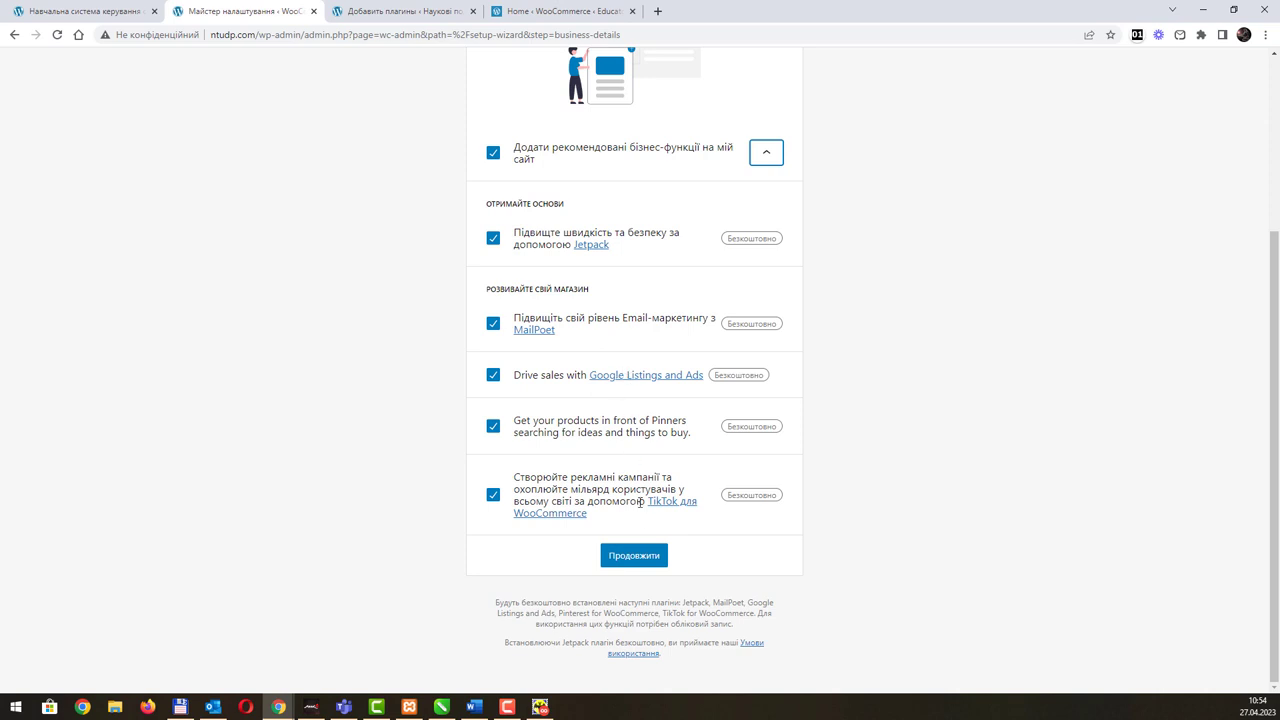
click(631, 558)
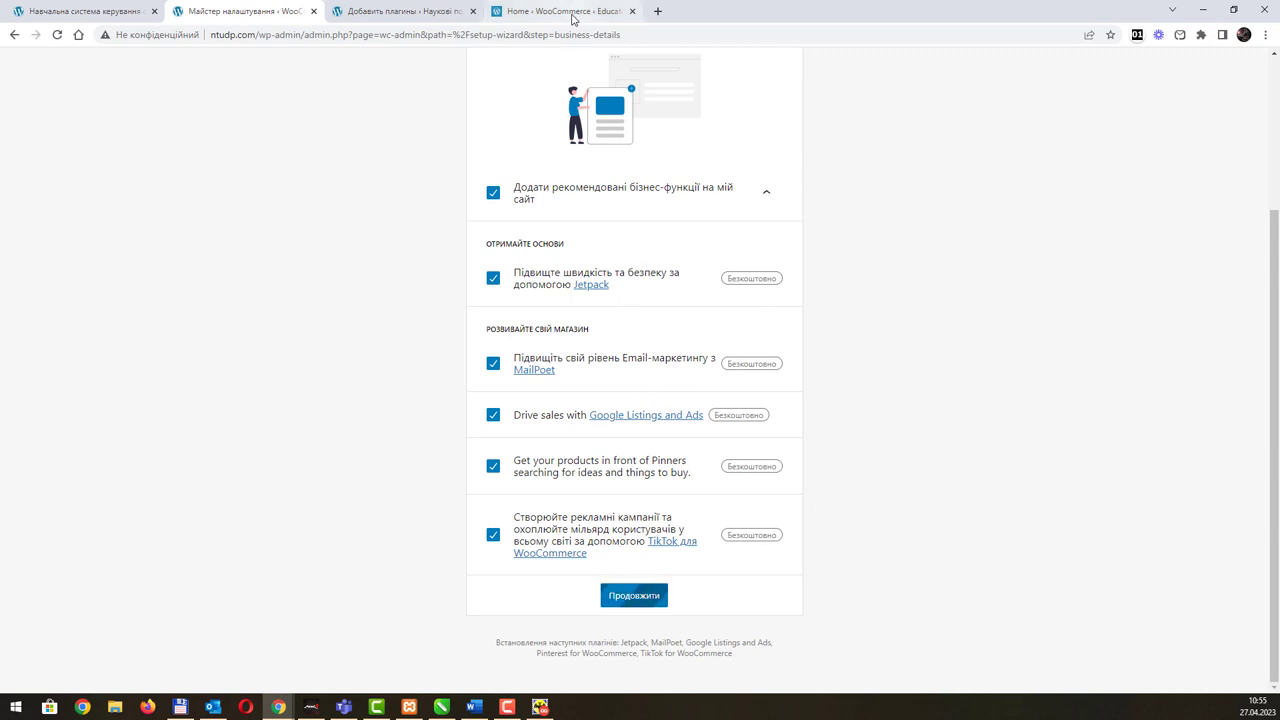
click(573, 18)
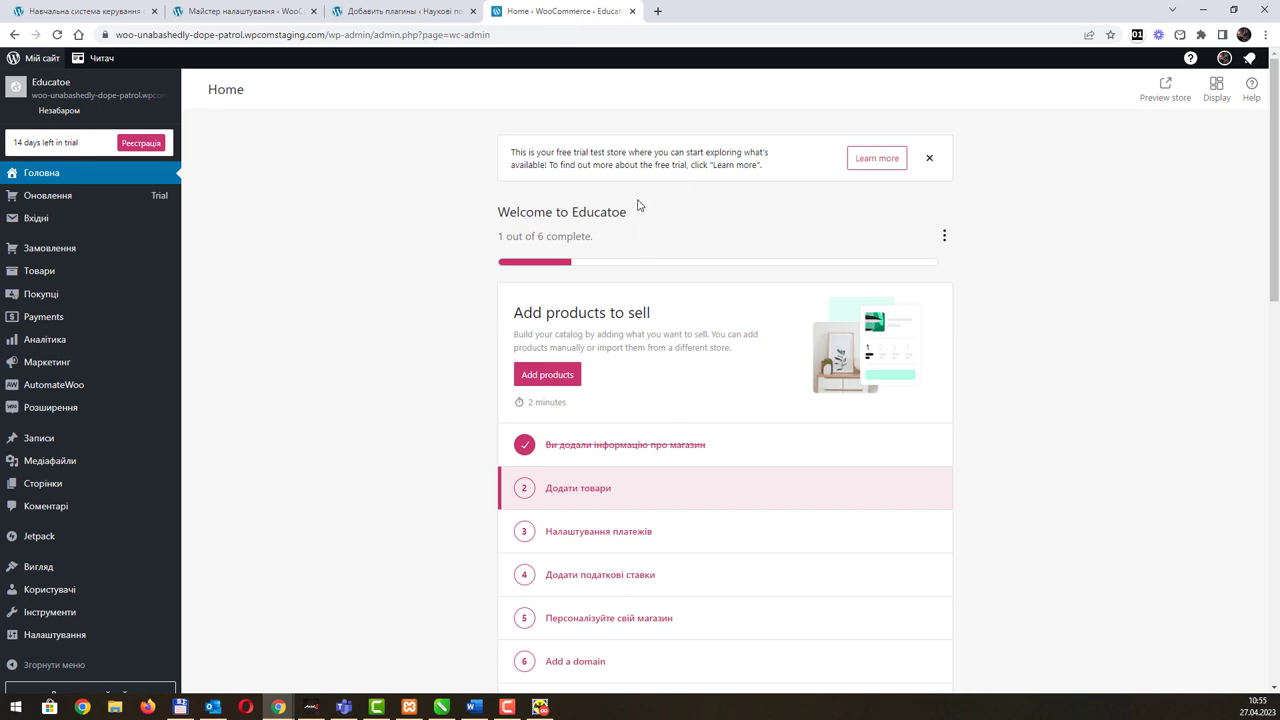
Step: Scroll through the Educatoe store's home dashboard, then return to the setup wizard
scroll(634, 250, down, 5)
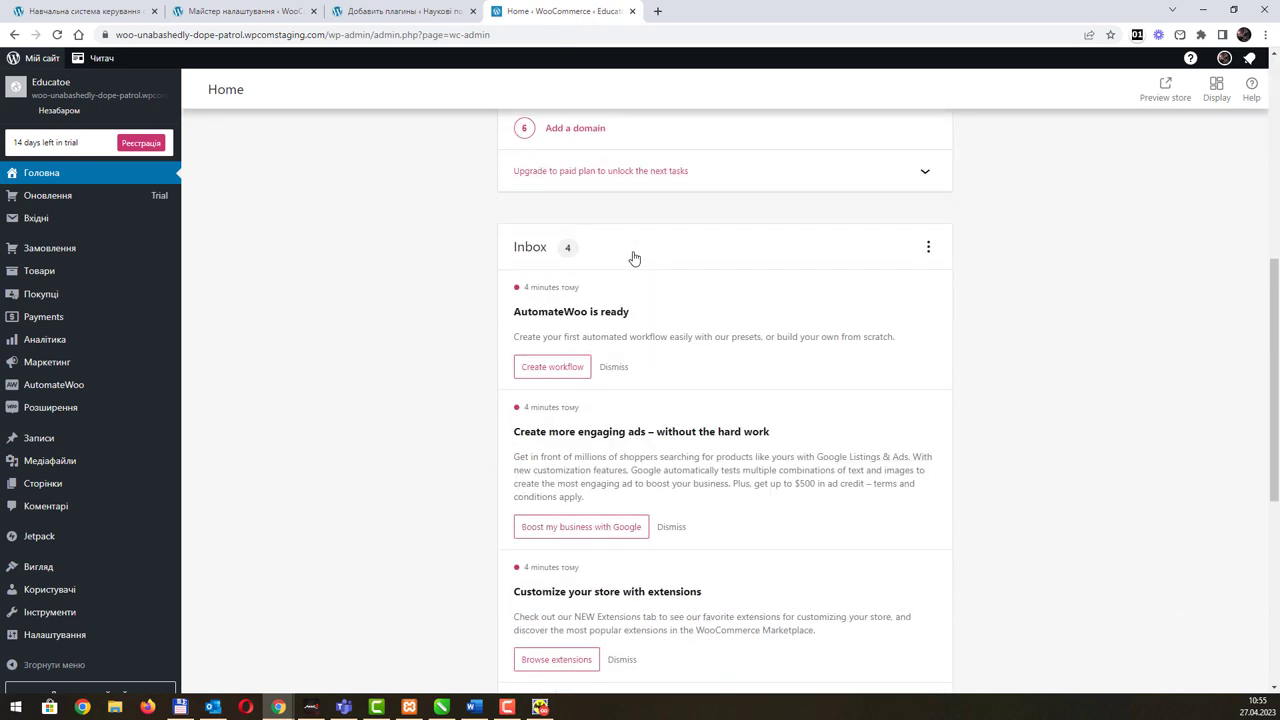
scroll(634, 258, down, 4)
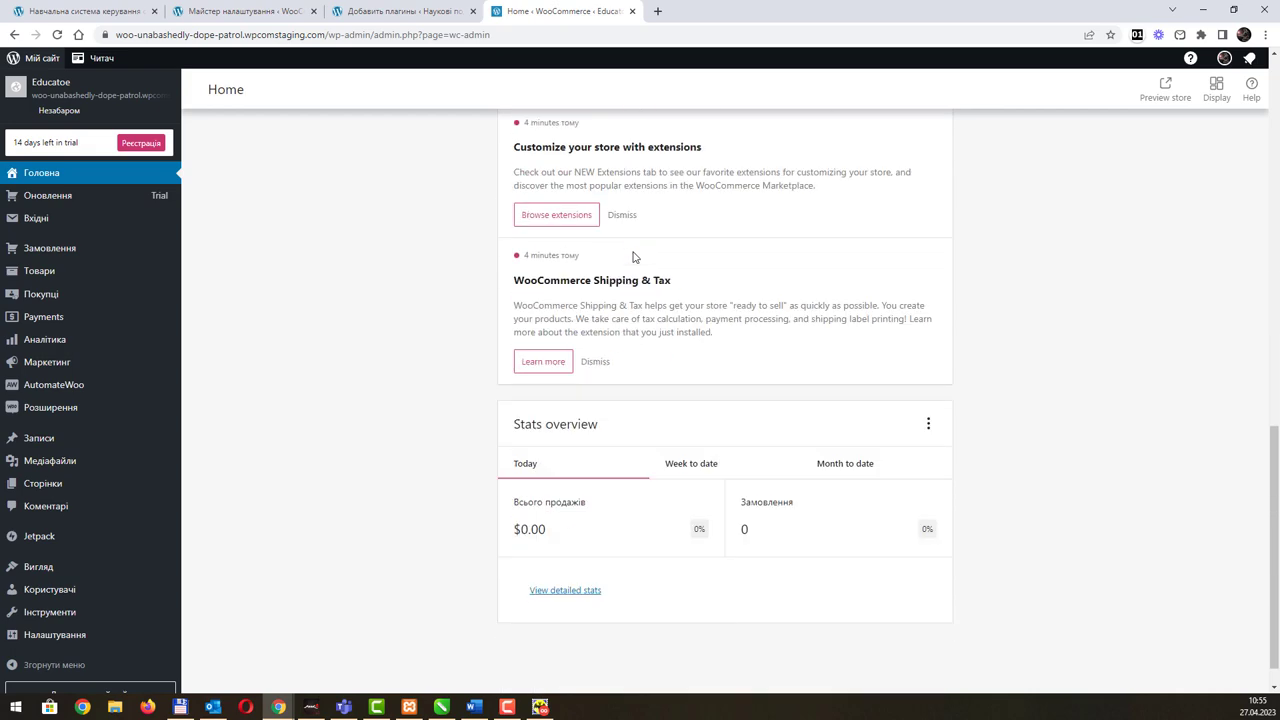
click(211, 35)
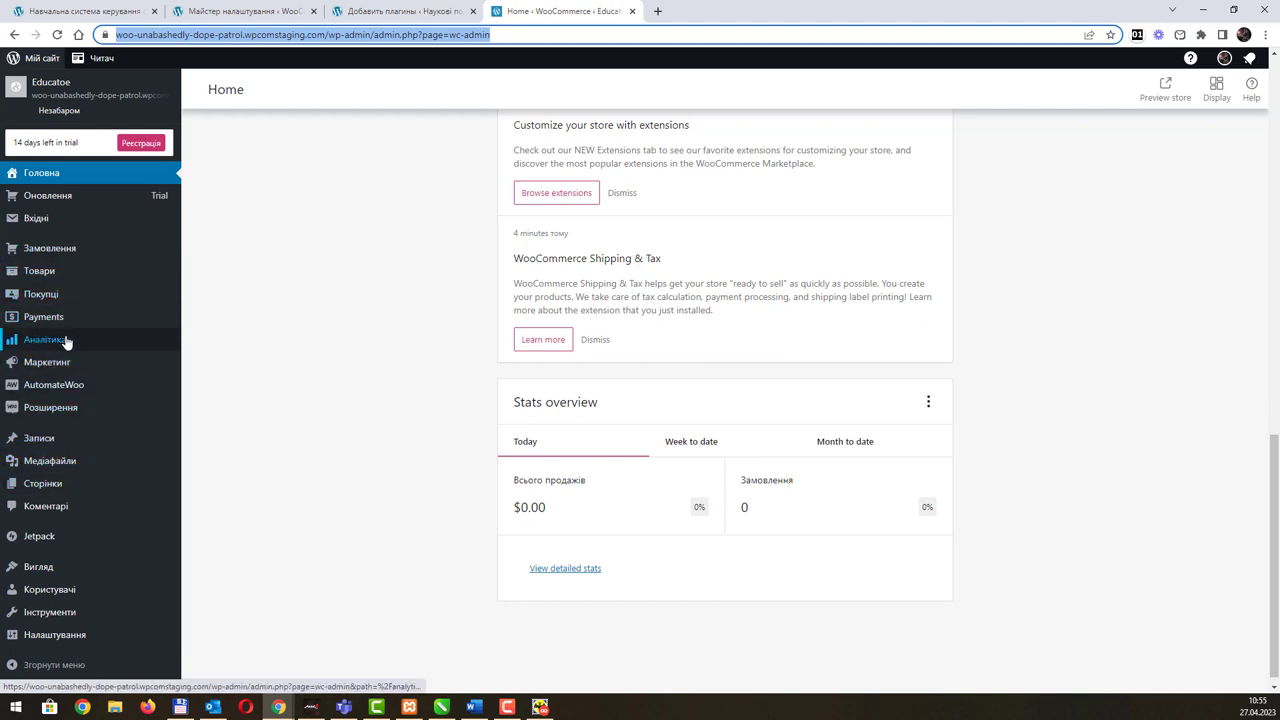
mouse_move(66, 341)
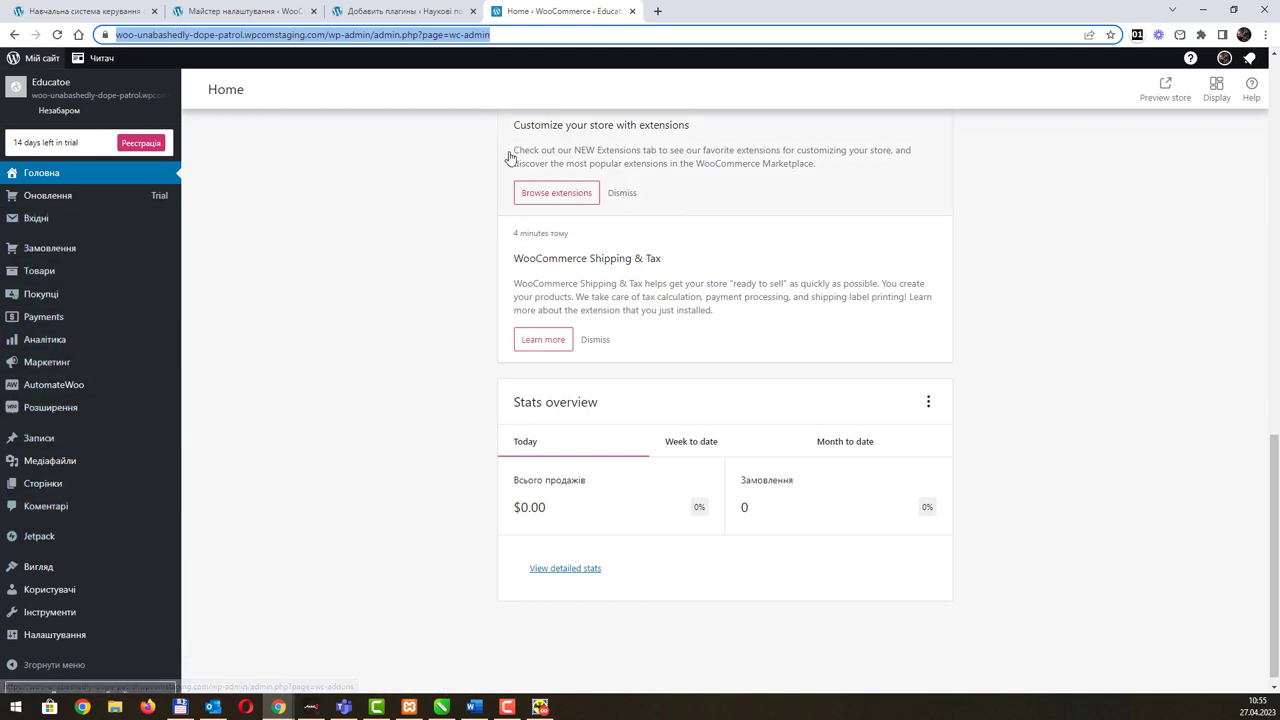
click(292, 14)
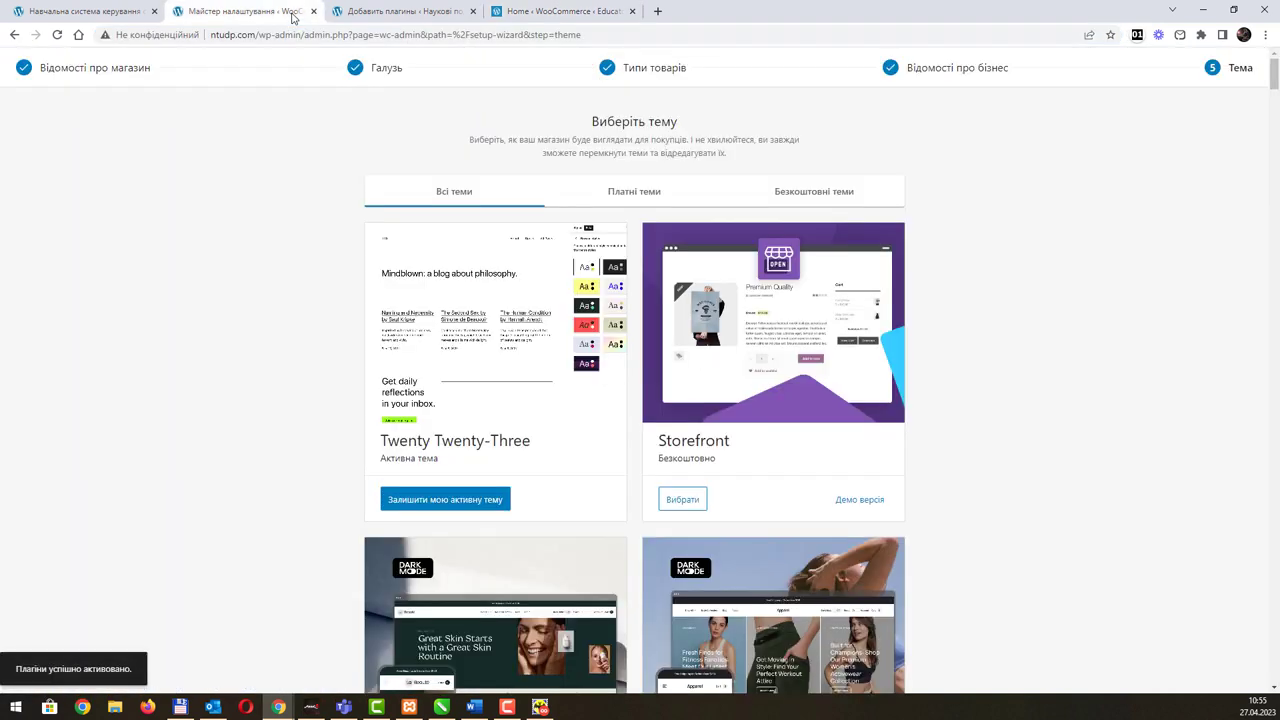
Step: Close the add-plugins page and browse the wizard's paid storefront themes like Yuna and Vastra
click(473, 11)
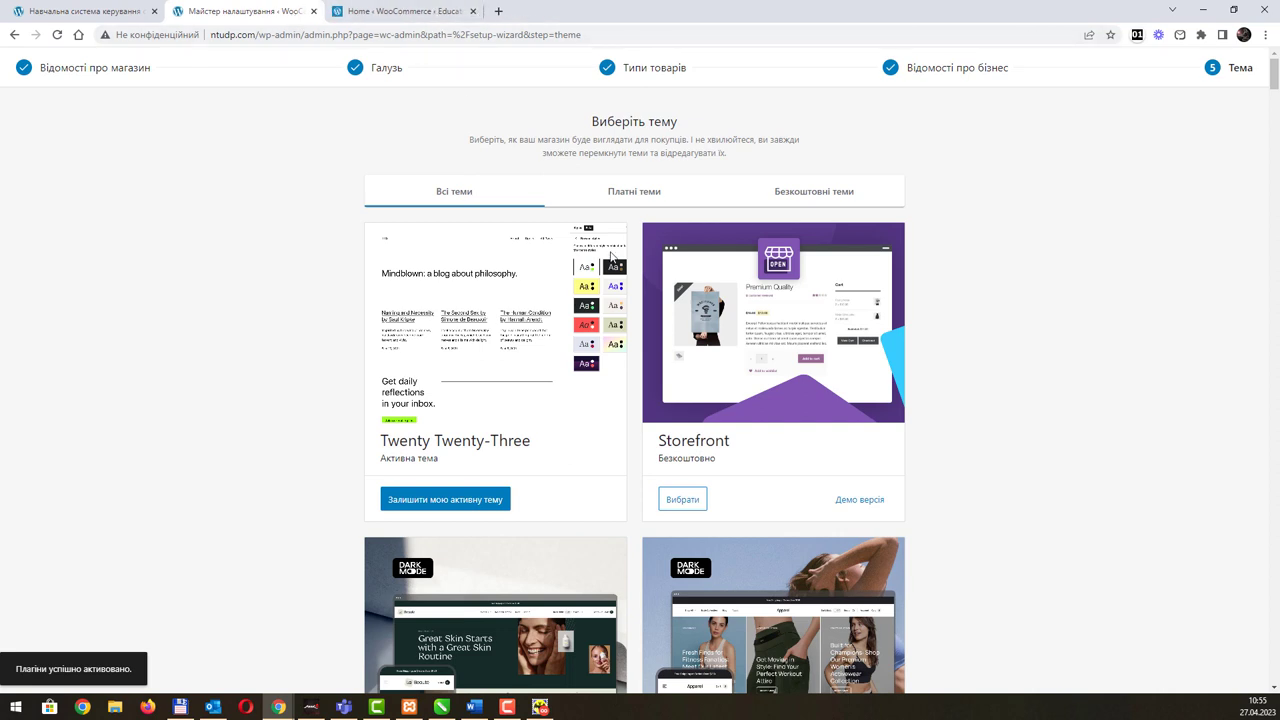
scroll(637, 297, down, 10)
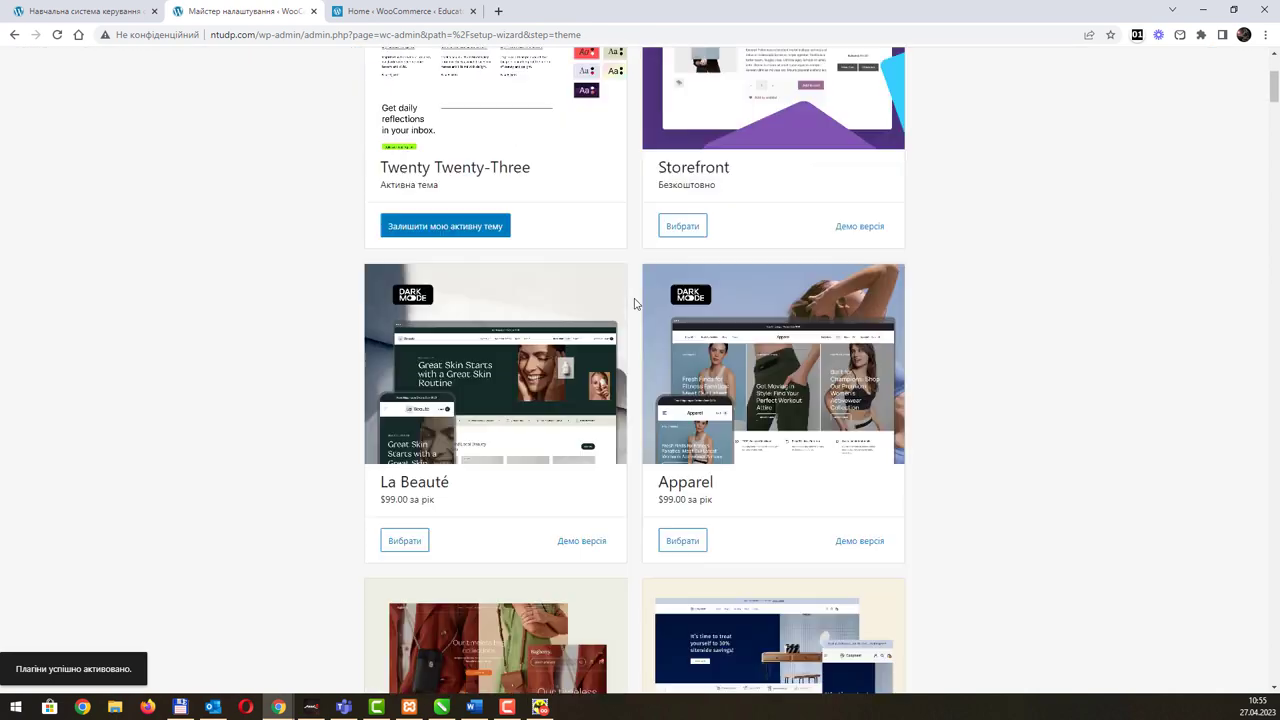
scroll(634, 303, down, 5)
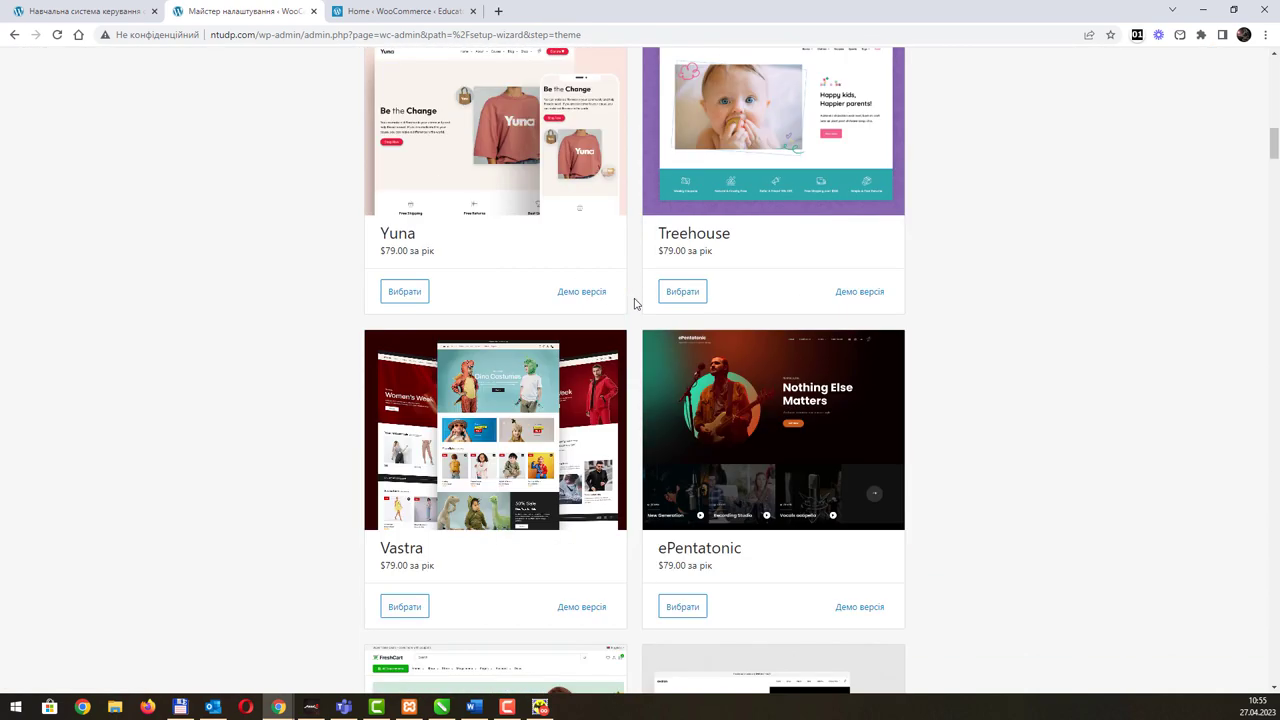
scroll(634, 303, down, 11)
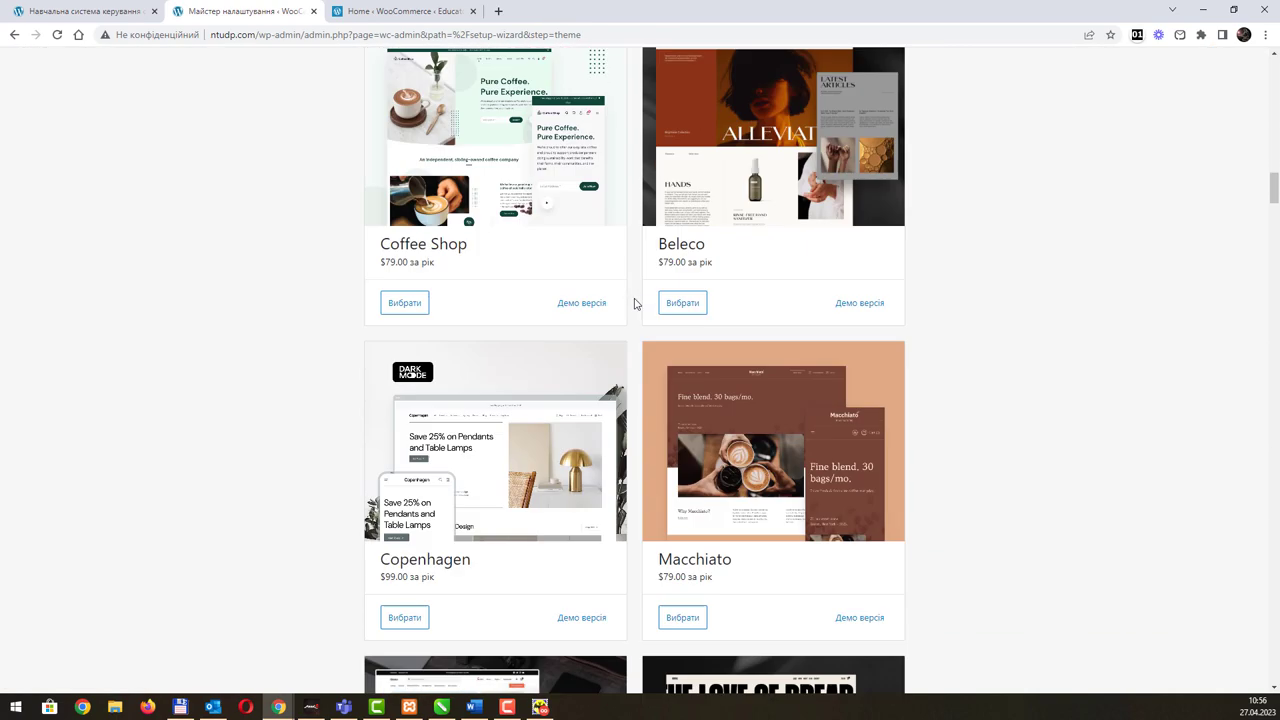
scroll(634, 307, down, 9)
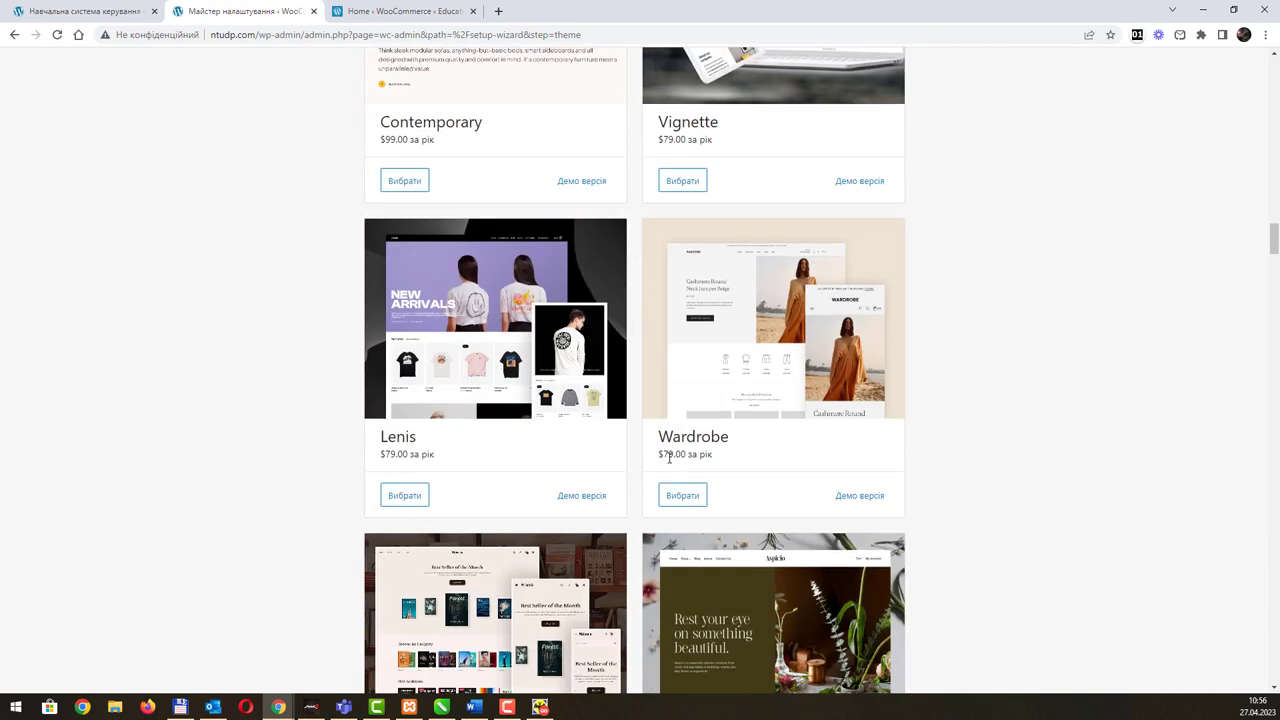
drag(670, 455, 657, 455)
scroll(790, 420, down, 11)
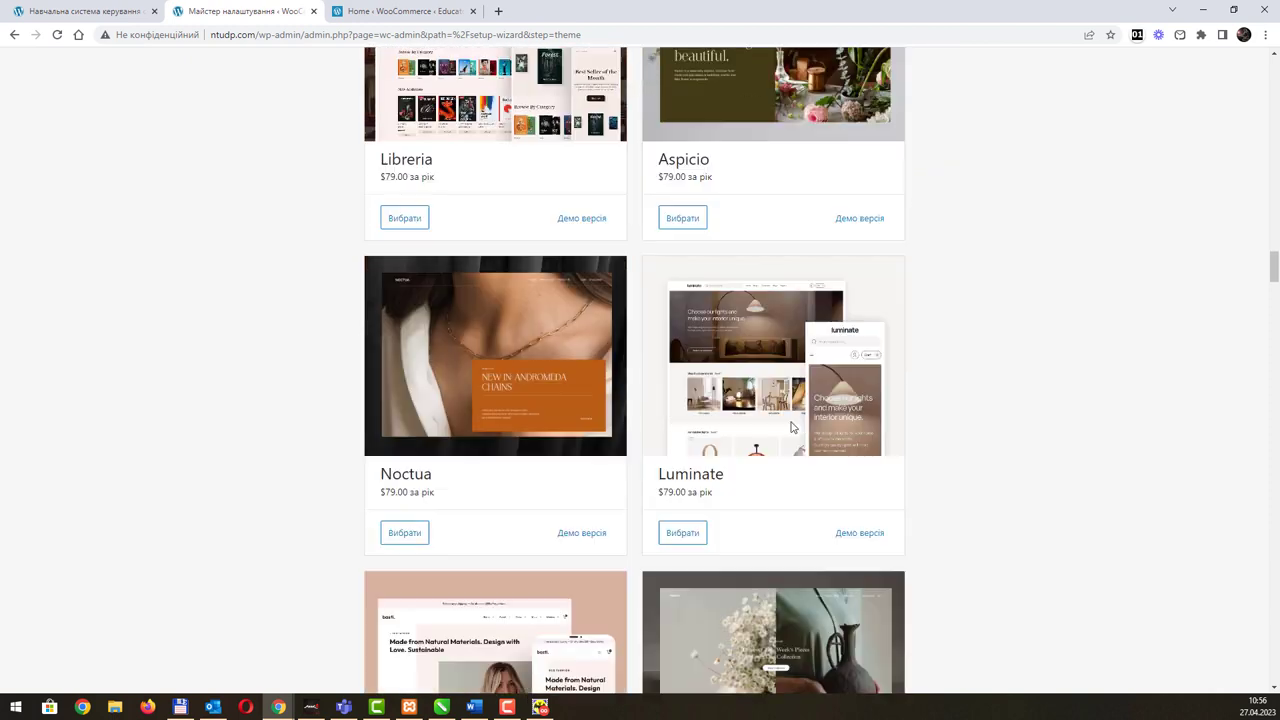
scroll(788, 428, up, 3)
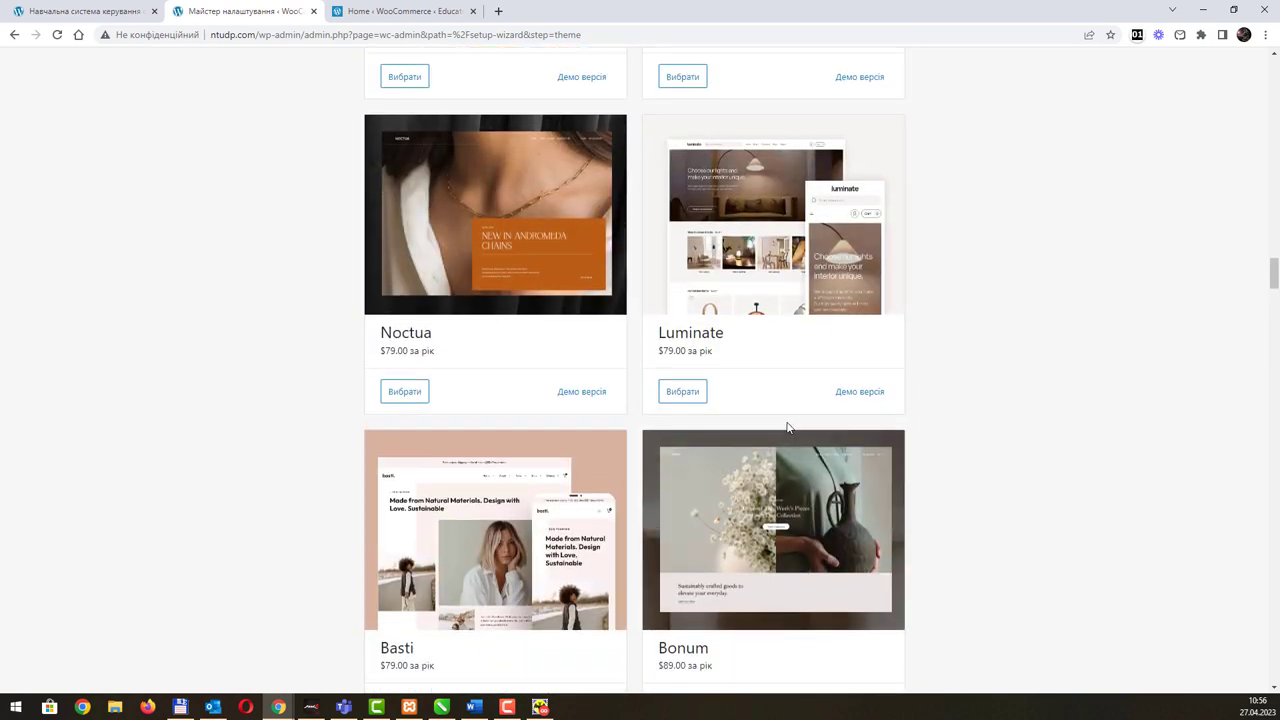
scroll(788, 428, up, 13)
scroll(790, 428, up, 13)
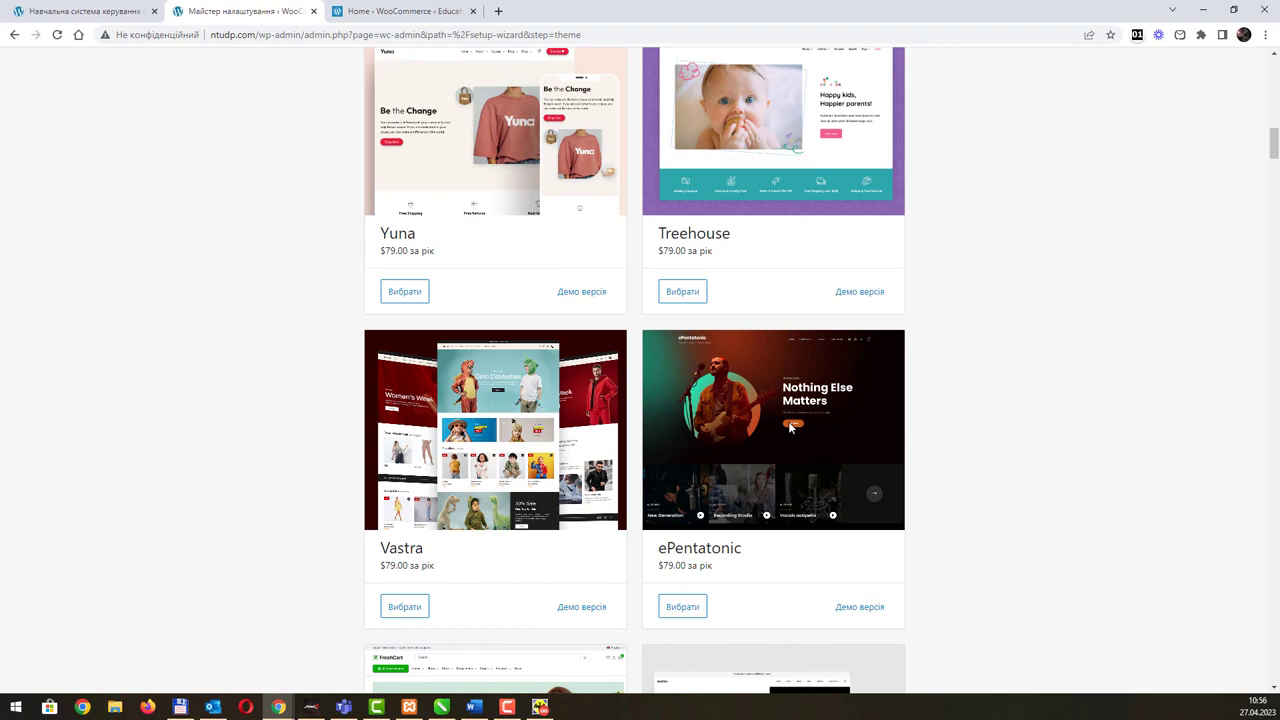
scroll(790, 428, up, 15)
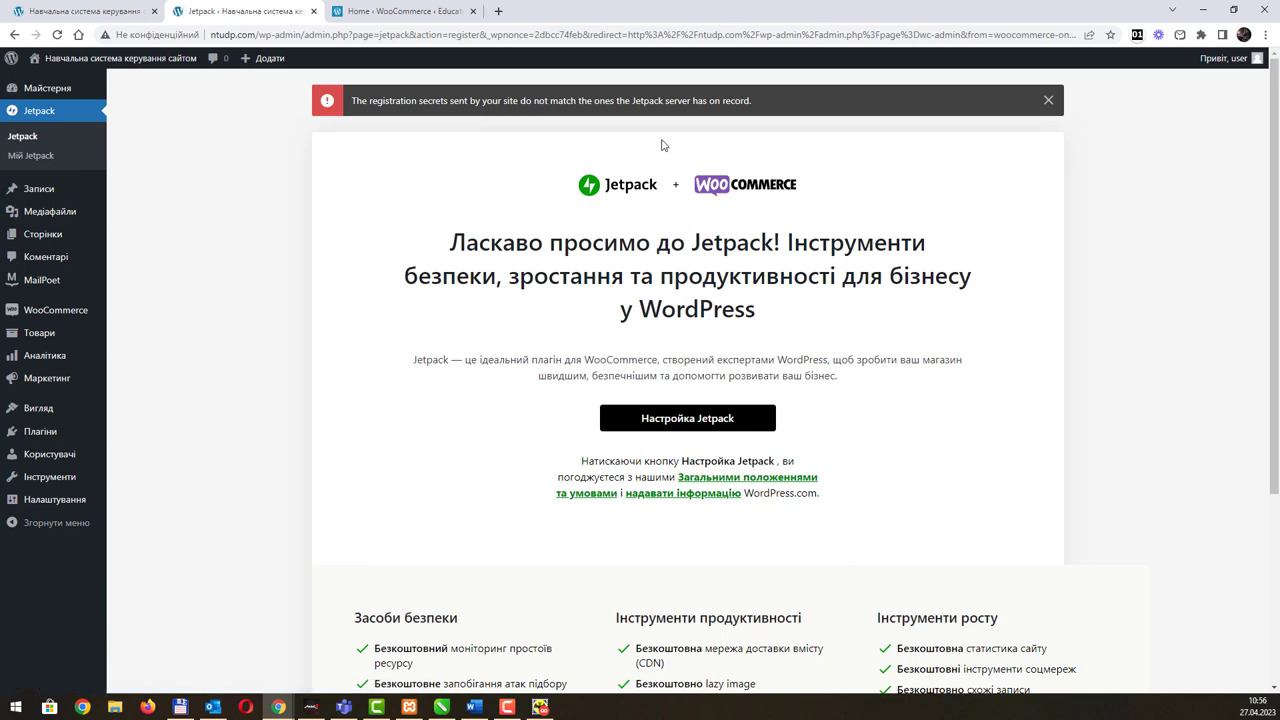
Step: Go from the Jetpack page to WooCommerce Home via the admin sidebar
scroll(675, 220, down, 3)
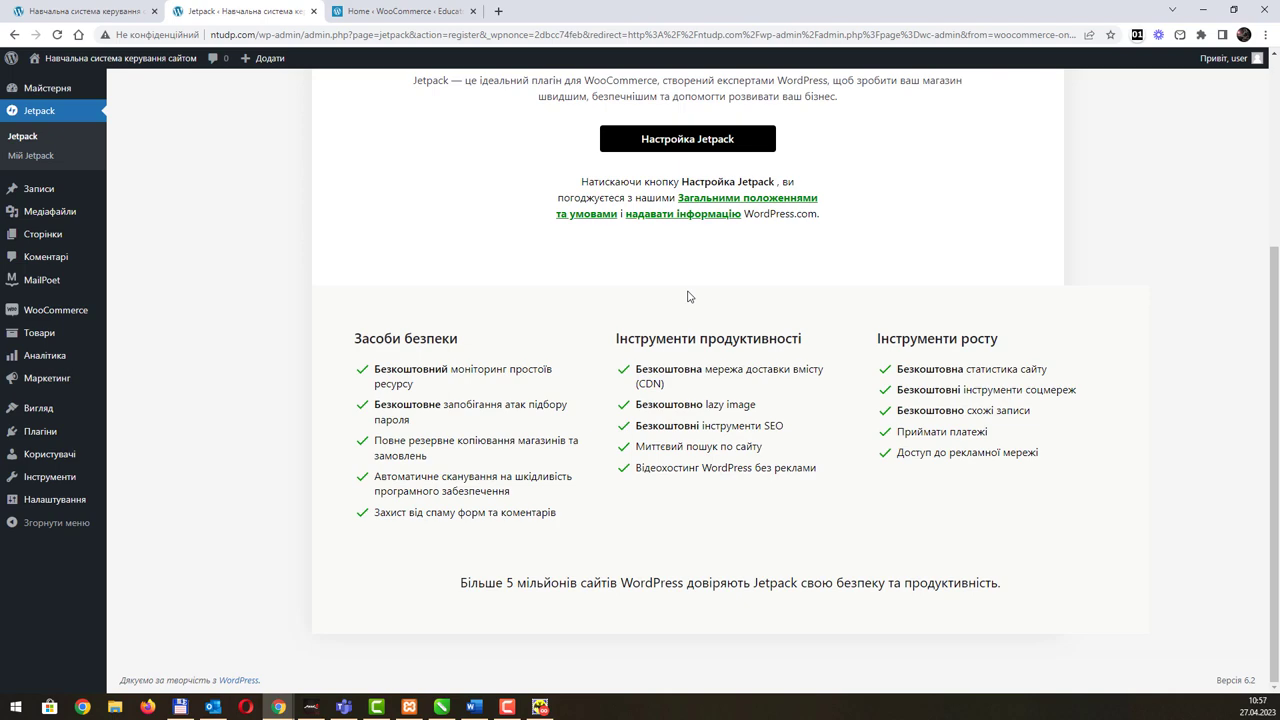
scroll(688, 296, up, 3)
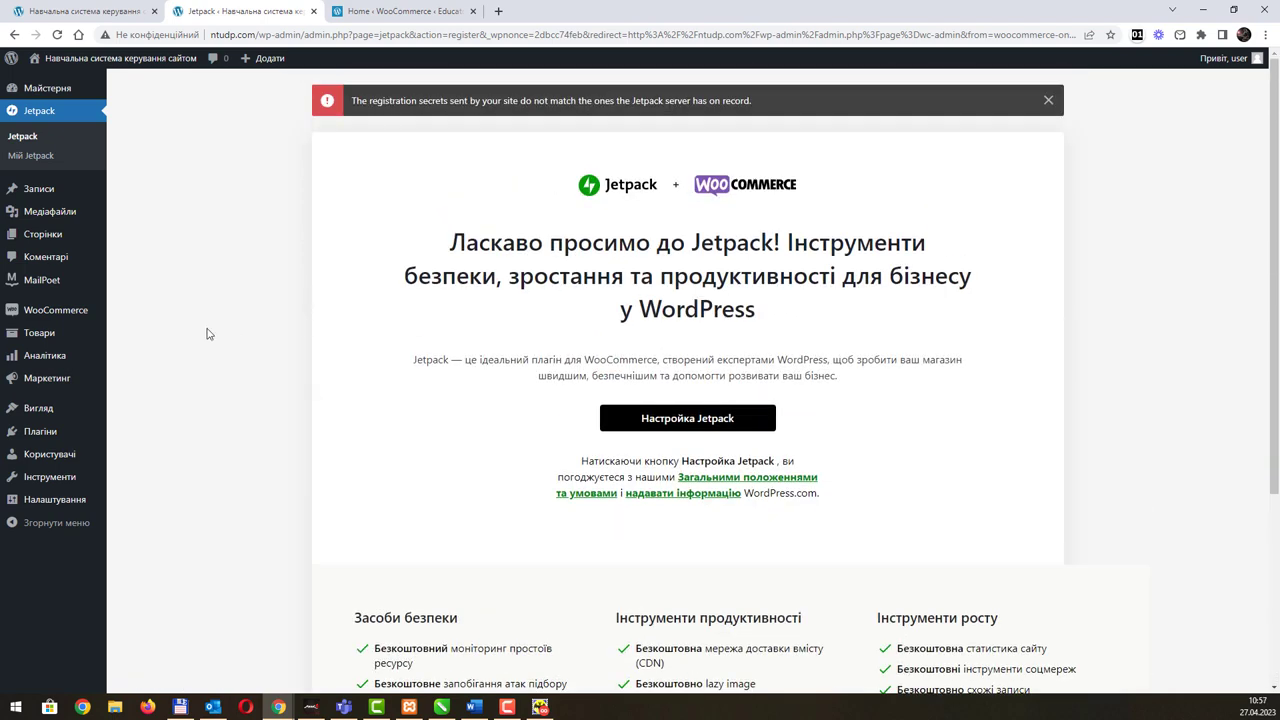
mouse_move(62, 314)
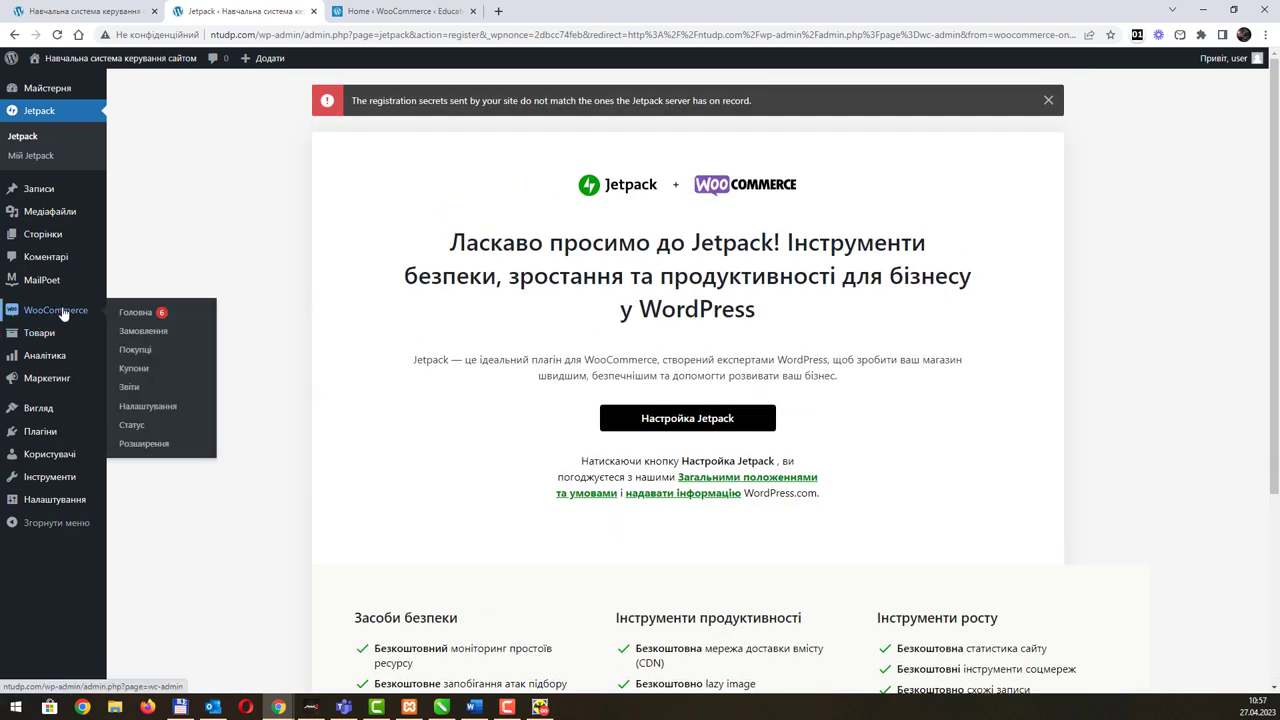
click(62, 314)
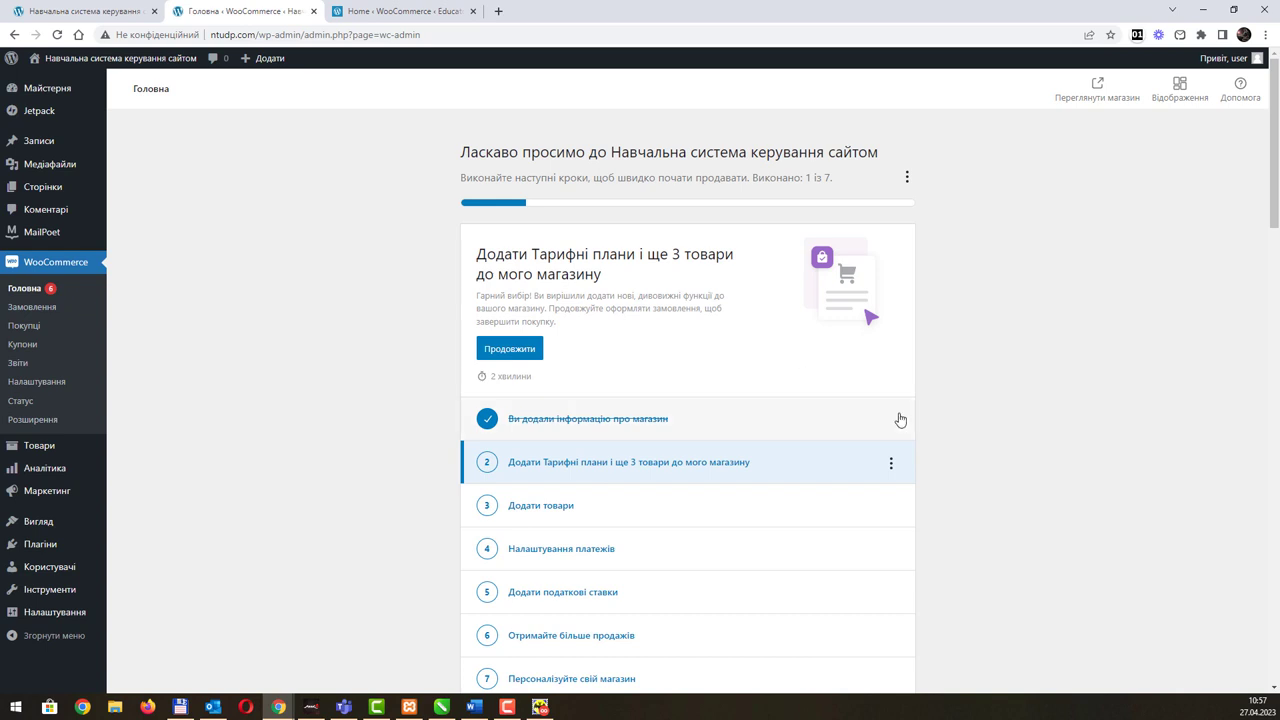
Step: Try the Додати товари checklist task, then return to WooCommerce Home
scroll(810, 396, down, 5)
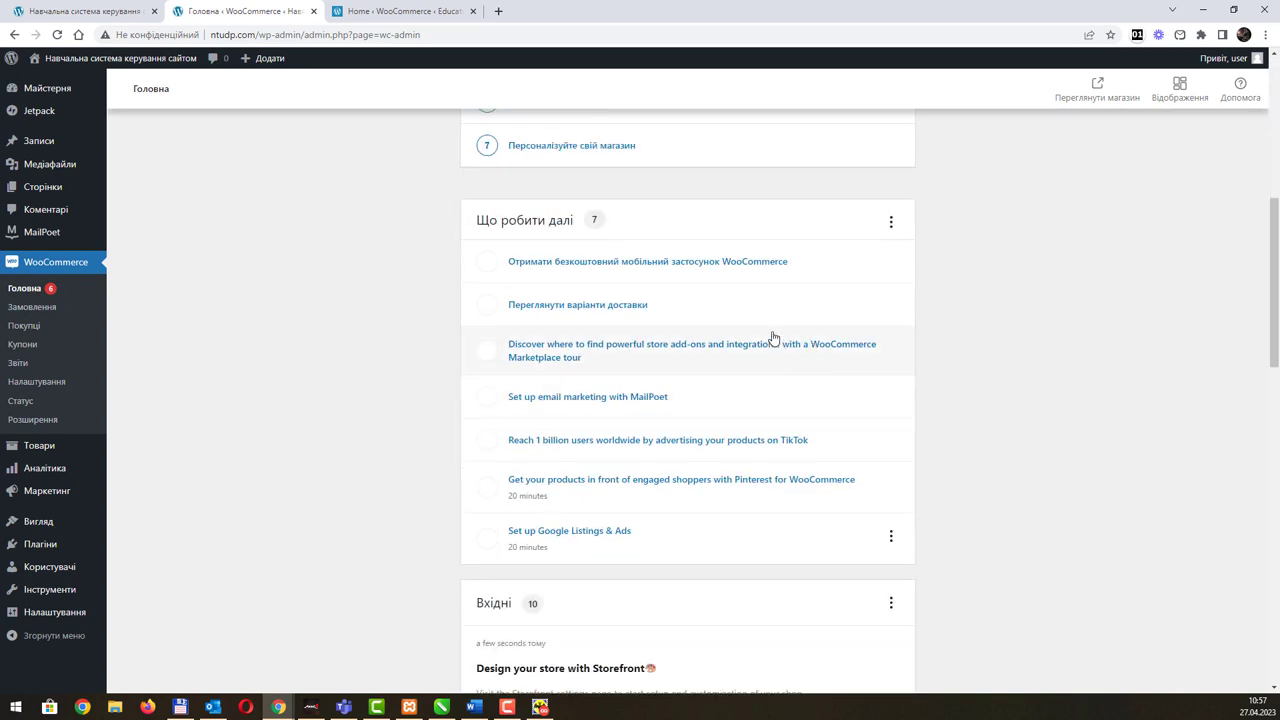
scroll(576, 290, up, 5)
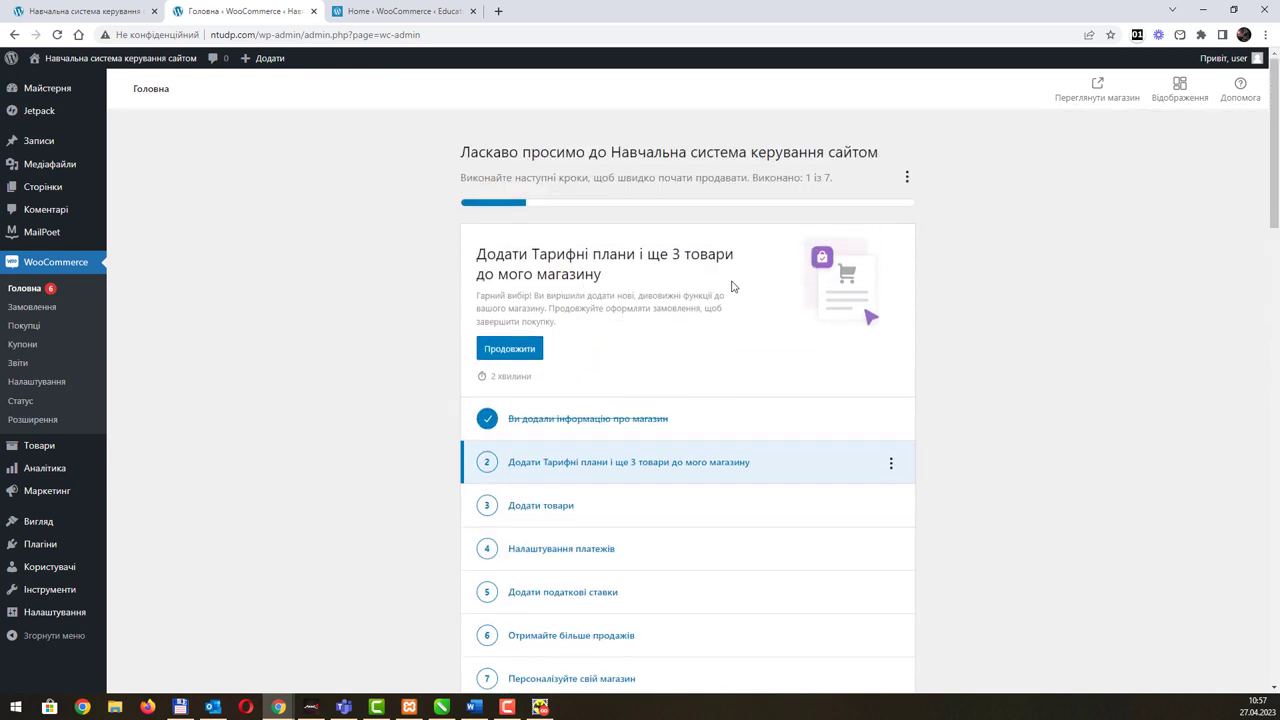
scroll(628, 431, down, 1)
scroll(628, 431, down, 3)
click(543, 241)
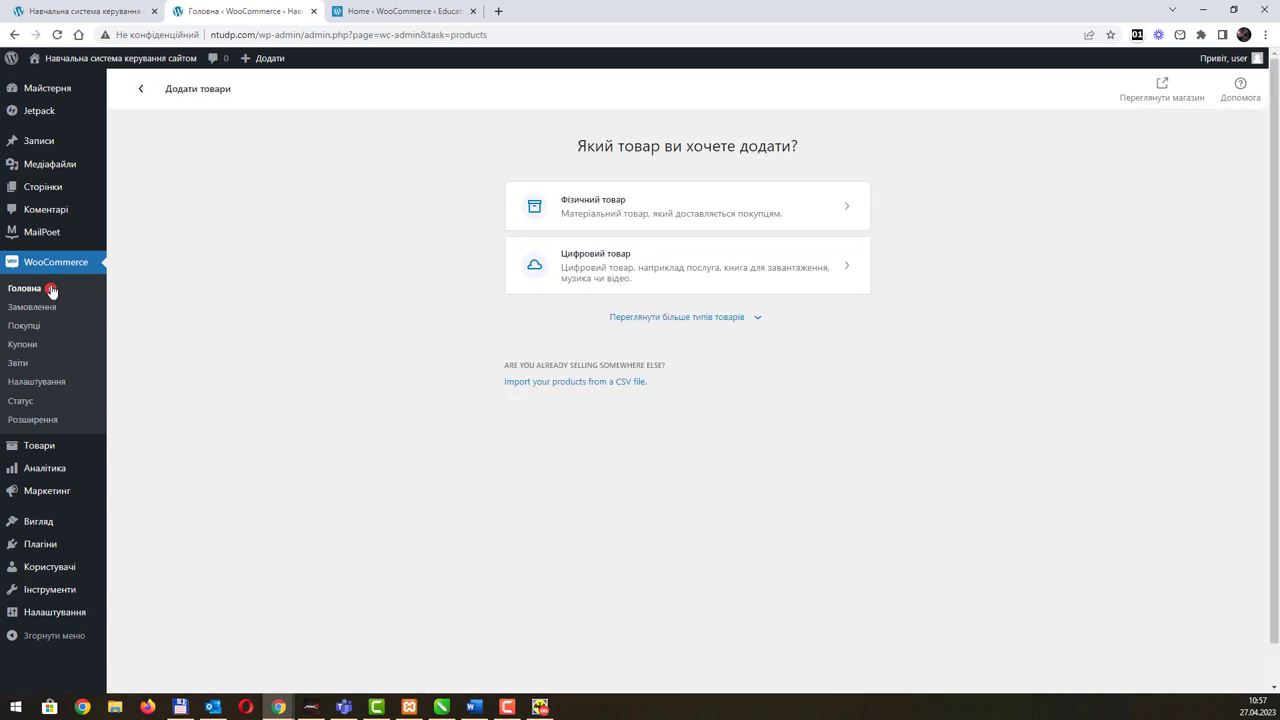
click(25, 290)
scroll(586, 409, down, 5)
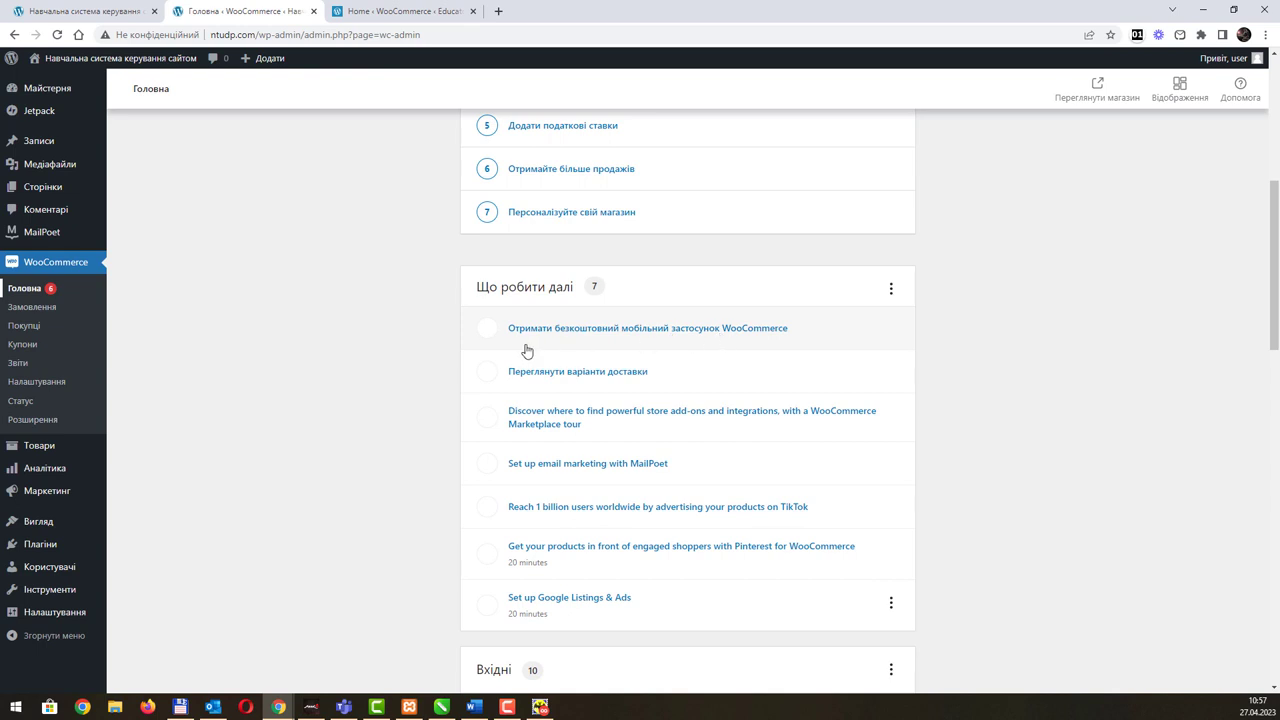
Step: Dismiss the free mobile app offer and continue the paid-features setup task
click(489, 333)
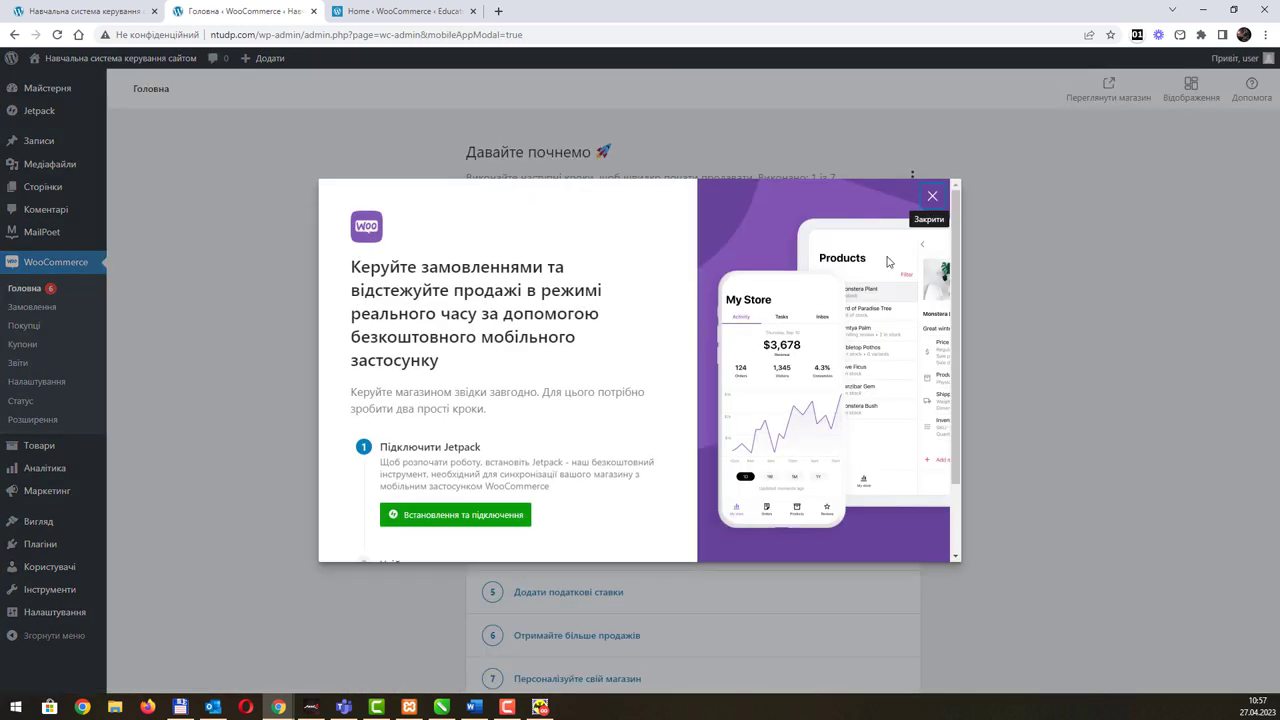
click(942, 201)
scroll(786, 426, down, 2)
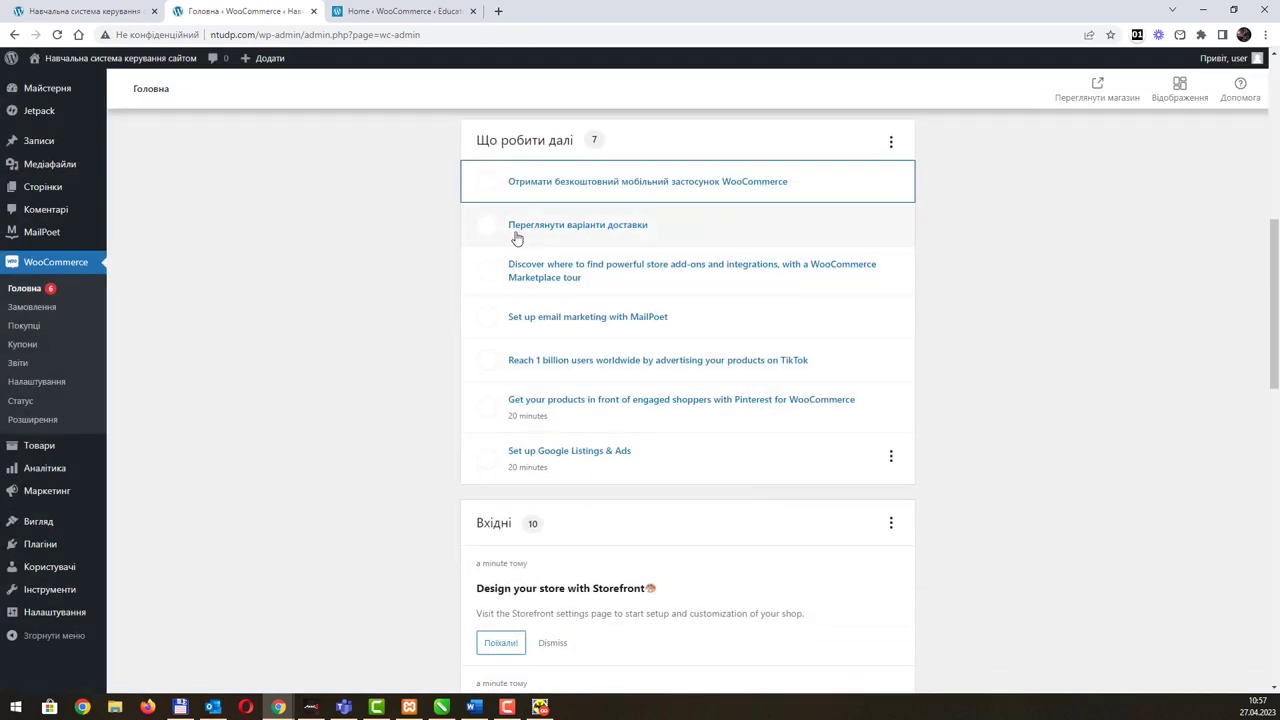
scroll(620, 395, down, 3)
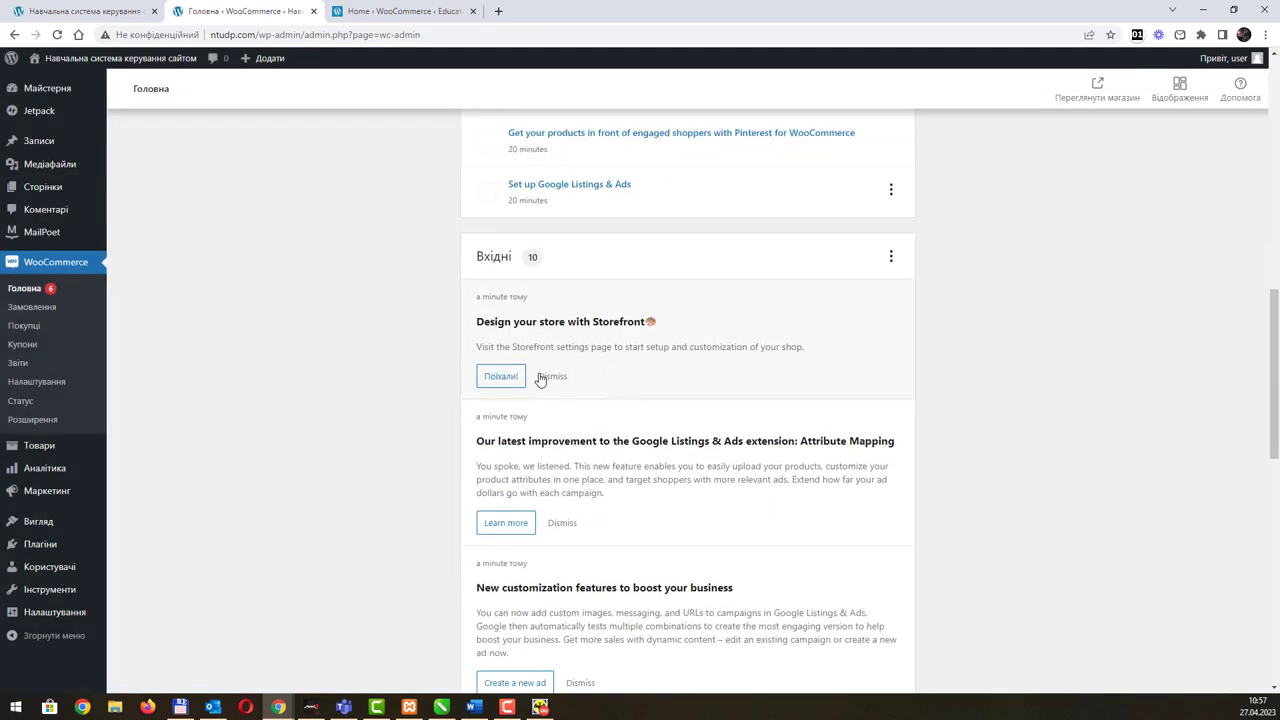
scroll(538, 370, down, 10)
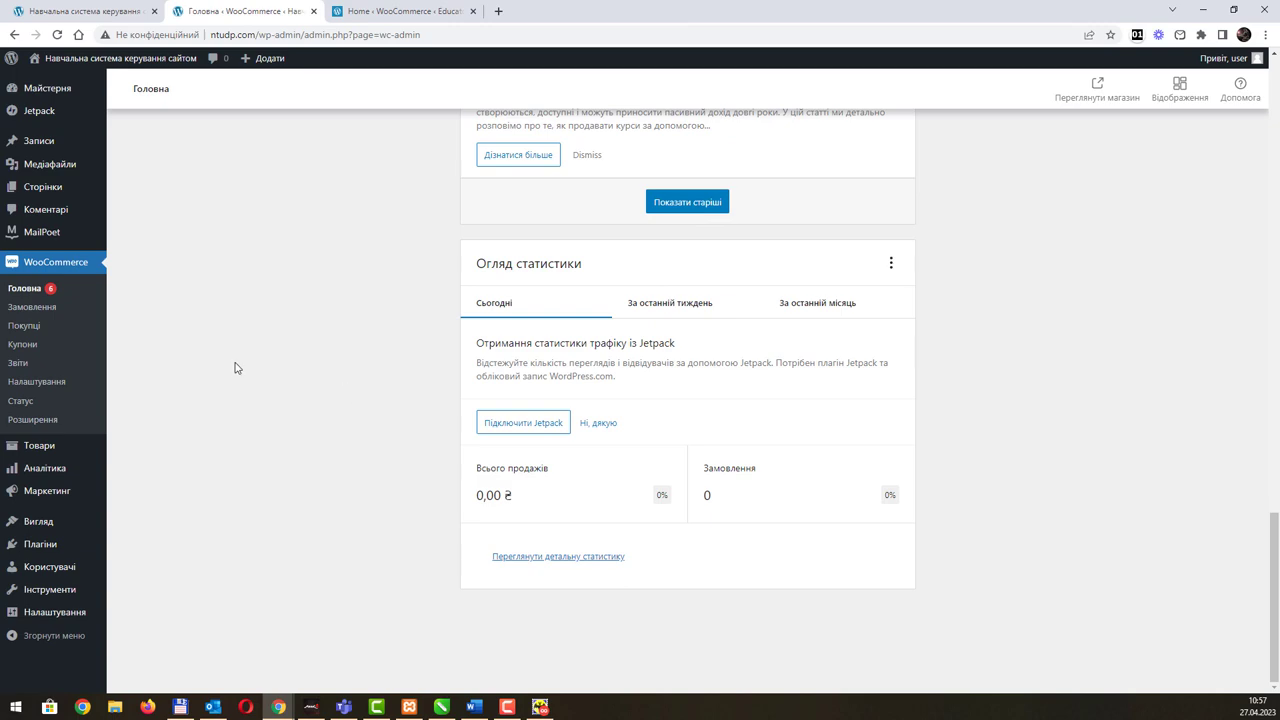
scroll(515, 443, up, 10)
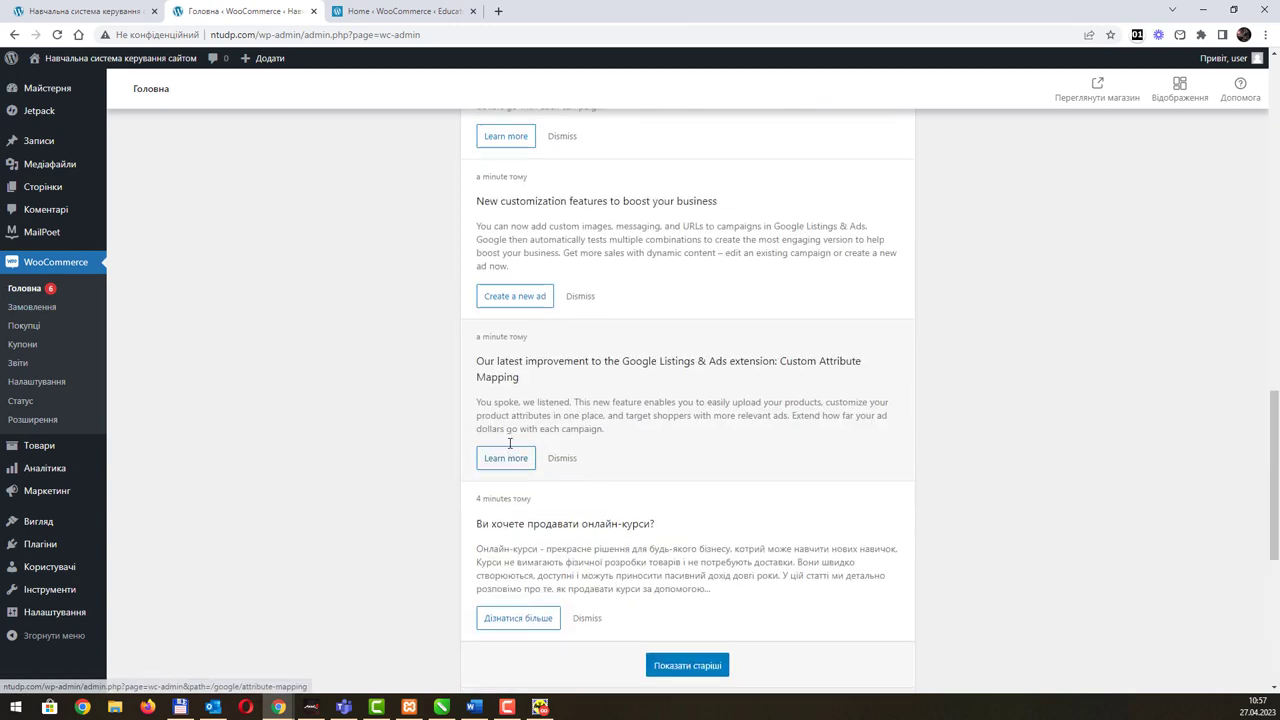
scroll(515, 443, up, 5)
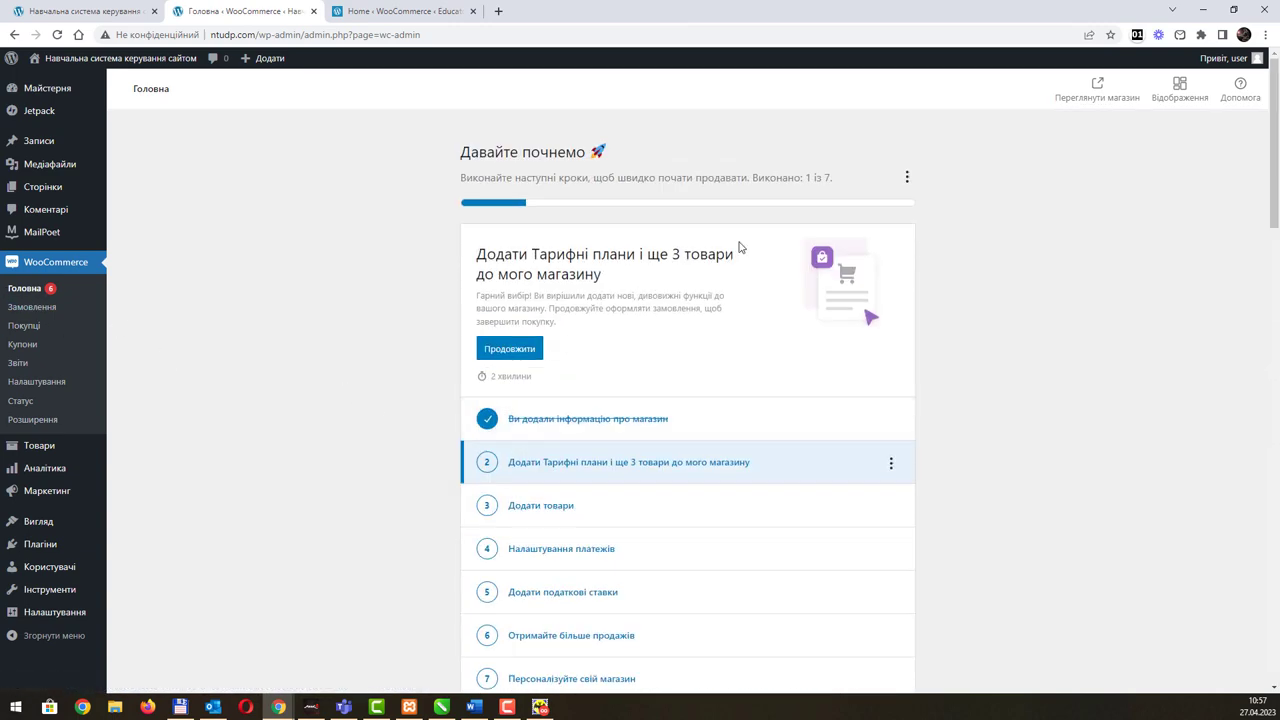
click(500, 349)
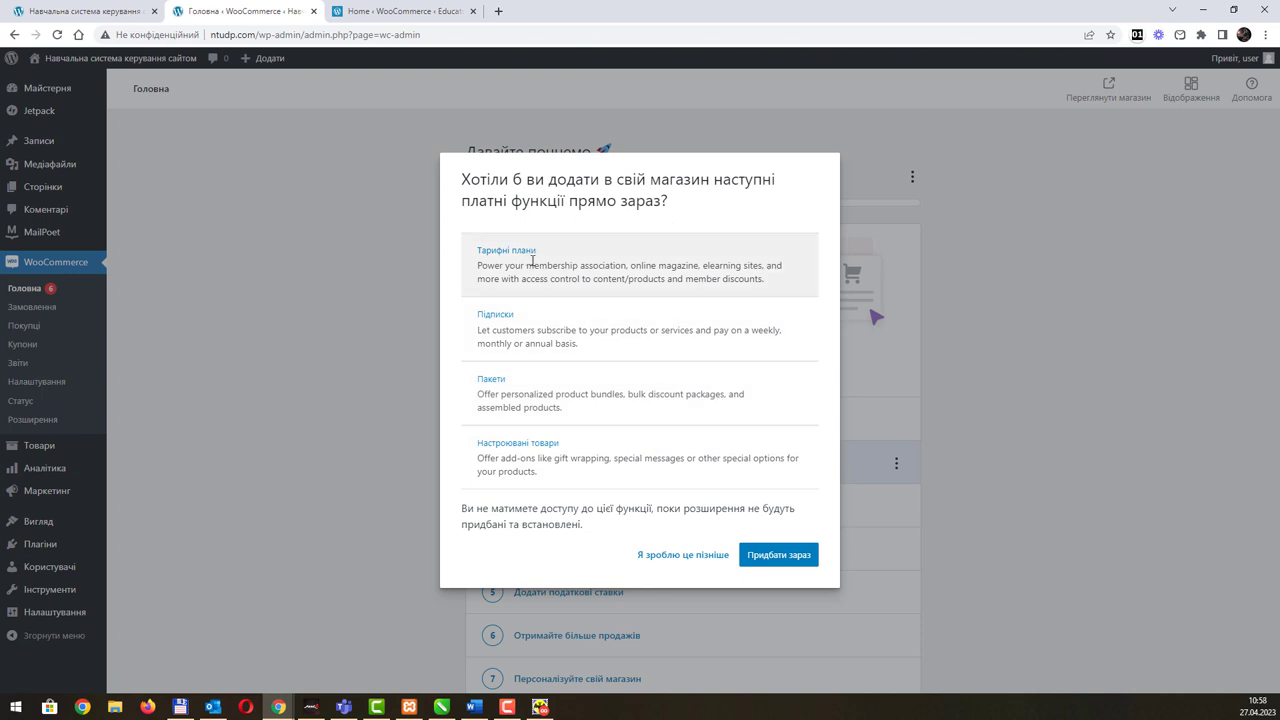
Step: Postpone the paid features, reopen them, reach checkout, then go back without buying
click(677, 558)
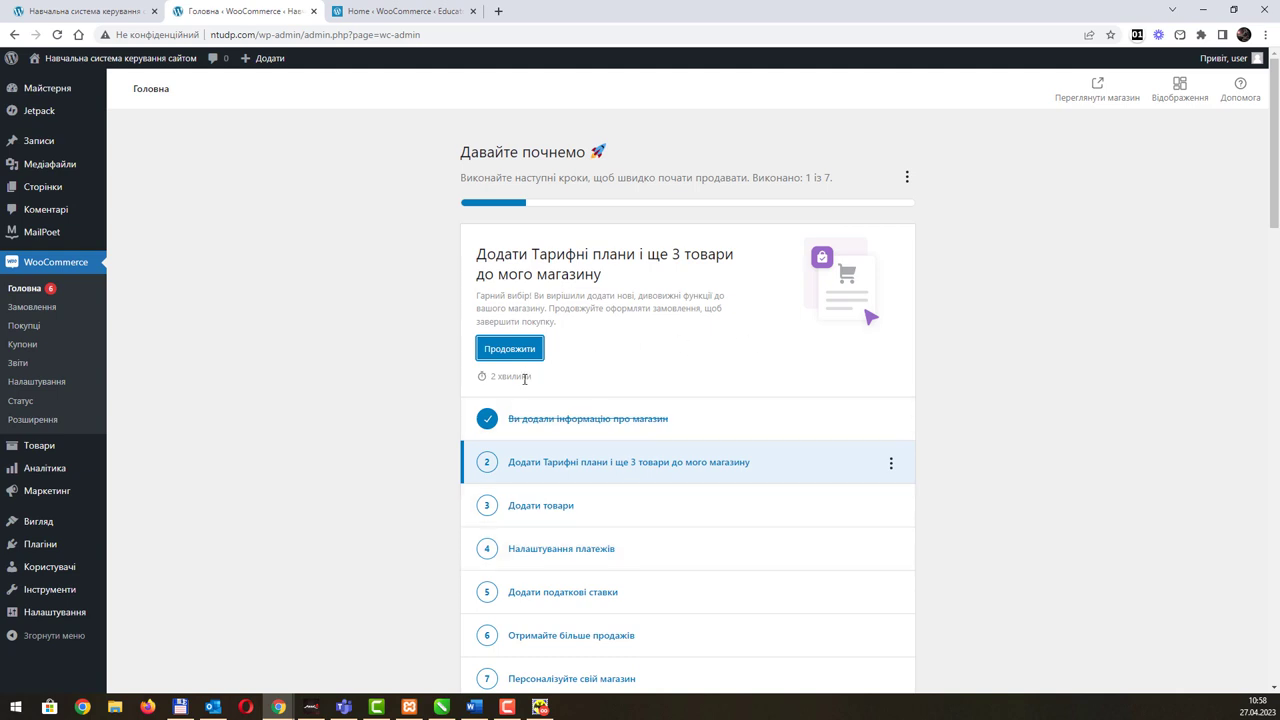
click(511, 352)
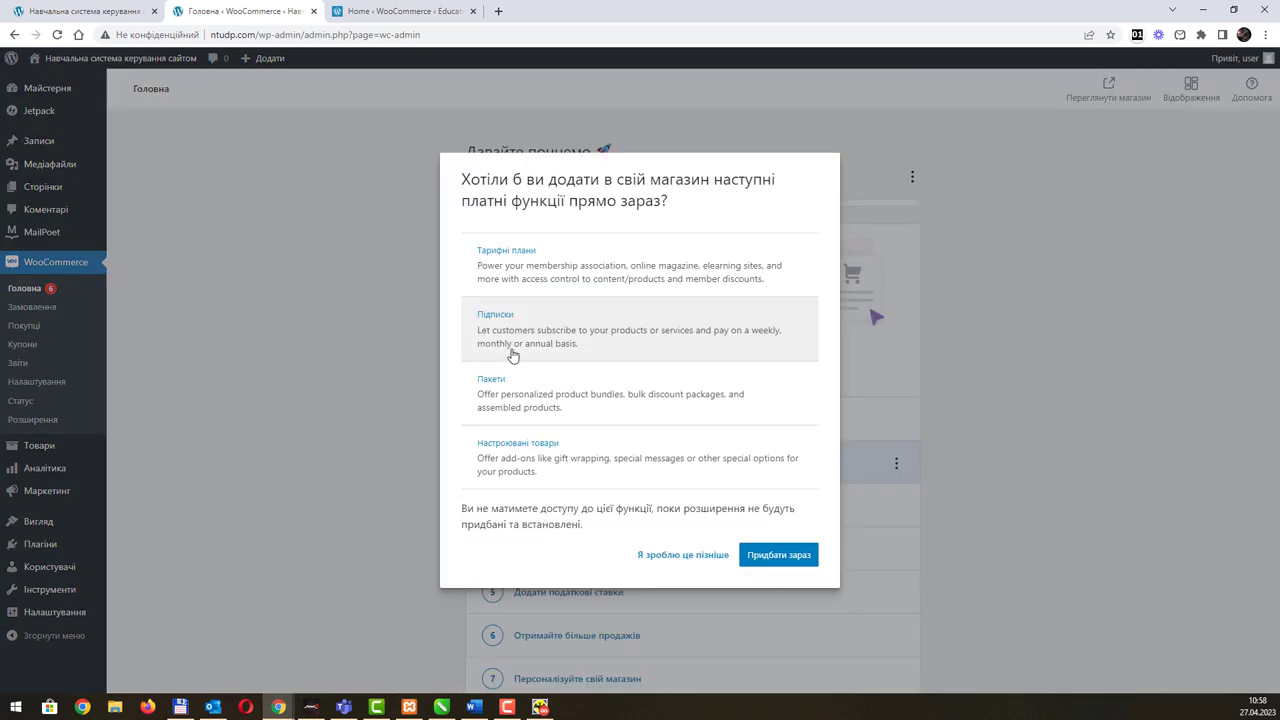
click(771, 562)
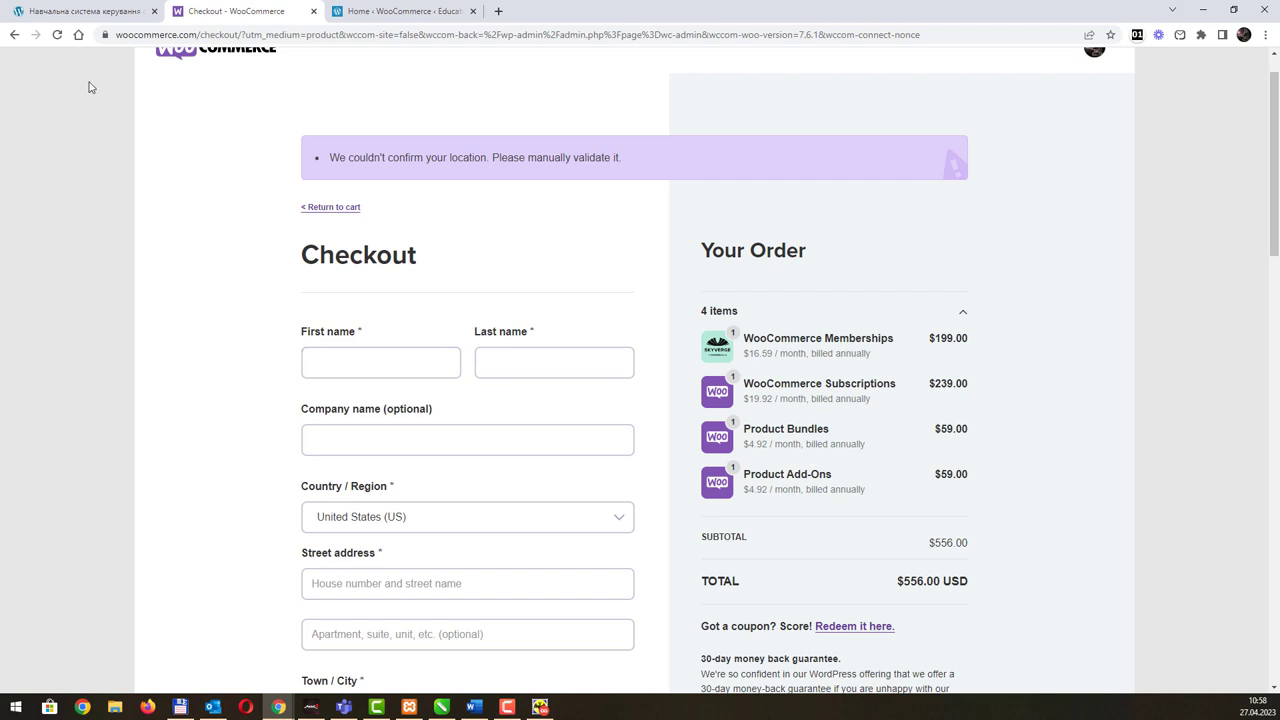
click(14, 35)
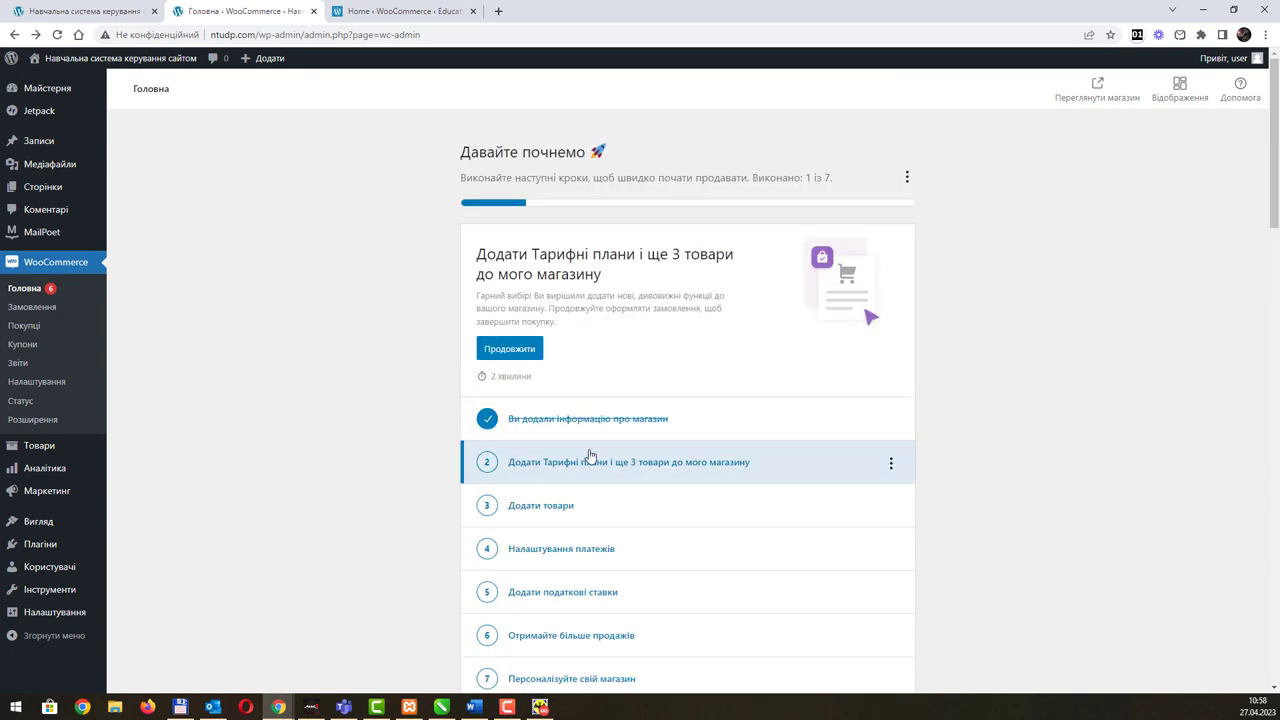
Step: Browse the empty Orders, Customers and Coupons pages, then go to WooCommerce Settings
click(906, 178)
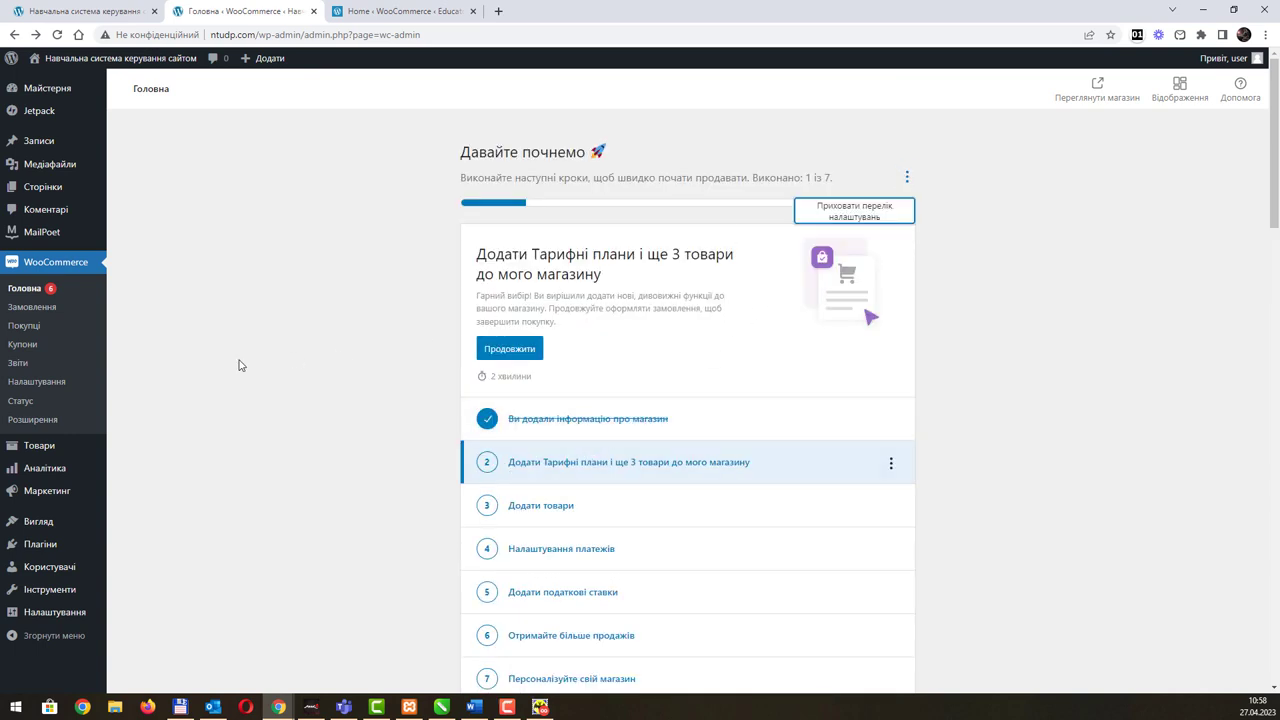
click(44, 312)
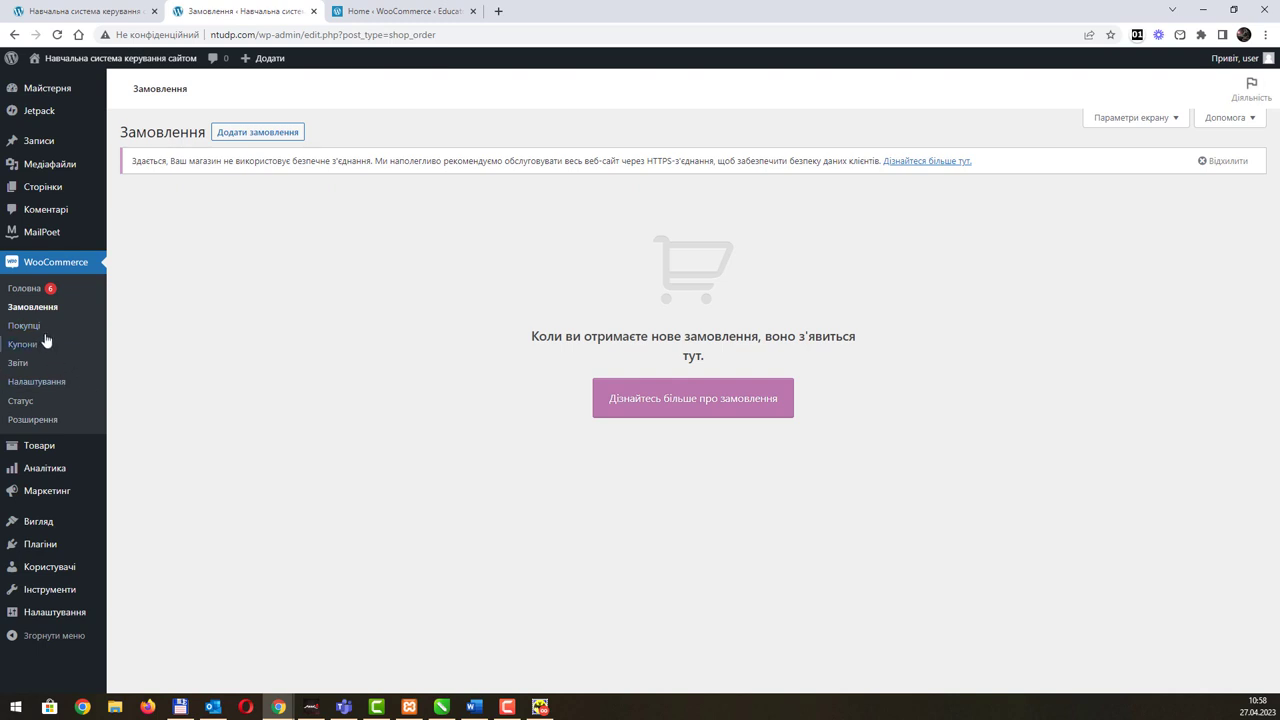
click(37, 328)
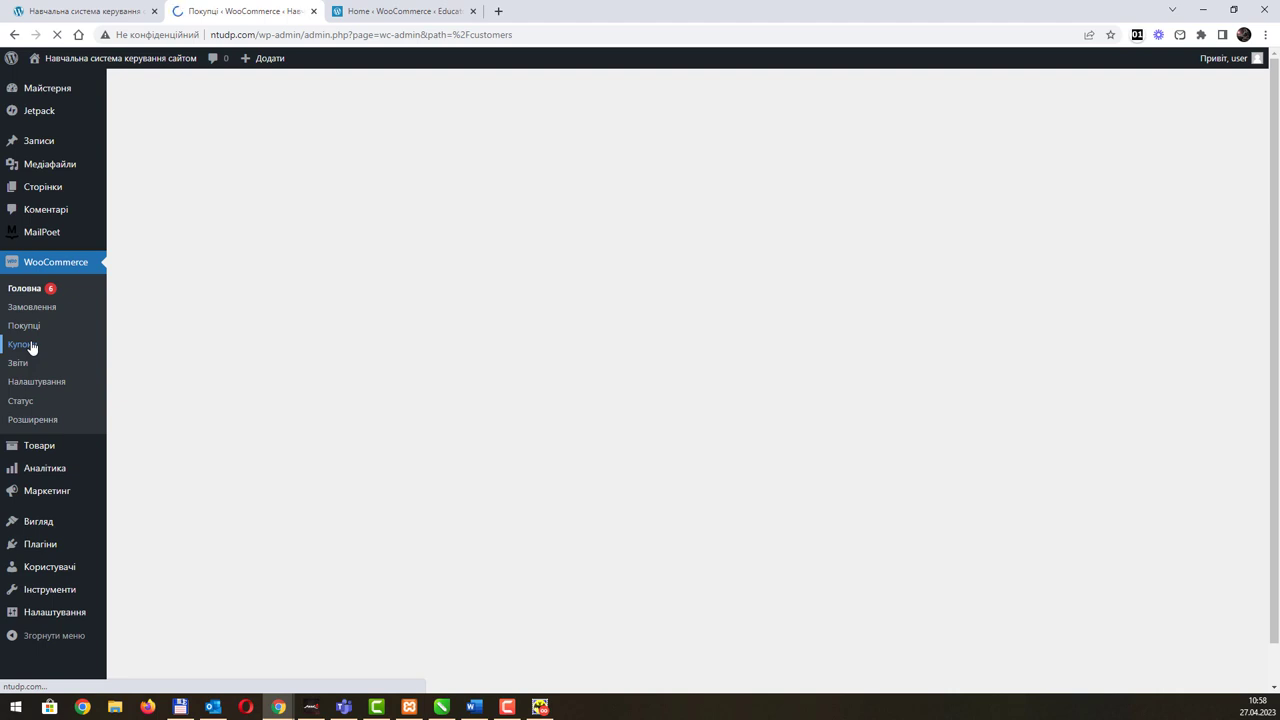
click(31, 347)
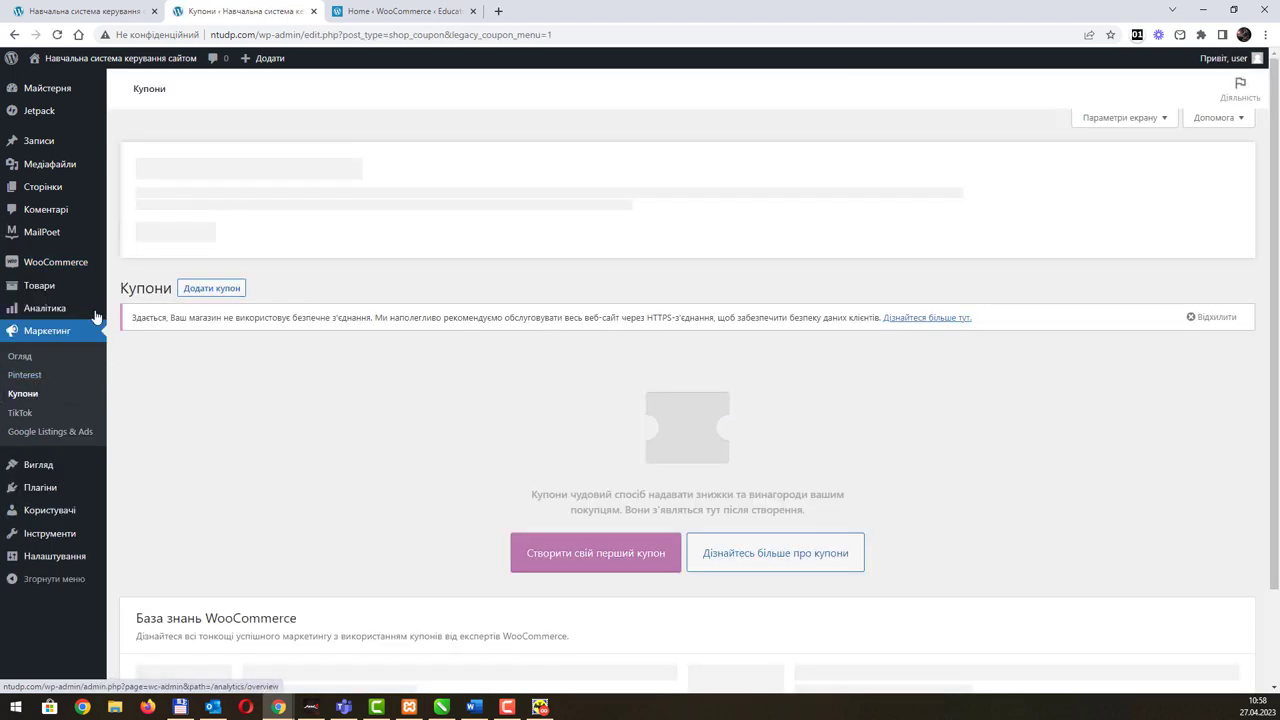
mouse_move(62, 265)
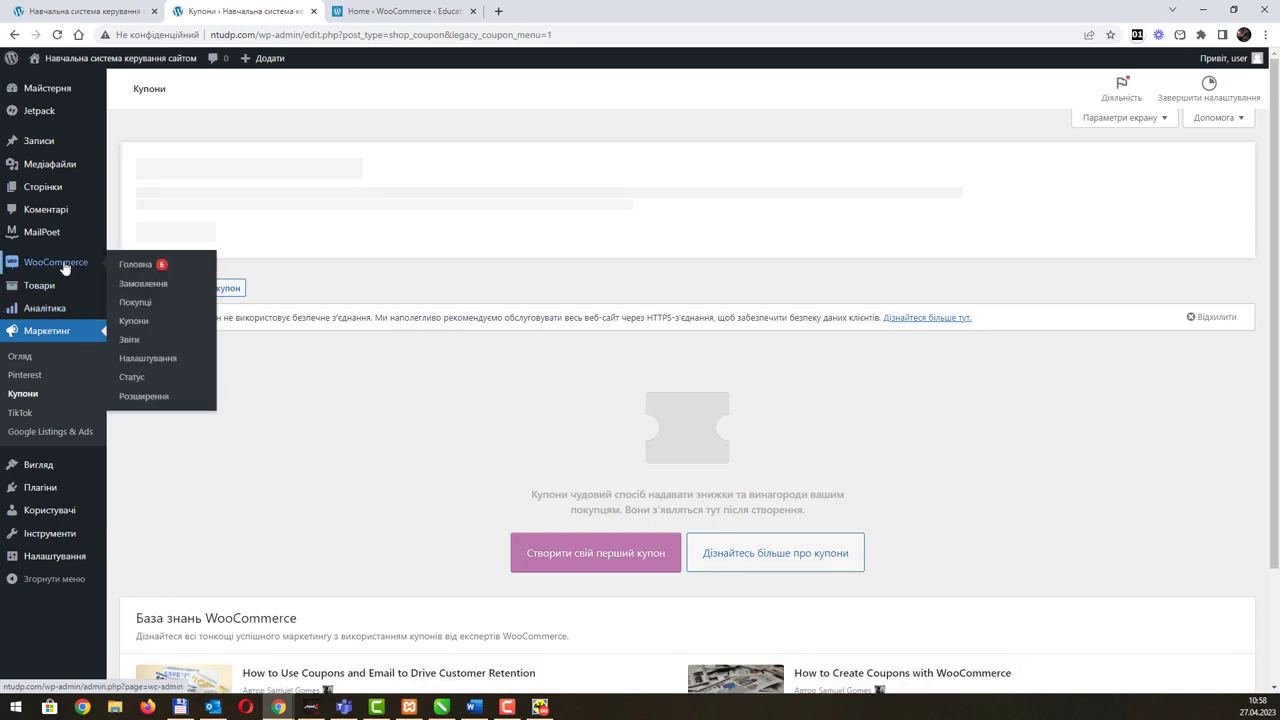
click(152, 360)
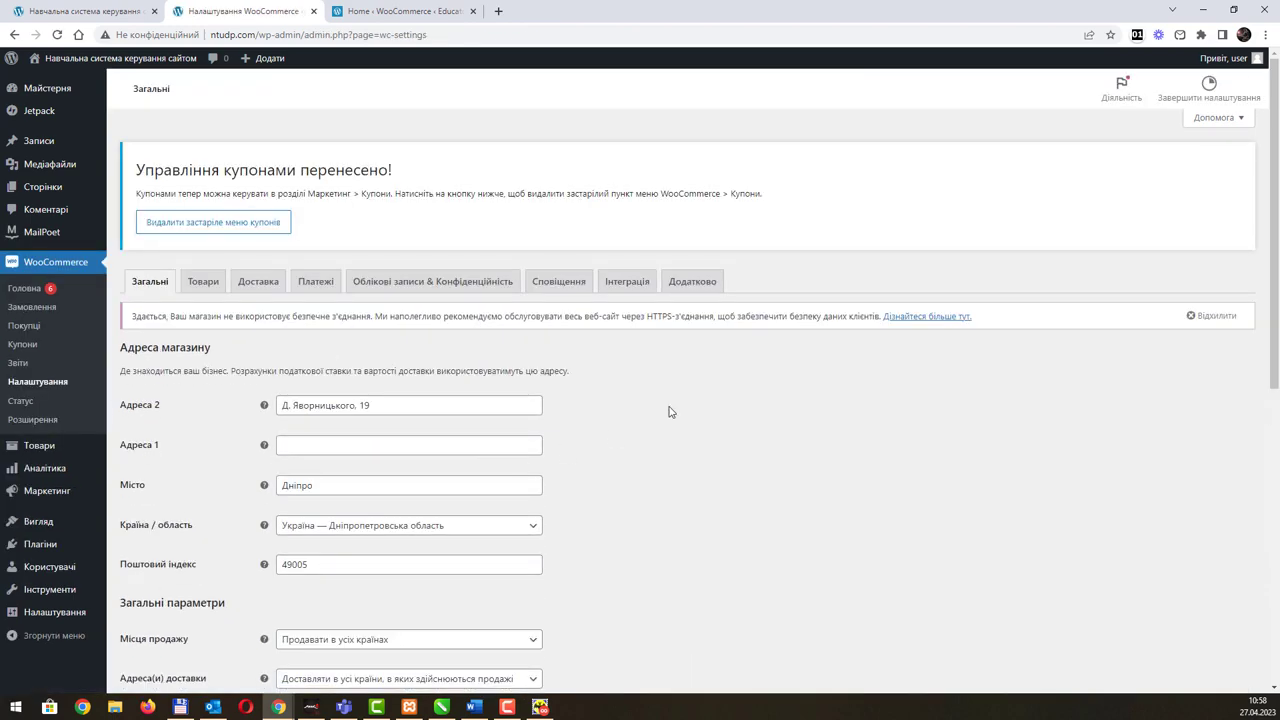
Step: Review the Products settings, keeping Магазин as the shop page, then go to Доставка
scroll(670, 412, down, 2)
scroll(670, 412, down, 2)
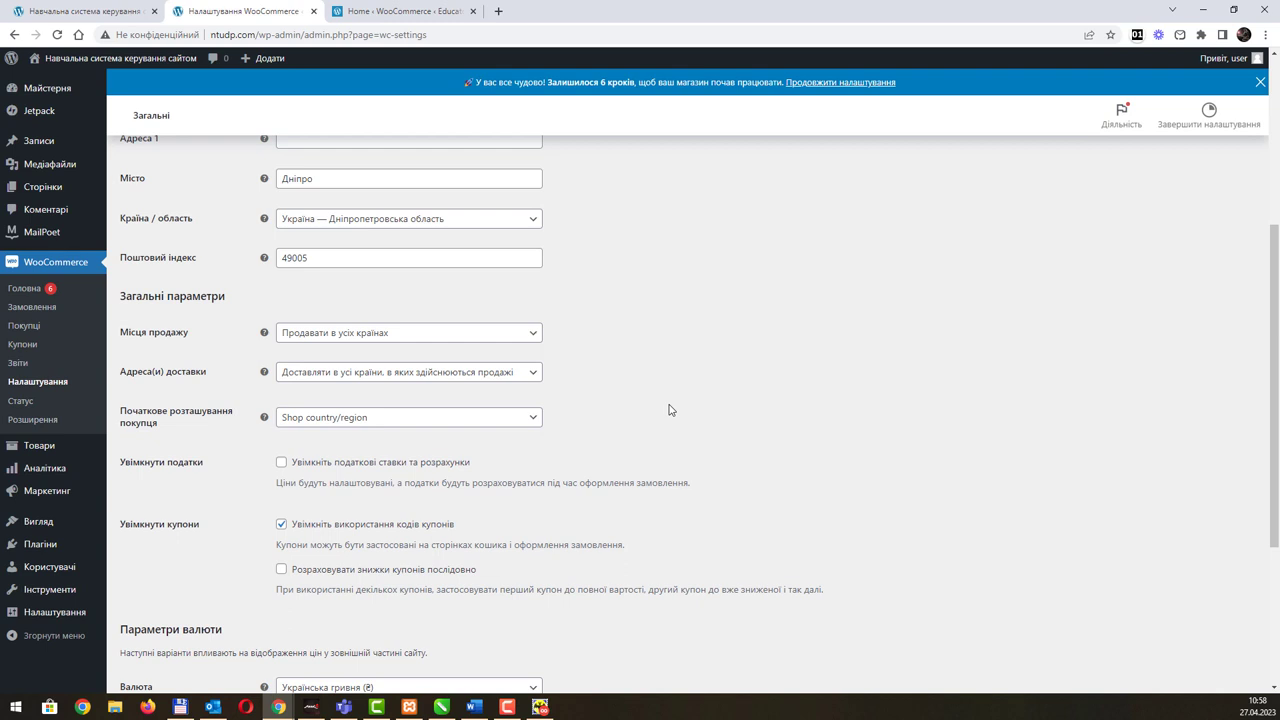
scroll(670, 410, down, 3)
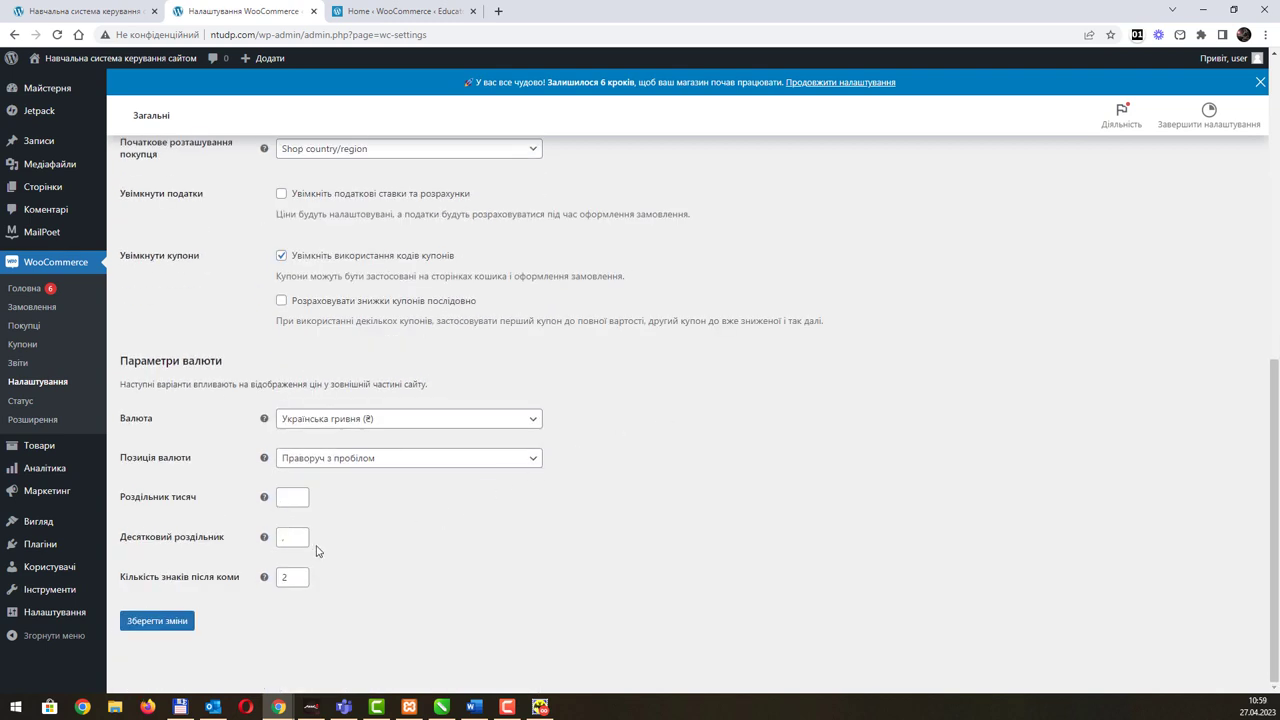
scroll(432, 564, up, 10)
click(203, 308)
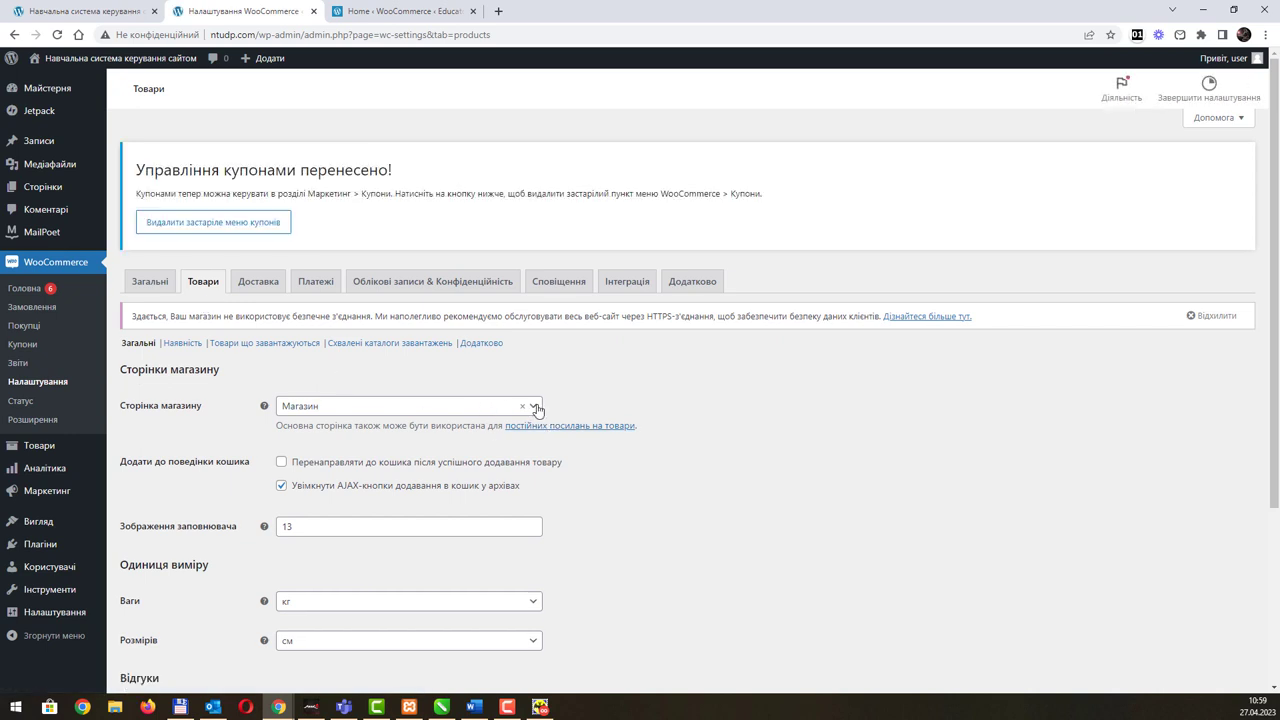
click(535, 407)
click(535, 409)
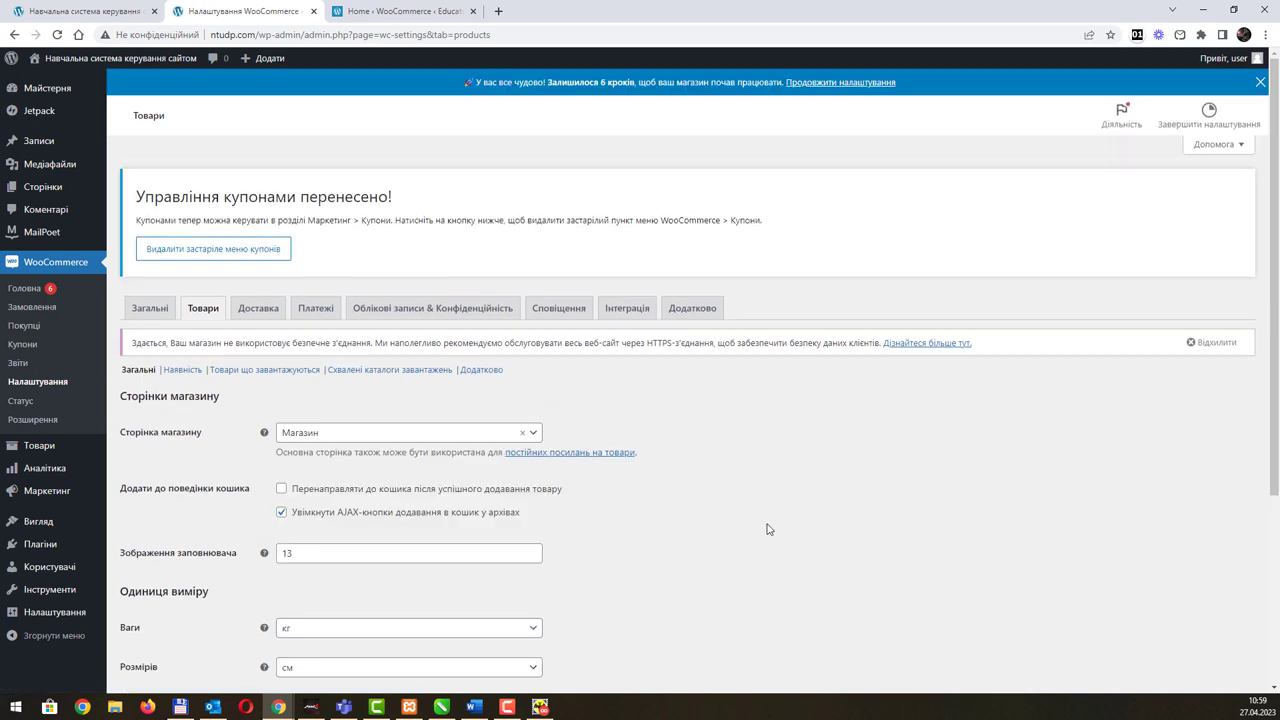
scroll(675, 518, down, 3)
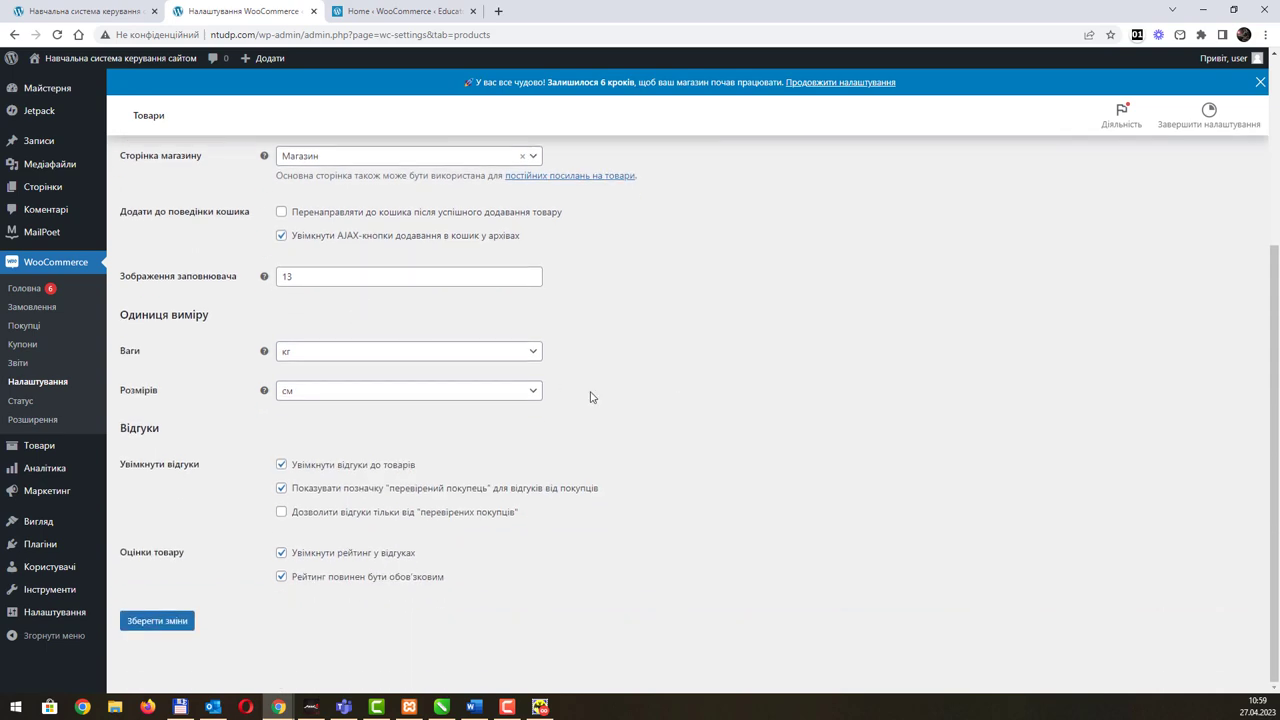
scroll(575, 411, up, 3)
click(259, 310)
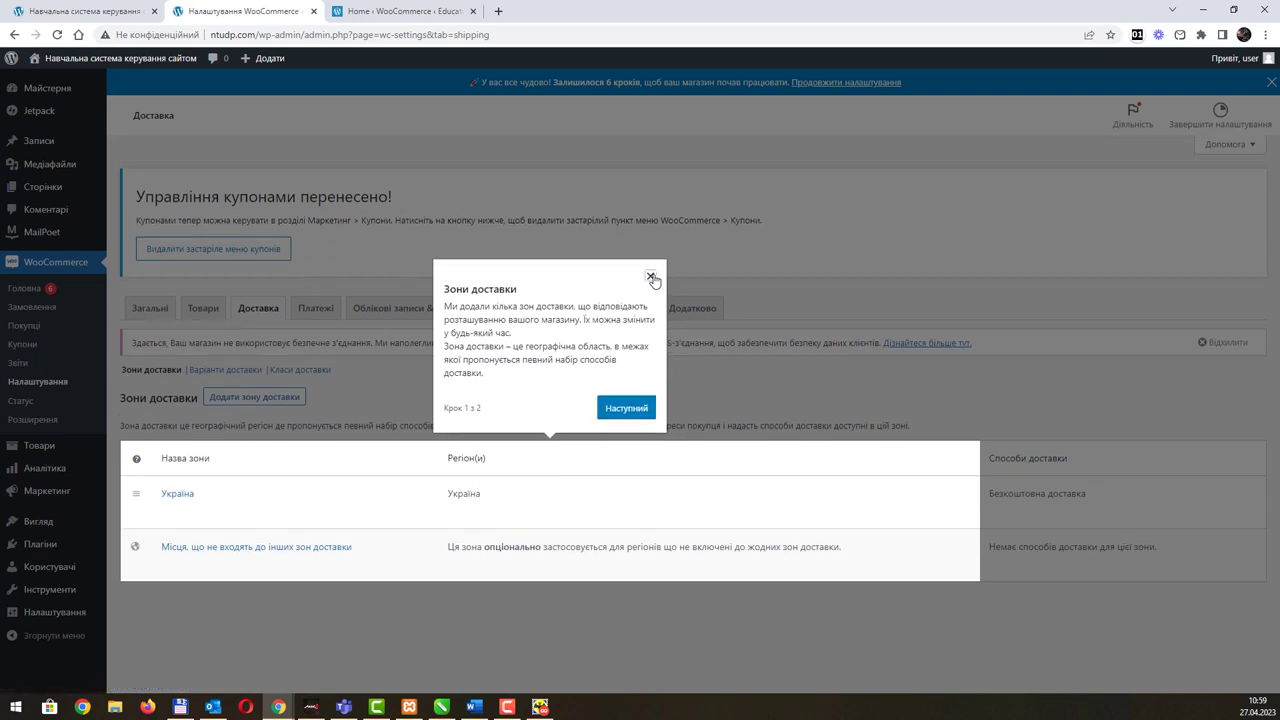
Step: Dismiss the shipping-zones tour and review the bank transfer, cheque and cash on delivery payment methods
click(651, 277)
click(318, 310)
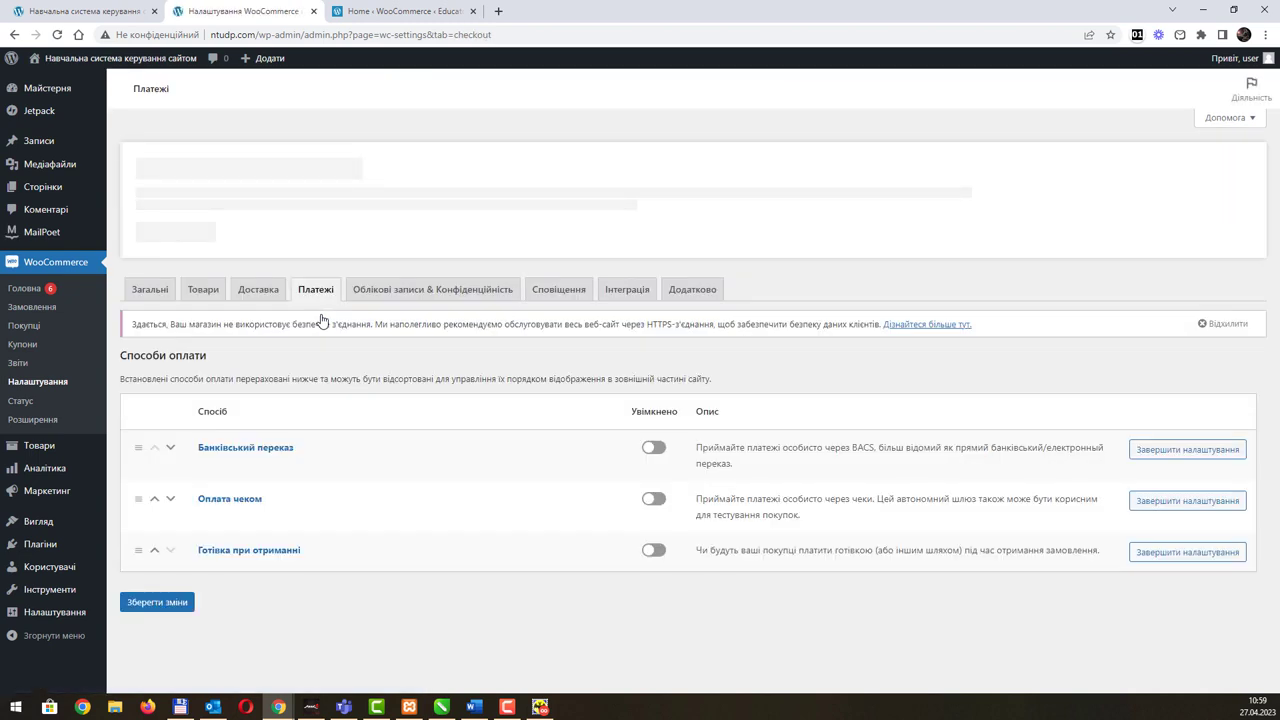
scroll(420, 497, down, 3)
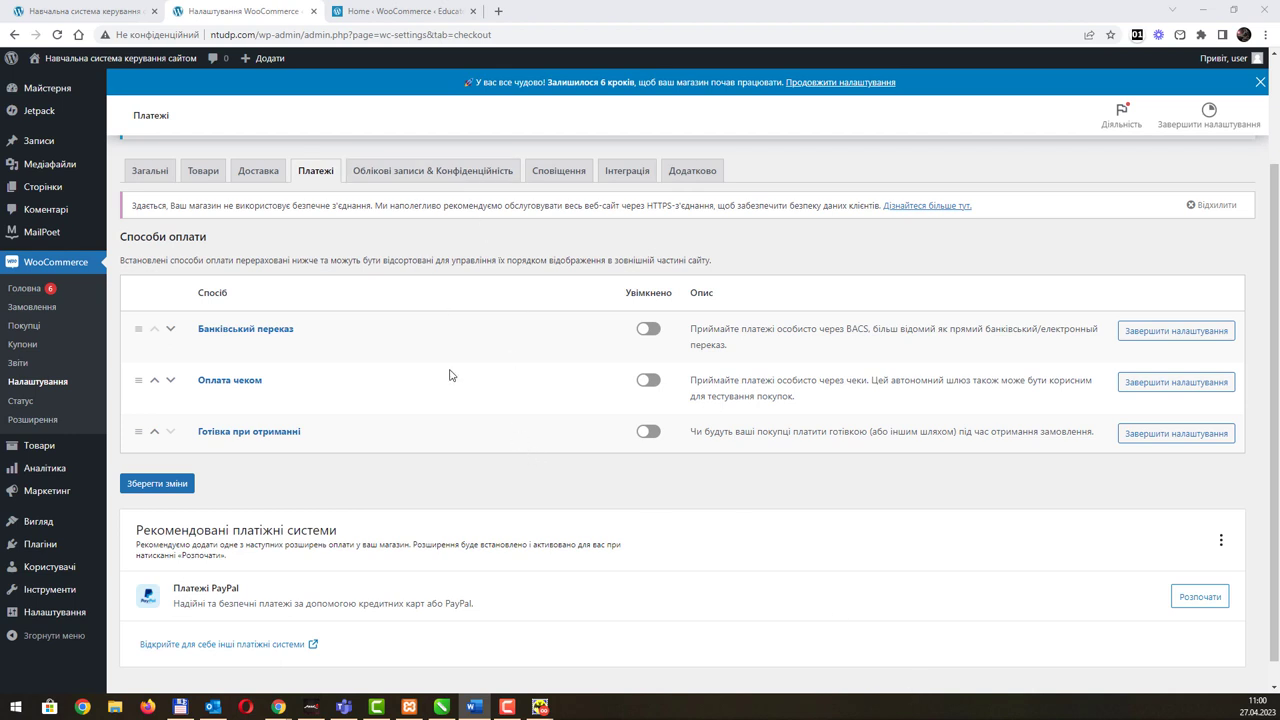
scroll(450, 378, down, 1)
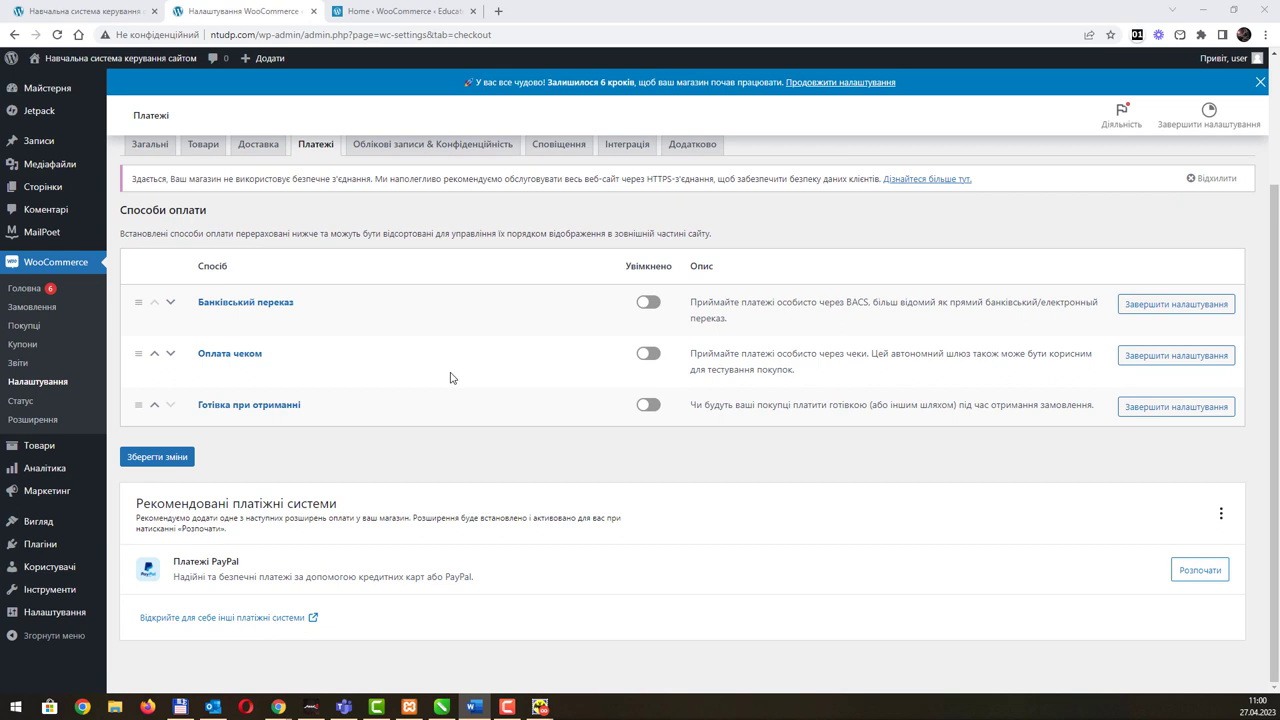
scroll(450, 347, up, 2)
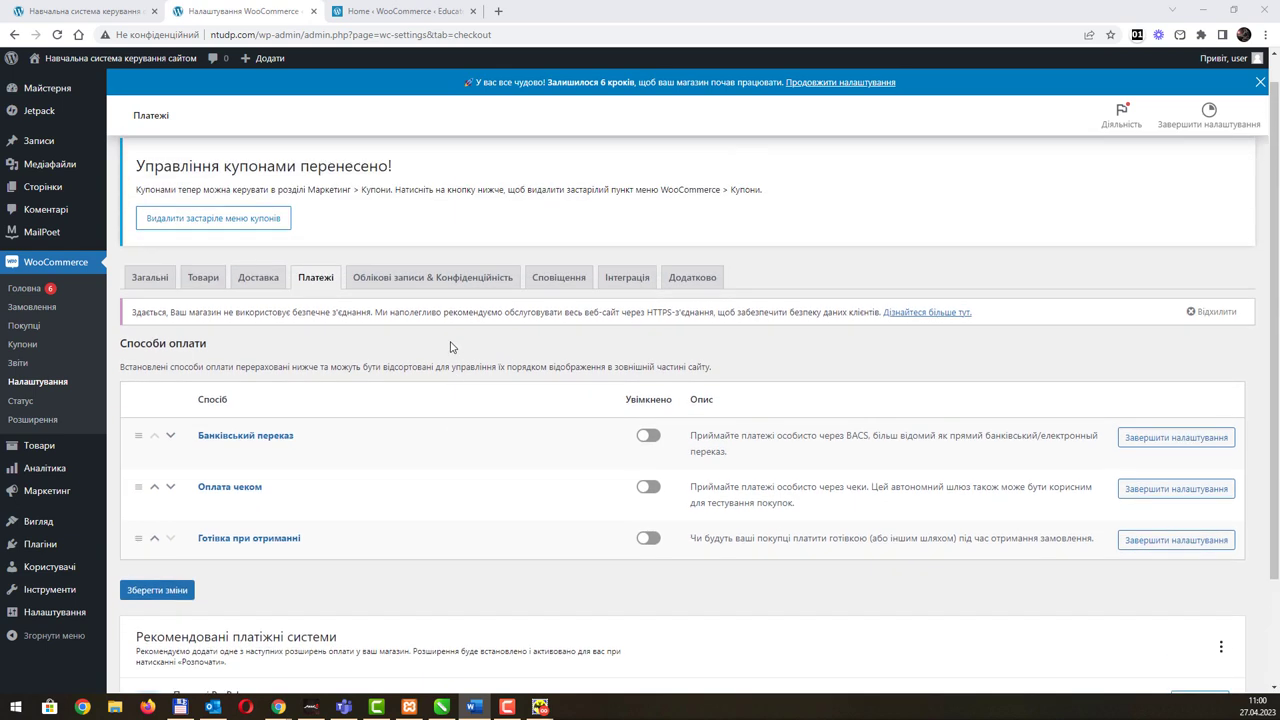
click(401, 278)
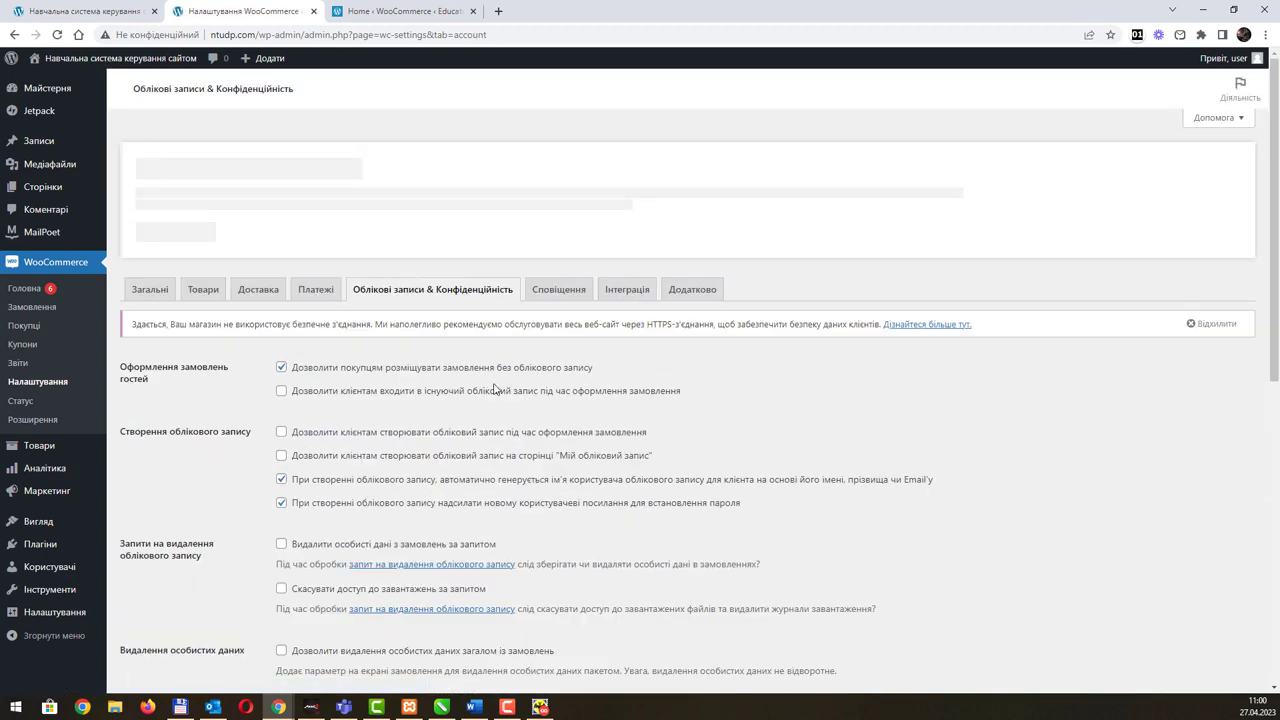
Step: Review the Accounts & Privacy options, then browse the list of order and account notification emails
scroll(629, 489, down, 5)
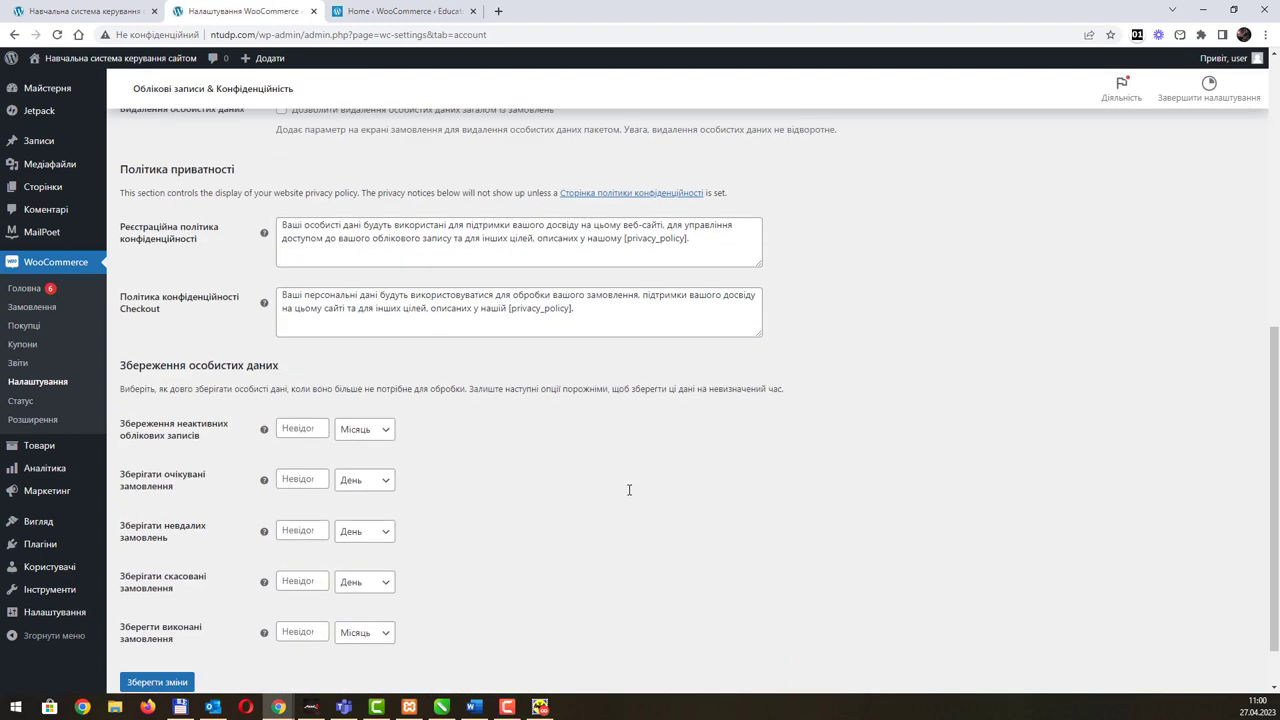
scroll(629, 489, up, 5)
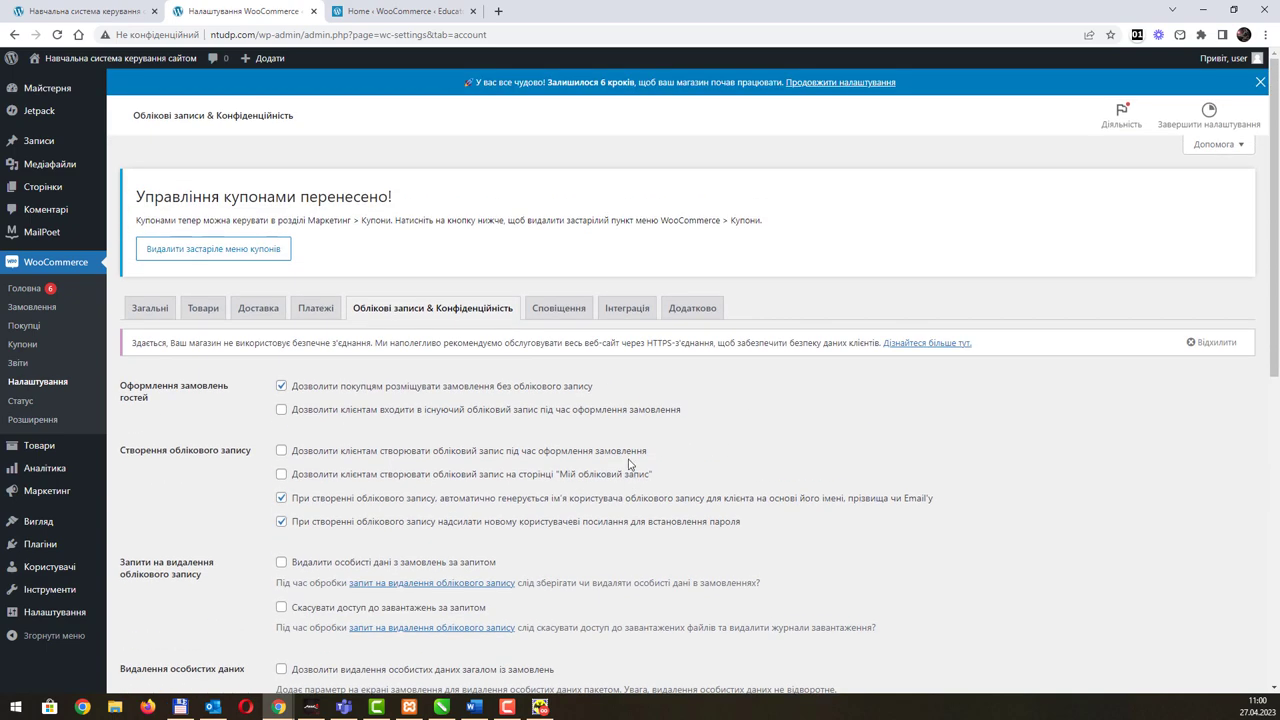
click(556, 307)
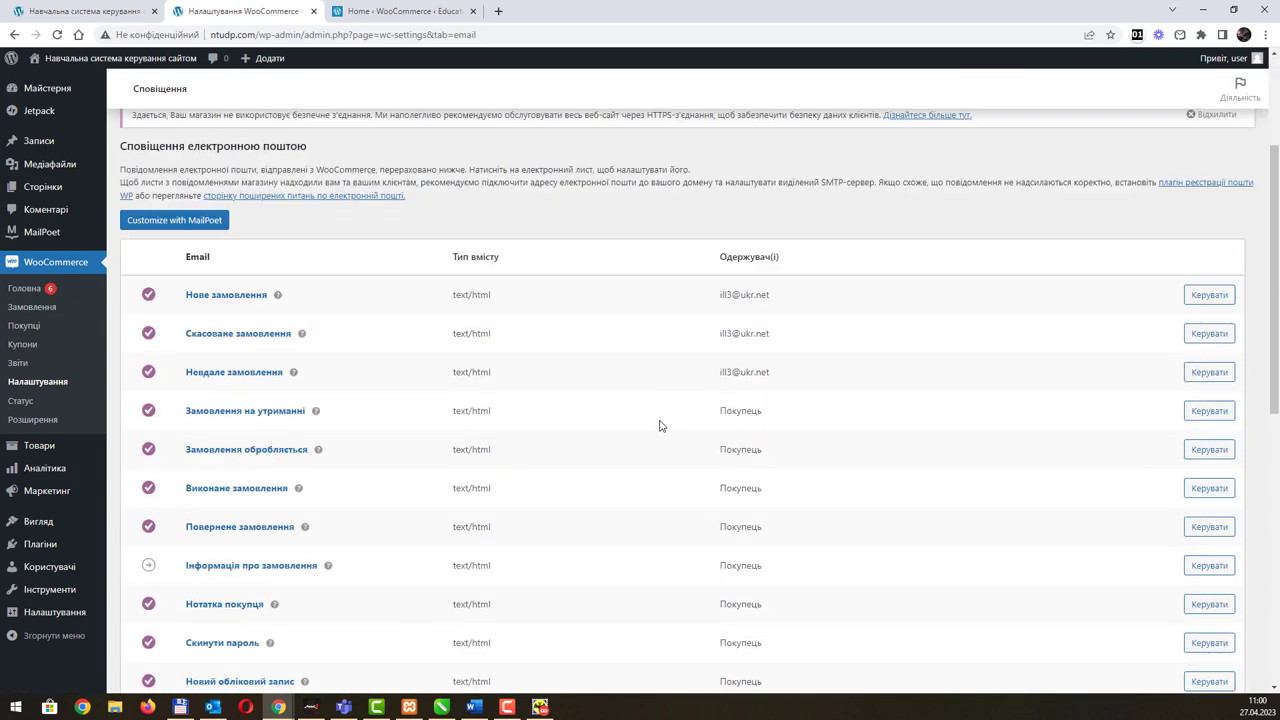
scroll(660, 426, down, 2)
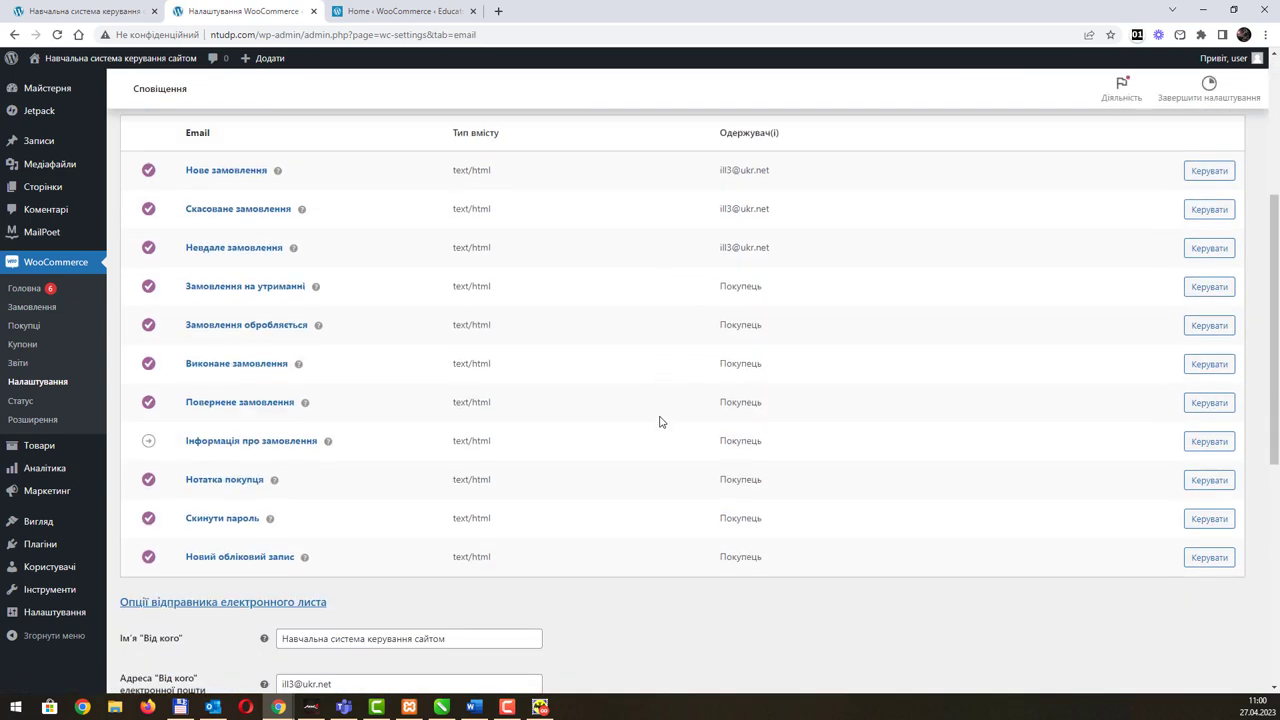
scroll(658, 414, down, 3)
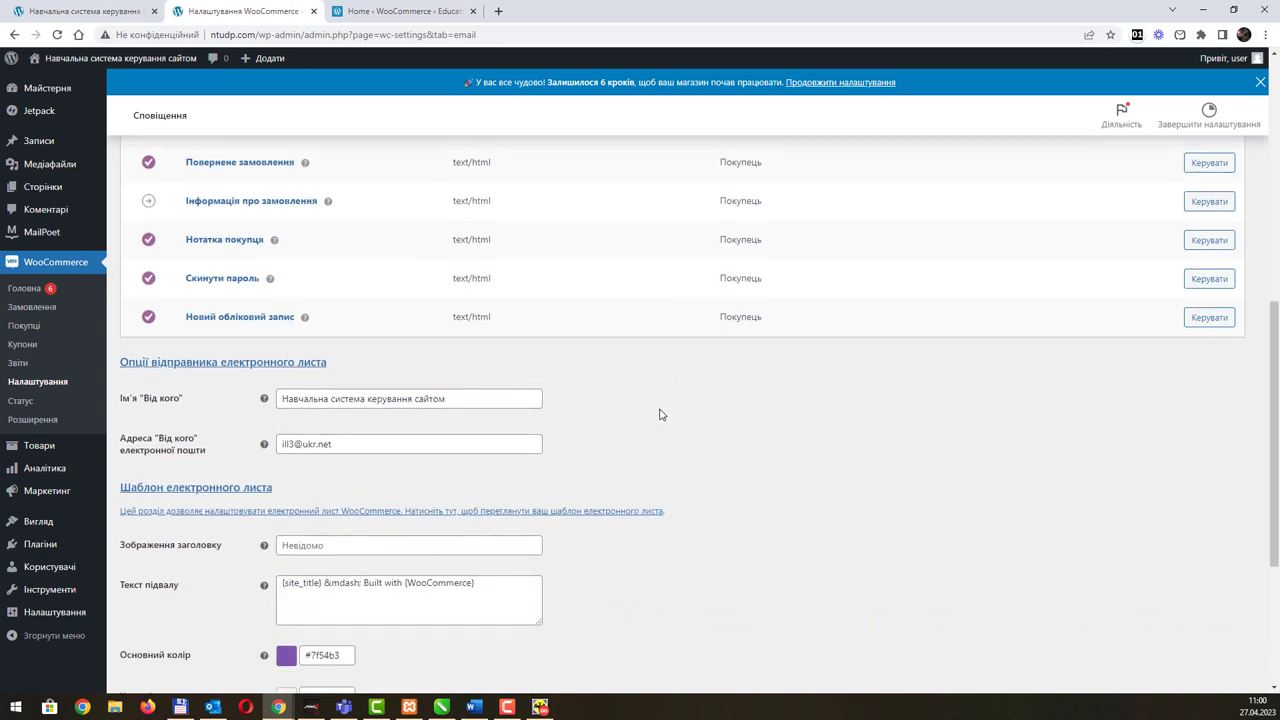
scroll(660, 414, up, 3)
scroll(660, 414, up, 1)
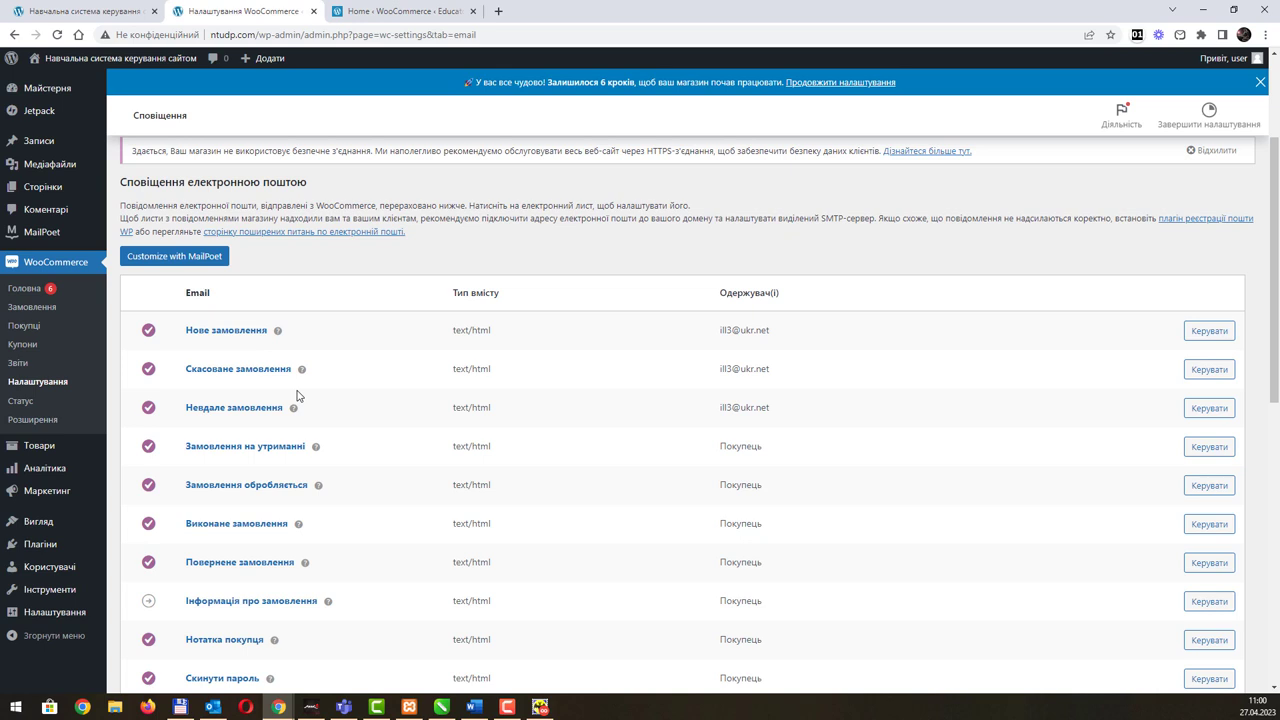
click(255, 338)
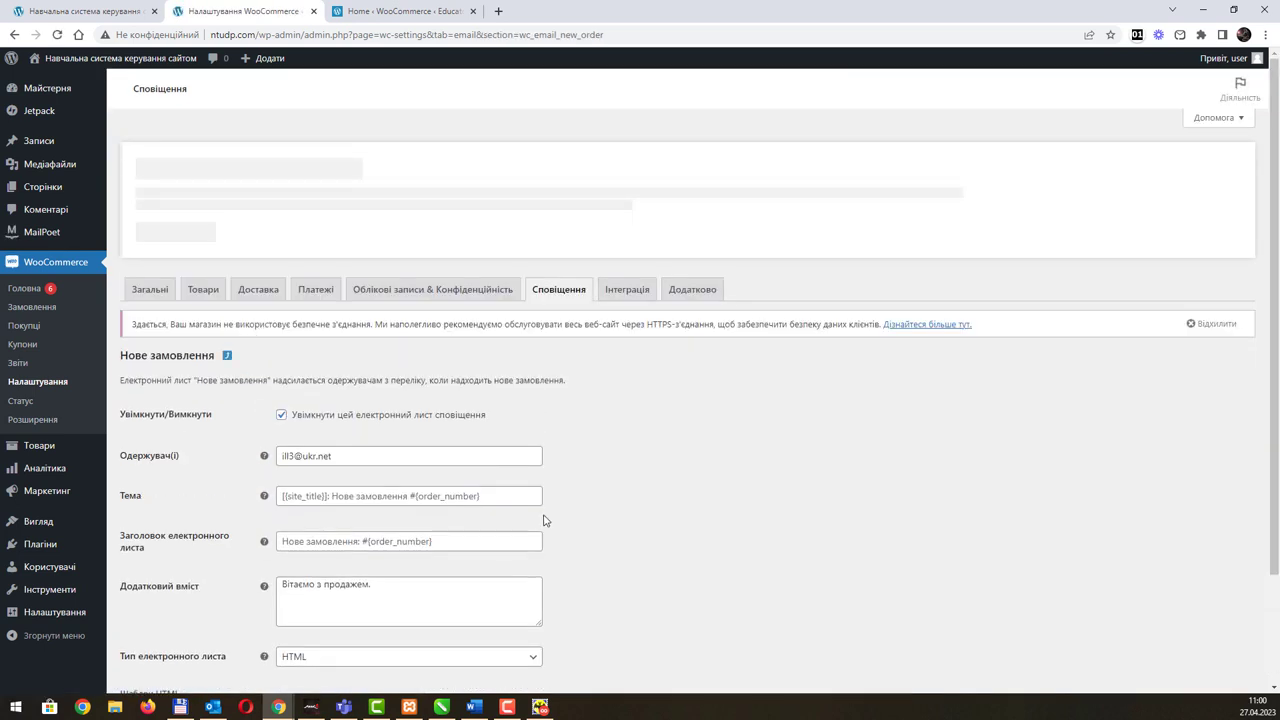
scroll(544, 520, down, 2)
drag(411, 456, 246, 460)
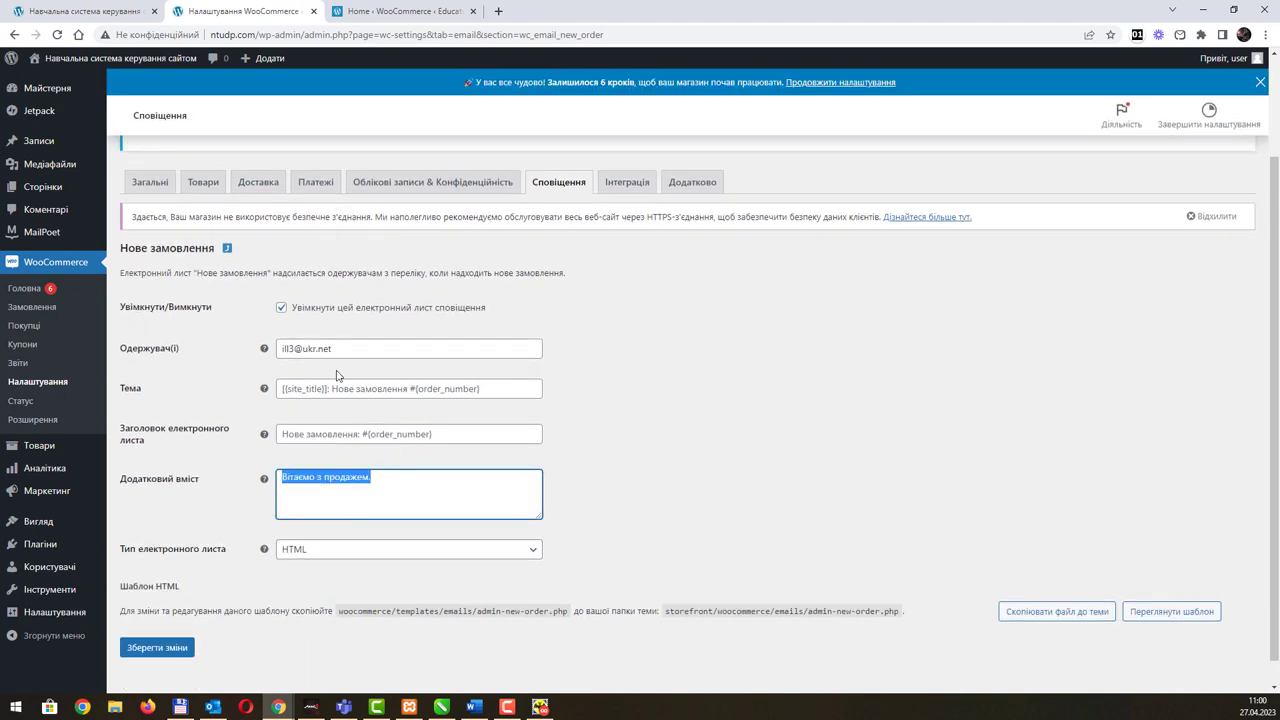
click(397, 475)
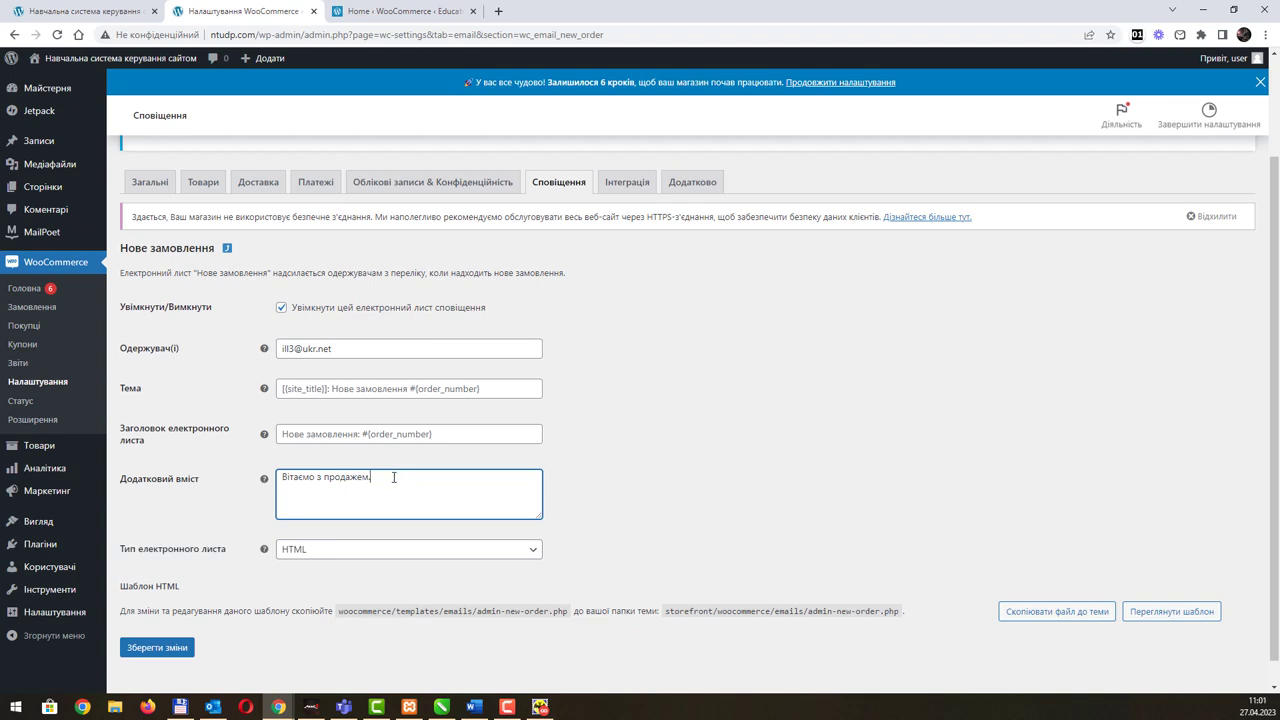
triple_click(371, 477)
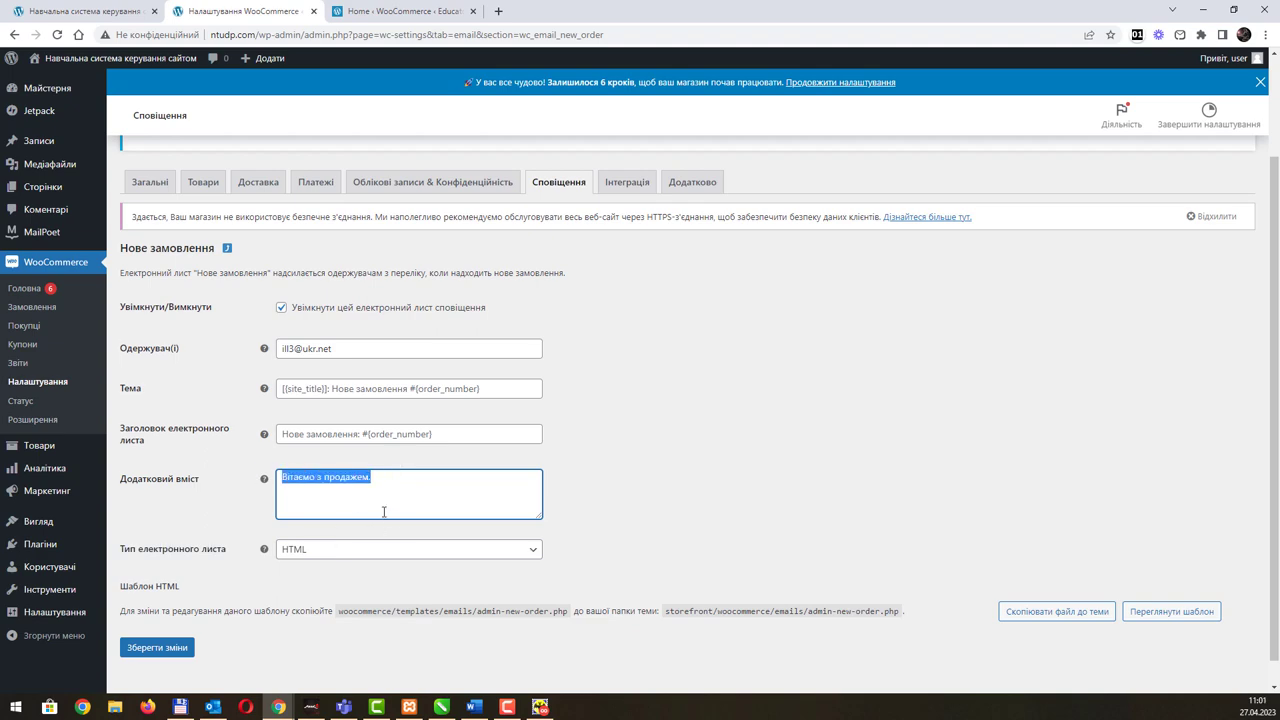
click(14, 34)
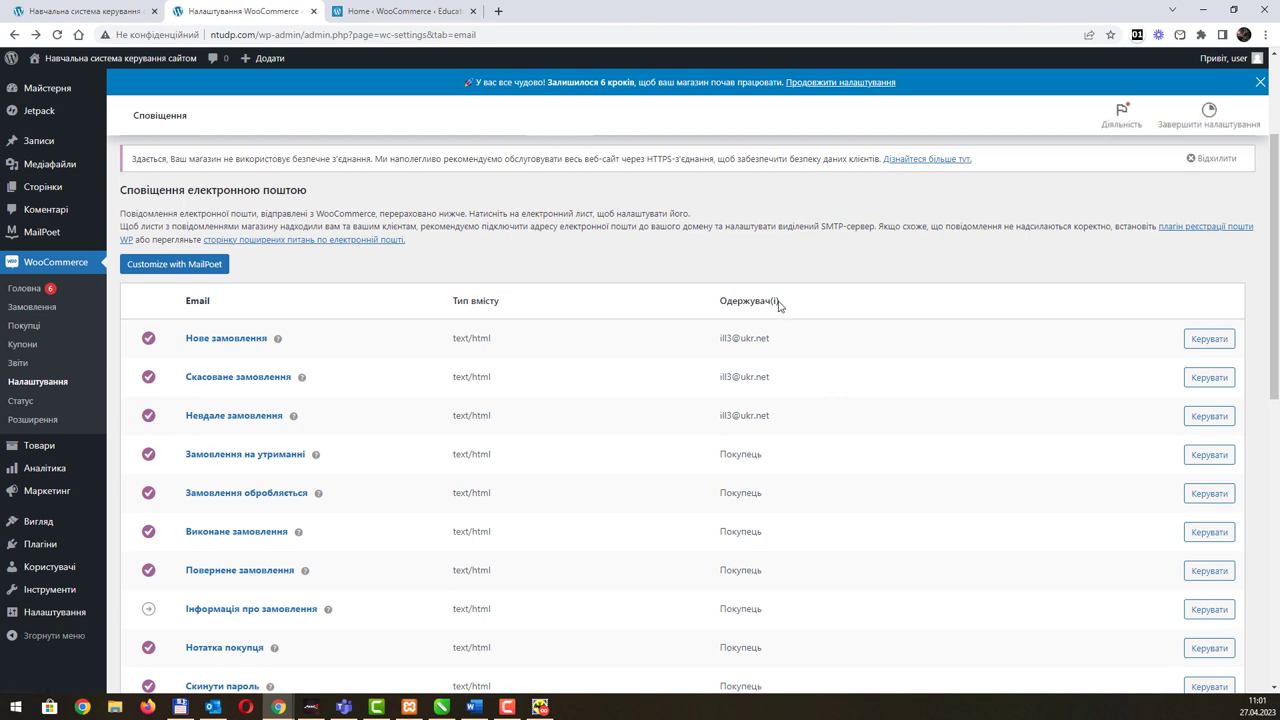
scroll(760, 526, down, 2)
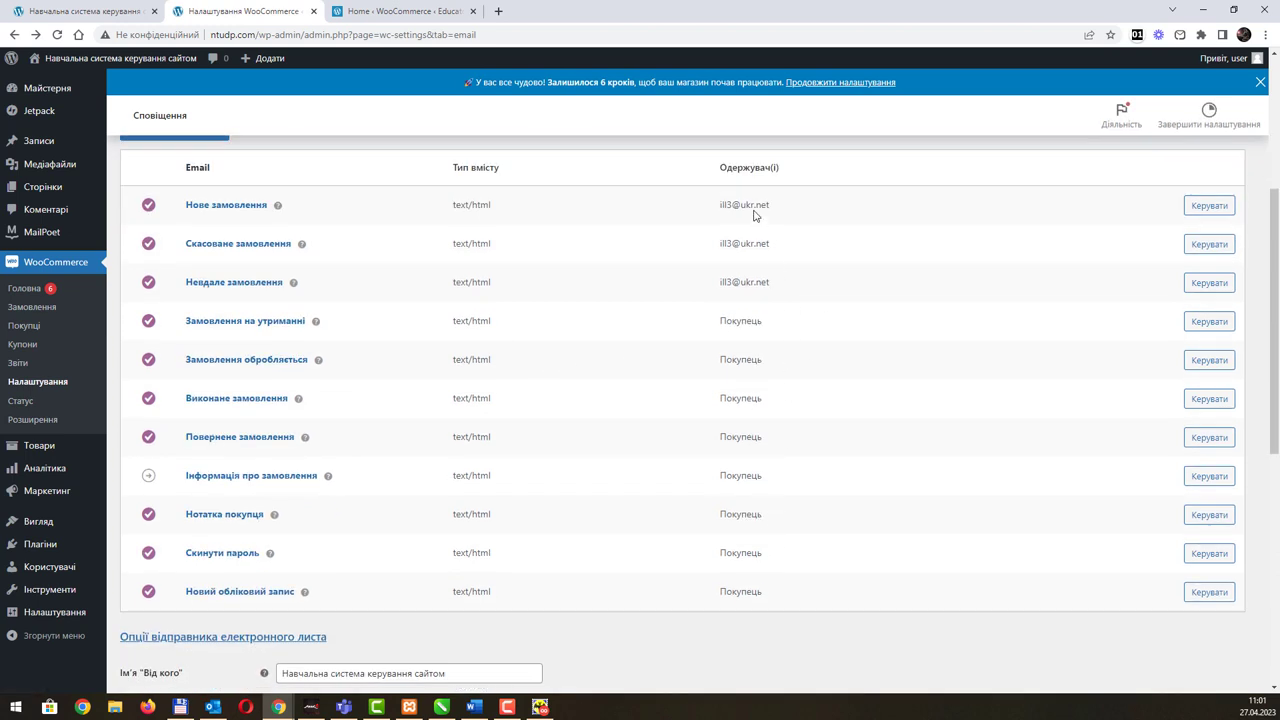
drag(726, 204, 785, 208)
drag(728, 243, 793, 248)
drag(727, 282, 780, 283)
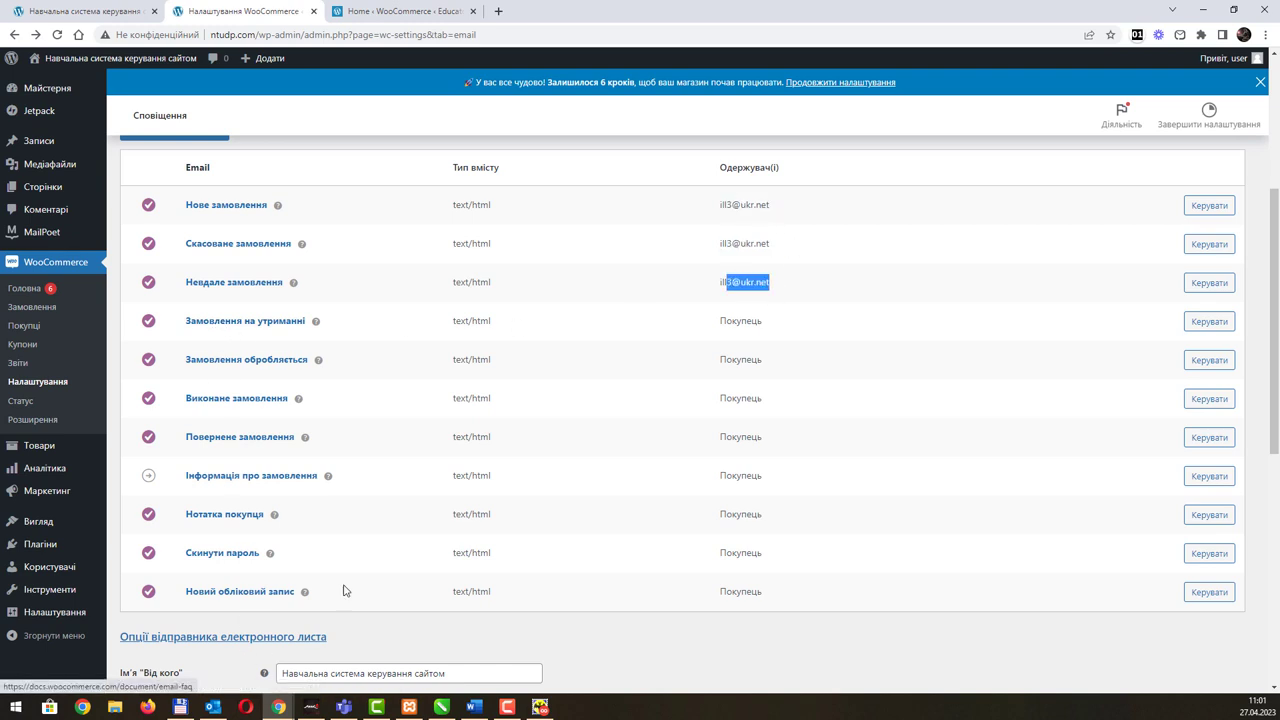
drag(726, 322, 780, 335)
drag(750, 398, 766, 437)
drag(740, 512, 766, 516)
drag(728, 568, 788, 583)
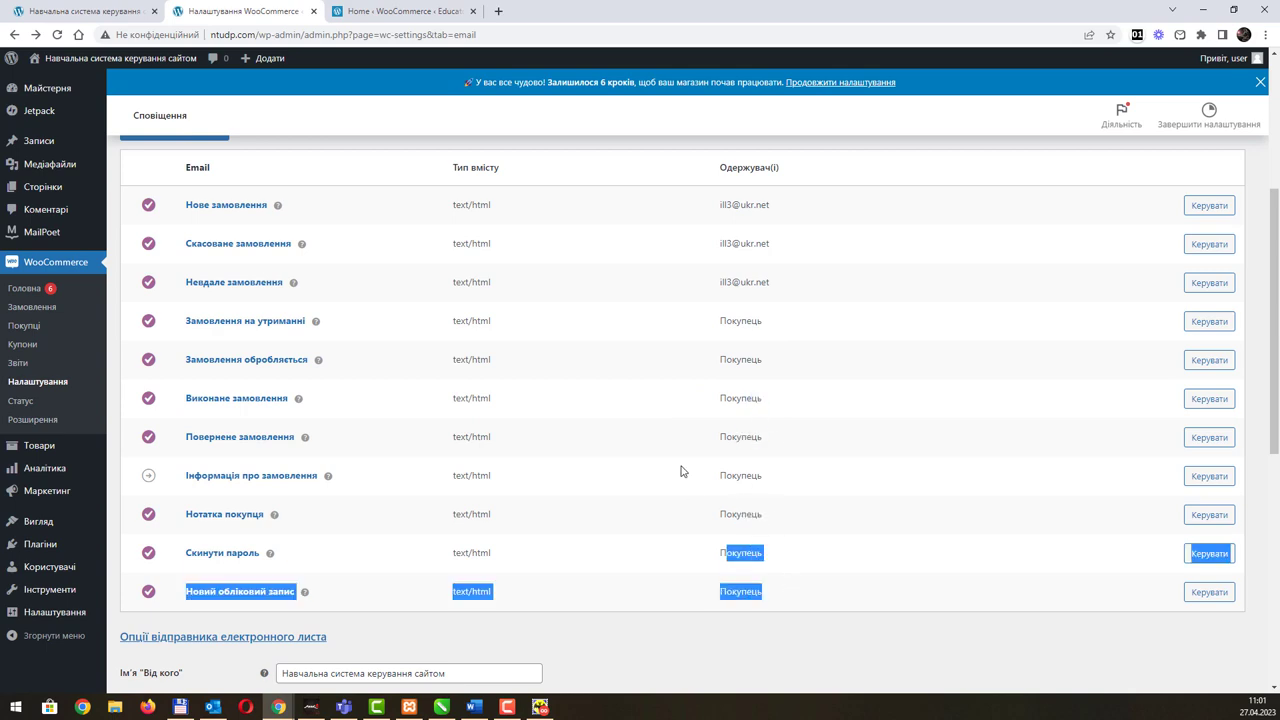
scroll(686, 497, down, 4)
scroll(686, 497, down, 2)
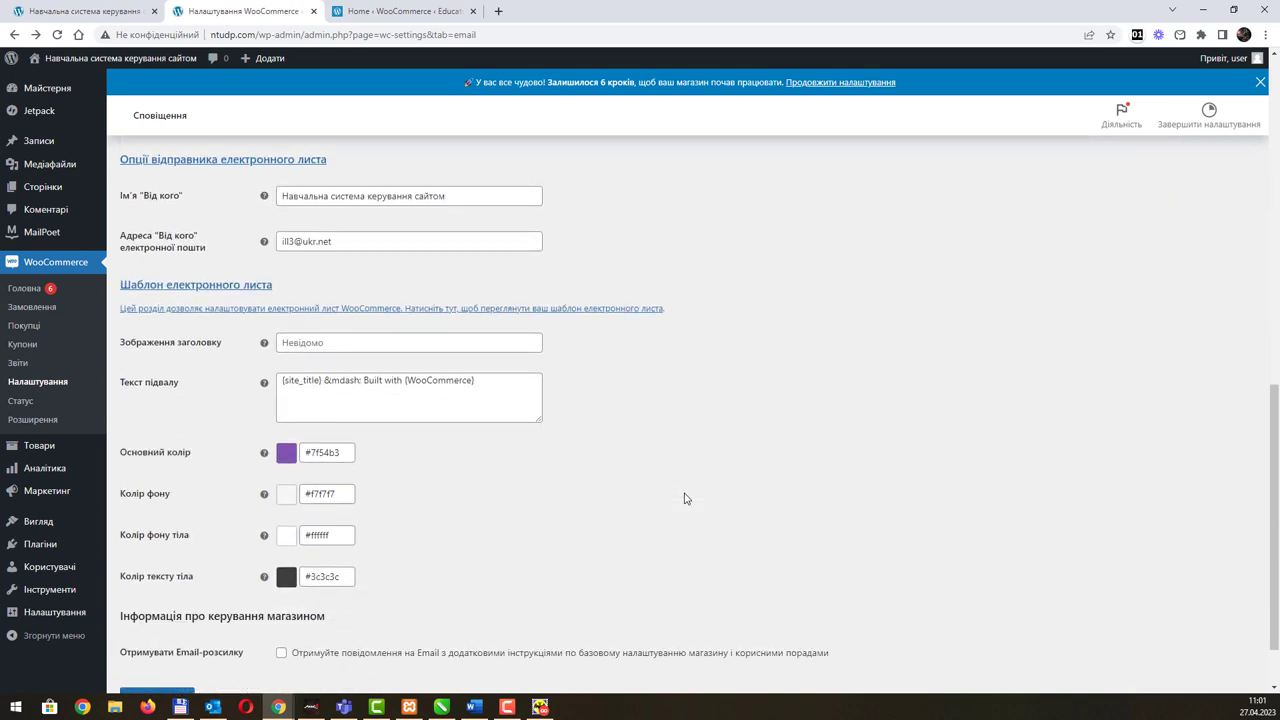
scroll(631, 491, up, 6)
scroll(648, 487, up, 3)
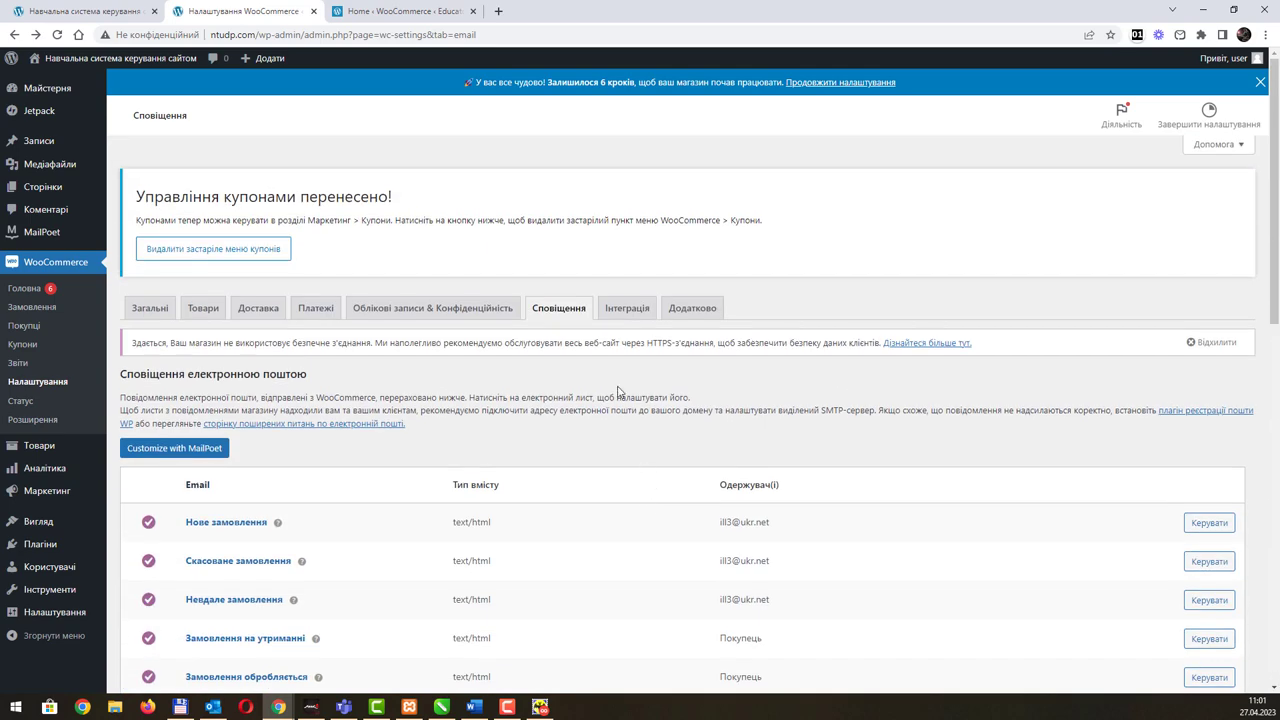
Step: Check the Integration tab, then review the Advanced page setup and checkout and account endpoints
click(622, 318)
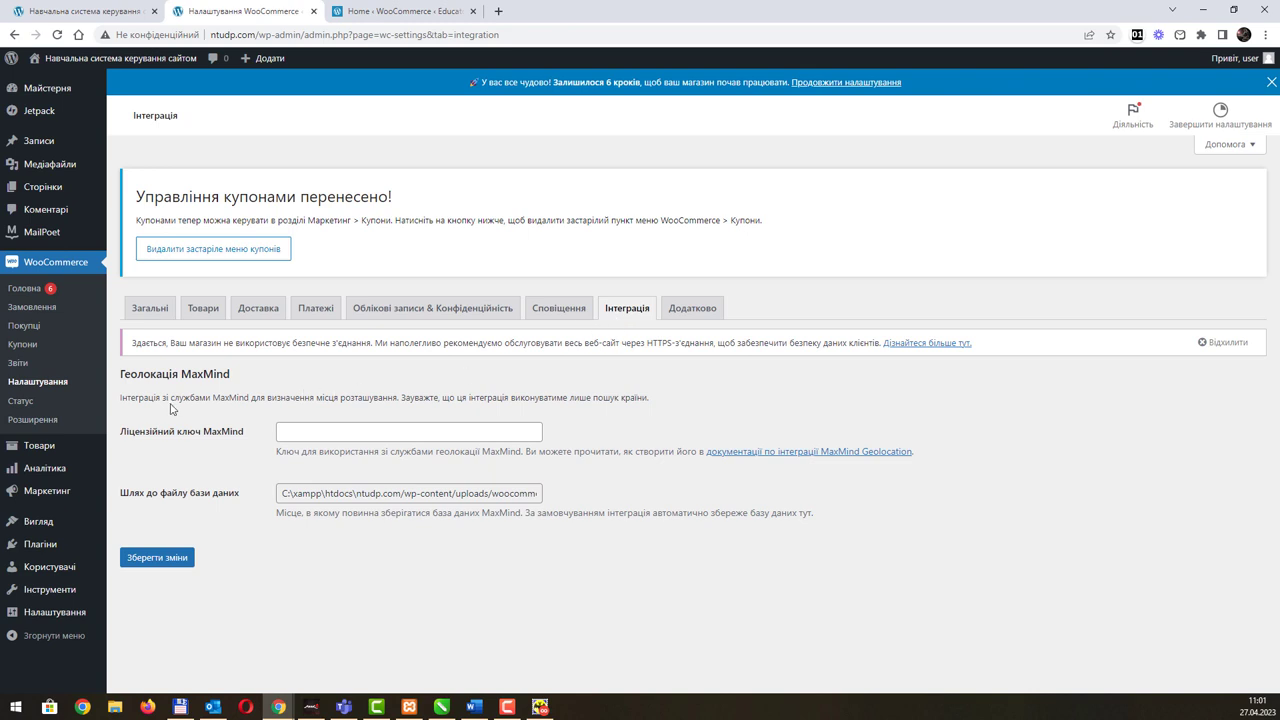
click(672, 318)
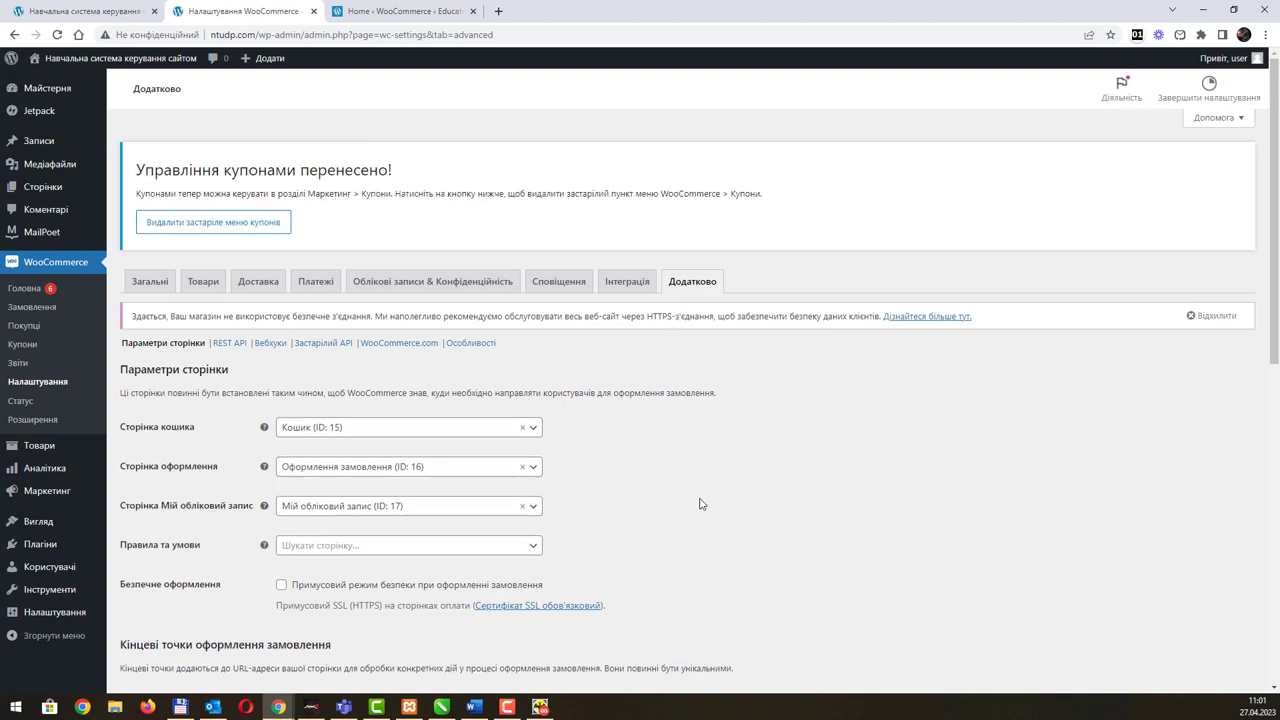
scroll(701, 503, down, 2)
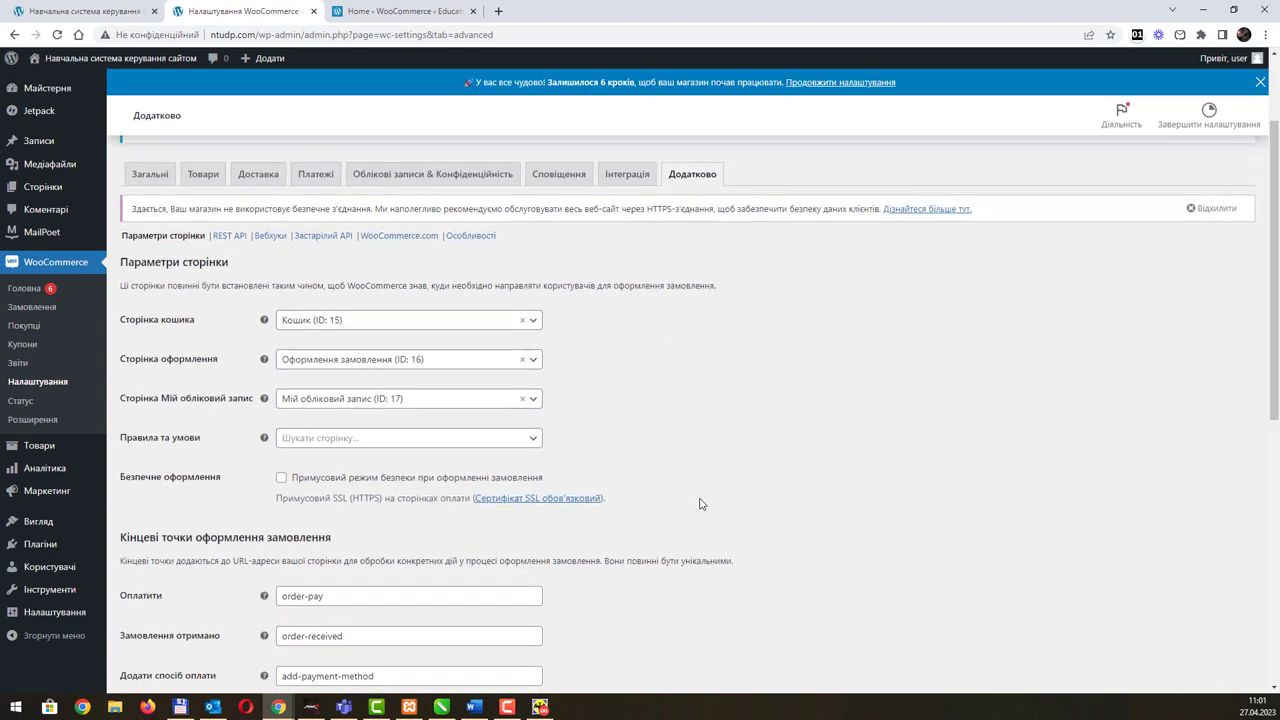
scroll(701, 503, down, 2)
scroll(628, 487, down, 2)
scroll(628, 480, down, 2)
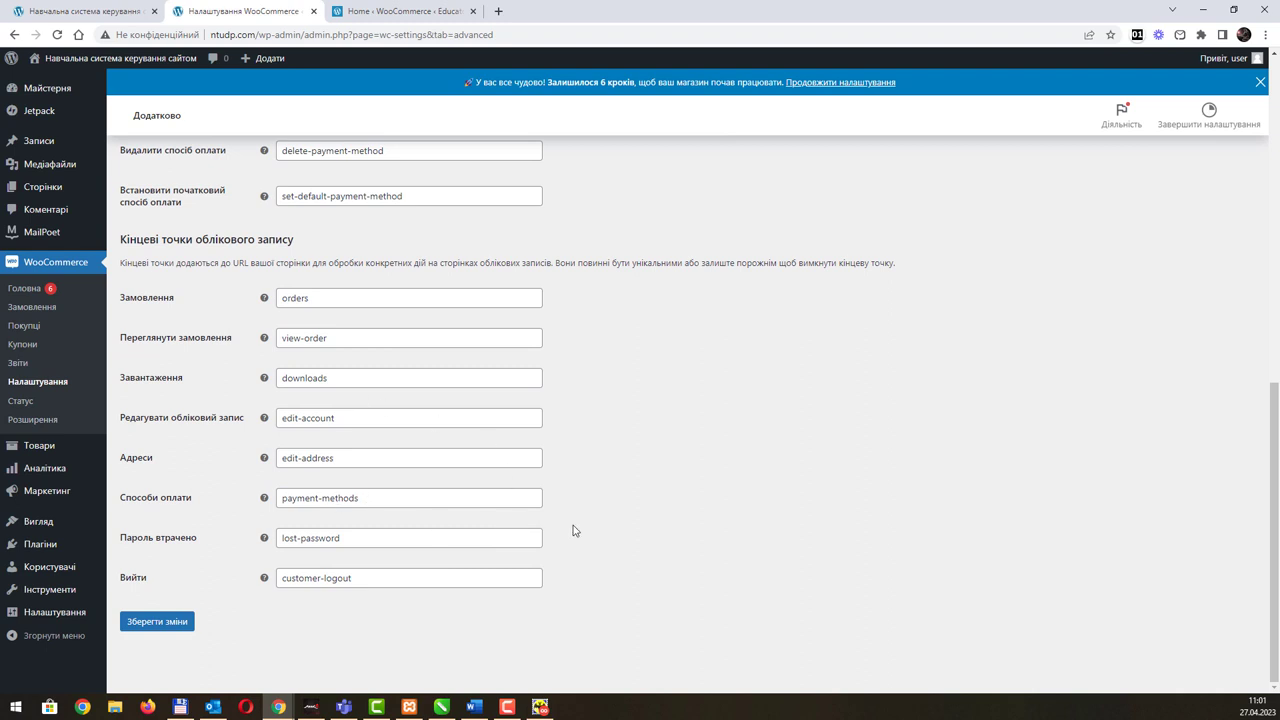
scroll(603, 531, up, 3)
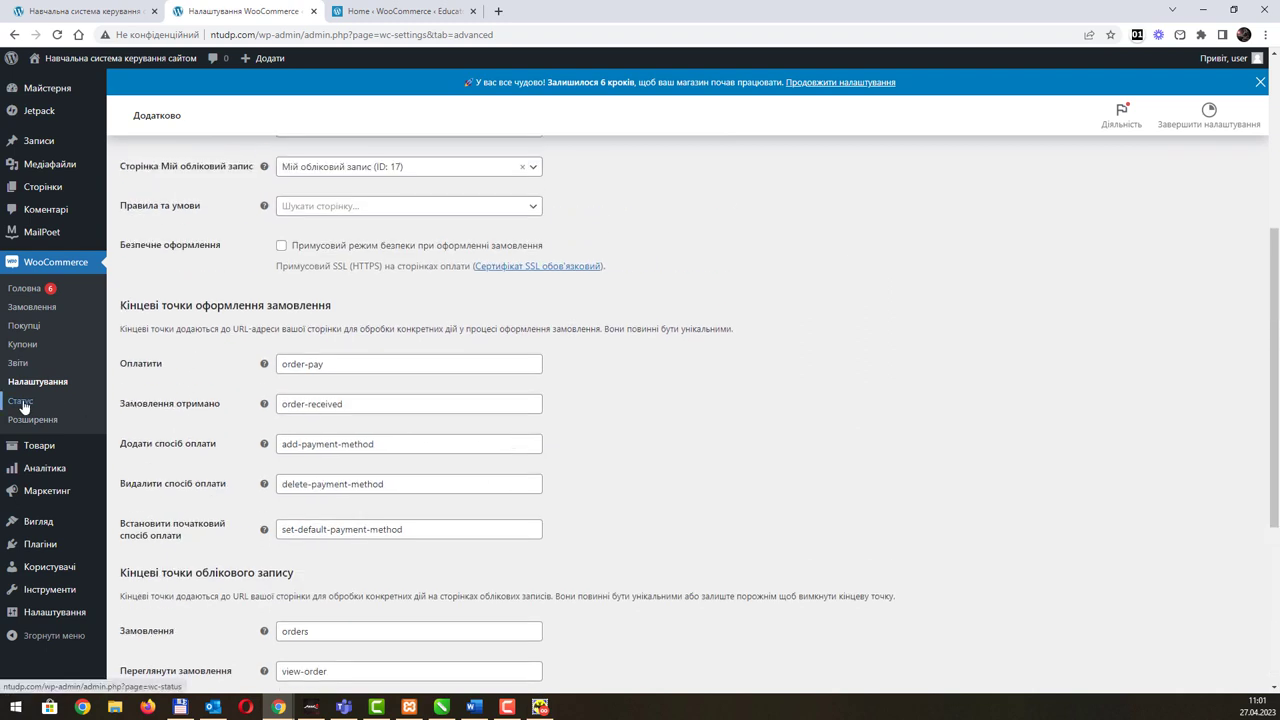
click(22, 403)
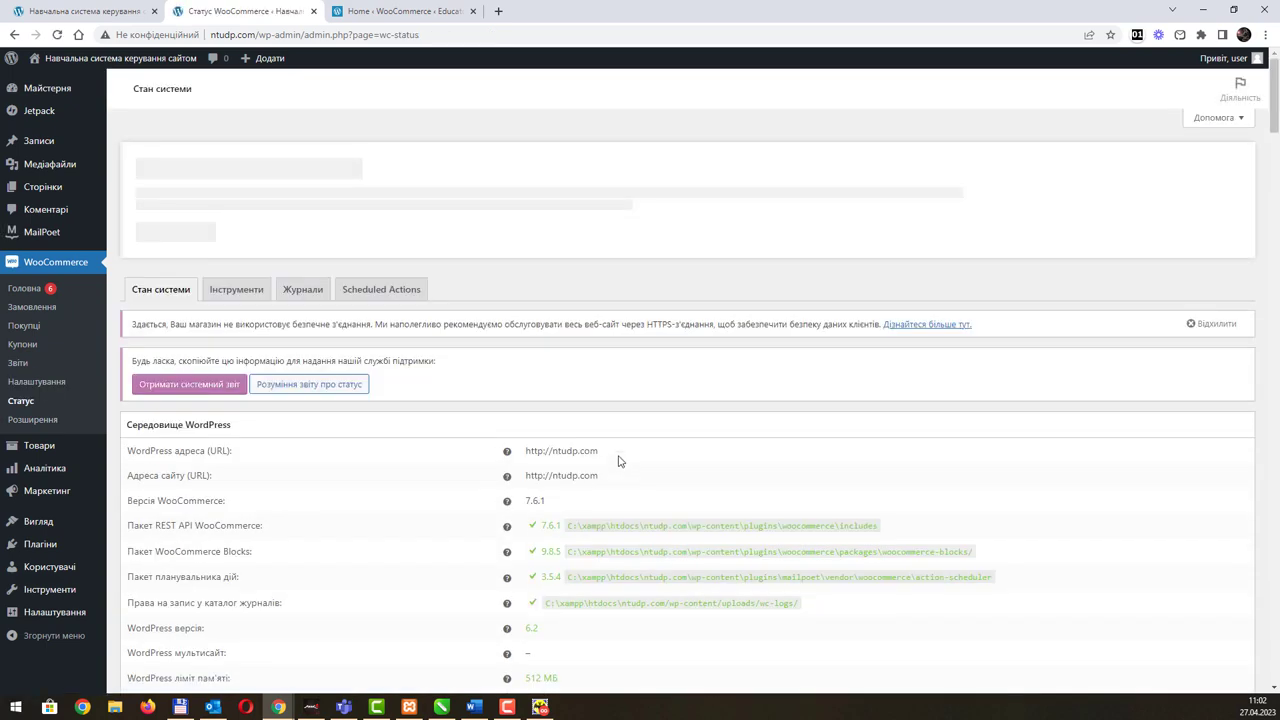
scroll(619, 455, down, 6)
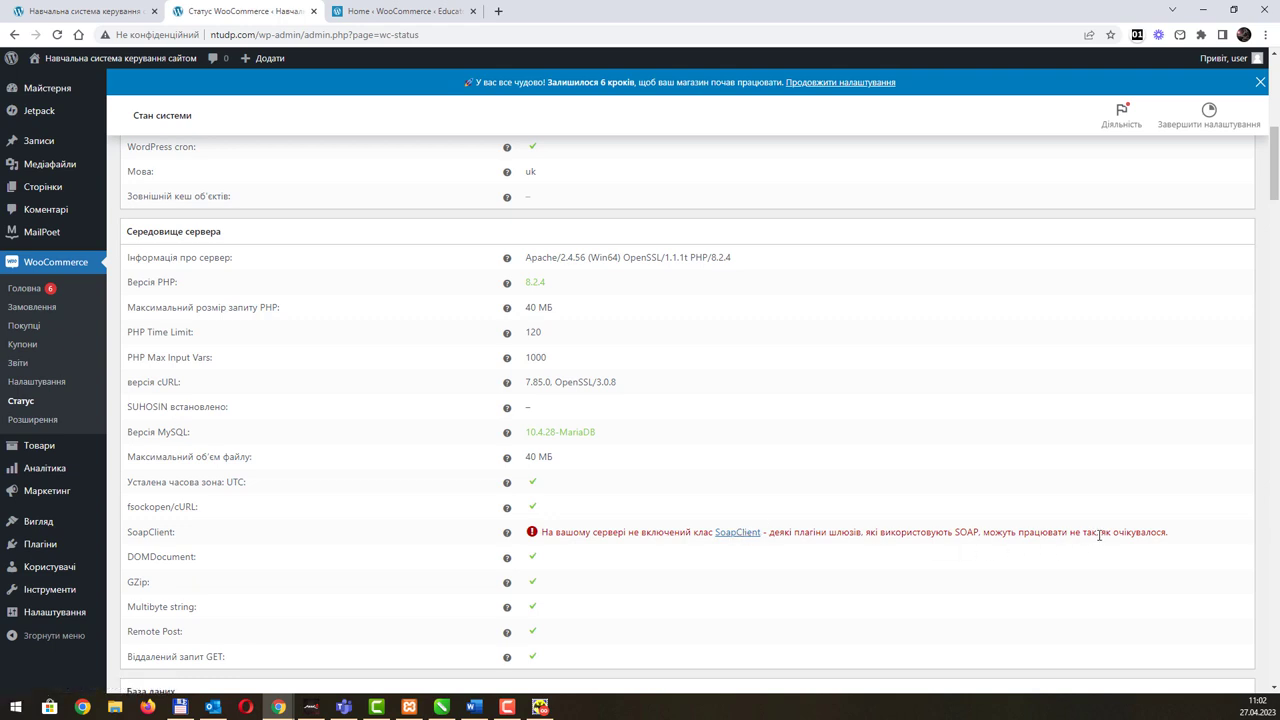
drag(1098, 533, 989, 532)
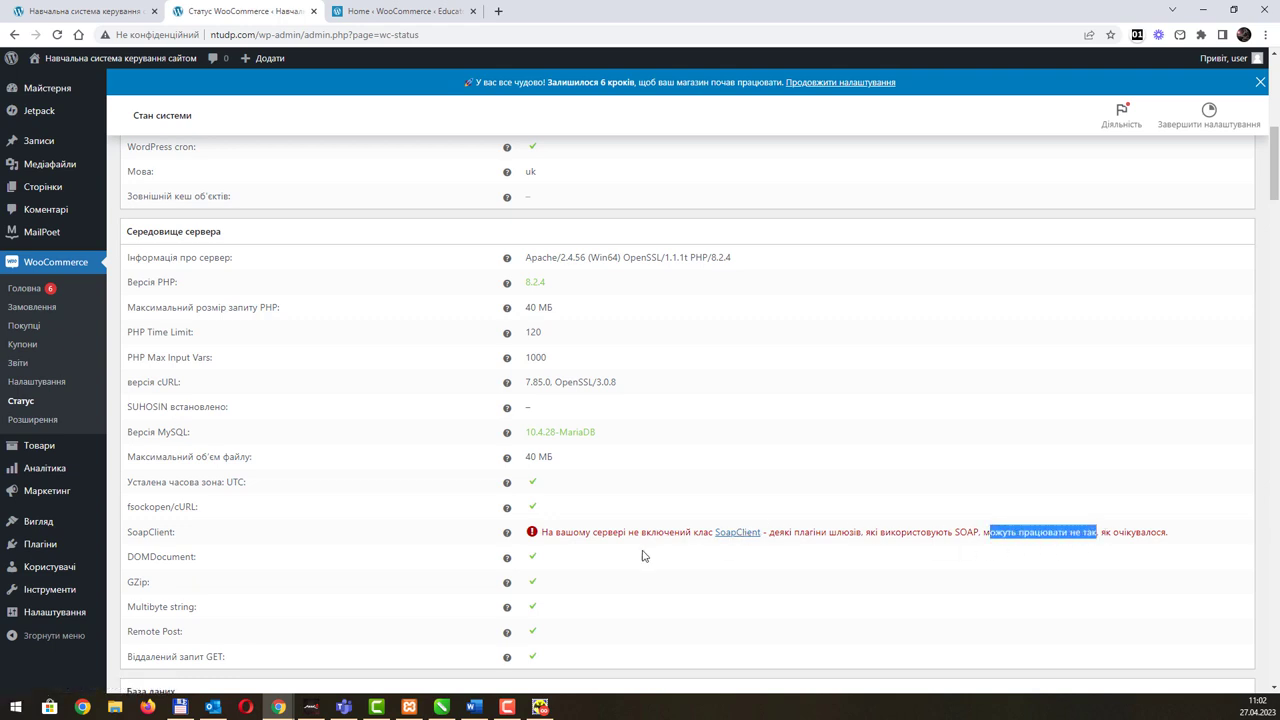
scroll(580, 540, down, 10)
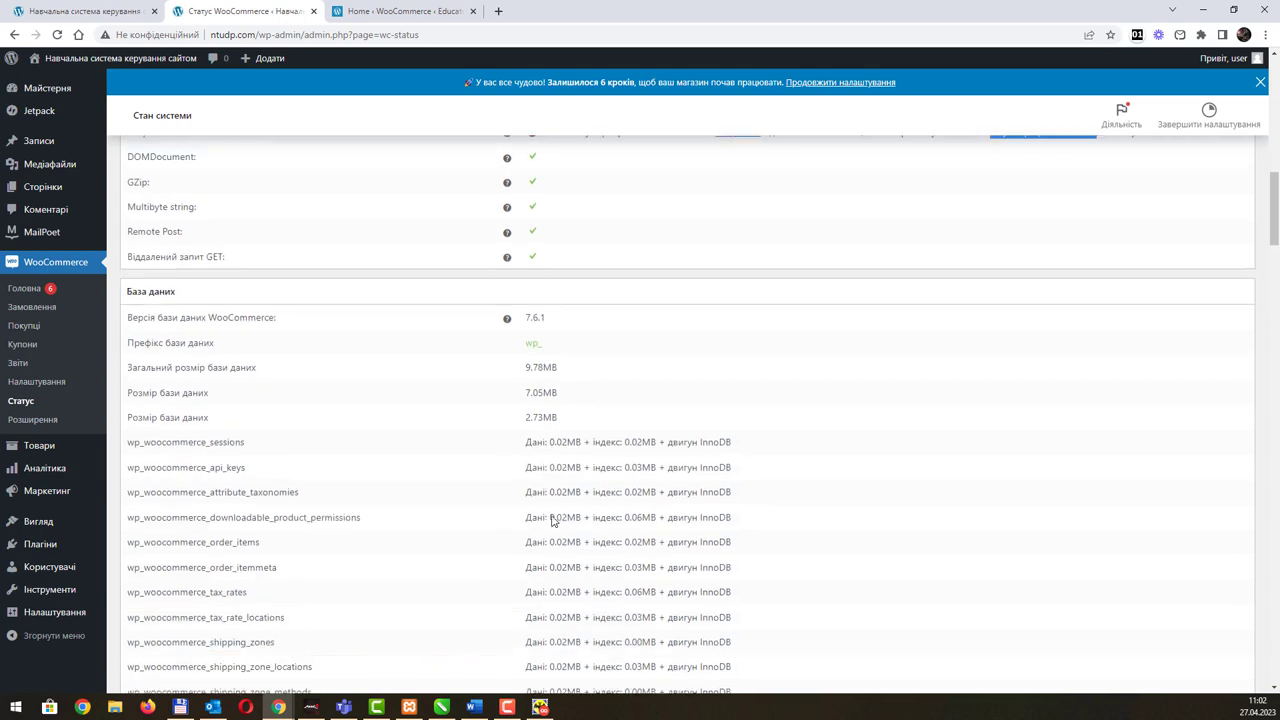
scroll(580, 540, down, 15)
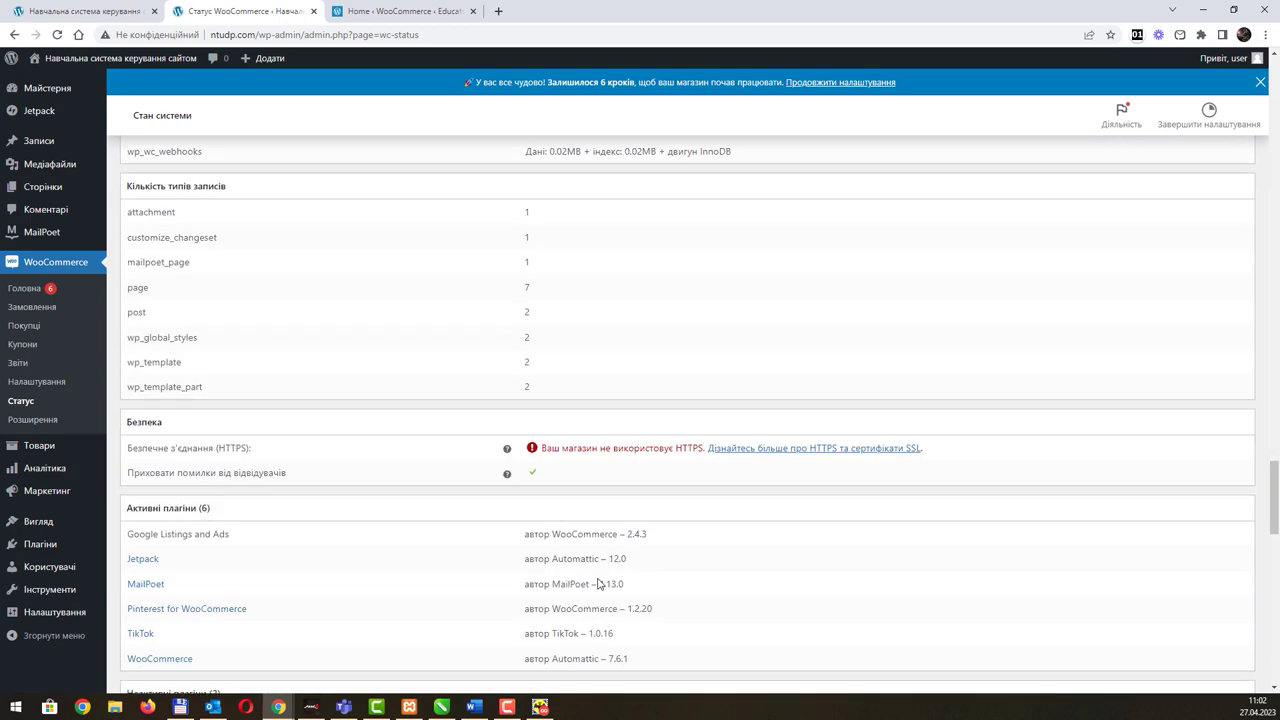
scroll(594, 578, up, 4)
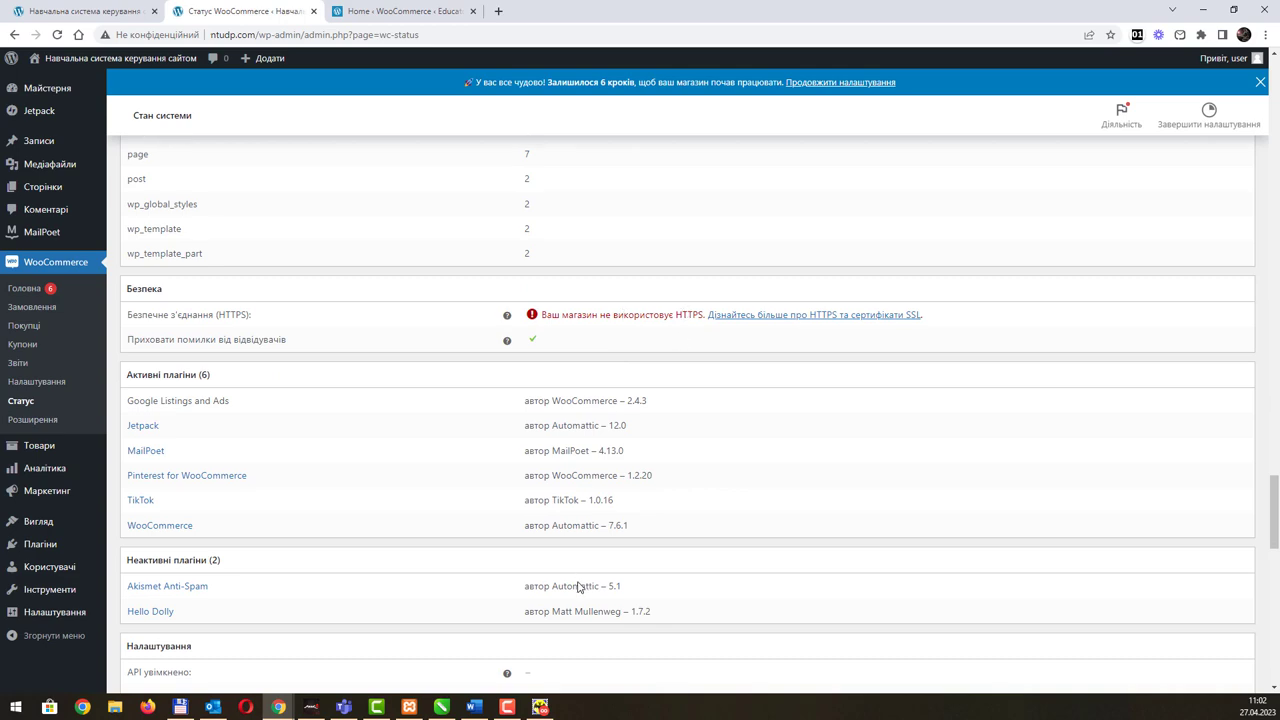
scroll(580, 583, down, 10)
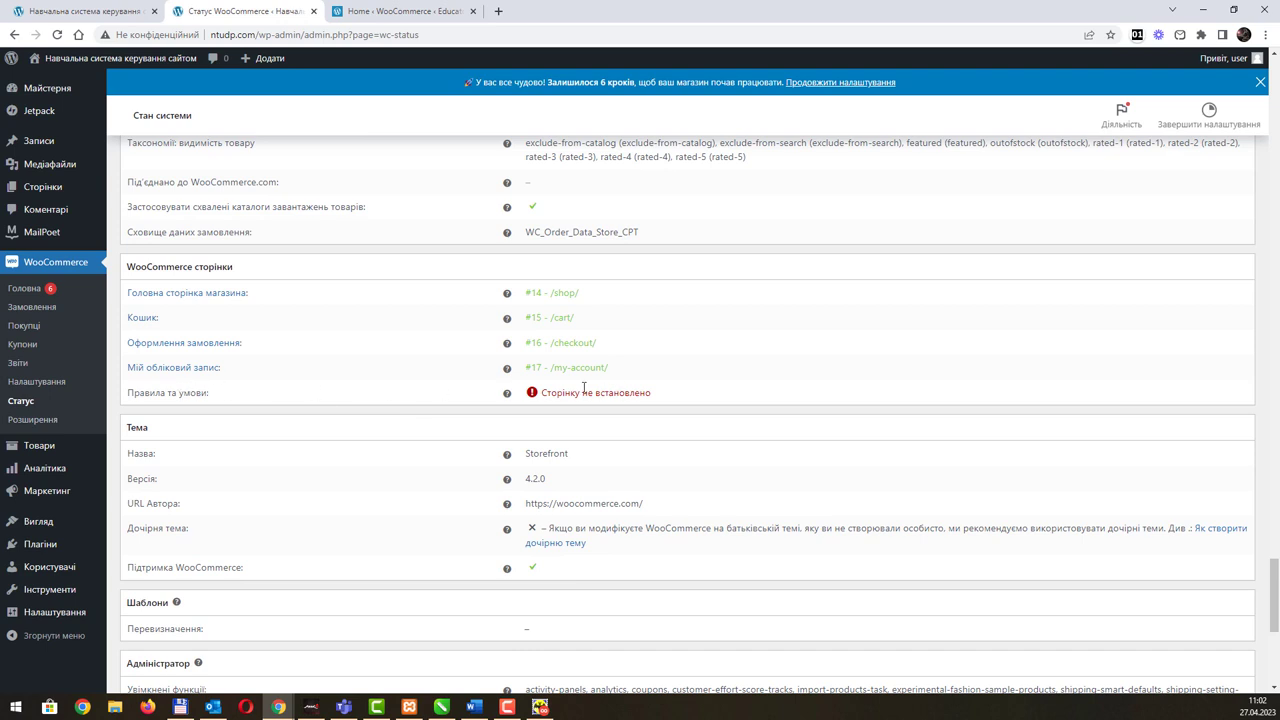
drag(212, 397, 125, 402)
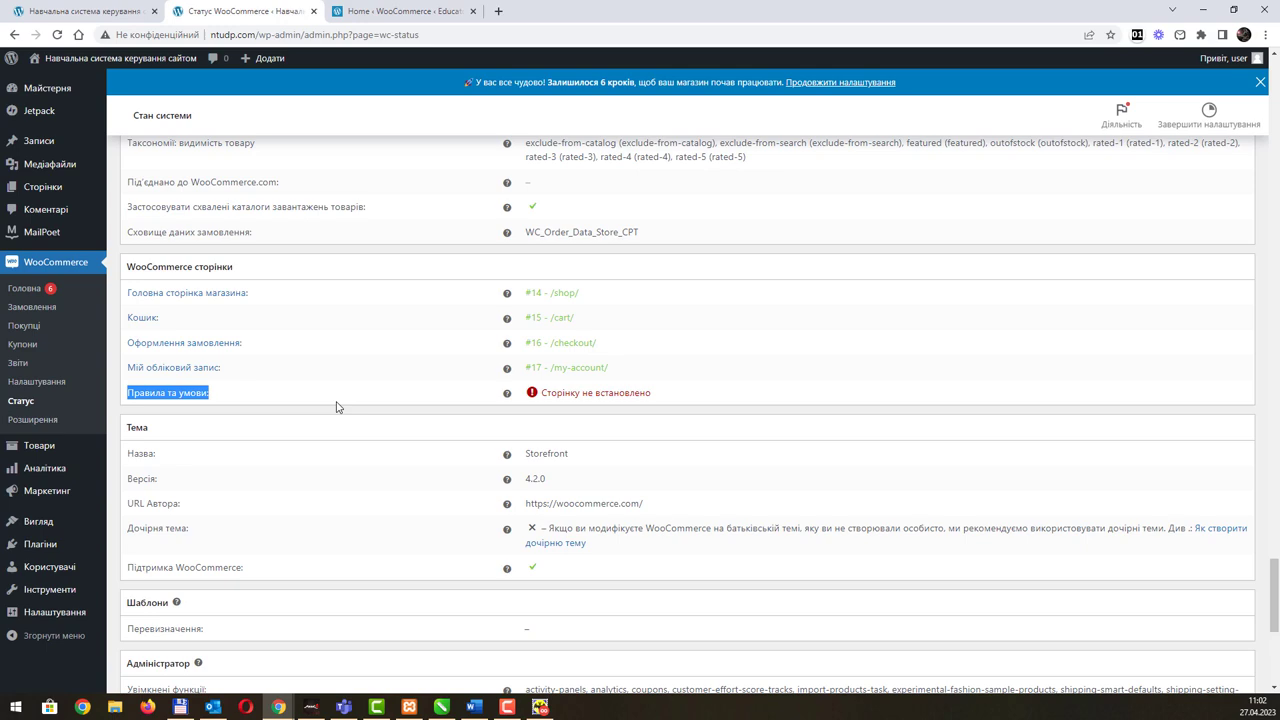
scroll(505, 606, down, 5)
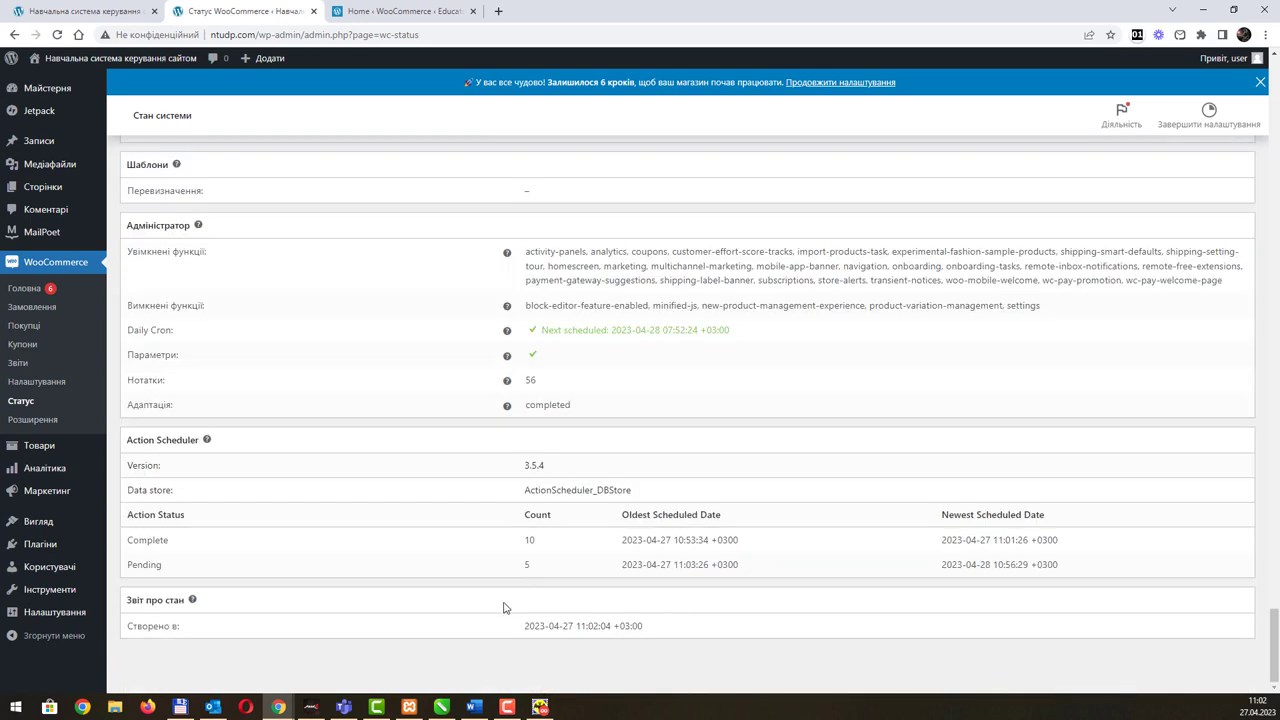
scroll(506, 600, up, 10)
scroll(567, 517, up, 15)
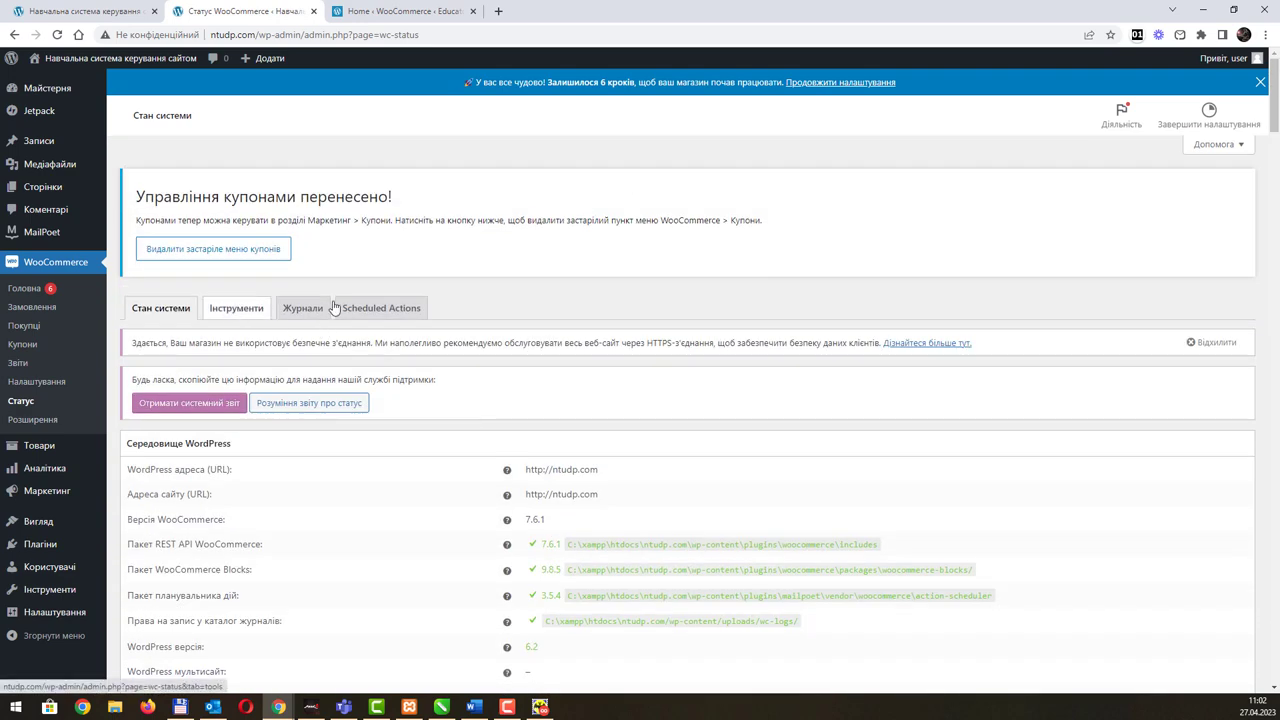
click(35, 420)
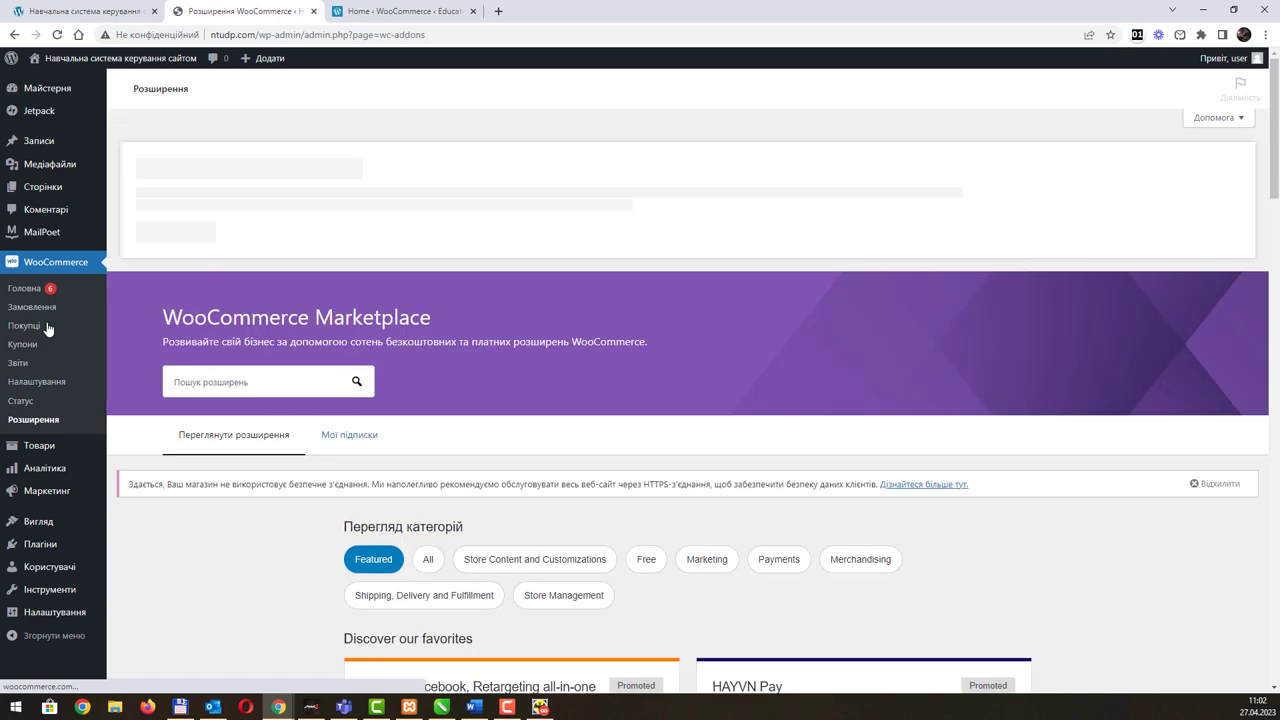
Step: Browse the WooCommerce extensions marketplace, then switch to the browser tab with the site's front page
scroll(621, 331, down, 3)
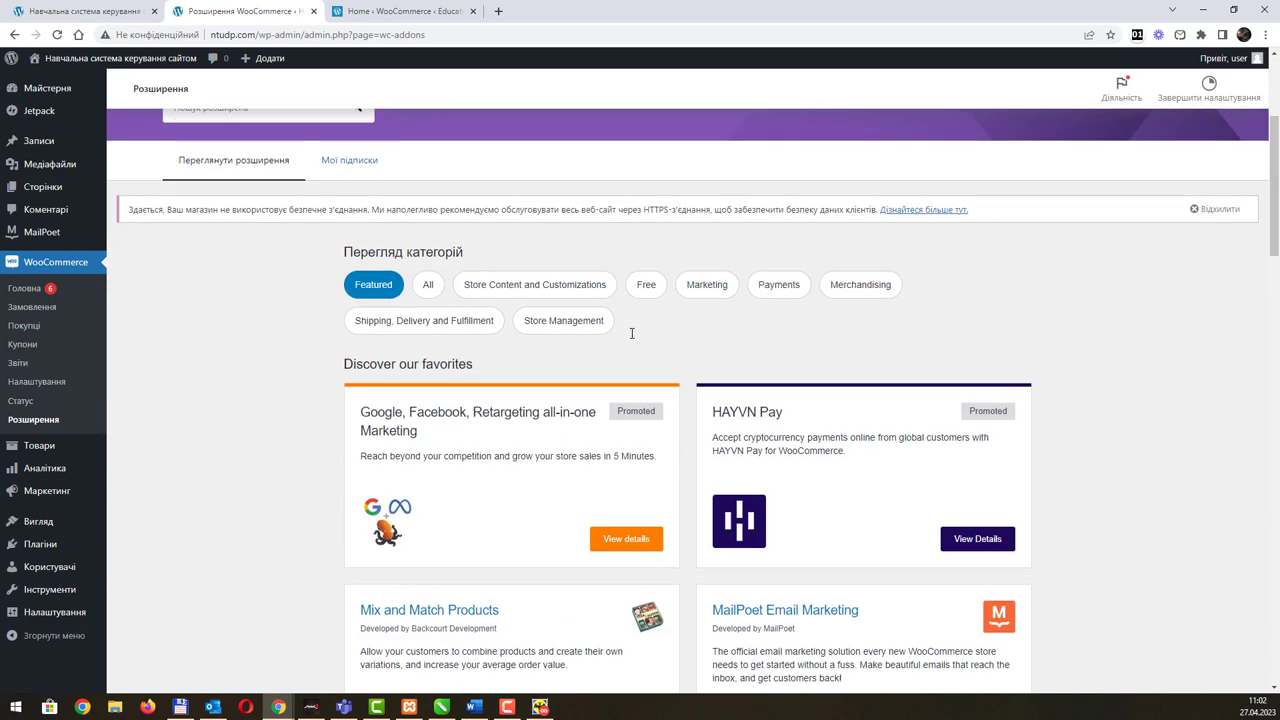
scroll(631, 335, down, 5)
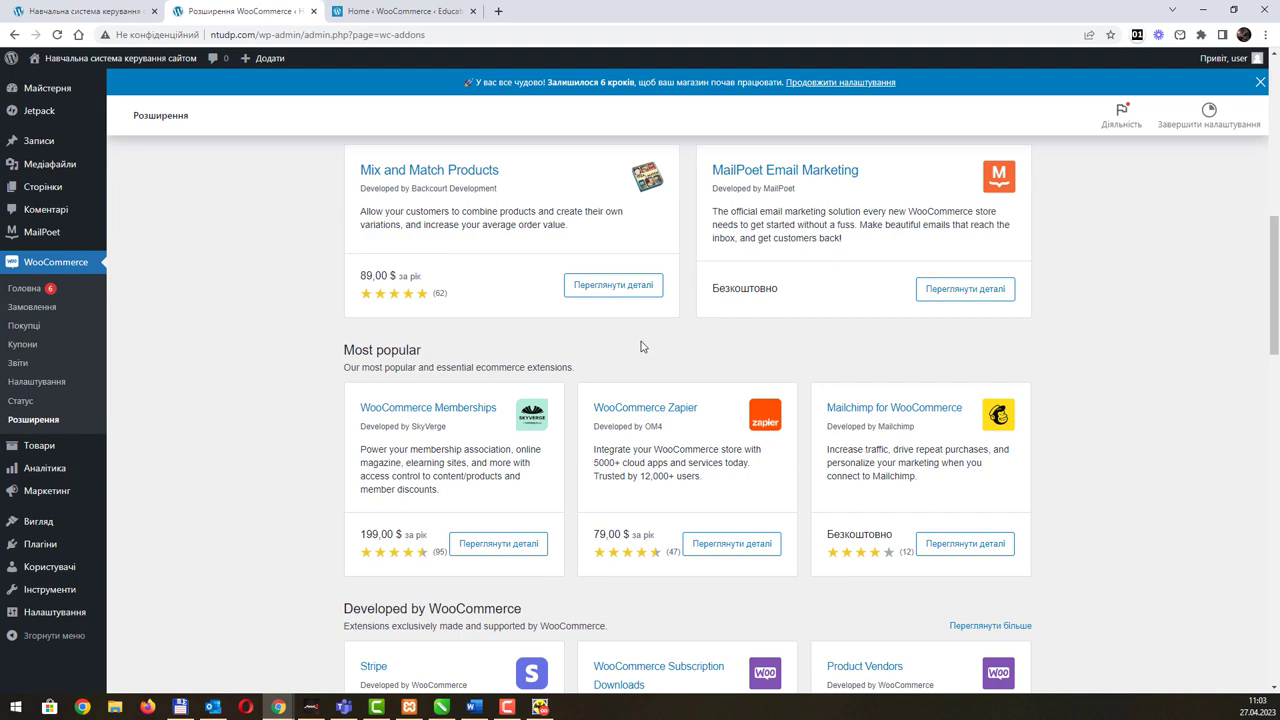
scroll(643, 347, down, 8)
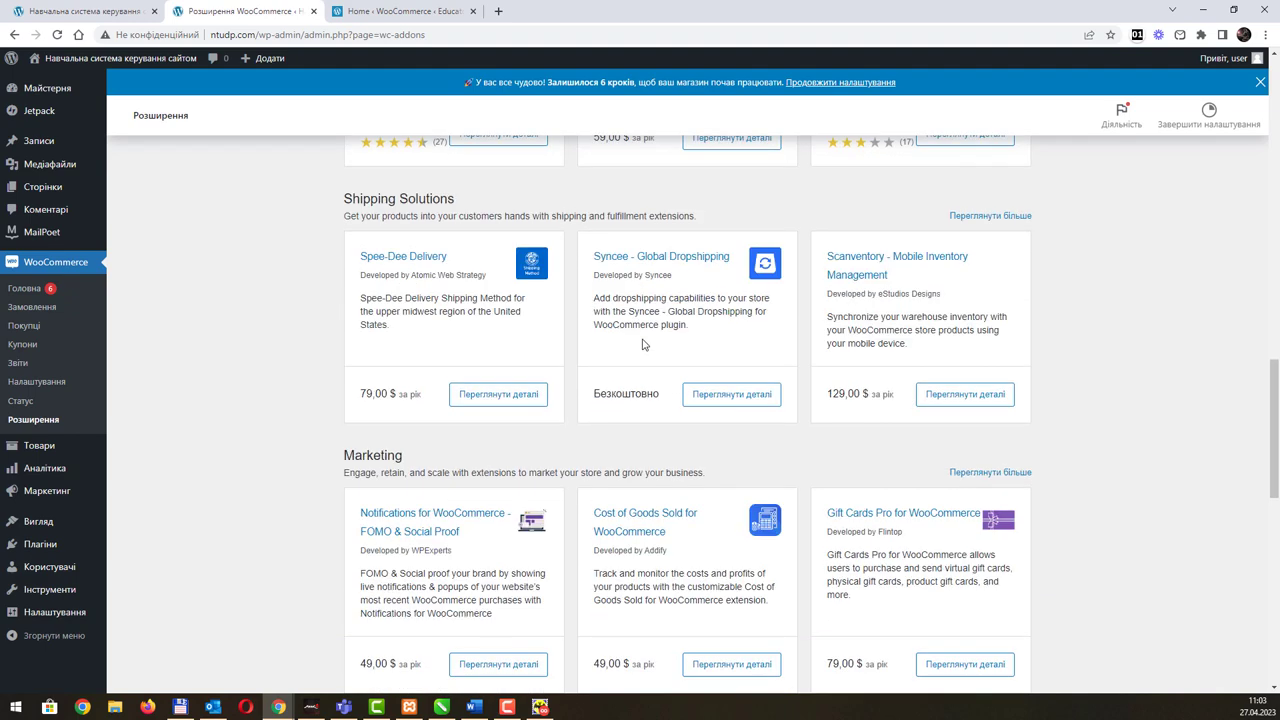
scroll(650, 345, up, 20)
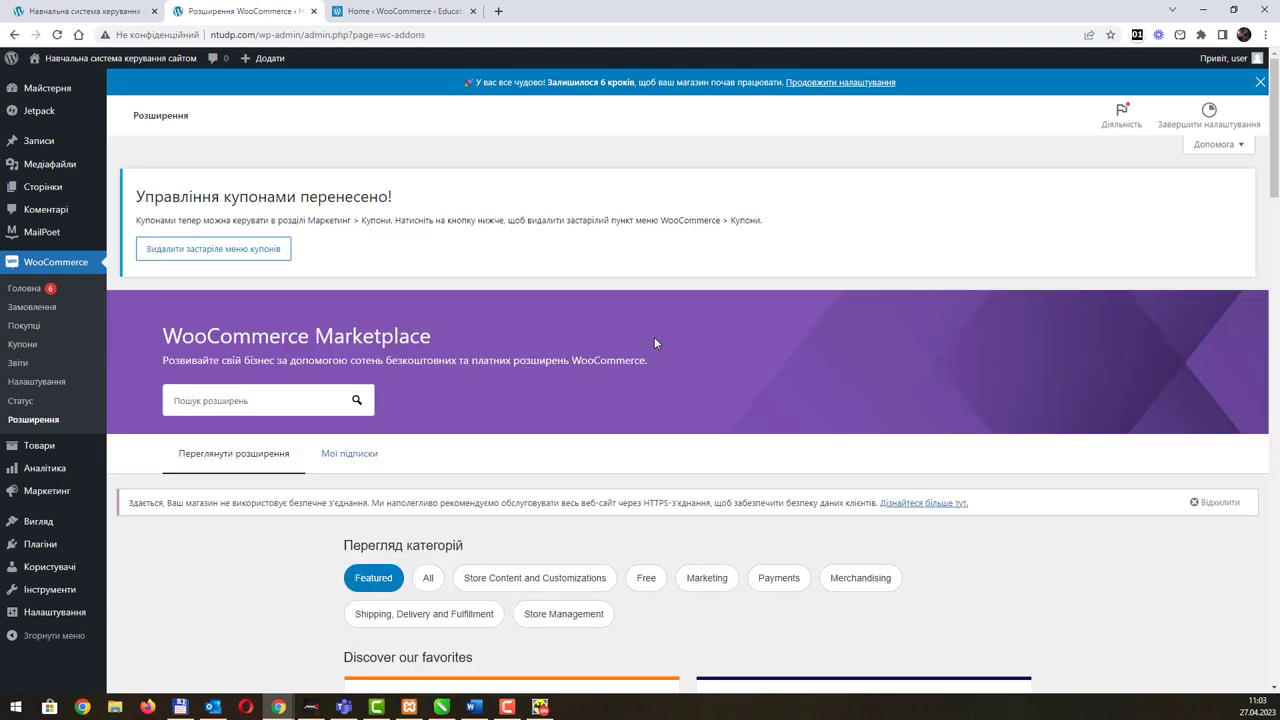
click(136, 16)
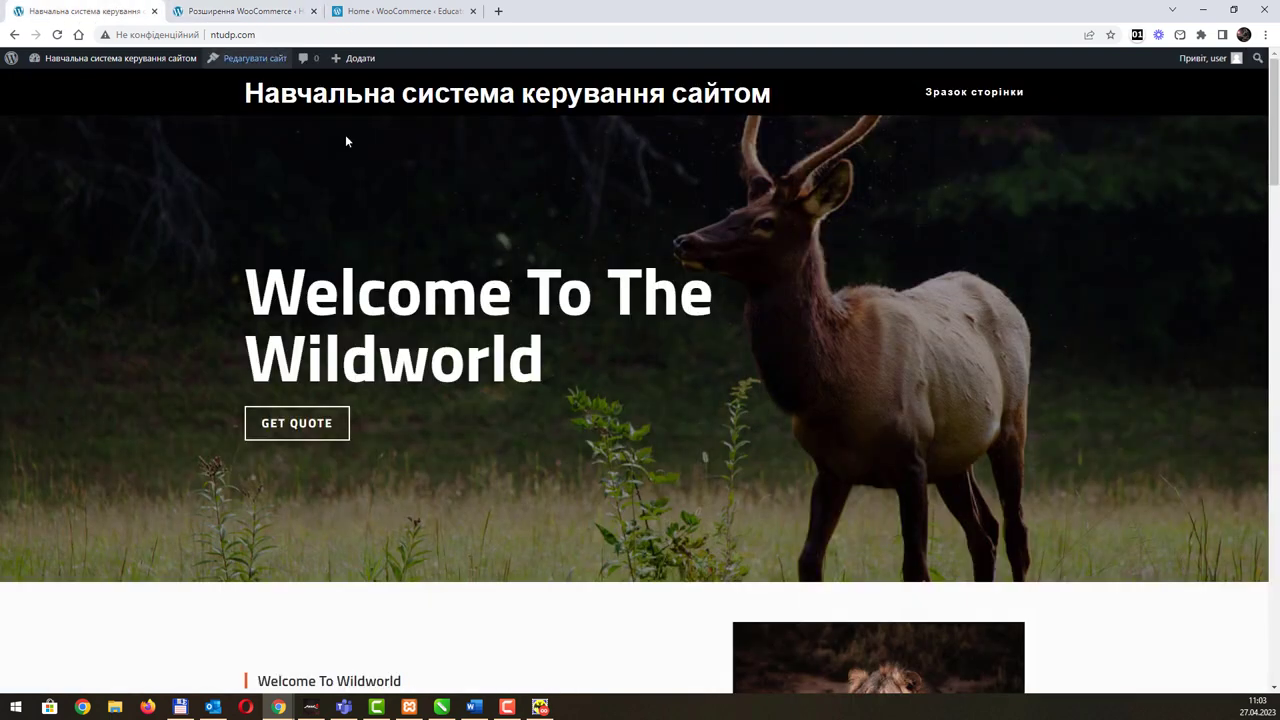
Step: Visit the storefront Магазин page, confirm it says no products found, then return to the admin tab
click(310, 91)
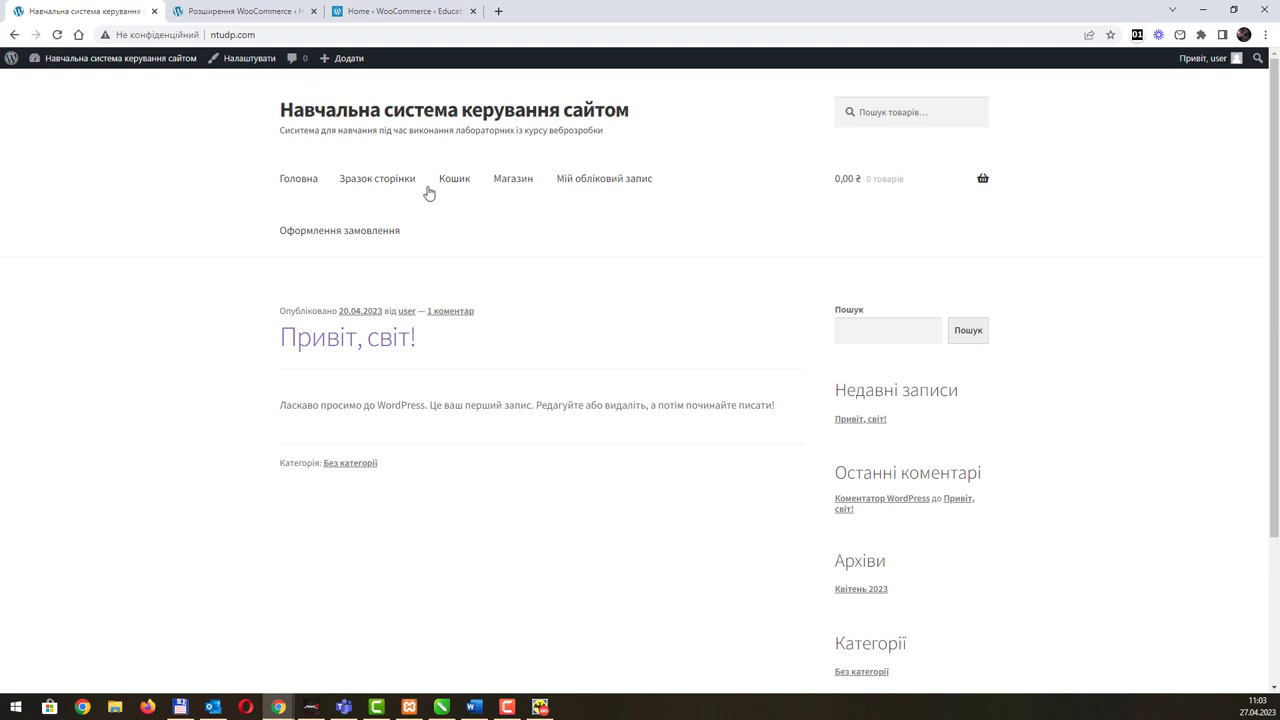
click(505, 184)
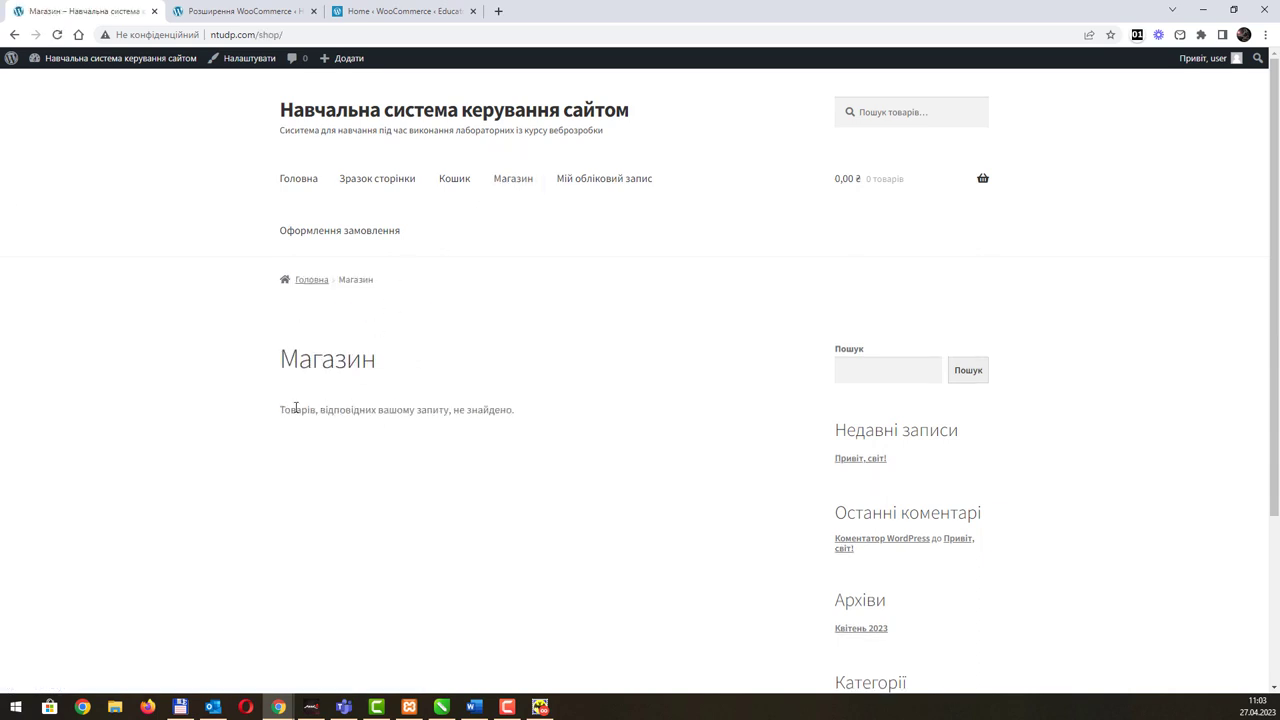
drag(284, 409, 541, 416)
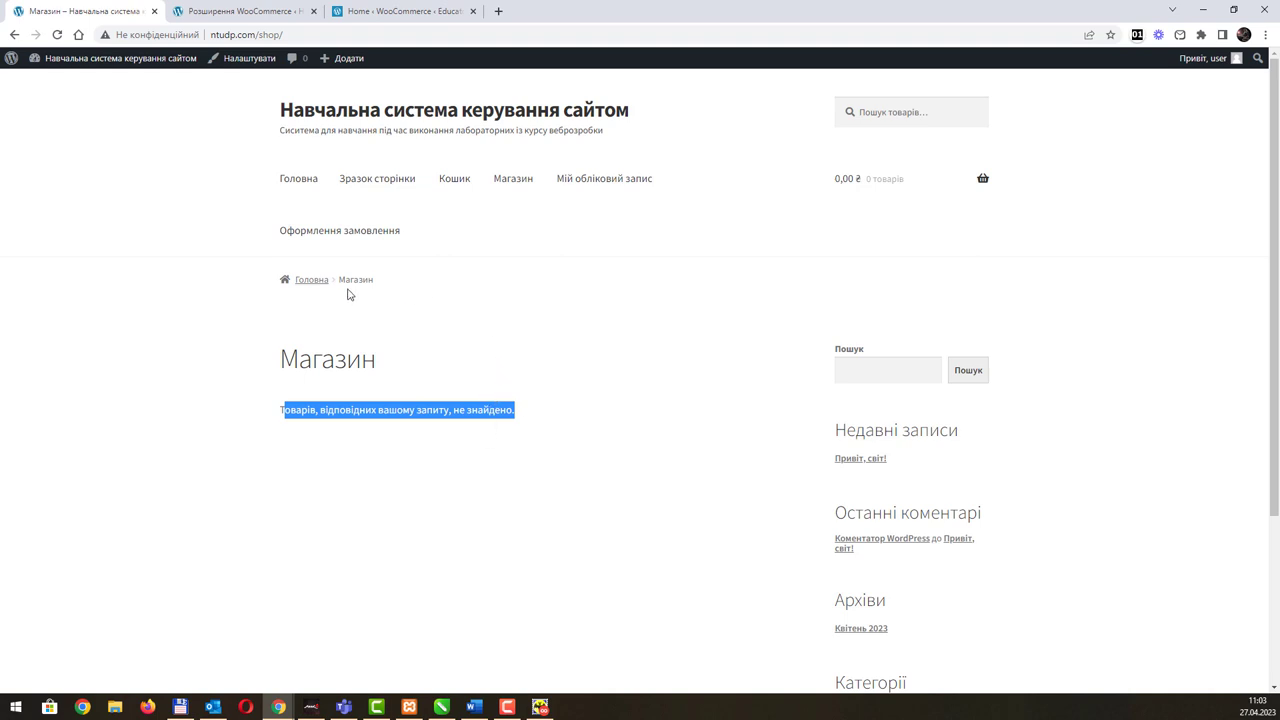
click(258, 12)
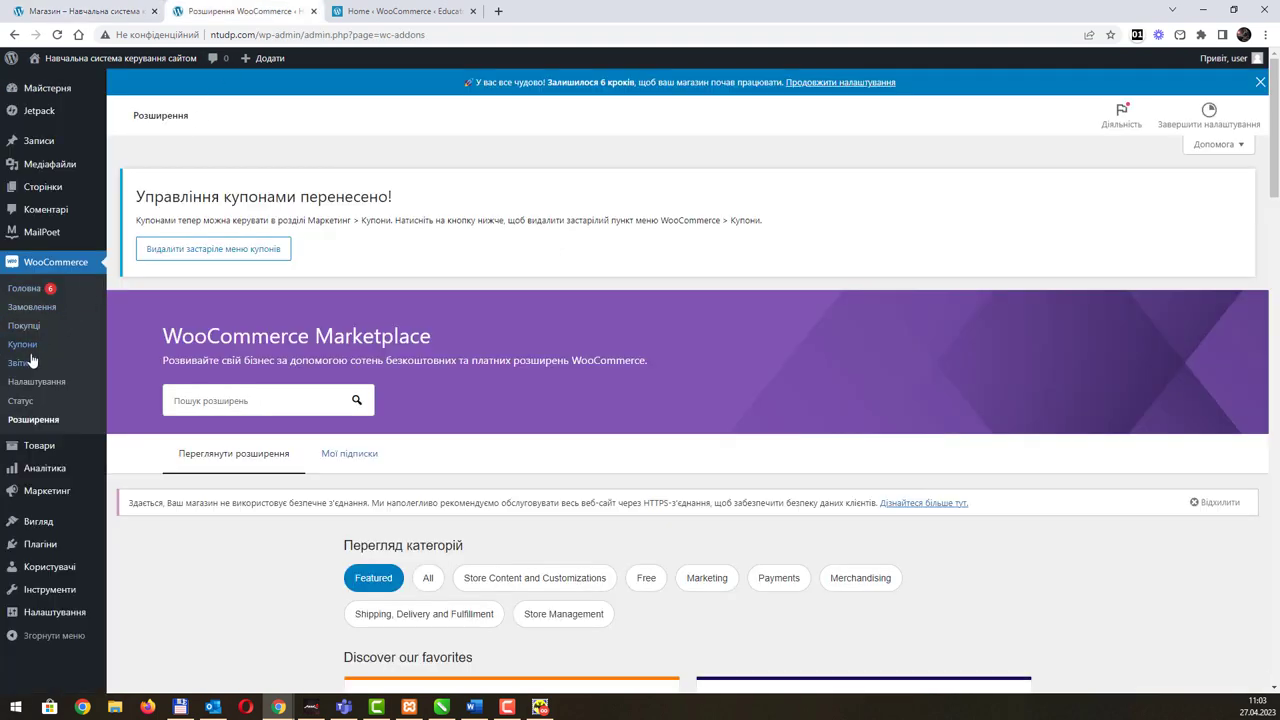
Step: Review the WooCommerce Products settings, with Магазин as the shop page and kg and cm units
click(54, 386)
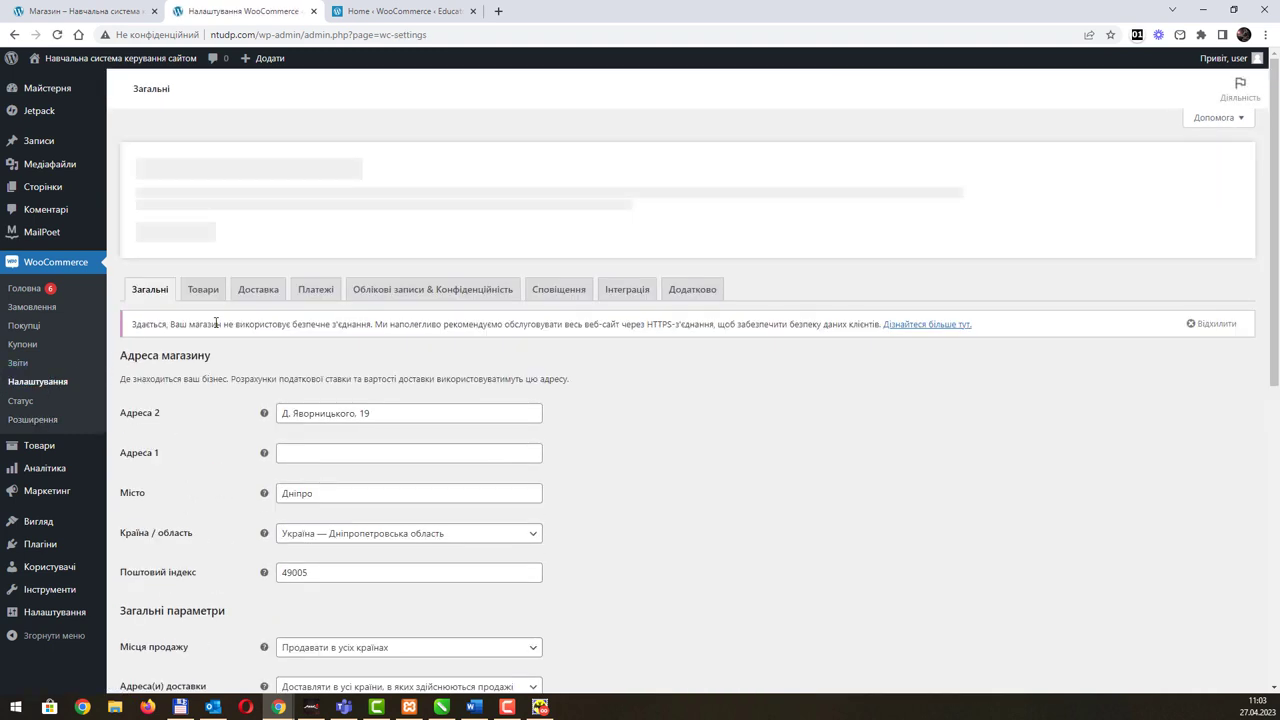
click(207, 289)
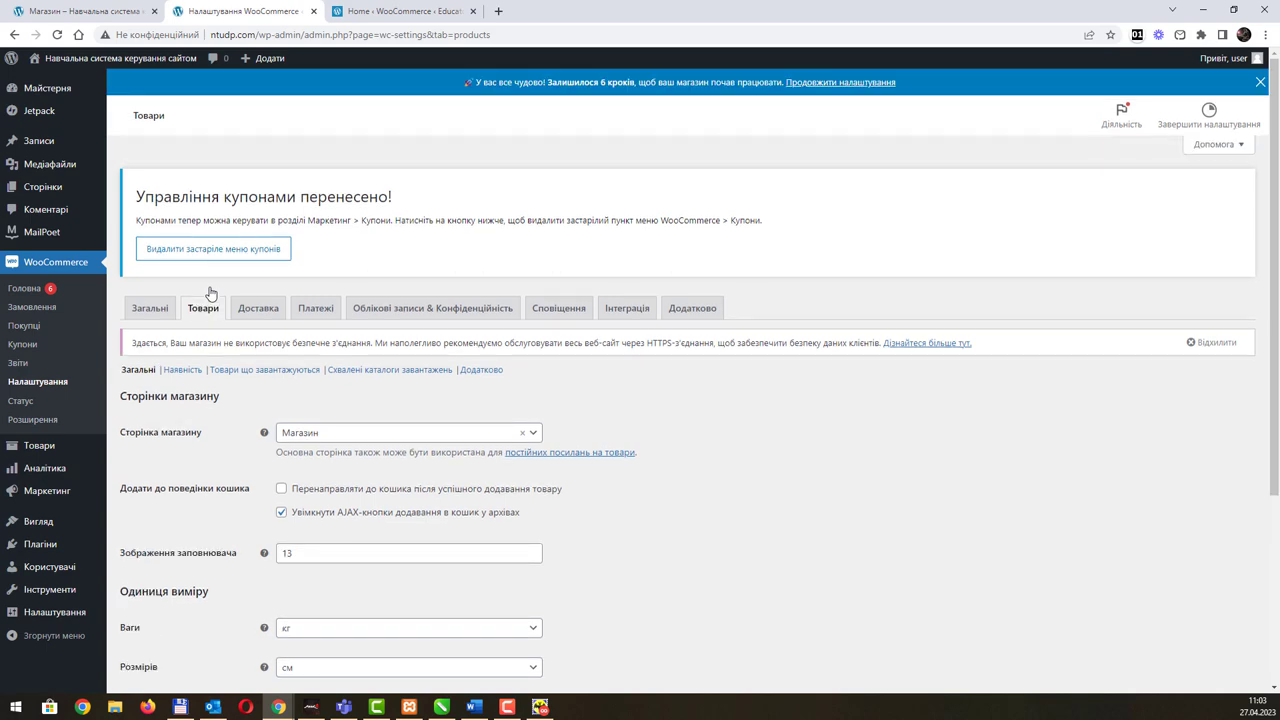
scroll(640, 538, down, 5)
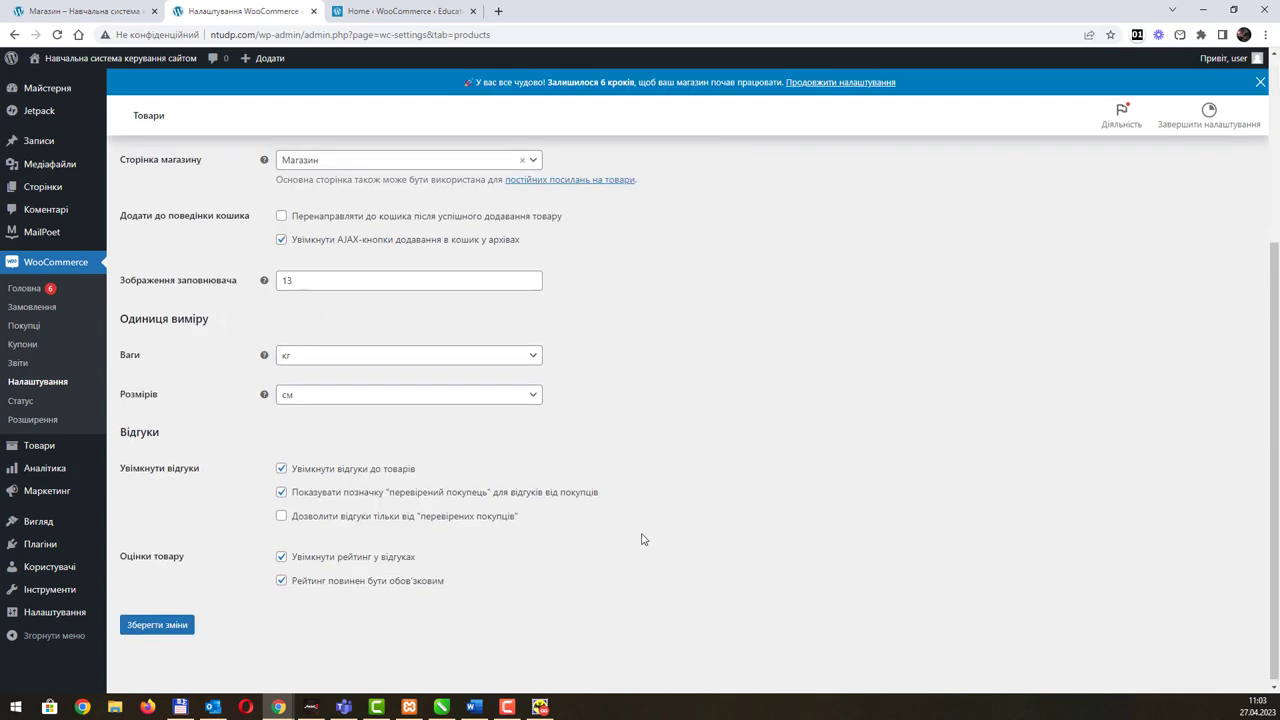
scroll(643, 539, up, 5)
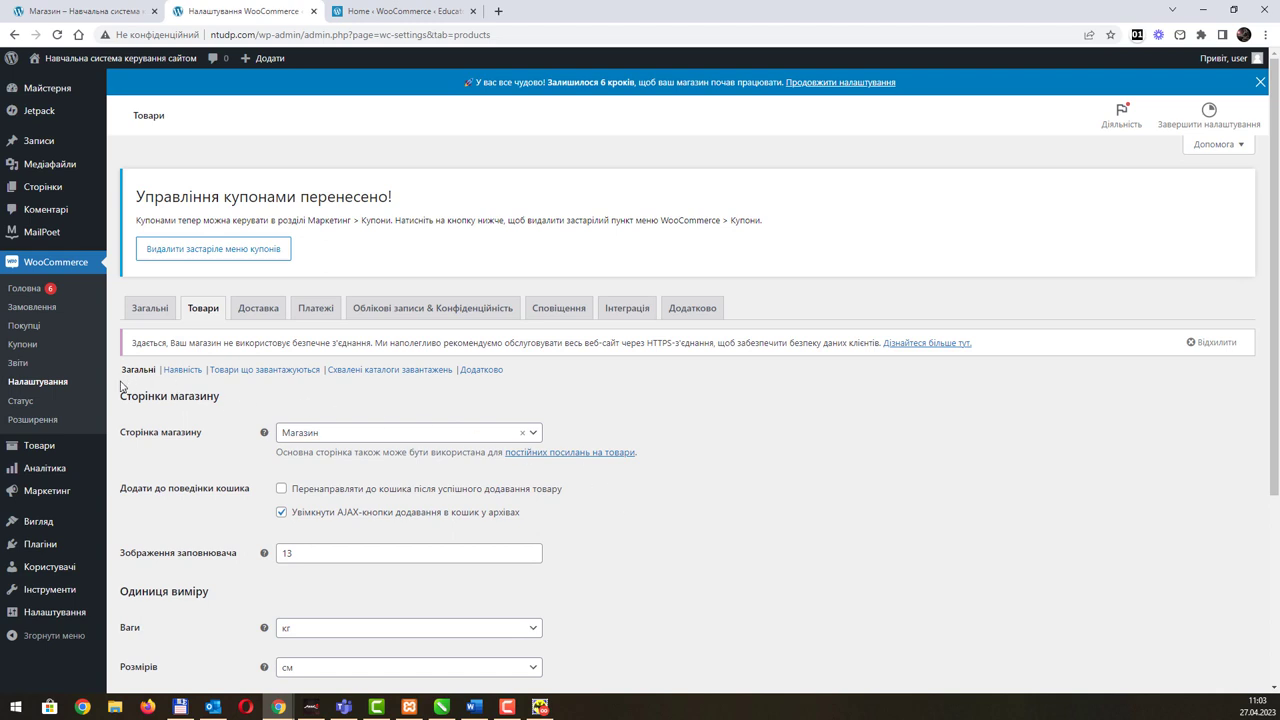
mouse_move(45, 449)
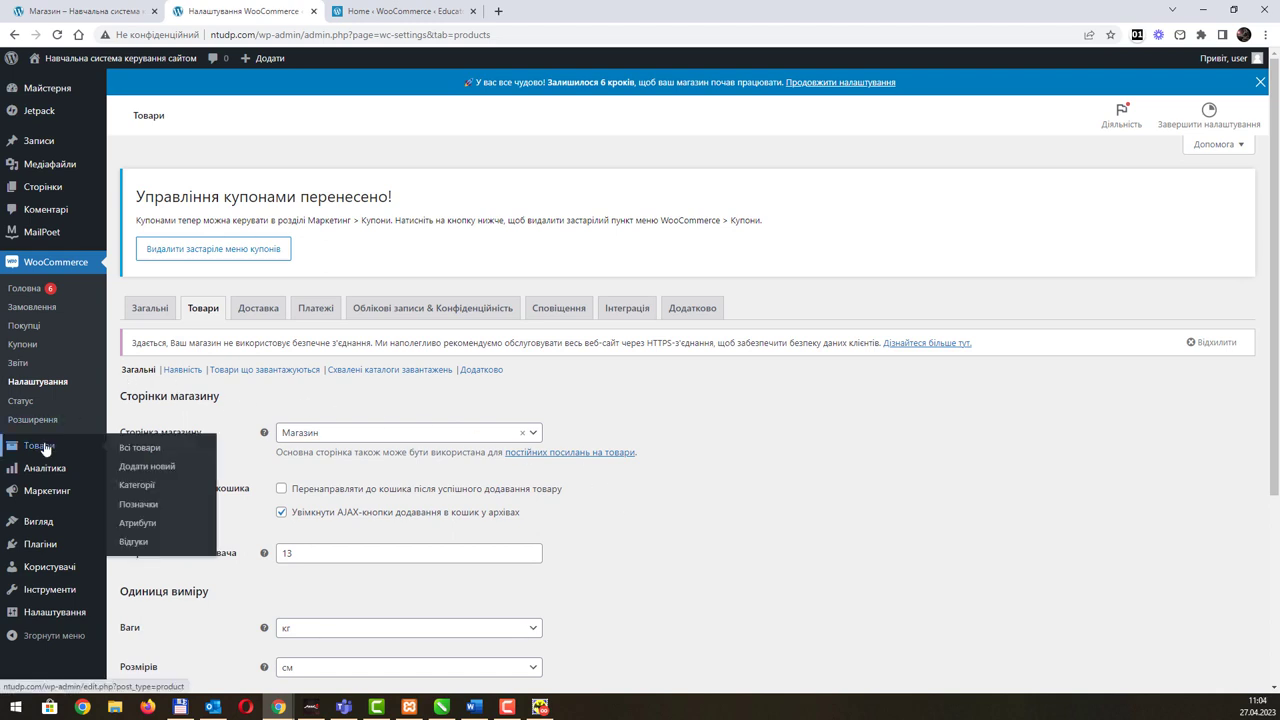
Step: Go to the product categories page and enter Електроника as a new category name
click(155, 450)
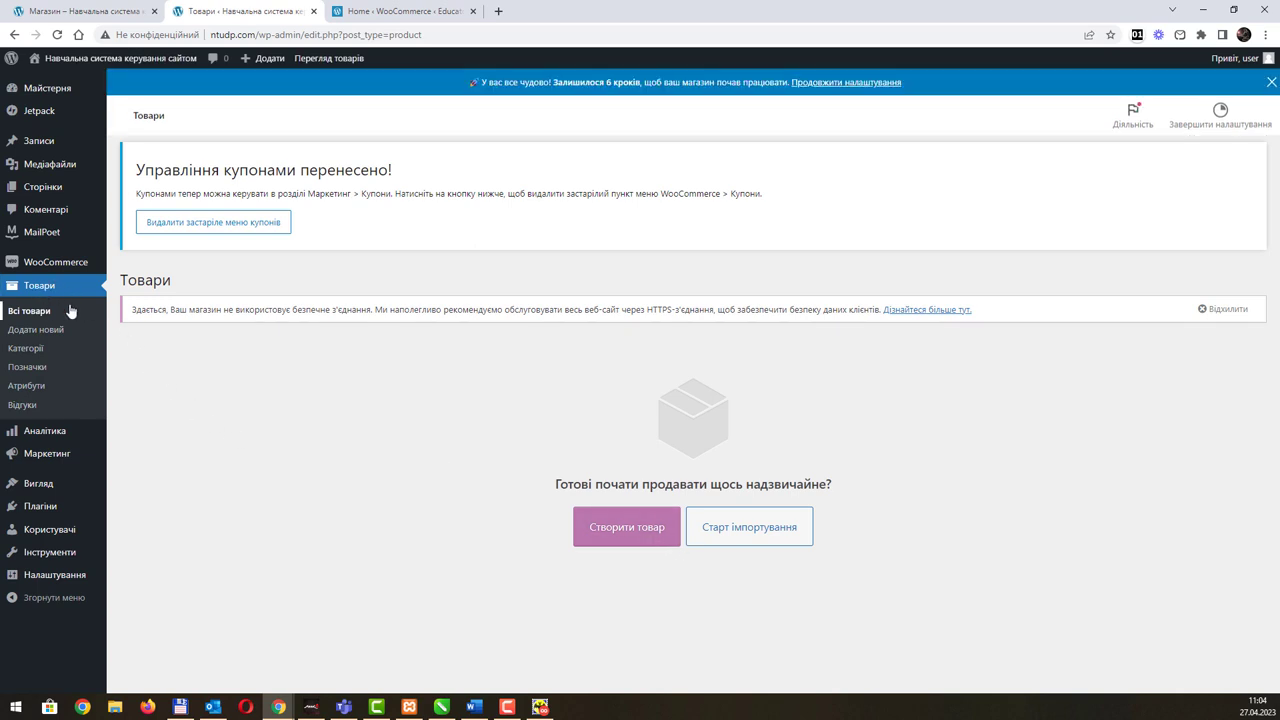
click(40, 352)
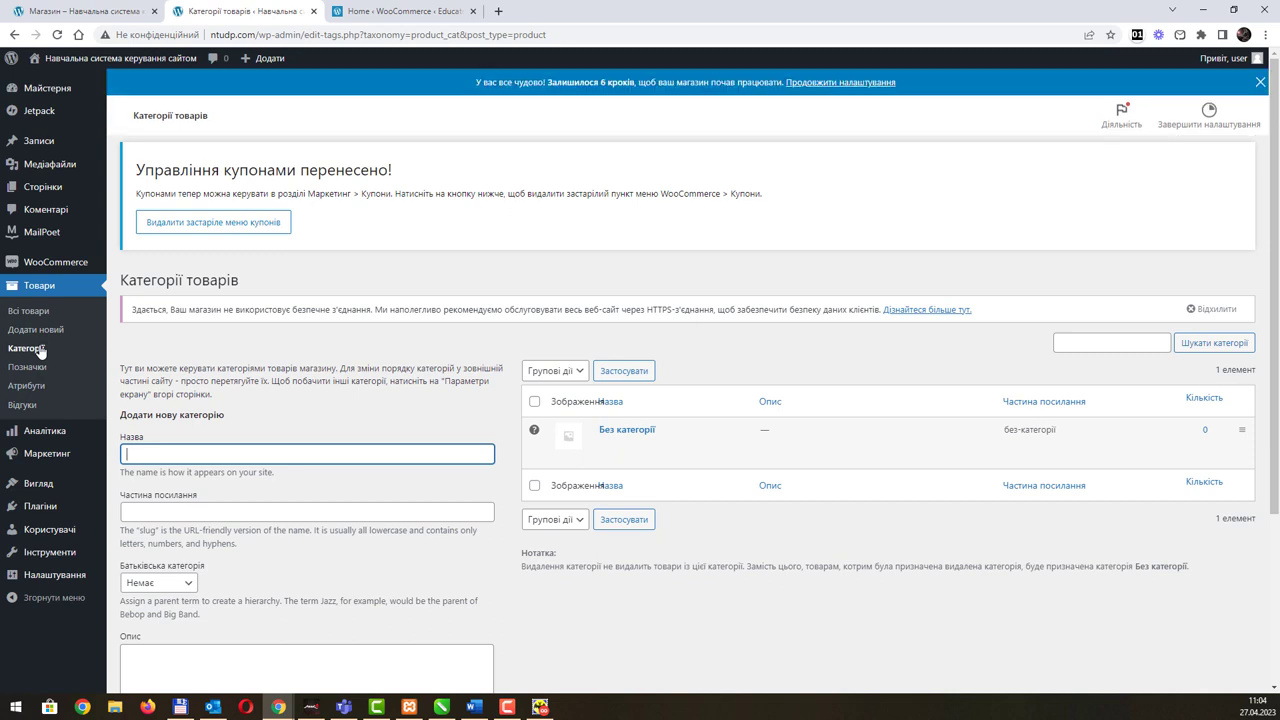
text(Електроника)
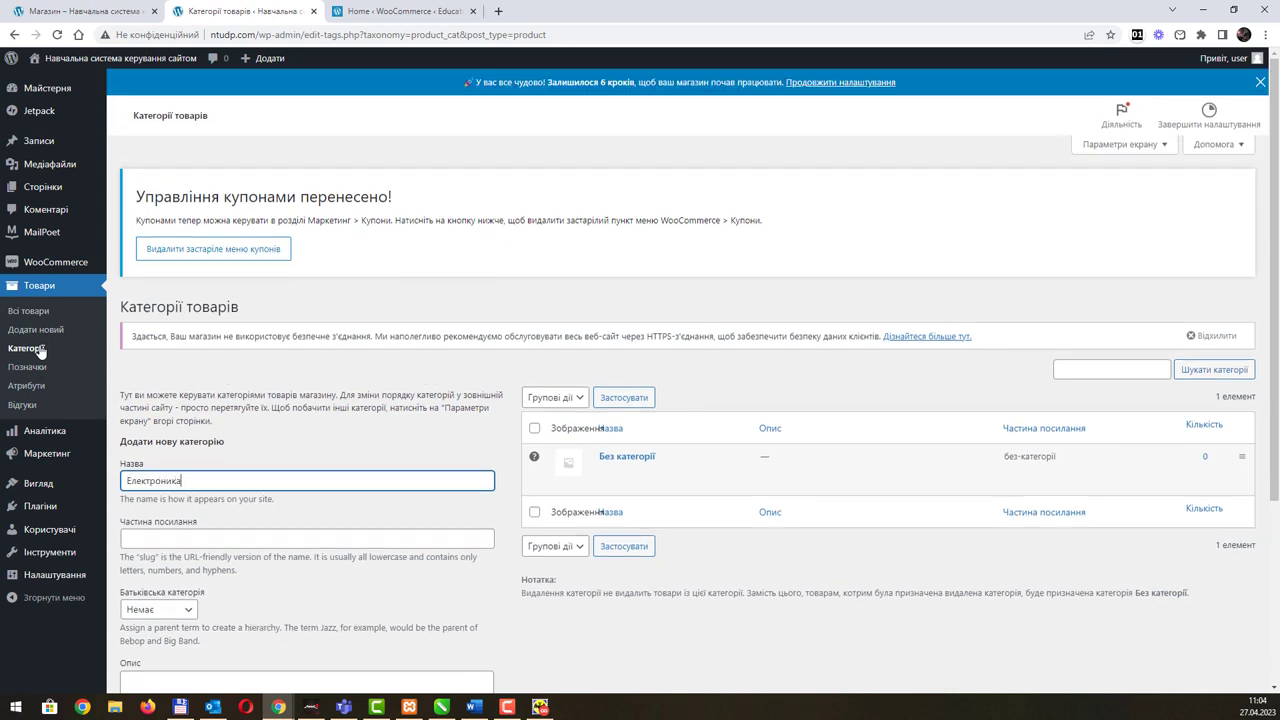
Step: Create the Електроника and Освіта product categories
scroll(317, 429, down, 3)
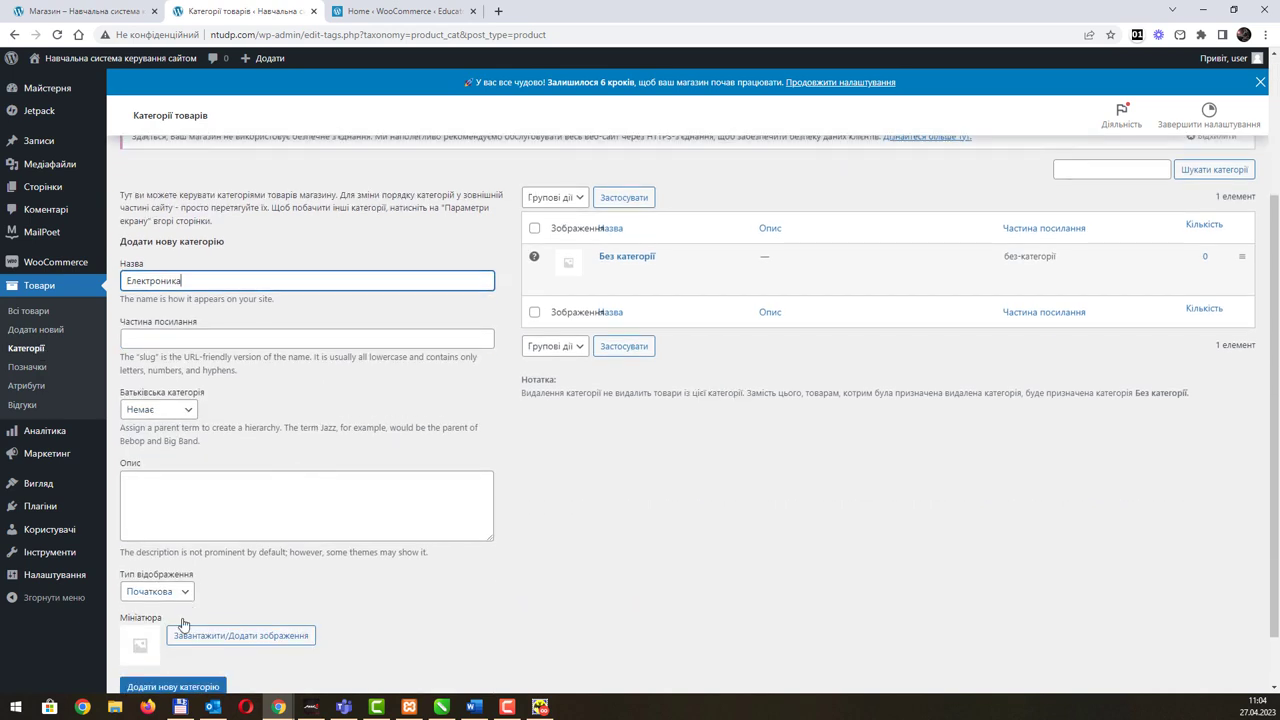
click(185, 622)
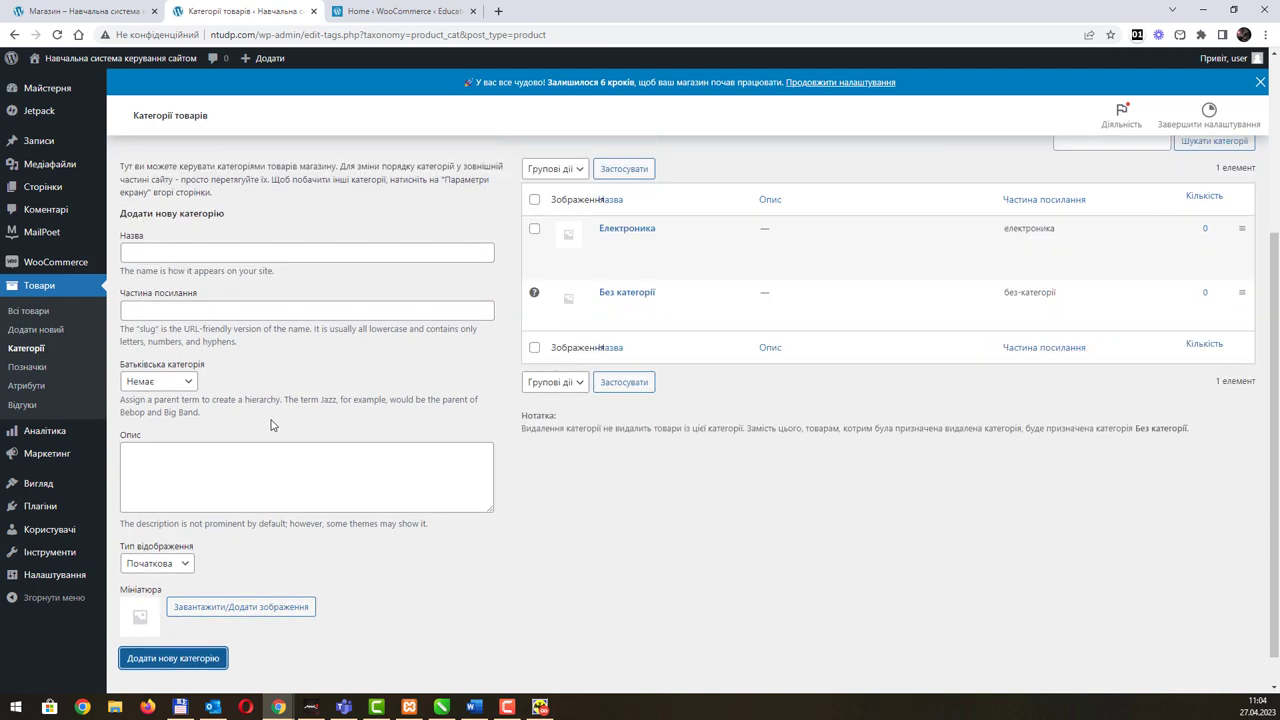
click(172, 257)
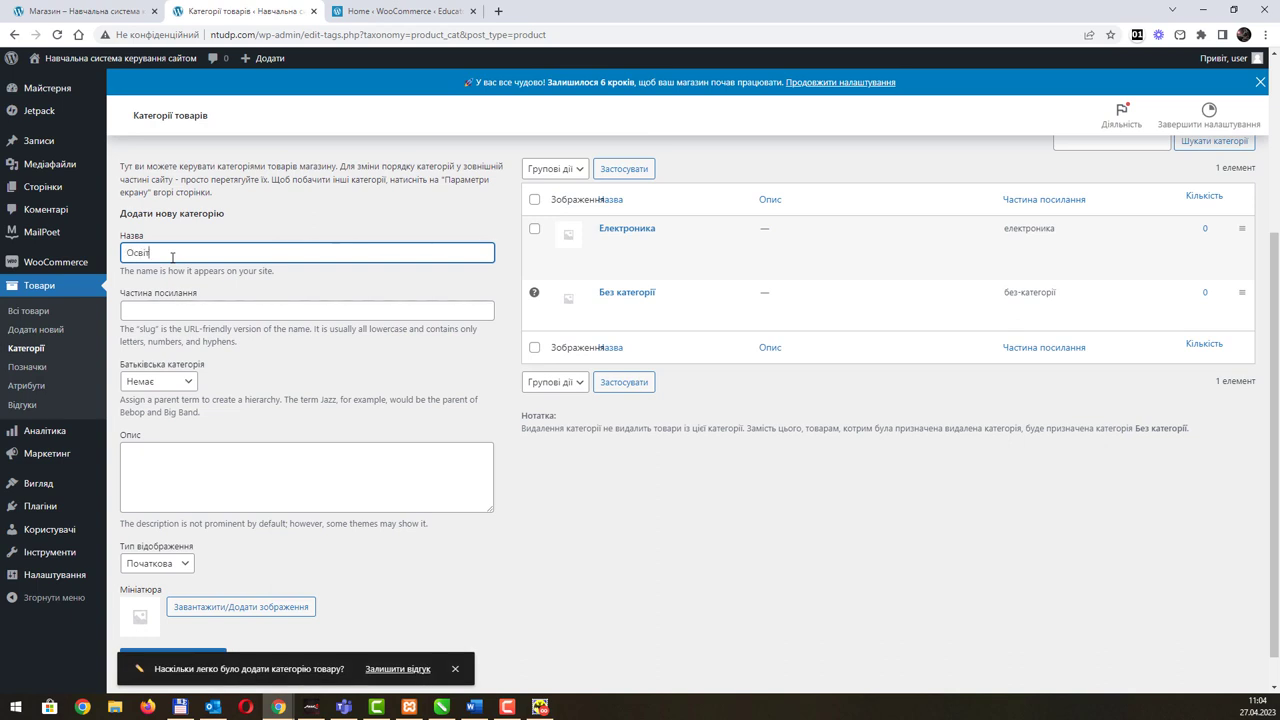
scroll(327, 463, down, 1)
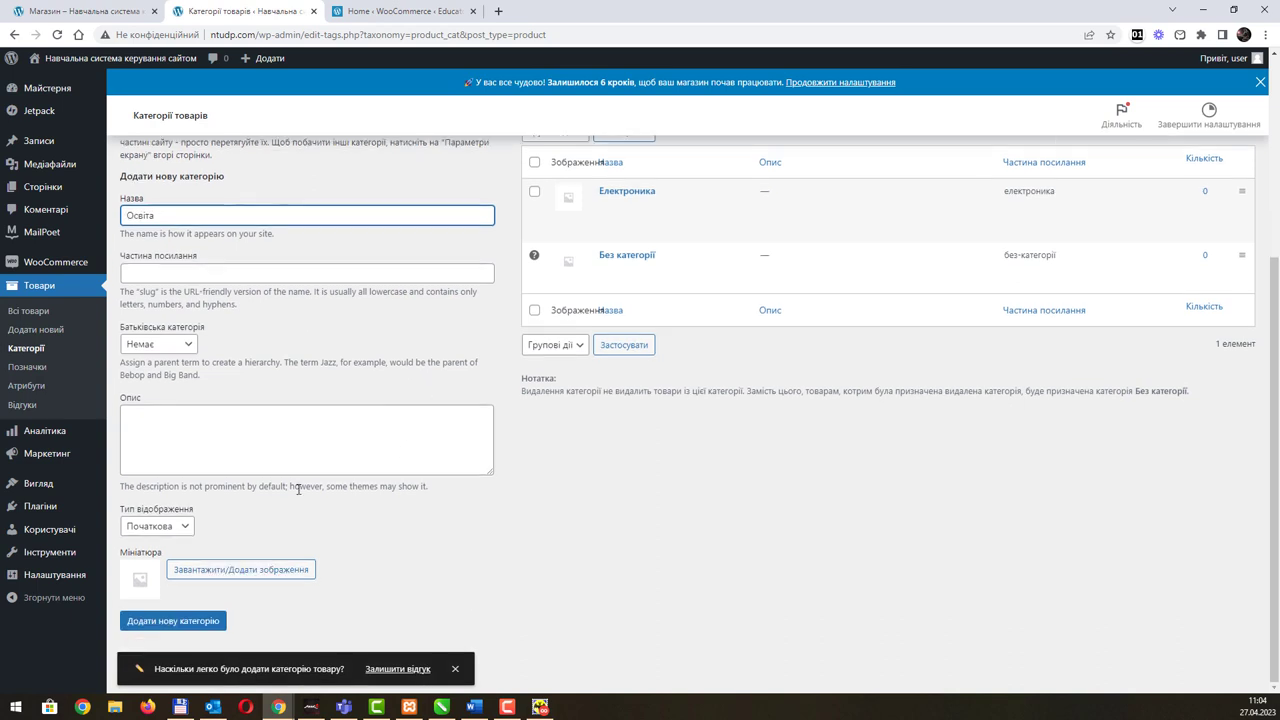
click(189, 626)
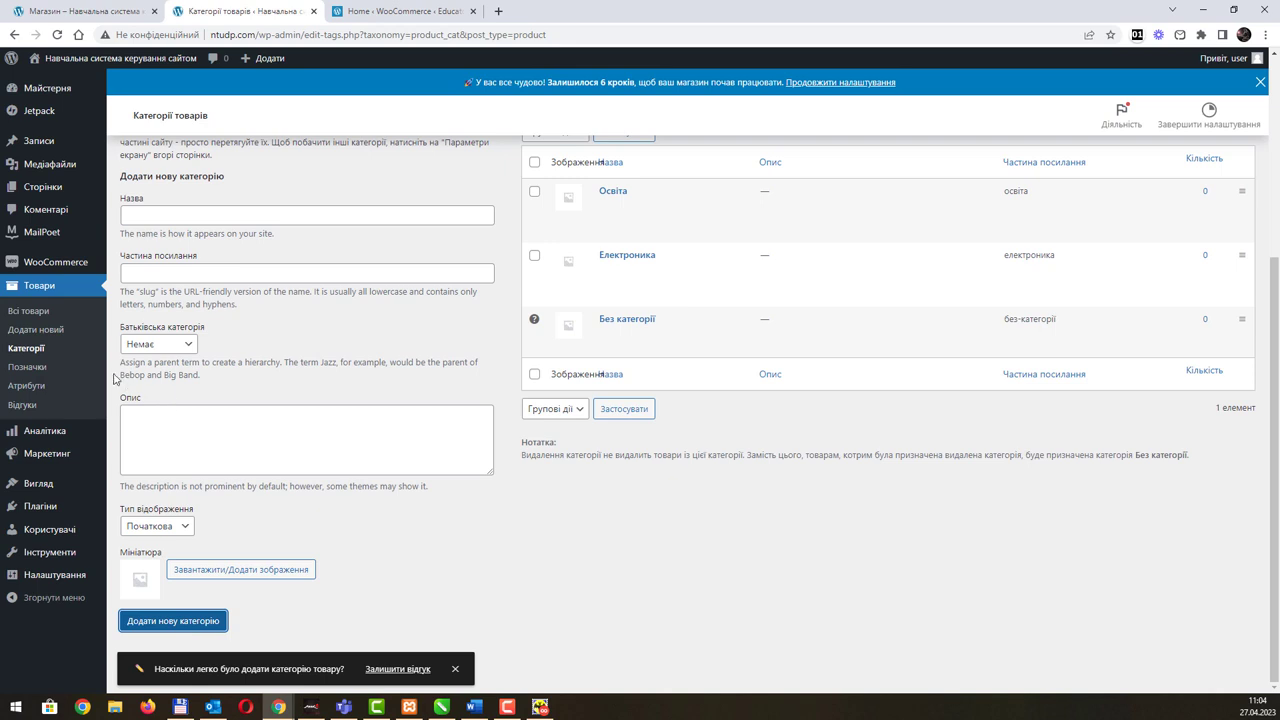
click(41, 332)
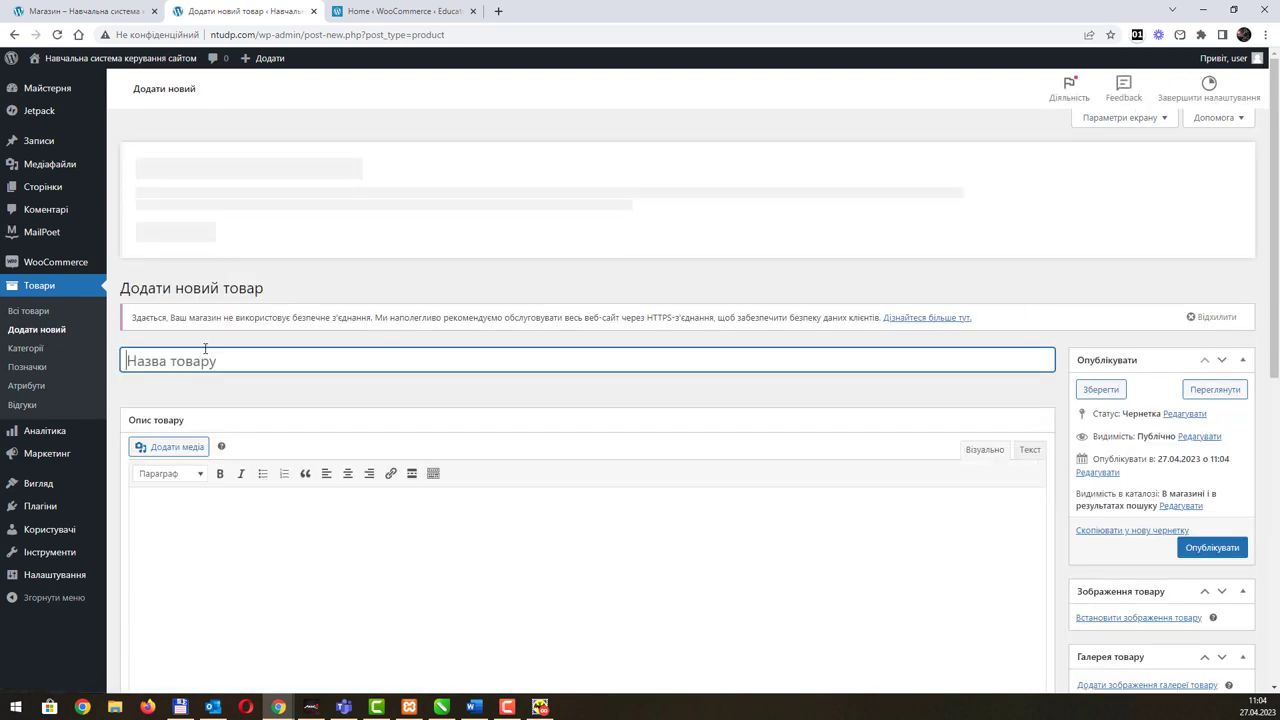
Step: Title the new product 'Курс 3D моделювання' and paste in its description
text(Кур)
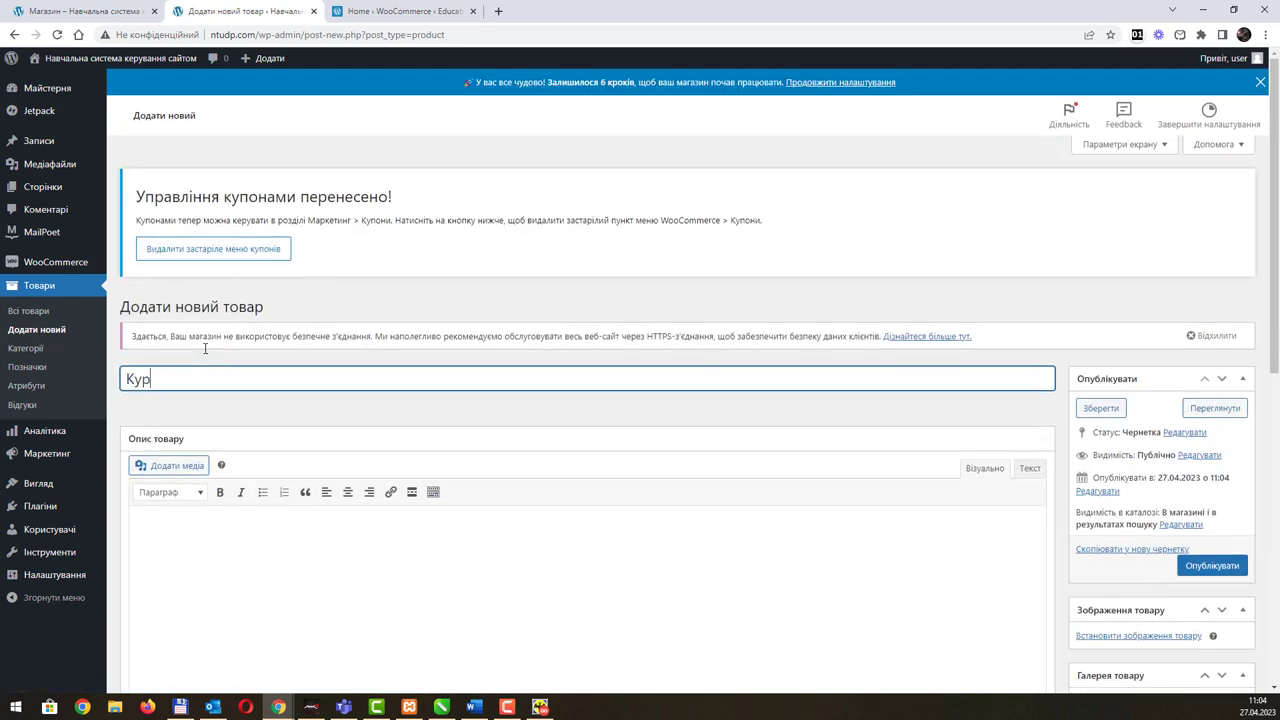
text(с 3D моделювання)
scroll(354, 423, down, 1)
click(331, 486)
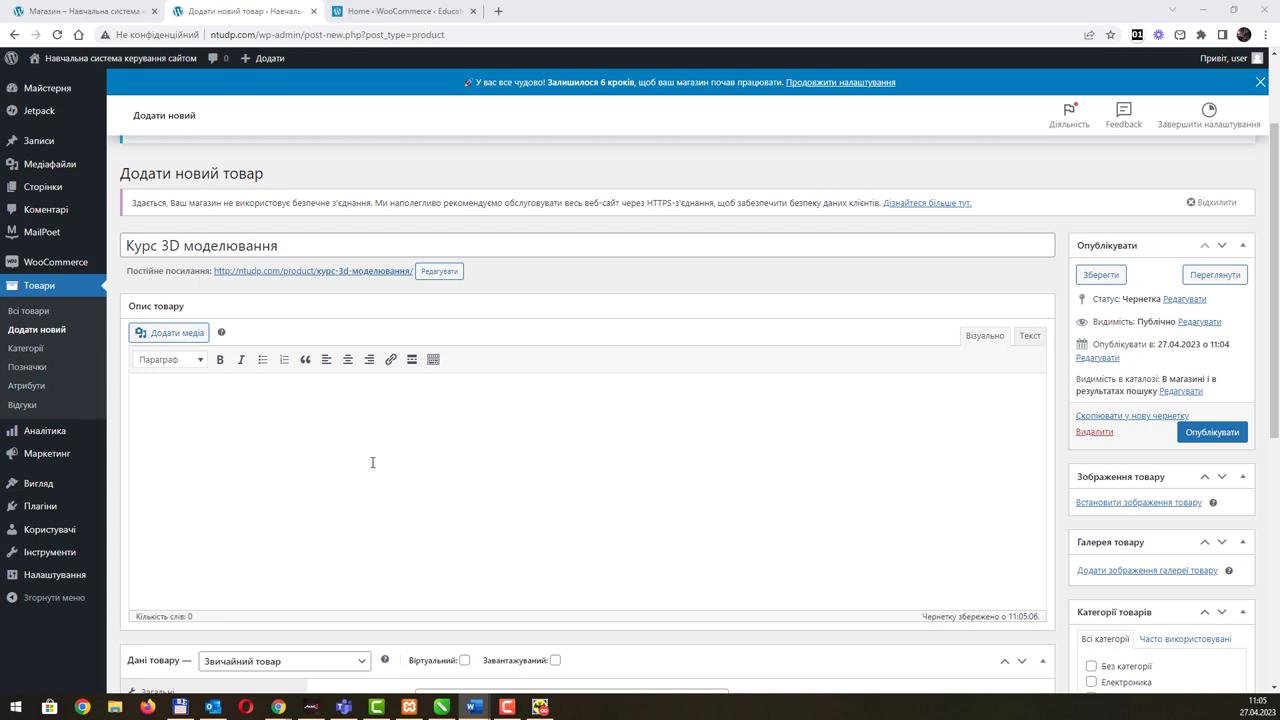
key(ctrl+v)
scroll(446, 498, down, 3)
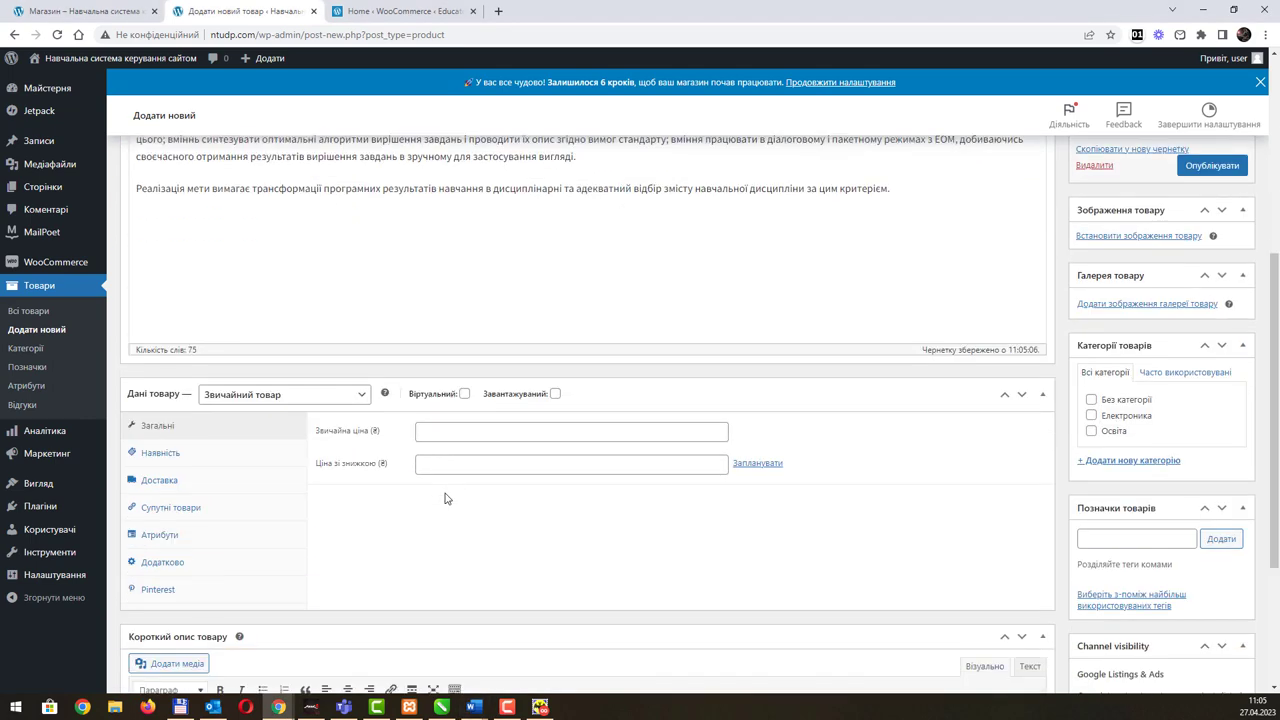
scroll(446, 498, down, 3)
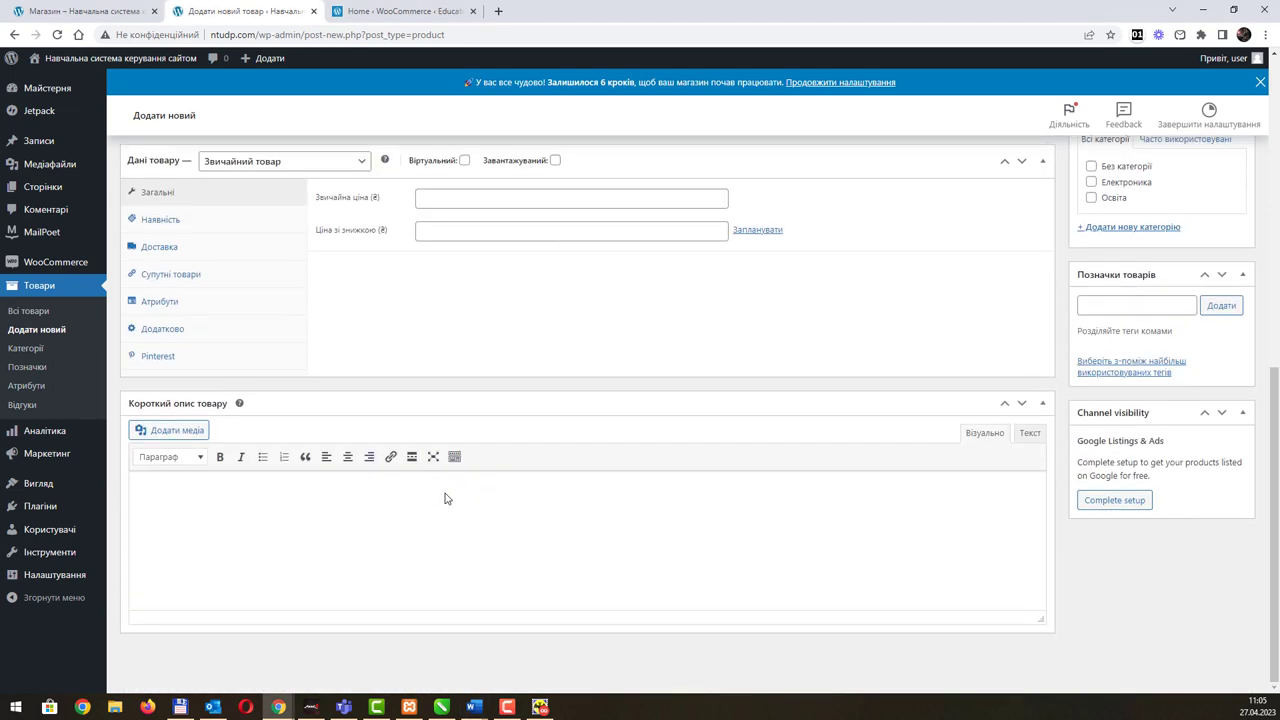
scroll(600, 494, up, 4)
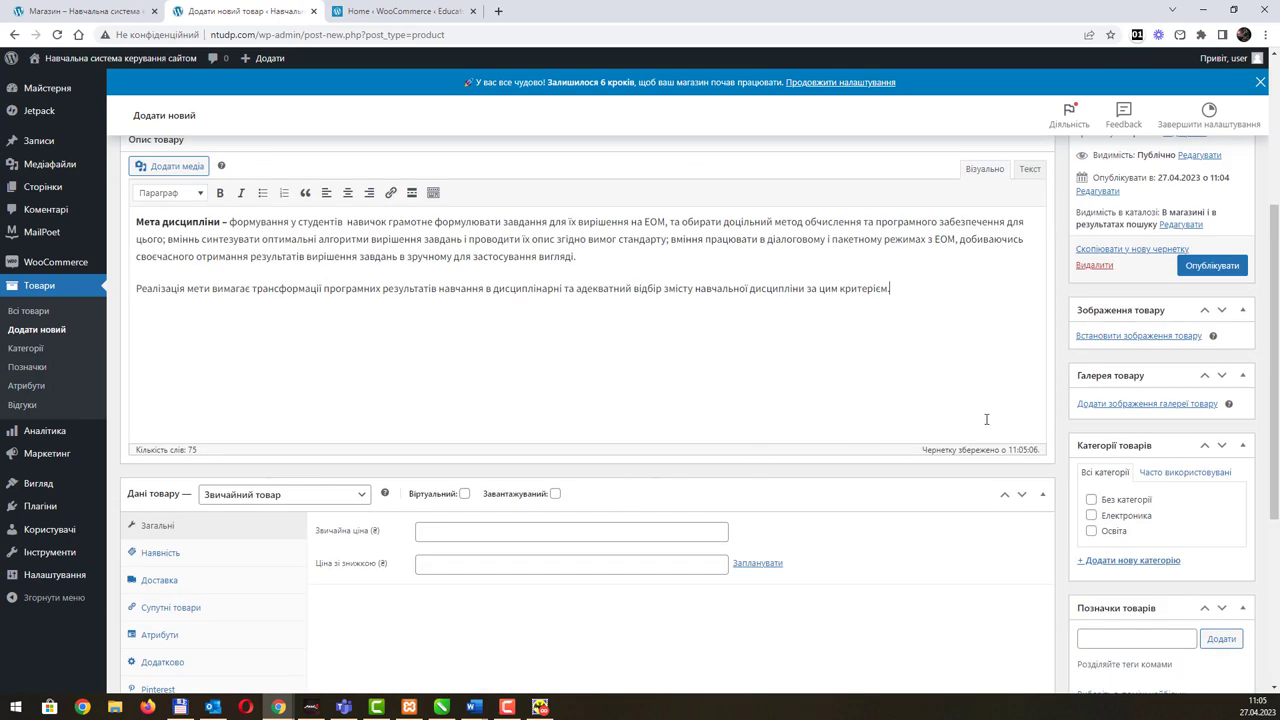
Step: File the product under the Освіта category and bring up the product image chooser
click(1089, 532)
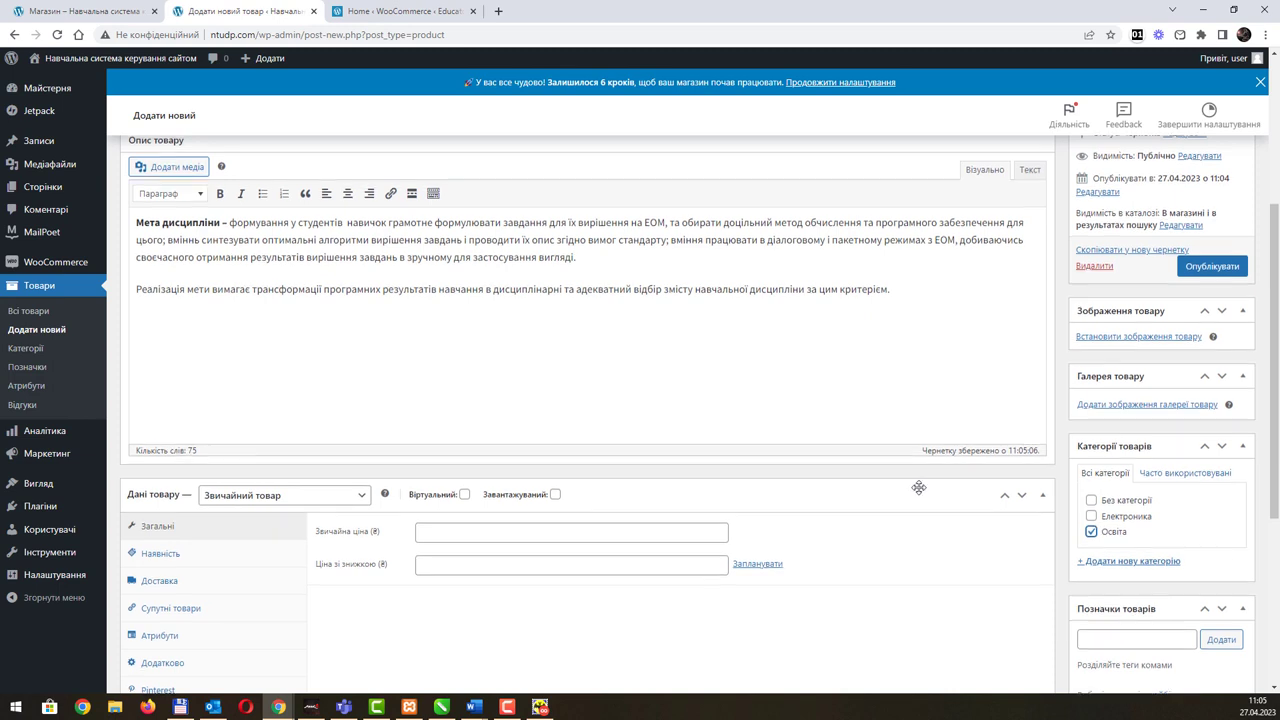
scroll(920, 488, up, 1)
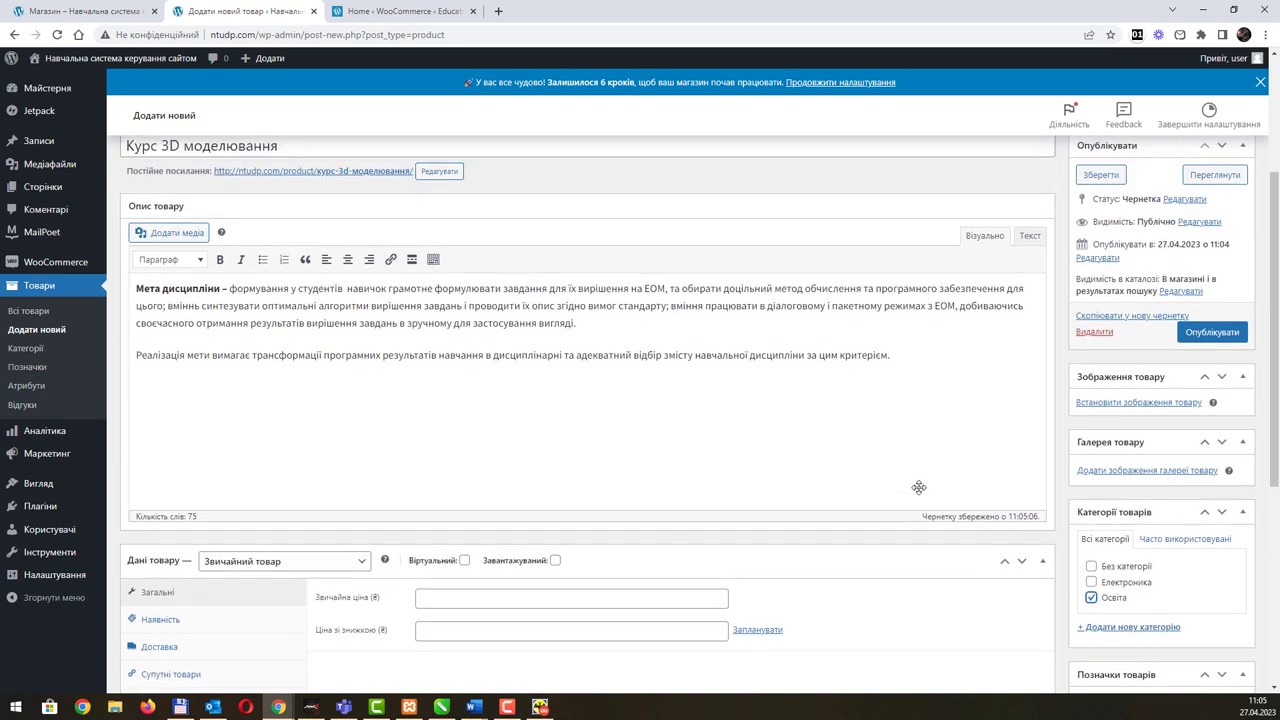
click(1147, 406)
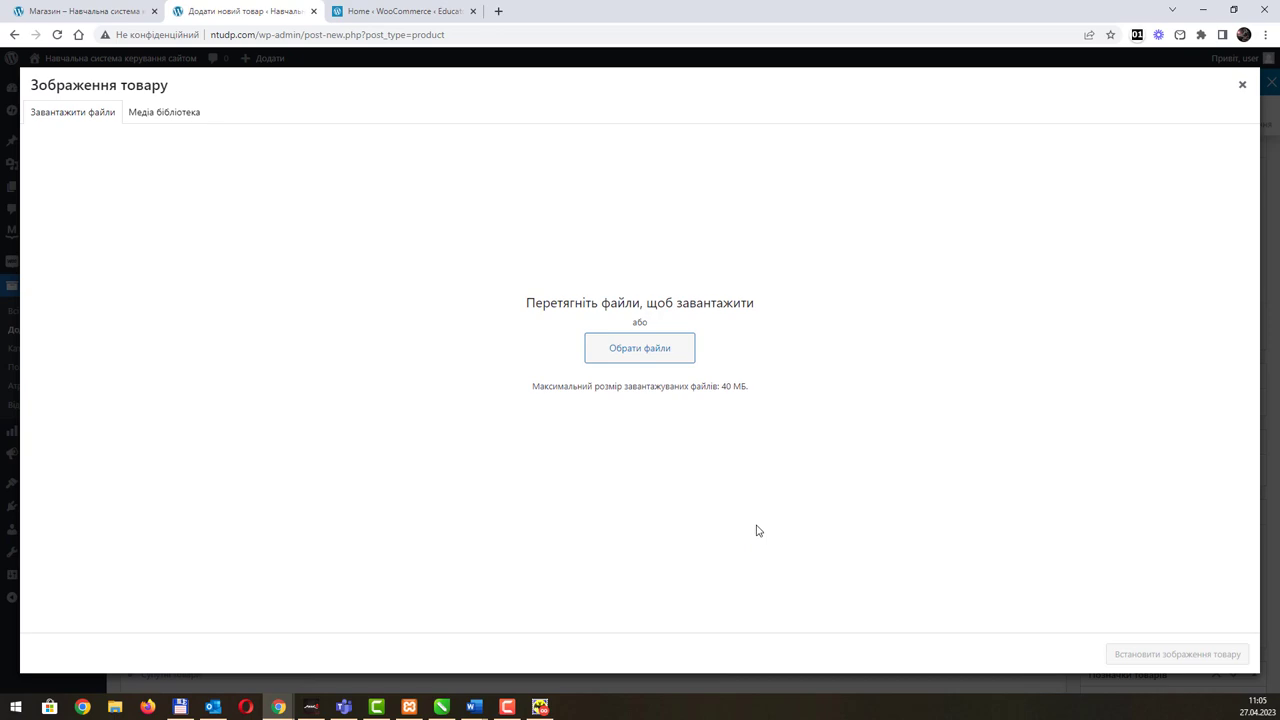
Step: Upload UdemiLogoMaxCourse.jpg and set it as the product image
click(657, 360)
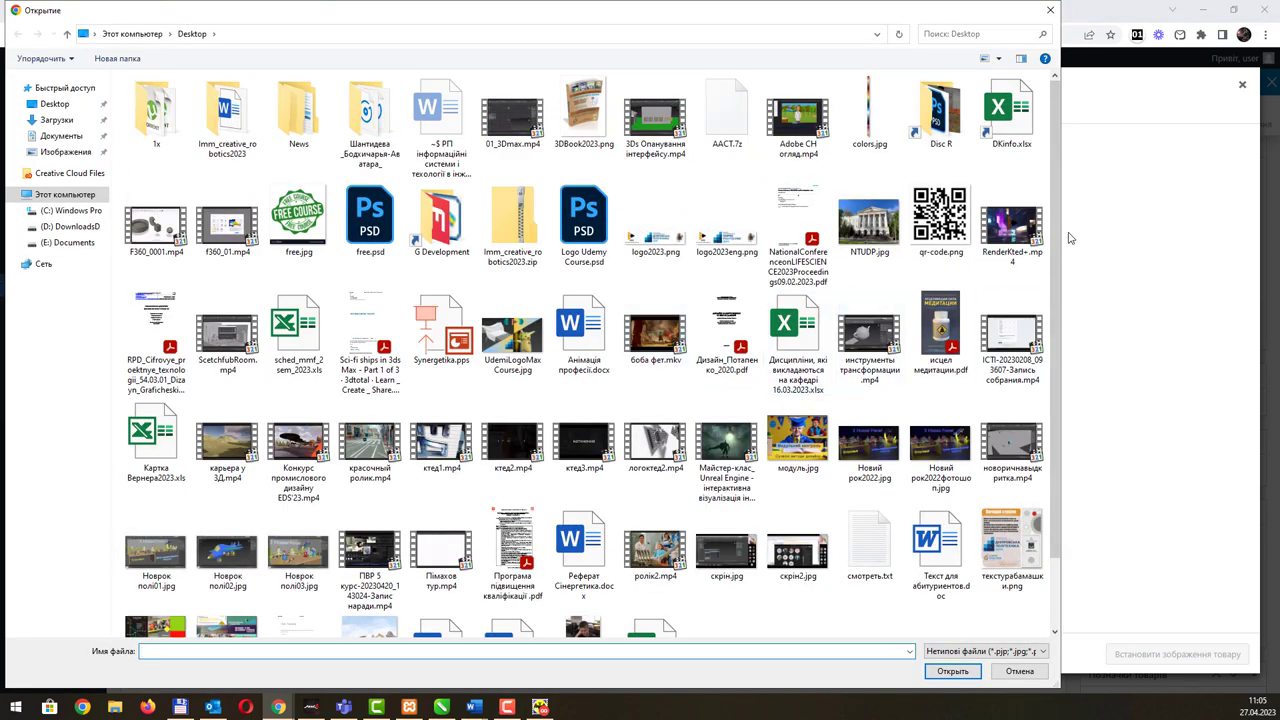
drag(1056, 231, 1048, 318)
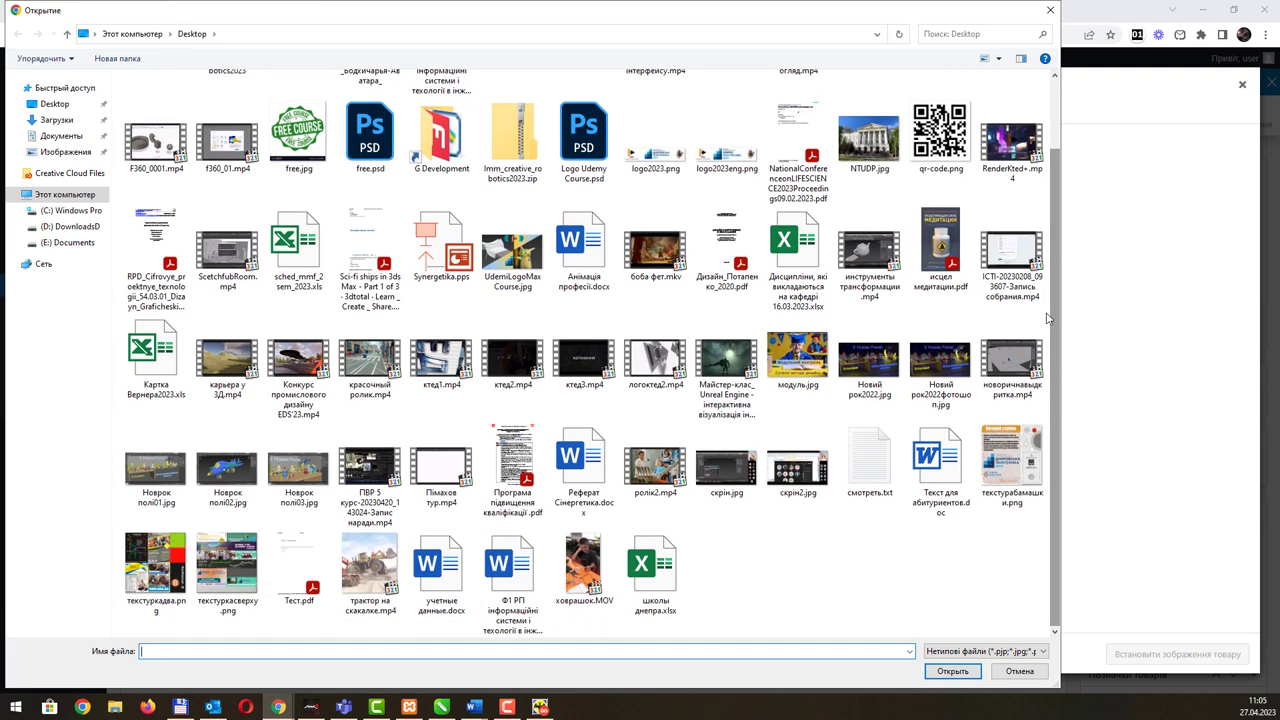
double_click(515, 272)
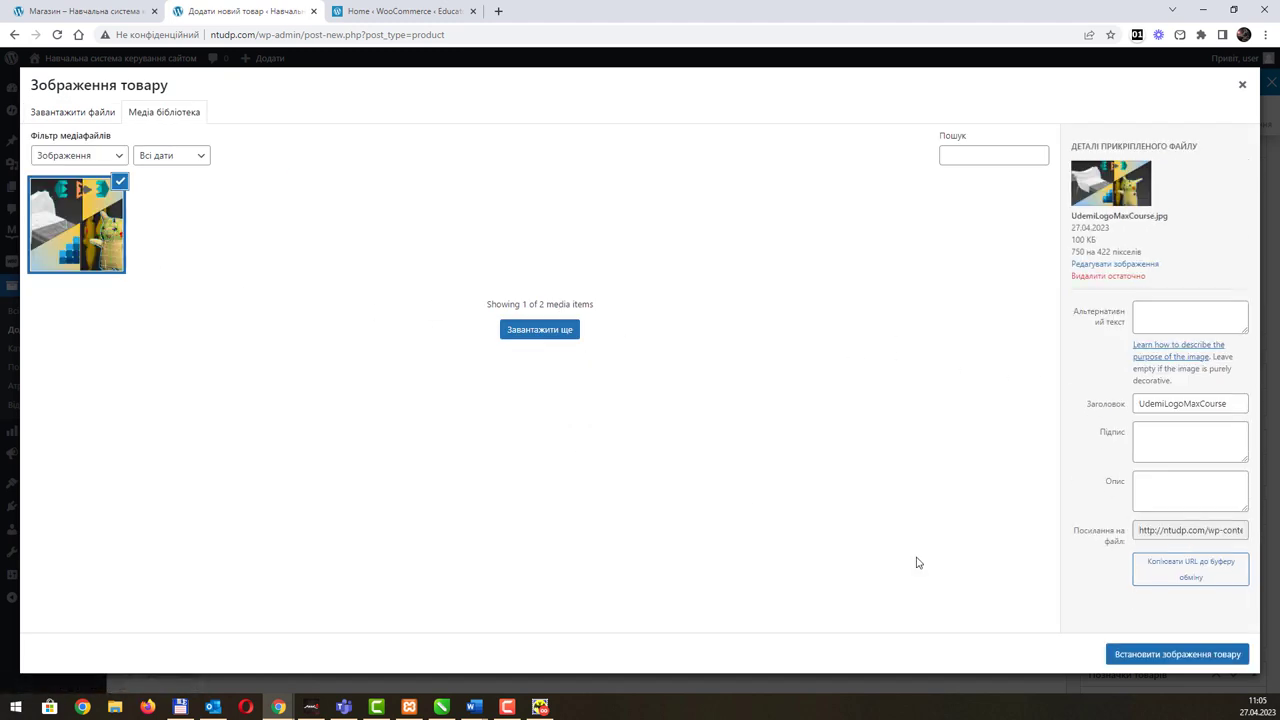
click(1141, 656)
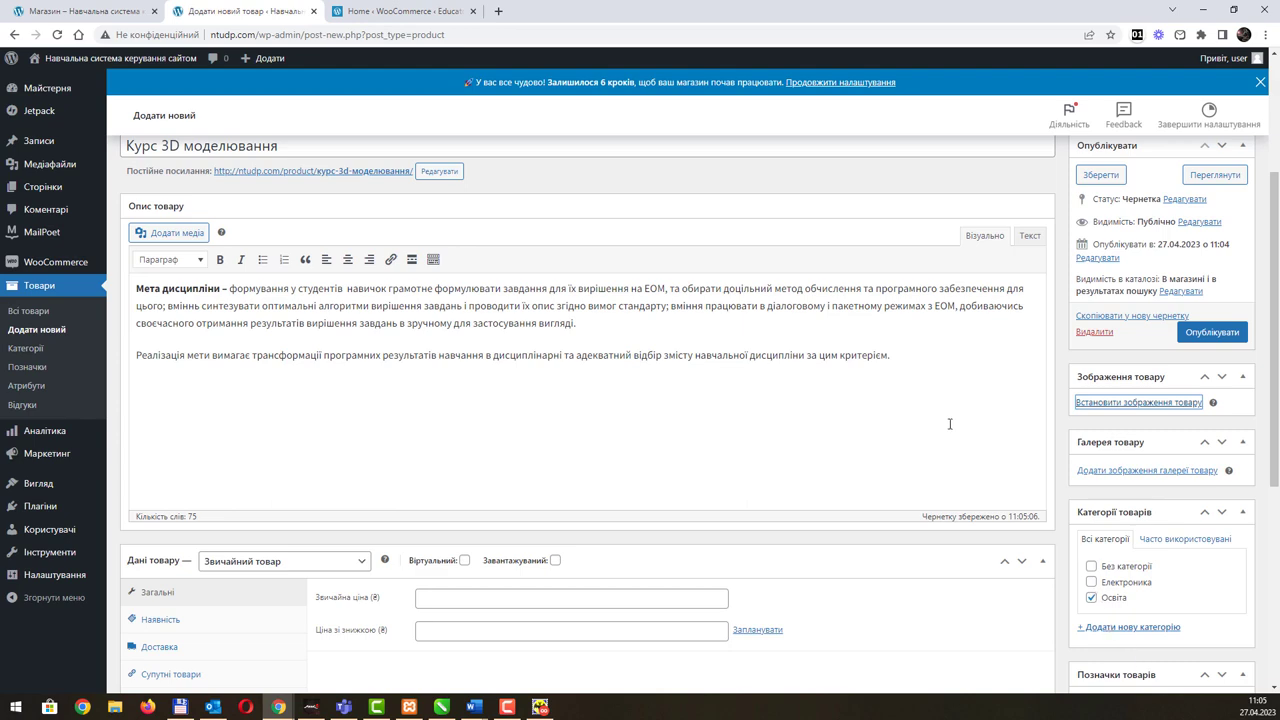
Step: Publish the Курс 3D моделювання product
scroll(837, 380, down, 3)
scroll(851, 431, up, 4)
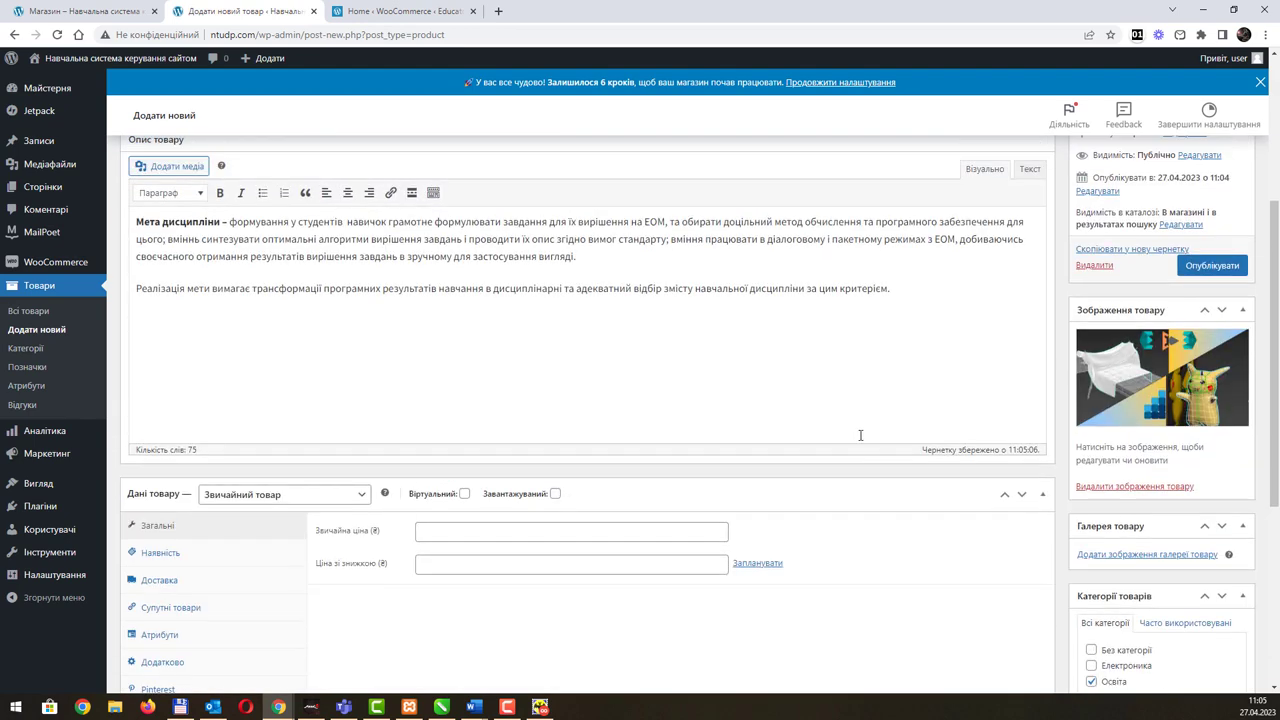
scroll(861, 437, up, 1)
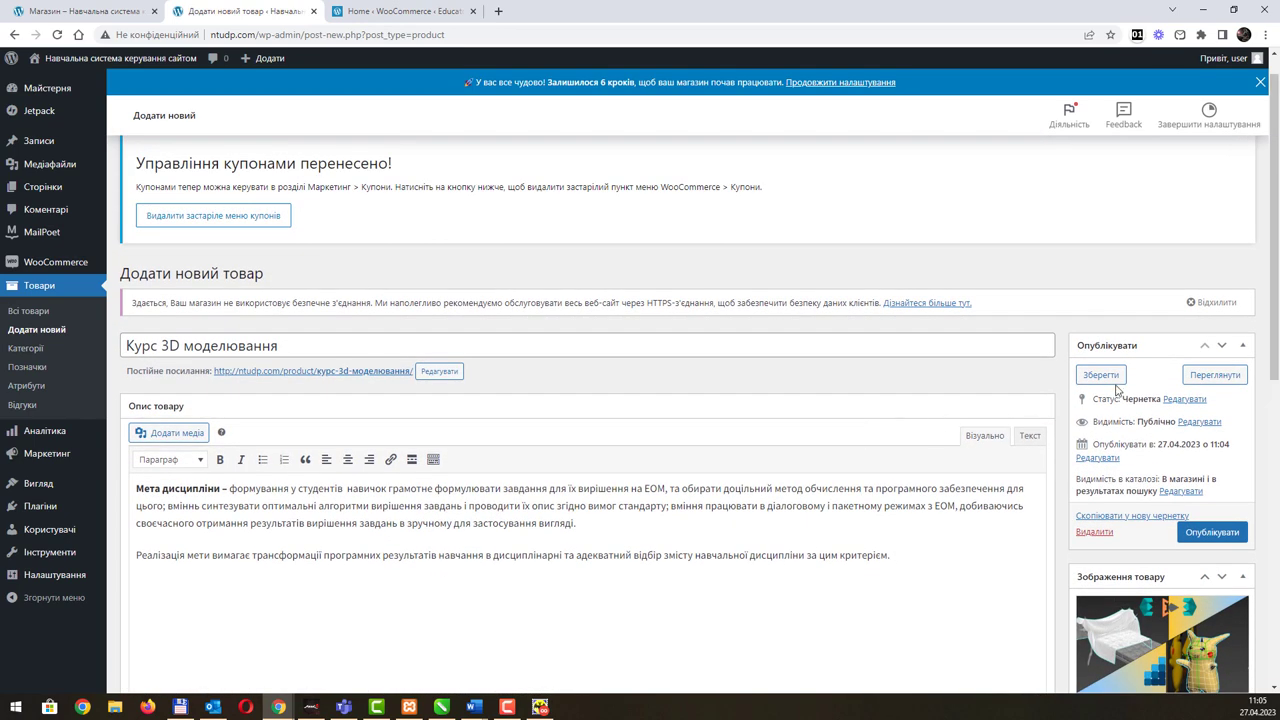
click(1201, 535)
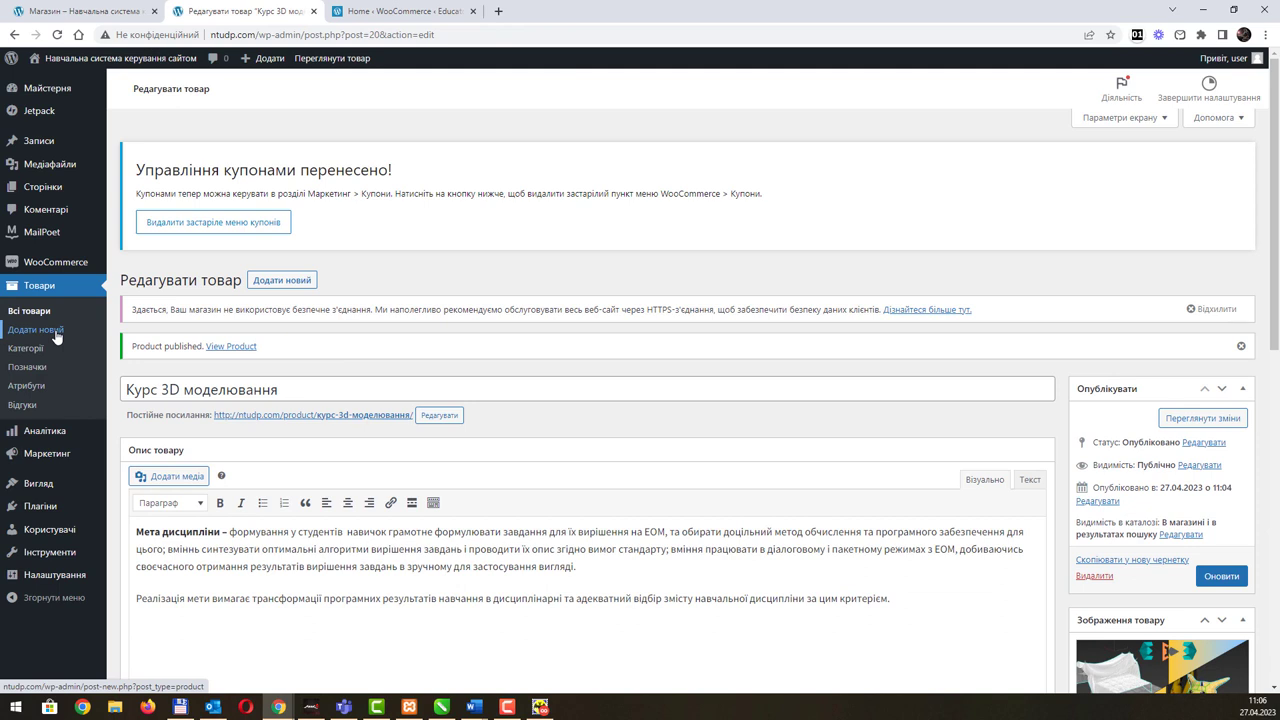
Step: Start a new product titled 'ПК для дизайнера'
click(56, 332)
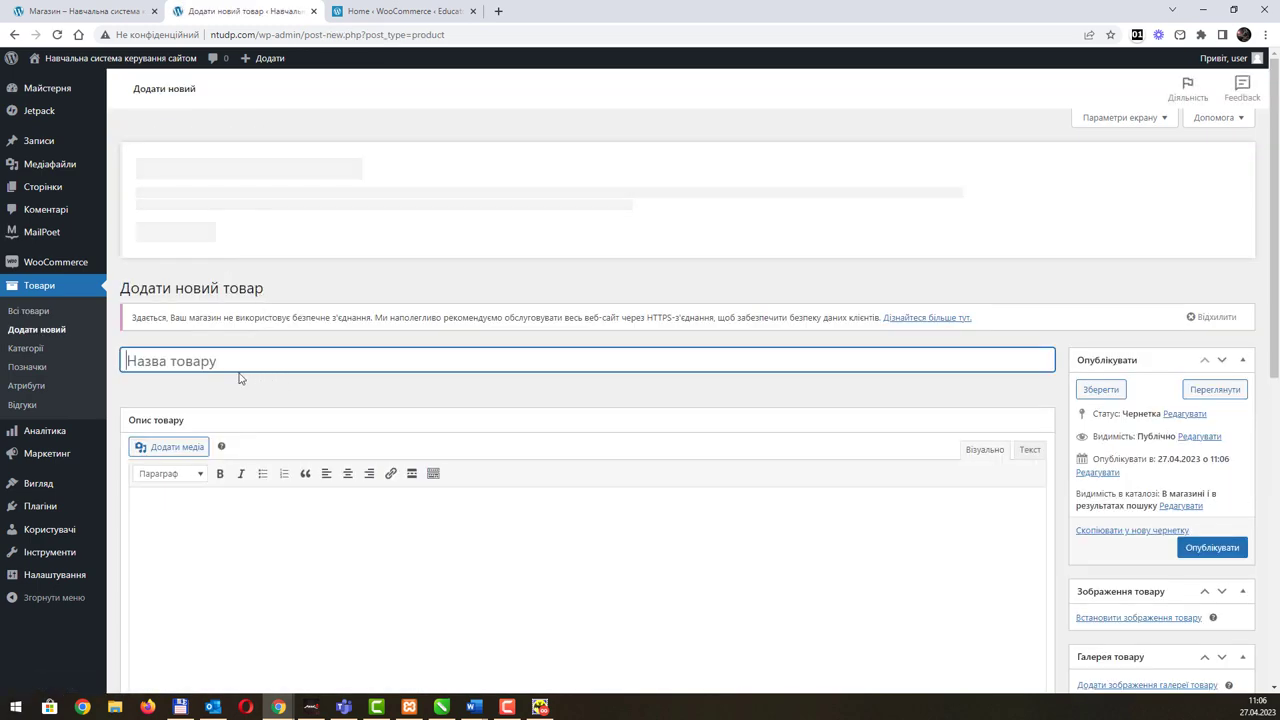
text(GB)
key(BackSpace)
key(BackSpace)
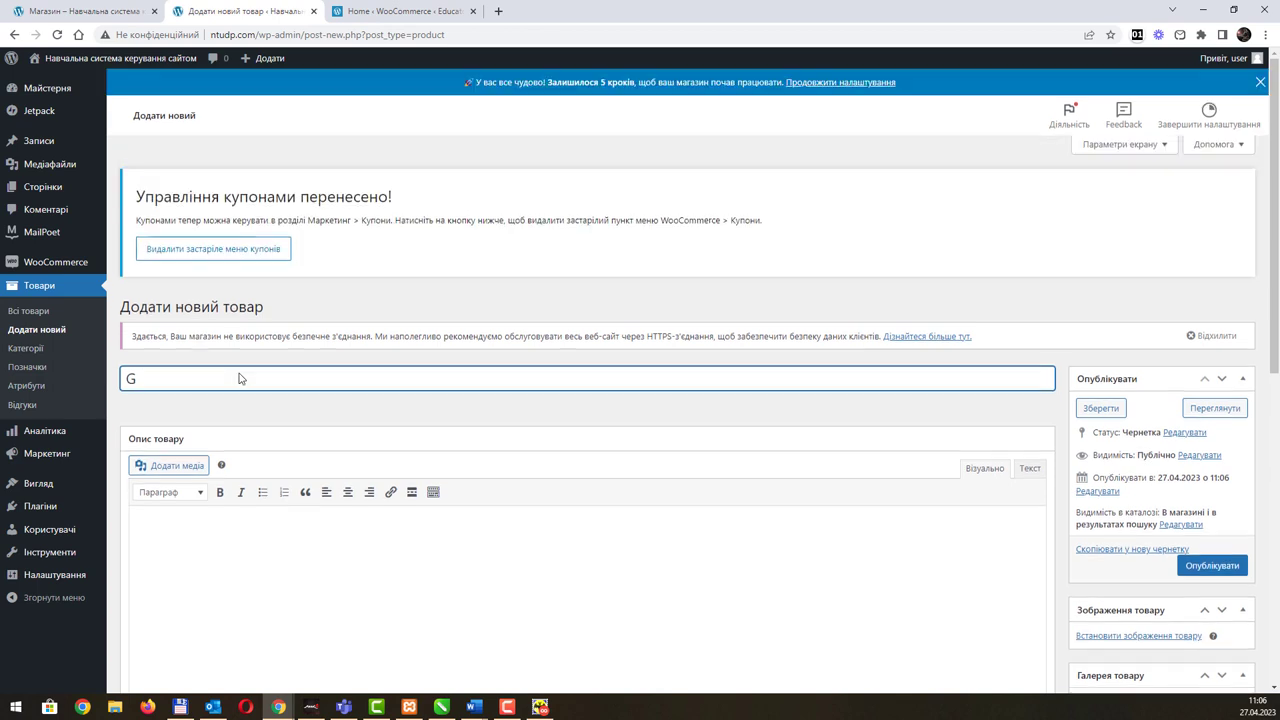
text(ПК для дизайн)
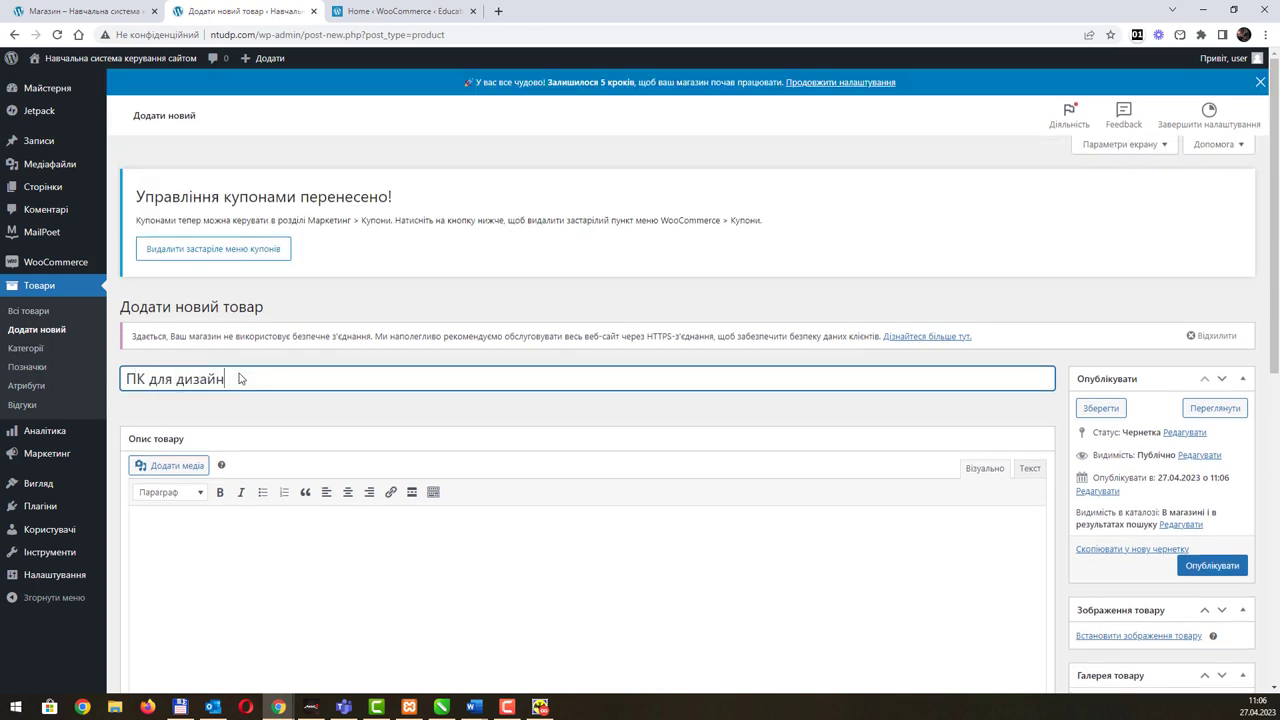
text(ера)
Step: Paste the copied five-paragraph description, tick the Електроника category, and bring up the gallery image picker
key(alt+Tab)
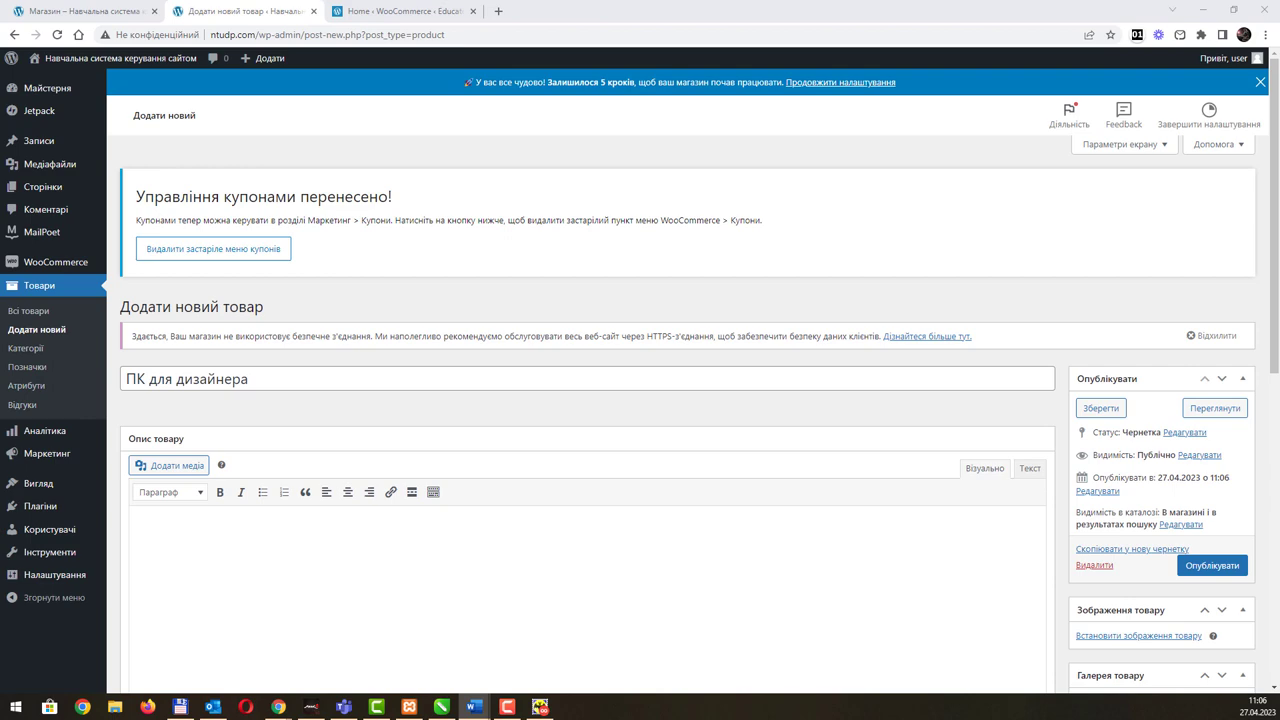
click(383, 560)
text(Зміст засобів діагностики спрямовано на контроль рівня сформованості знань, /навичок, комунікації, автономії та відповідальності студента за вимогами НРК до 6-го кваліфікаційного рівня під час демонстрації регламентованих робочою програмою результатів навчання. Студент на контрольних заходах має виконувати завдання, орієнтовані виключно на демонстрацію дисциплінарних результатів навчання (розділ 2). Засоби діагностики, що надаються студентам на контрольних заходах у вигляді завдань для поточного та підсумкового контролю, формуються шляхом конкретизації вихідних даних та способу демонстрації дисциплінарних результатів навчання. Засоби діагностики (контрольні завдання) для поточного та підсумкового контролю дисципліни затверджуються кафедрою. Види засобів діагностики та процедур оцінювання для поточного та підсумкового контролю дисципліни подано нижче.)
scroll(509, 443, down, 4)
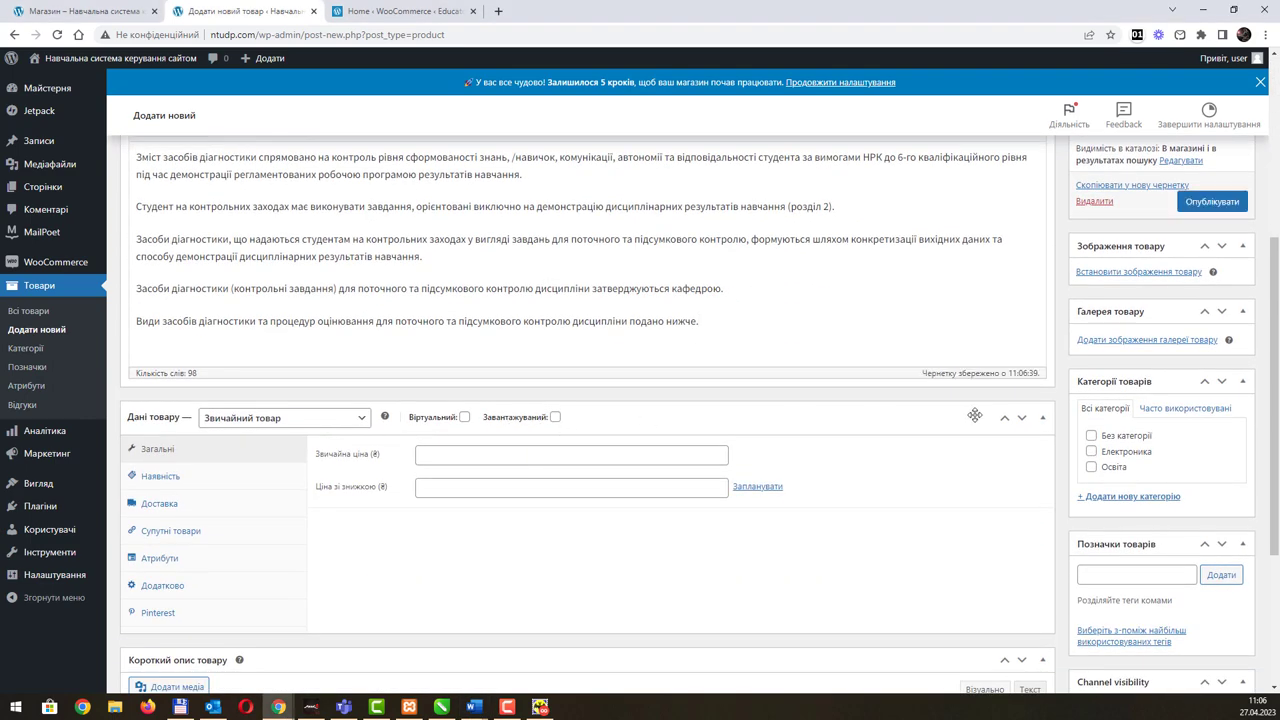
click(1091, 453)
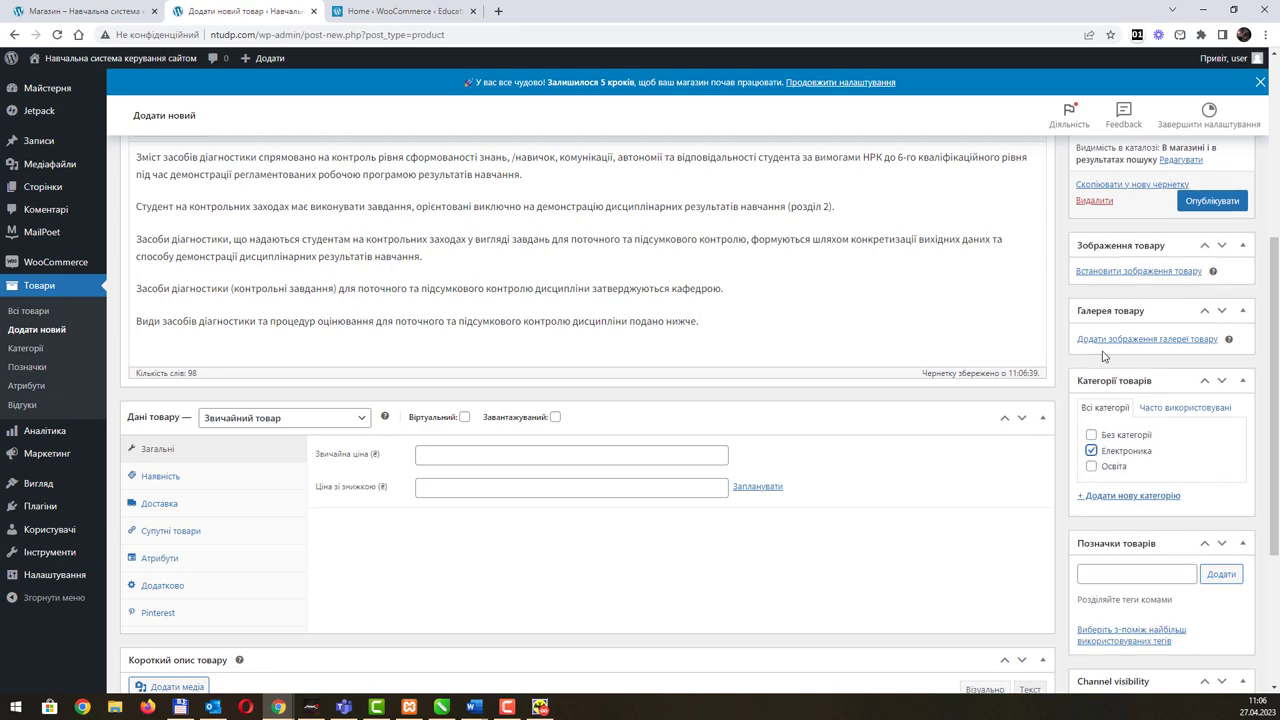
scroll(1188, 512, up, 2)
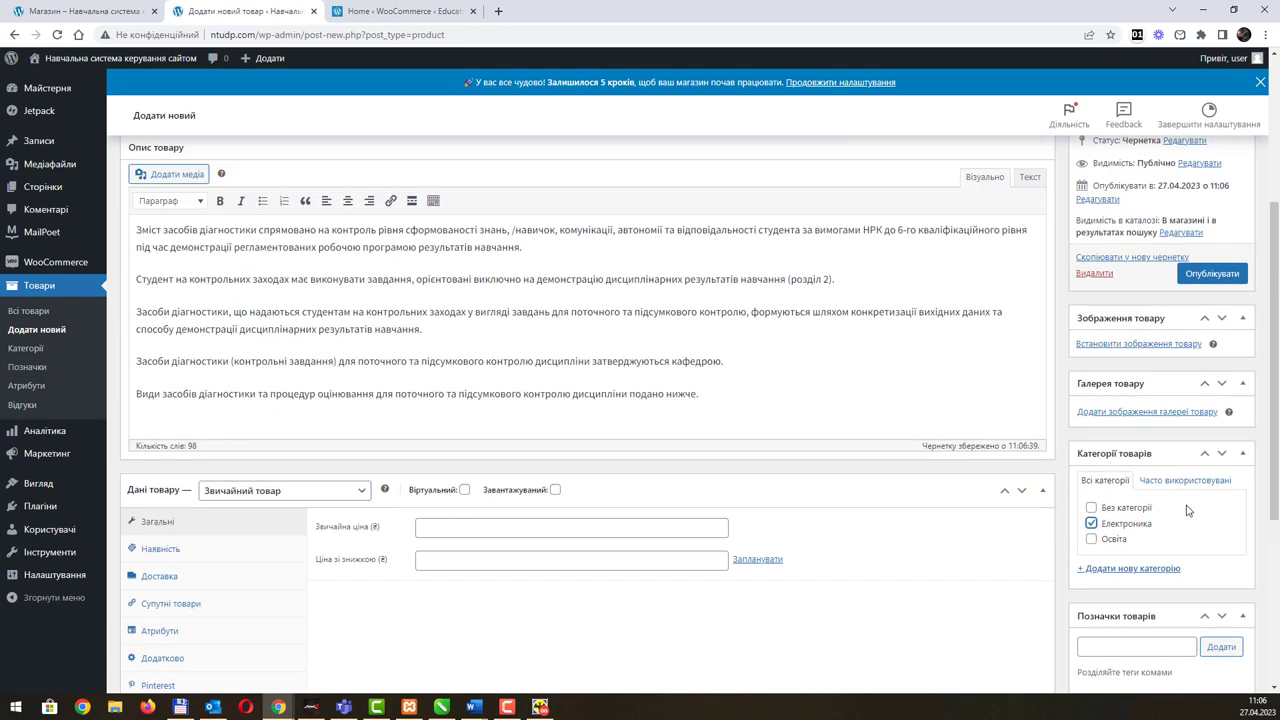
click(1143, 539)
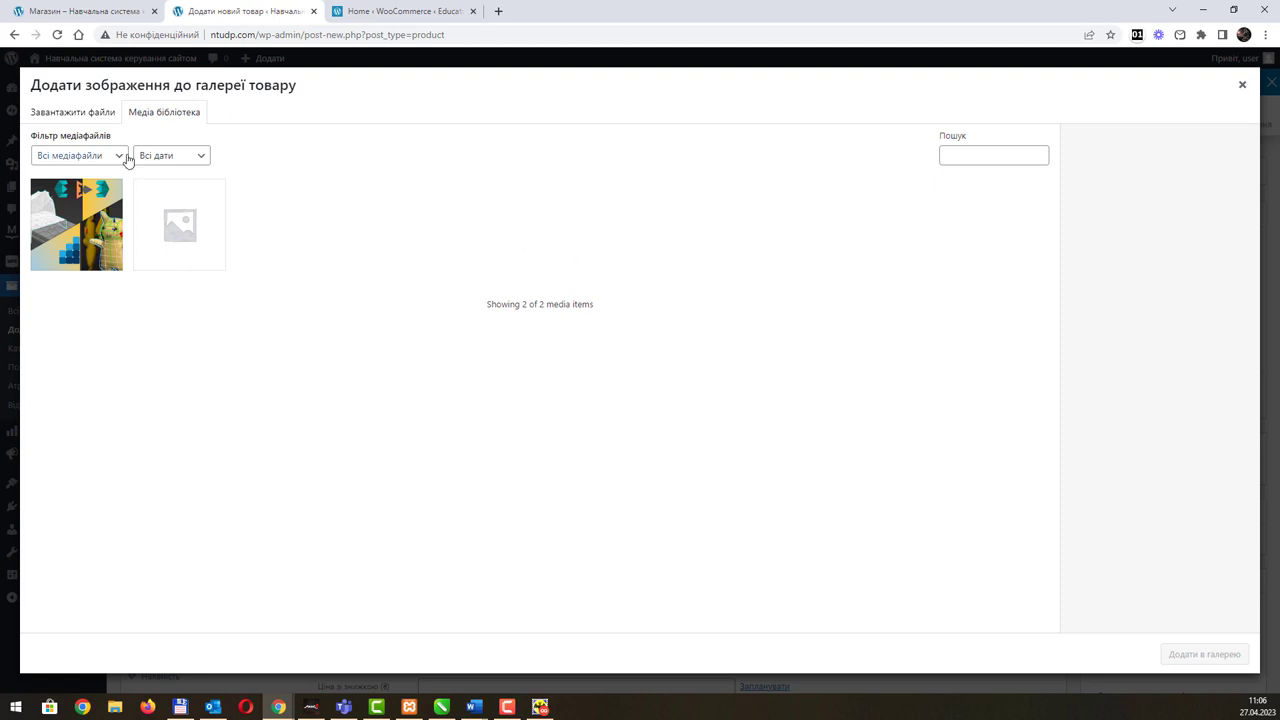
Step: Upload текстурабамашки.png and add it to the product gallery
click(97, 114)
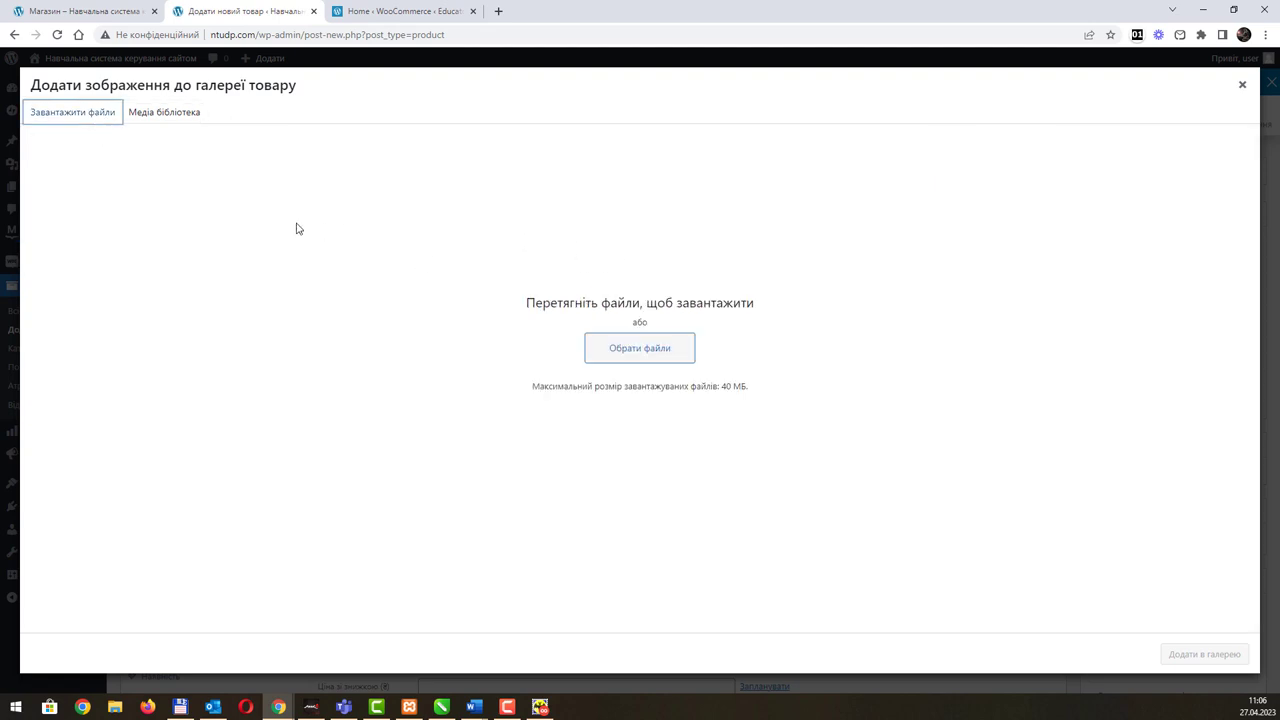
click(622, 360)
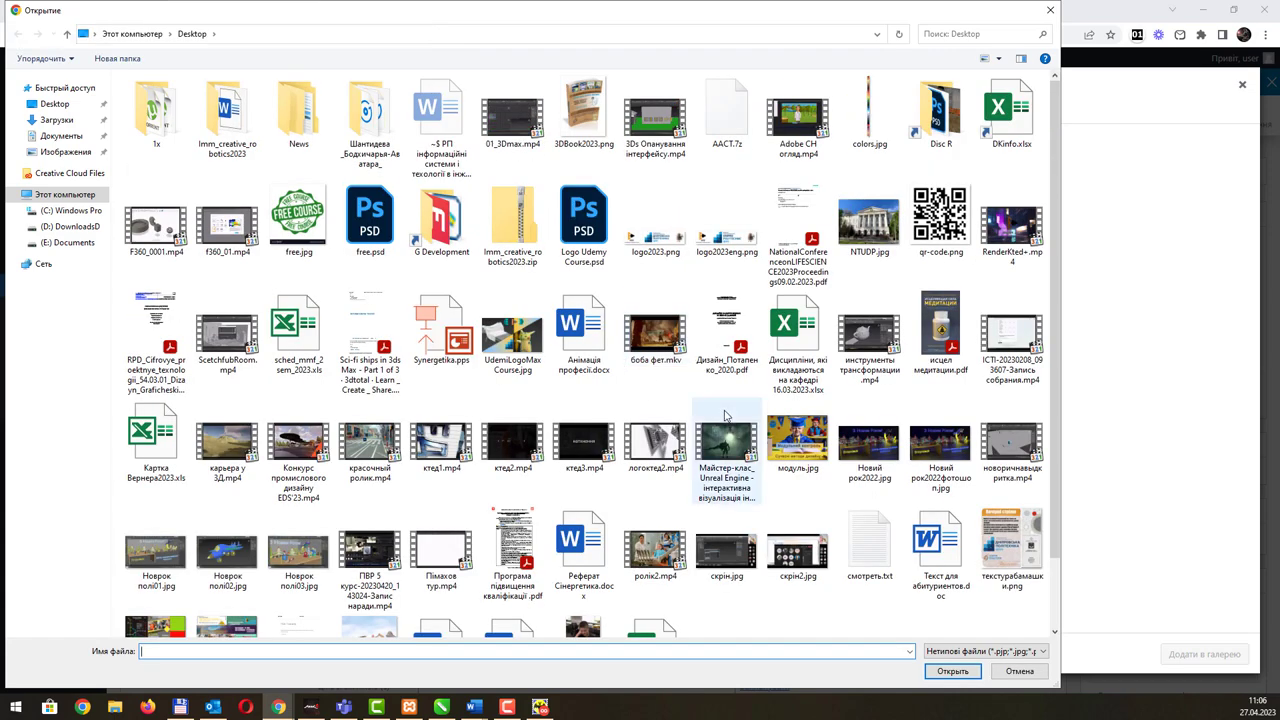
scroll(727, 416, down, 1)
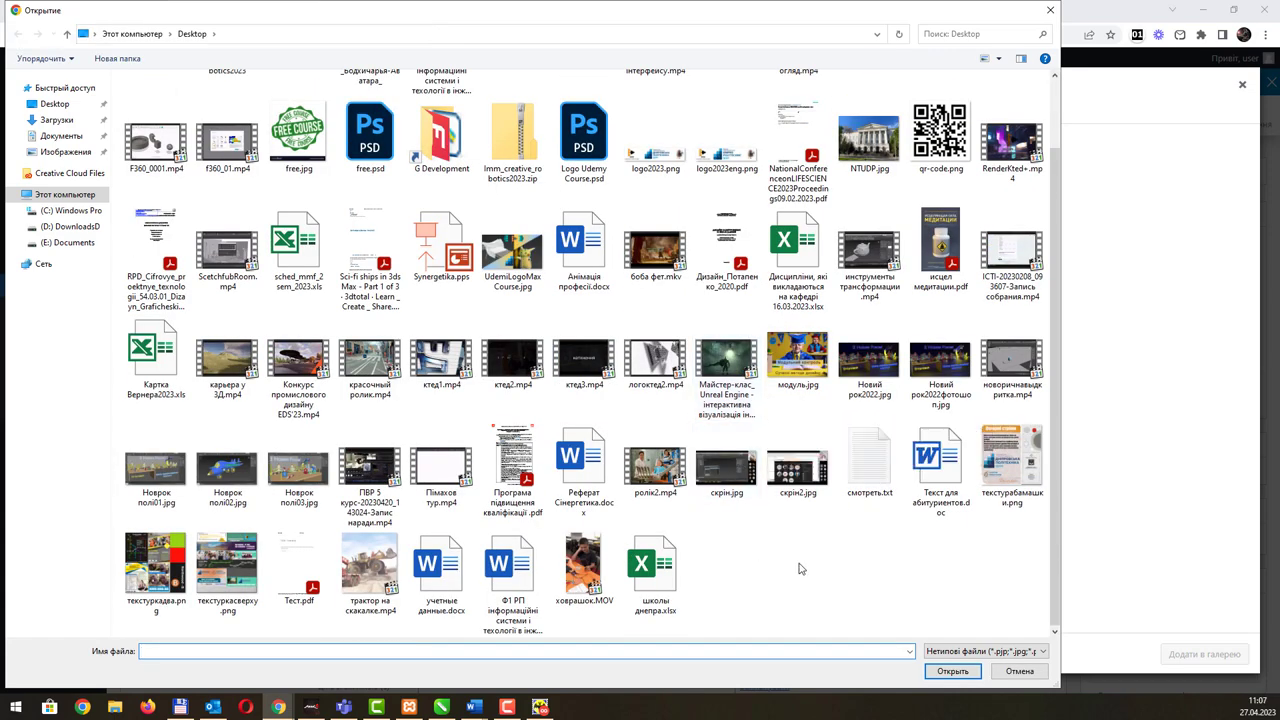
double_click(1027, 462)
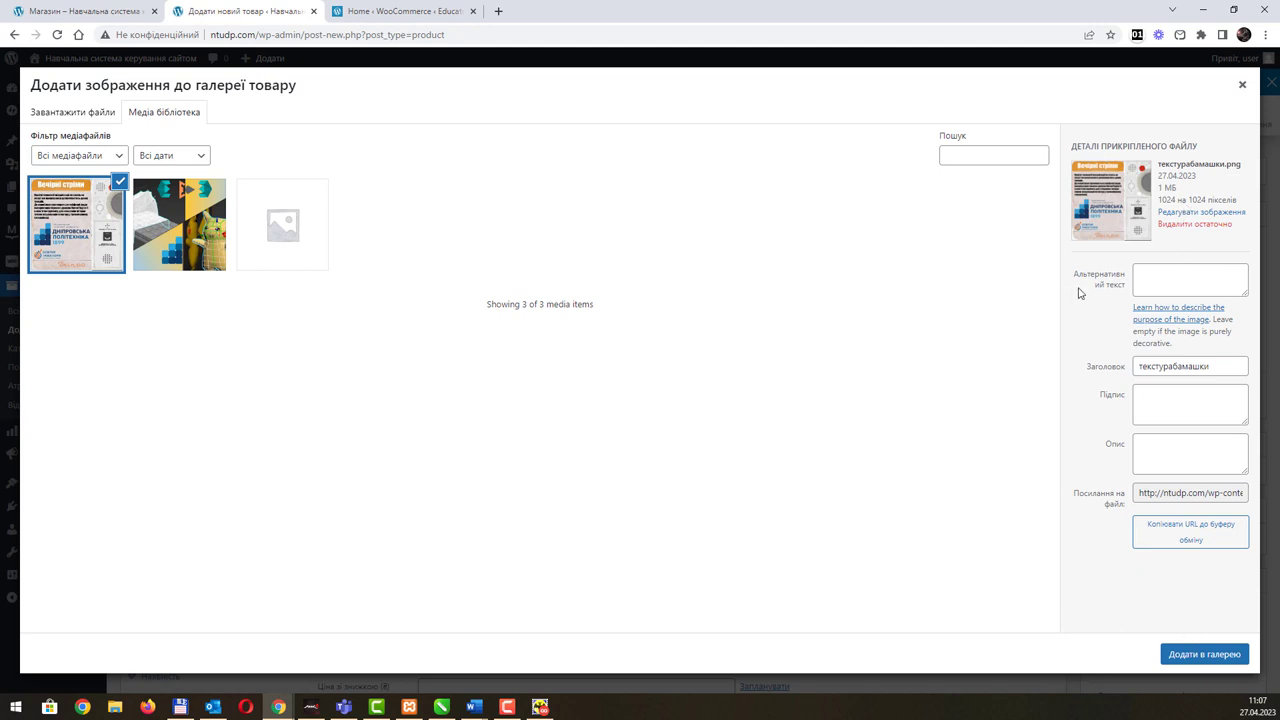
click(96, 247)
click(96, 247)
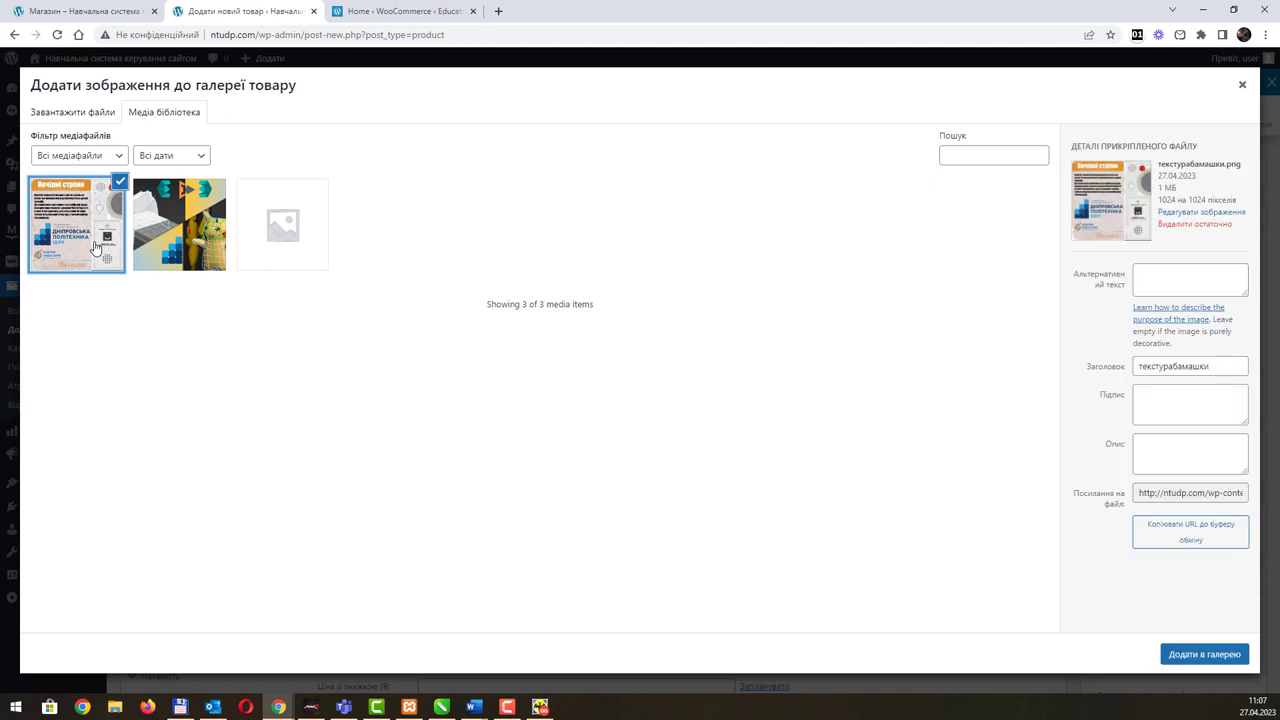
click(1191, 658)
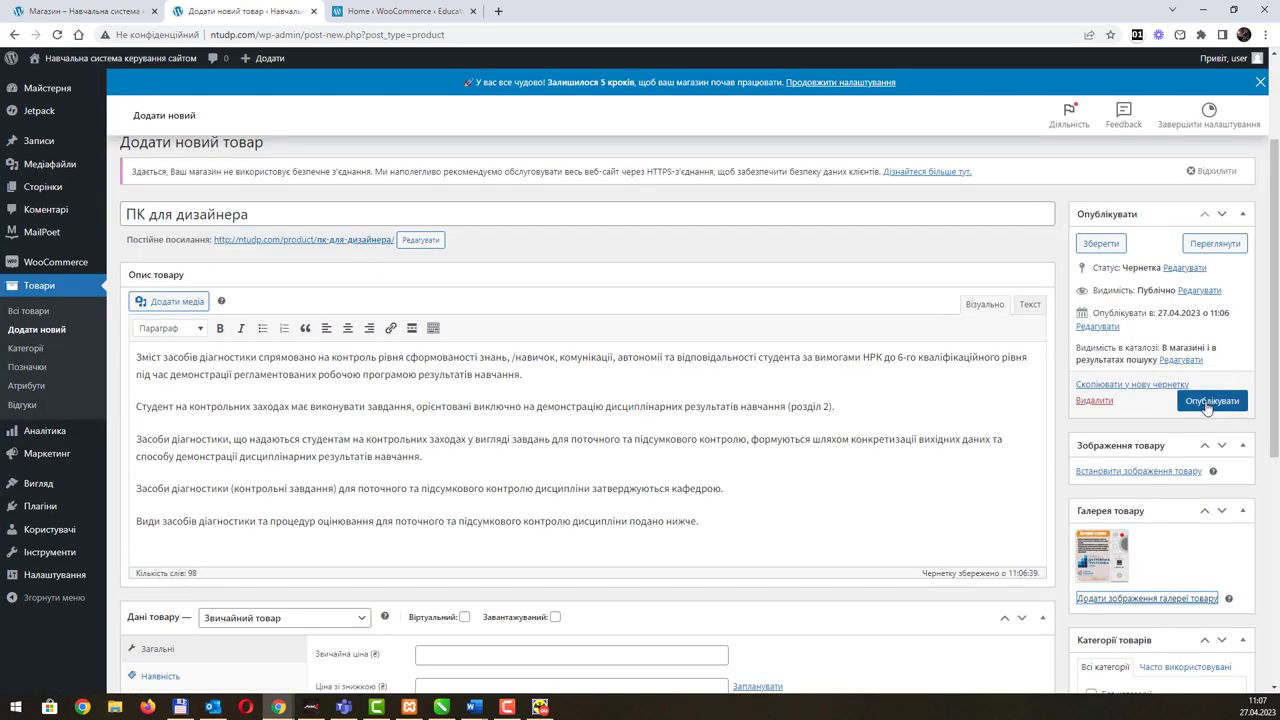
Step: Publish ПК для дизайнера, glancing at the storefront shop tab before returning to the editor
scroll(1188, 449, down, 1)
click(1210, 269)
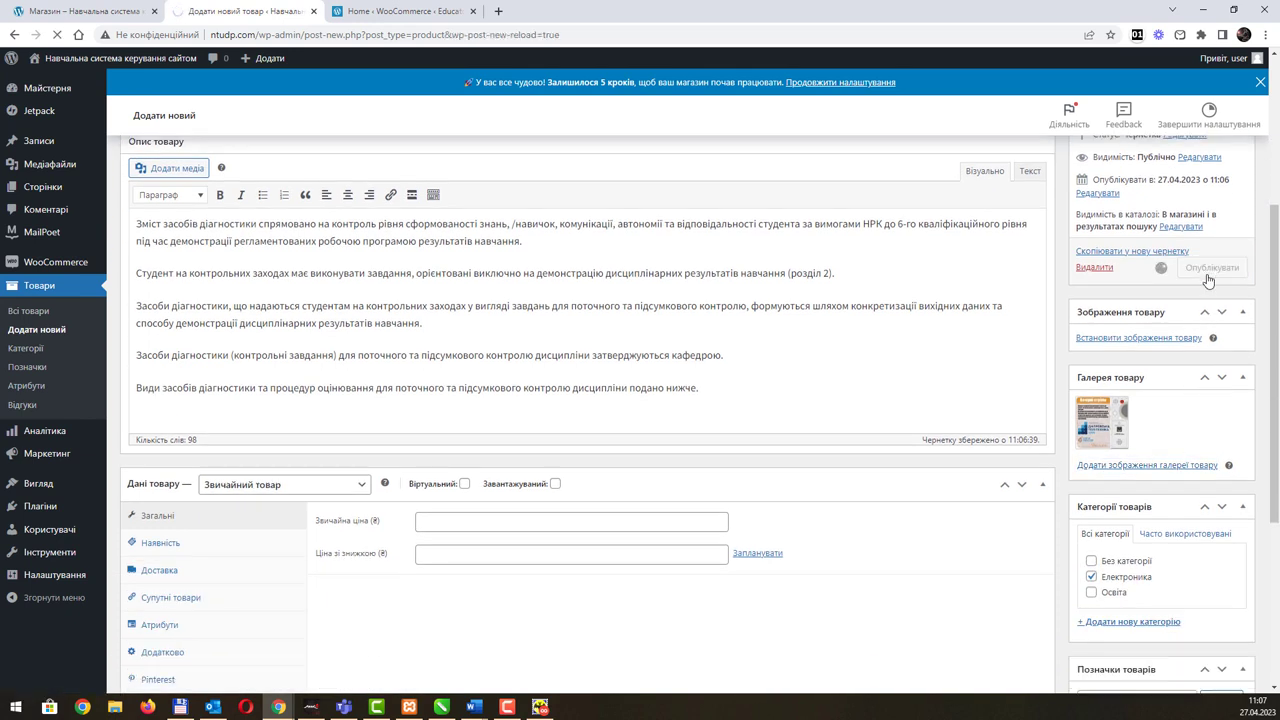
click(84, 14)
key(ctrl+Tab)
Step: On the shop page, check the sort options, keep the default order, and open ПК для дизайнера
click(113, 13)
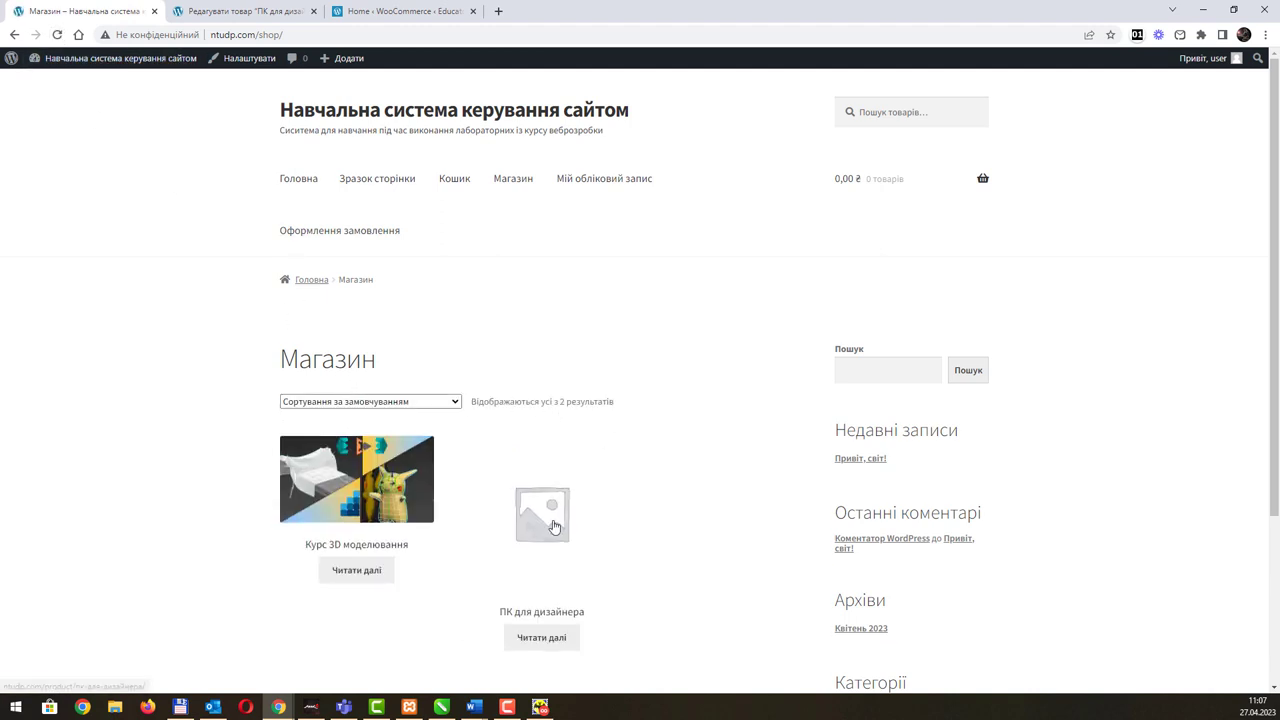
scroll(572, 400, down, 2)
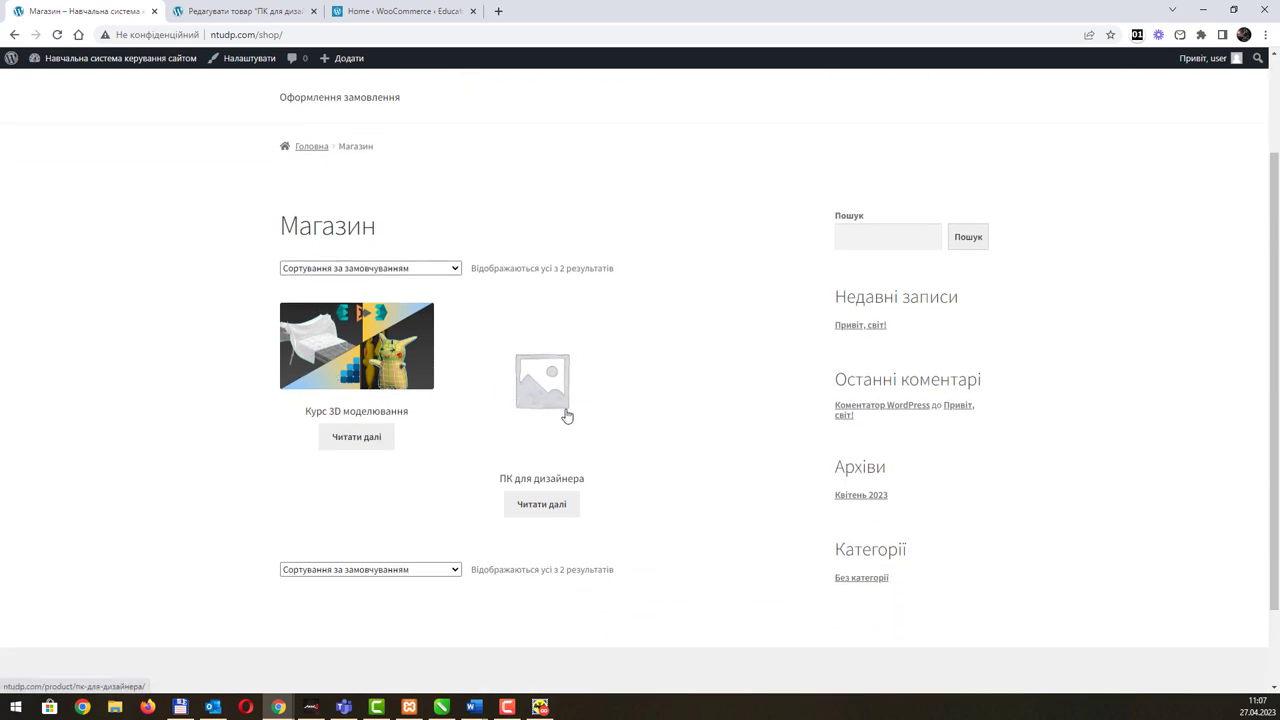
click(440, 269)
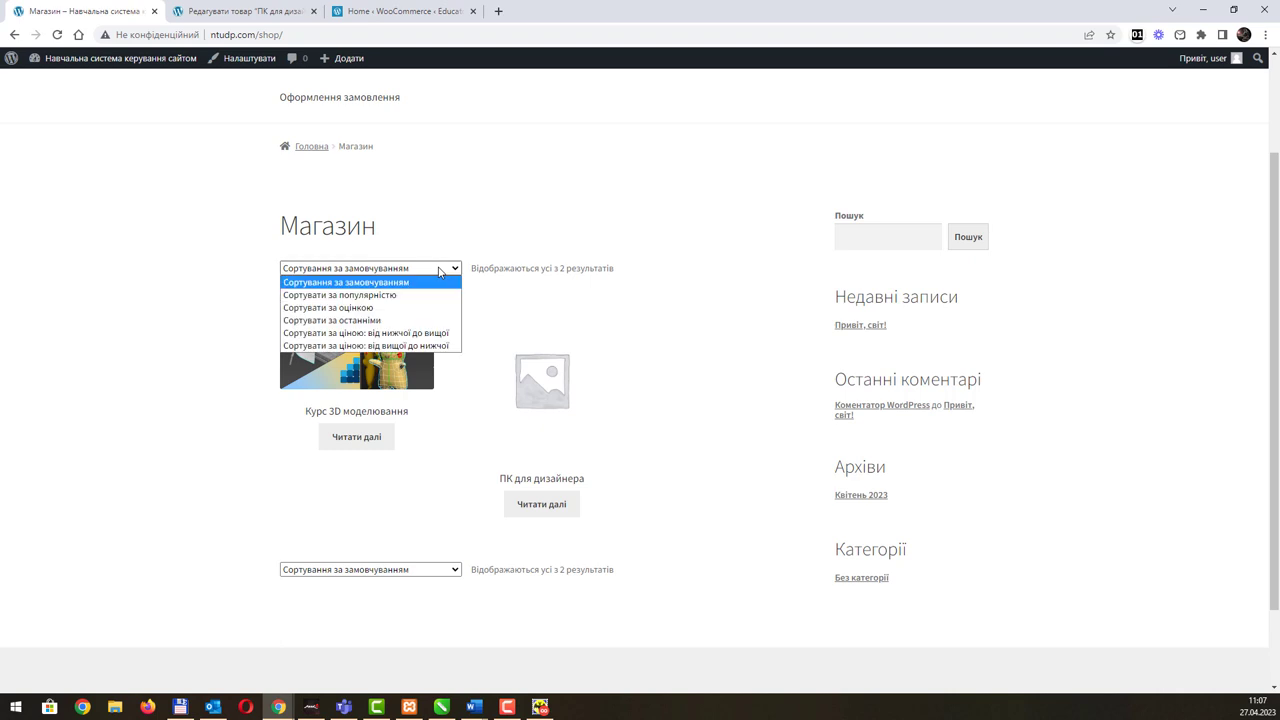
click(440, 269)
scroll(552, 338, up, 3)
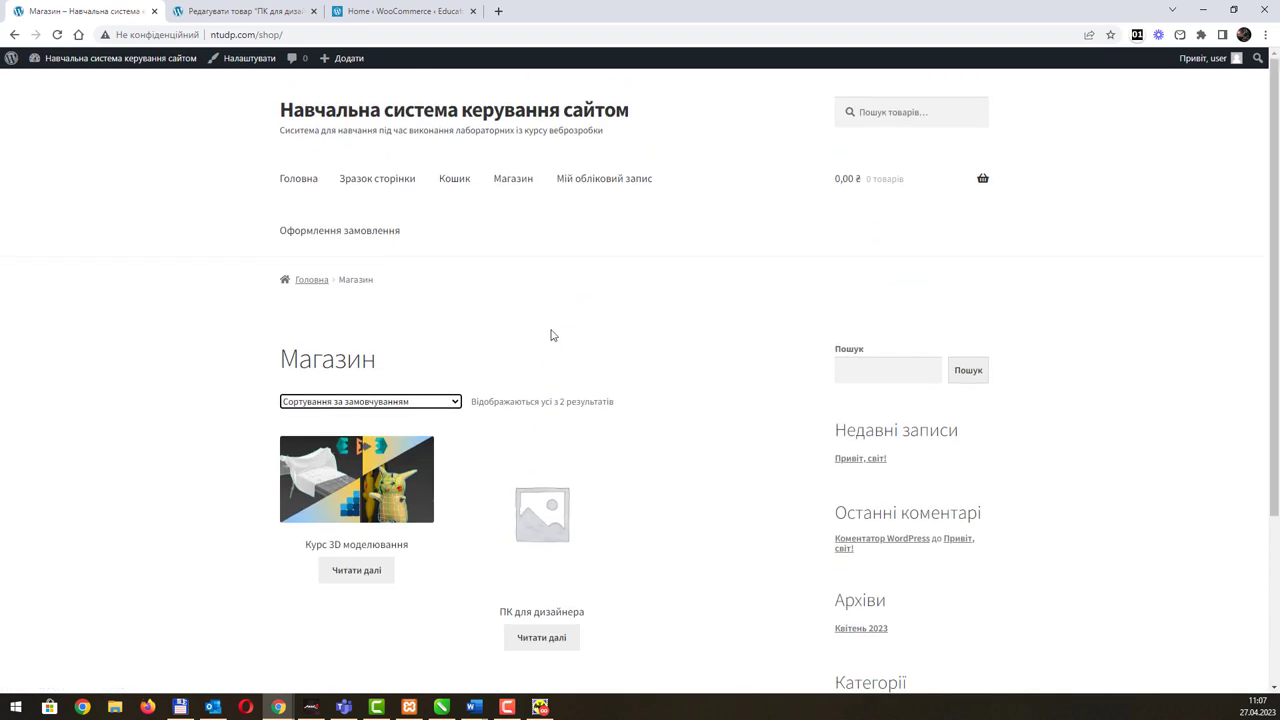
scroll(520, 398, down, 2)
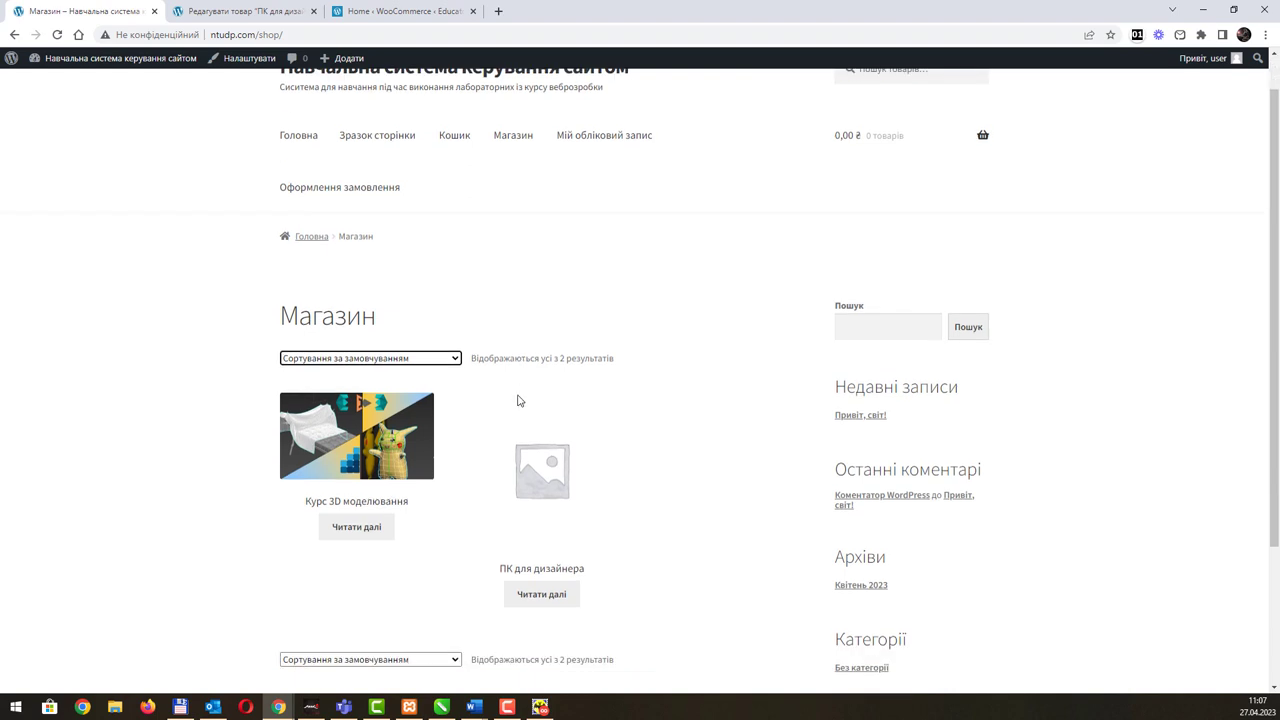
click(431, 569)
click(431, 569)
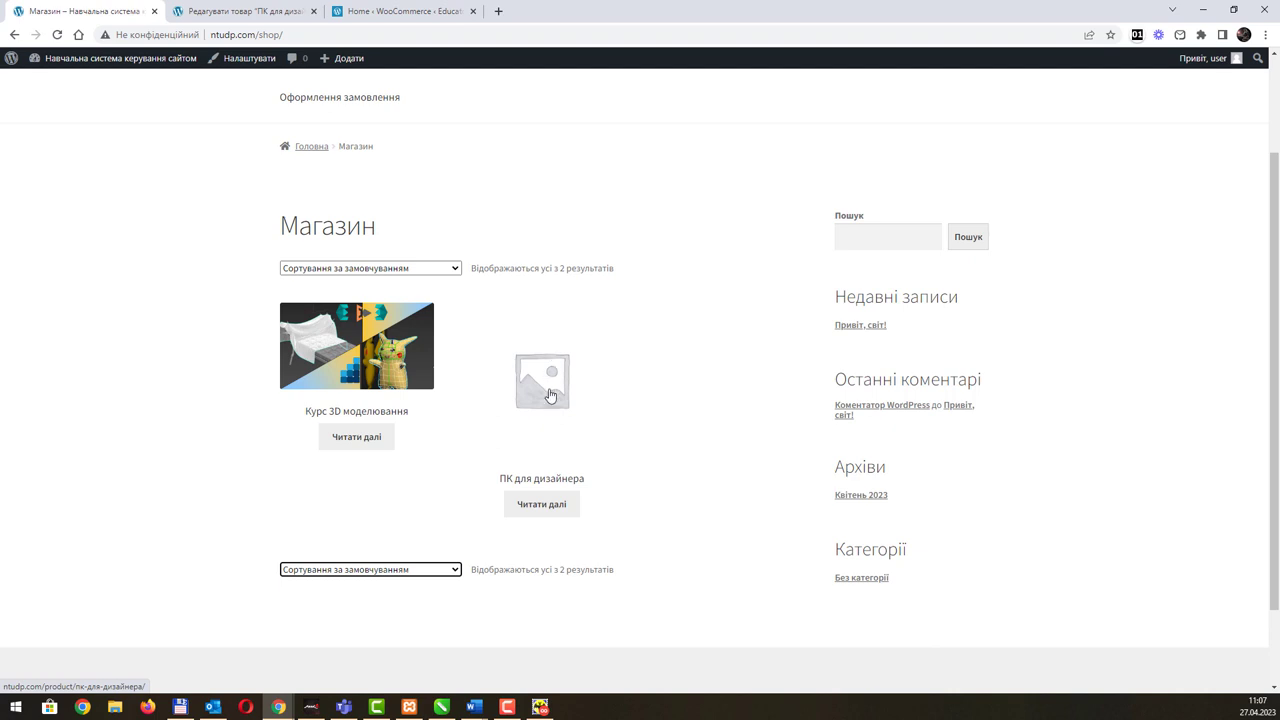
click(549, 395)
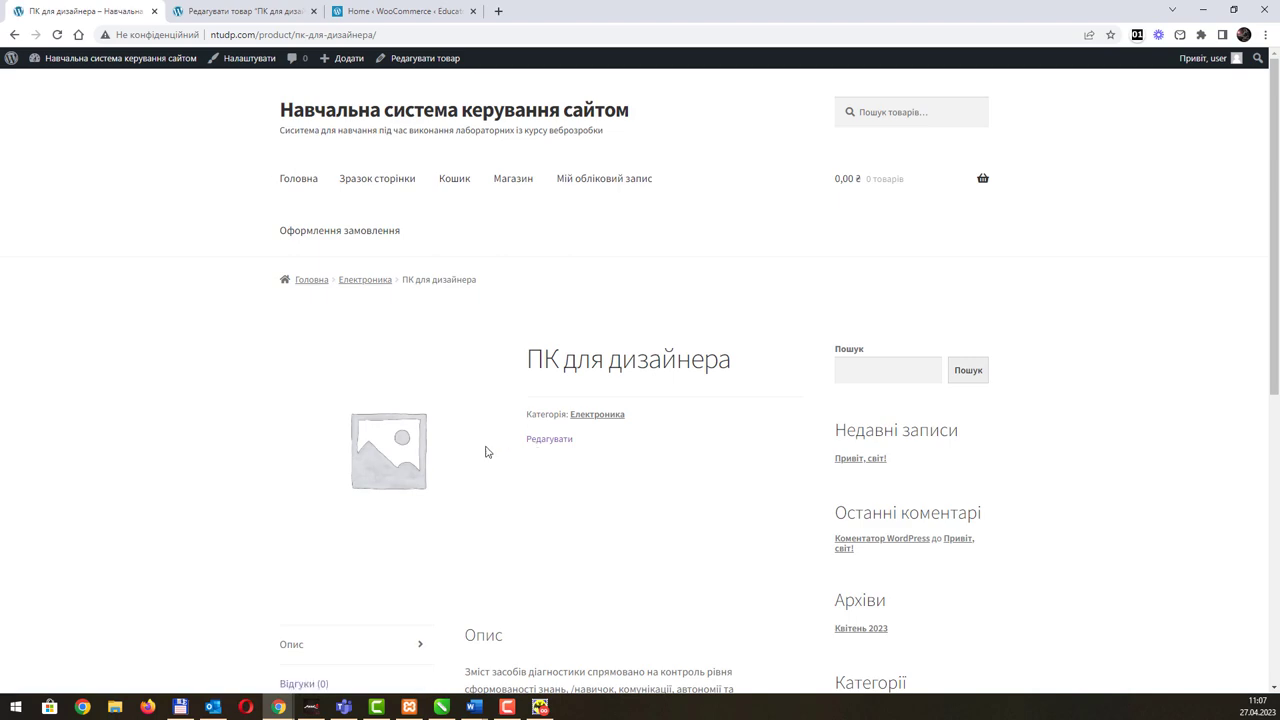
scroll(440, 410, down, 8)
scroll(213, 115, up, 8)
Step: Switch between the product editor, WooCommerce Home and the ПК для дизайнера product page
click(250, 12)
scroll(563, 475, down, 5)
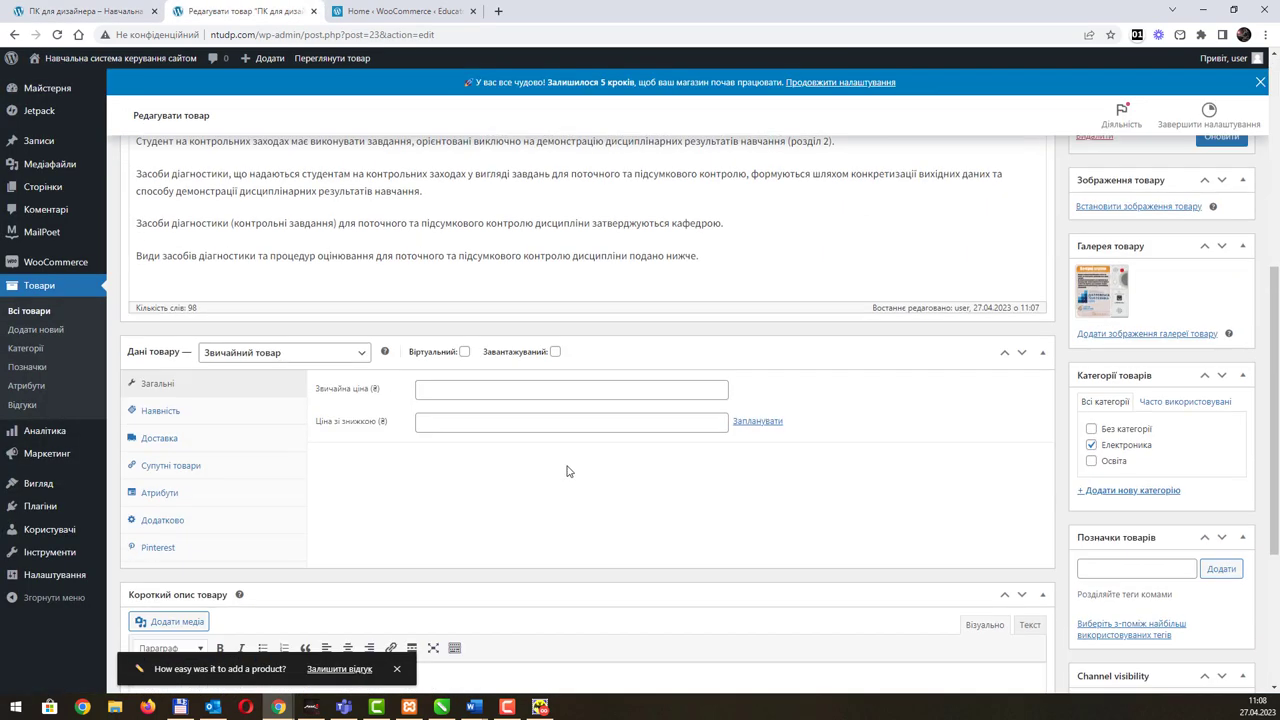
mouse_move(1108, 293)
click(378, 12)
click(115, 18)
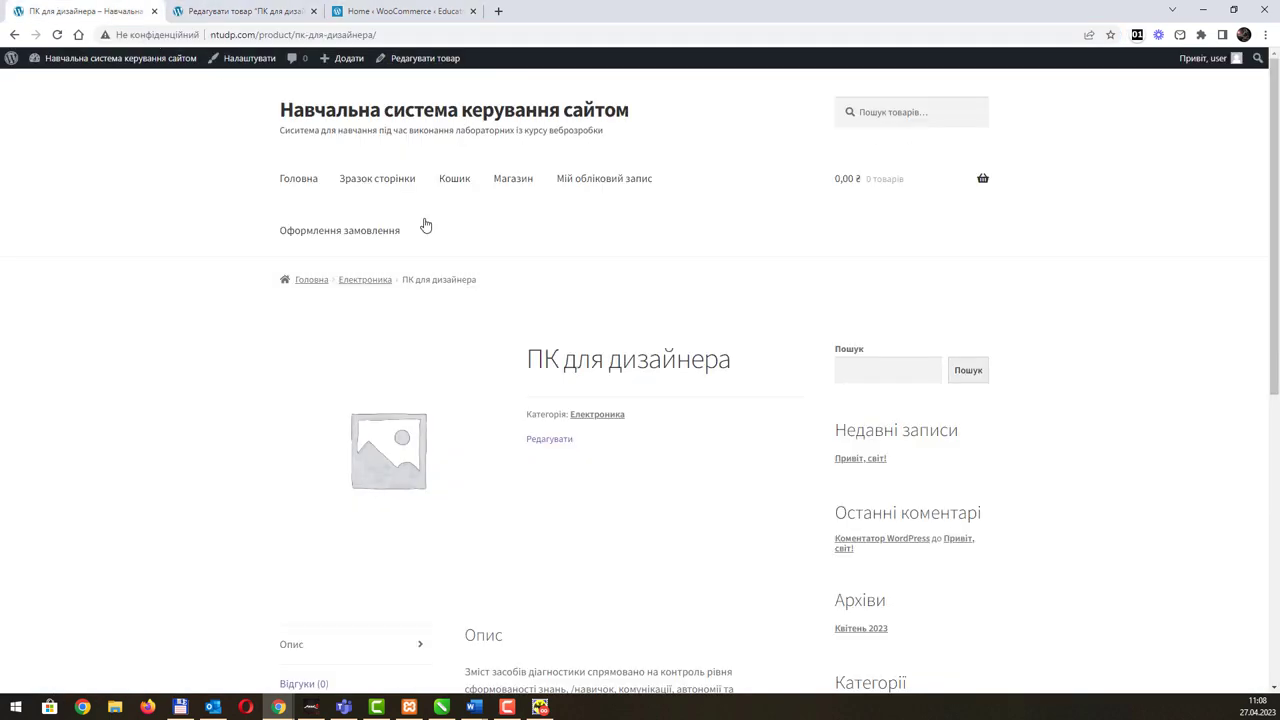
Step: Go from the home page through the shop and Курс 3D моделювання to the Освіта category listing
click(316, 283)
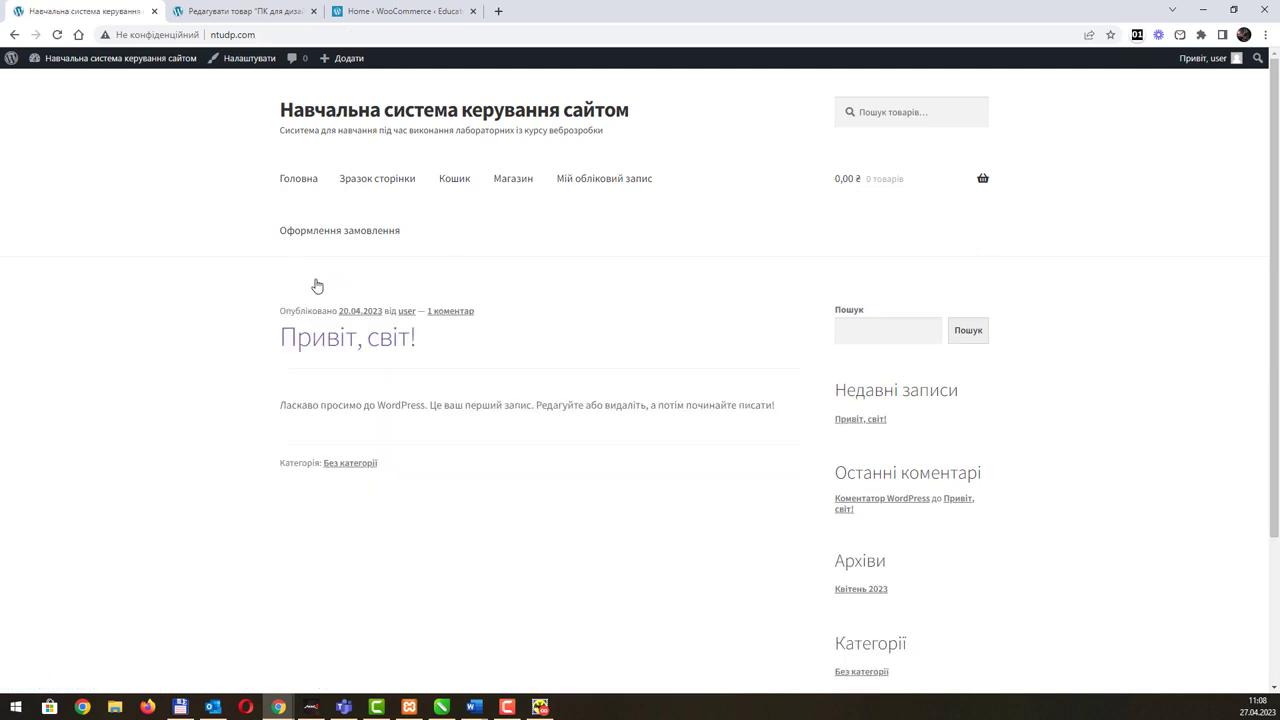
click(513, 182)
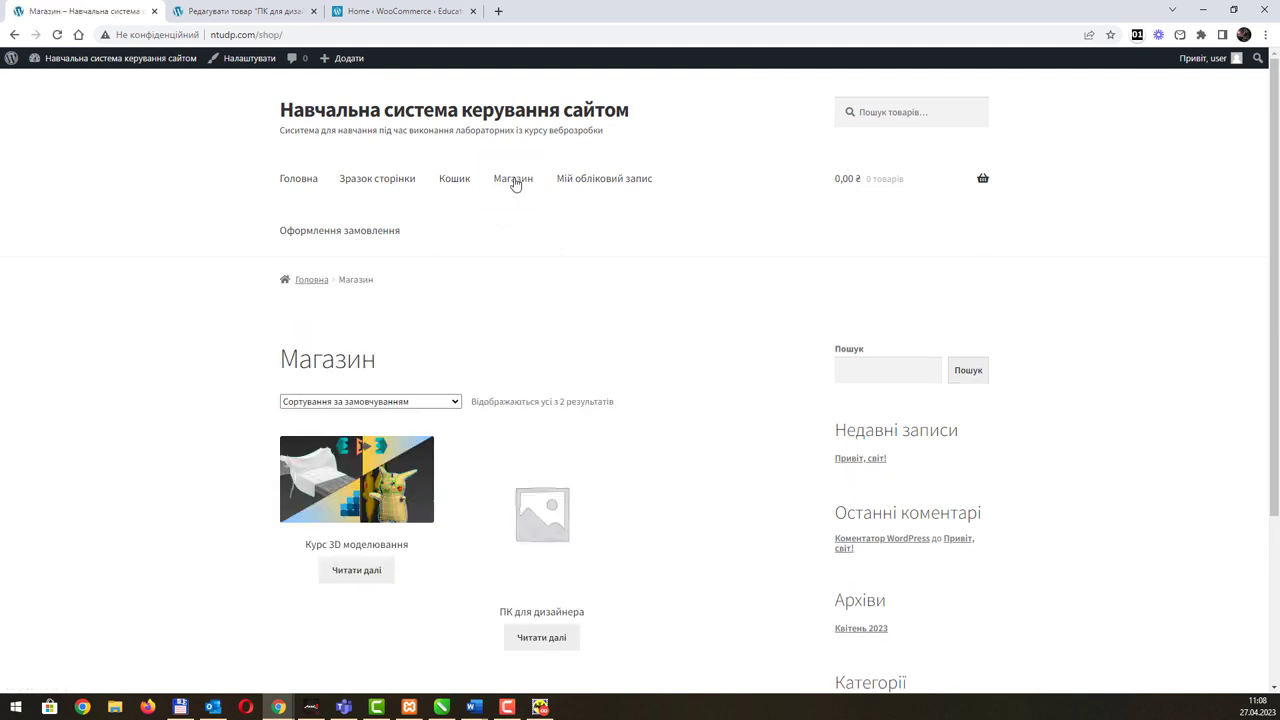
click(378, 512)
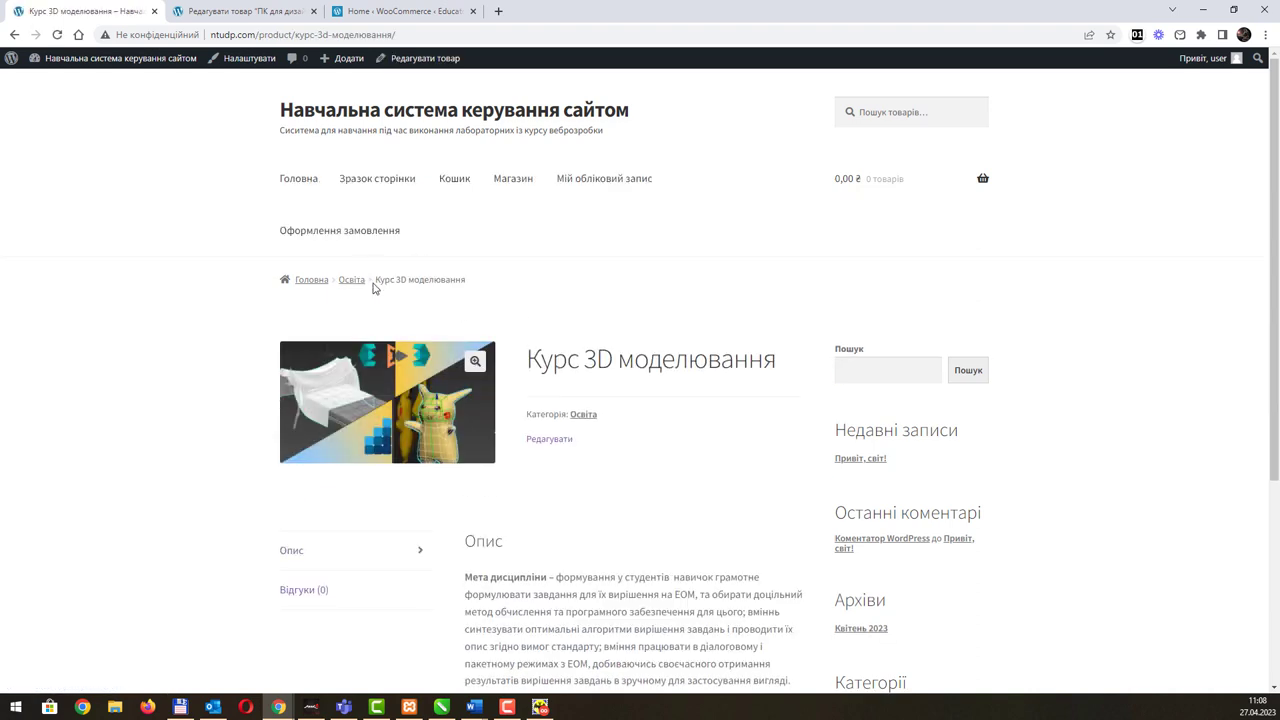
click(357, 283)
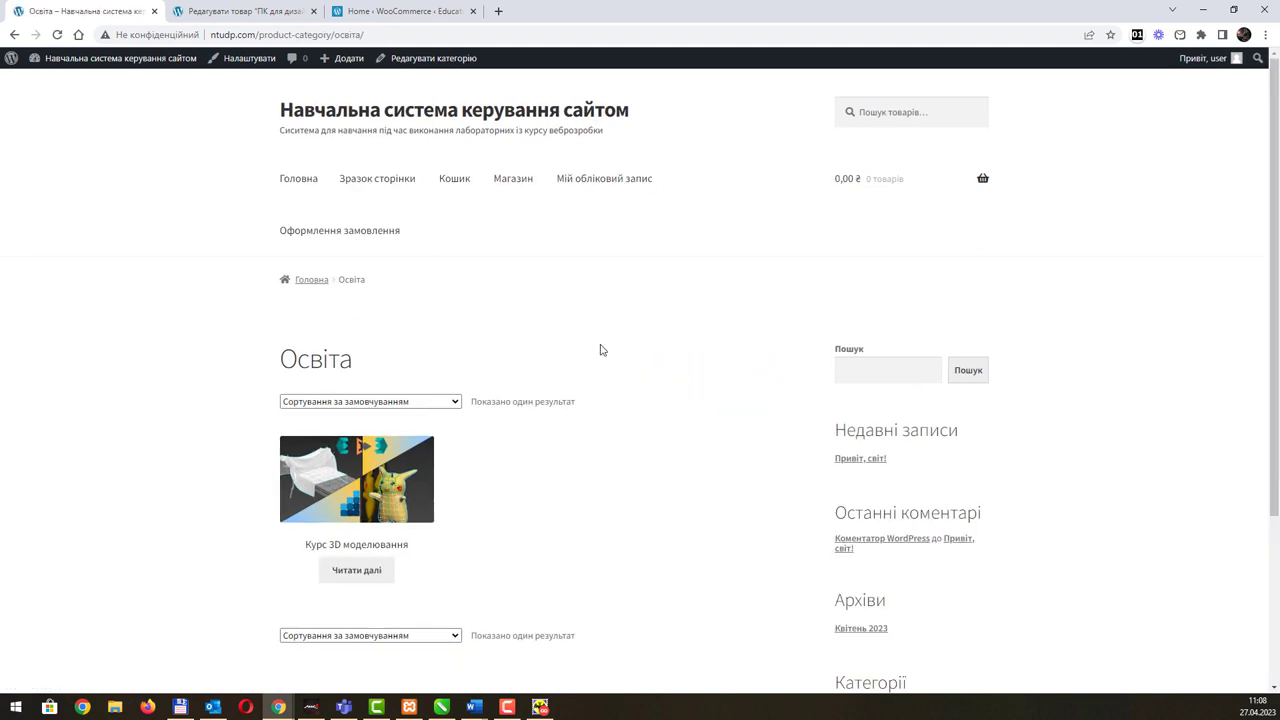
scroll(600, 349, down, 3)
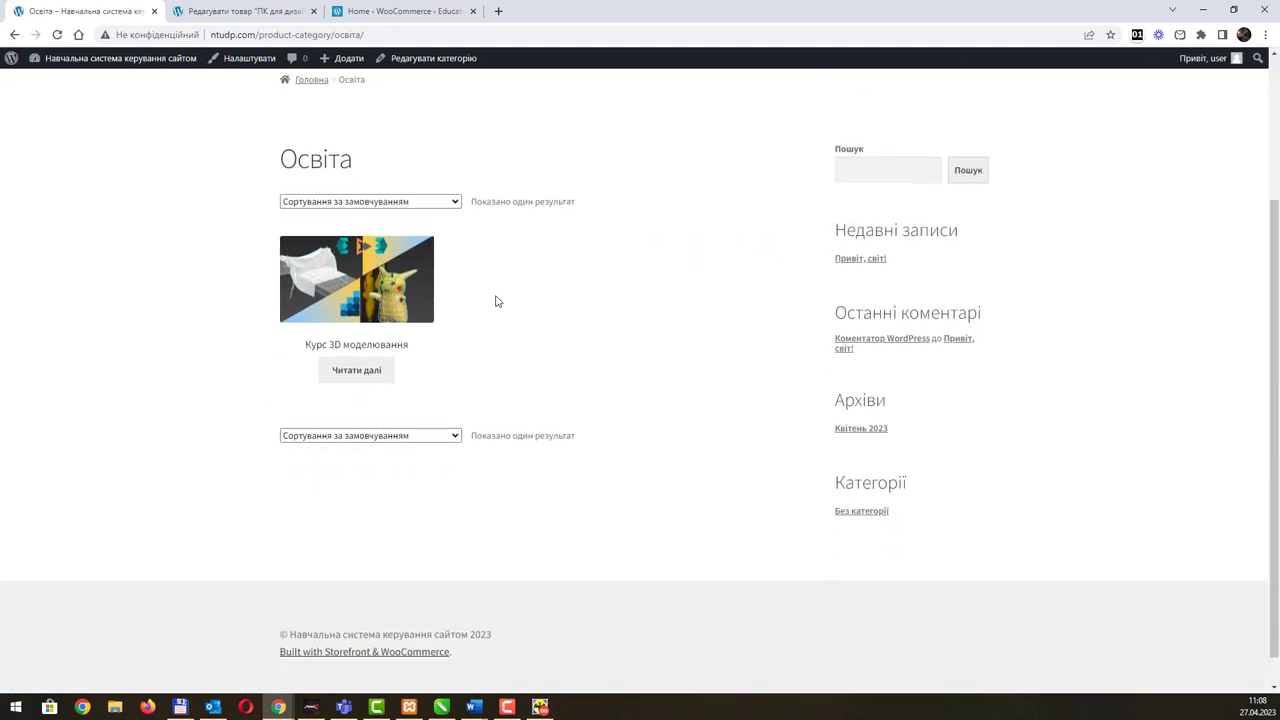
scroll(549, 357, up, 2)
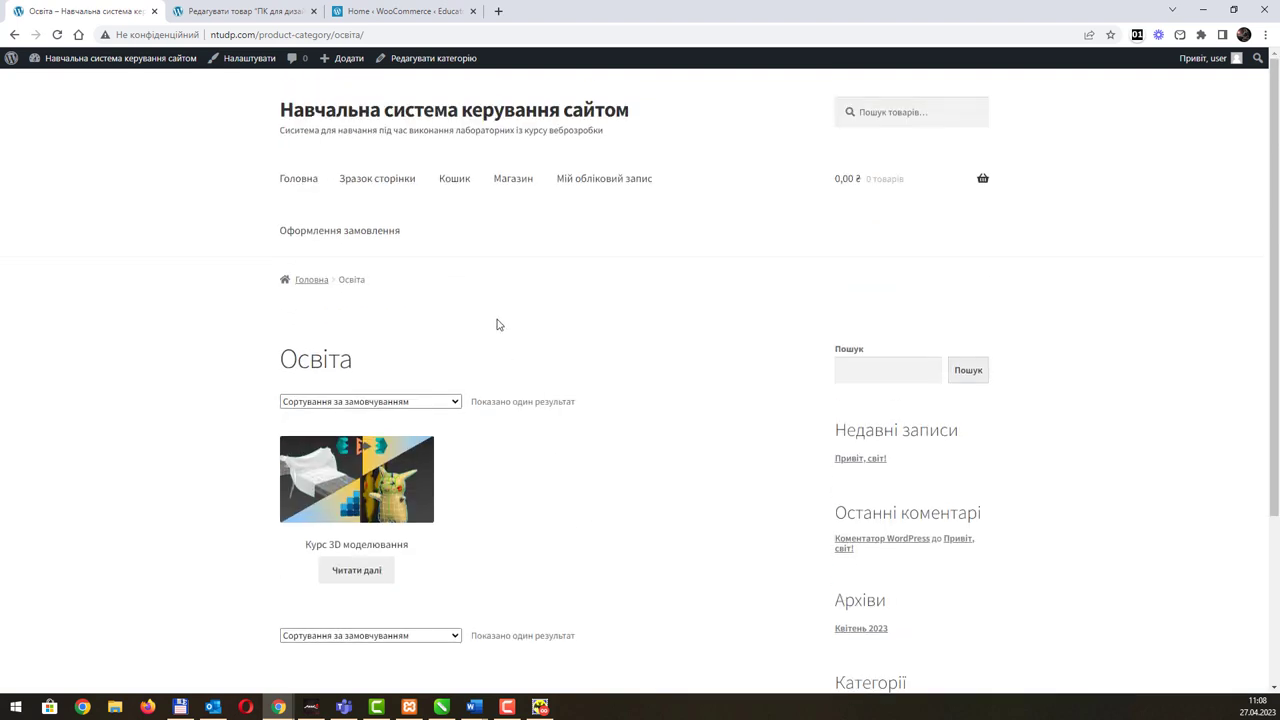
click(498, 11)
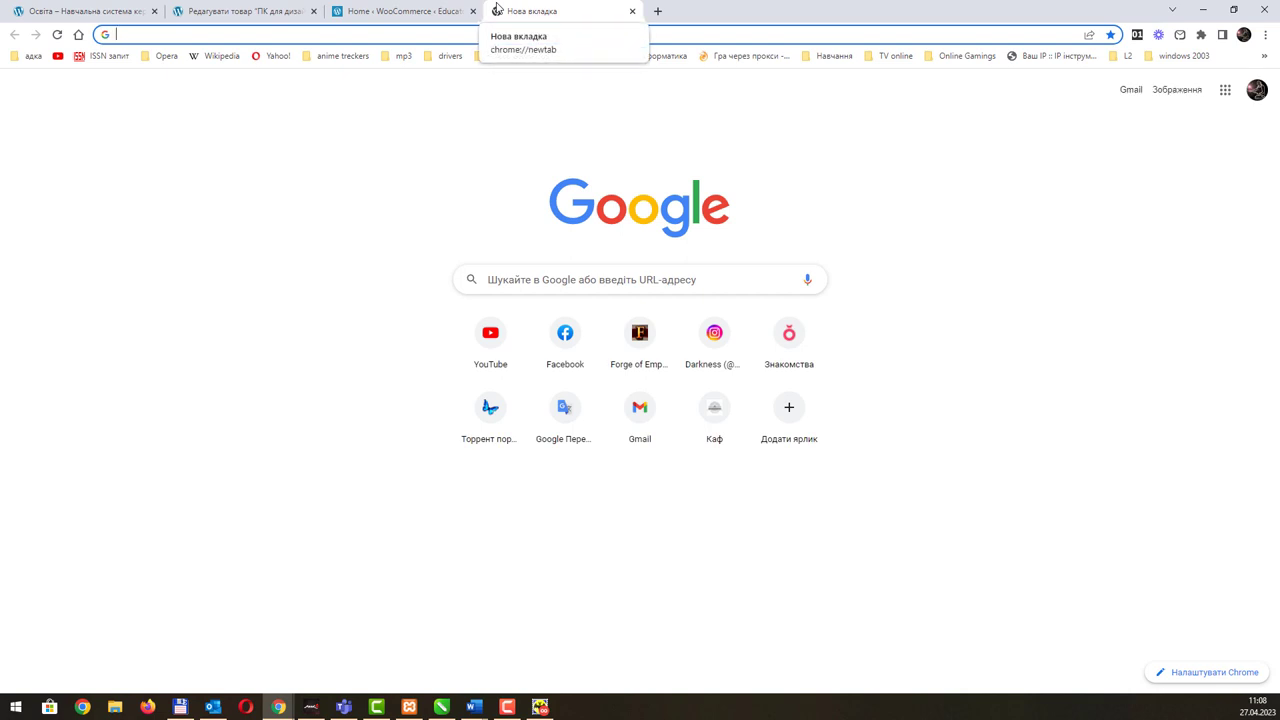
text(rozetka.ua)
key(Return)
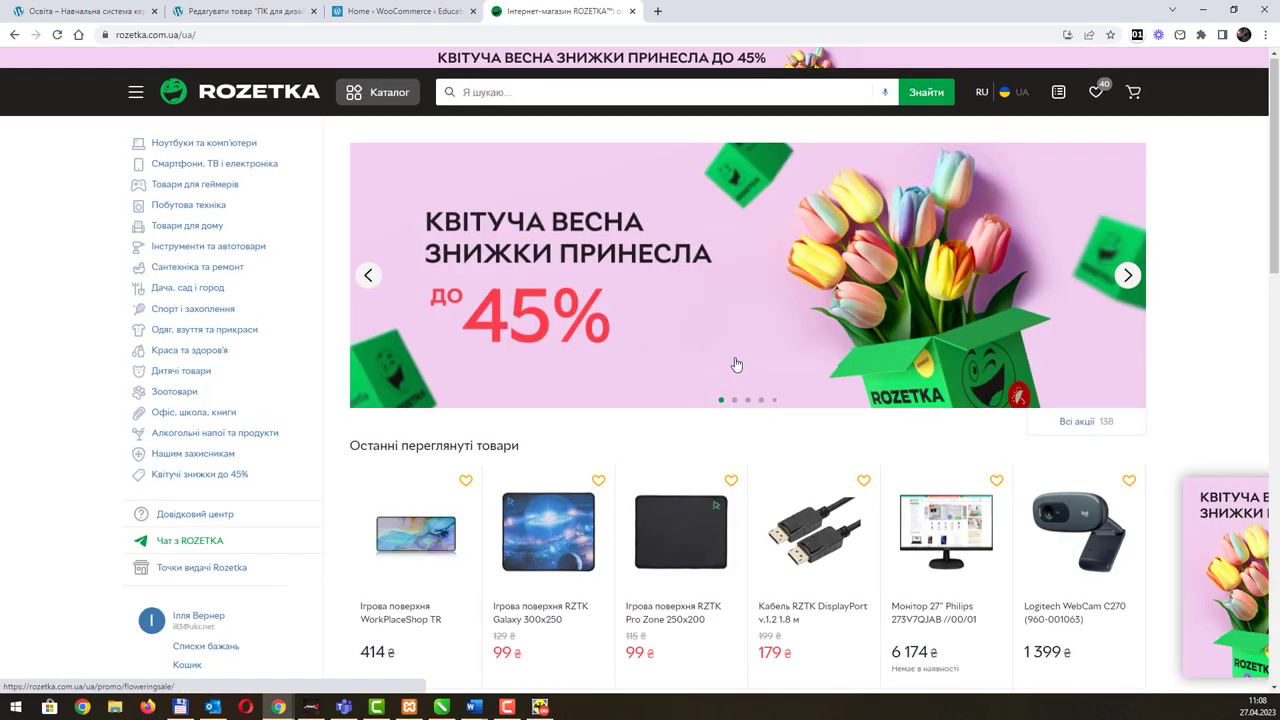
scroll(1016, 272, down, 3)
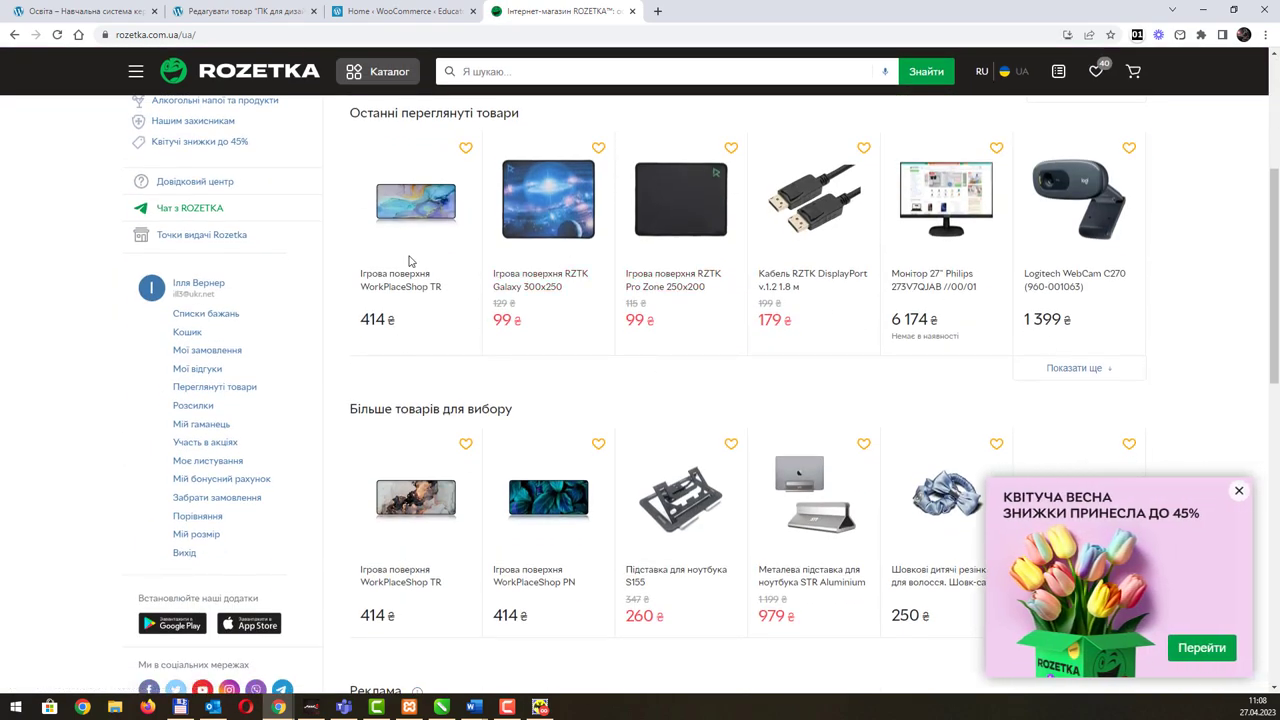
click(372, 70)
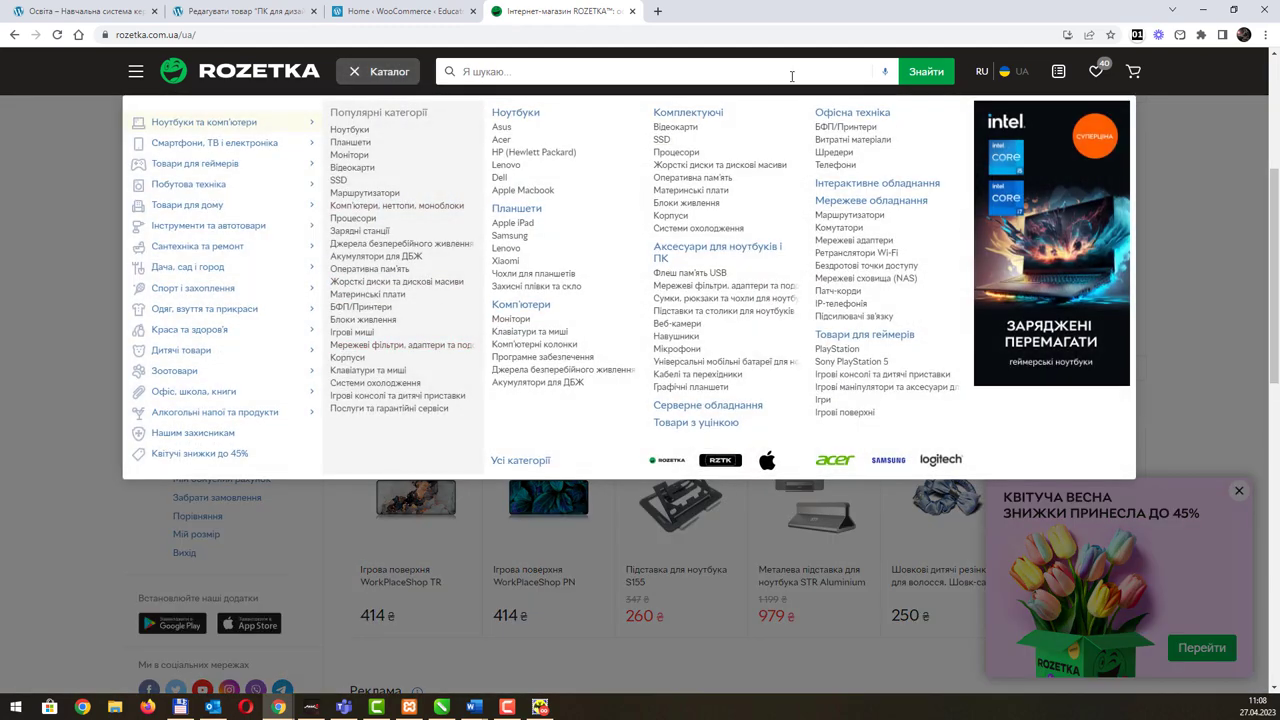
click(632, 11)
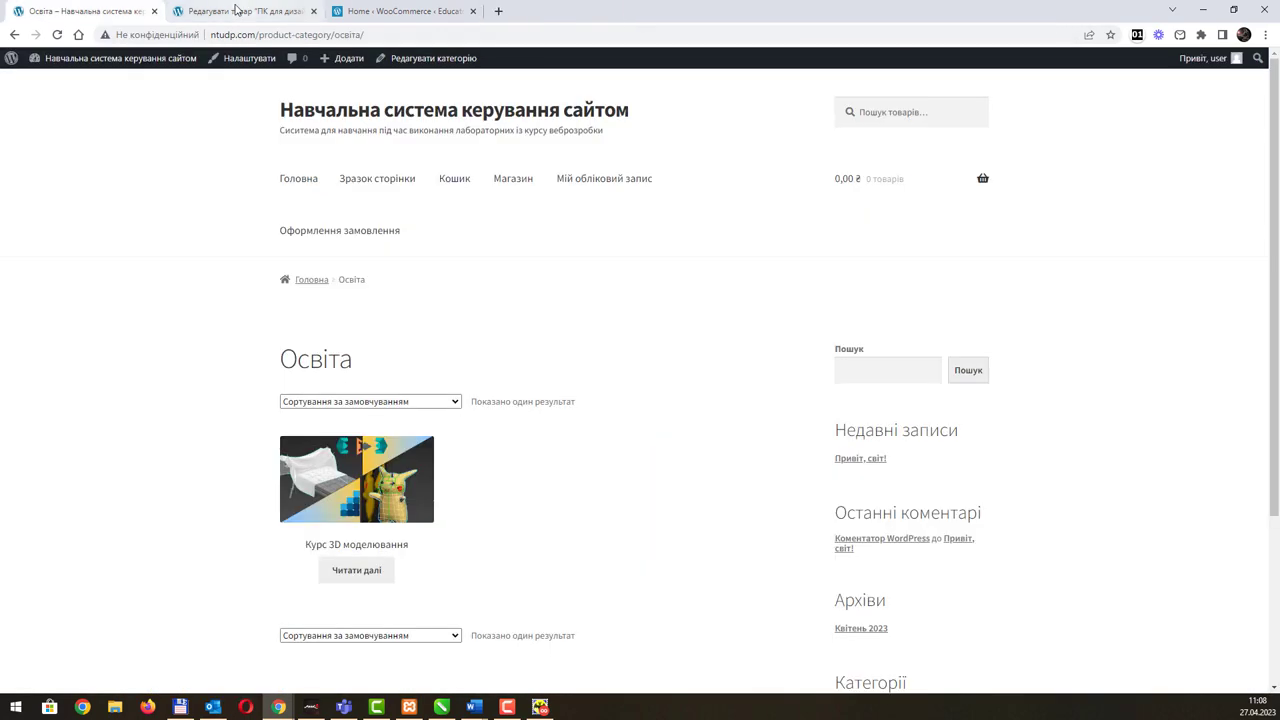
click(228, 11)
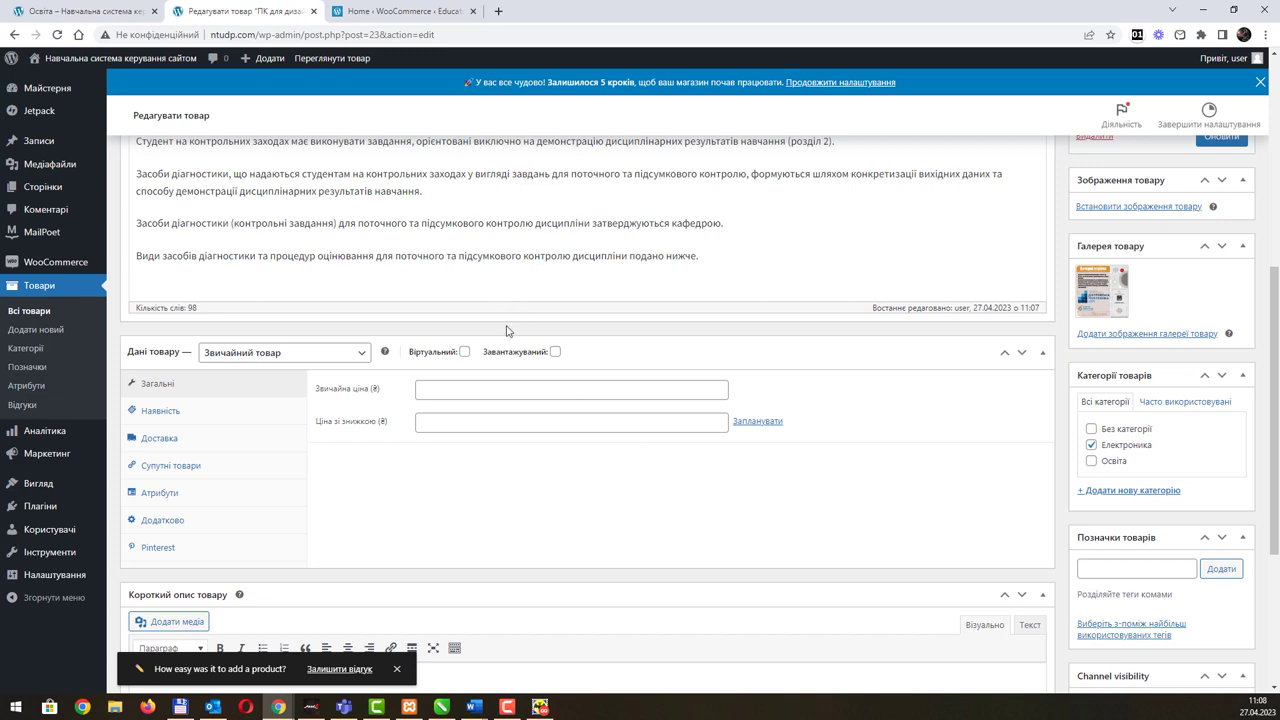
Step: Reopen ПК для дизайнера for editing from the All Products list
scroll(507, 327, down, 2)
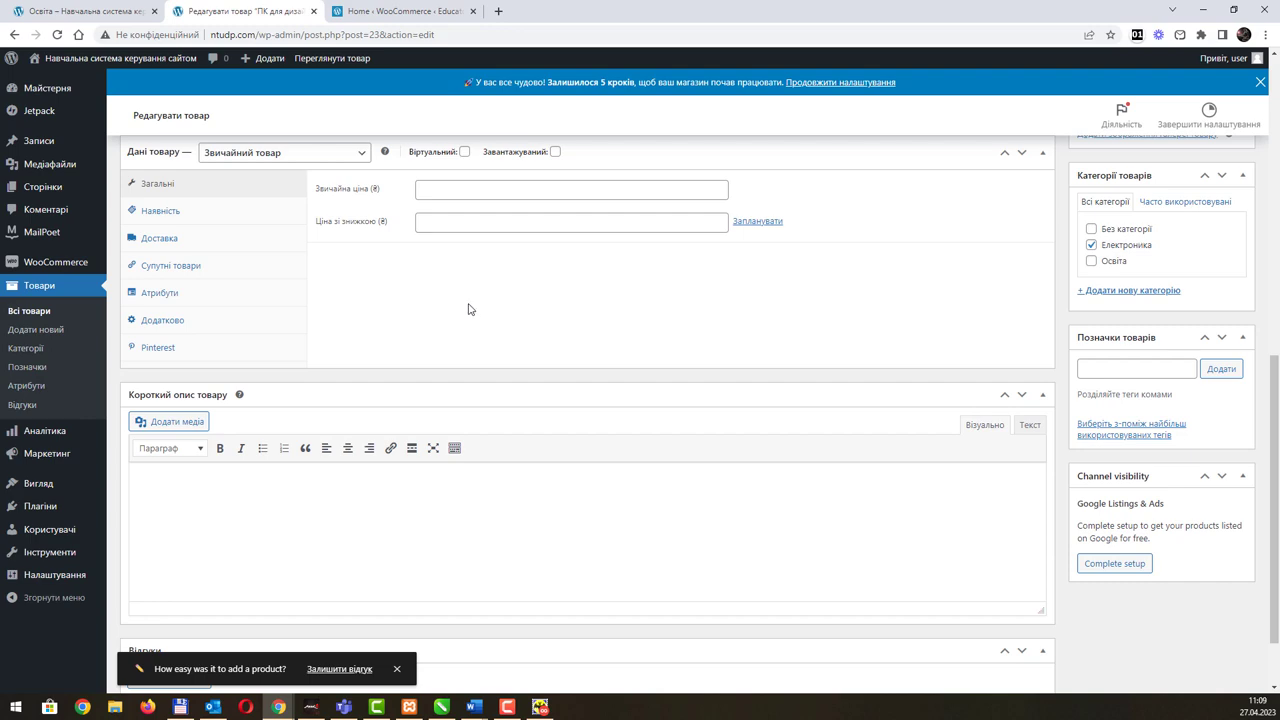
scroll(477, 305, up, 2)
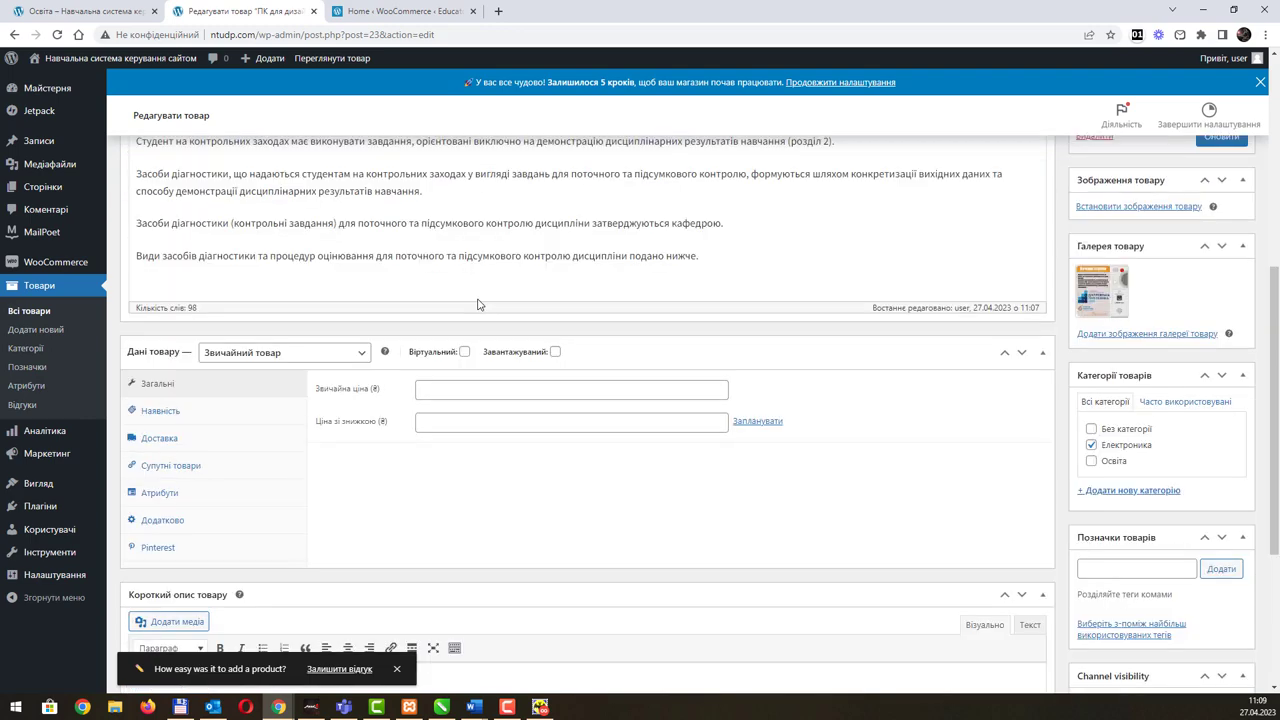
click(52, 318)
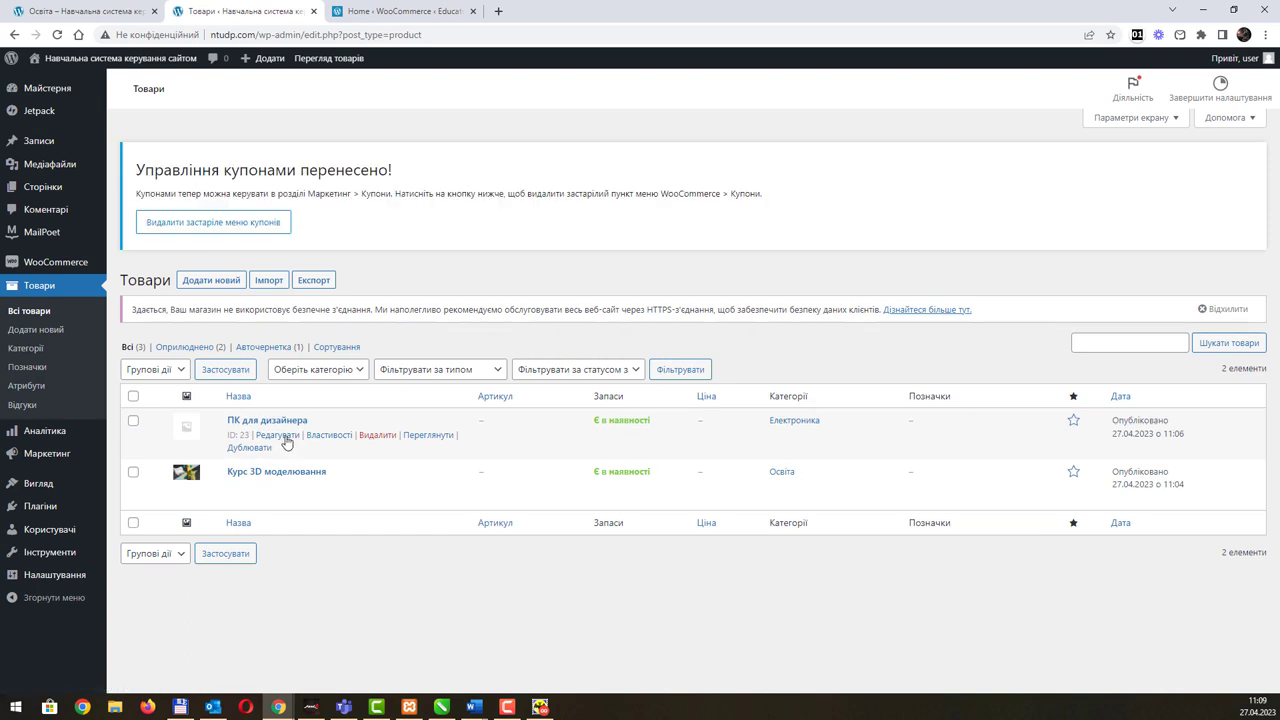
click(283, 465)
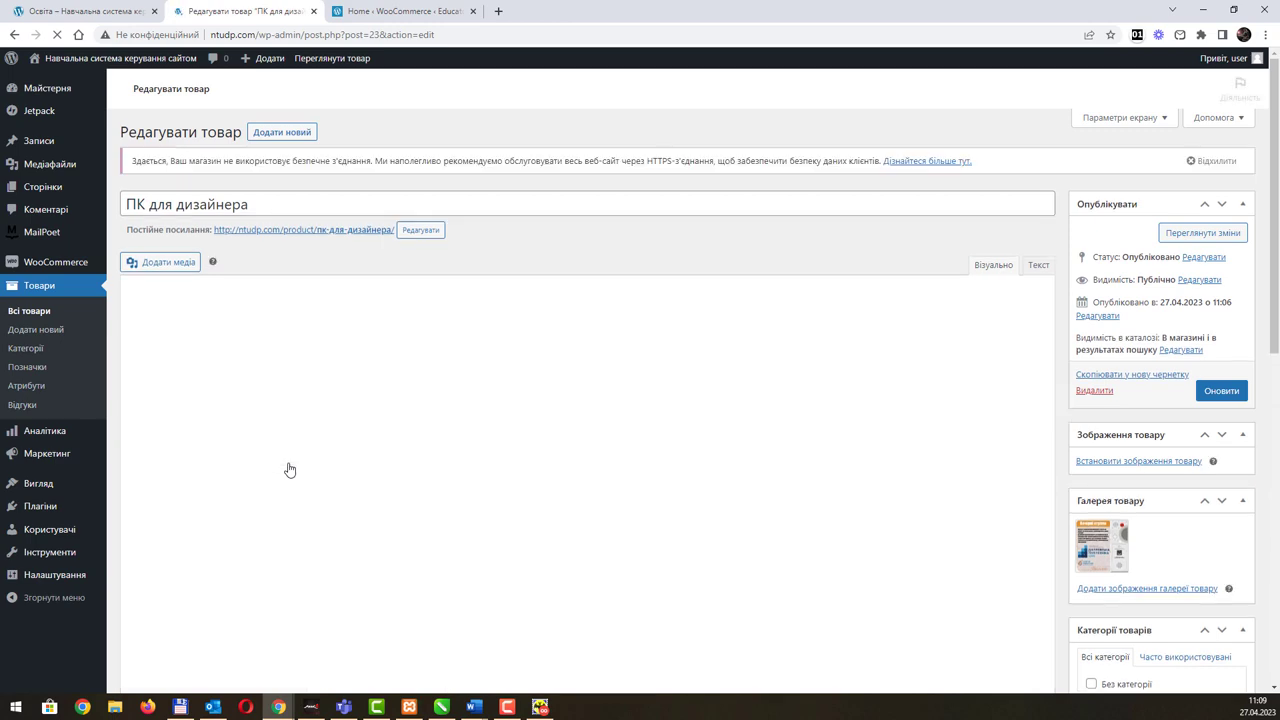
scroll(683, 355, down, 2)
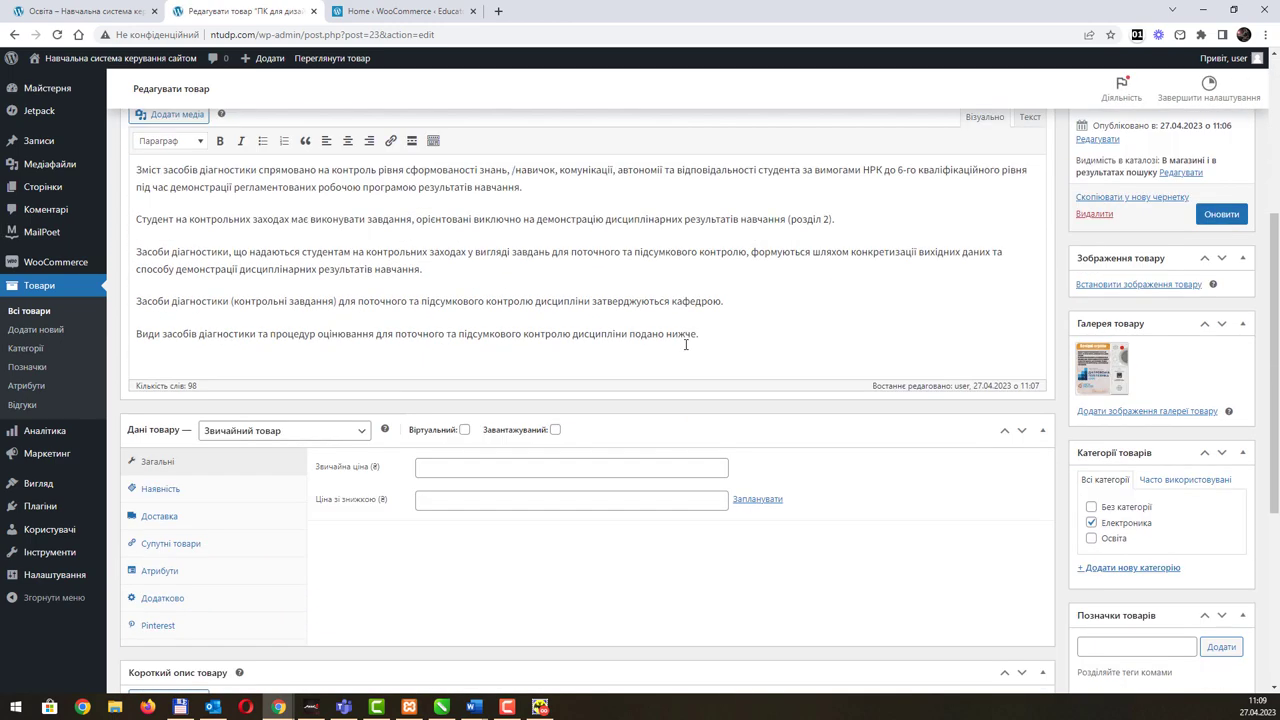
Step: Enter a regular price of 200 and a sale price of 175
click(469, 469)
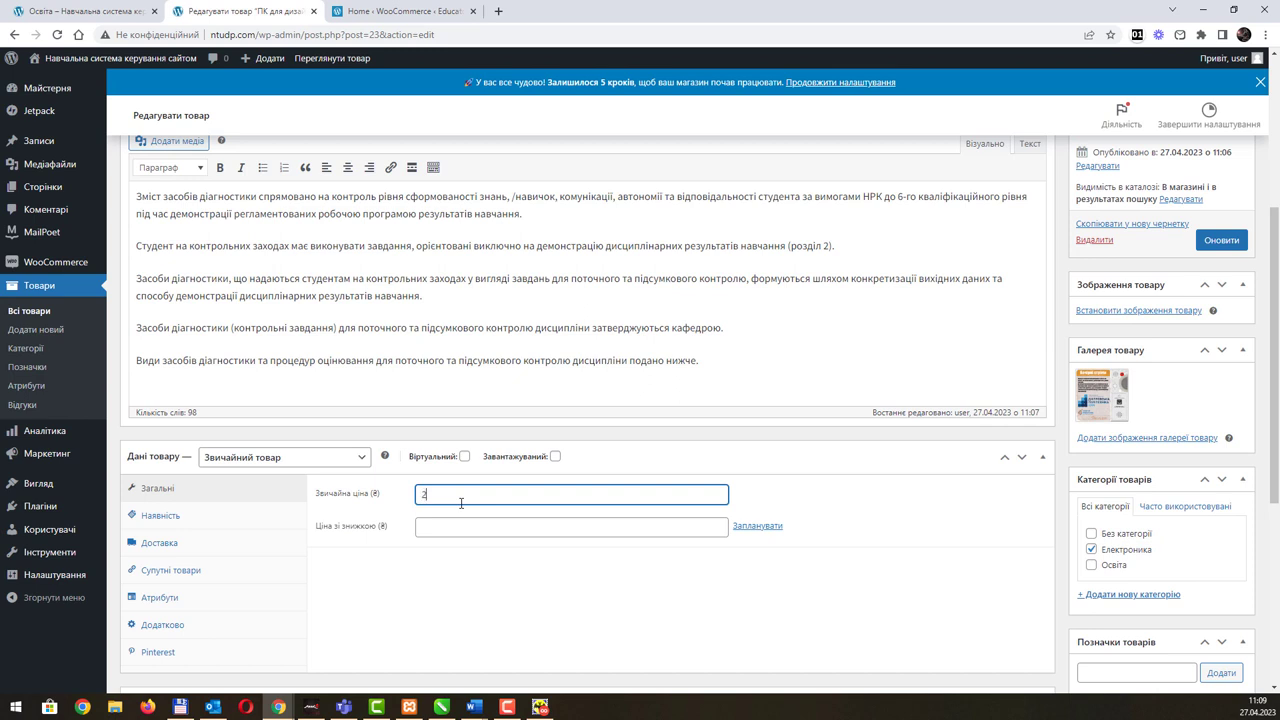
key(Tab)
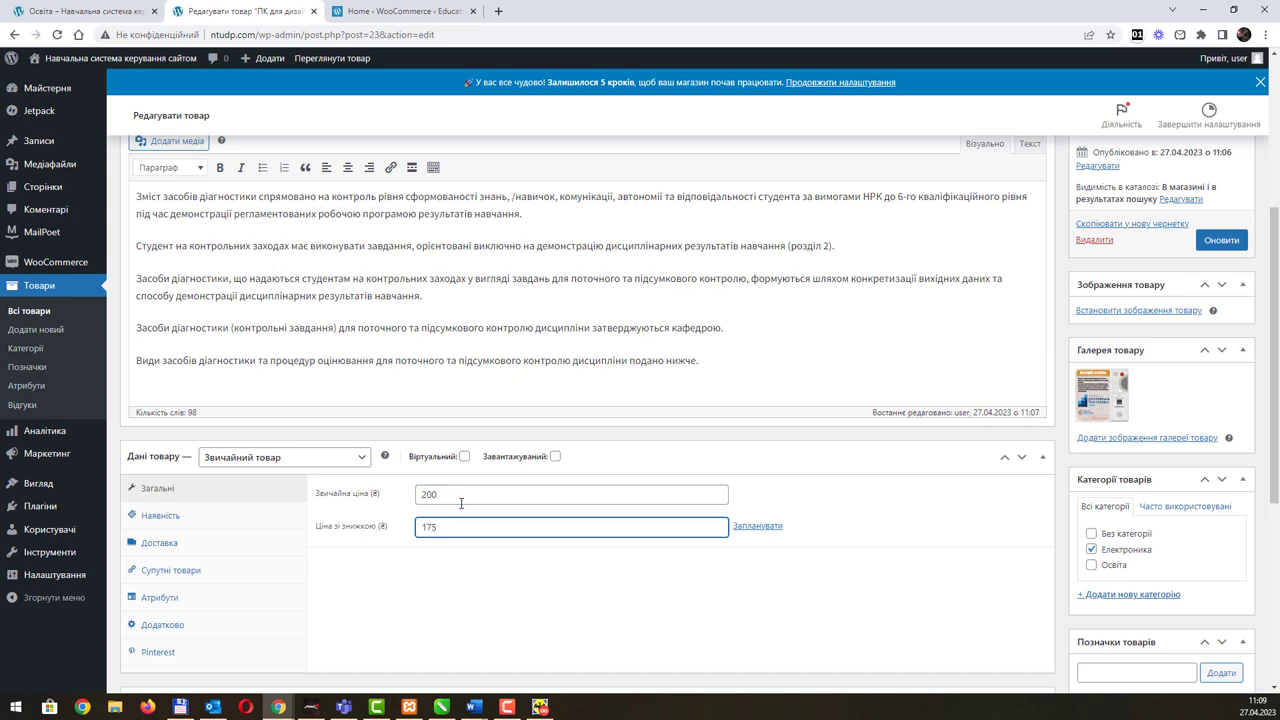
scroll(745, 466, down, 3)
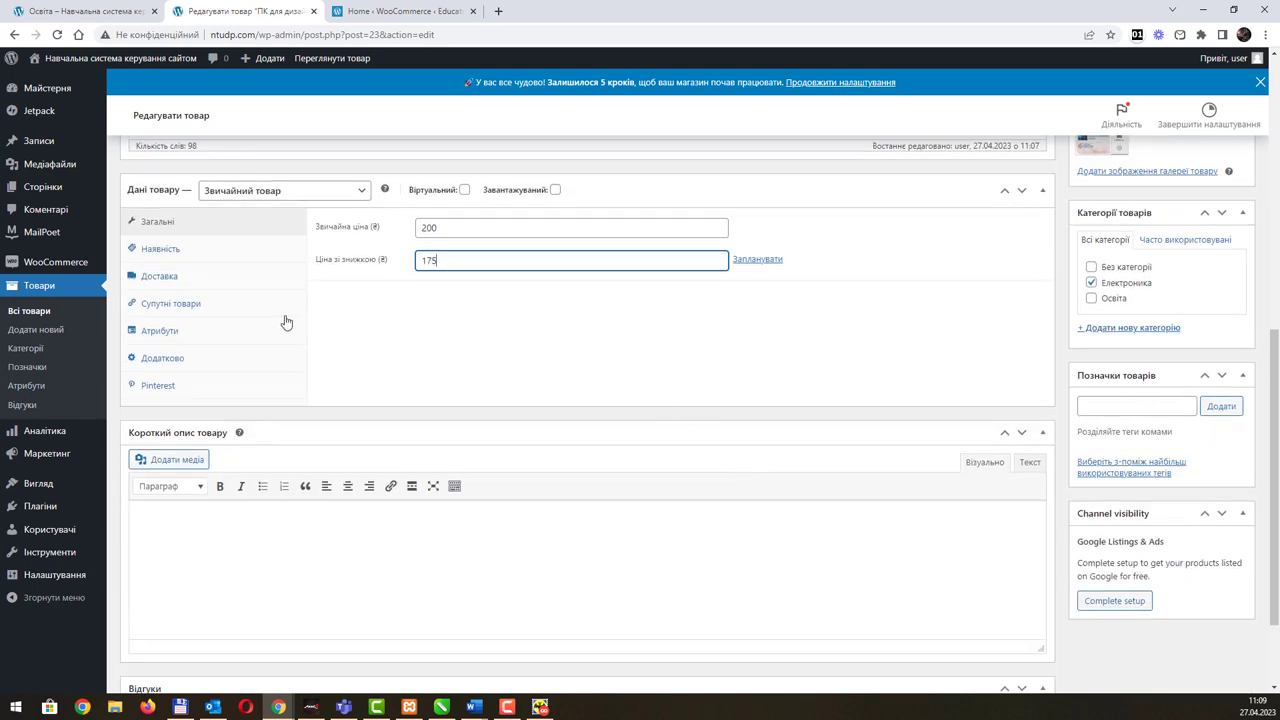
Step: Review the Product data tabs from Inventory to Pinterest, return to General, and update the product
click(164, 250)
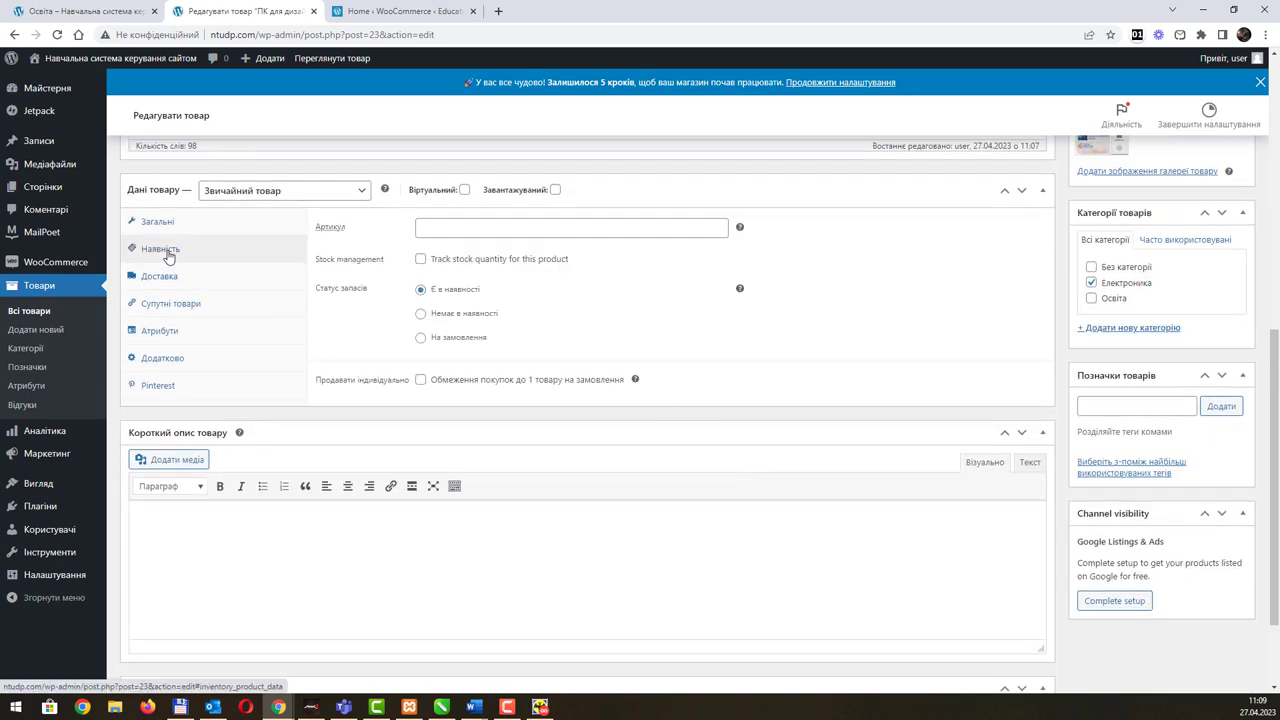
click(186, 278)
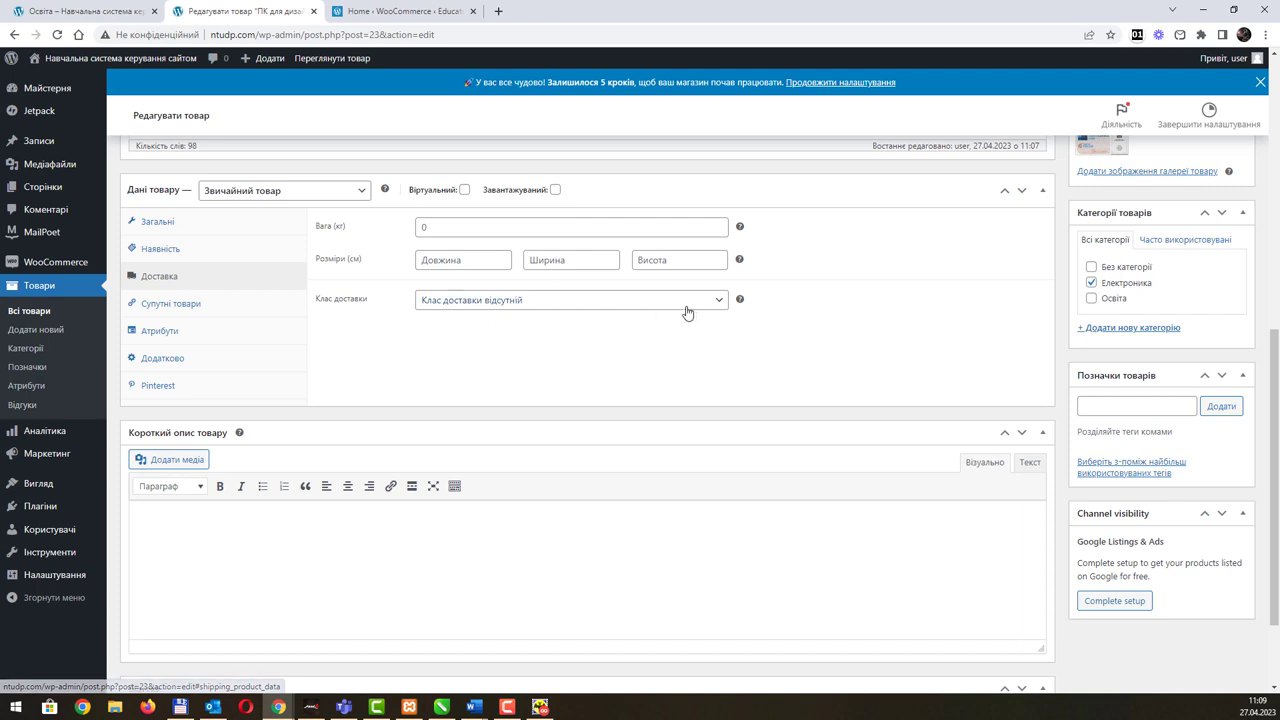
click(192, 304)
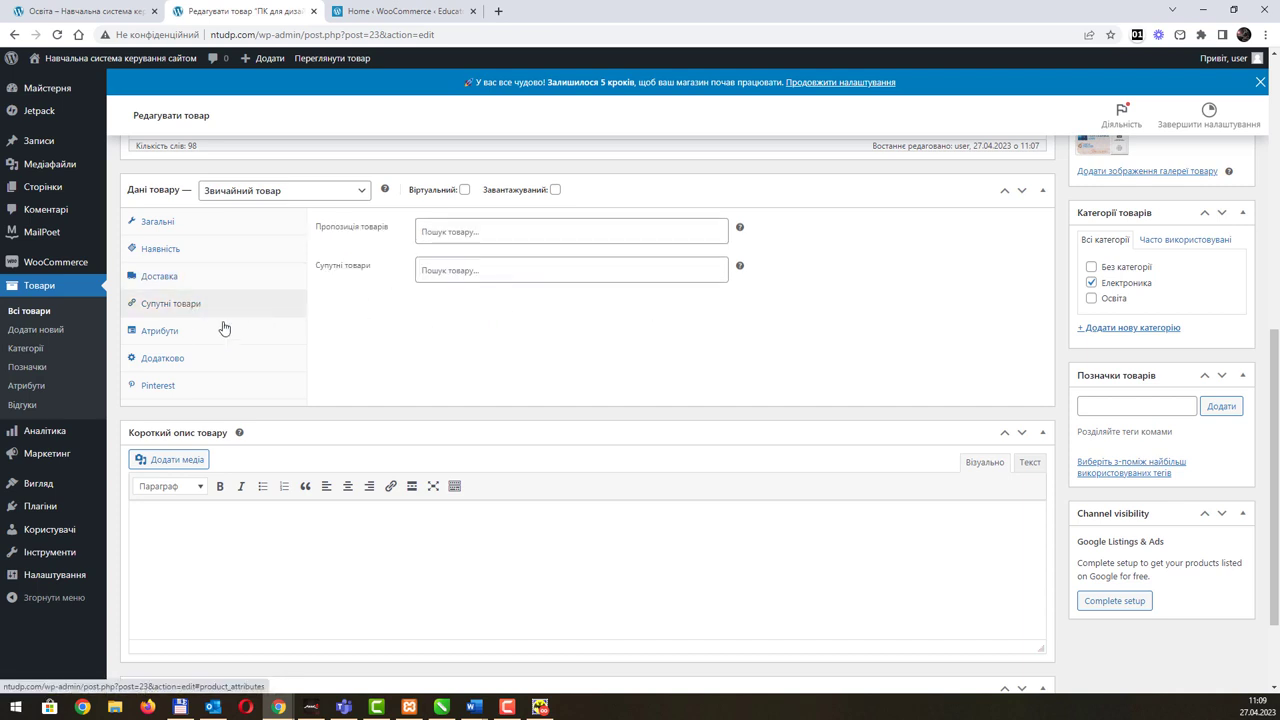
click(186, 331)
click(172, 362)
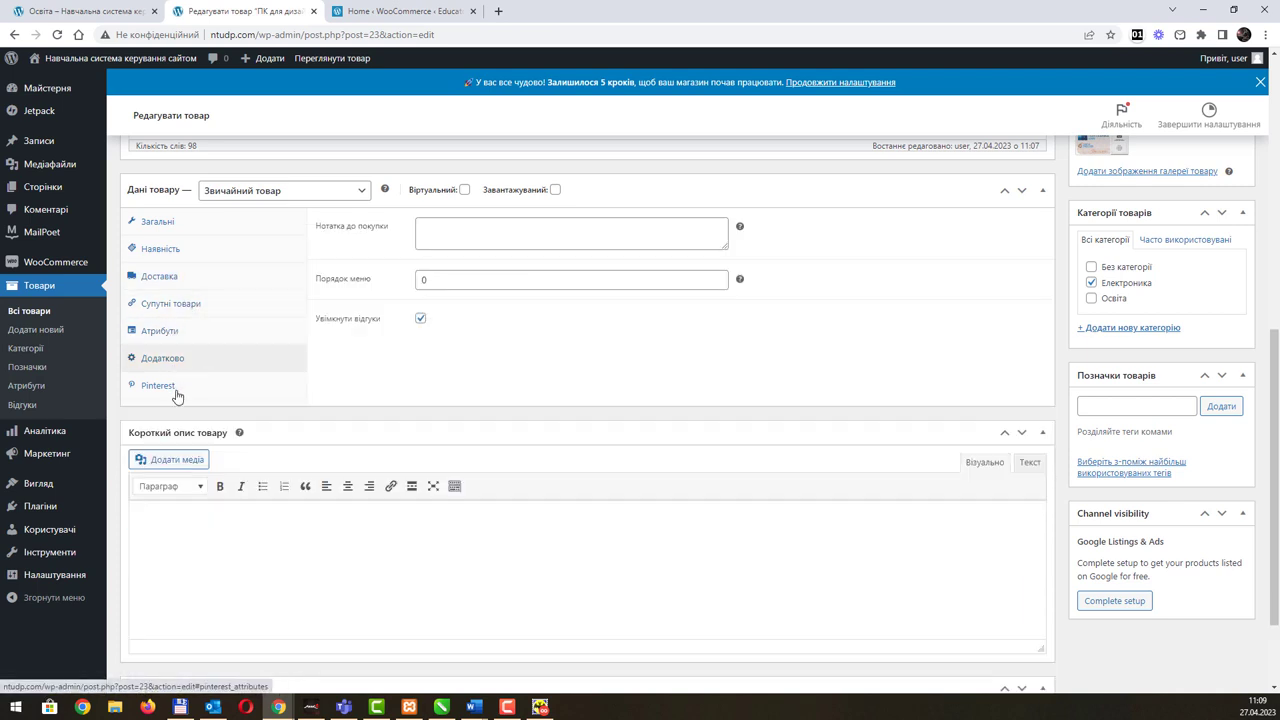
click(177, 390)
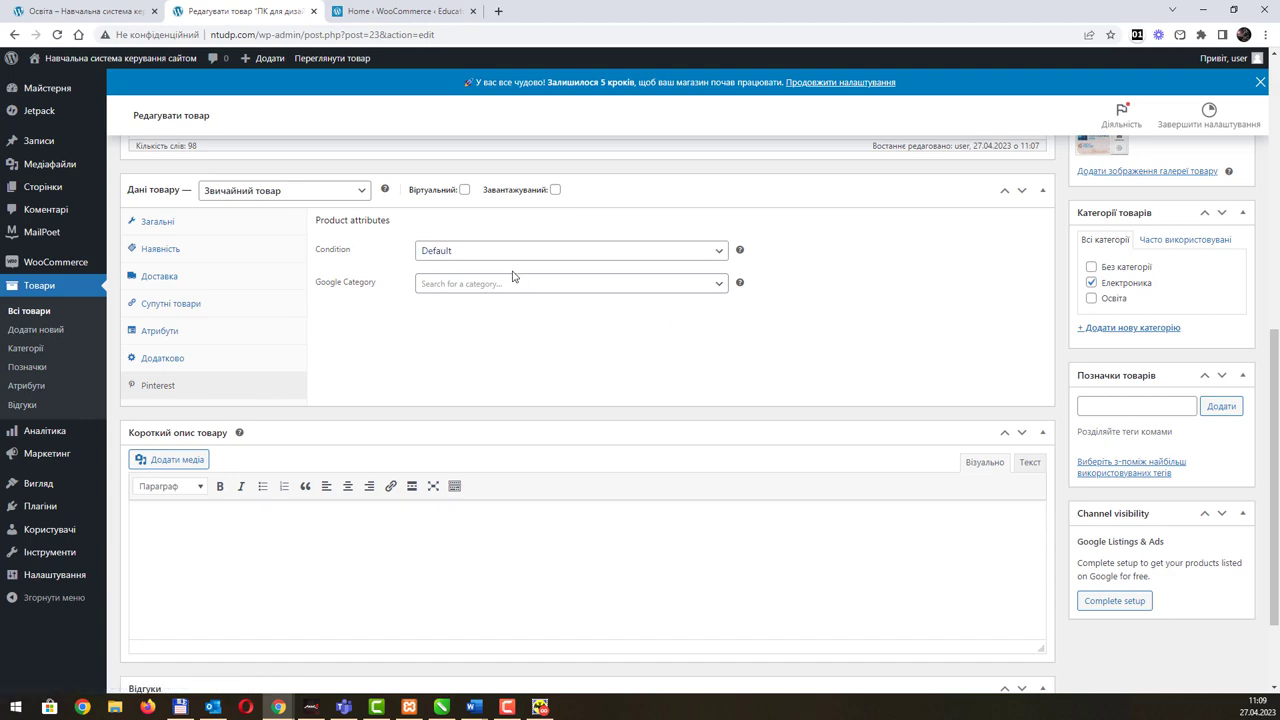
click(183, 226)
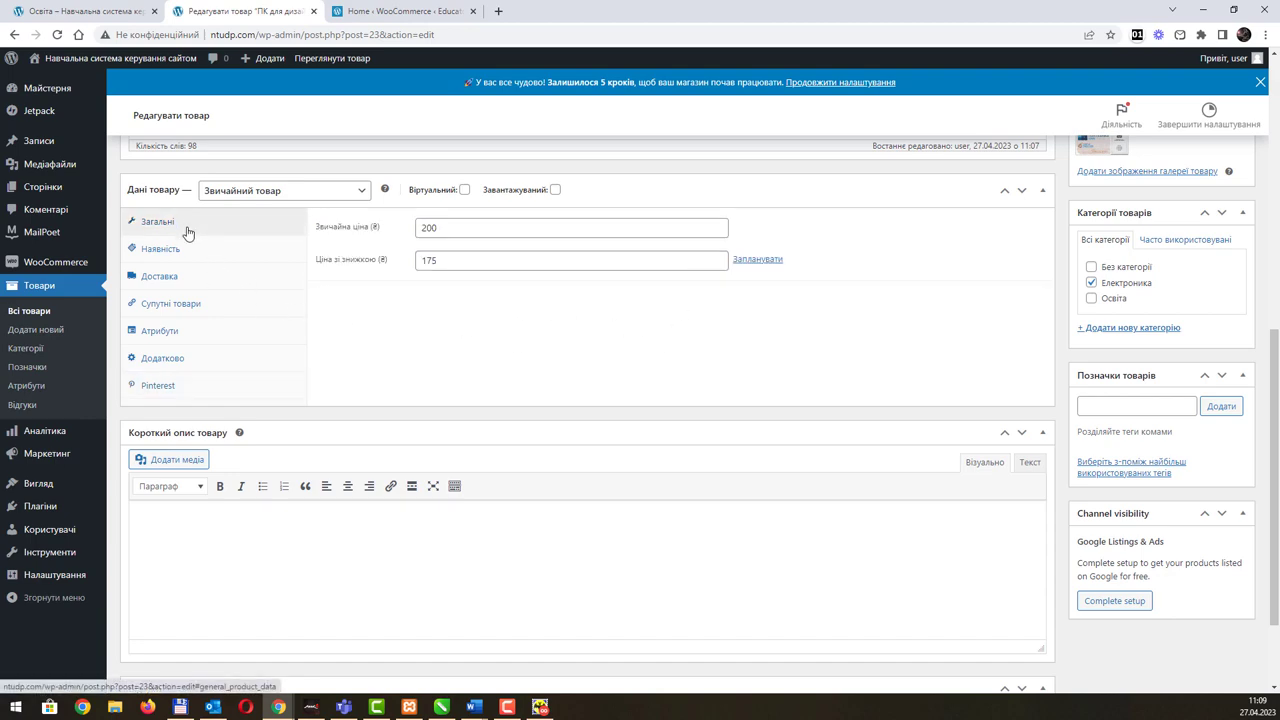
scroll(603, 400, up, 2)
scroll(617, 410, up, 3)
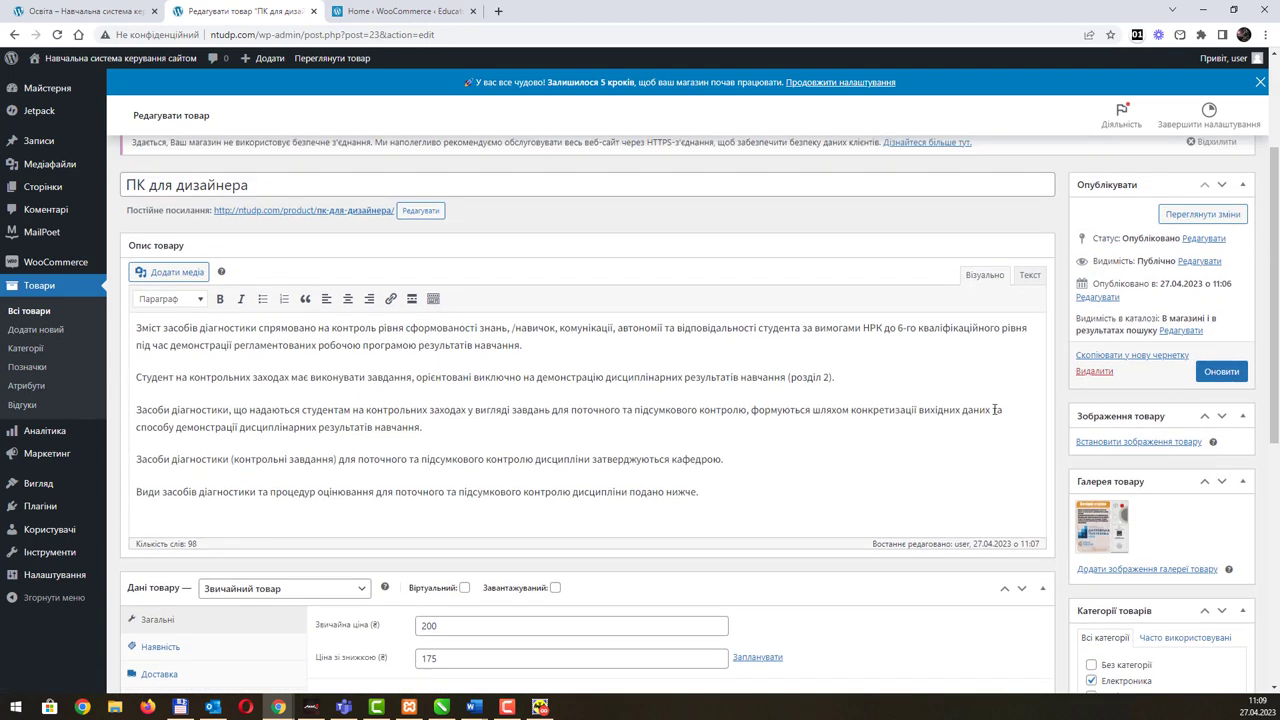
click(1215, 375)
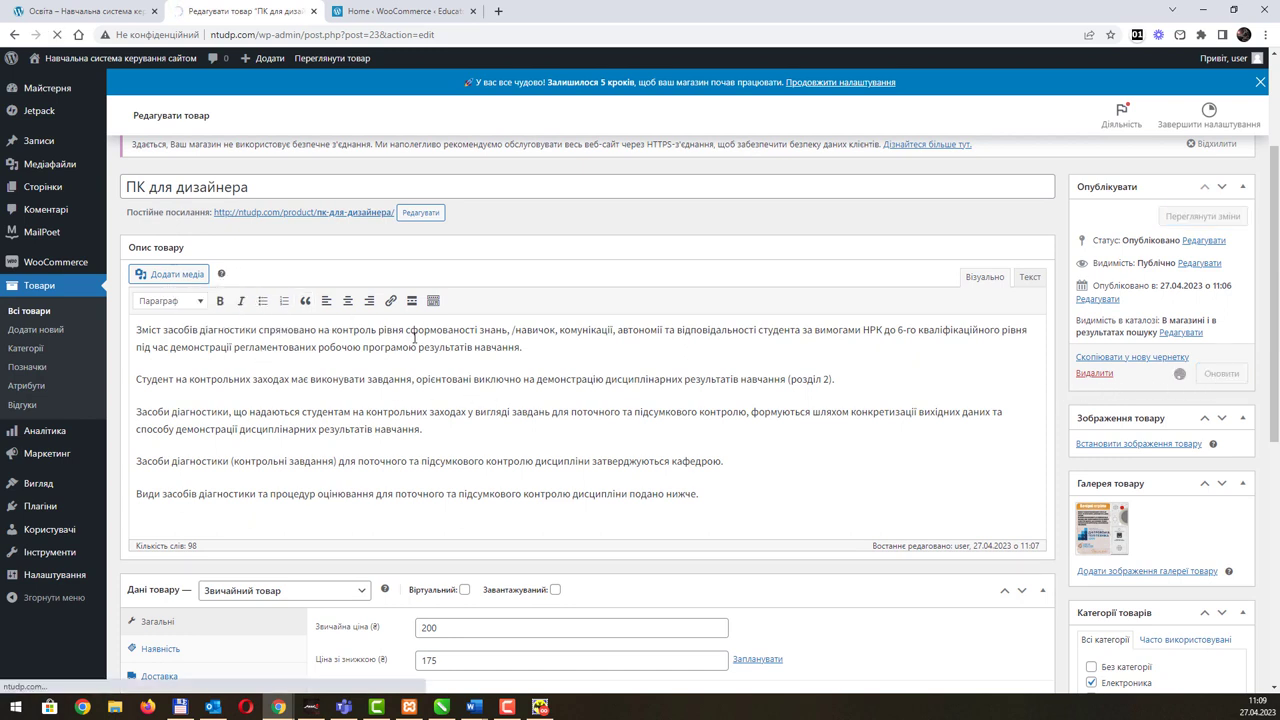
Step: Set Курс 3D моделювання to regular price 555 and sale price 444, update it, then view the Освіта tab
click(40, 316)
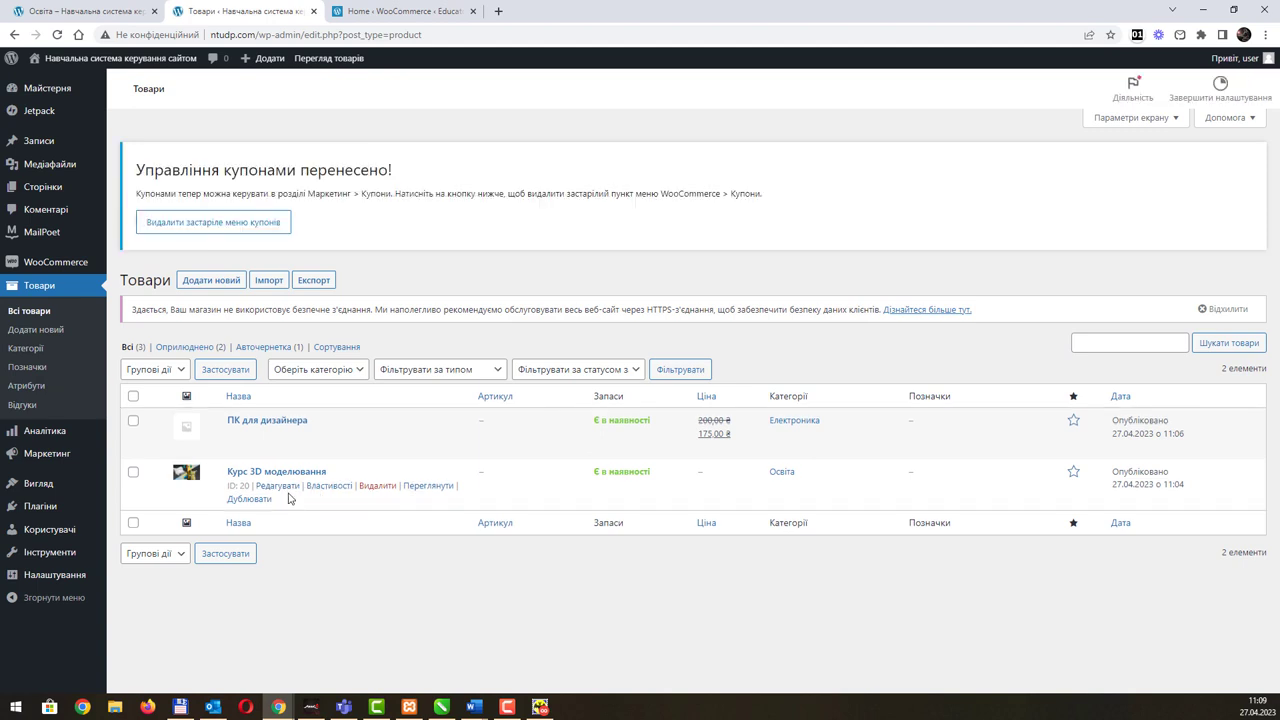
click(286, 487)
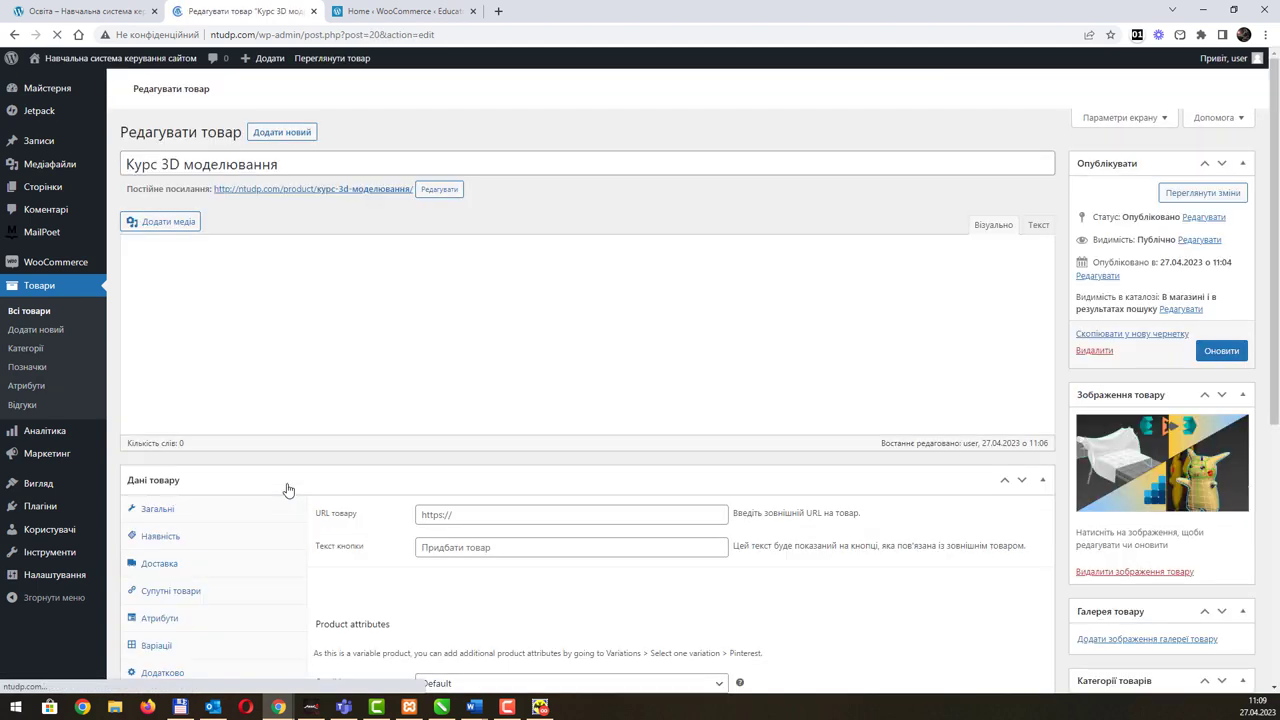
scroll(516, 444, down, 3)
click(455, 414)
text(555)
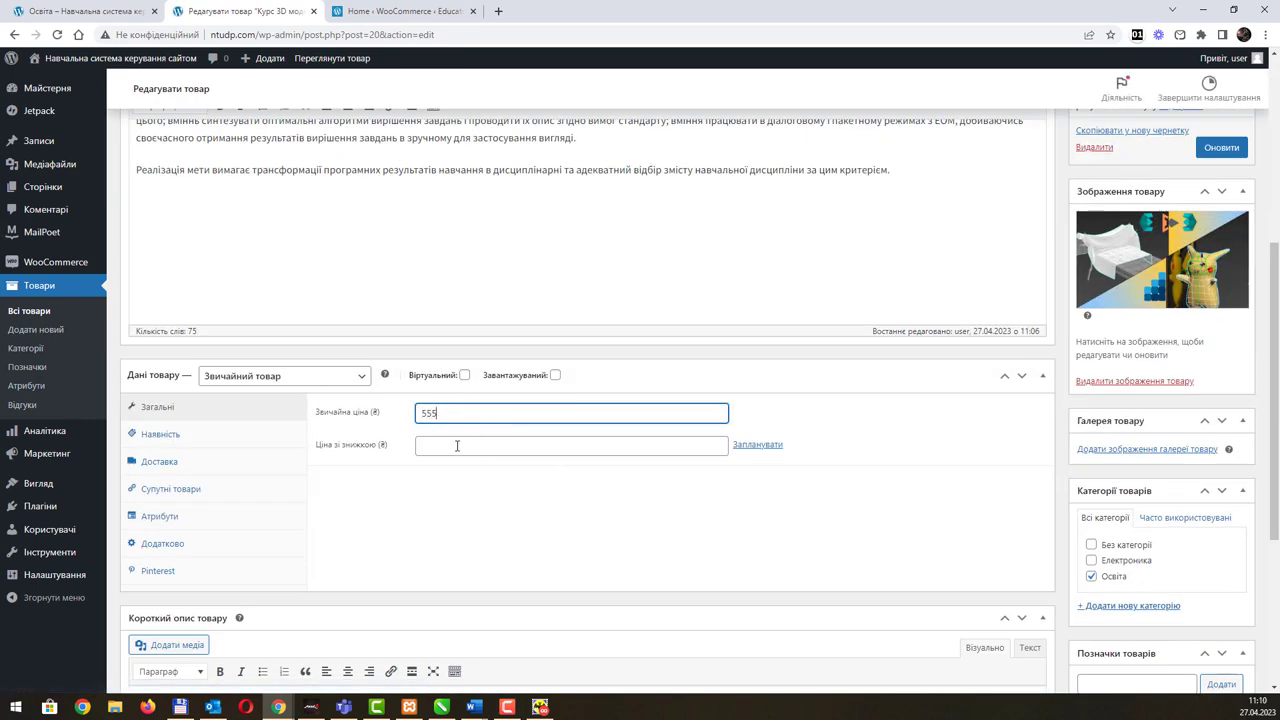
click(457, 446)
text(444)
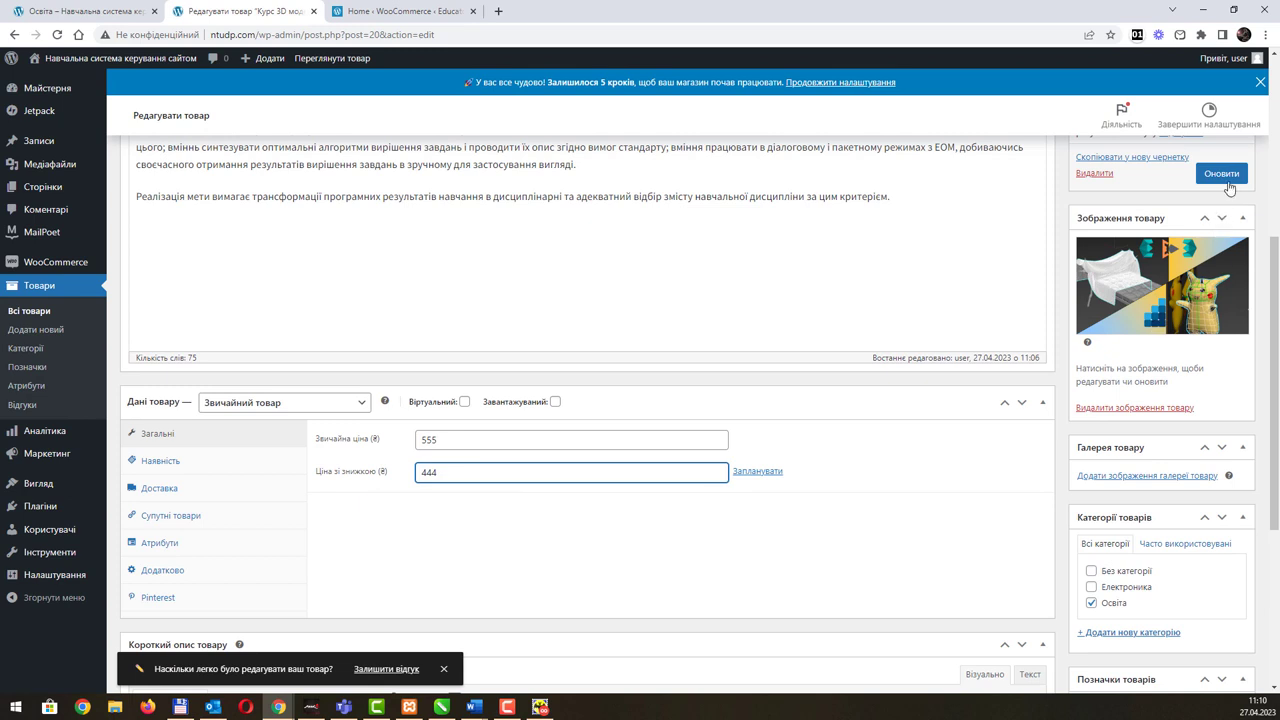
click(1228, 176)
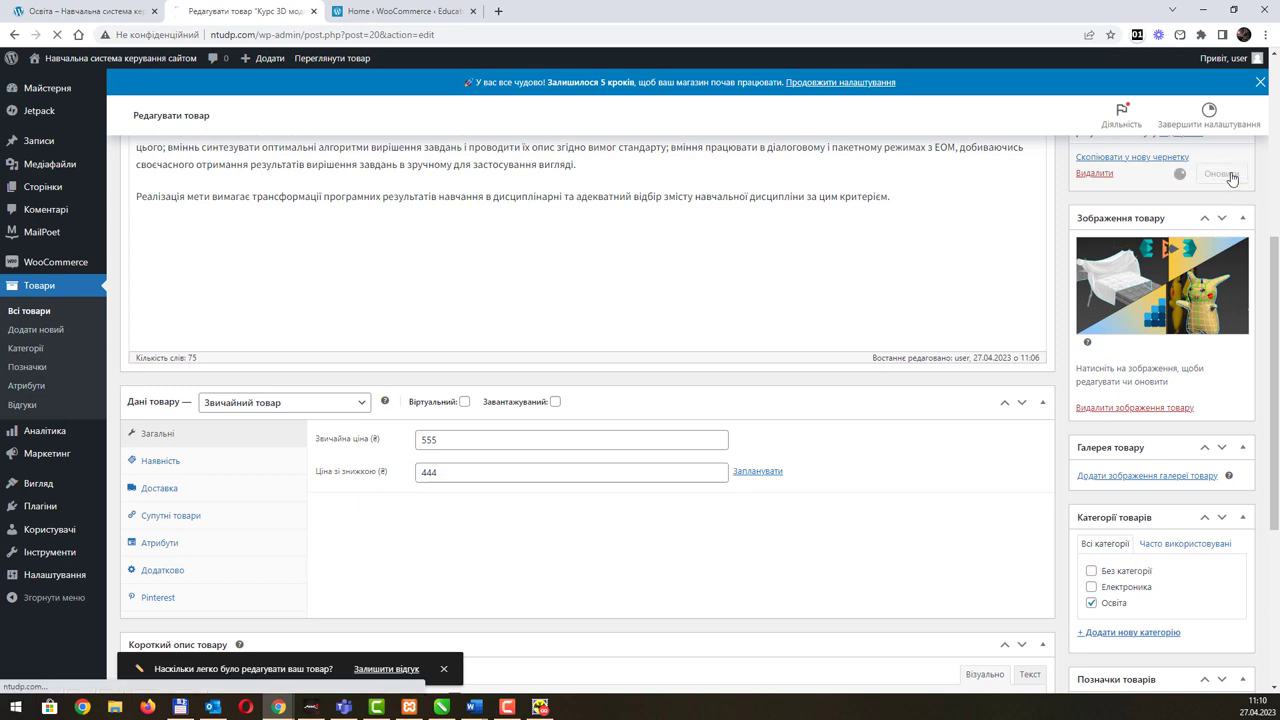
click(122, 22)
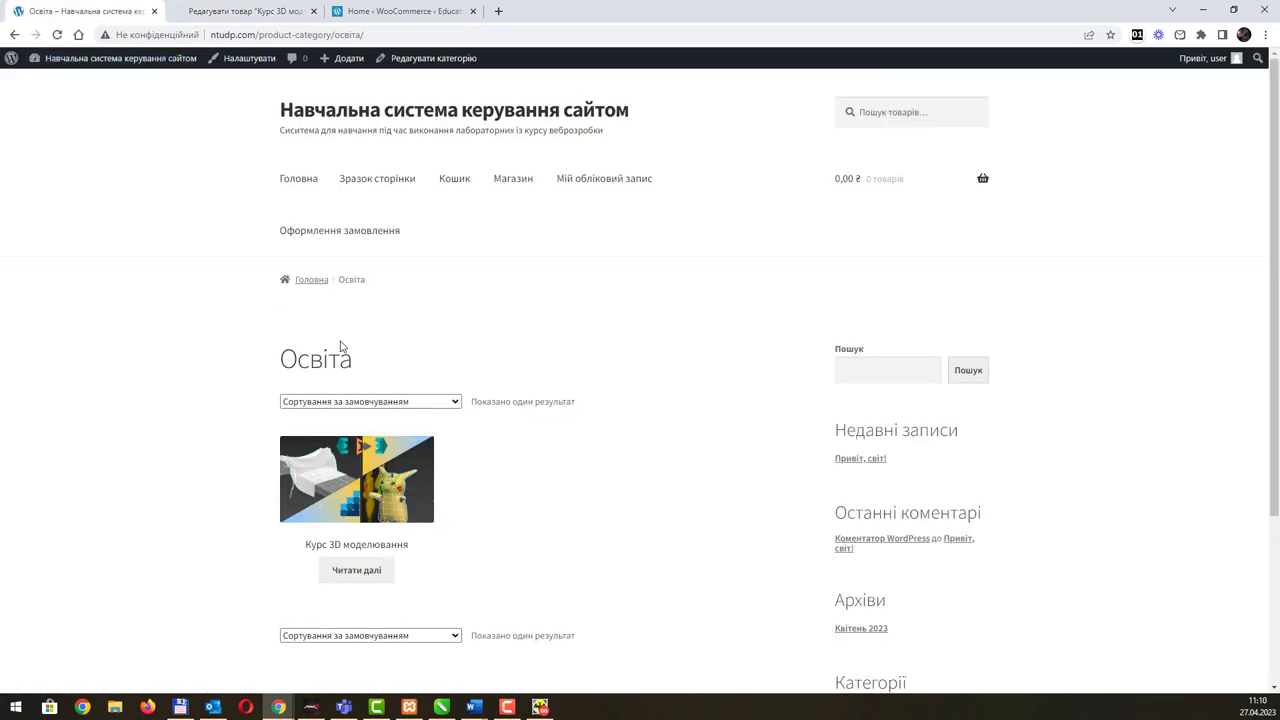
Step: Check both products' crossed-out and sale prices on the shop page, then return to the Курс 3D моделювання editor
click(503, 186)
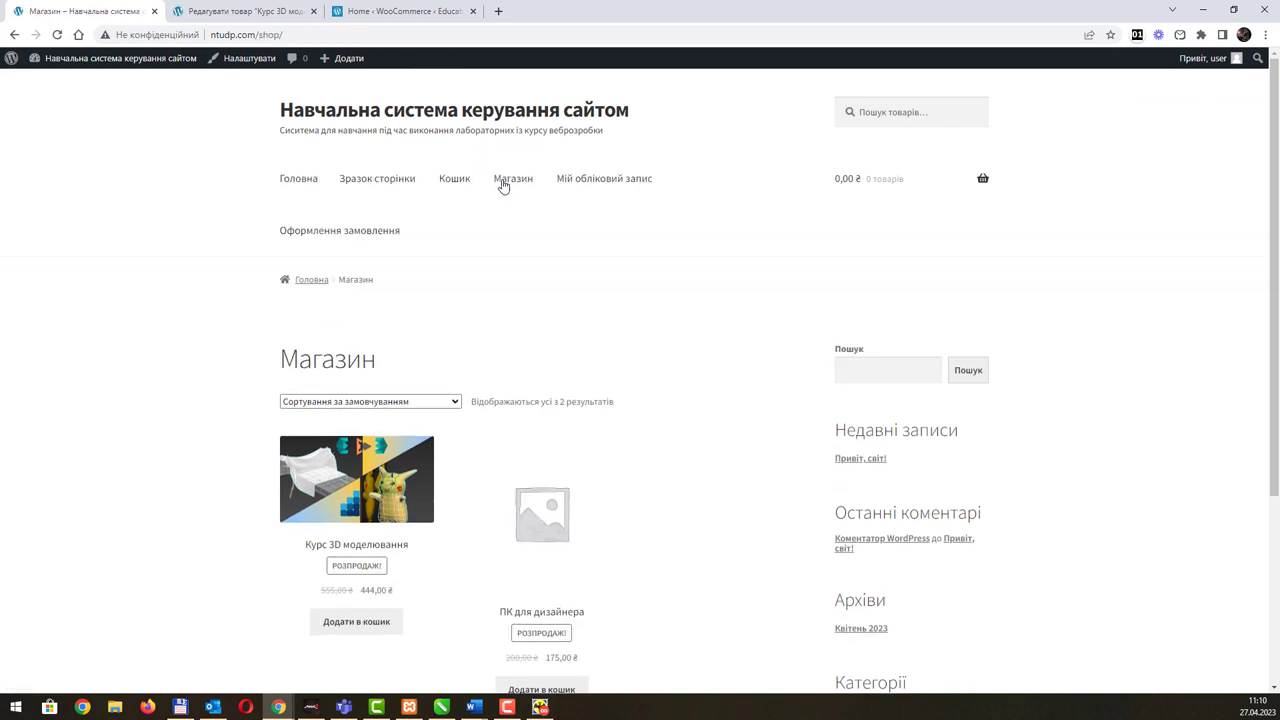
scroll(440, 570, down, 2)
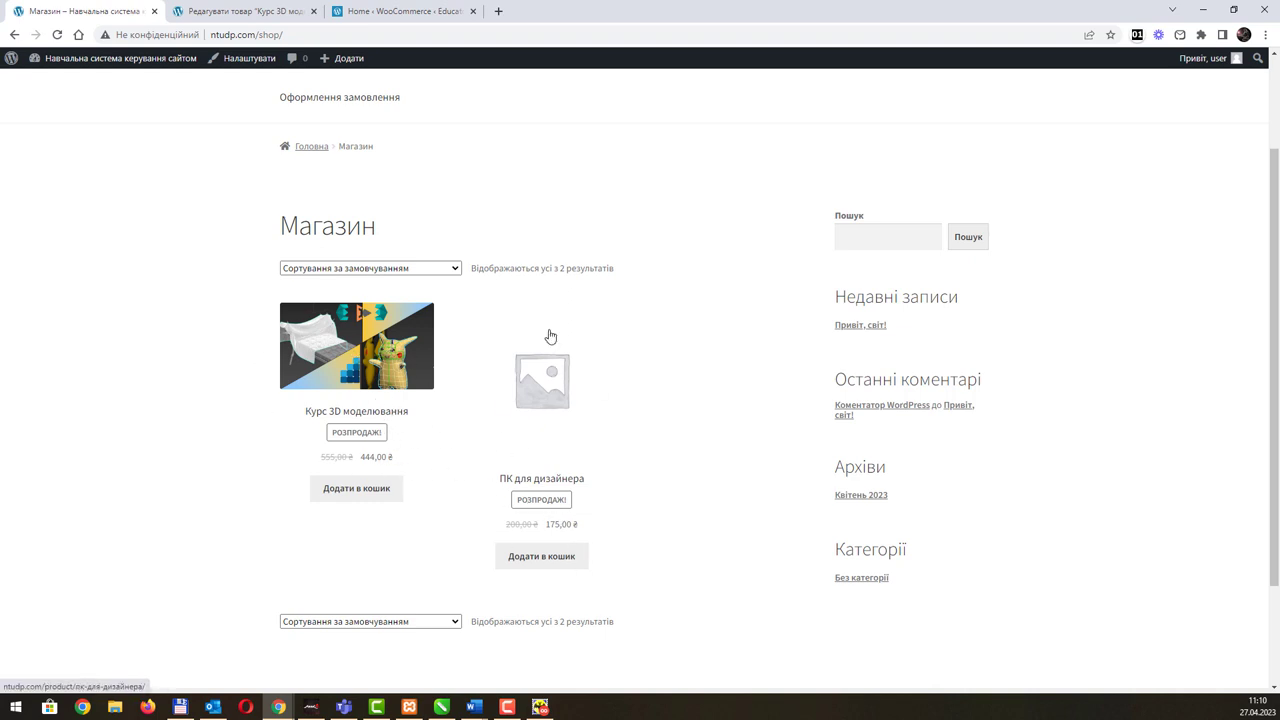
click(272, 17)
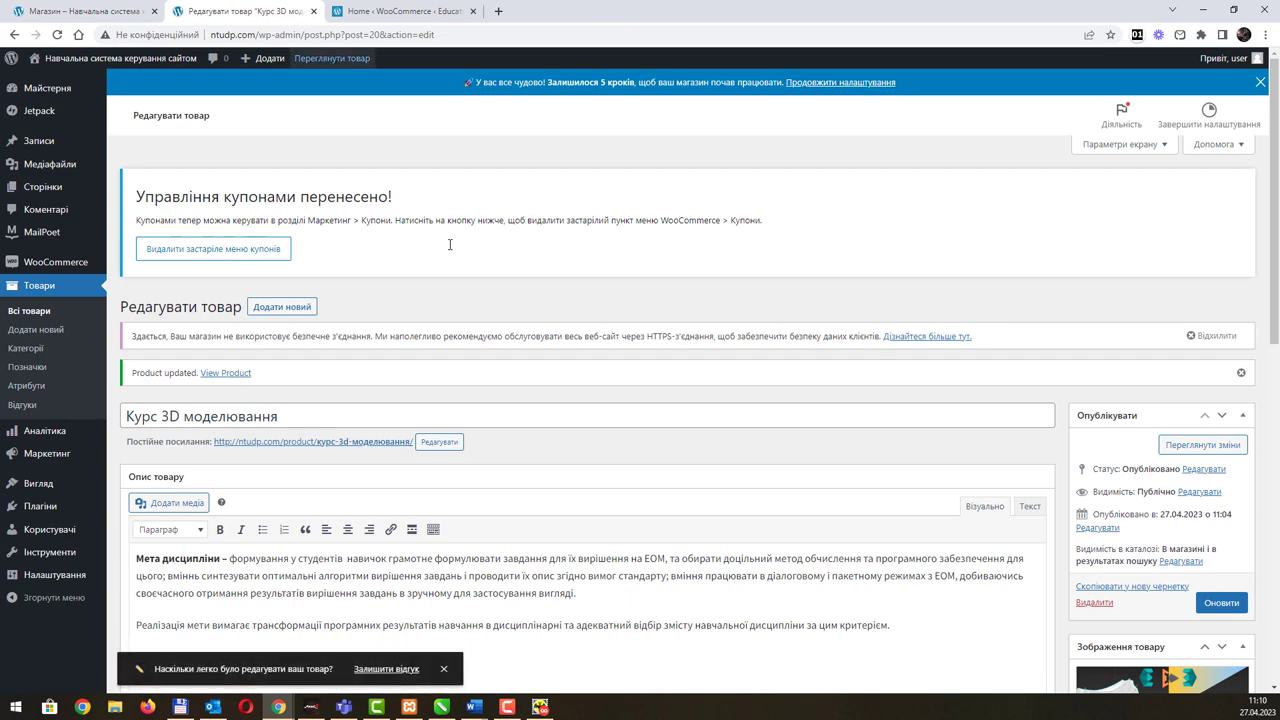
scroll(798, 438, down, 3)
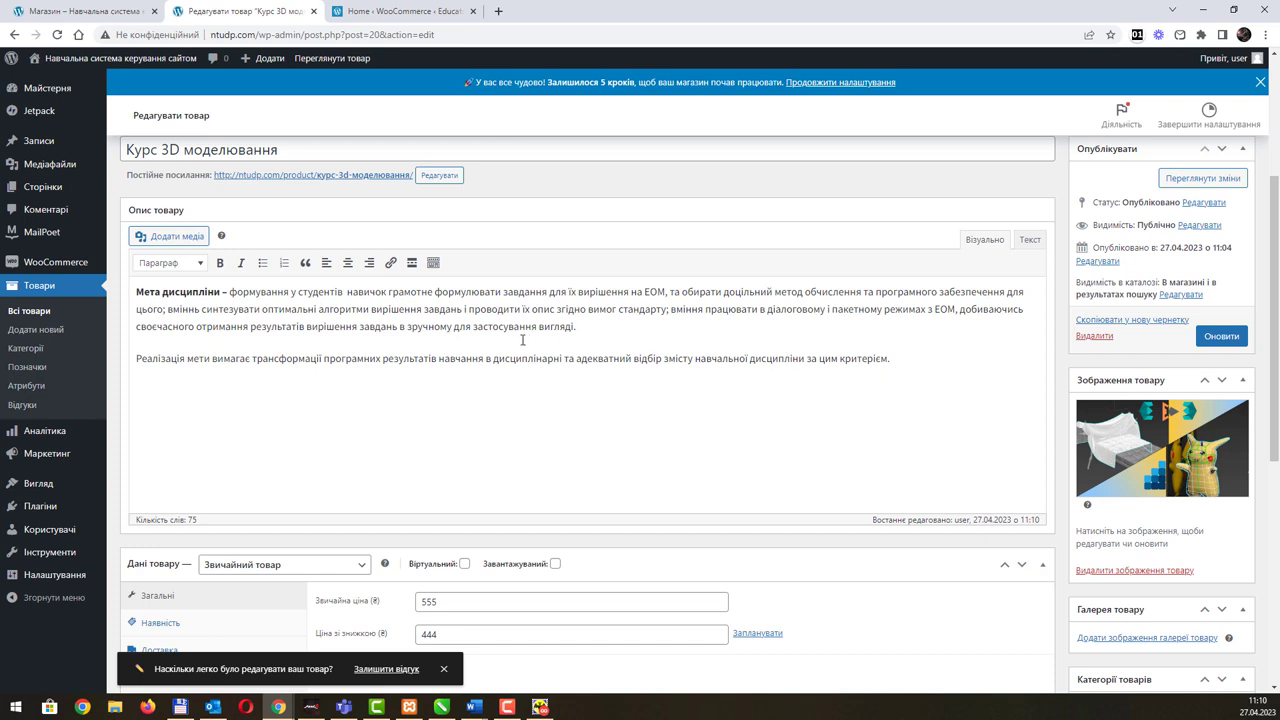
key(alt+Tab)
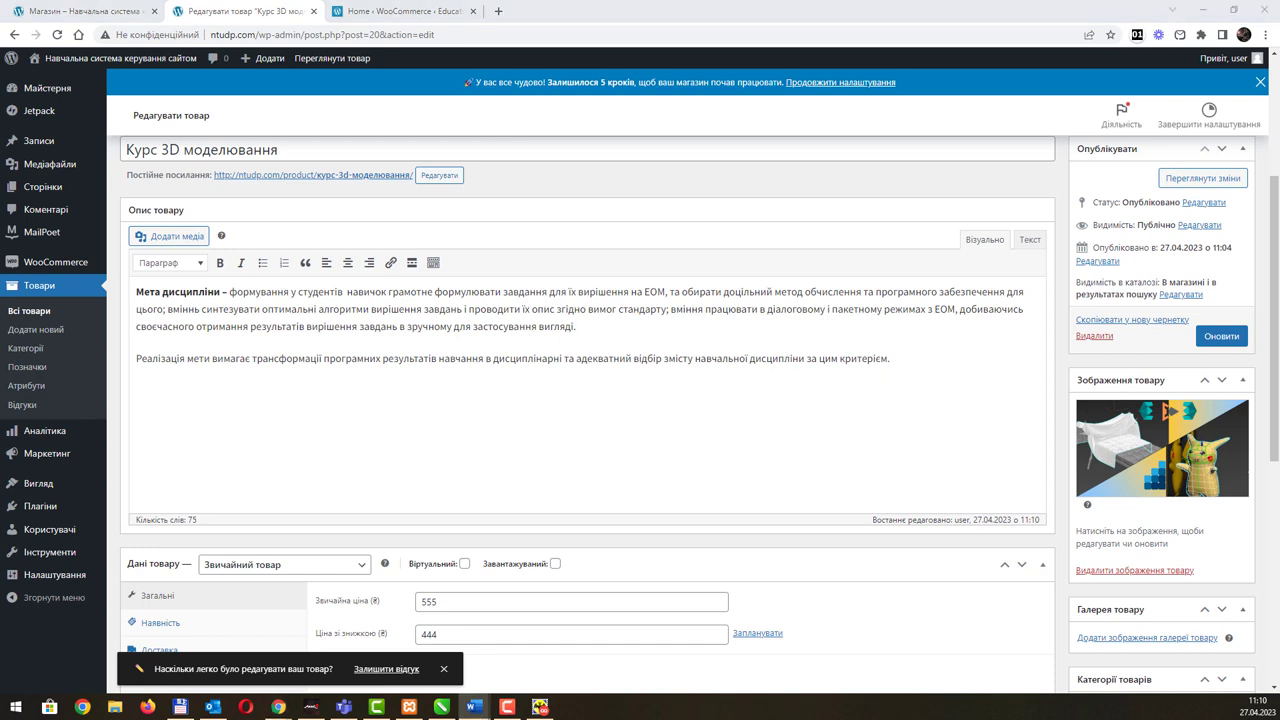
key(alt+Tab)
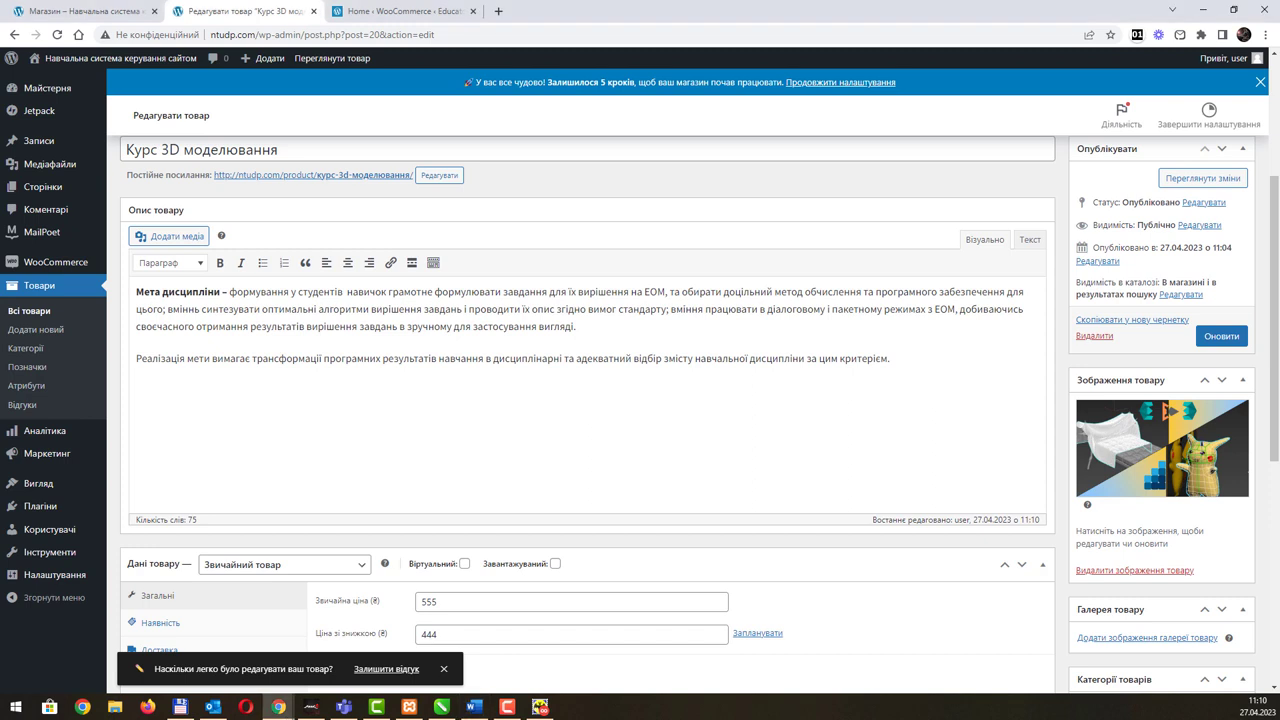